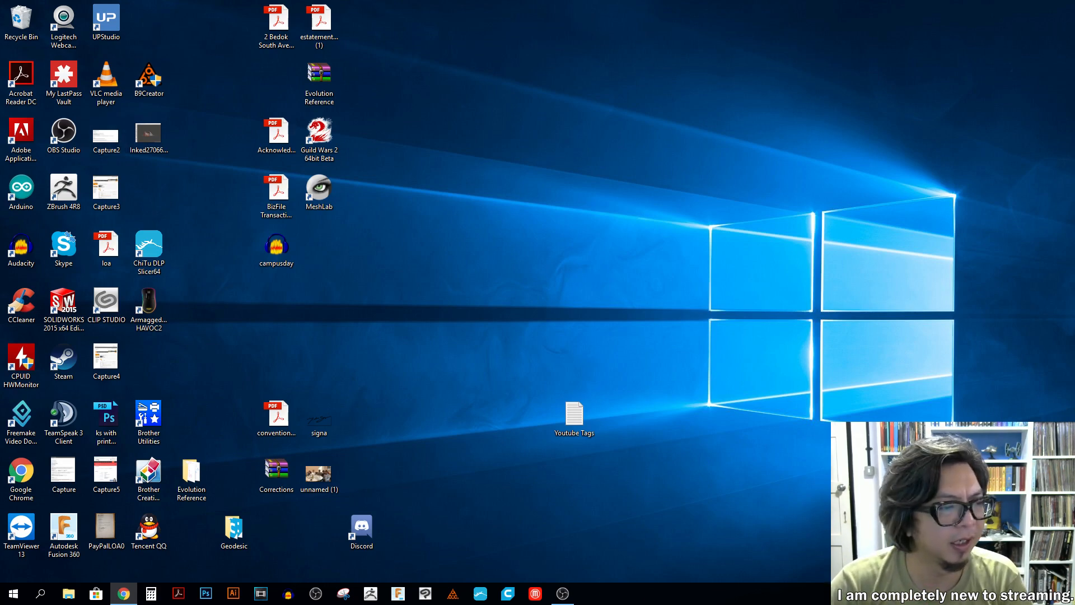
key(alt+Tab)
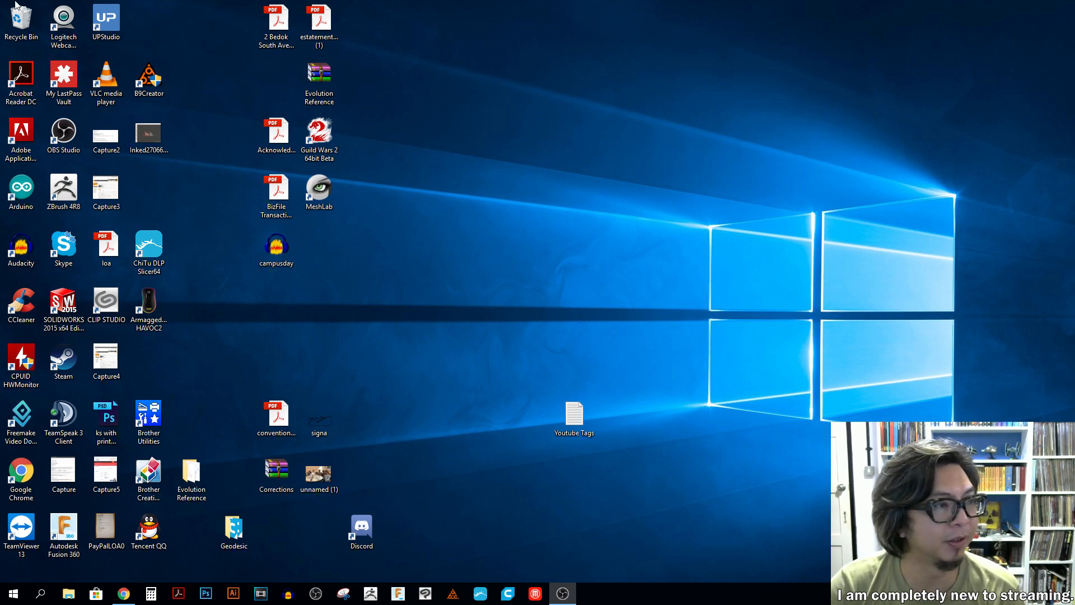
drag(0, 40, 0, 51)
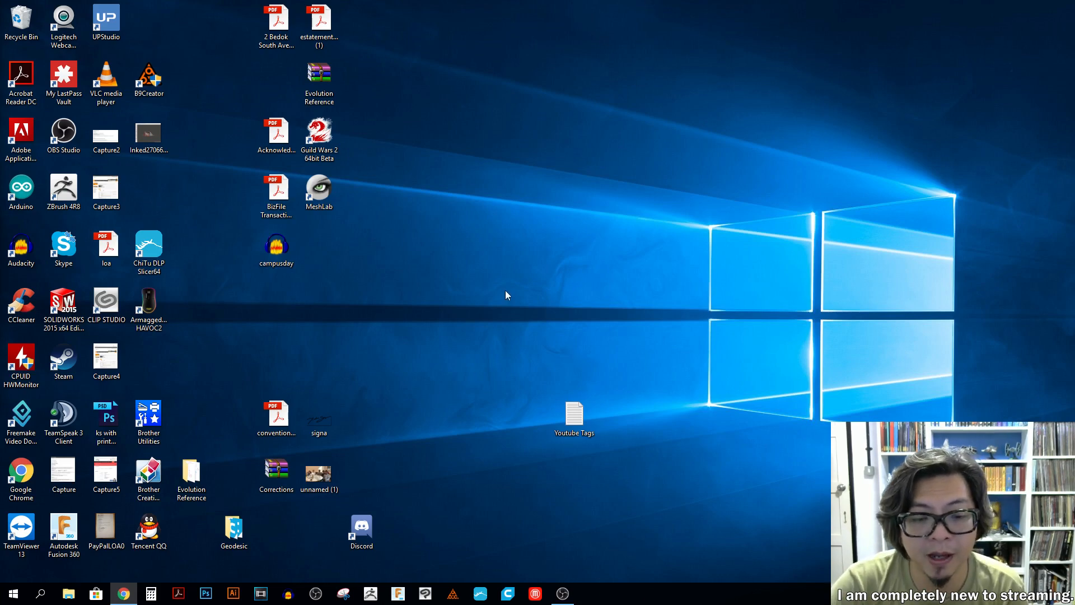
Step: Launch ZBrush 4R8 and move the Task Manager window out of the way by minimizing it
click(371, 594)
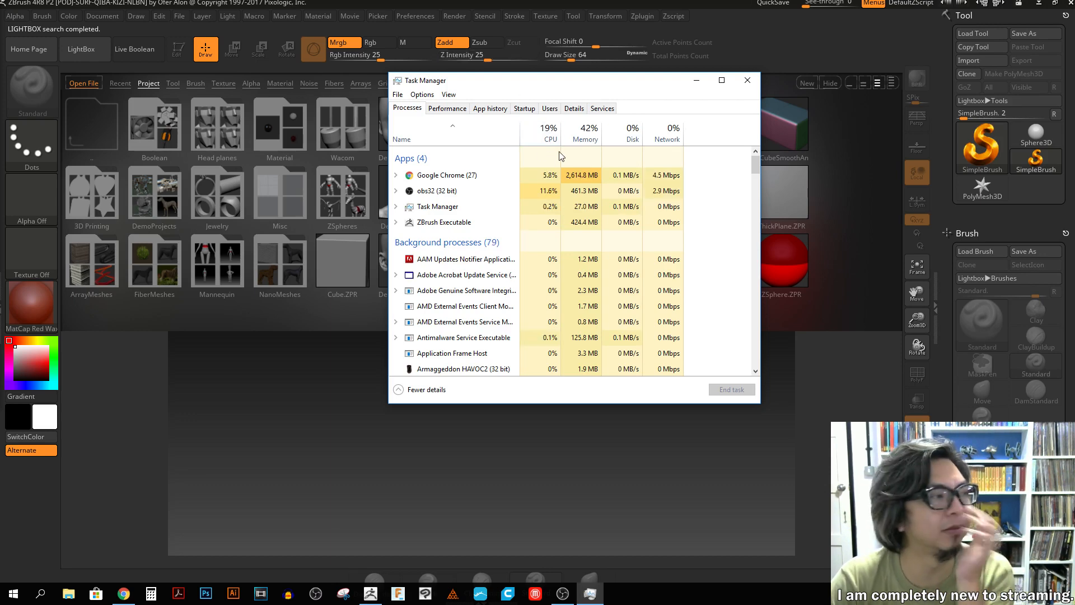
drag(614, 85, 31, 168)
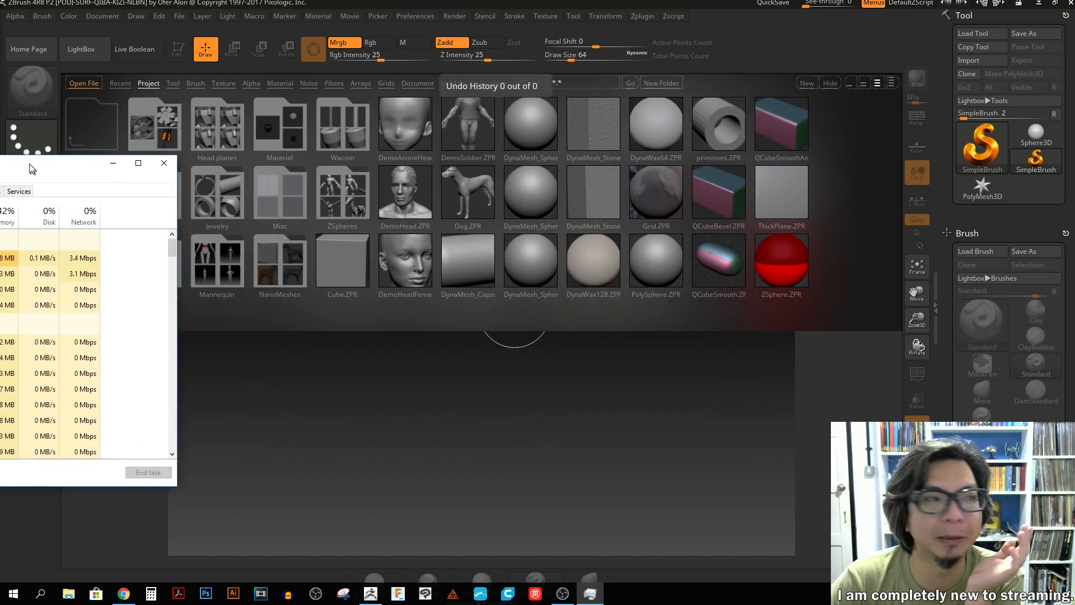
click(113, 163)
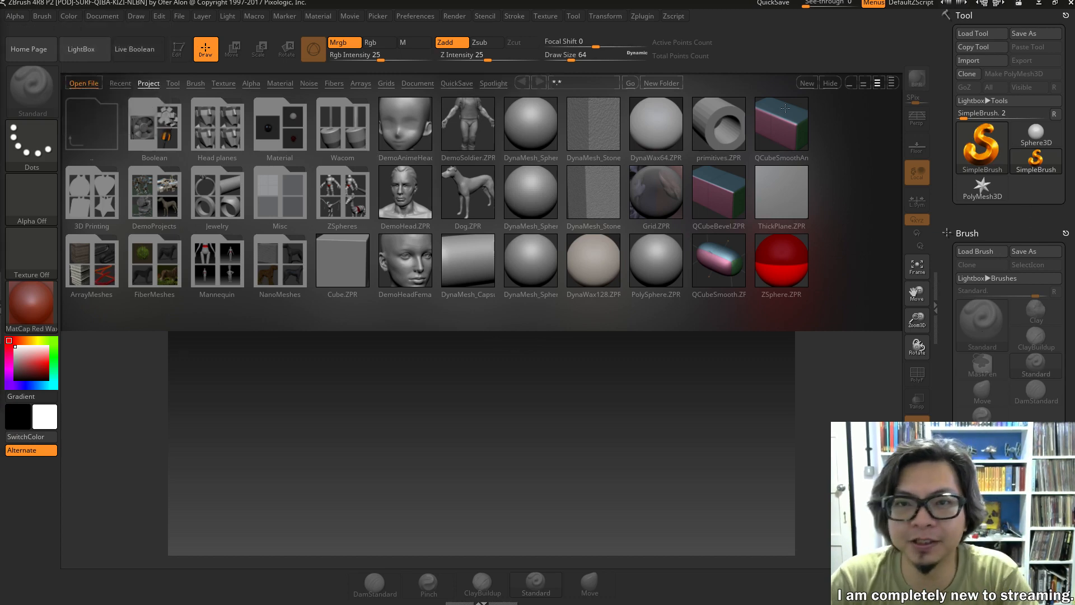
Step: Load the ZTool fat-male-figure-uniform1 from the Machination Studio Zbrush folder on OneDrive
click(976, 38)
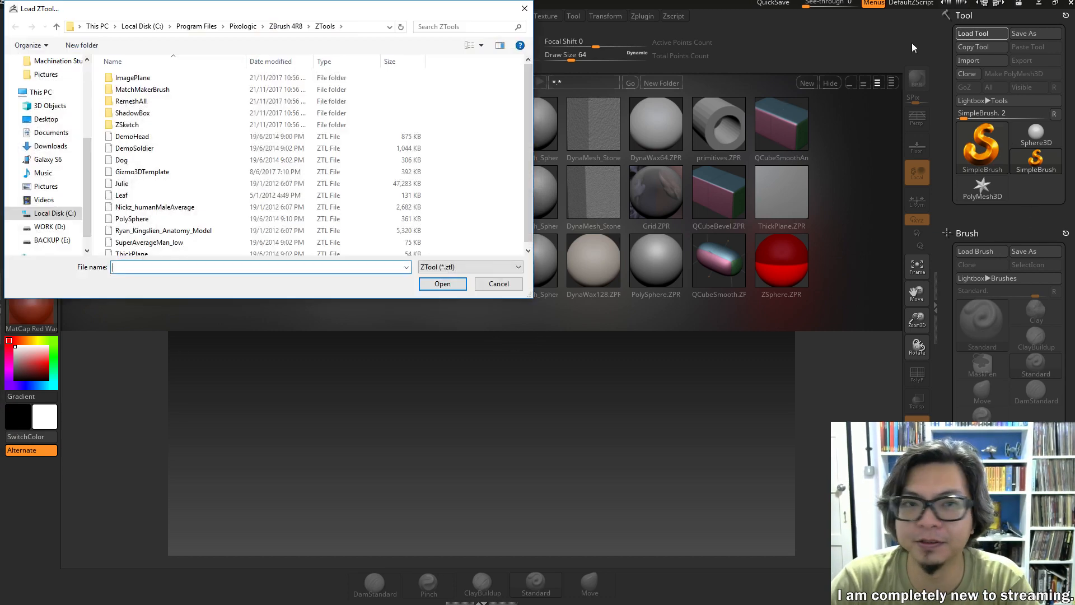
click(75, 227)
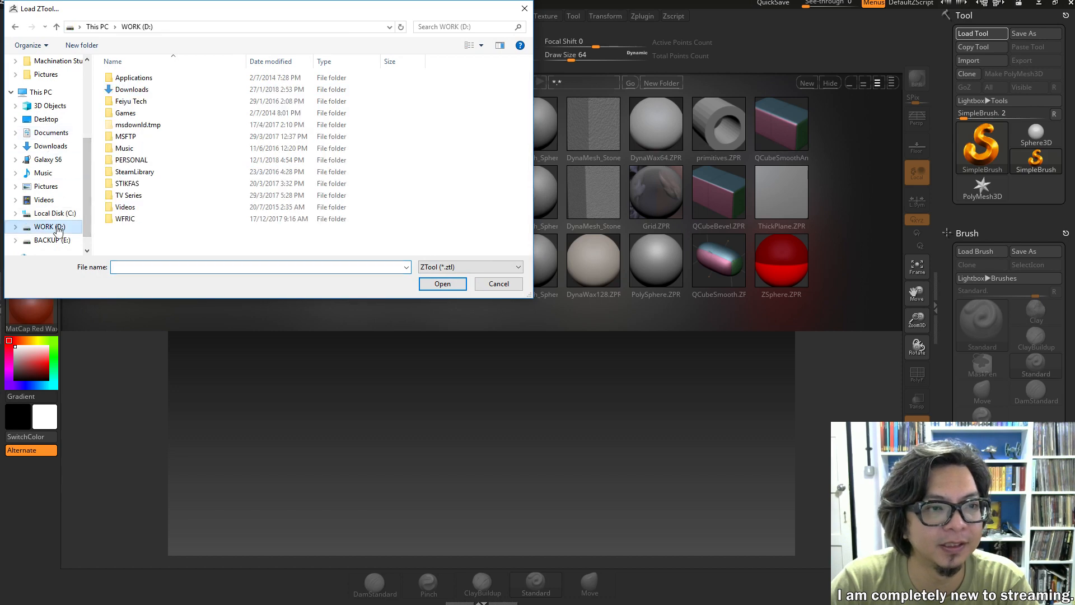
click(140, 162)
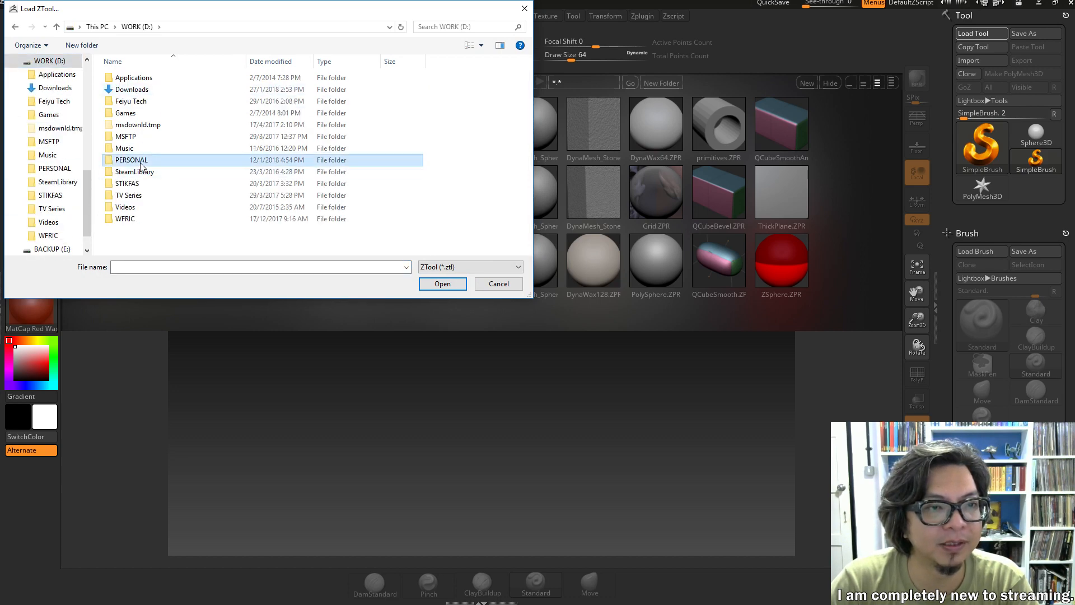
scroll(56, 84, up, 5)
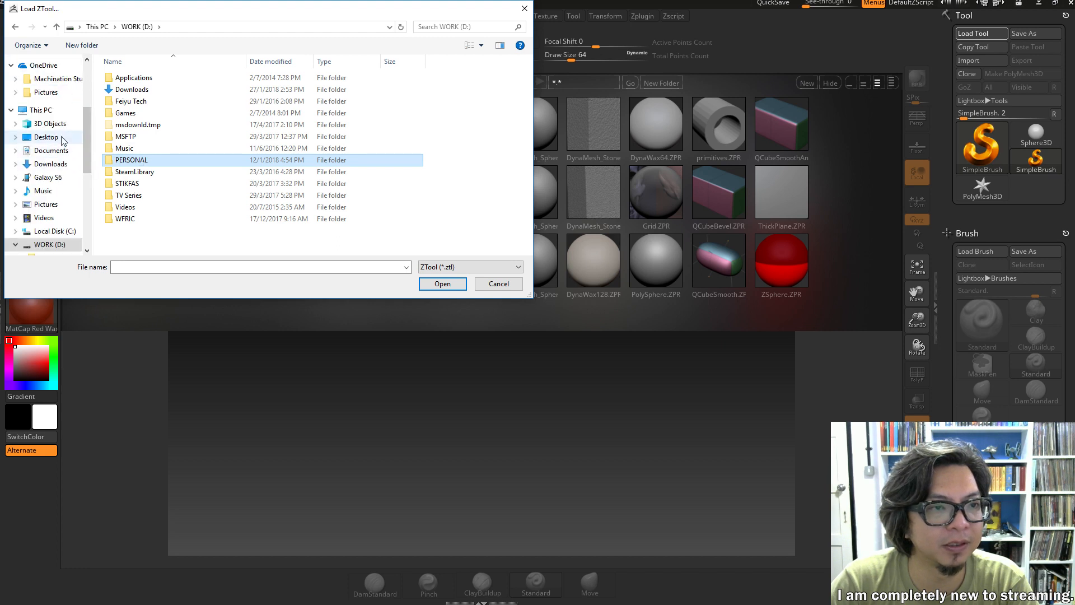
click(56, 78)
double_click(117, 137)
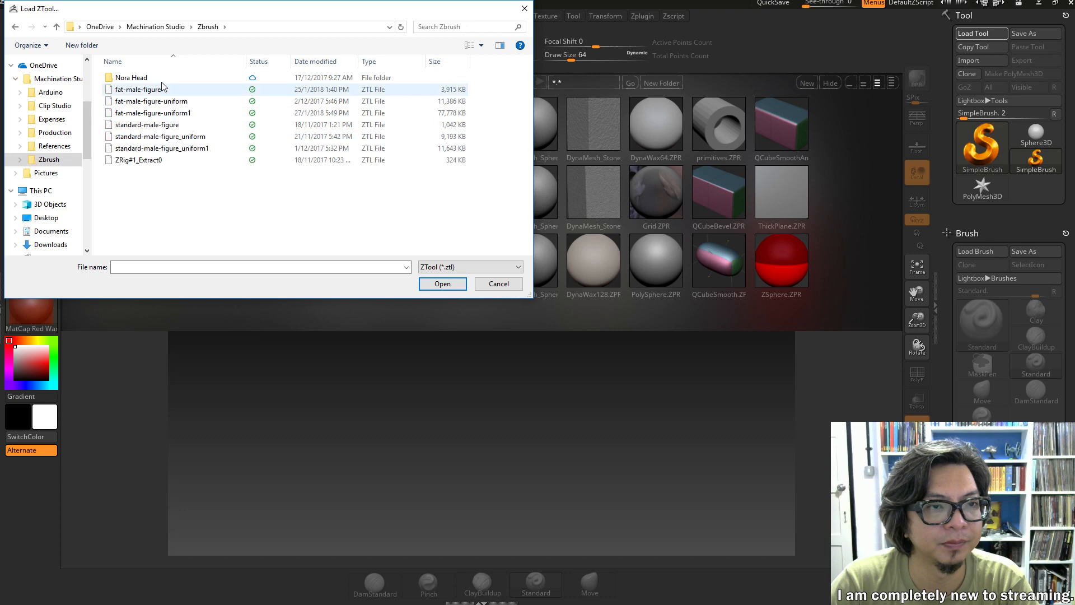
click(146, 113)
click(442, 284)
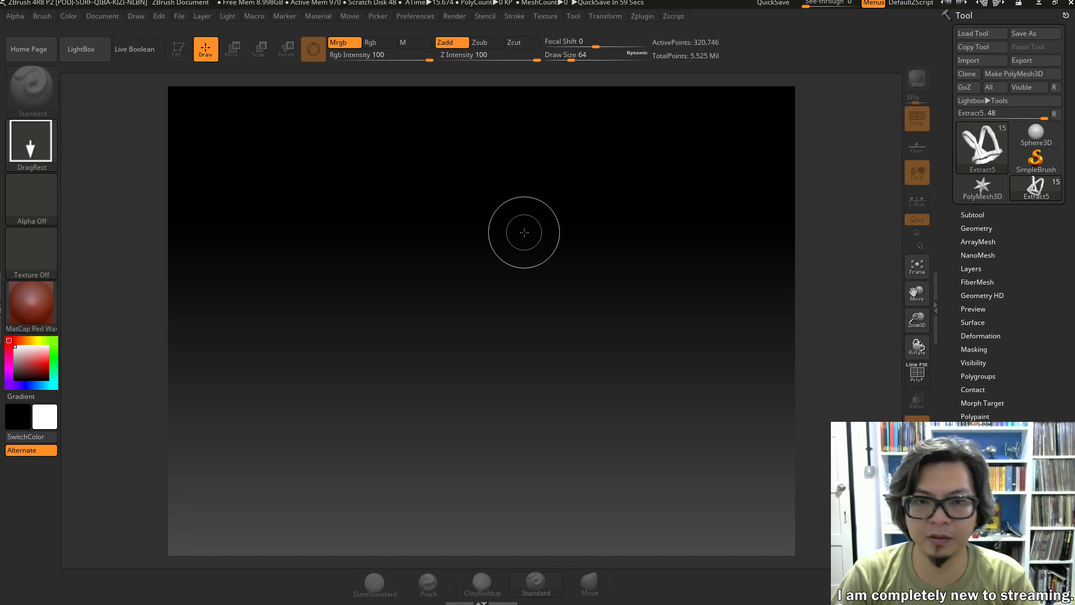
Step: Draw the loaded uniformed figure on the canvas with BasicMaterial and put it into Edit mode
drag(485, 260, 483, 457)
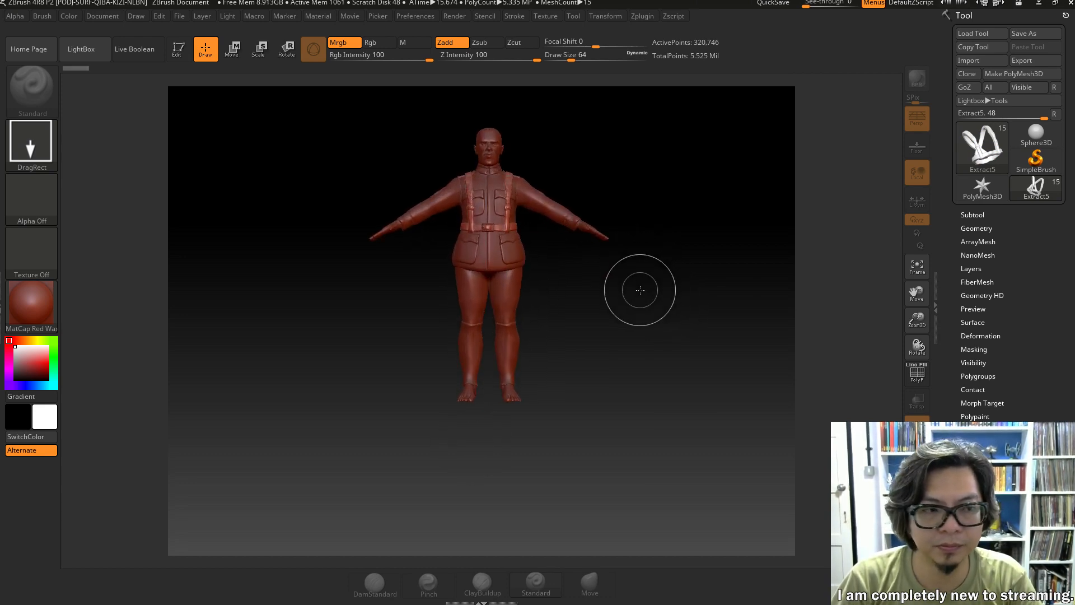
click(37, 307)
click(152, 488)
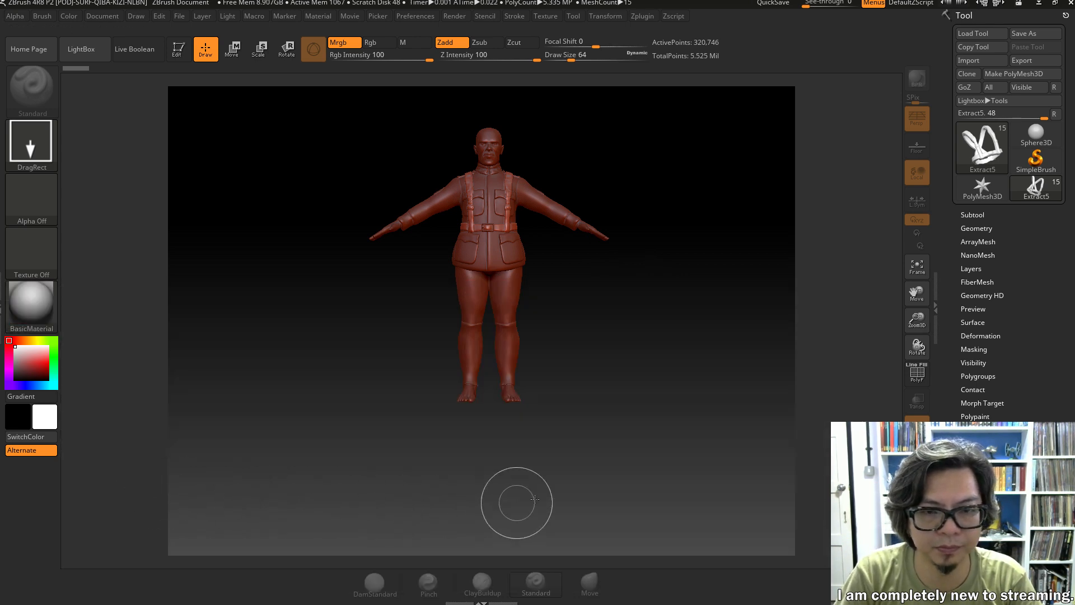
click(179, 54)
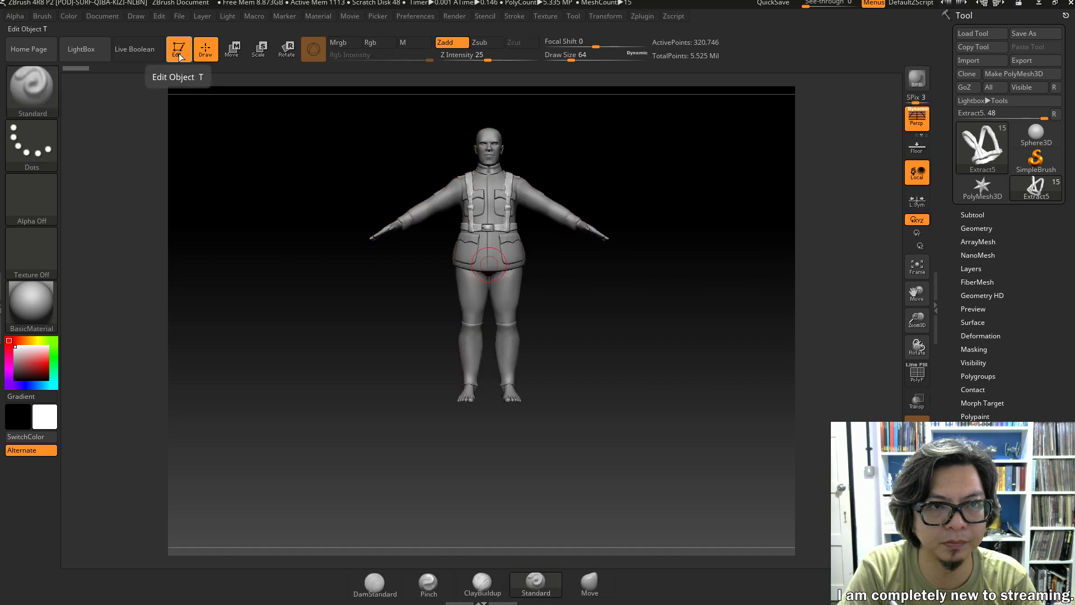
drag(588, 293, 605, 357)
alt+drag(624, 193, 649, 444)
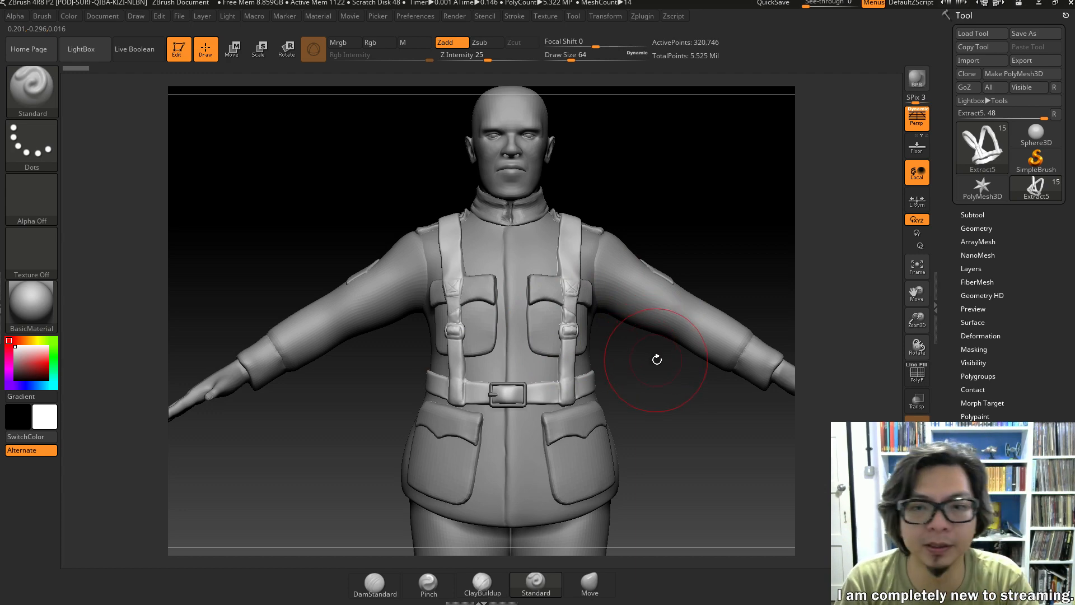
mouse_move(657, 359)
mouse_down()
mouse_move(795, 362)
mouse_move(644, 373)
mouse_up()
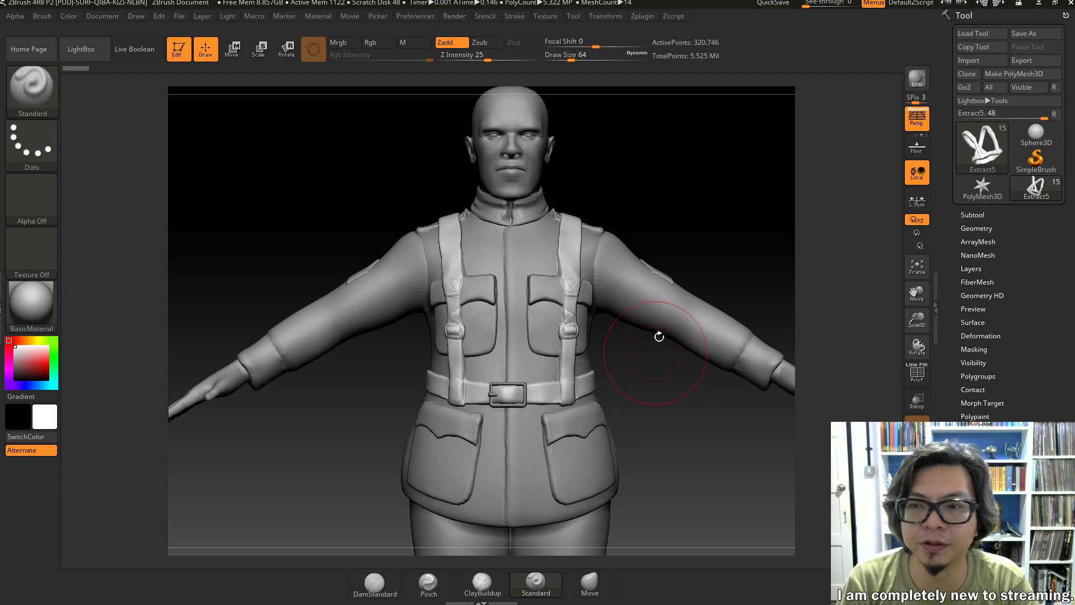
Step: Load fat-male-figure-uniform1.ZTL again from the recent files in LightBox and hide LightBox
click(988, 34)
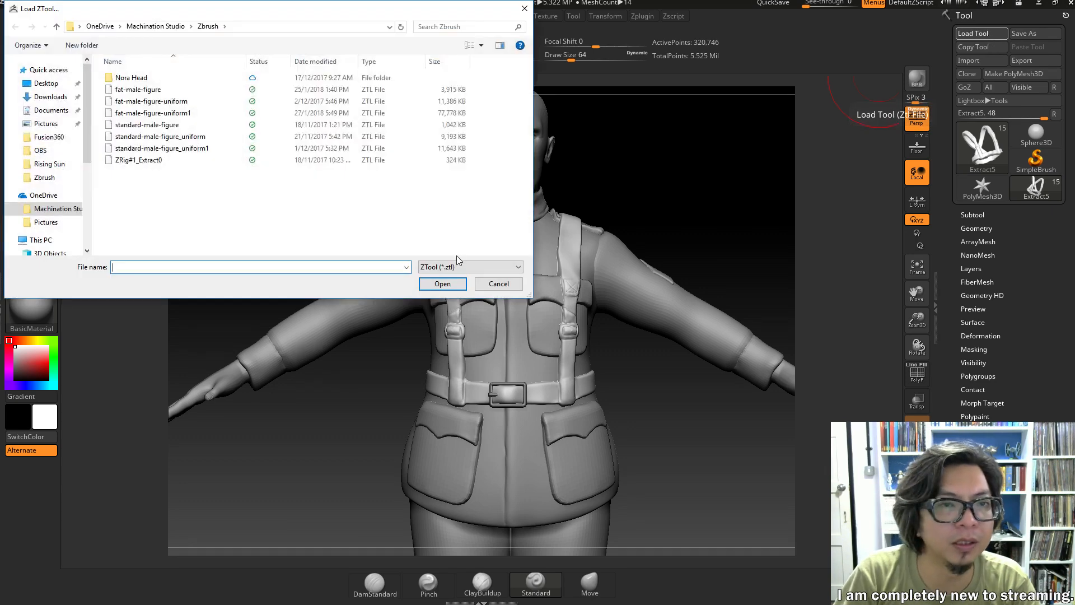
click(501, 285)
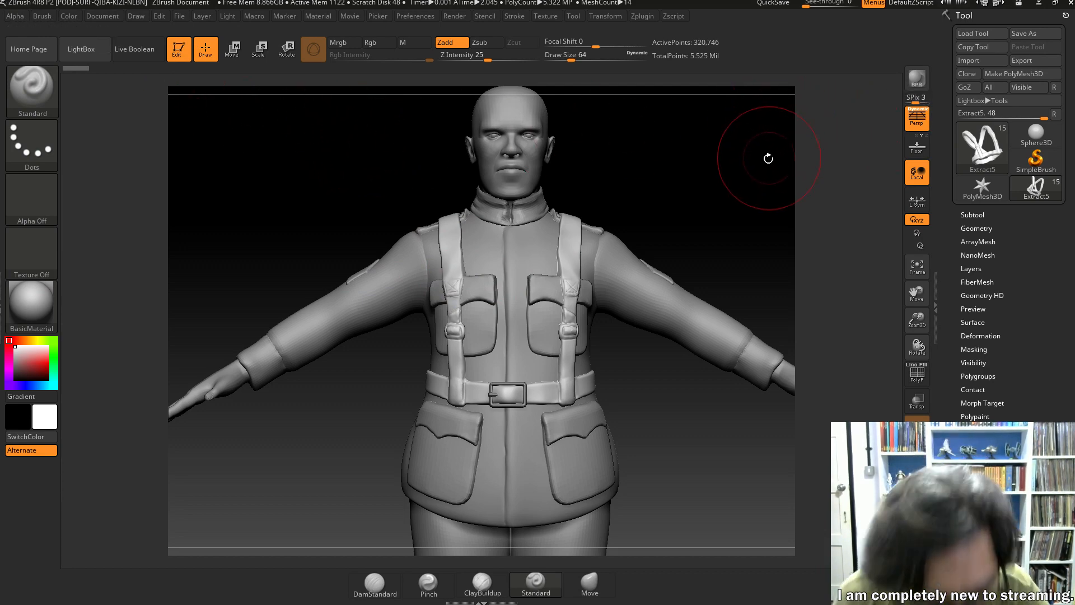
key(comma)
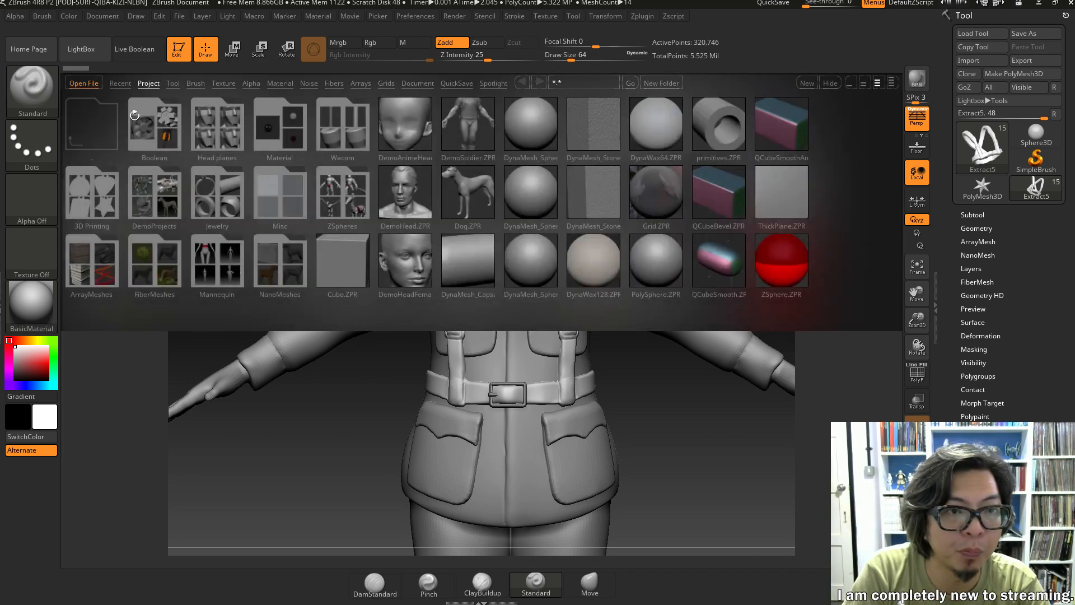
click(119, 83)
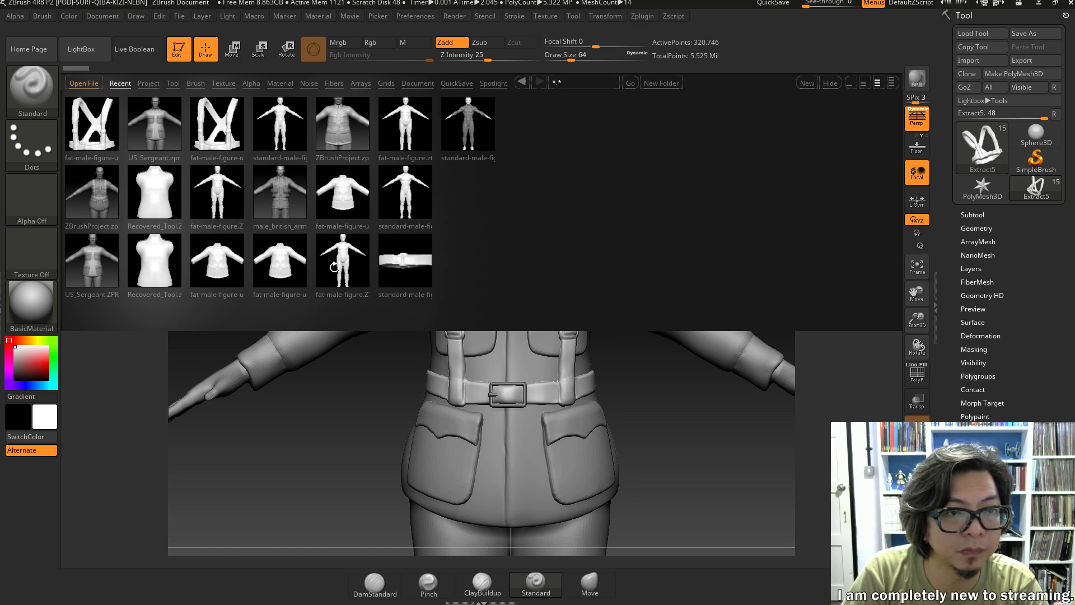
click(96, 136)
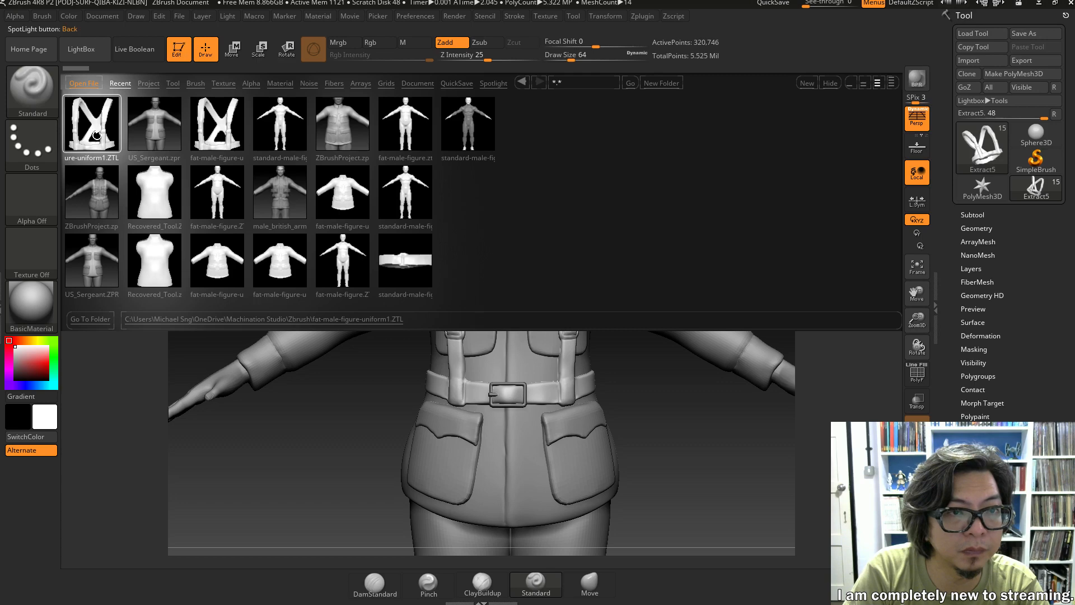
double_click(96, 137)
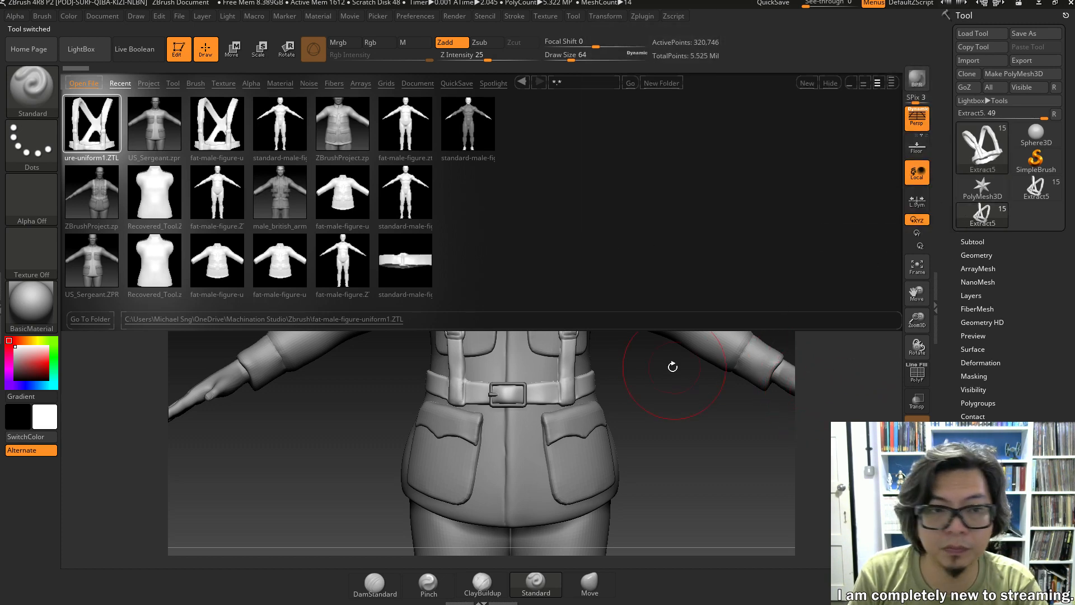
click(848, 84)
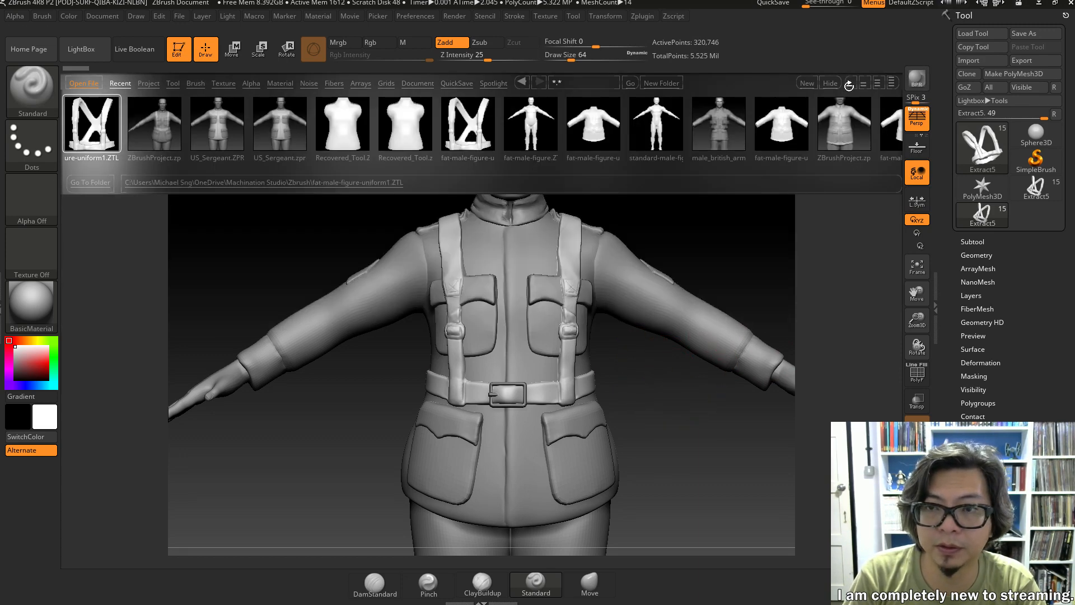
click(827, 86)
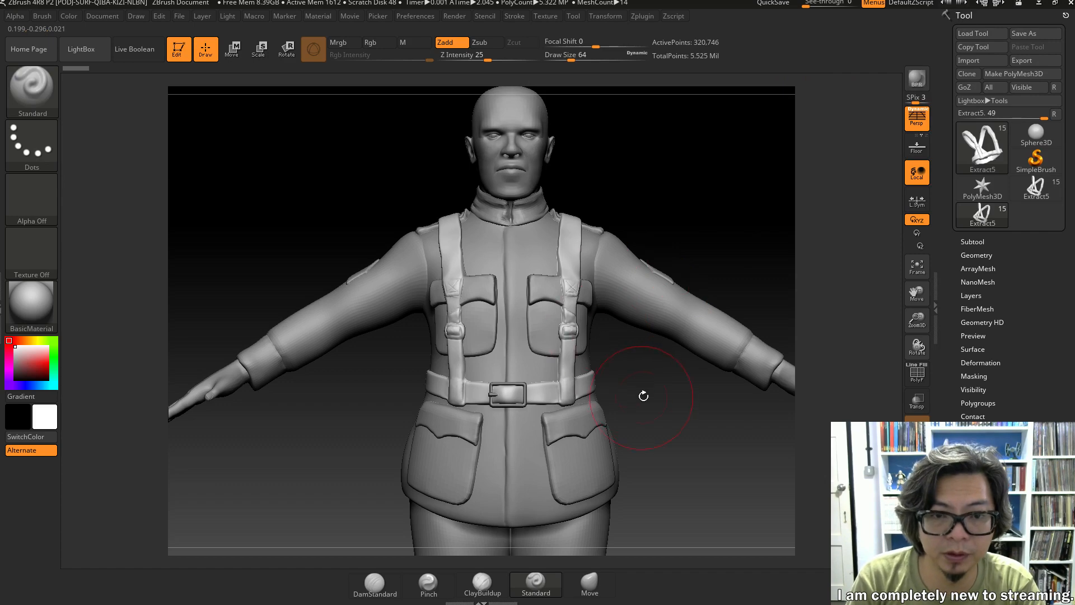
mouse_move(644, 396)
mouse_down()
mouse_move(476, 395)
mouse_move(661, 397)
mouse_move(644, 406)
mouse_up()
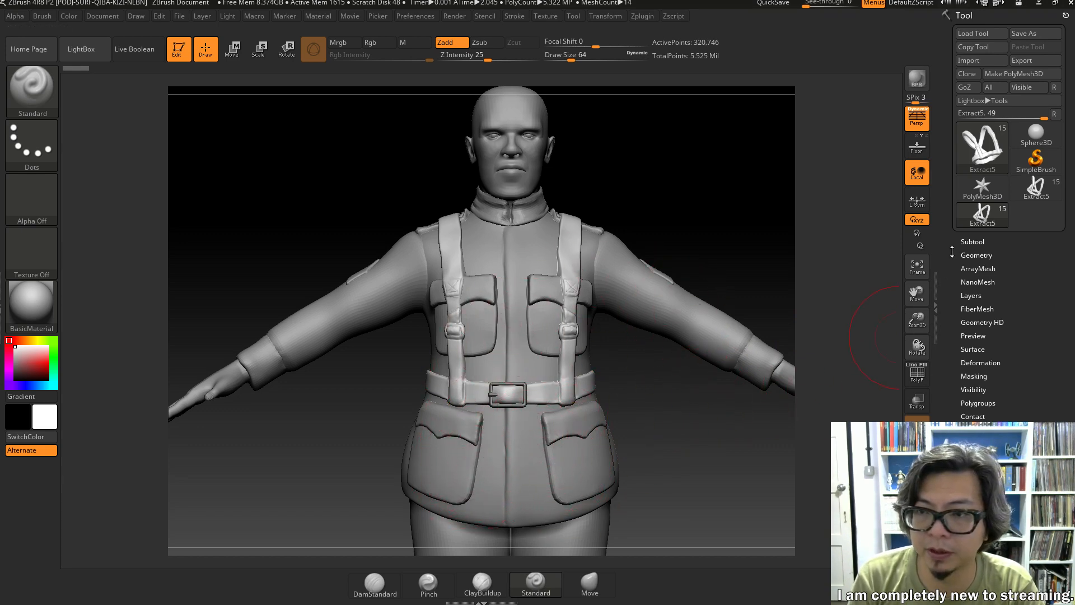
Step: Expand the subtool list and check the Pocket Bottom Flap subtool by hiding and showing it again
click(972, 241)
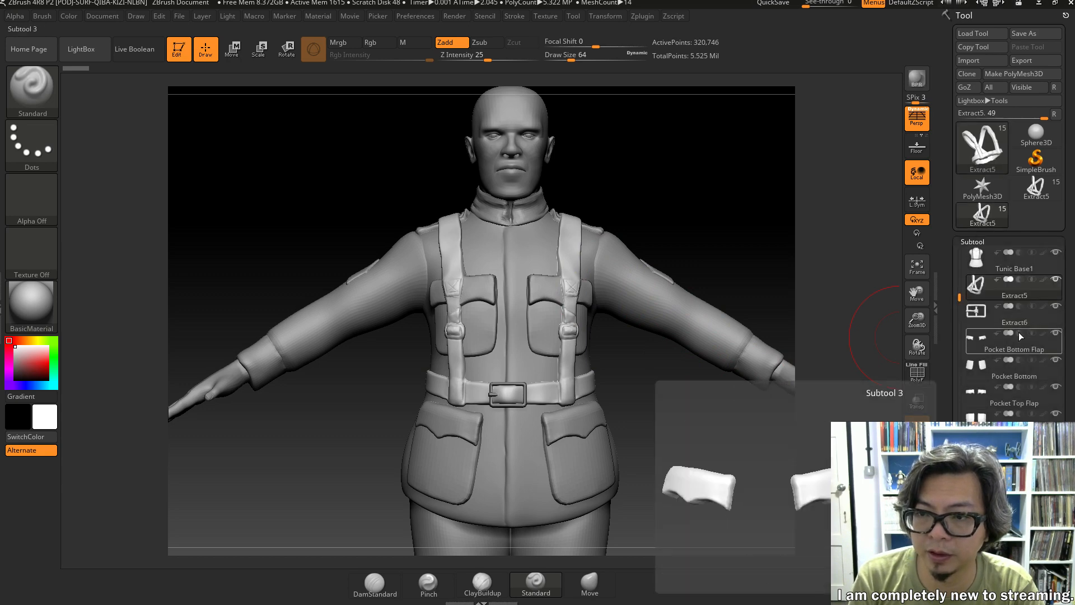
click(1056, 334)
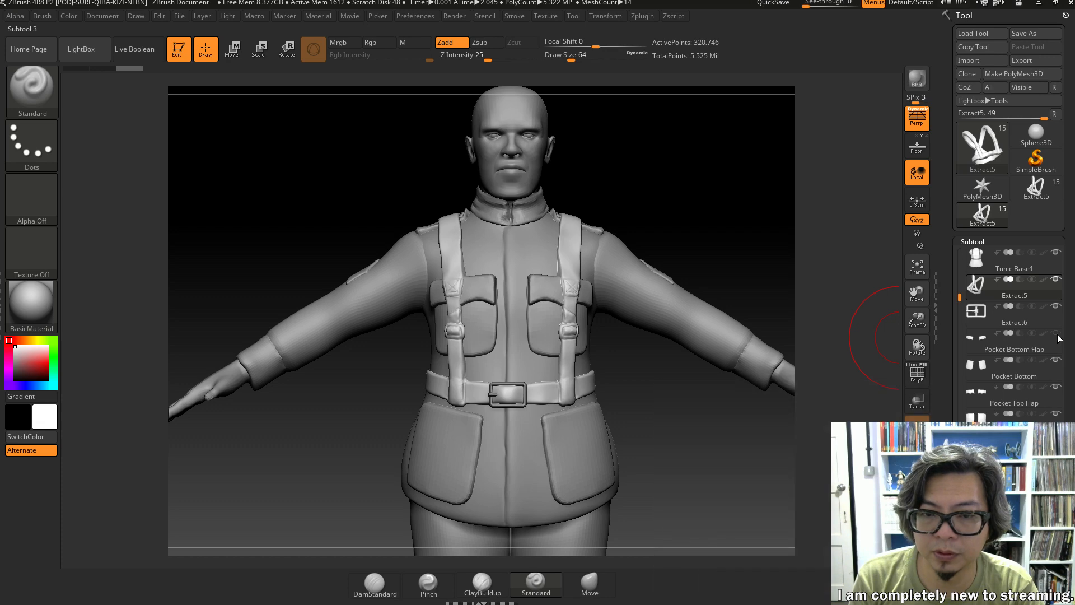
click(1057, 334)
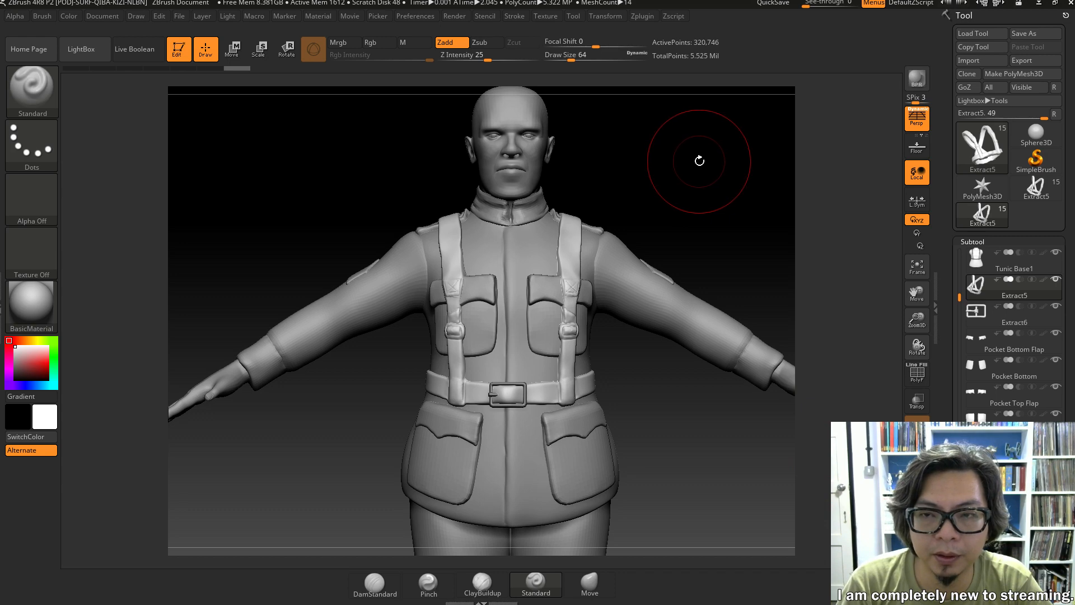
Step: Close ZBrush without saving the project changes
click(1070, 5)
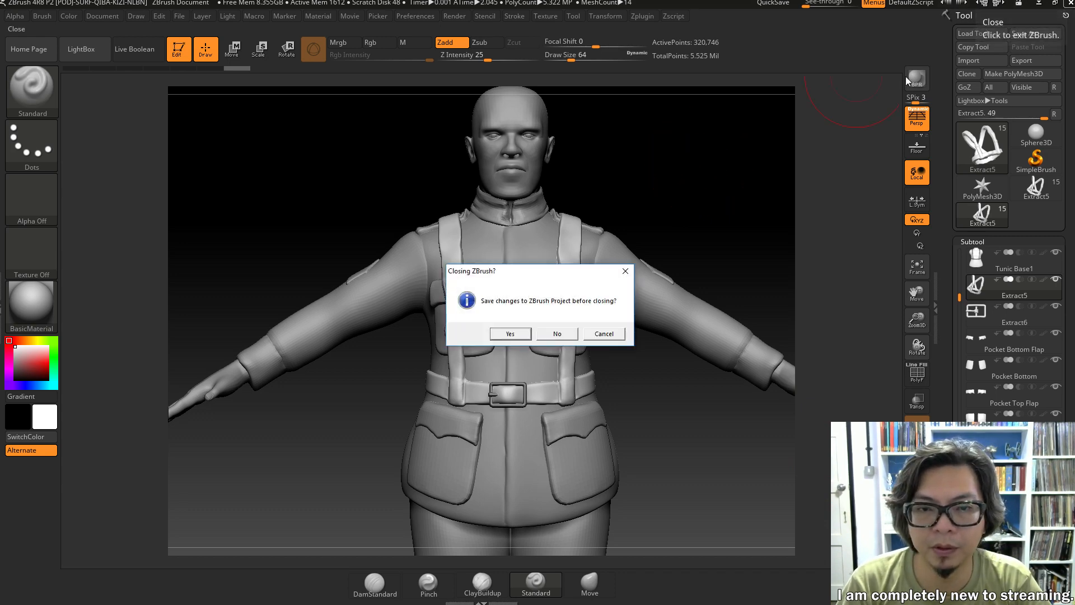
click(557, 334)
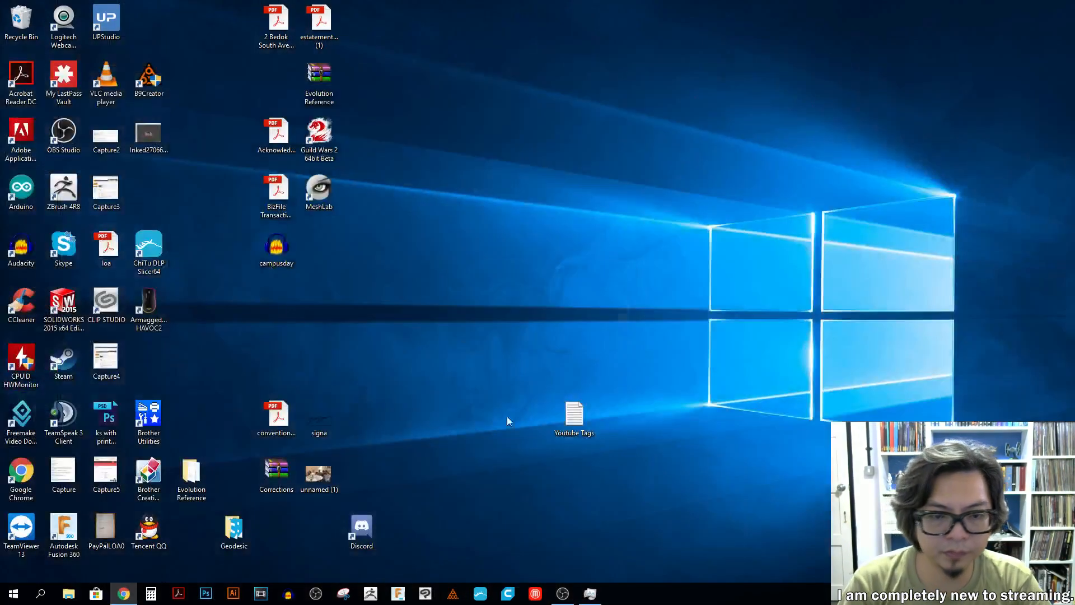
Step: Open the reference photo ww1-usa.jpg in Photos, examine the soldiers' uniforms up close, and minimize the window
click(69, 594)
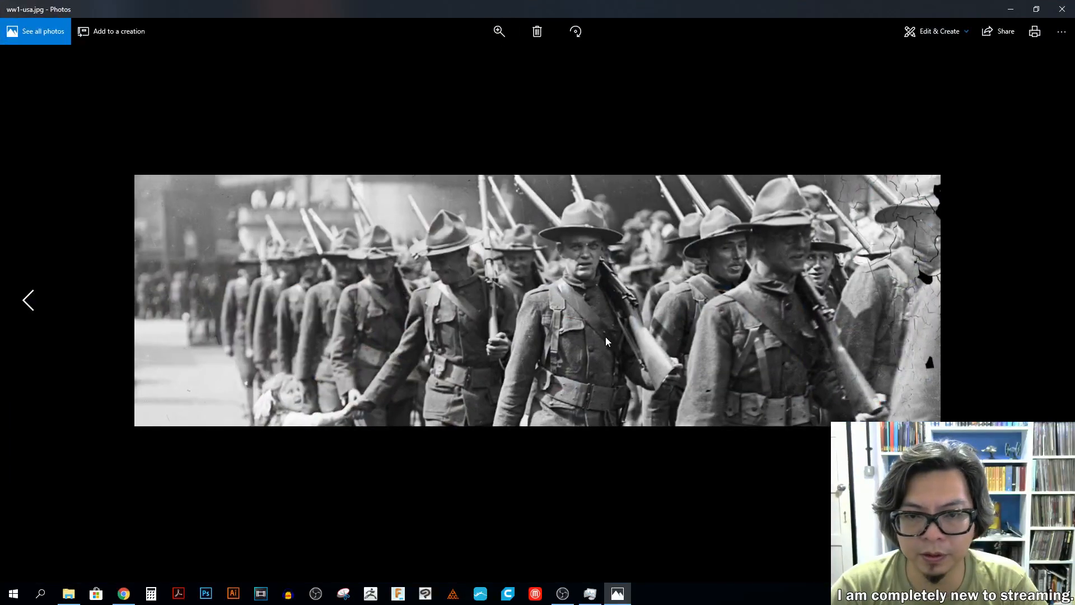
scroll(597, 413, up, 1)
scroll(597, 413, down, 1)
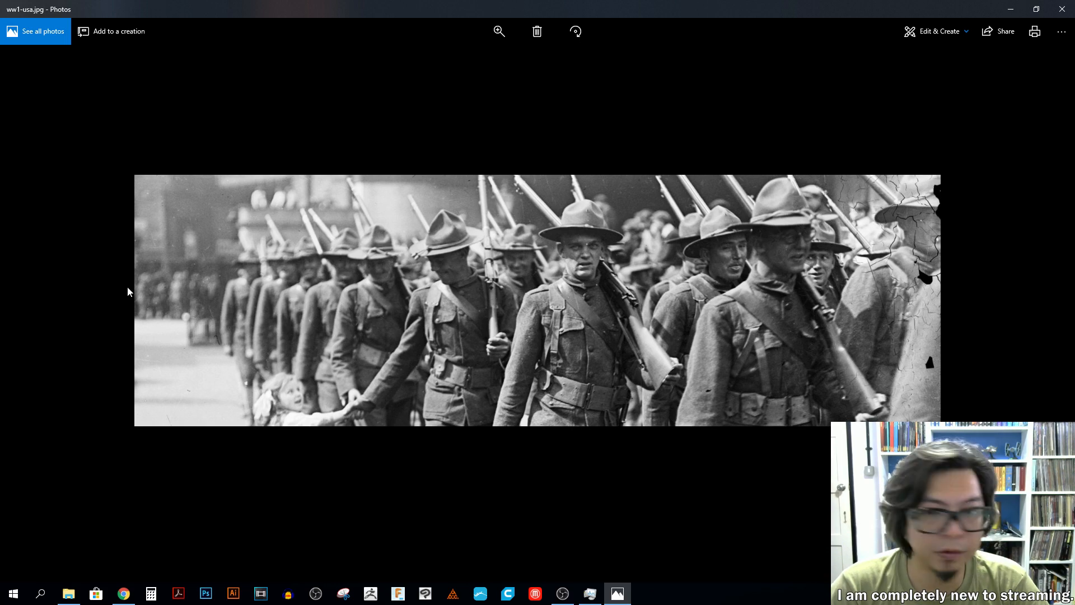
click(497, 35)
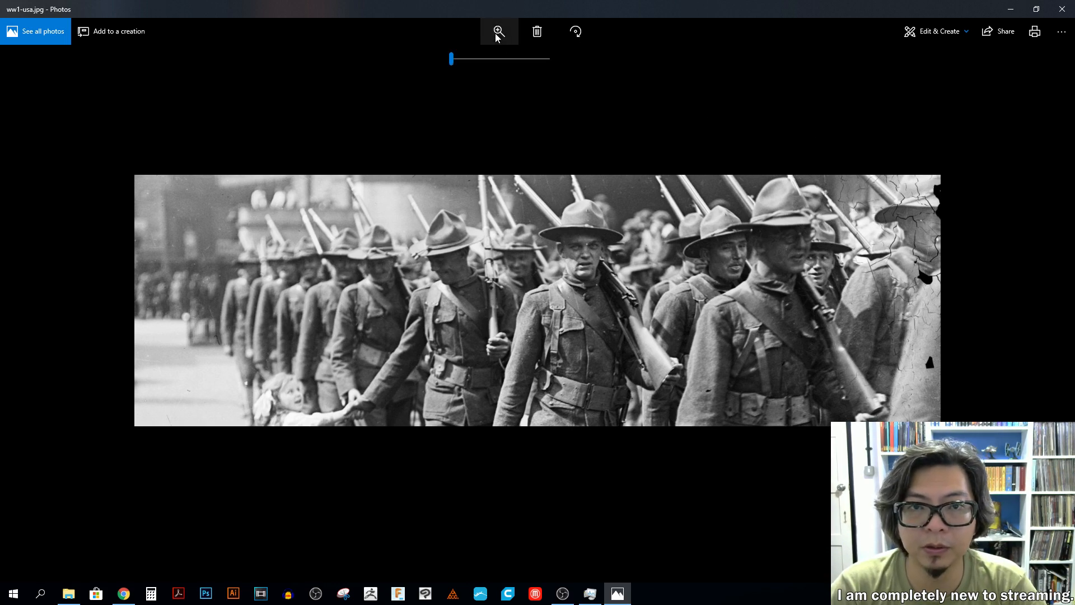
drag(451, 58, 493, 63)
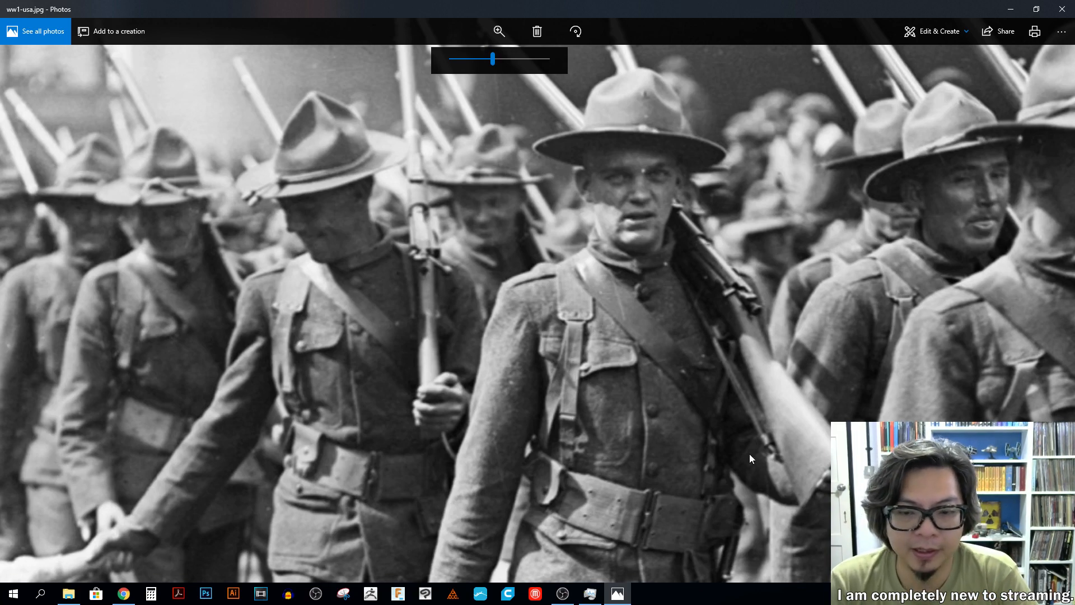
click(1012, 7)
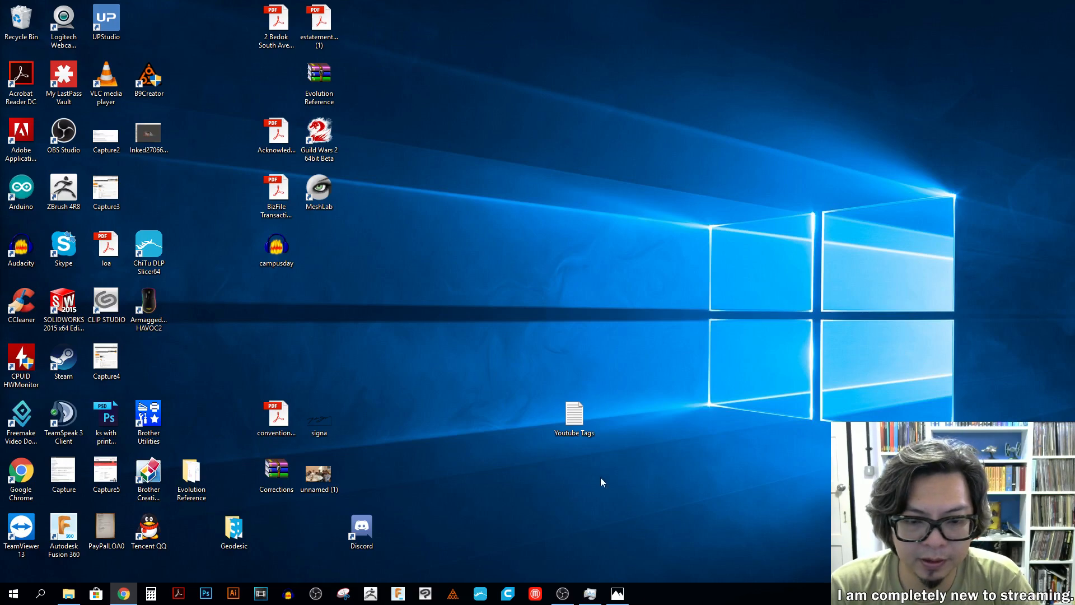
Step: Switch to Fusion 360, show the origin planes in the empty design and create a sketch on the front plane
click(404, 595)
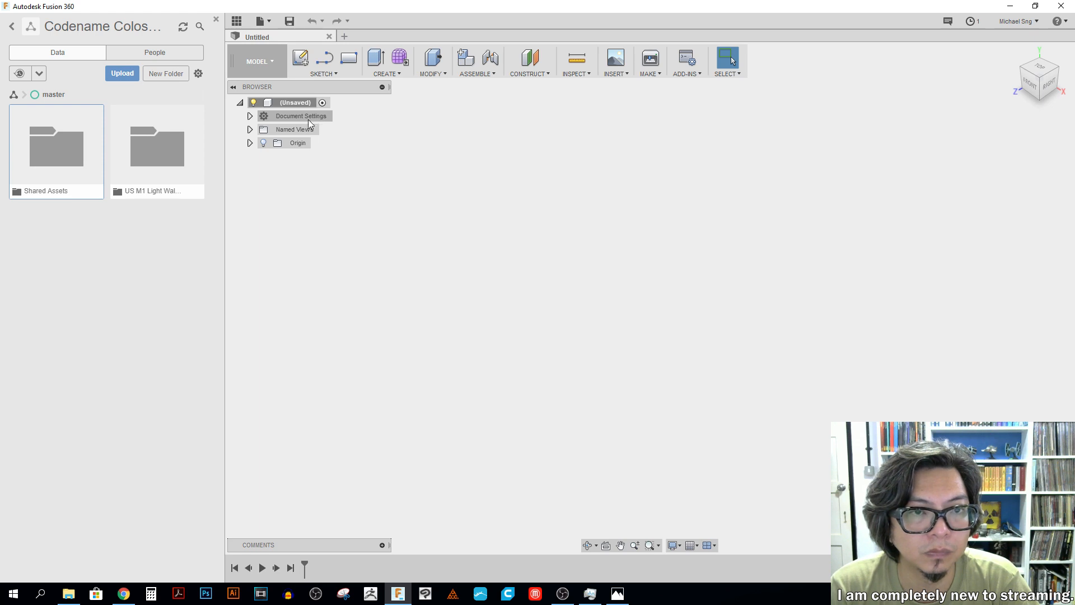
click(263, 142)
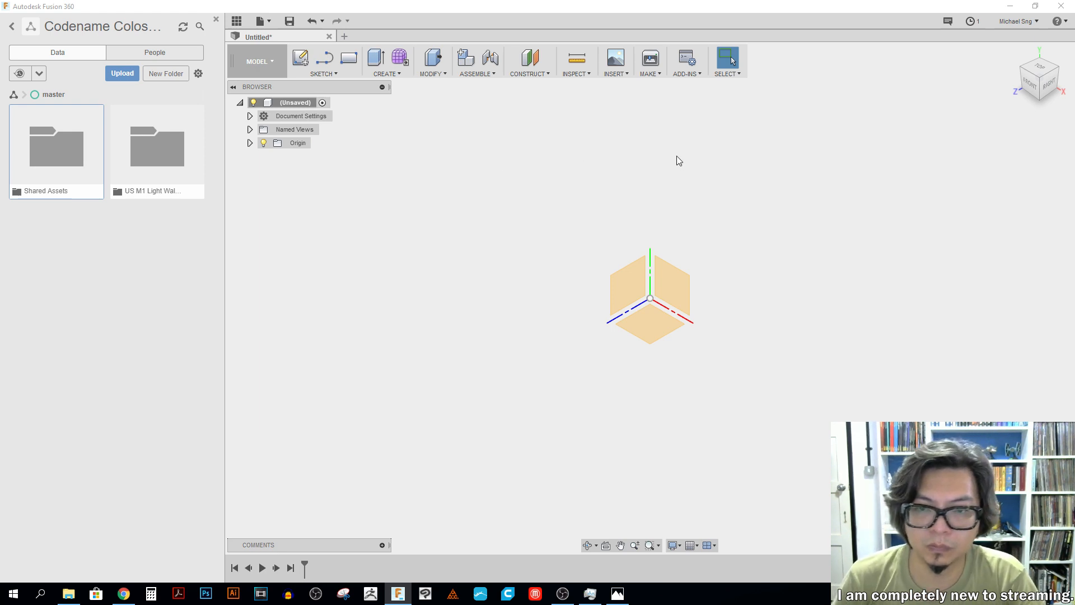
click(662, 277)
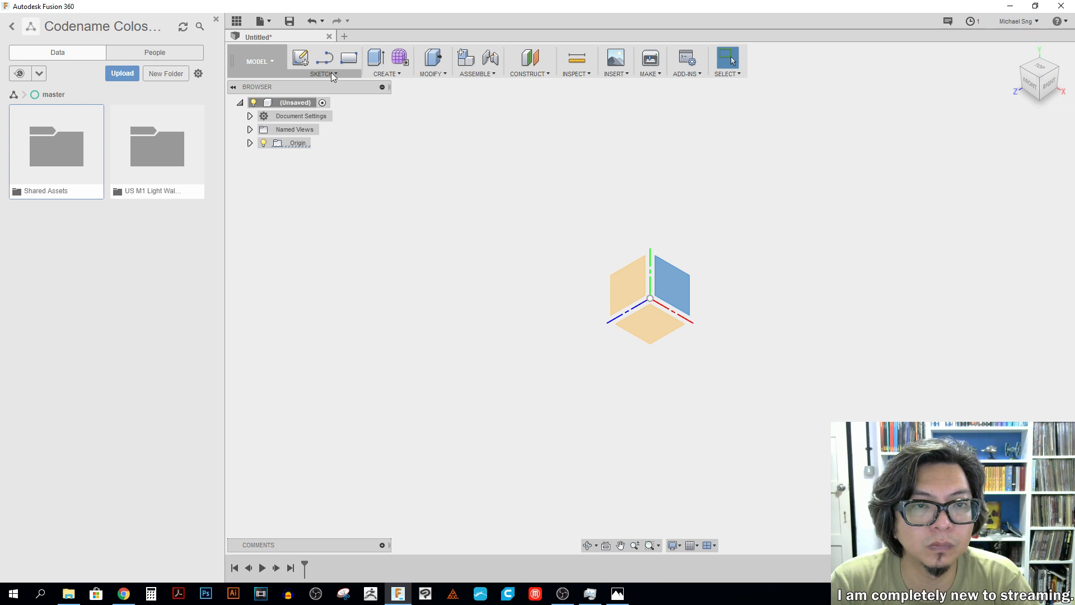
right_click(666, 286)
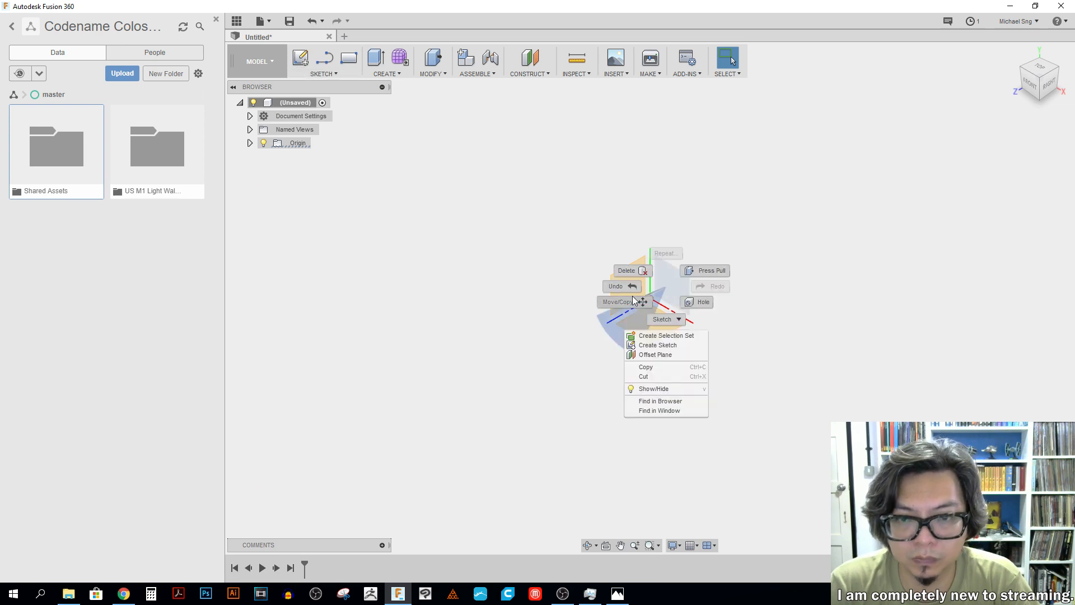
click(662, 345)
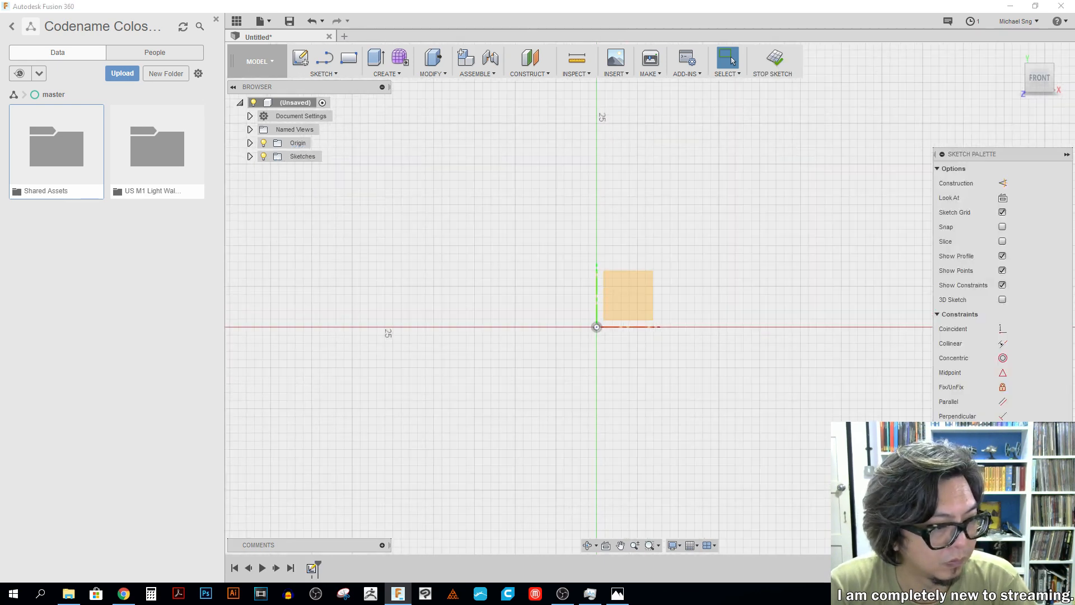
Step: Bring up the reference photo ww1-usa.jpg and move its window off this screen, leaving the sketch in view
key(alt+Tab)
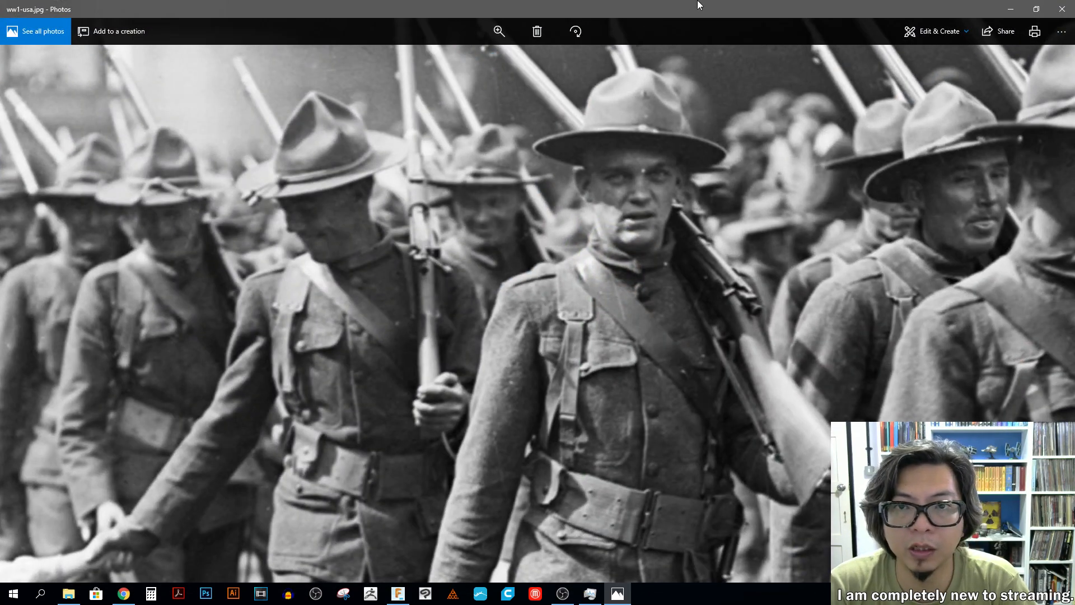
drag(747, 14, 0, 18)
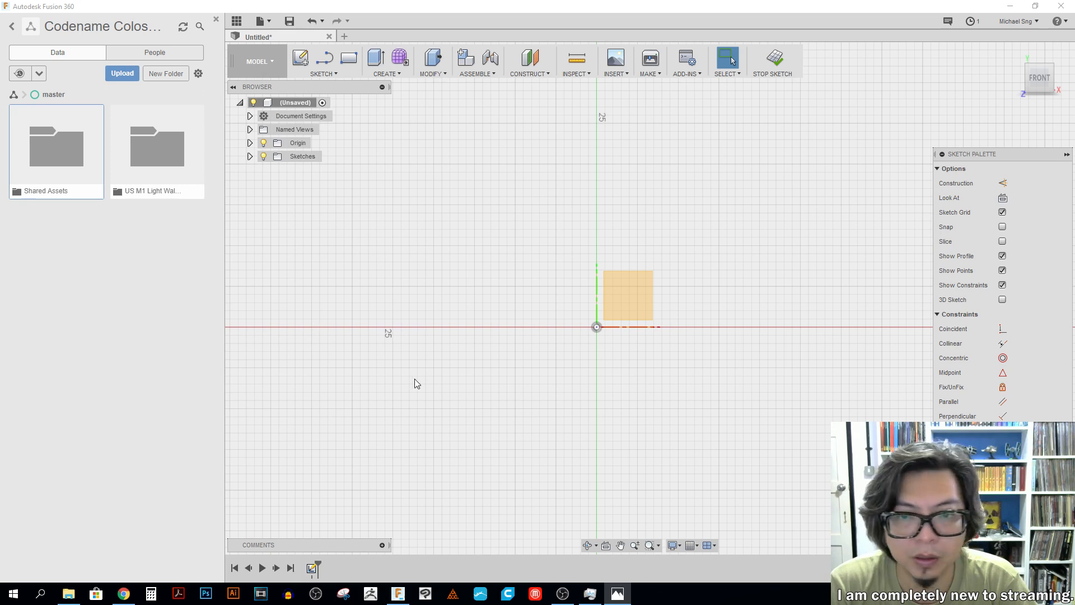
Step: Draw a vertical line just left of the origin and a short horizontal line from its midpoint past the vertical axis
key(l)
click(574, 288)
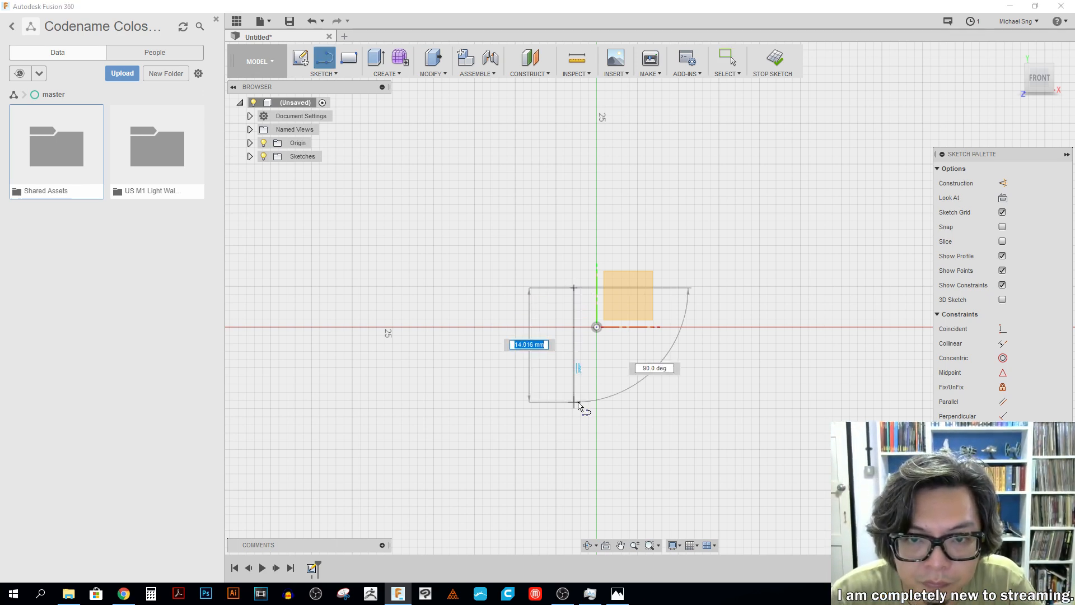
click(573, 416)
key(Escape)
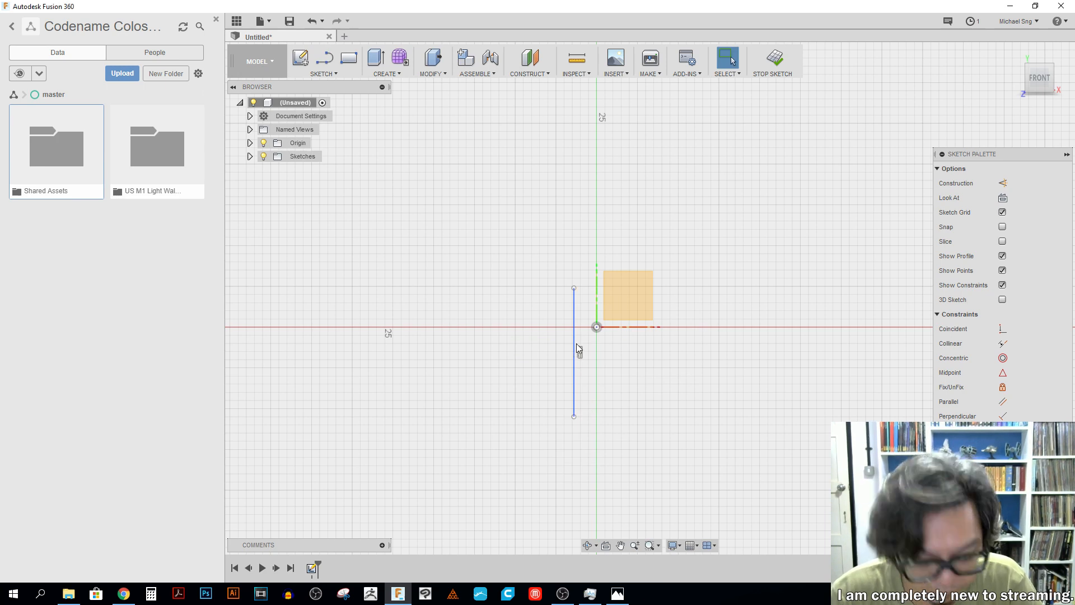
key(l)
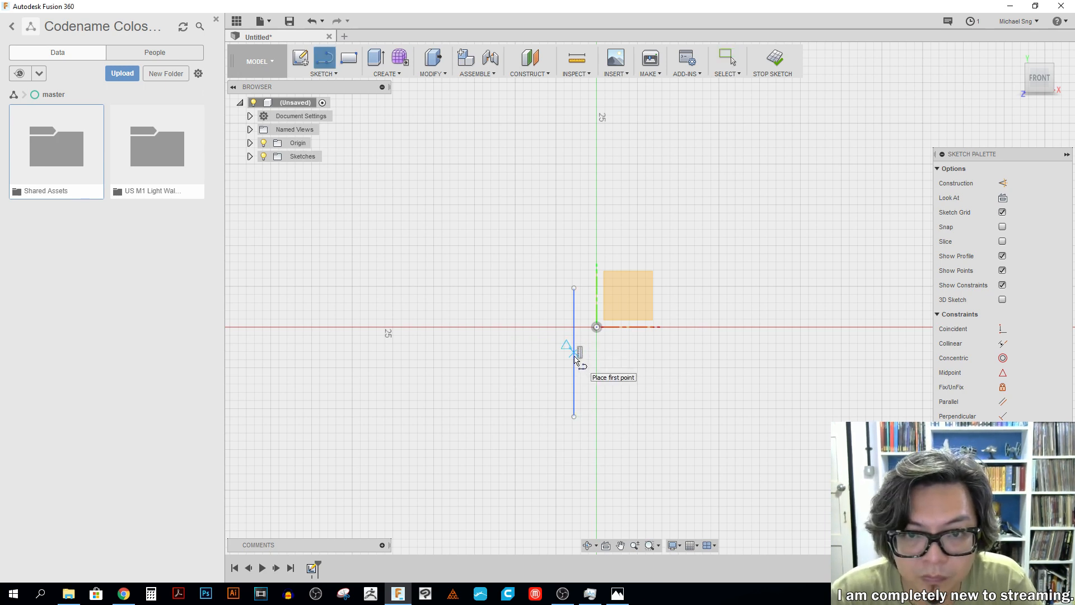
click(574, 351)
click(618, 351)
key(Escape)
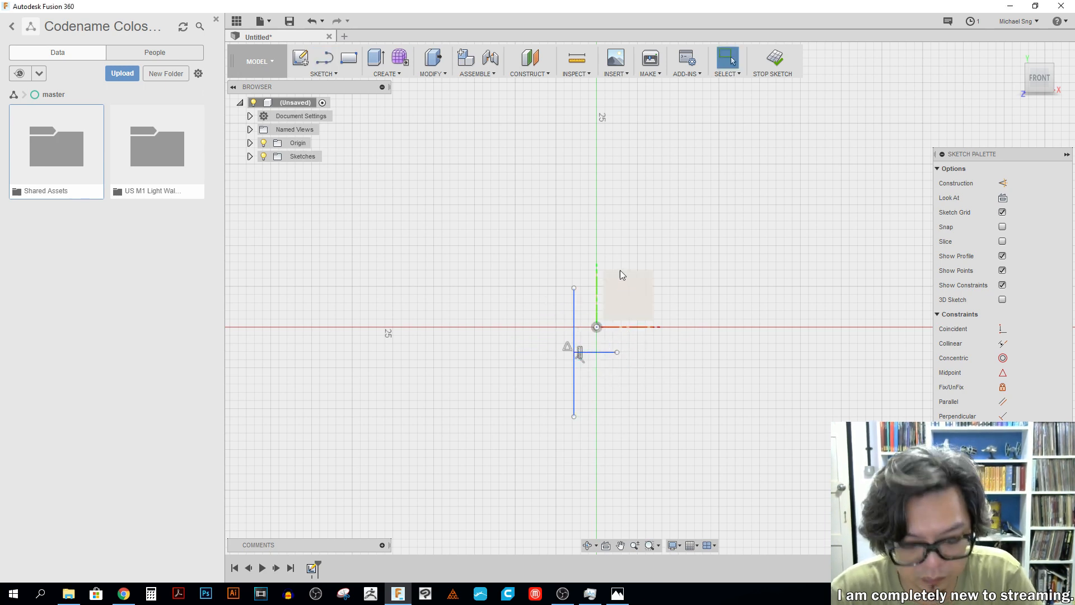
Step: Draw a second vertical line through the free end of the short horizontal line, parallel to the first
key(l)
click(619, 289)
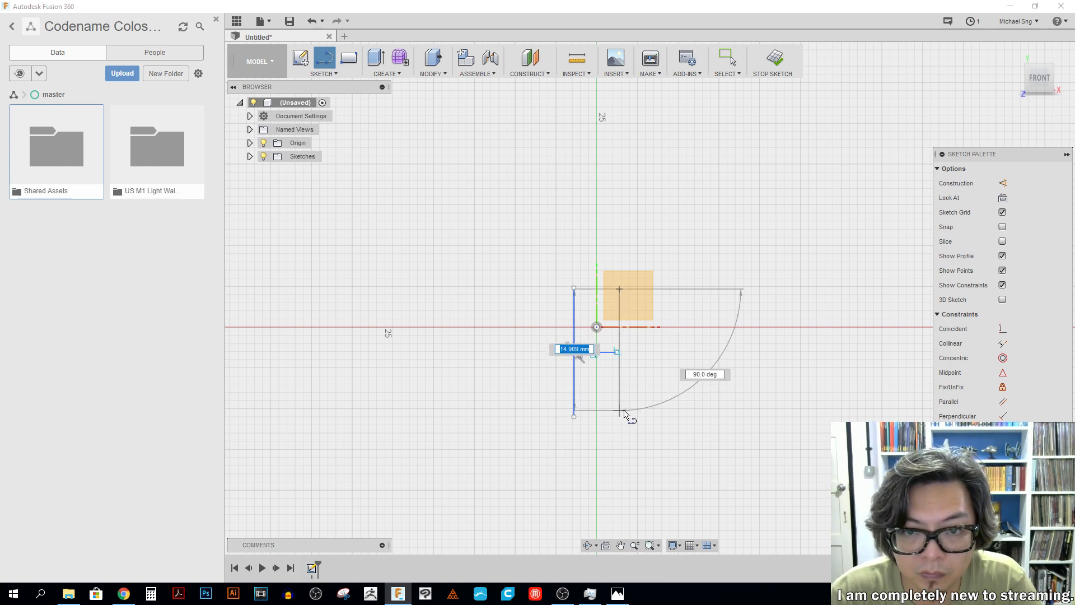
click(624, 417)
key(Escape)
Step: Apply midpoint constraints to centre the second vertical line on the horizontal line's end and the horizontal line on the origin
click(618, 352)
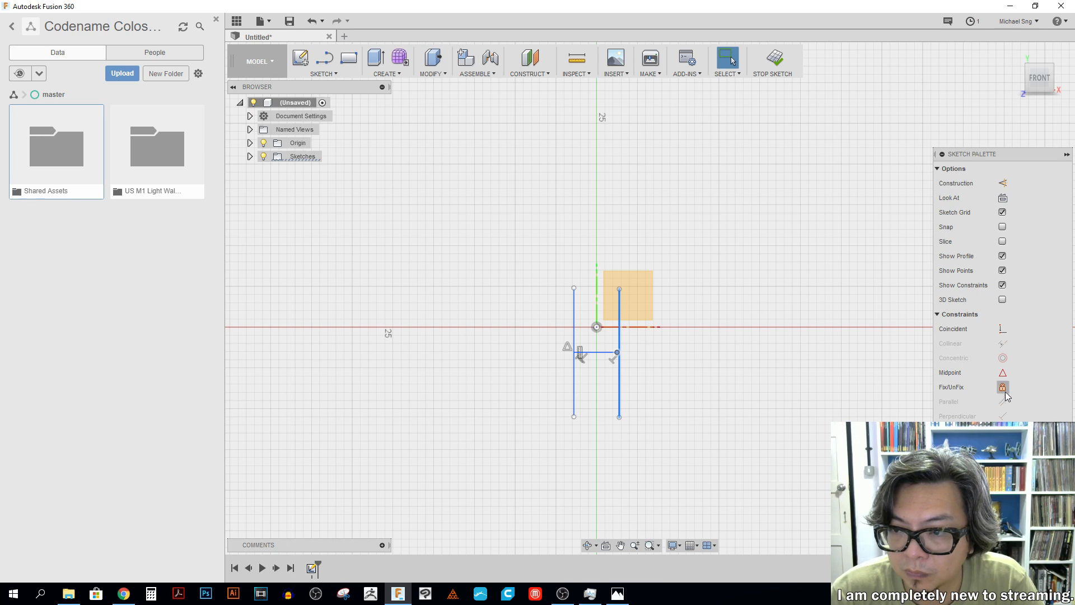
click(1002, 373)
click(597, 326)
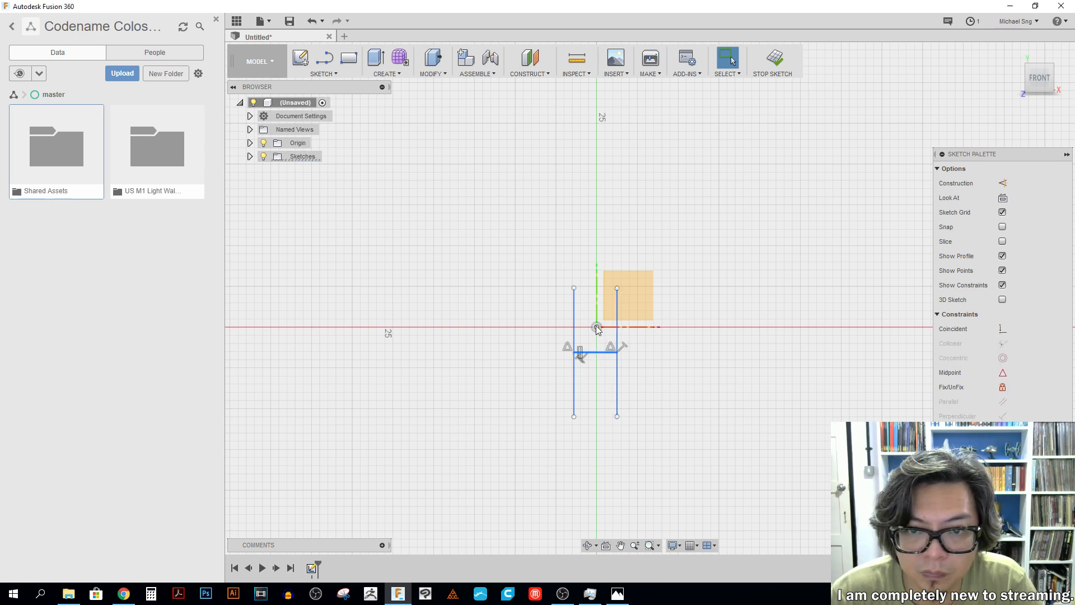
click(984, 373)
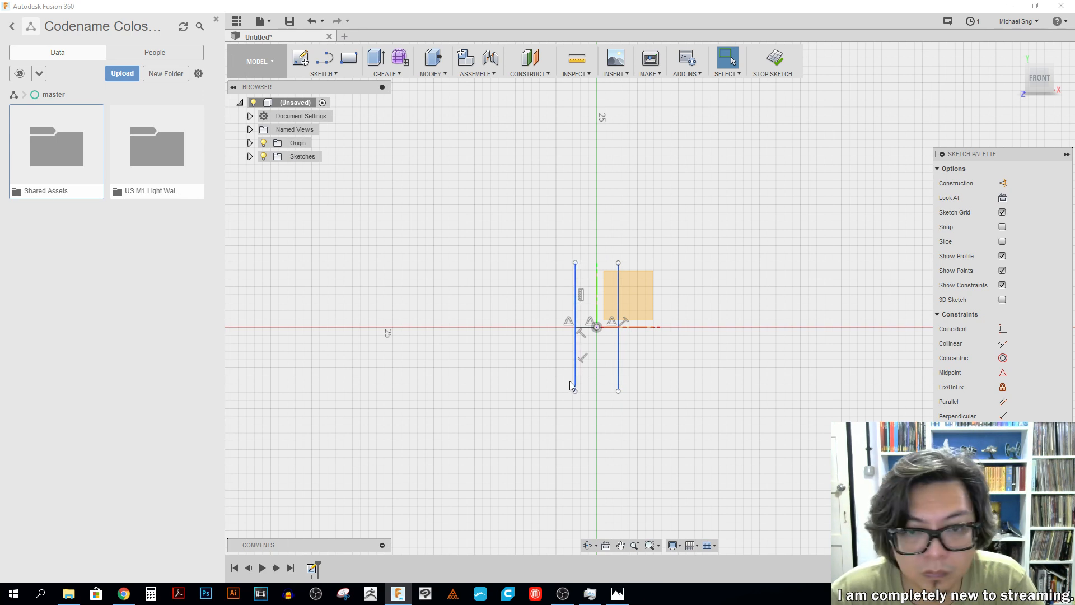
Step: Constrain the two vertical lines to equal length, stretching them longer and bringing them slightly closer together
drag(576, 390, 574, 418)
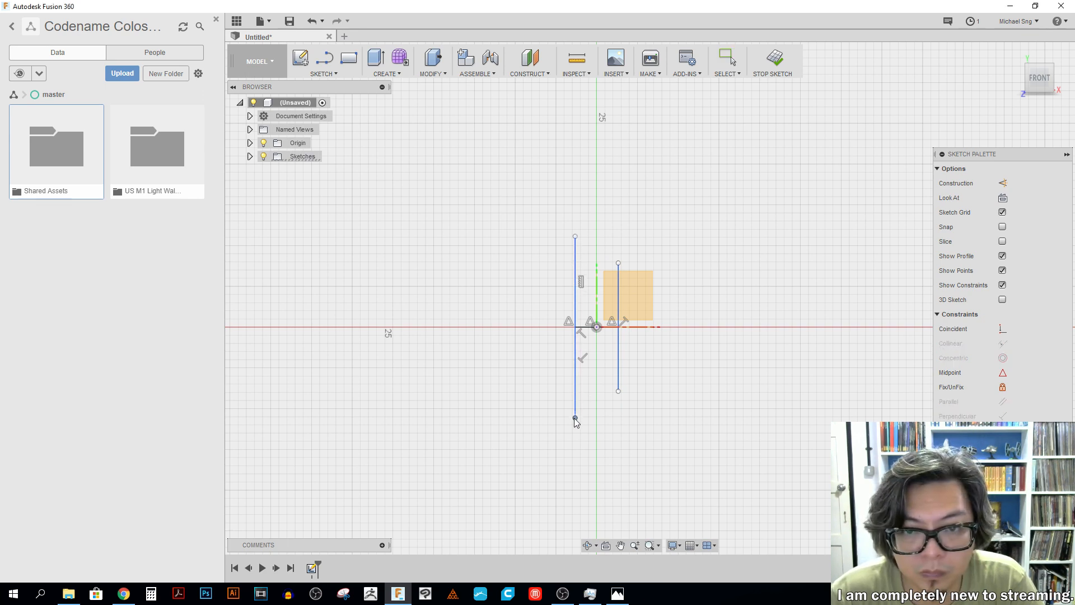
click(617, 388)
shift+click(576, 382)
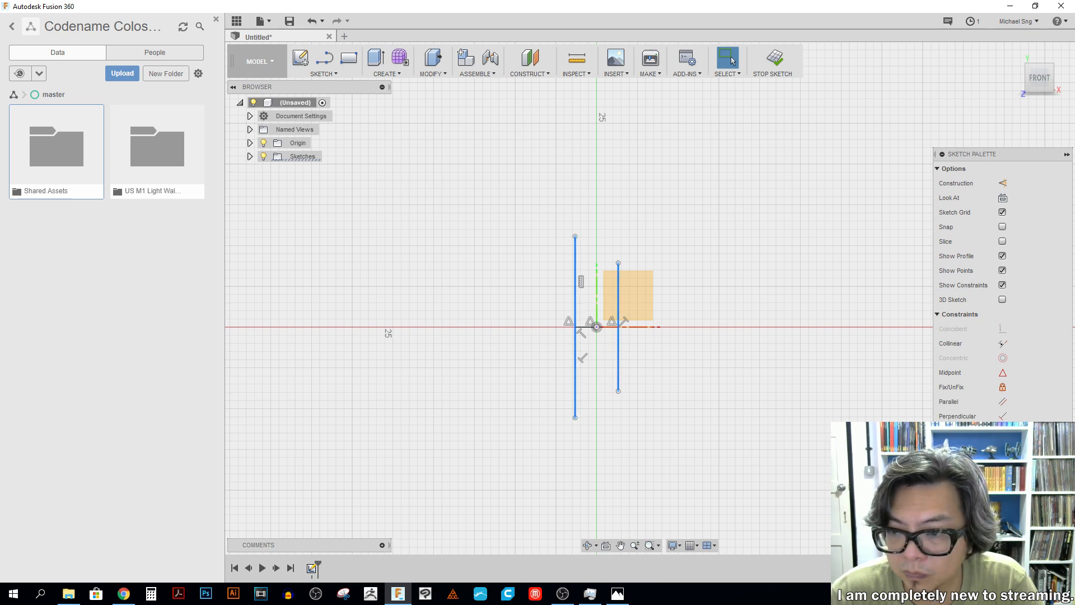
click(1003, 474)
drag(618, 391, 617, 459)
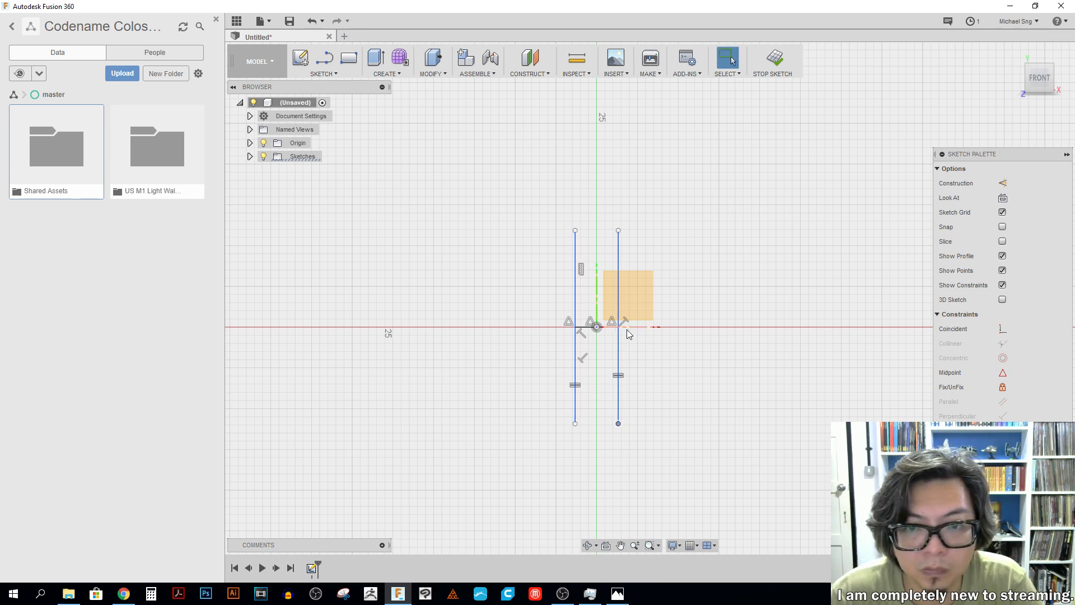
mouse_move(618, 328)
mouse_down()
mouse_move(607, 328)
mouse_move(616, 328)
mouse_up()
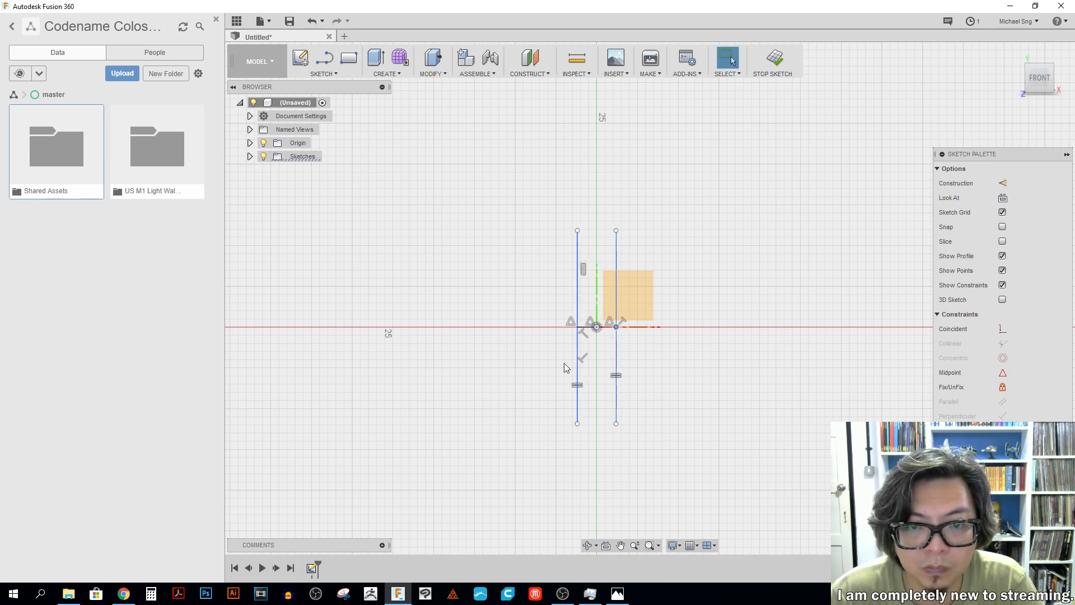
Step: Offset the left vertical line by 1 mm to both sides
click(578, 362)
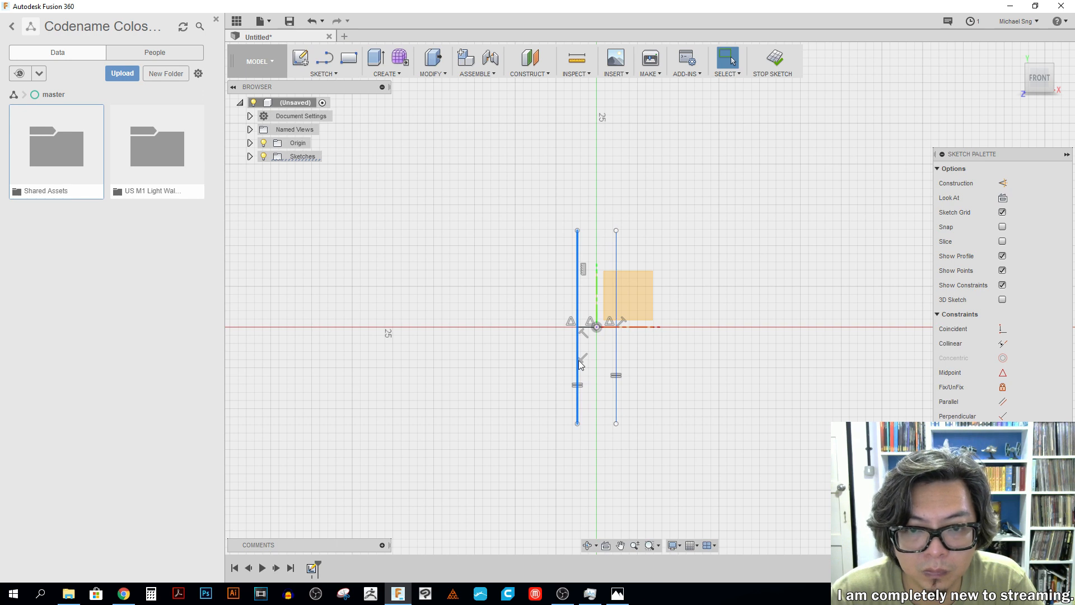
key(s)
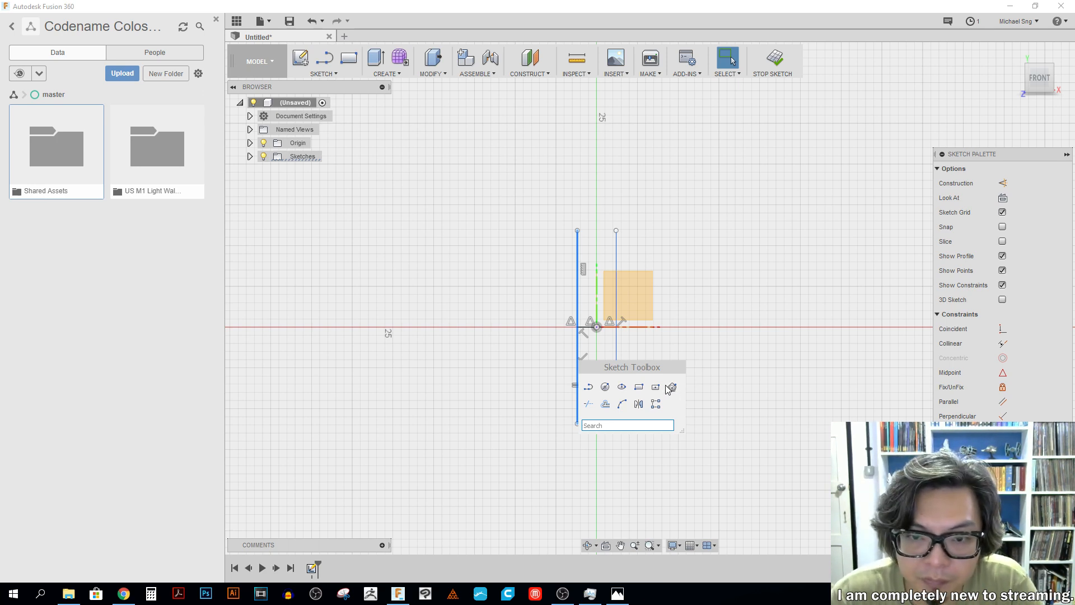
click(605, 404)
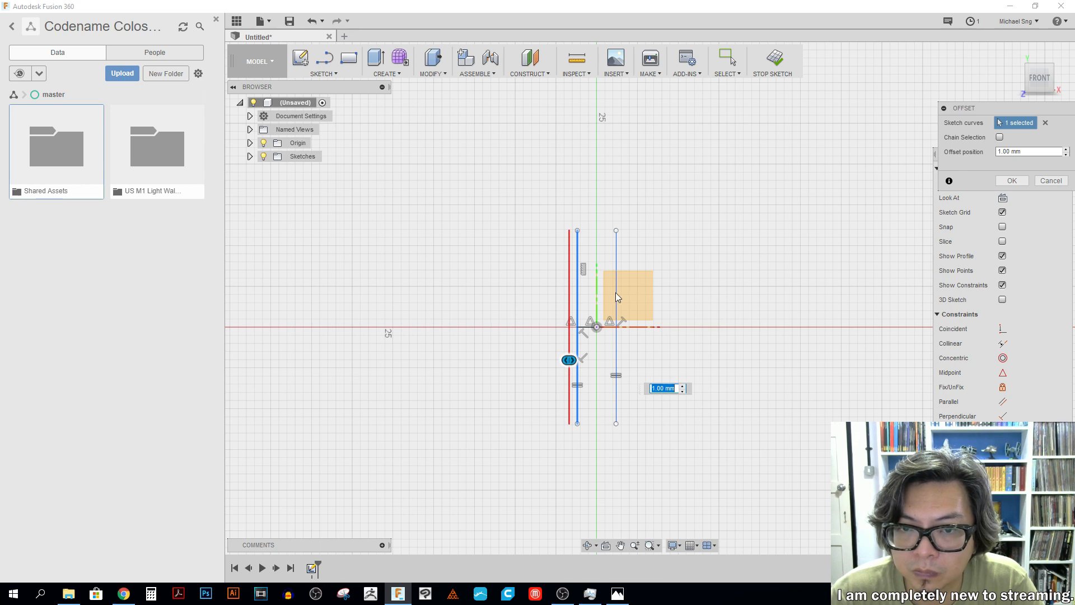
click(1014, 181)
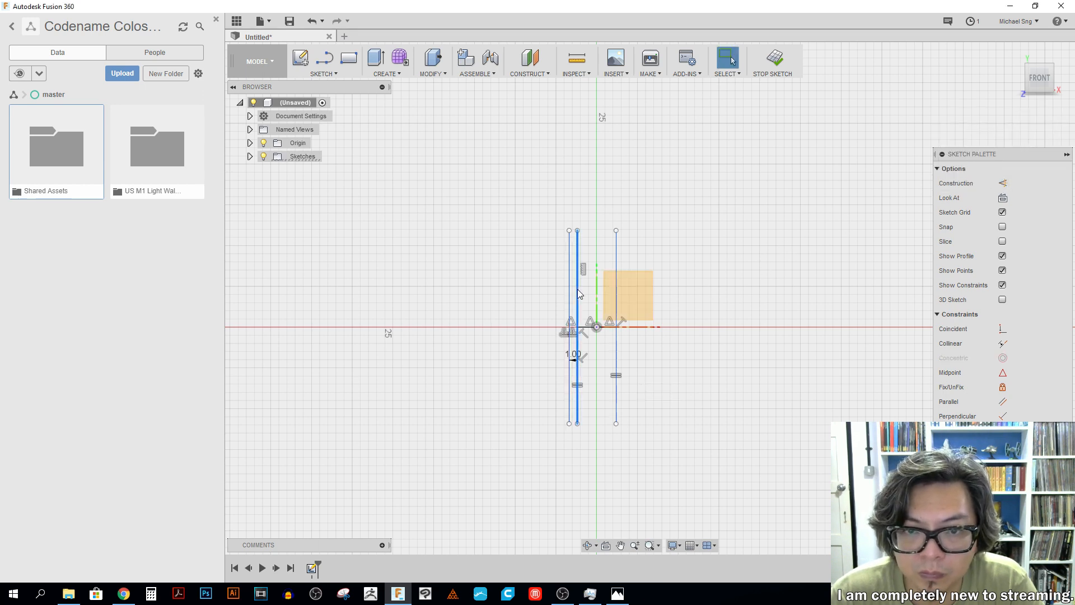
key(s)
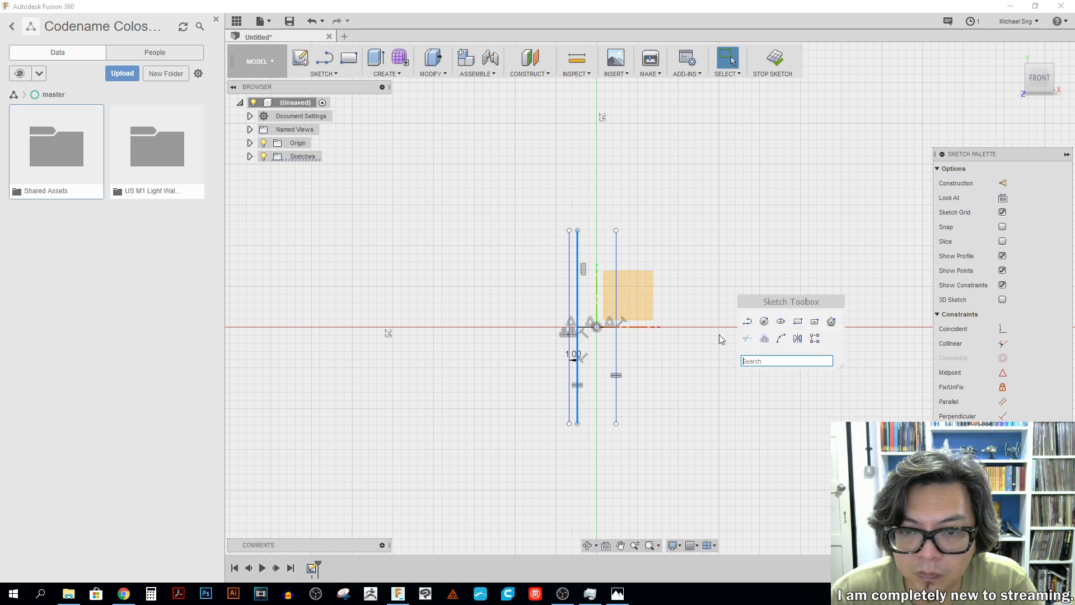
click(766, 338)
key(Return)
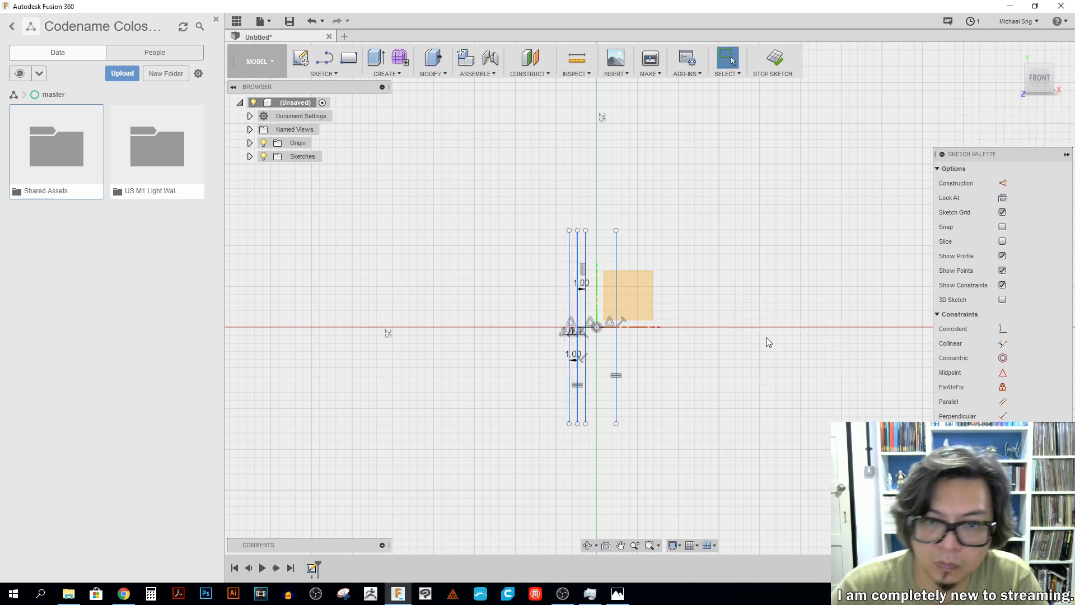
Step: Convert the two original vertical lines into construction lines
click(616, 315)
key(x)
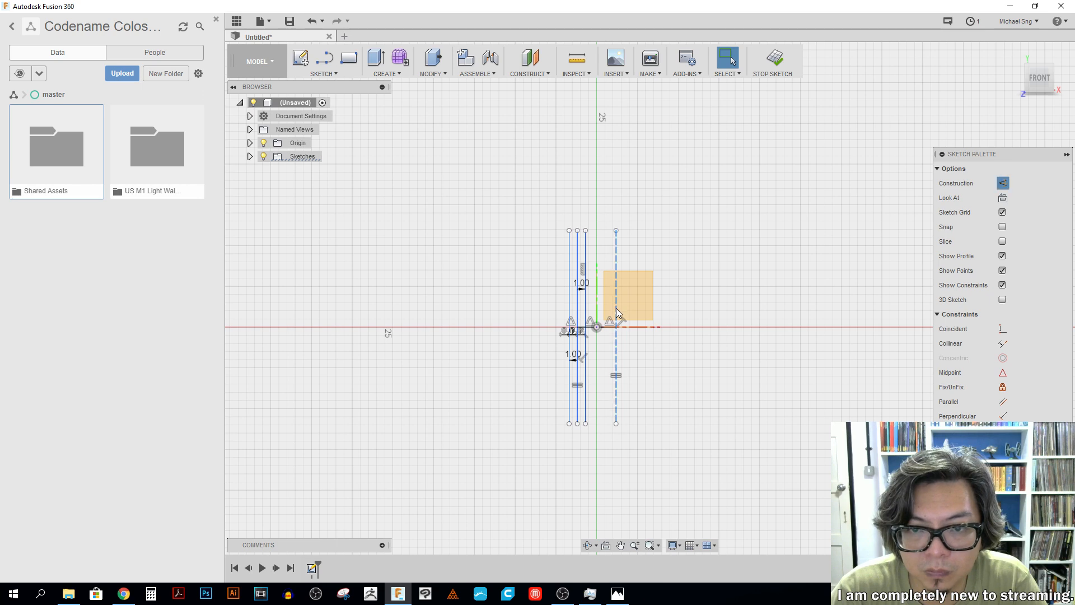
click(578, 308)
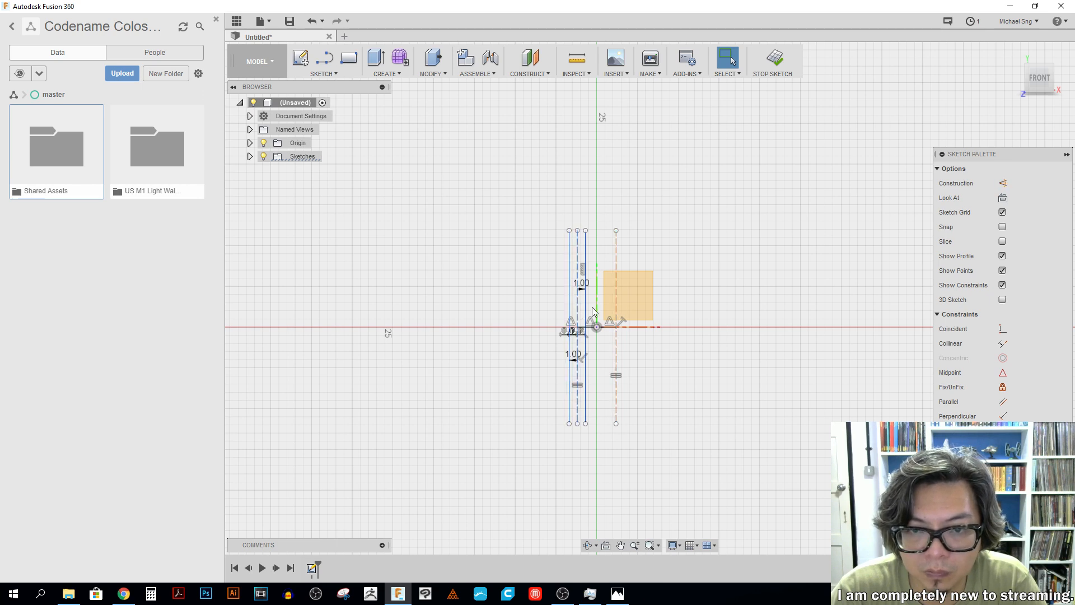
key(x)
Step: Offset the right vertical construction line by 1 mm to both sides
click(616, 301)
key(s)
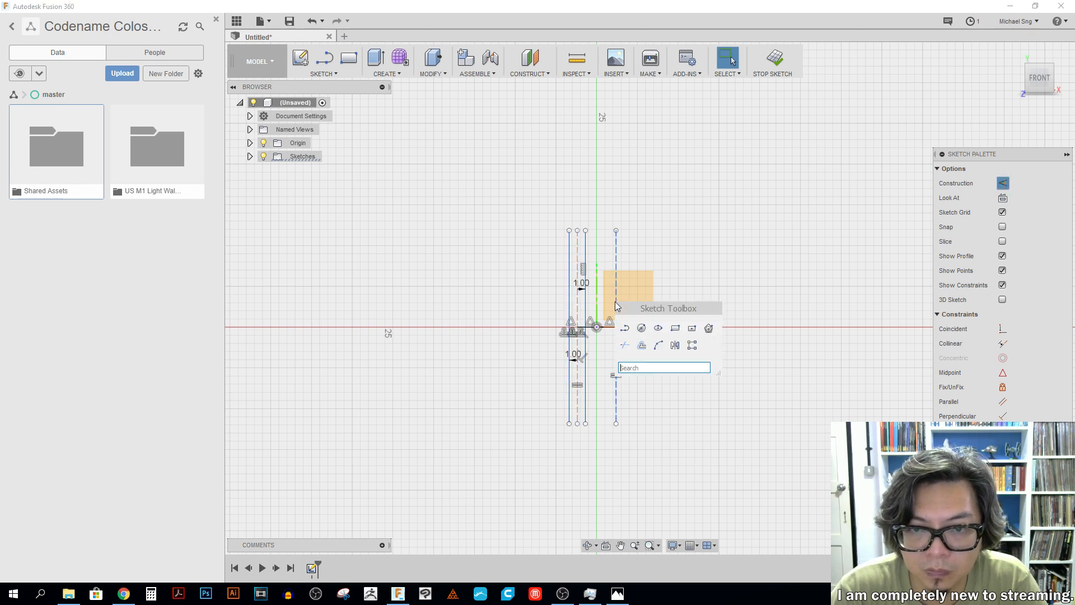
click(627, 341)
text(-1)
key(Return)
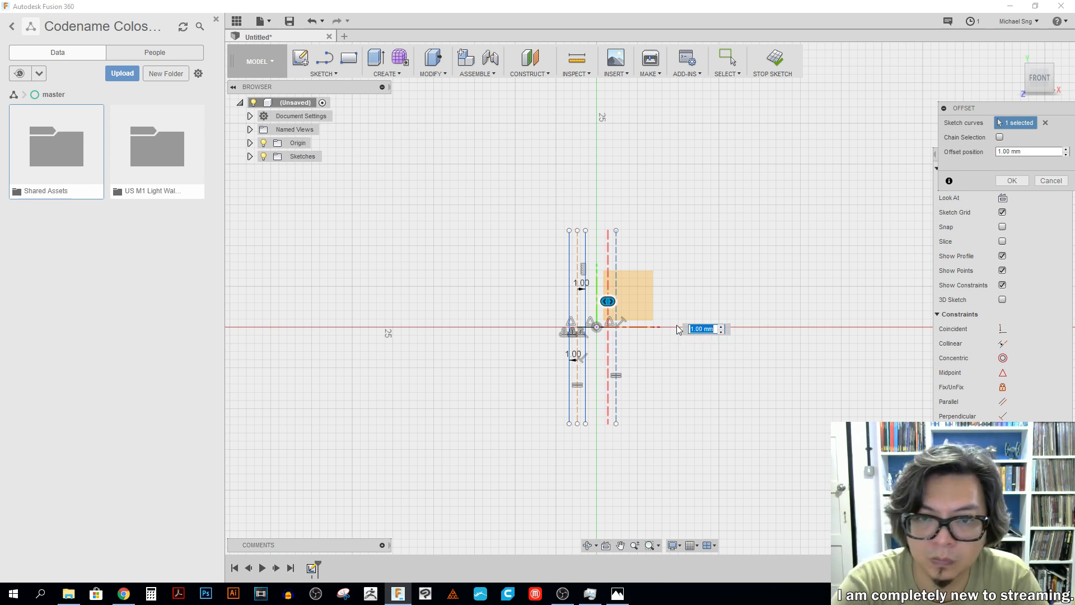
key(Return)
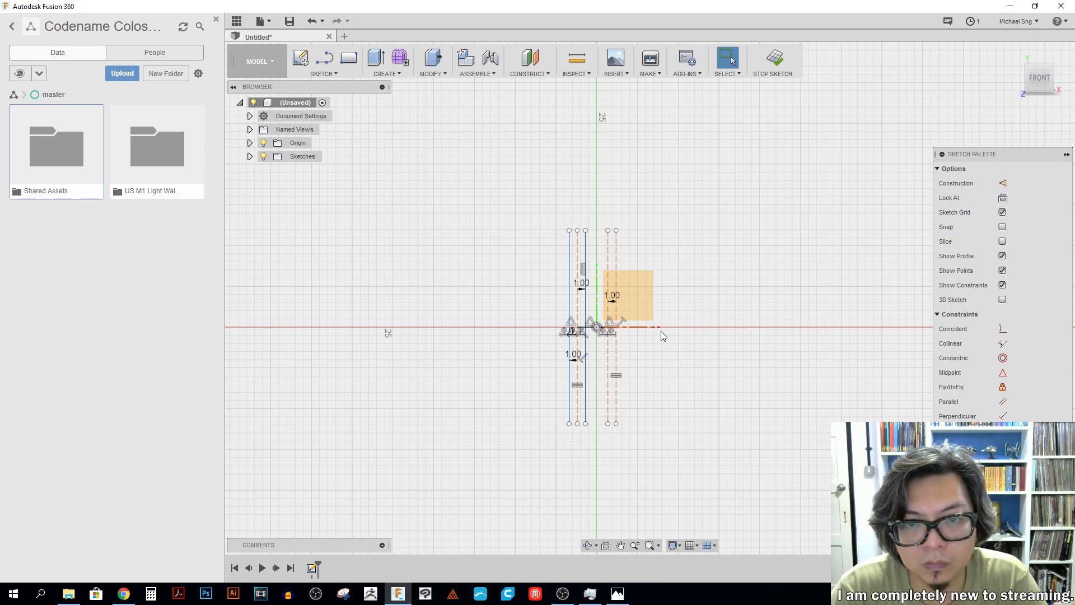
click(616, 302)
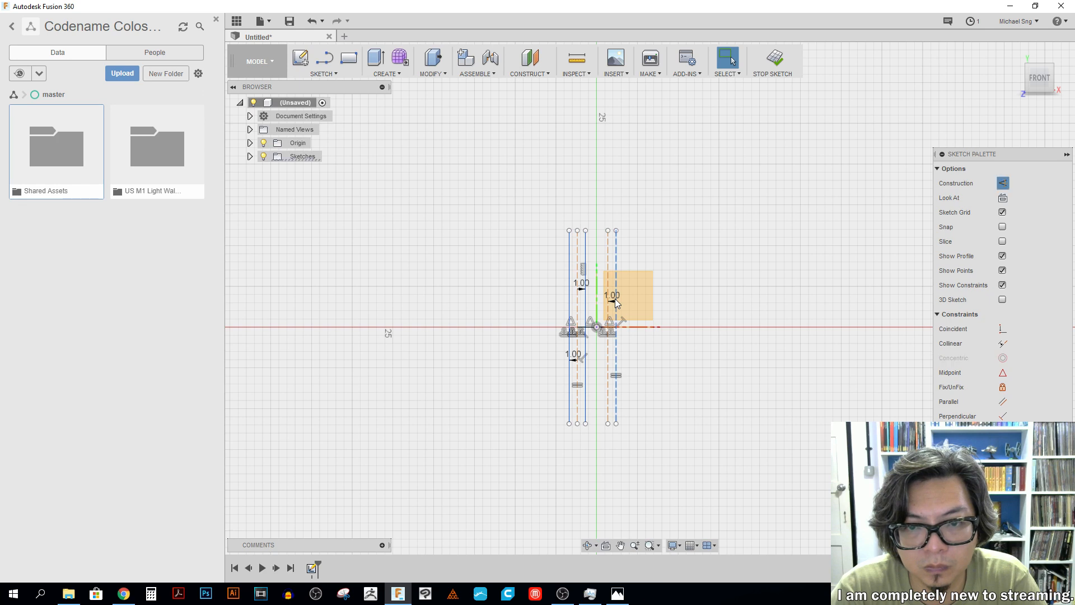
right_click(616, 302)
click(656, 344)
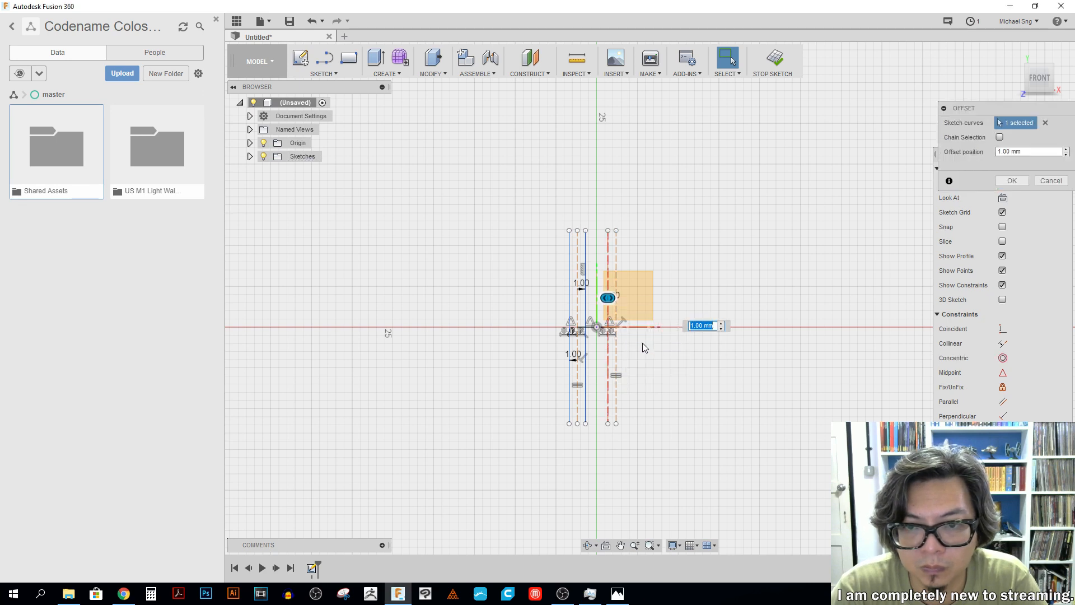
key(Return)
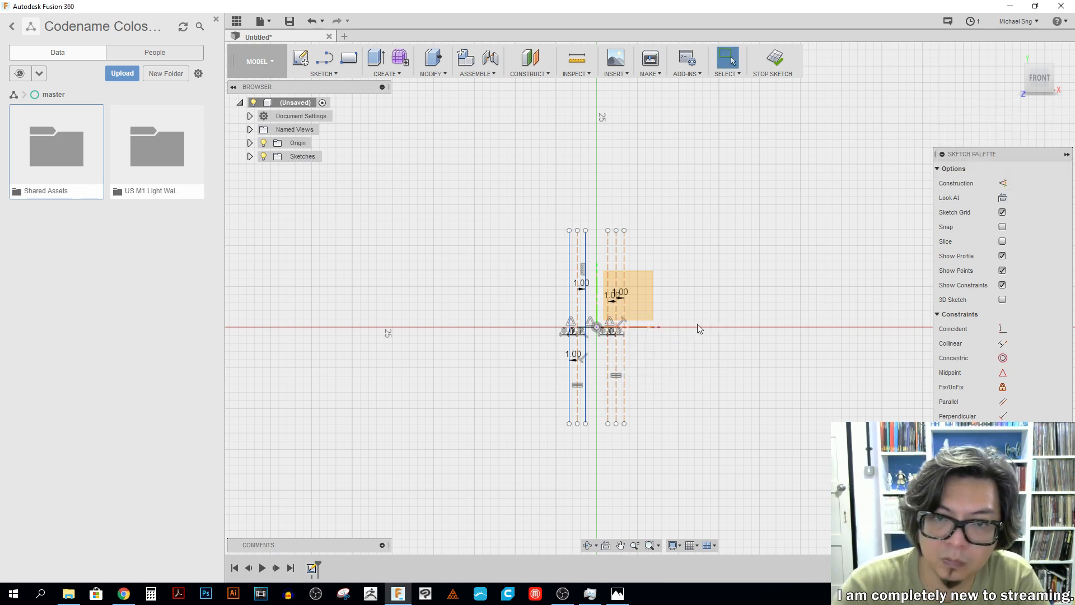
Step: Convert the two offset lines around the right construction line into regular sketch lines
click(624, 365)
key(x)
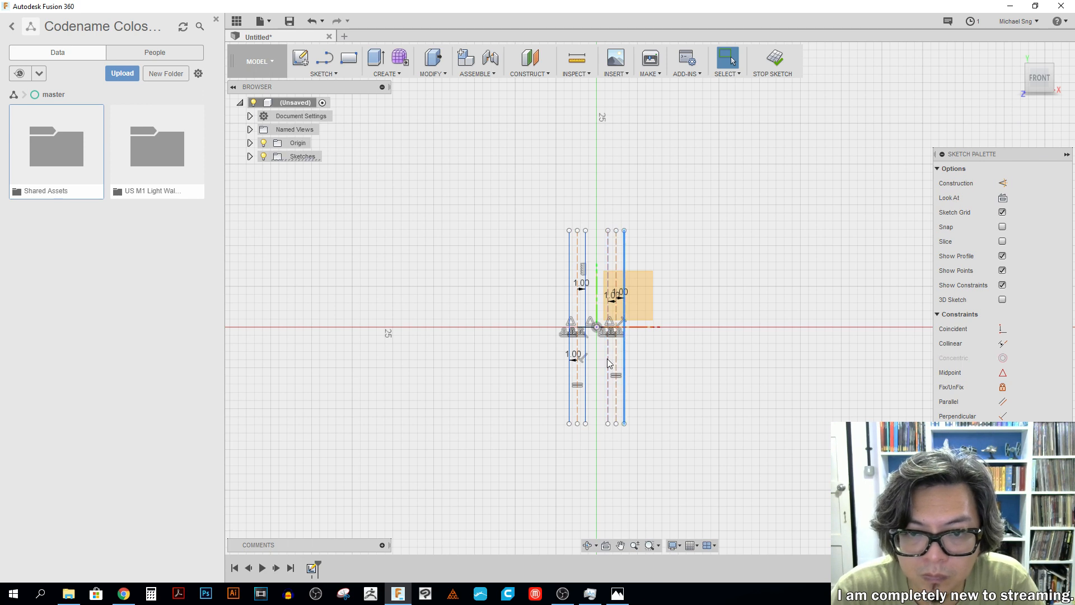
click(607, 358)
key(x)
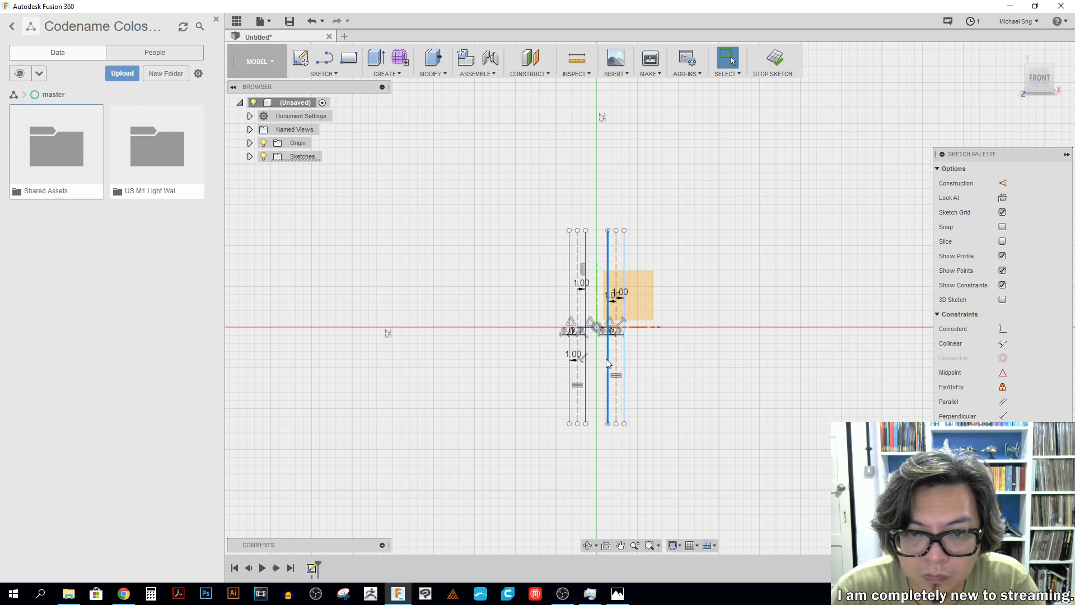
Step: Draw a 2 mm diameter circle centred on each end of both vertical construction lines
key(c)
click(578, 230)
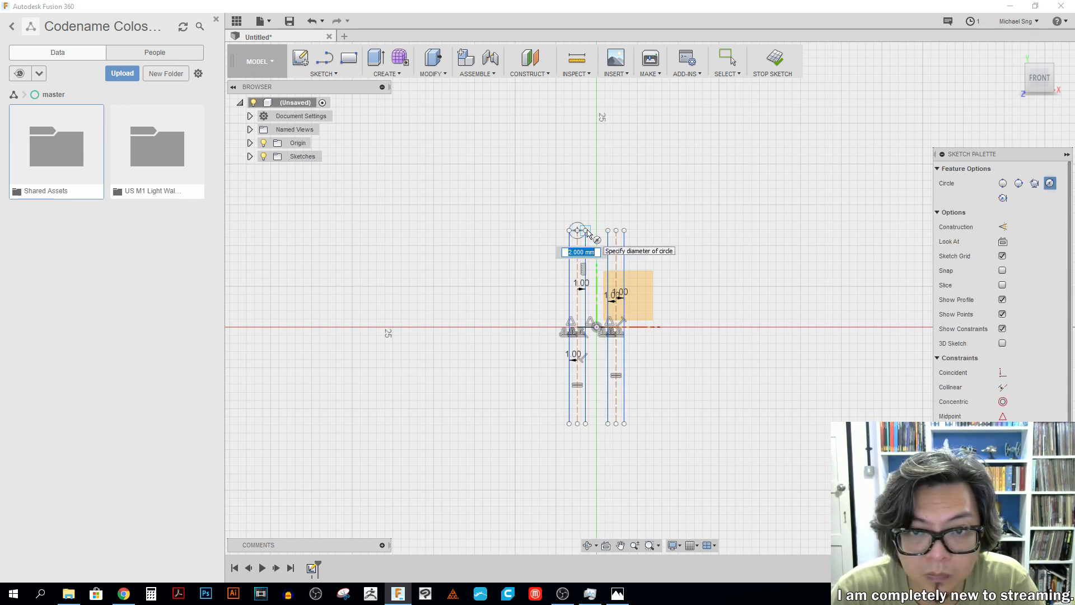
click(586, 230)
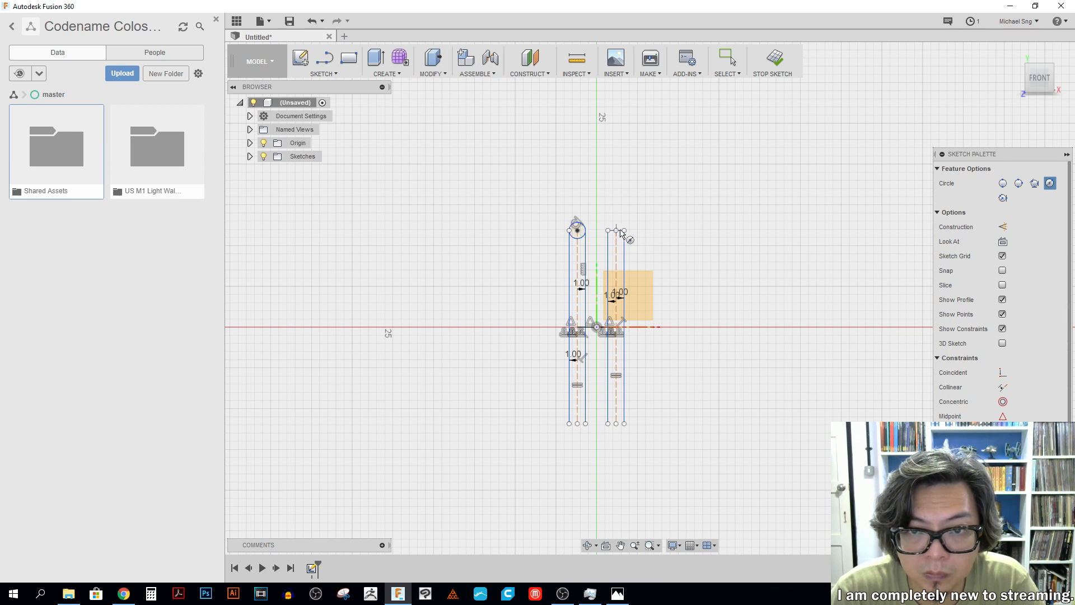
click(616, 230)
click(624, 230)
click(578, 424)
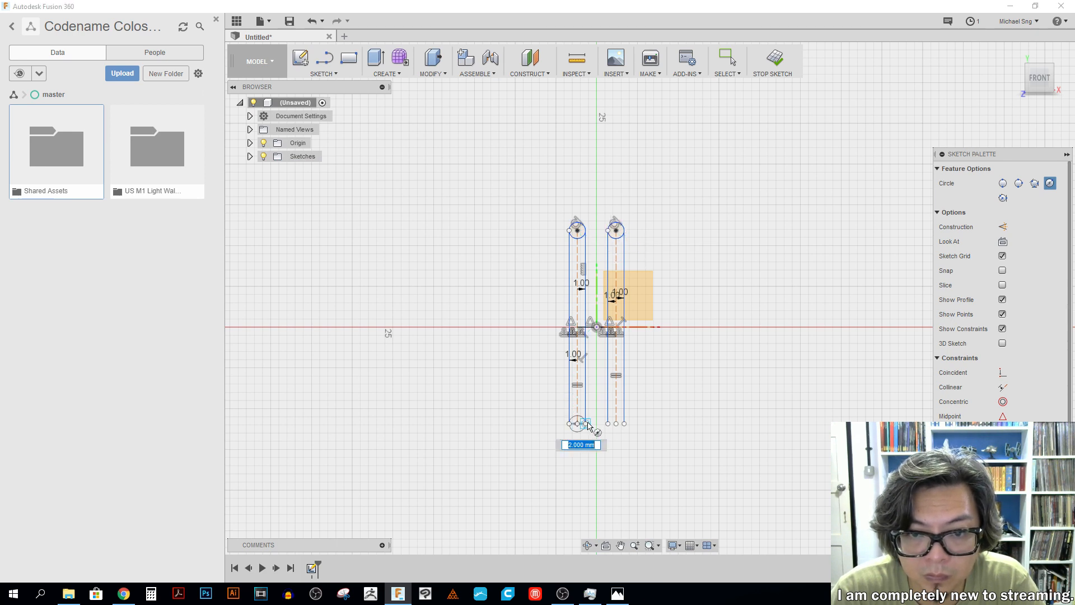
click(586, 424)
click(616, 424)
click(625, 424)
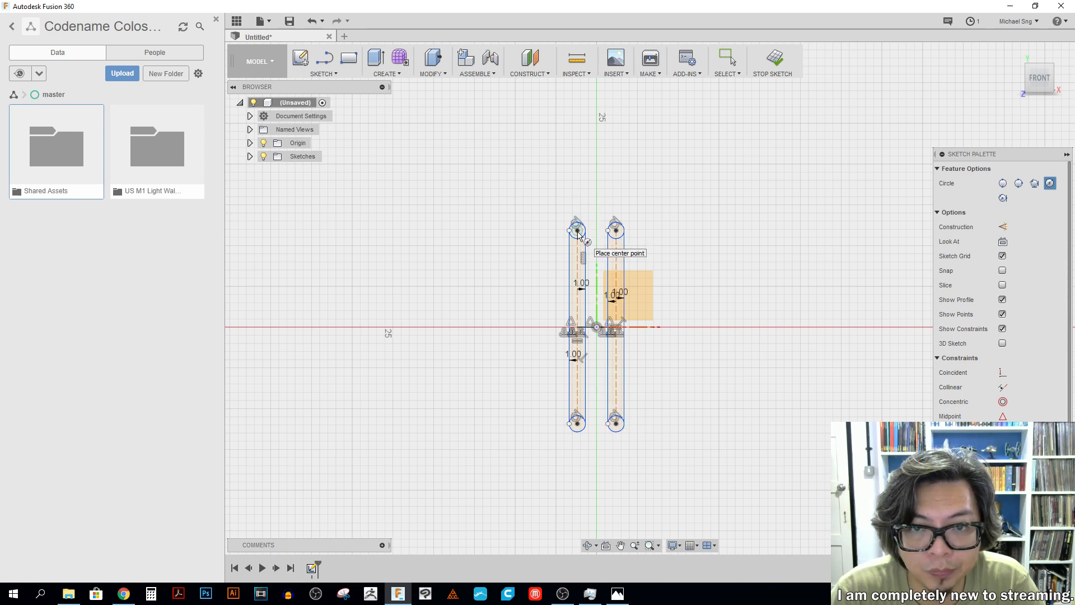
key(Escape)
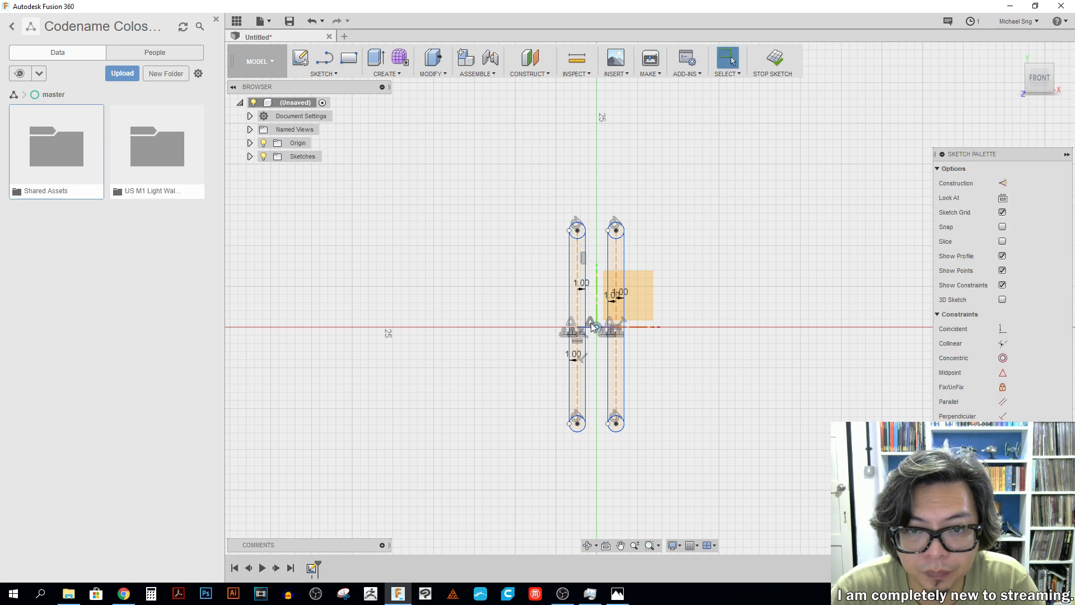
Step: Move the two strips farther apart and draw a larger concentric circle, about 5.5 mm in diameter, at each of their four ends
drag(579, 329, 567, 328)
key(c)
click(568, 230)
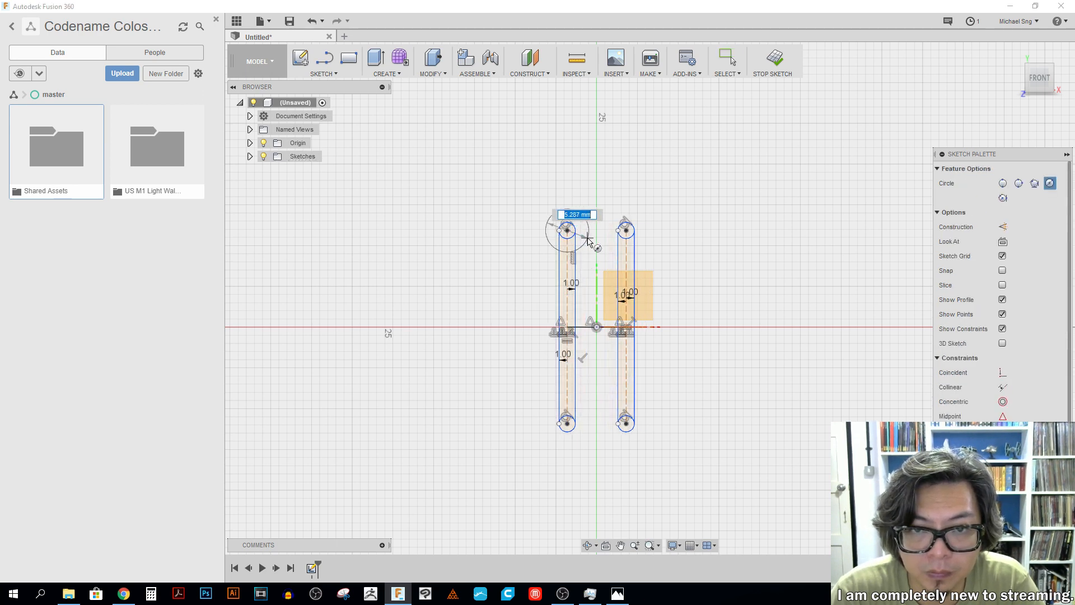
click(588, 235)
click(567, 423)
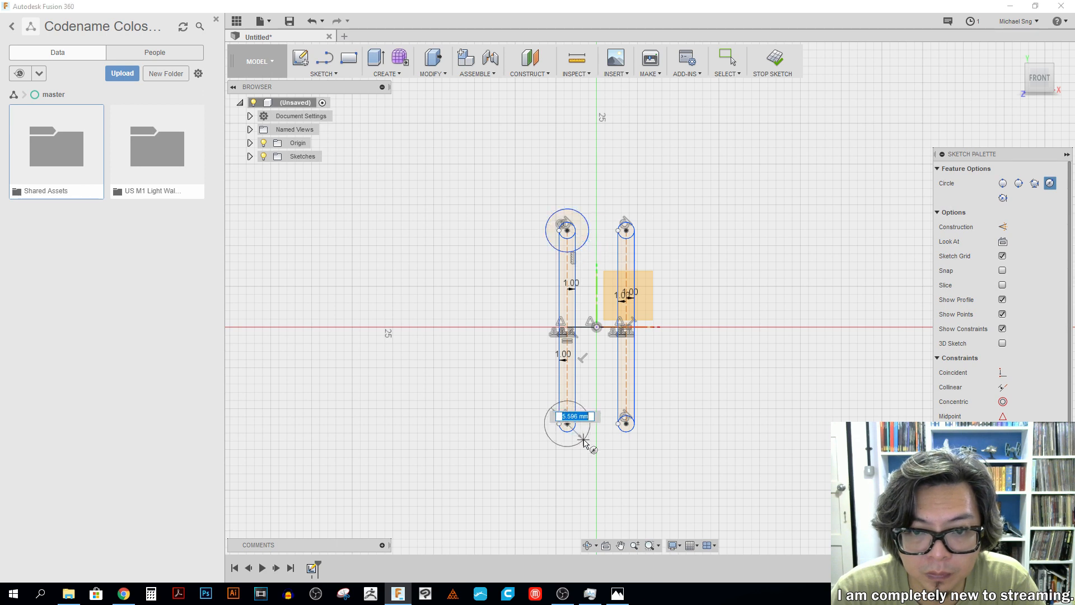
click(582, 439)
click(626, 423)
click(641, 440)
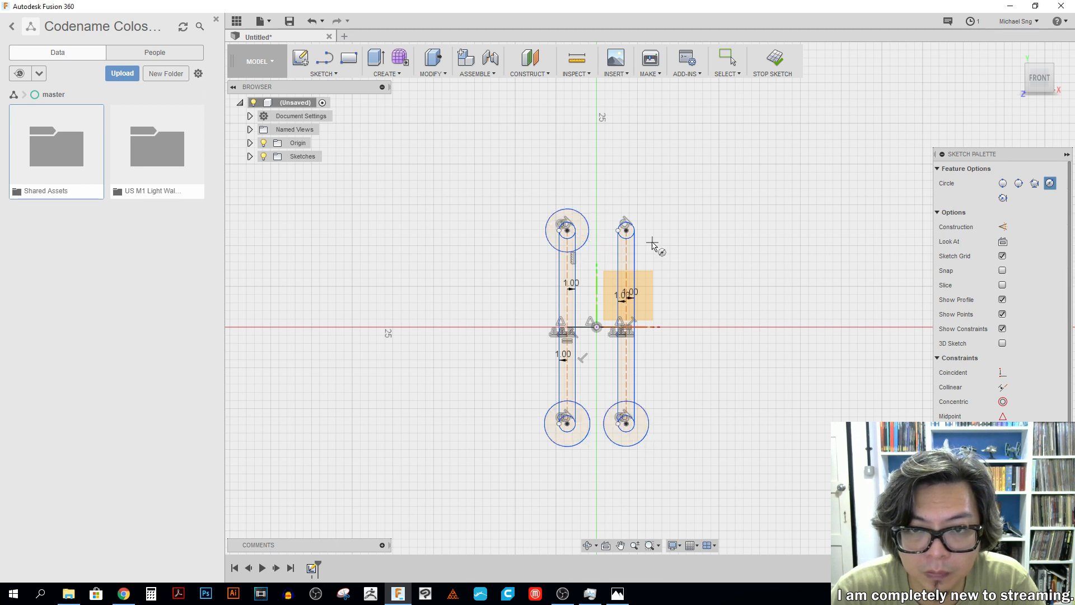
click(626, 230)
click(648, 224)
key(Escape)
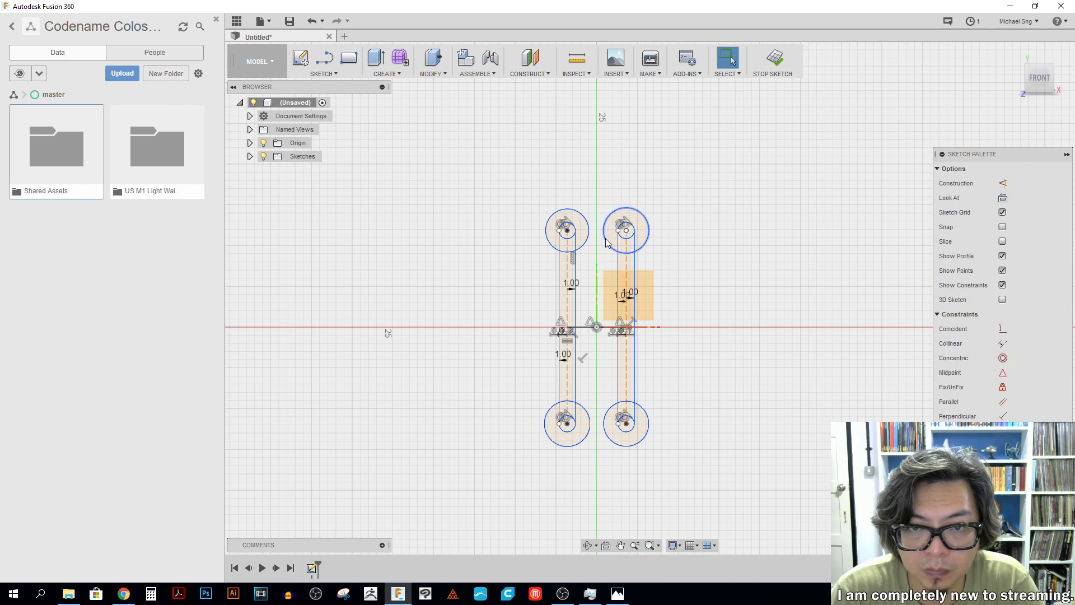
Step: Apply an Equal constraint to the four outer circles
click(587, 239)
click(612, 246)
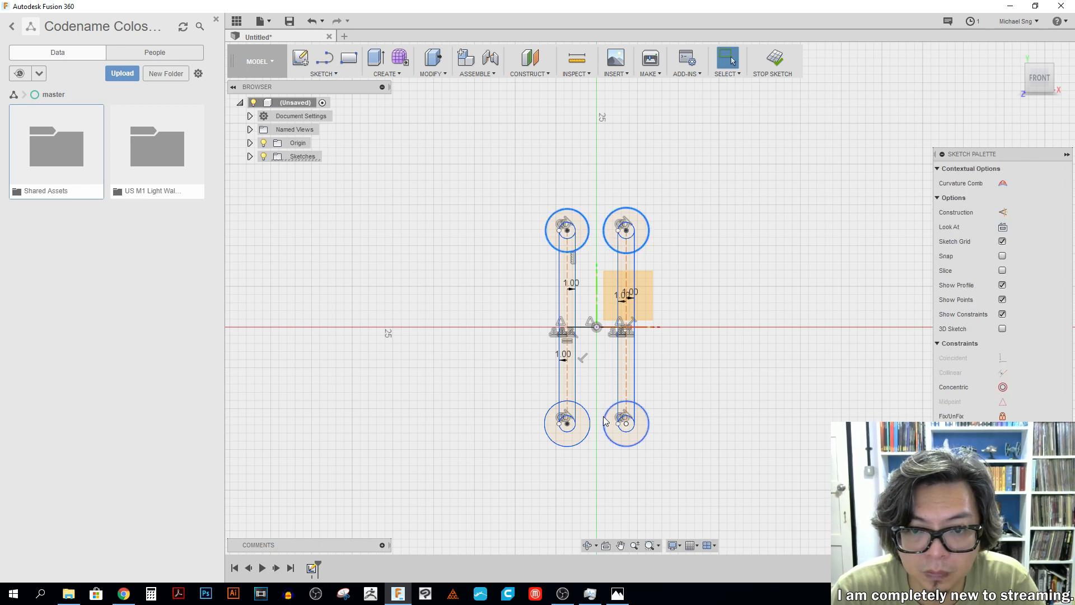
click(603, 416)
click(589, 418)
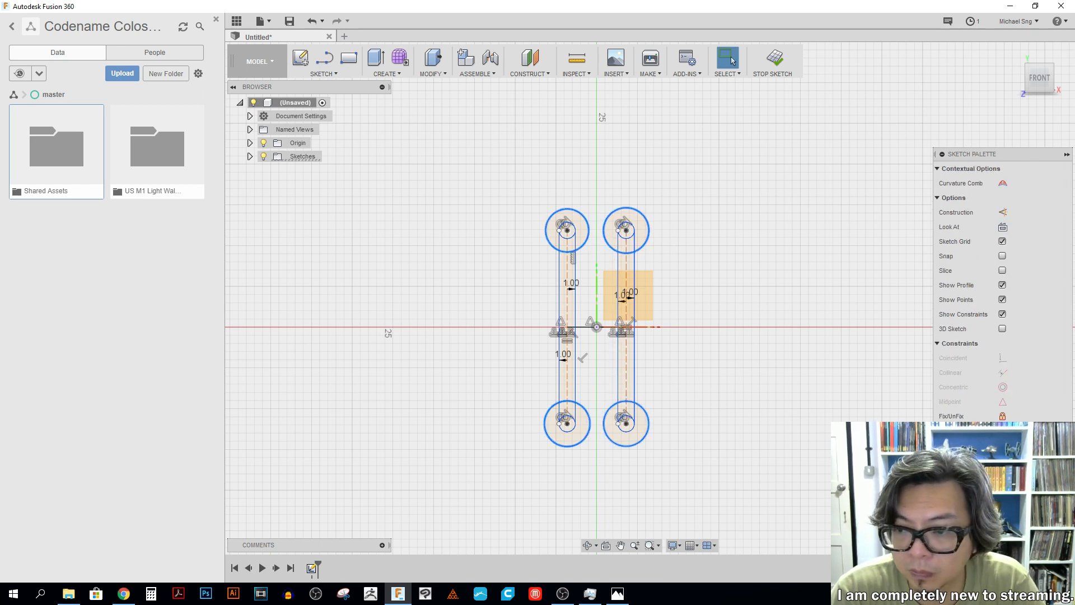
click(1003, 504)
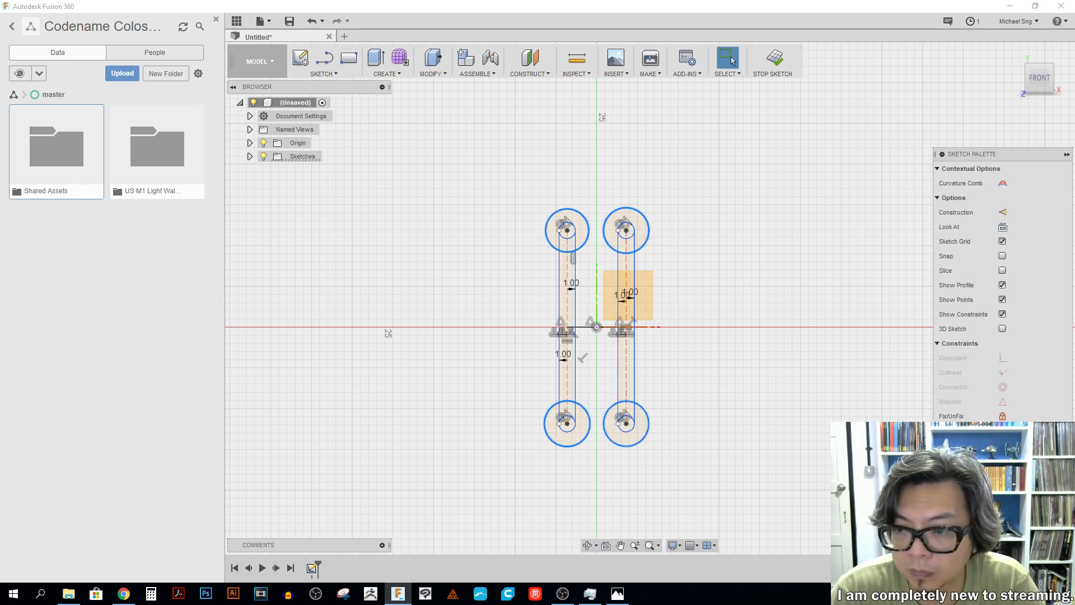
Step: Dimension the outer circle at the left strip's upper end with a 4 mm diameter
key(d)
click(553, 217)
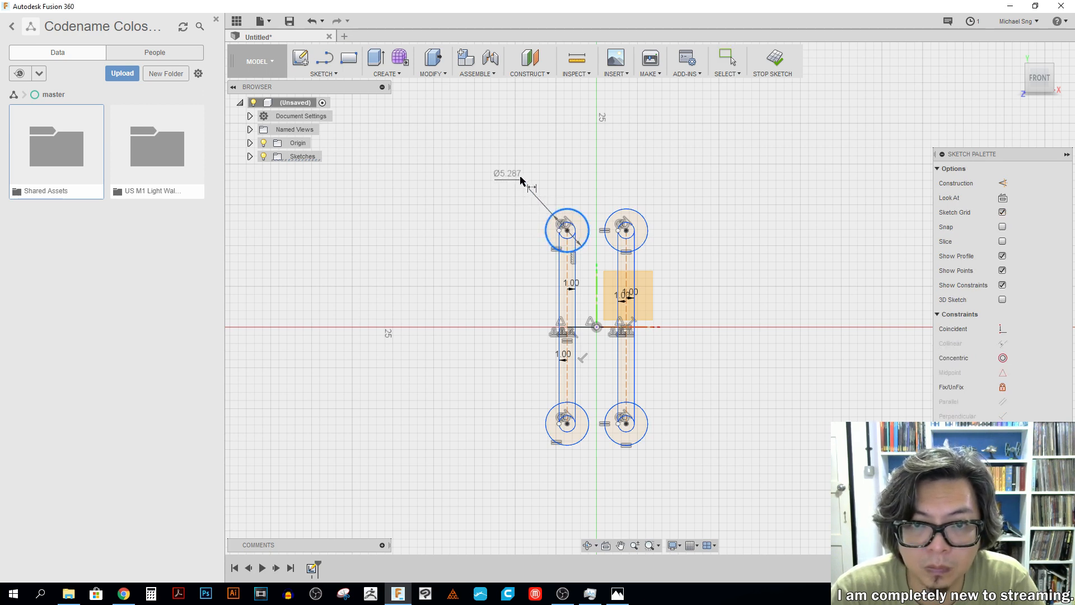
click(521, 178)
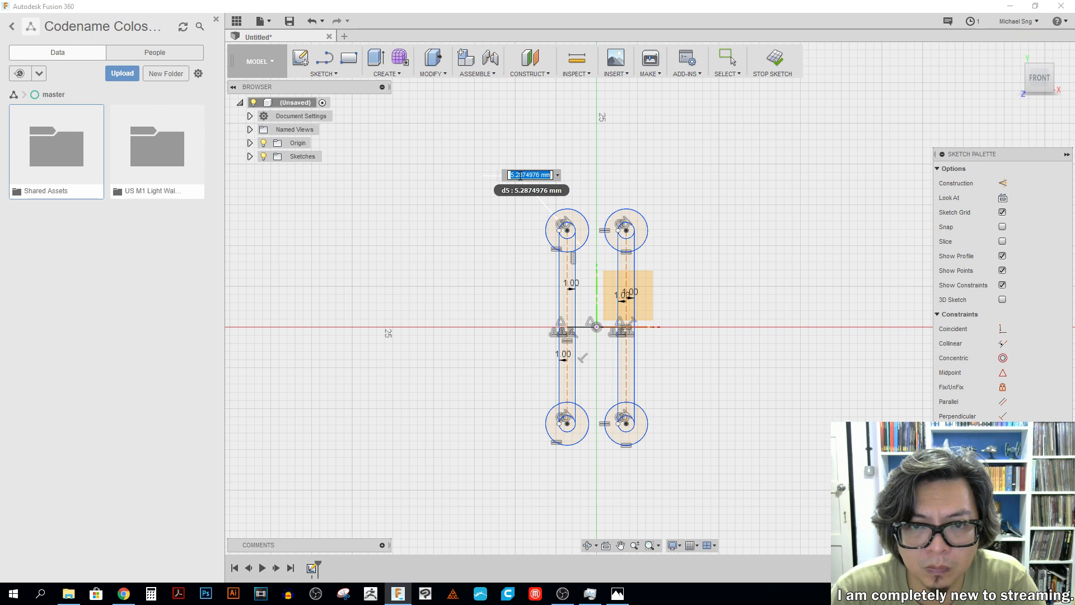
text(4)
key(Return)
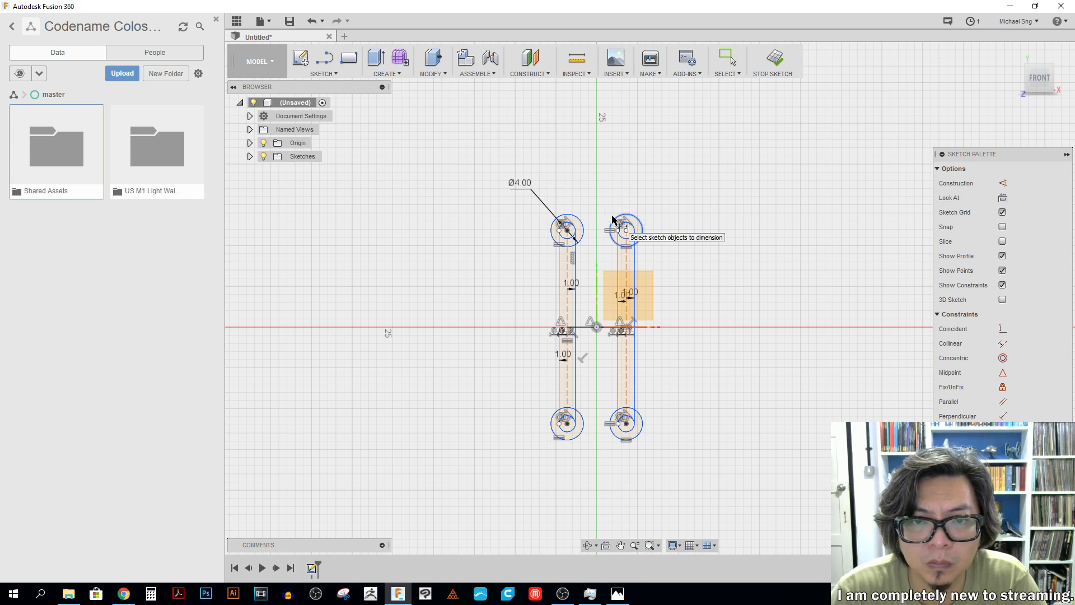
Step: Set the dimensioned outer circle's diameter to 6 mm
double_click(525, 183)
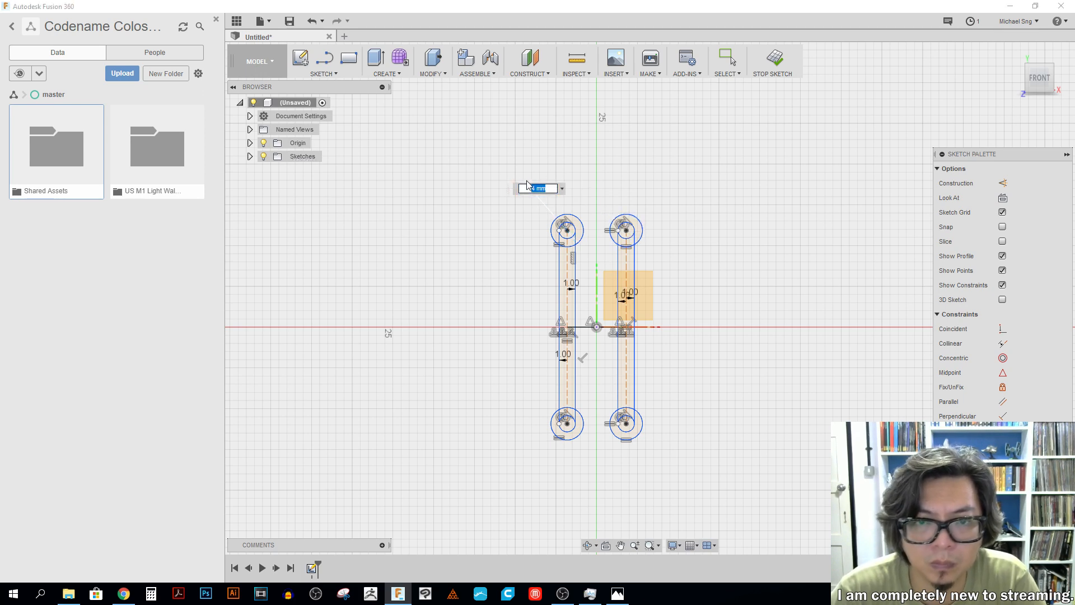
text(6)
key(Return)
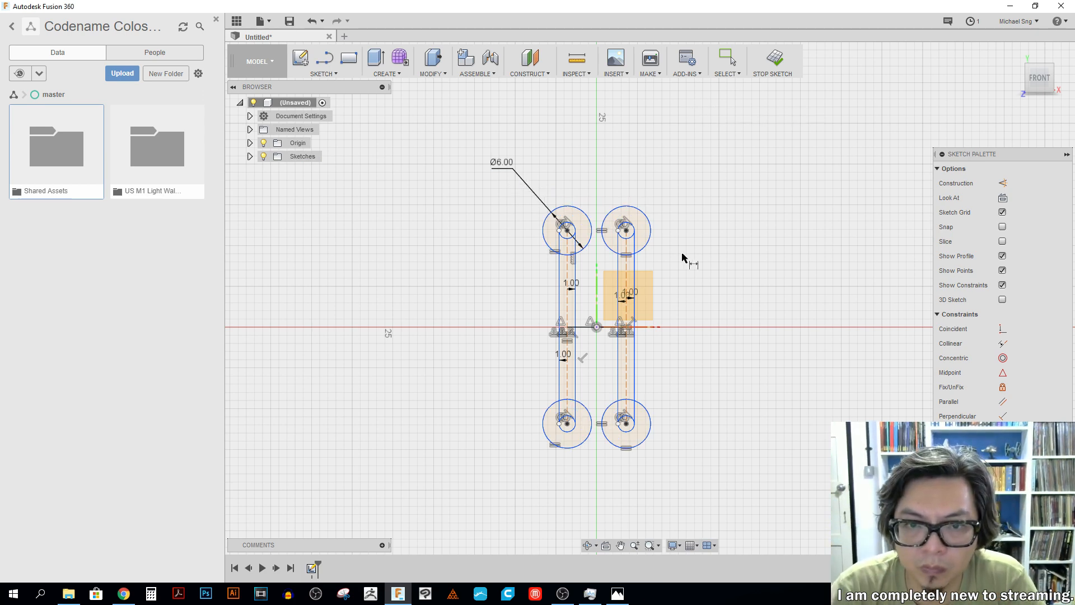
key(Escape)
Step: Offset the left strip's construction centreline by 2 mm toward the outer side of the sketch
click(565, 301)
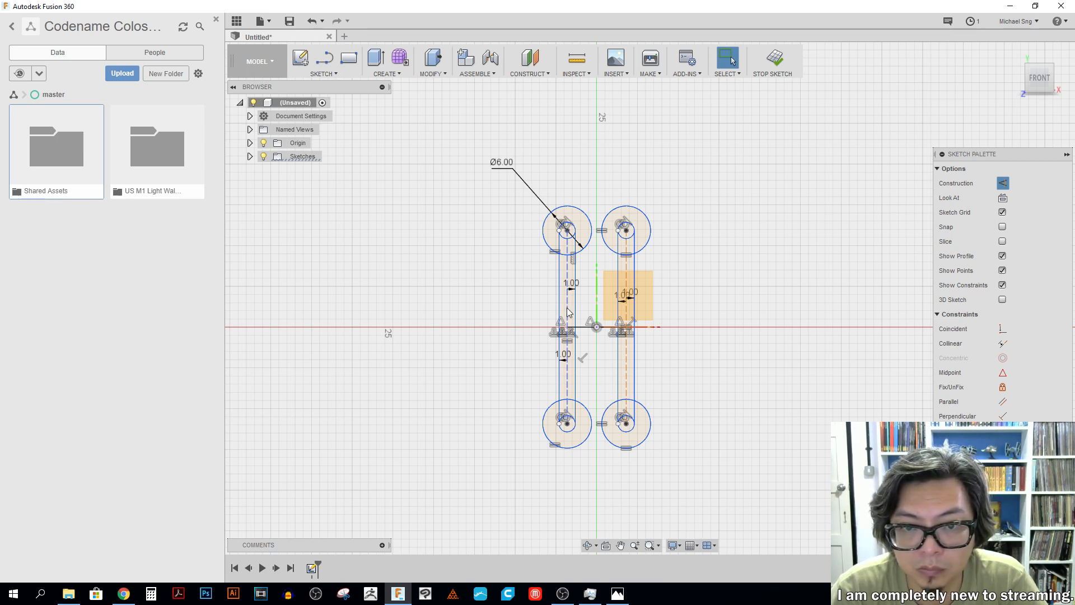
click(570, 309)
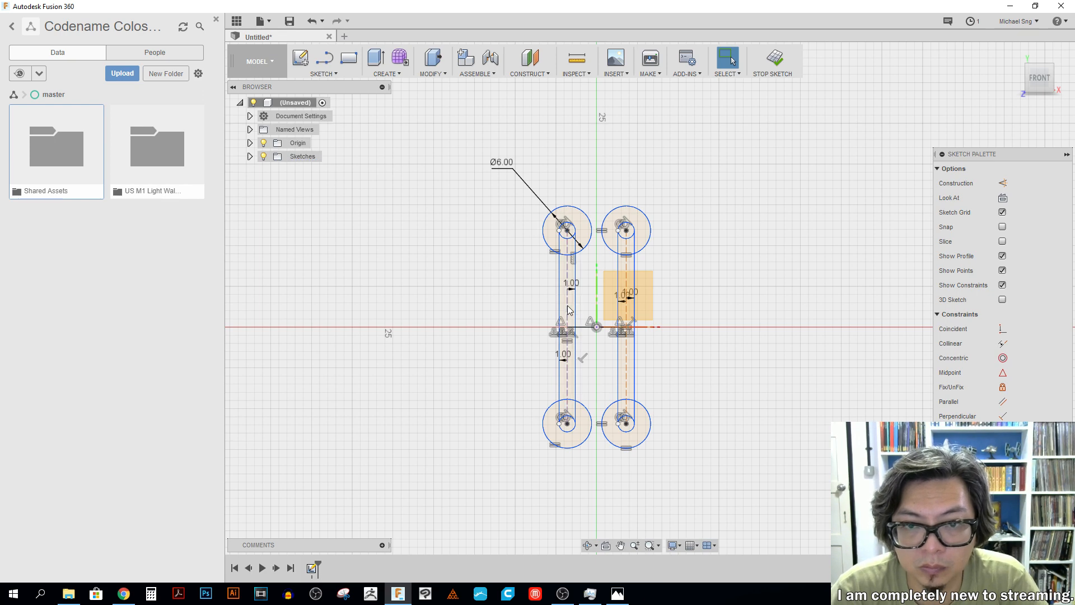
click(568, 309)
key(s)
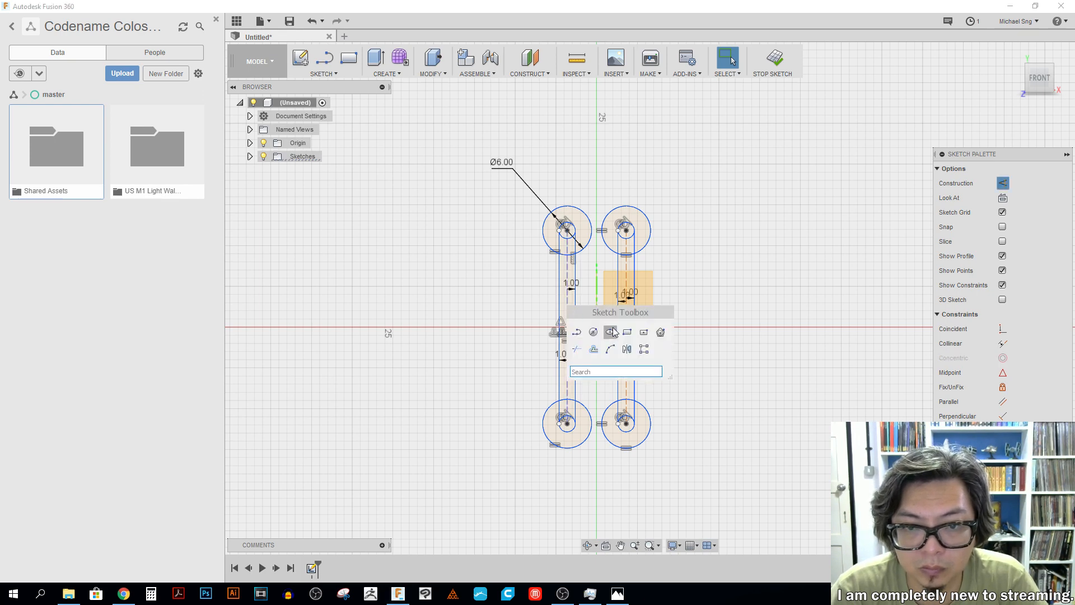
click(592, 350)
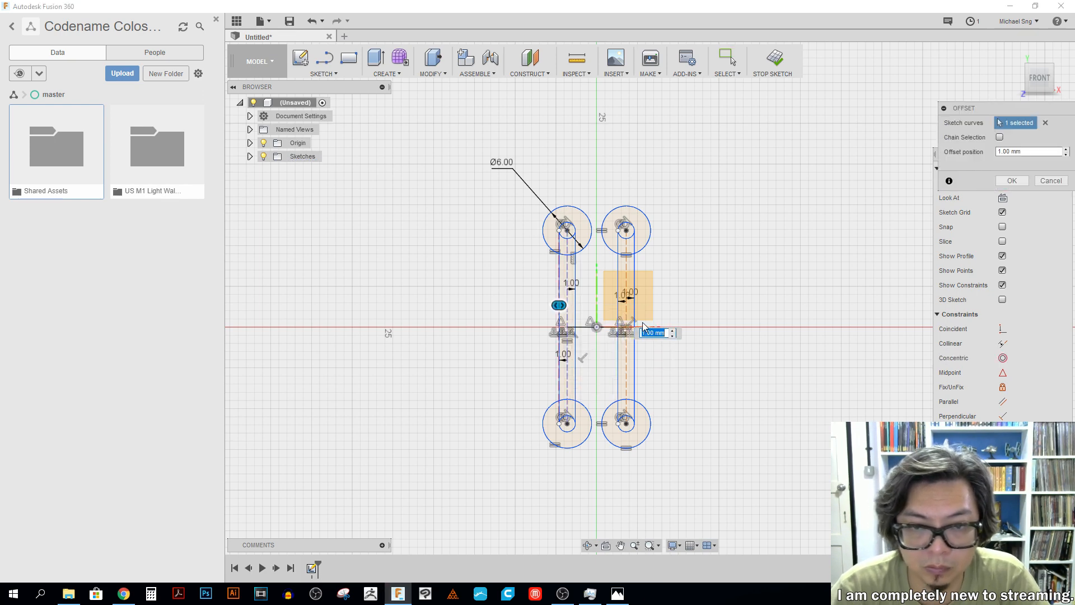
text(2)
key(Return)
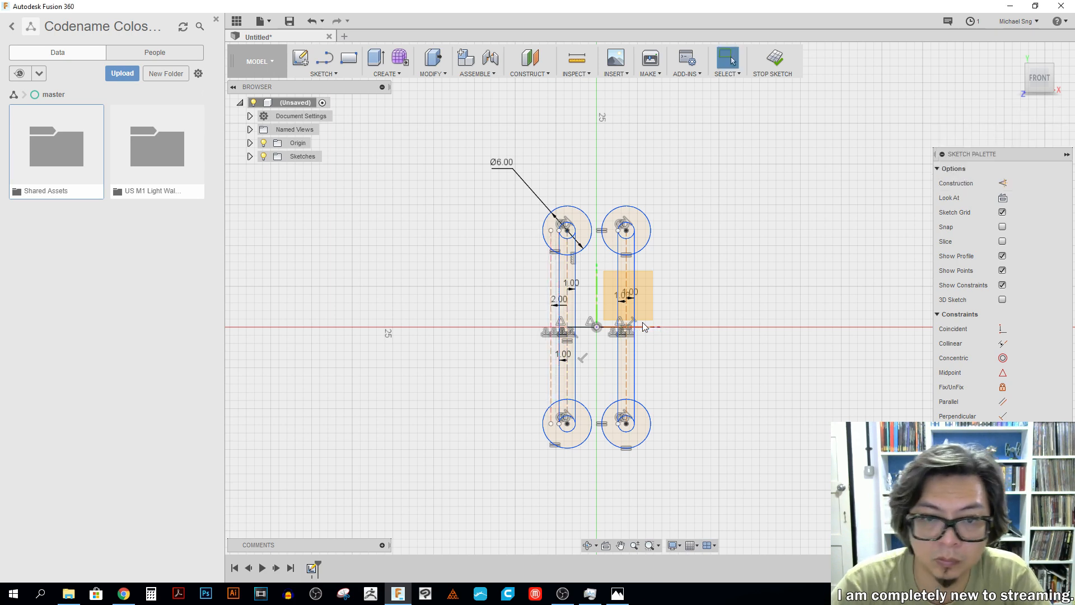
Step: Set the new outer line's offset to 3 mm and convert it into a regular sketch line
click(552, 301)
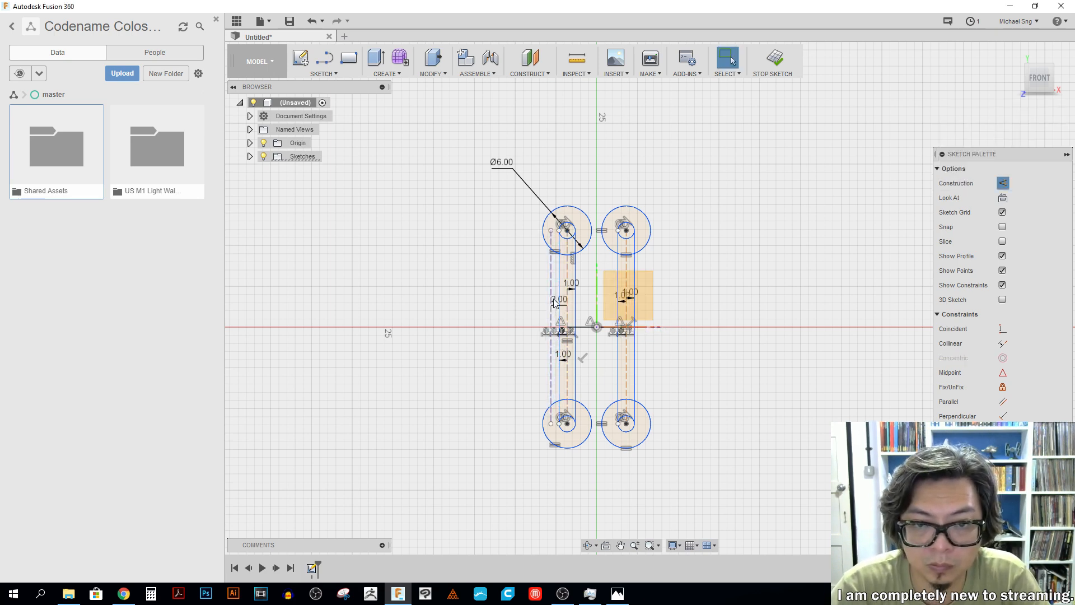
double_click(555, 302)
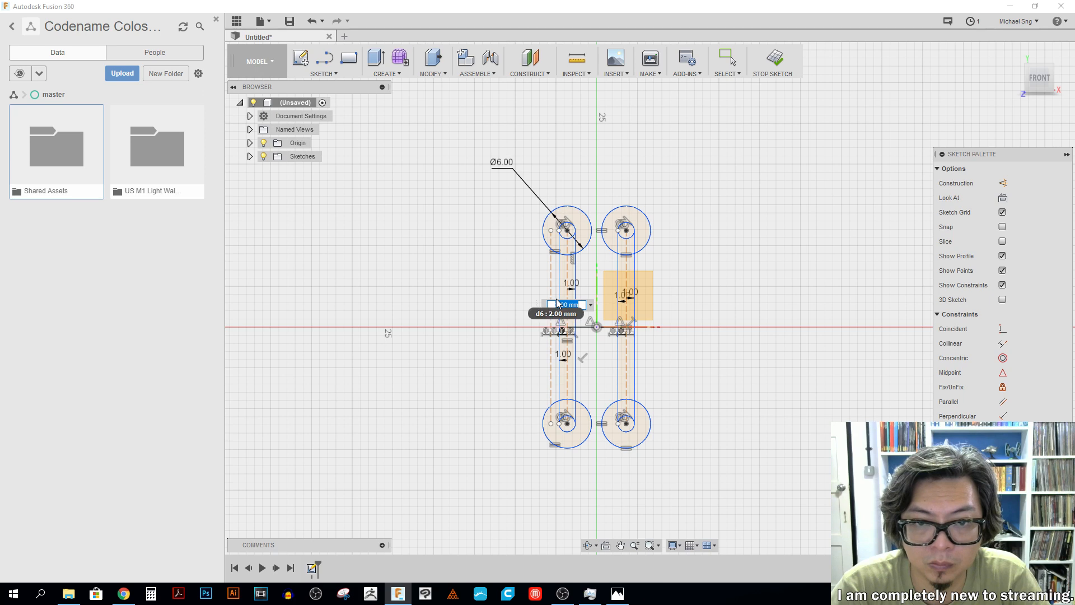
text(3)
key(Return)
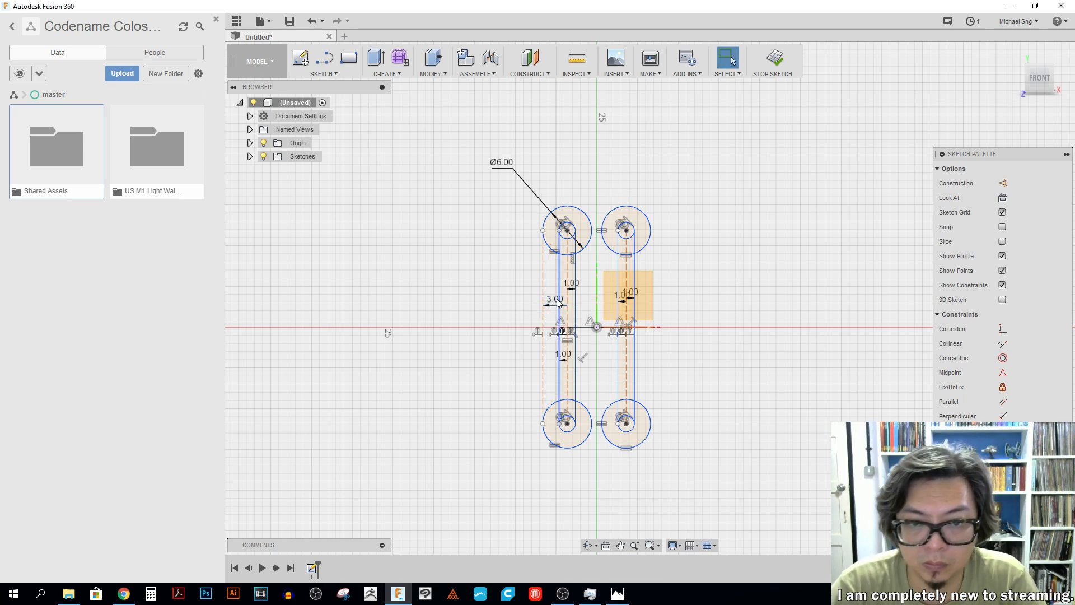
click(543, 303)
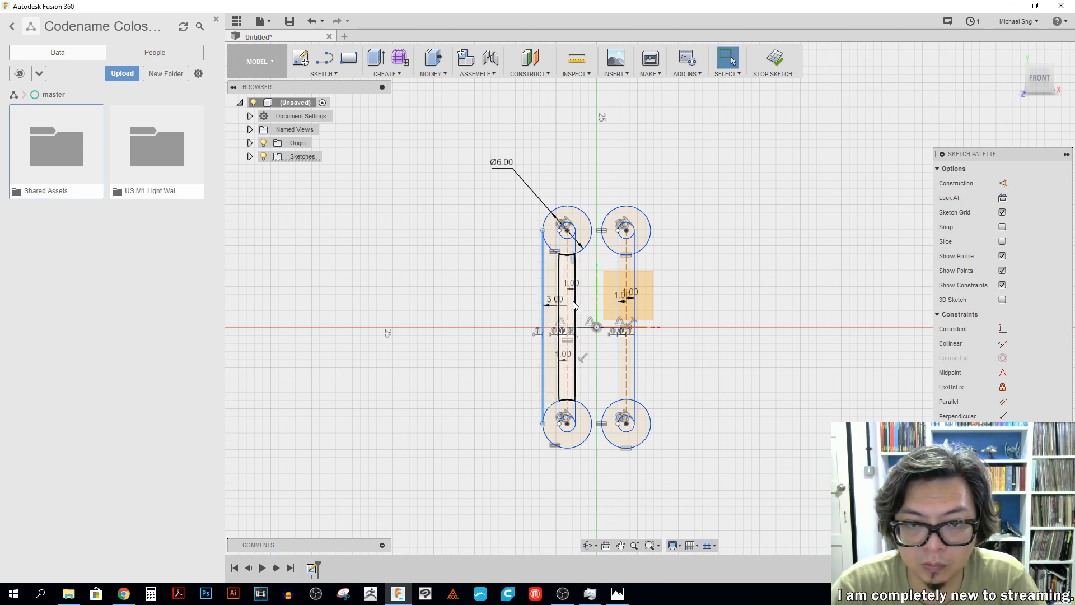
Step: Offset the left strip's construction centreline by 3 mm toward the vertical axis and convert the offset into a regular line
text(s)
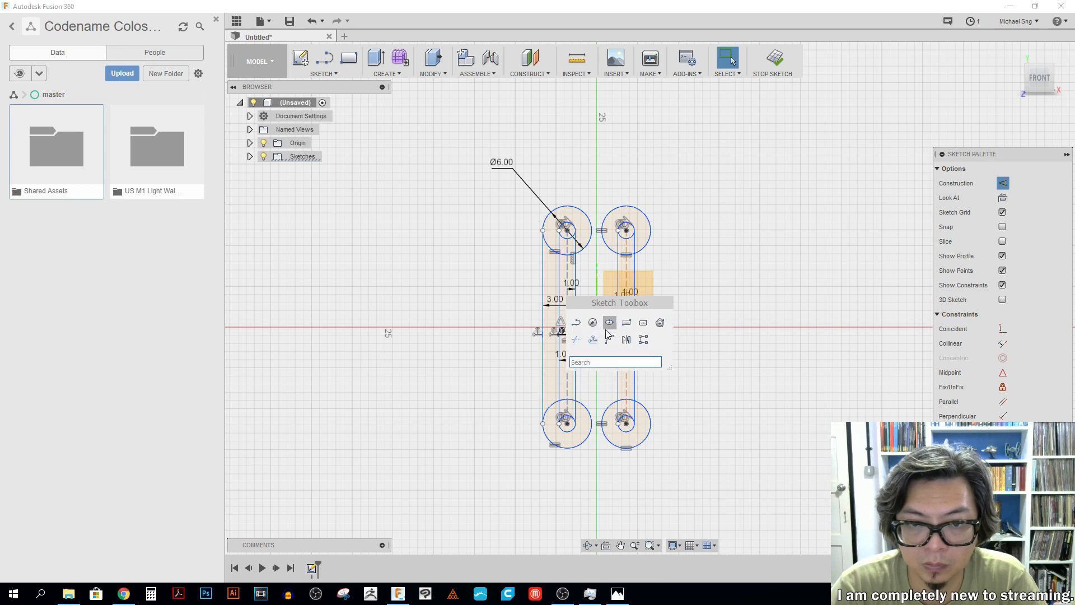
text(offset)
key(Return)
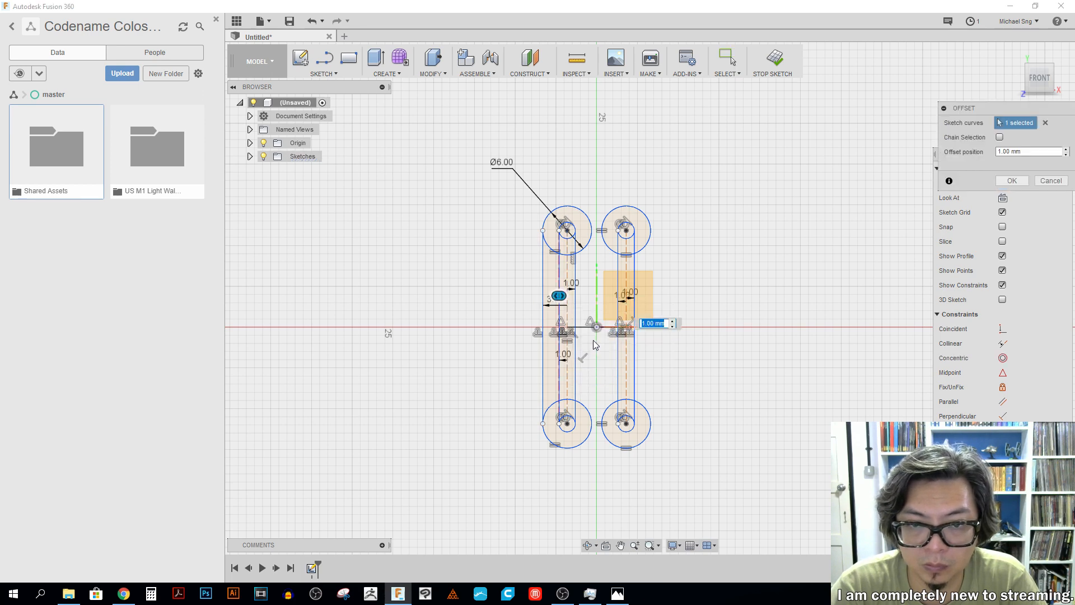
text(3)
key(Return)
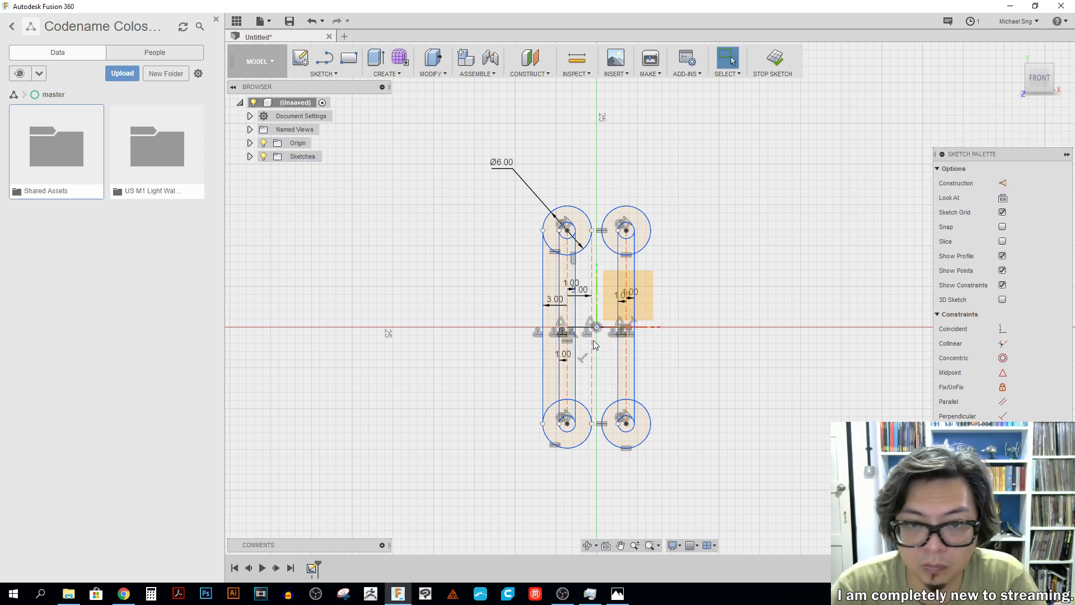
click(592, 311)
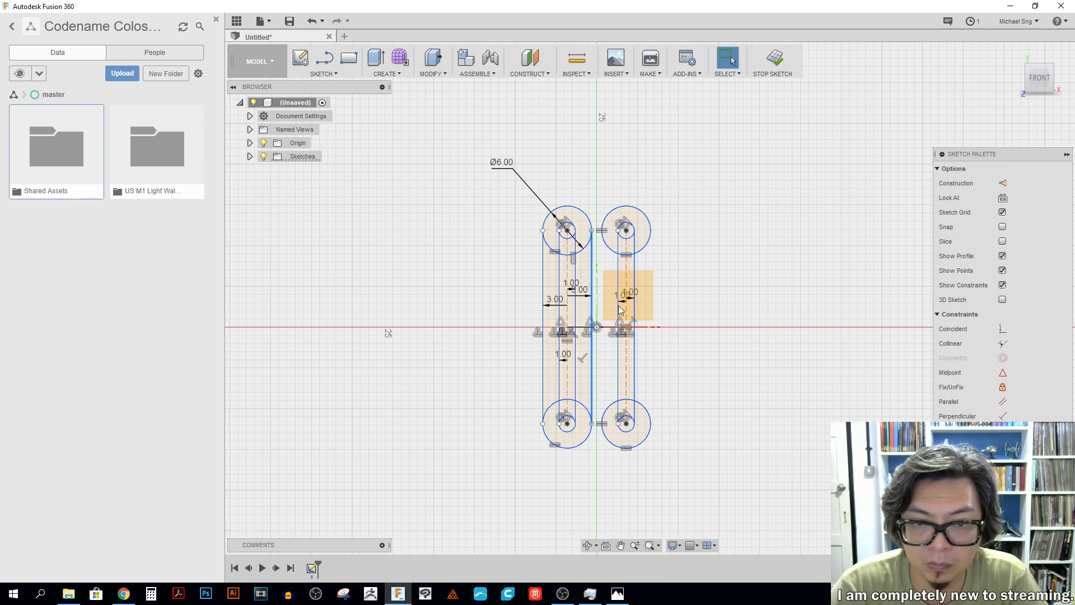
key(x)
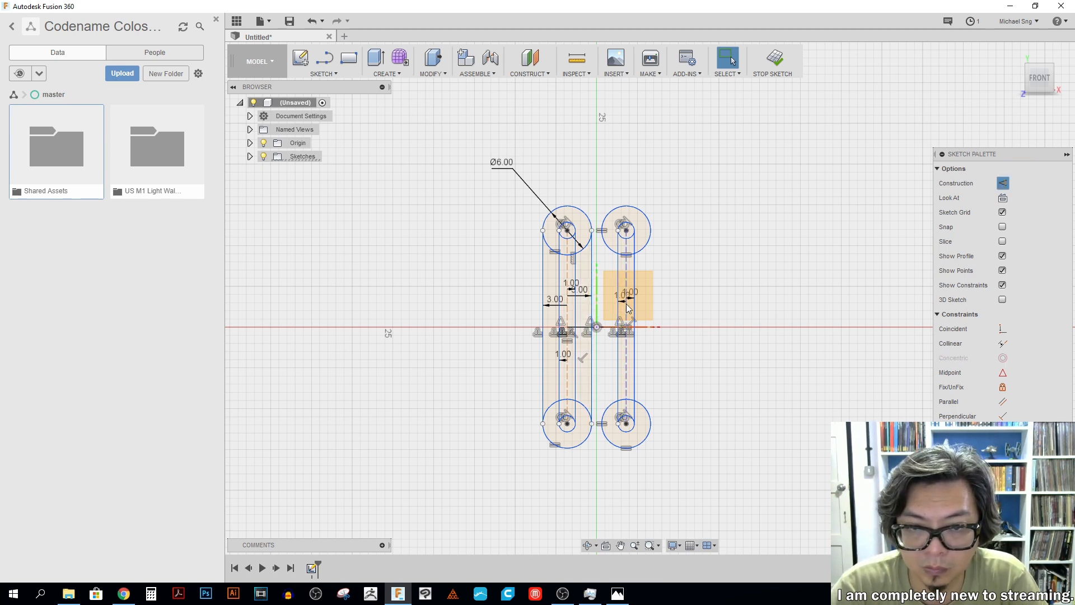
Step: Offset the right strip's construction centreline by 3 mm toward the vertical axis
right_click(627, 308)
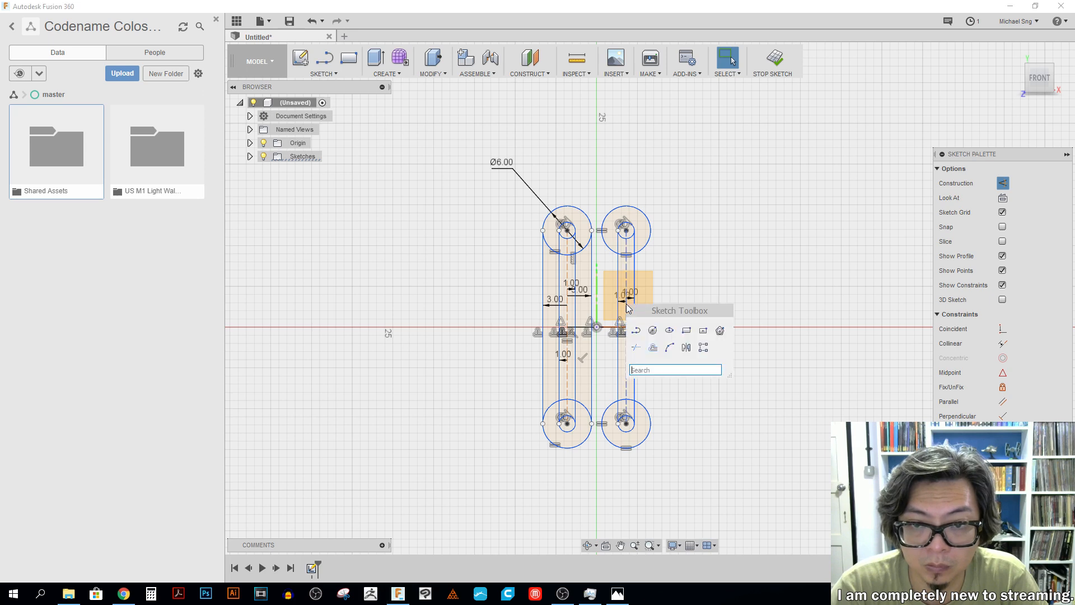
click(653, 345)
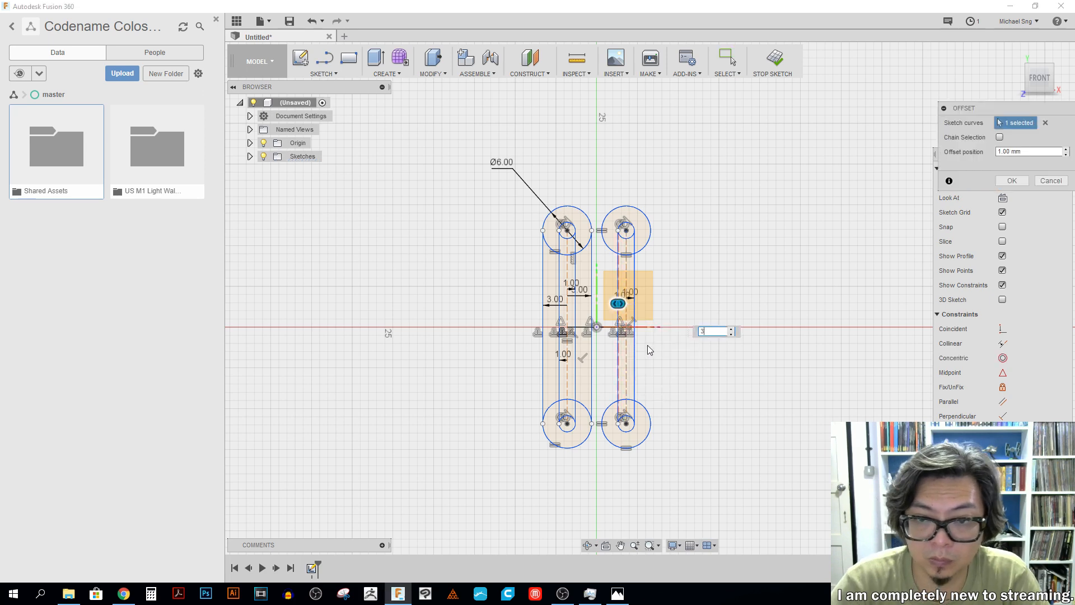
key(Return)
Step: Offset the right strip's centreline by 3 mm toward the outer side and convert the new offset lines into regular lines
click(627, 353)
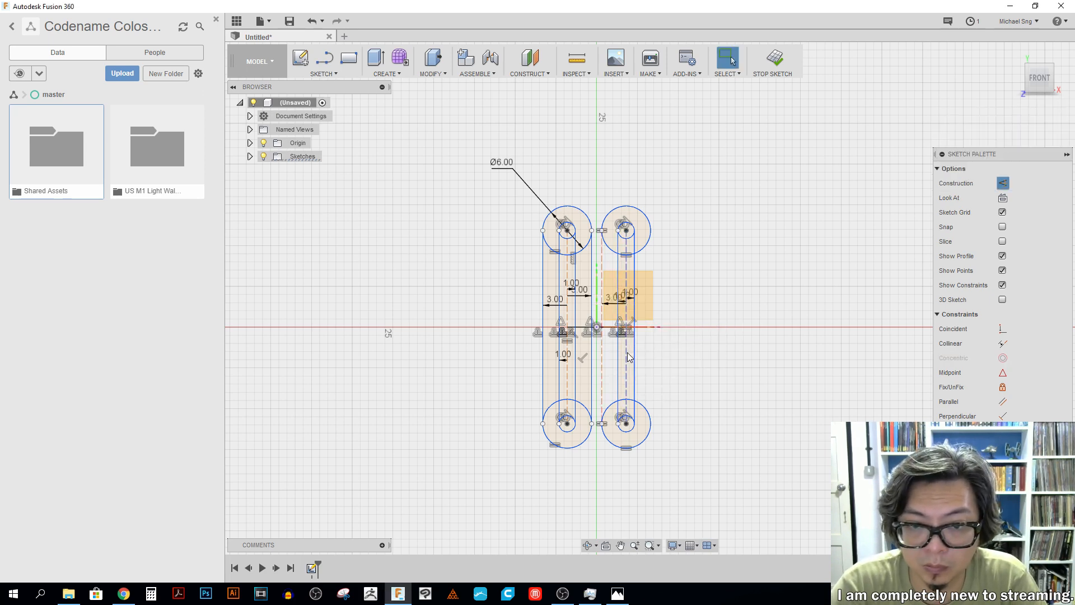
right_click(629, 358)
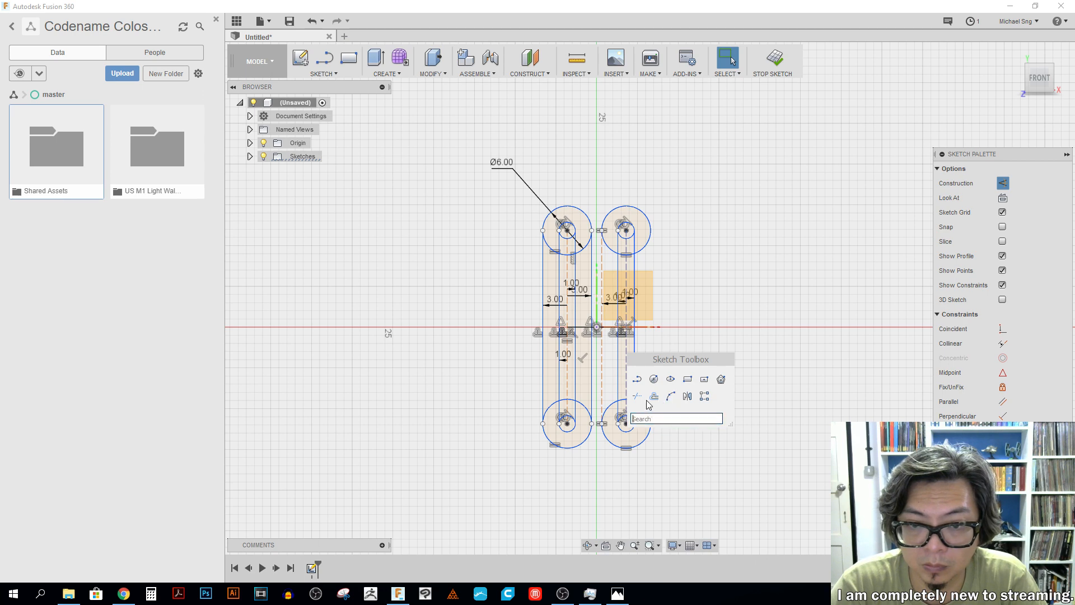
click(654, 397)
key(Return)
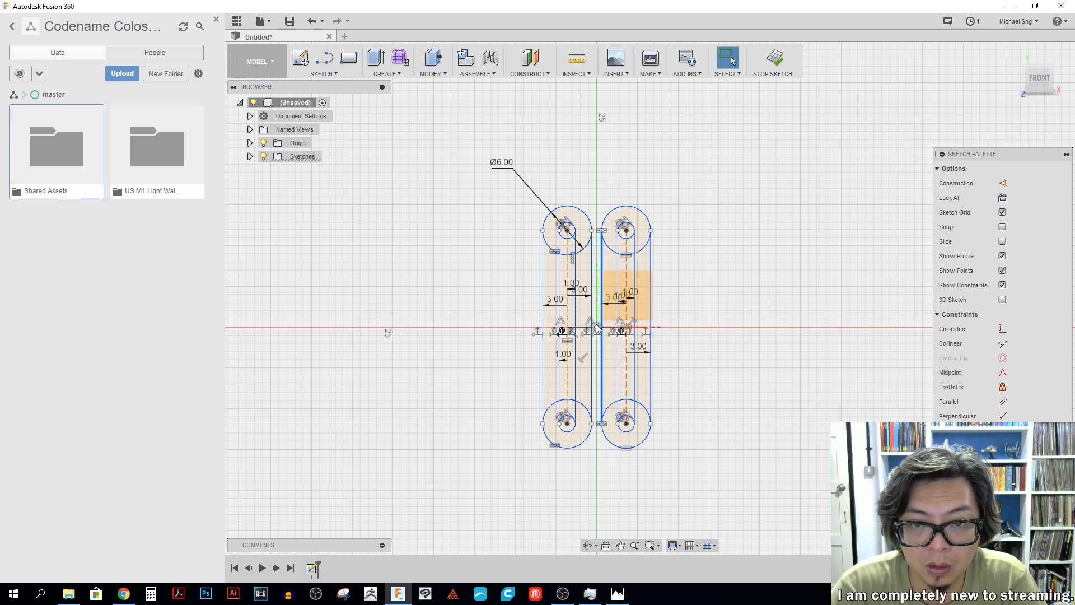
Step: Dimension the horizontal line joining the two strips' centrelines to 8 mm
key(d)
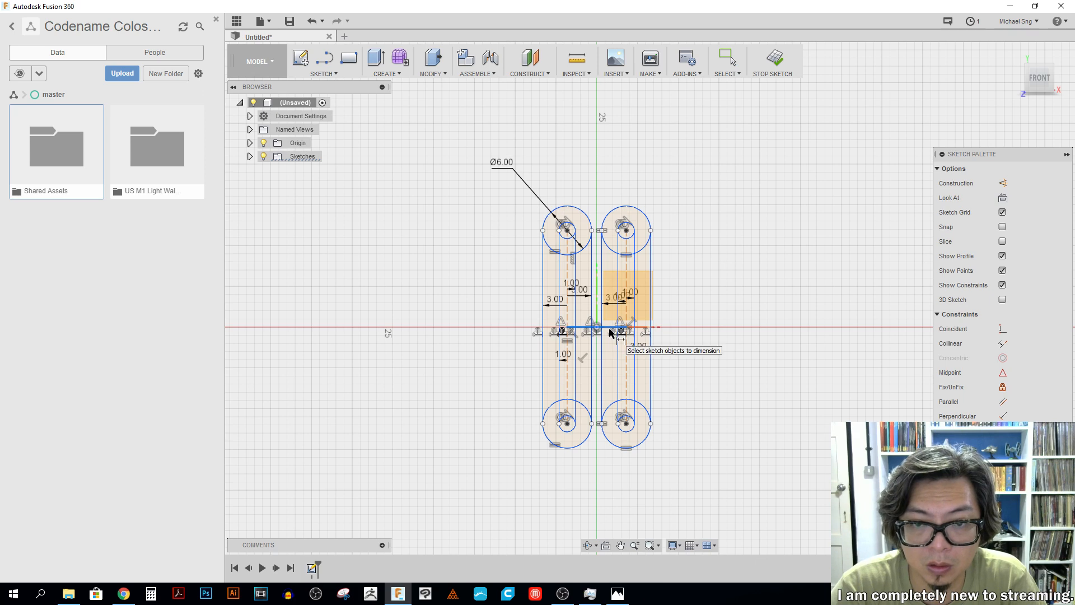
click(612, 331)
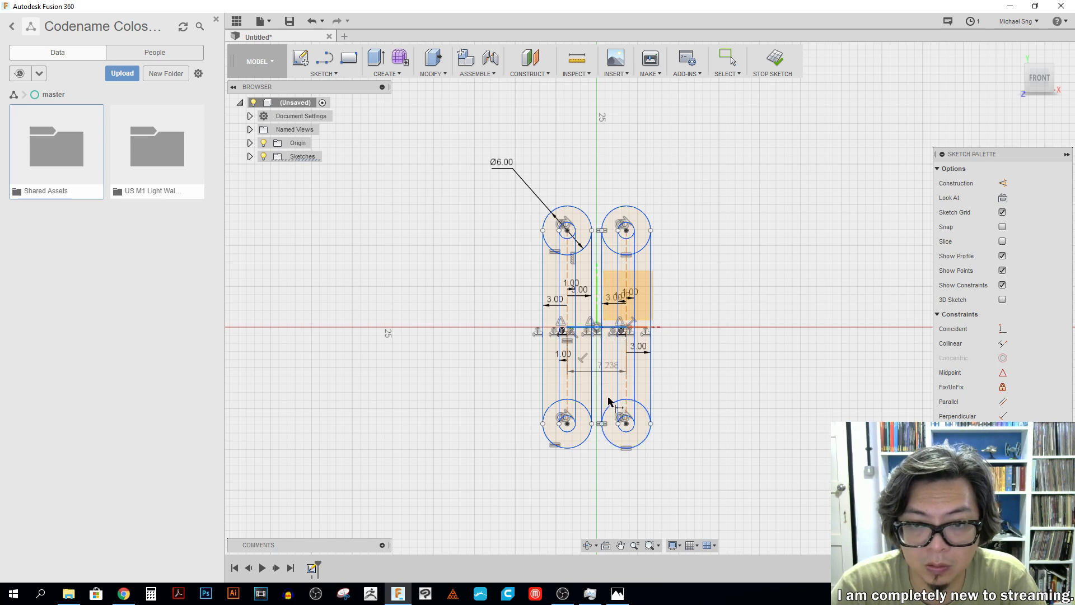
click(610, 485)
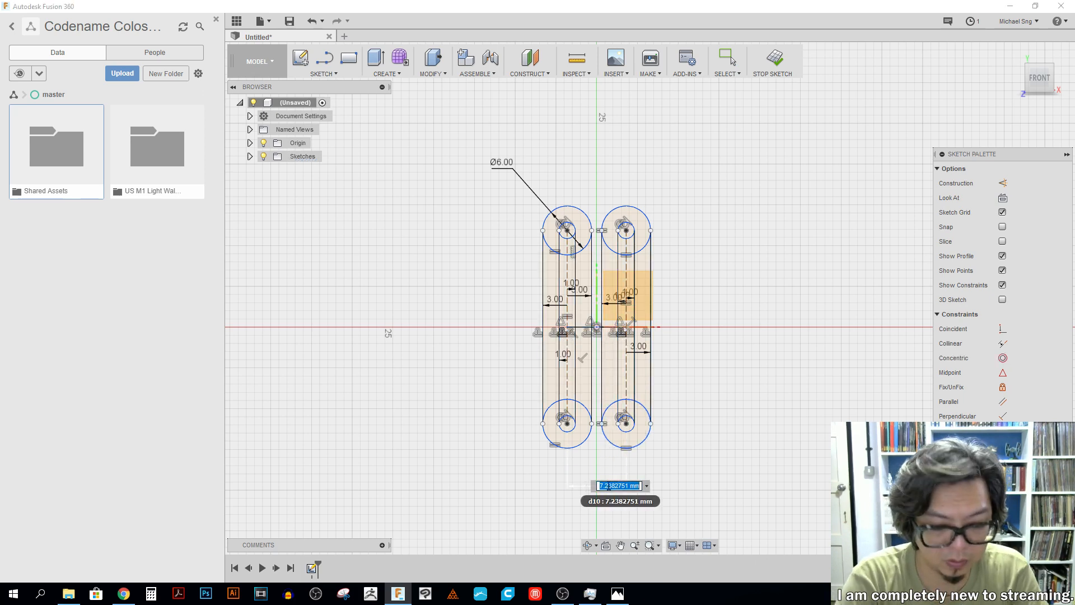
text(8)
key(Return)
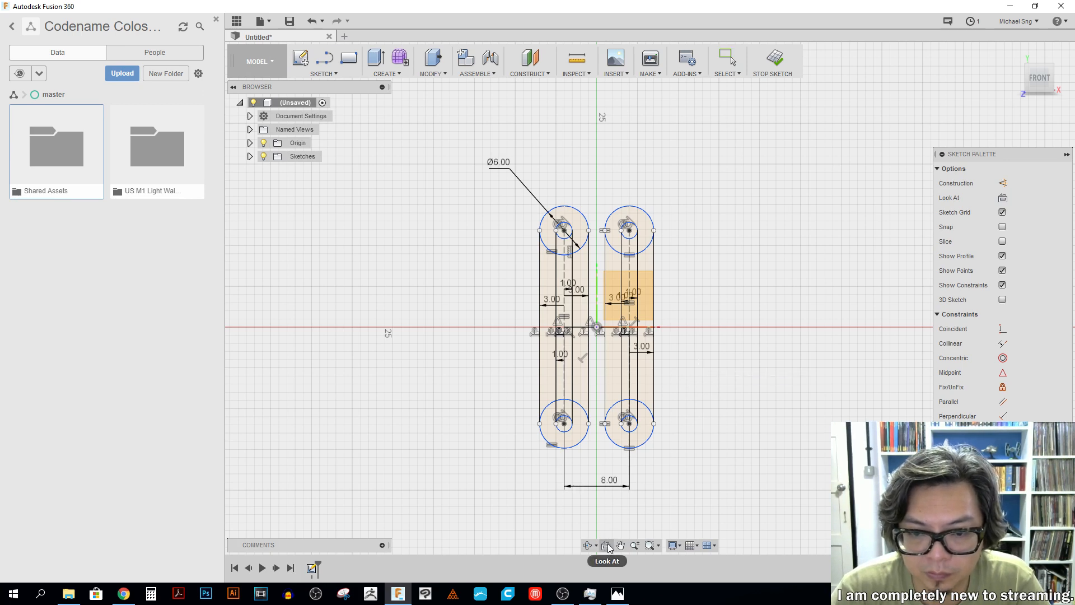
key(Escape)
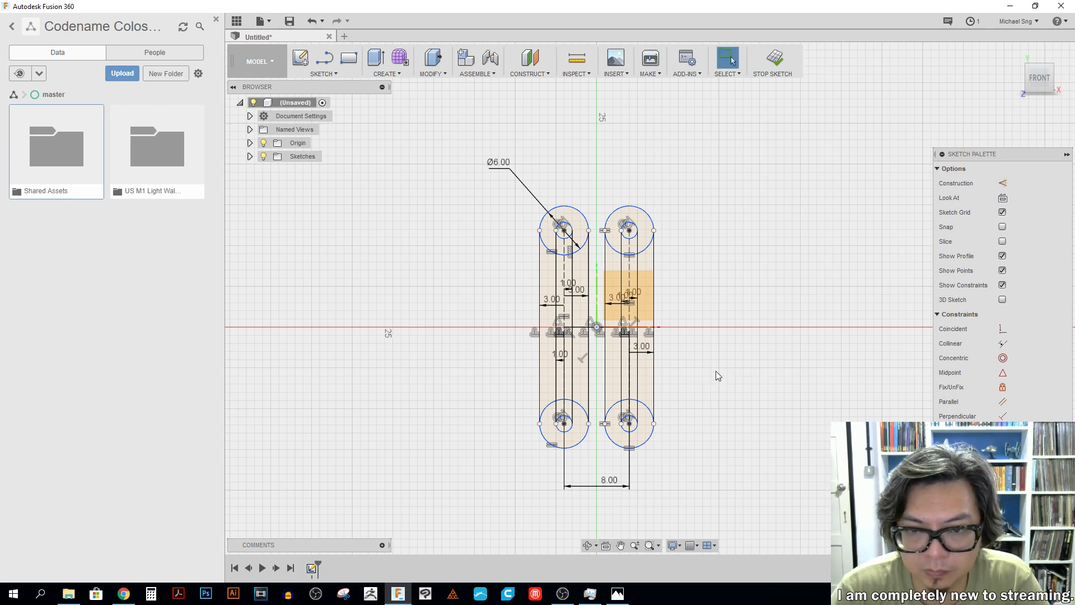
Step: Sketch a centre rectangle from the origin spanning the gap between the strips, about 9.4 mm tall
key(s)
click(775, 398)
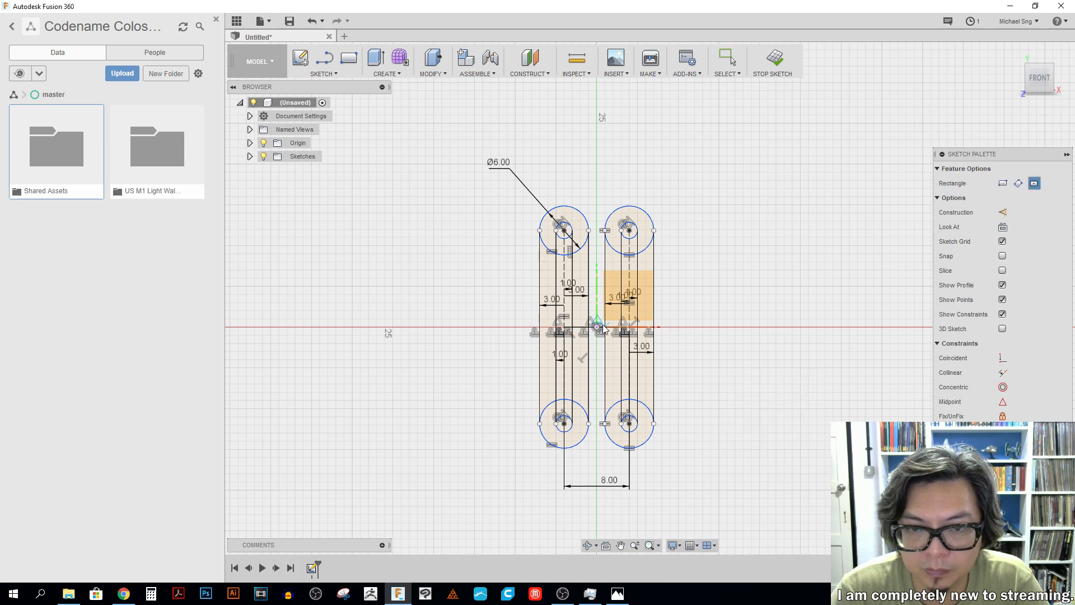
click(597, 327)
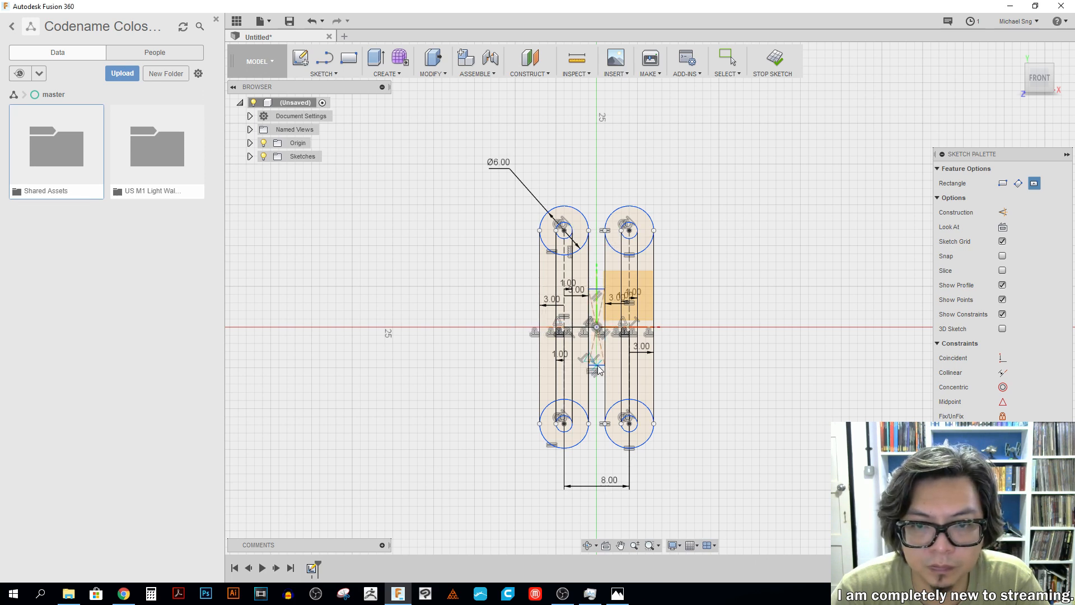
Step: Dimension the distance between the connecting rectangle's upper and lower edges and set its height to 9 mm
key(d)
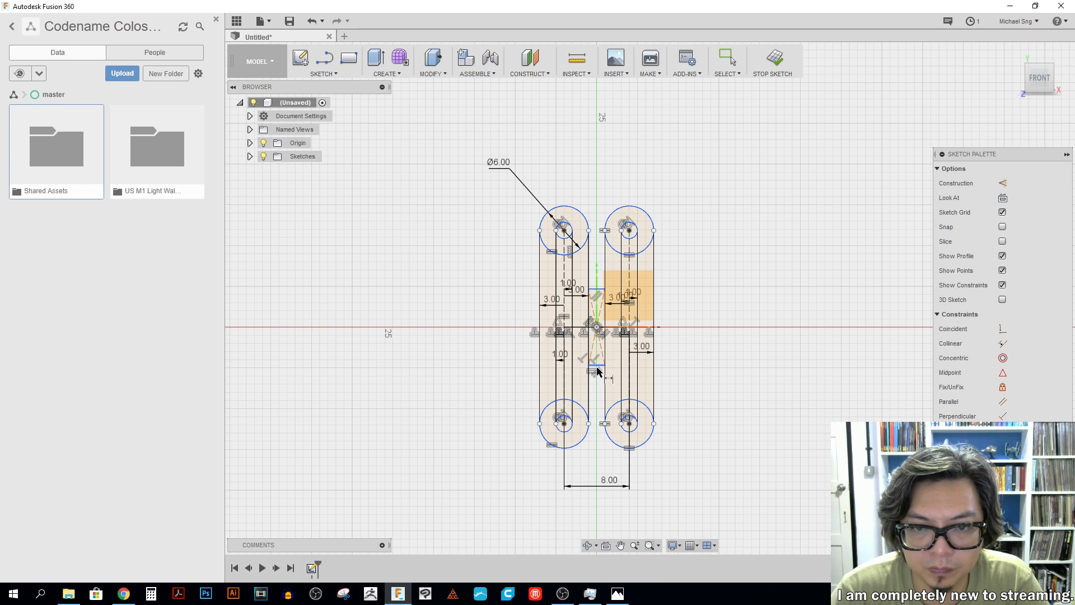
click(597, 367)
click(598, 291)
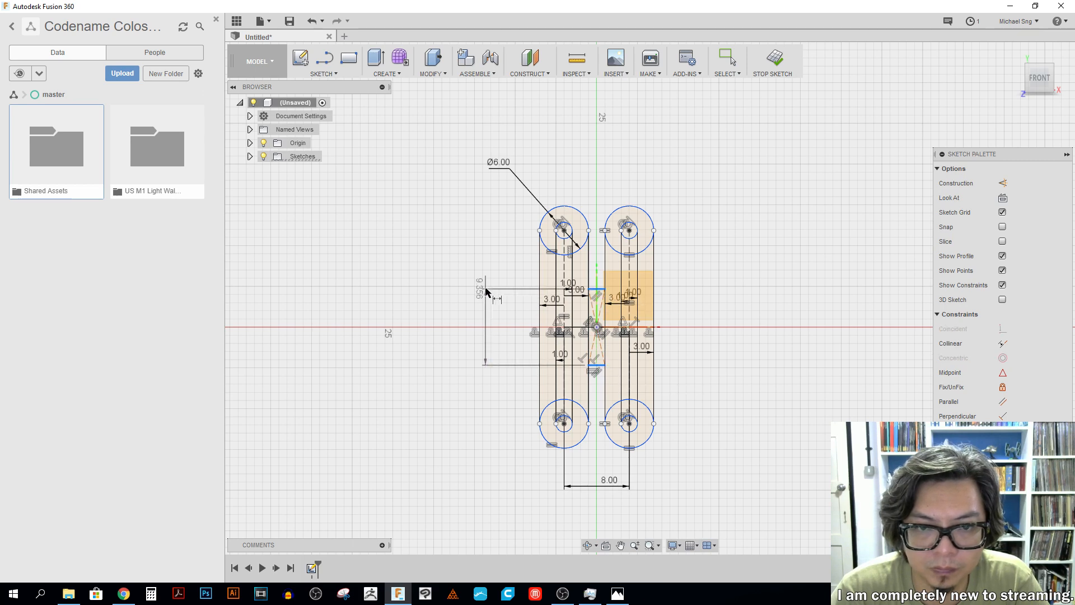
click(487, 289)
text(100)
key(Return)
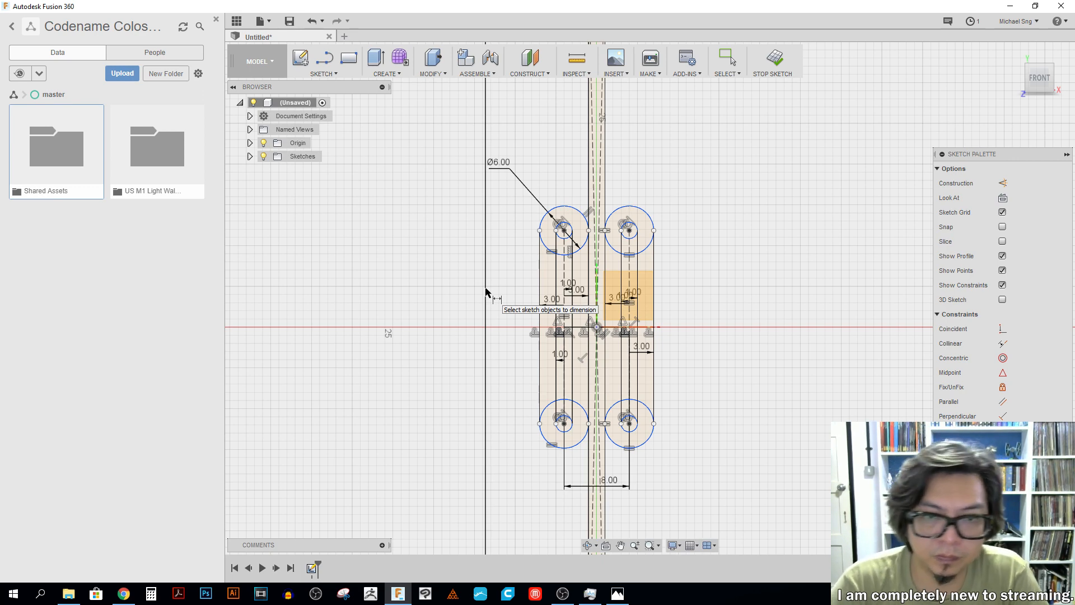
key(Escape)
scroll(486, 288, down, 5)
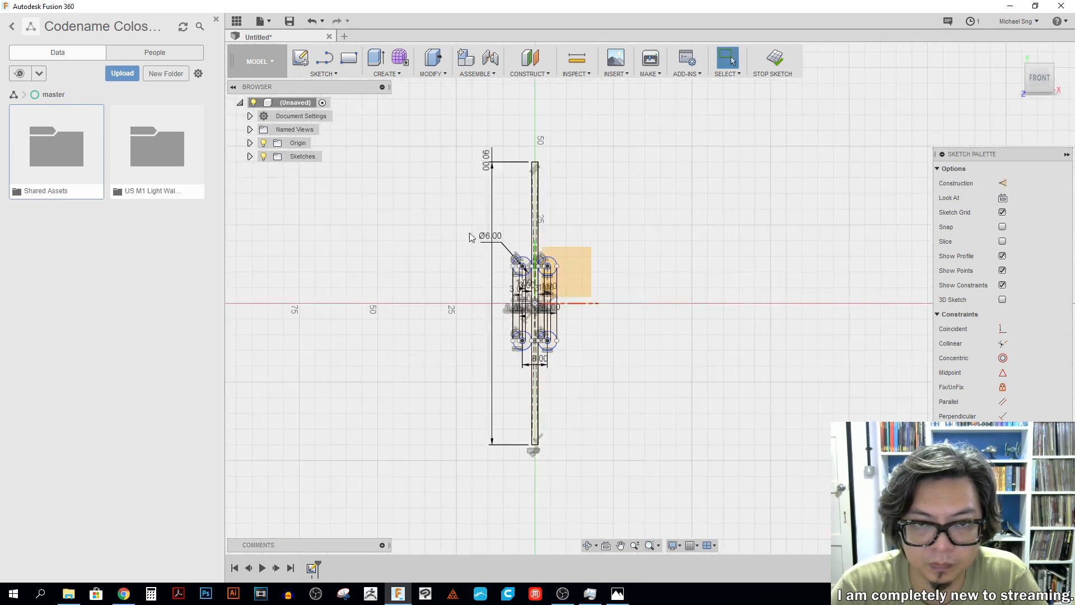
double_click(486, 163)
text(9)
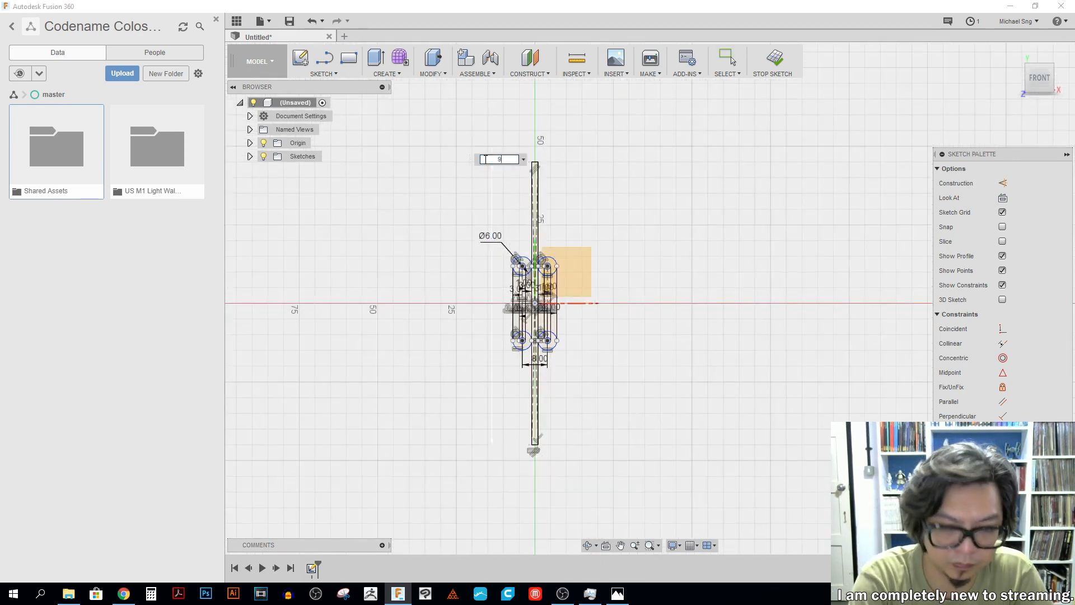
key(Return)
scroll(530, 327, up, 5)
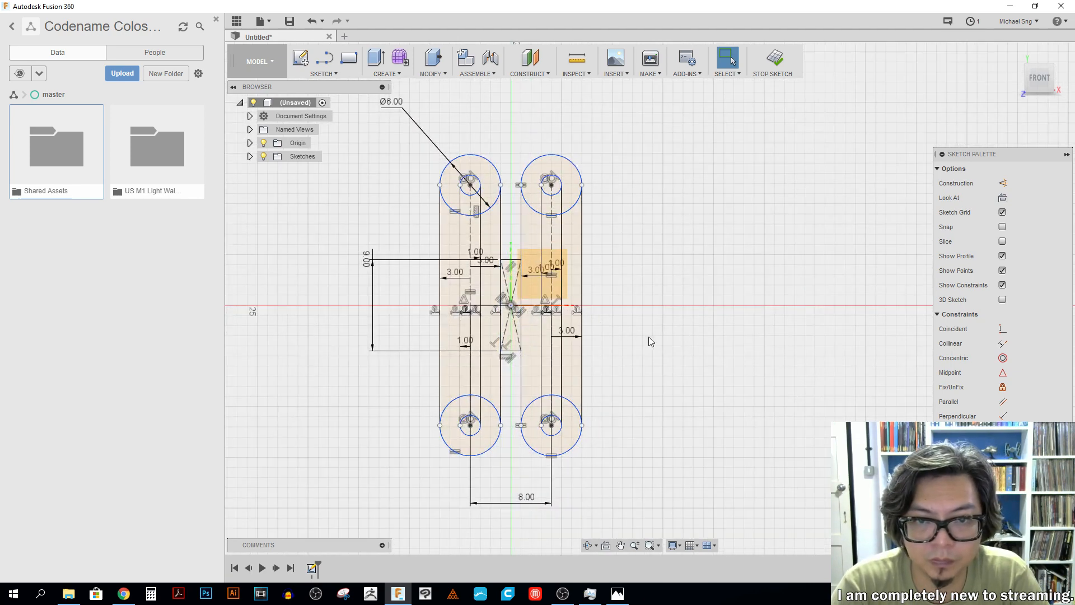
Step: Start an extrusion and select all regions between the left strip's inner and outer outlines as profiles
key(e)
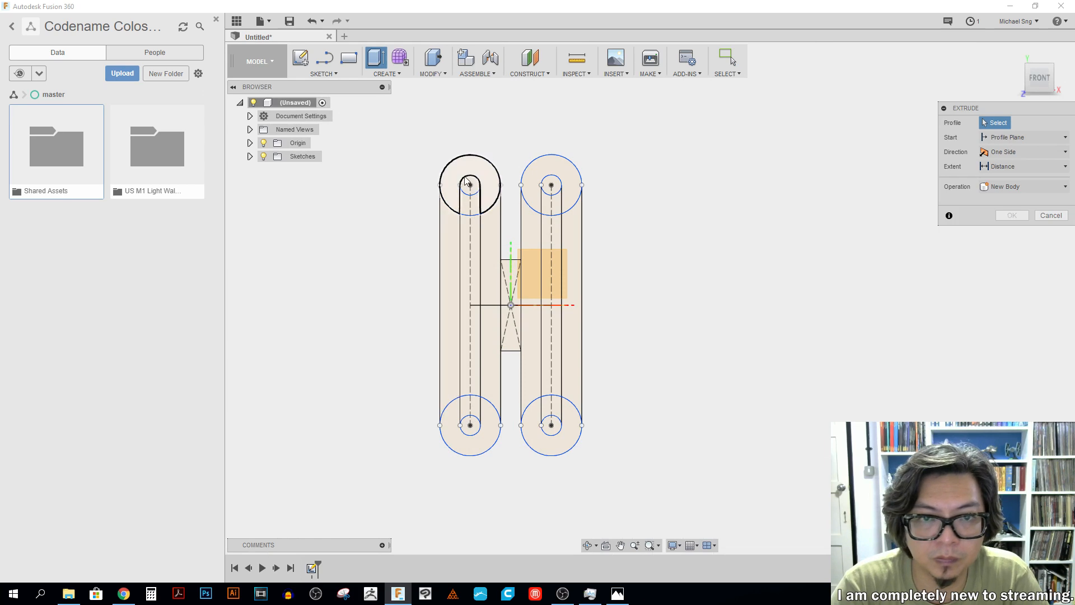
click(457, 171)
click(447, 234)
click(489, 228)
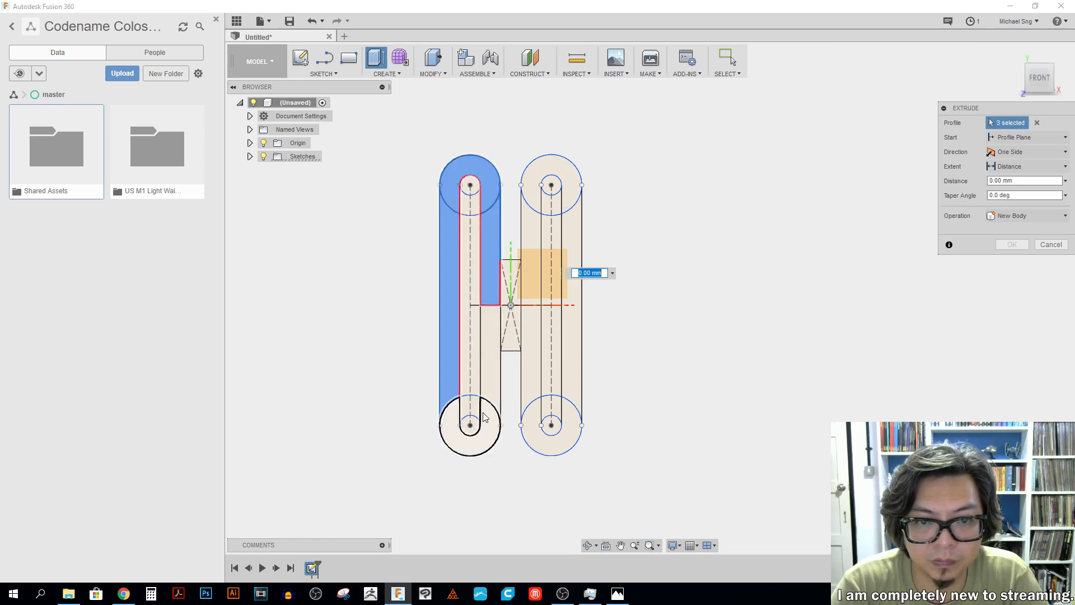
click(486, 412)
click(488, 373)
Step: Add the regions between the right strip's inner and outer outlines and the connecting rectangle to the extrusion profiles
click(532, 386)
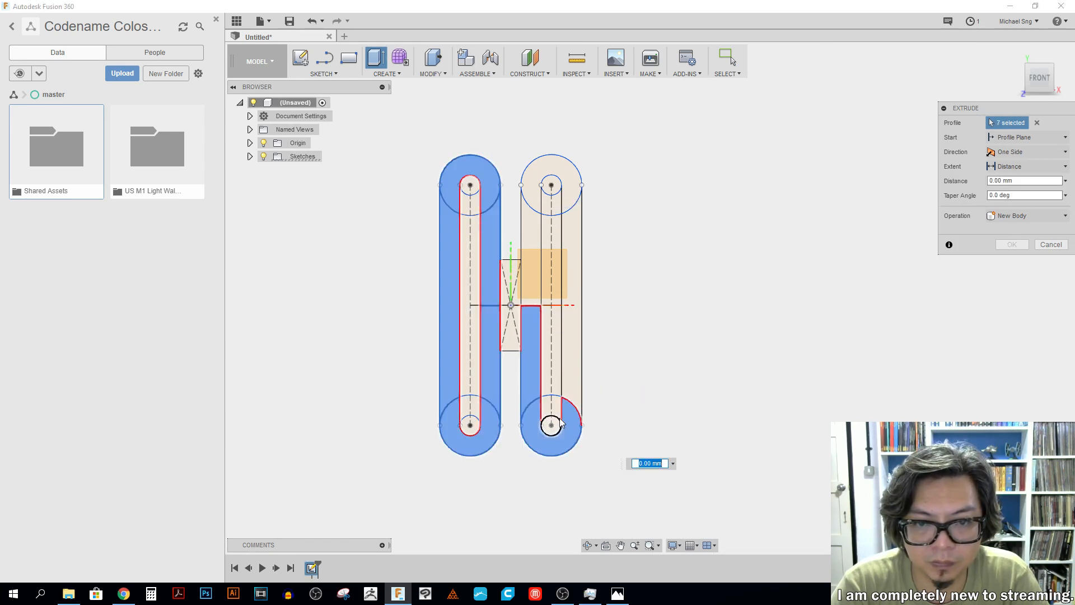
click(571, 384)
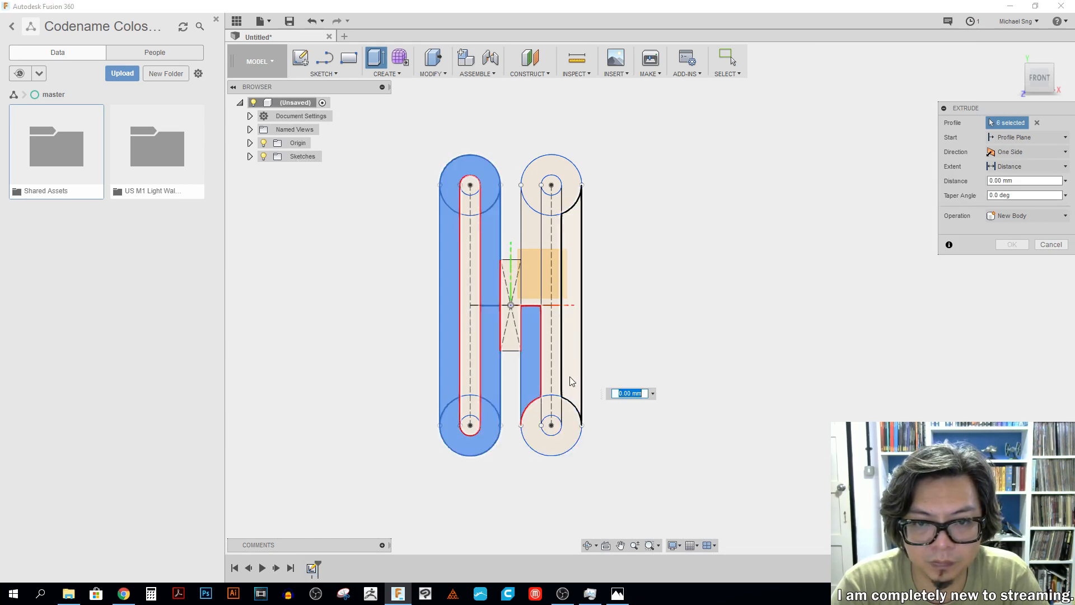
click(566, 168)
click(531, 252)
click(515, 278)
click(511, 331)
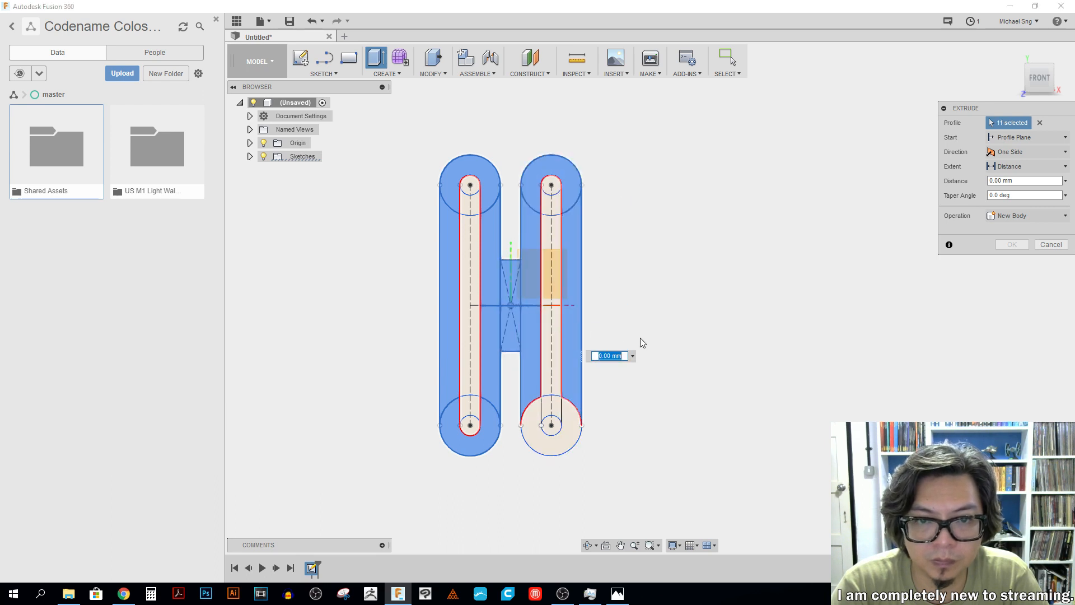
click(568, 437)
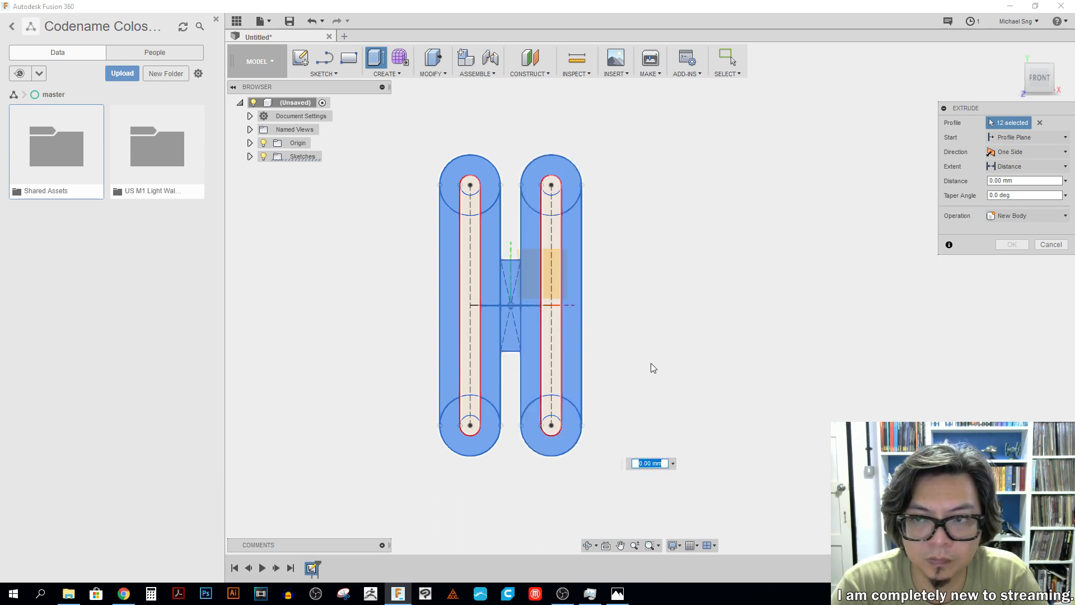
Step: Extrude the selected profiles by 2.5 mm as a new body and hide the origin geometry
shift+middle_drag(653, 367, 594, 354)
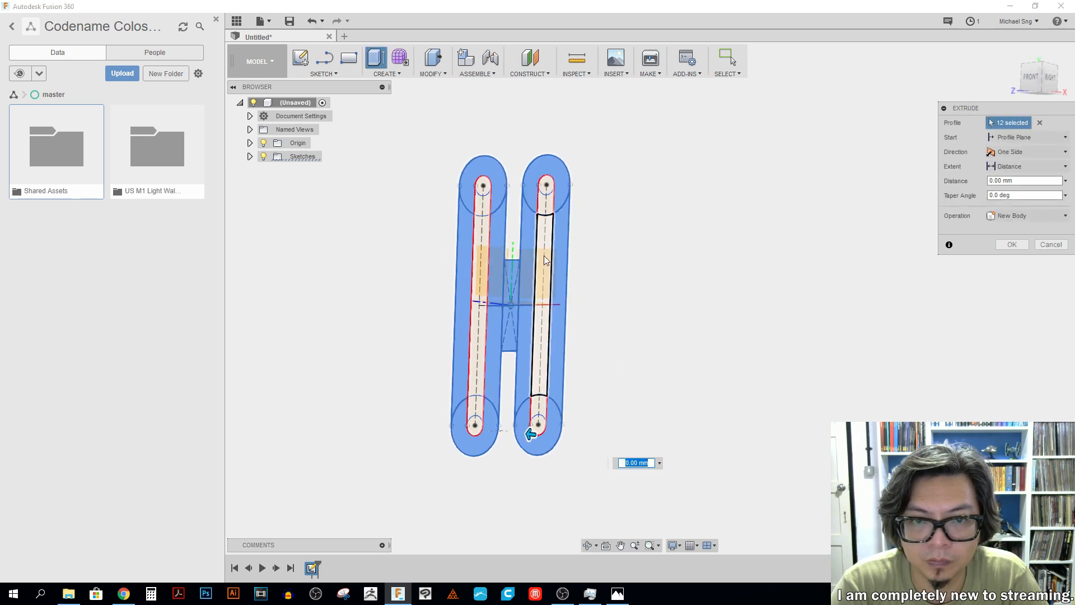
drag(531, 434, 513, 431)
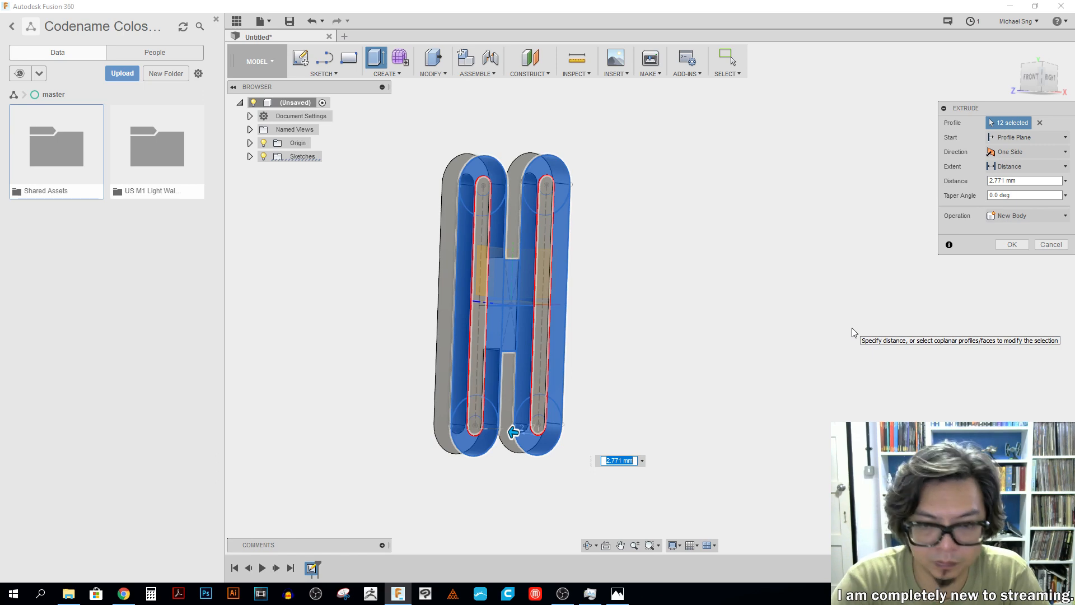
text(2.5)
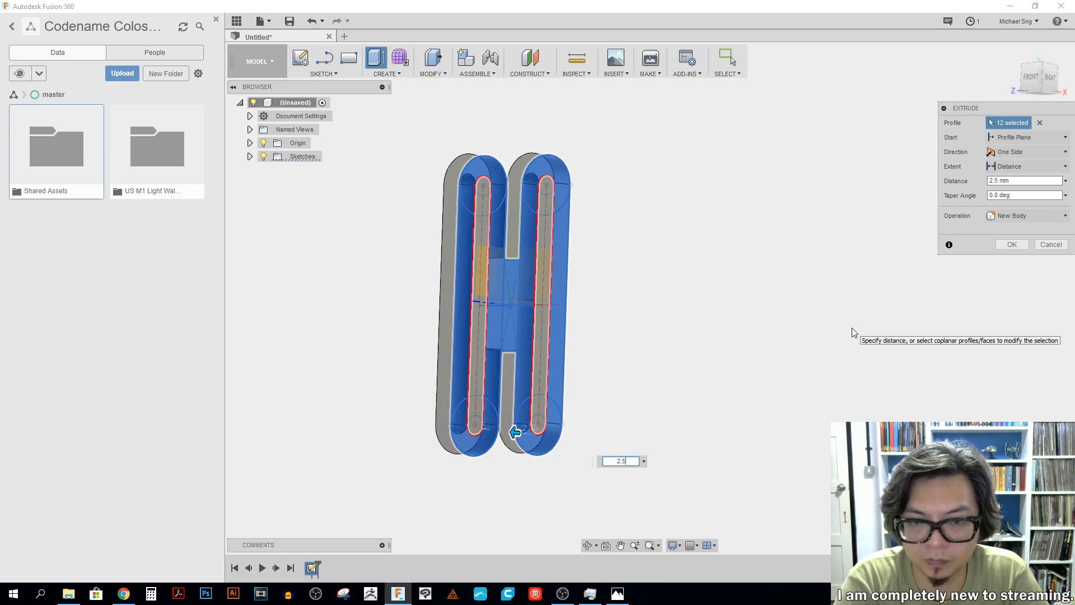
key(Return)
mouse_move(647, 306)
shift+middle_down()
mouse_move(688, 297)
mouse_move(698, 247)
mouse_move(677, 302)
mouse_move(691, 310)
mouse_move(658, 306)
mouse_move(653, 268)
mouse_move(593, 307)
mouse_move(639, 286)
mouse_move(657, 245)
mouse_move(645, 311)
mouse_move(595, 286)
mouse_move(624, 314)
mouse_move(655, 301)
mouse_move(632, 318)
mouse_move(616, 304)
mouse_move(634, 317)
shift+middle_up()
click(264, 142)
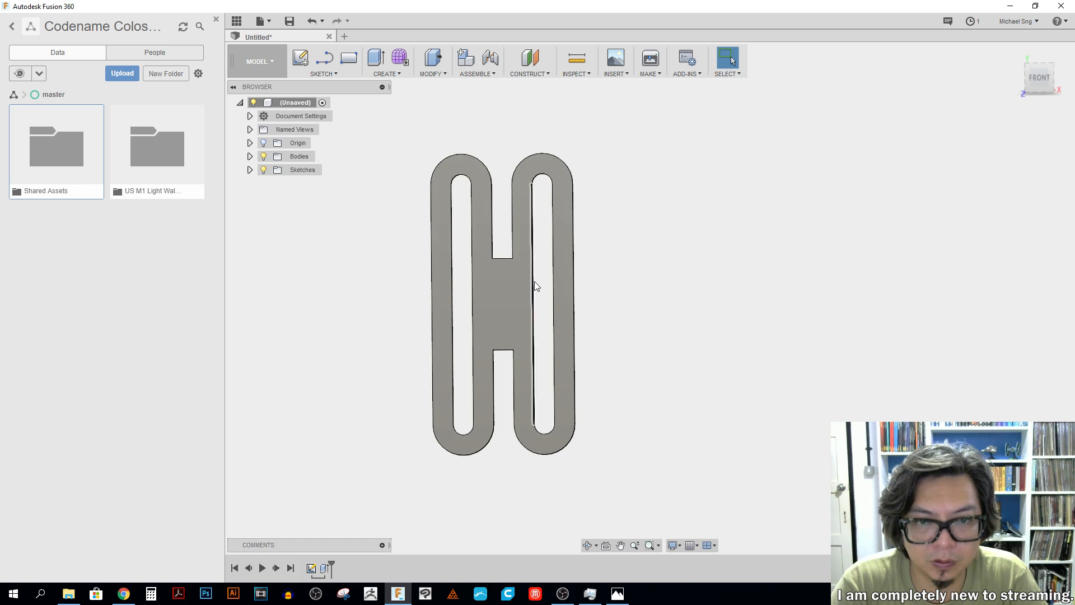
Step: Create a new sketch on the front face of the H-shaped body
key(s)
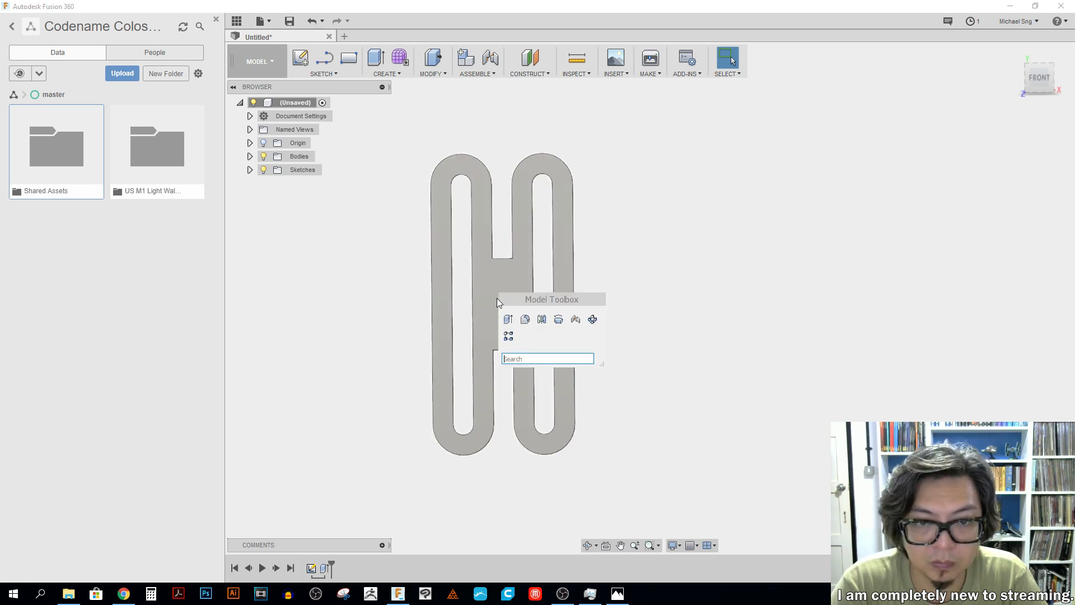
click(495, 290)
right_click(499, 290)
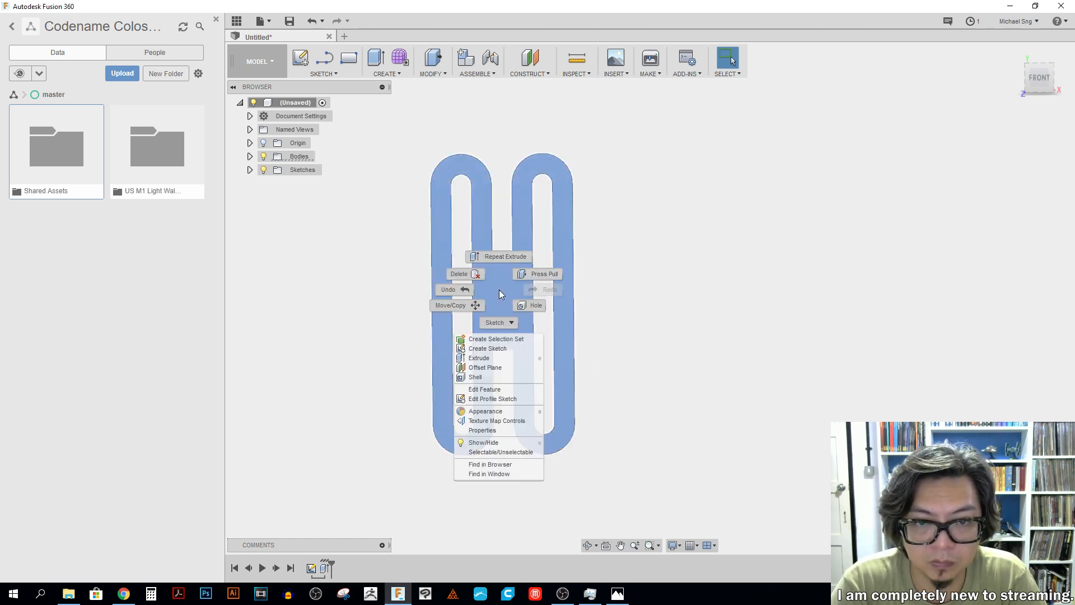
click(502, 349)
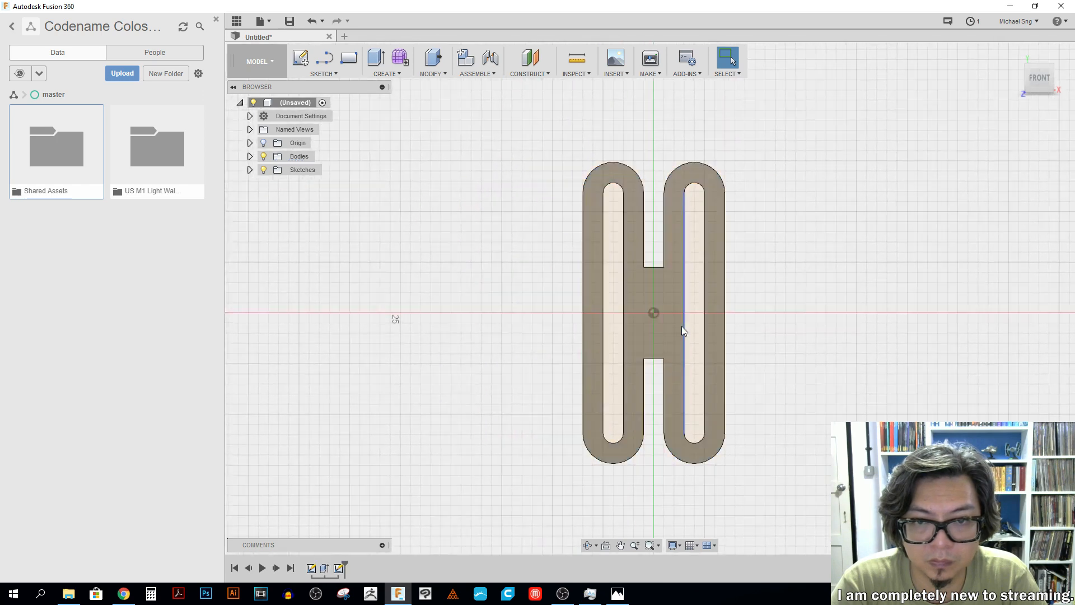
Step: Sketch a centre rectangle from the origin over the connecting bridge, about 3.8 mm wide and 9 mm tall
key(s)
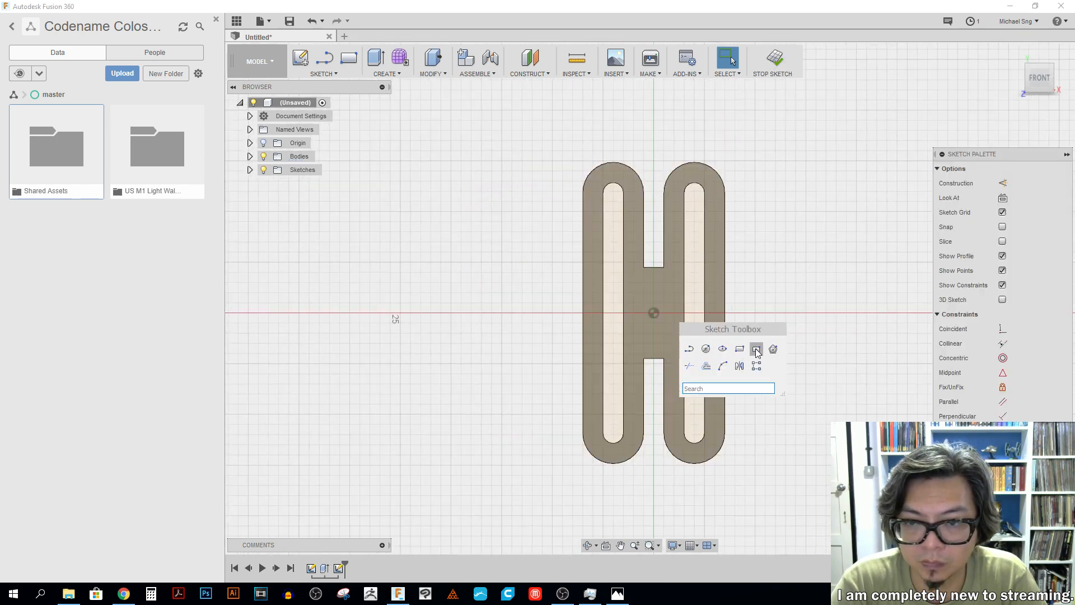
click(756, 349)
click(654, 314)
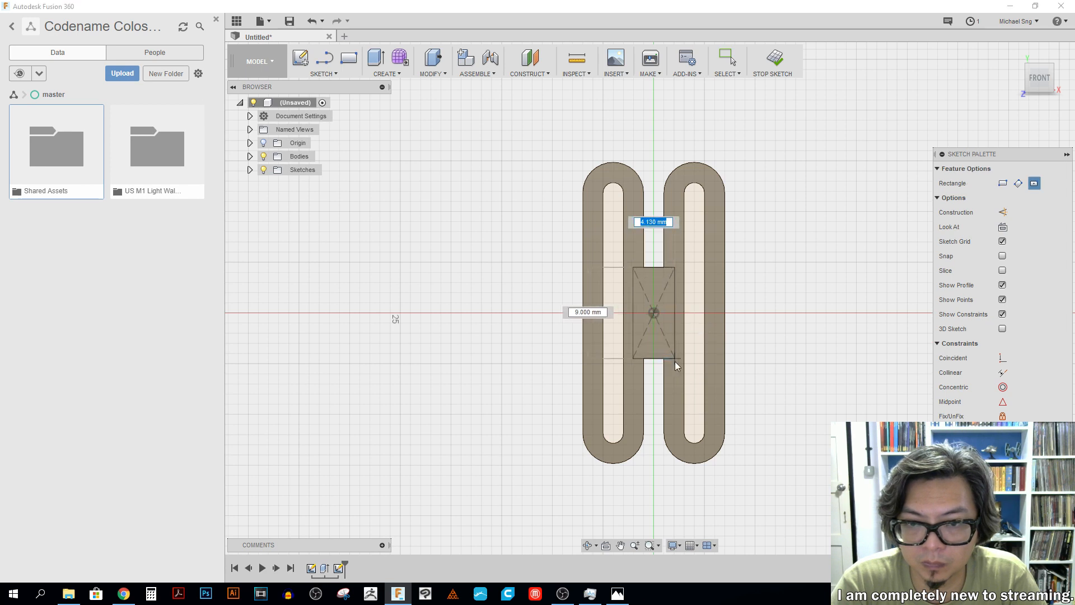
click(673, 361)
key(Escape)
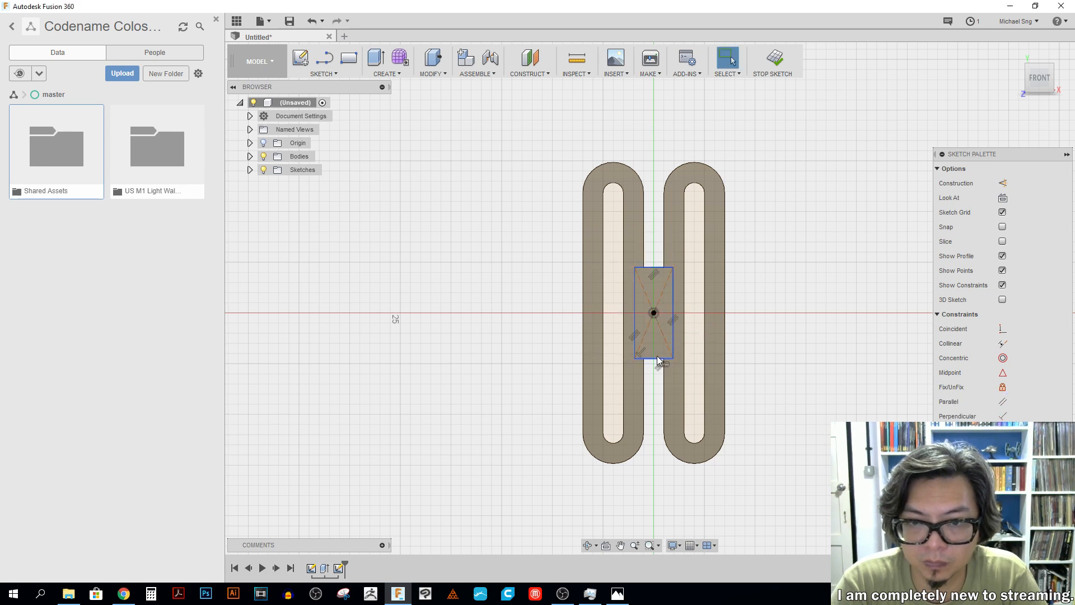
Step: Dimension the new rectangle's width to 3.5 mm
click(532, 380)
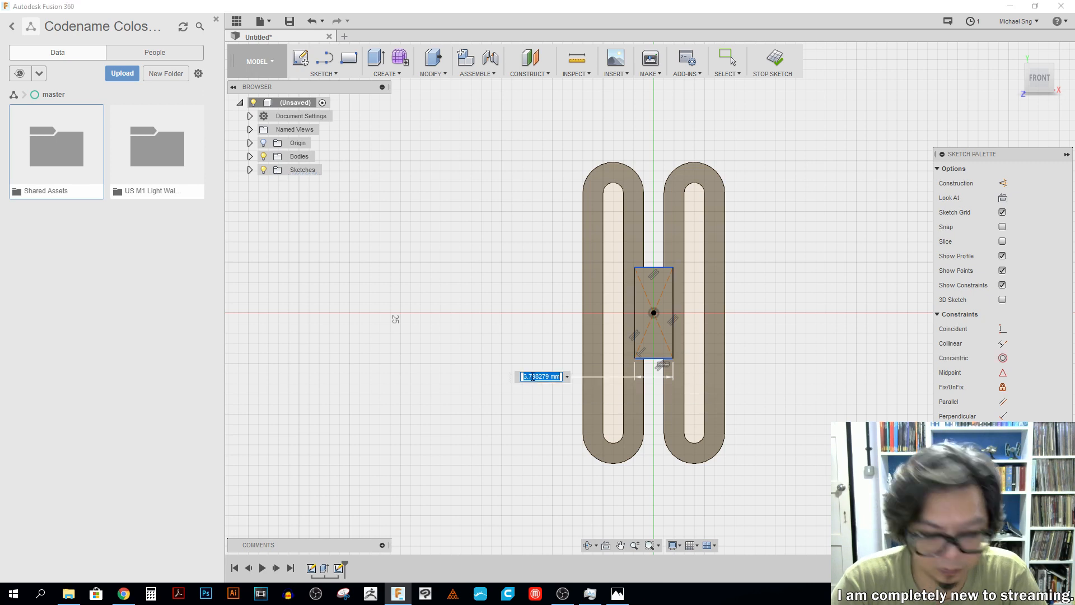
text(3.5)
key(Return)
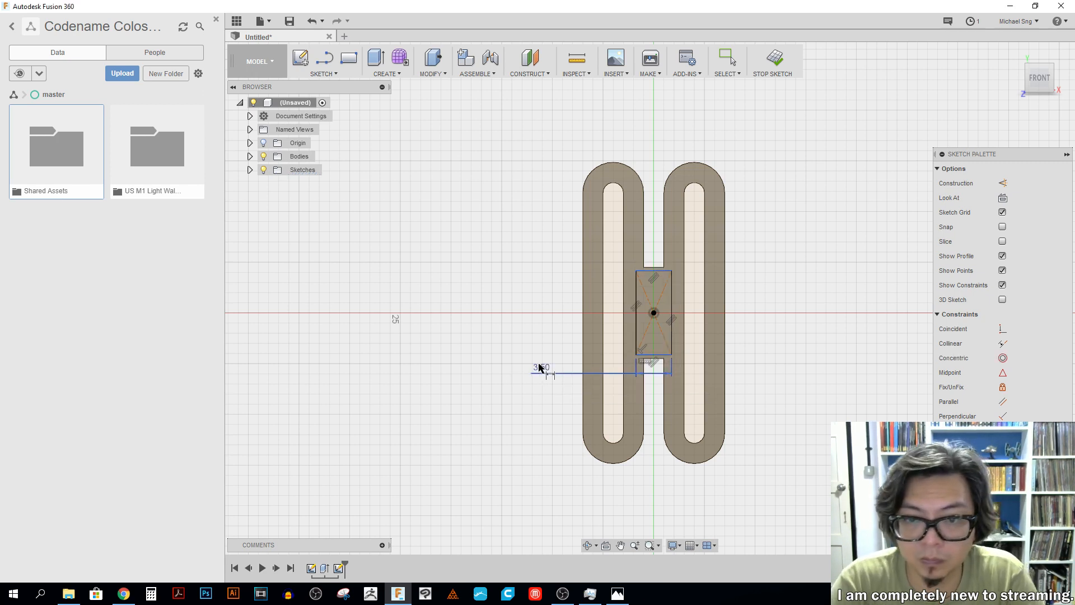
key(Escape)
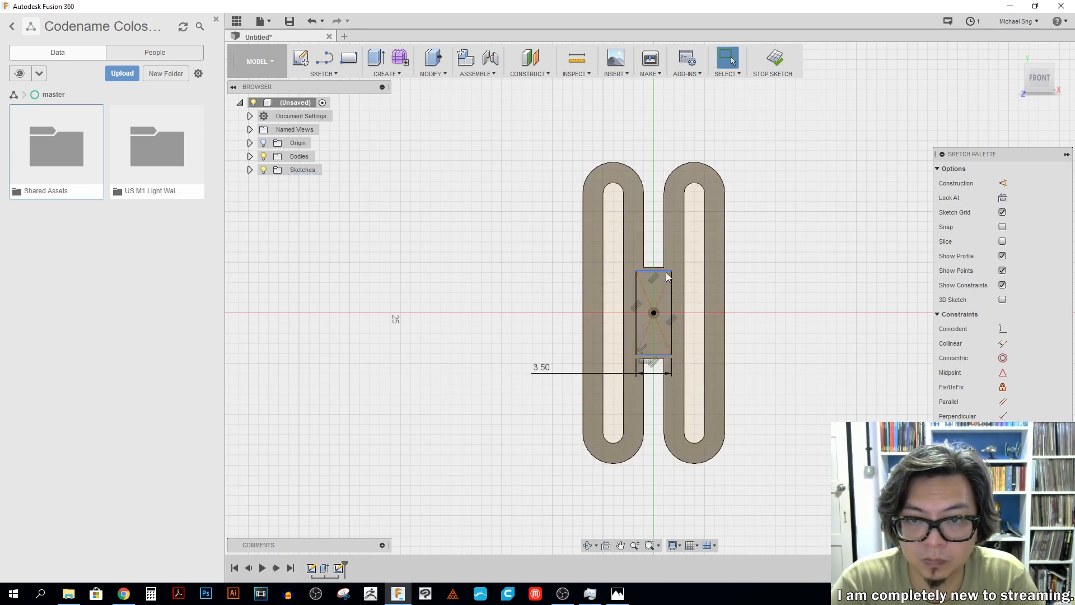
Step: Add a coincident constraint between the small rectangle's bottom edge and the bottom edge of the connecting bridge
click(663, 267)
click(726, 285)
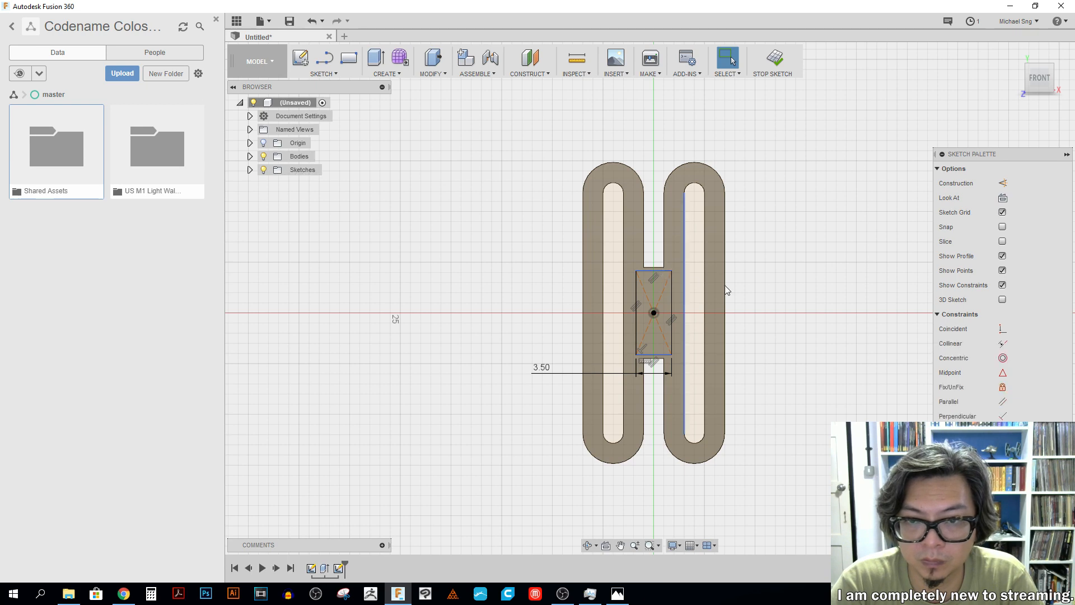
click(664, 266)
key(Escape)
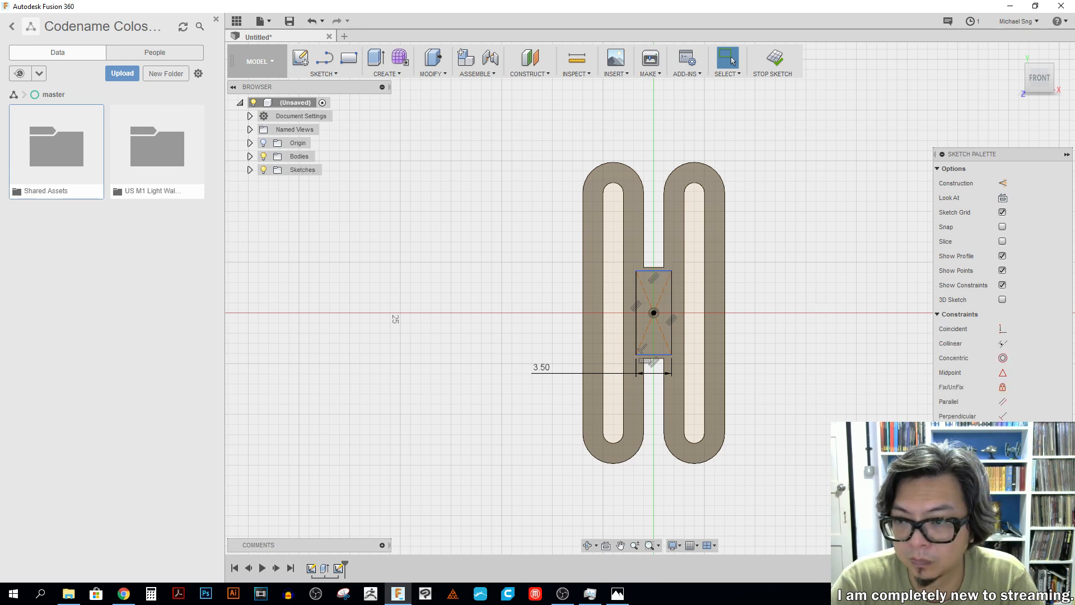
click(1003, 329)
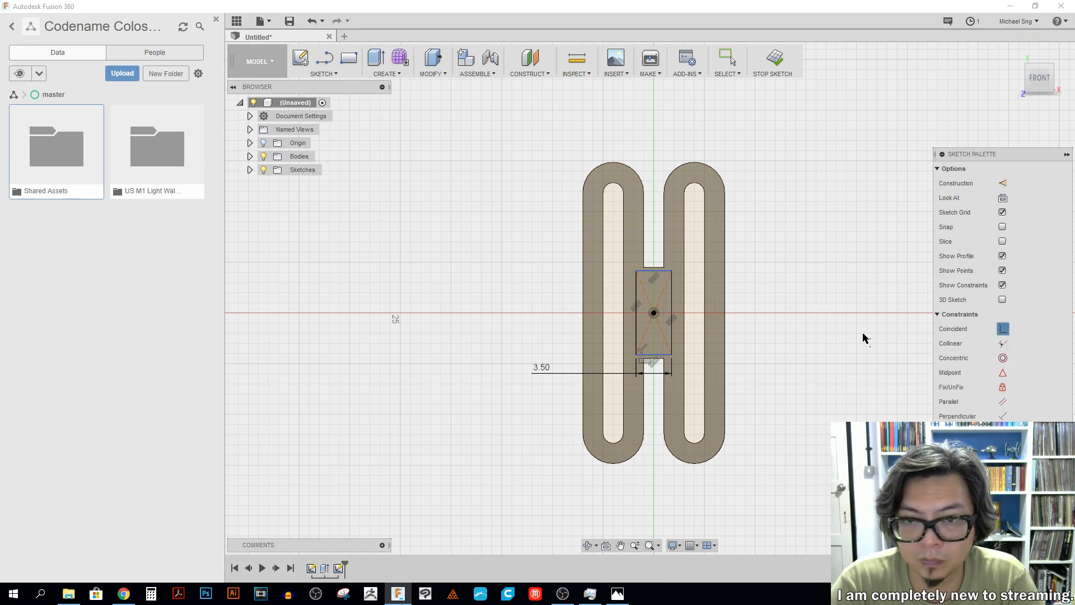
click(666, 359)
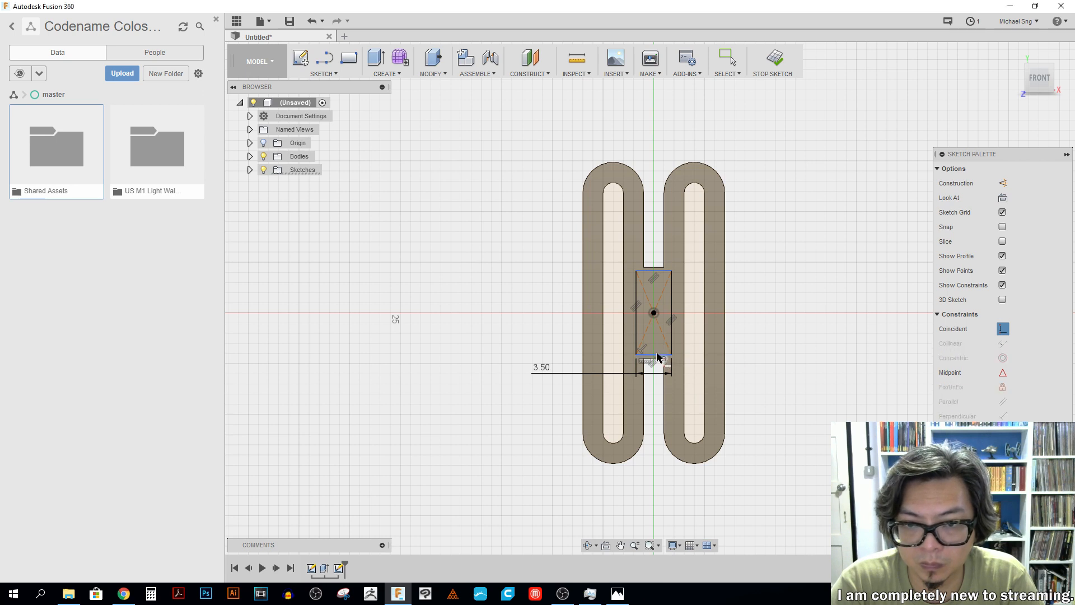
click(659, 356)
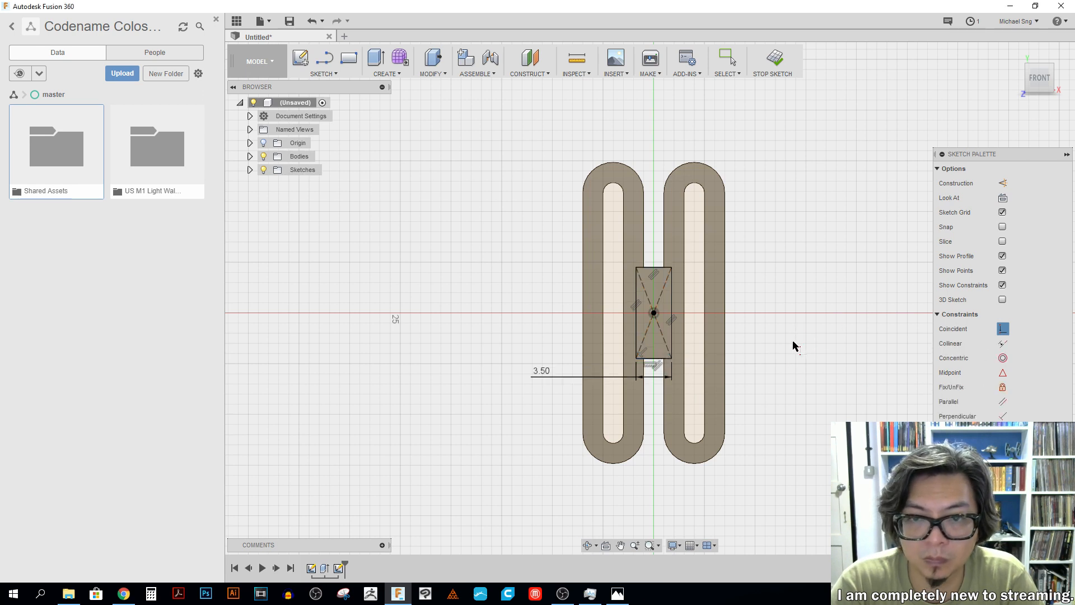
Step: Extrude the central rectangle 3 mm outward and join it to the slotted body
key(e)
click(659, 300)
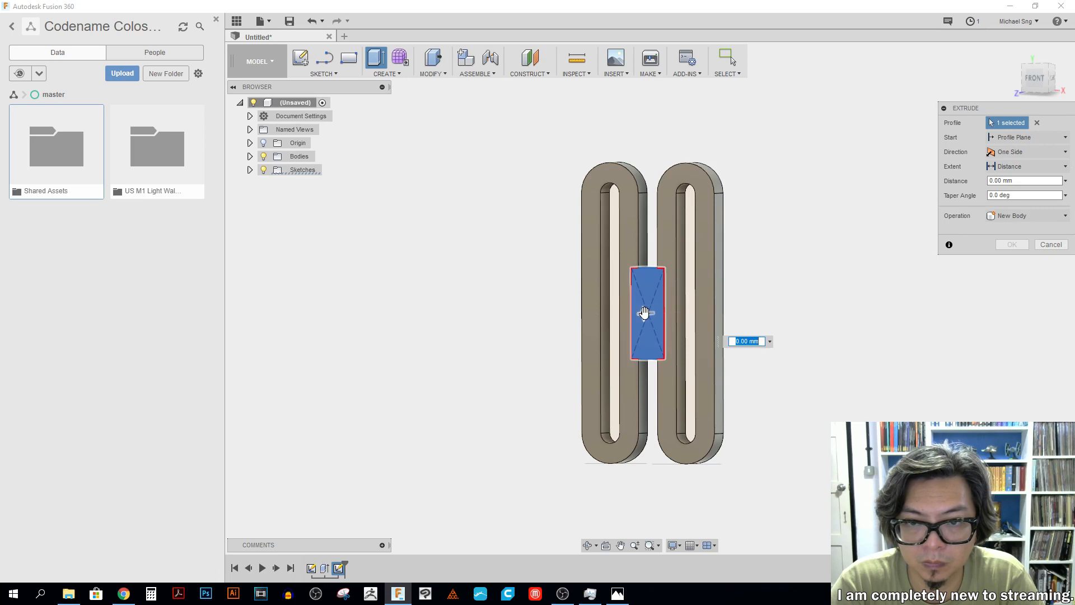
drag(644, 313, 630, 314)
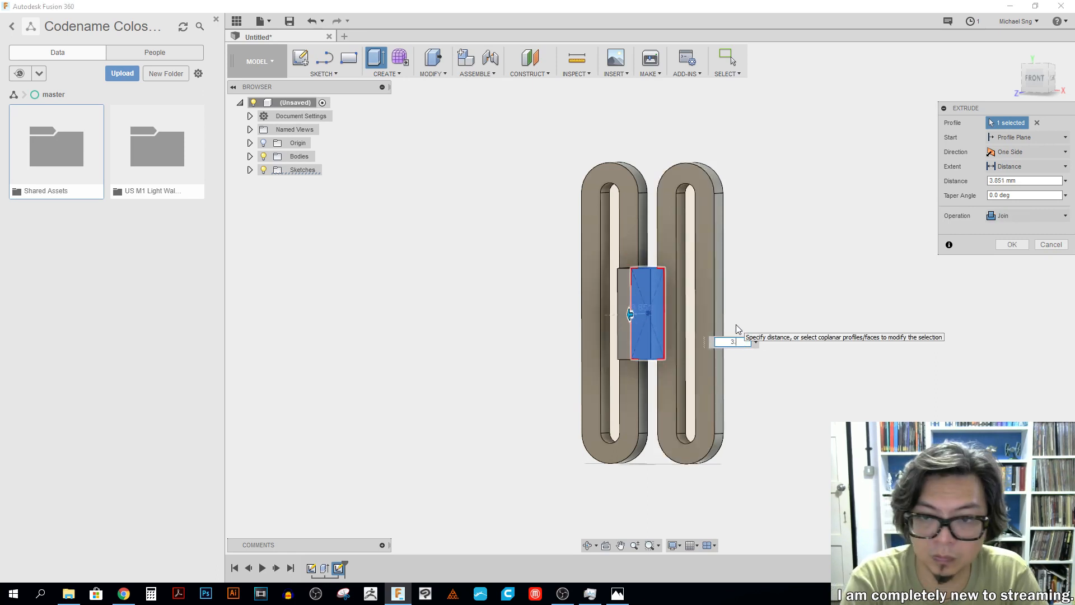
text(3)
key(Return)
mouse_move(736, 329)
shift+middle_down()
mouse_move(783, 271)
mouse_move(789, 332)
mouse_move(762, 340)
mouse_move(773, 328)
mouse_move(744, 319)
mouse_move(770, 329)
mouse_move(737, 331)
mouse_move(744, 392)
shift+middle_up()
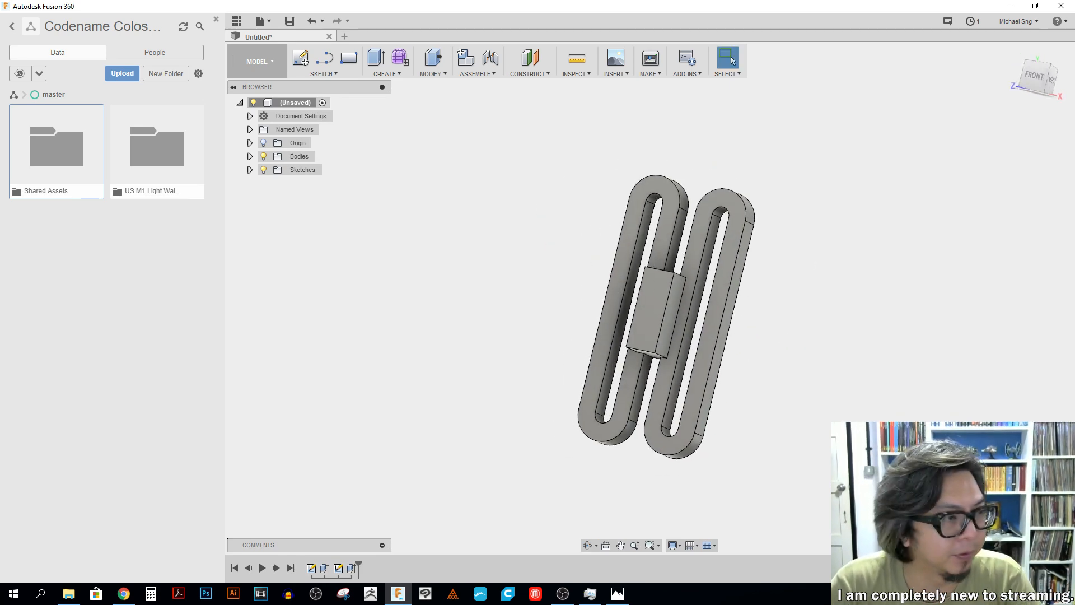
Step: Switch to Photos to examine the soldiers' belts in ww1-usa.jpg beside the model, and return to Fusion 360 full screen
drag(0, 47, 230, 1)
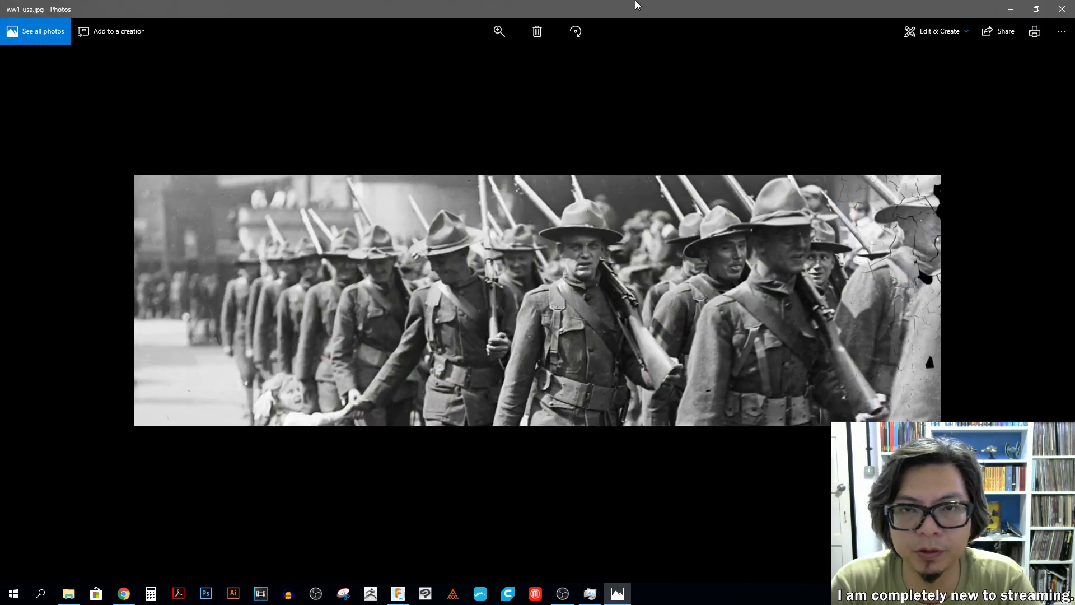
drag(636, 4, 0, 137)
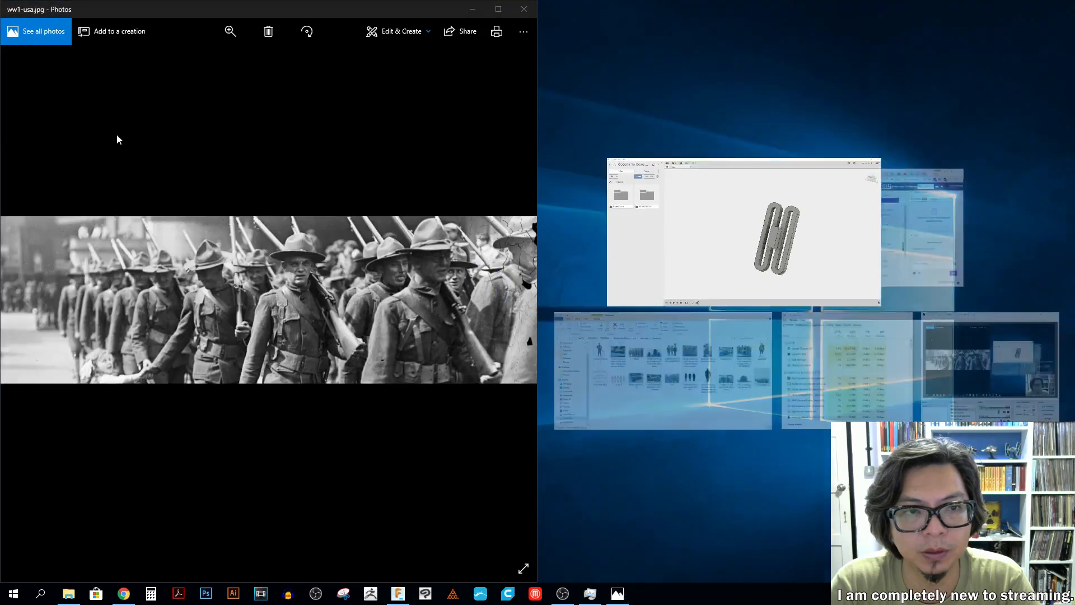
click(717, 190)
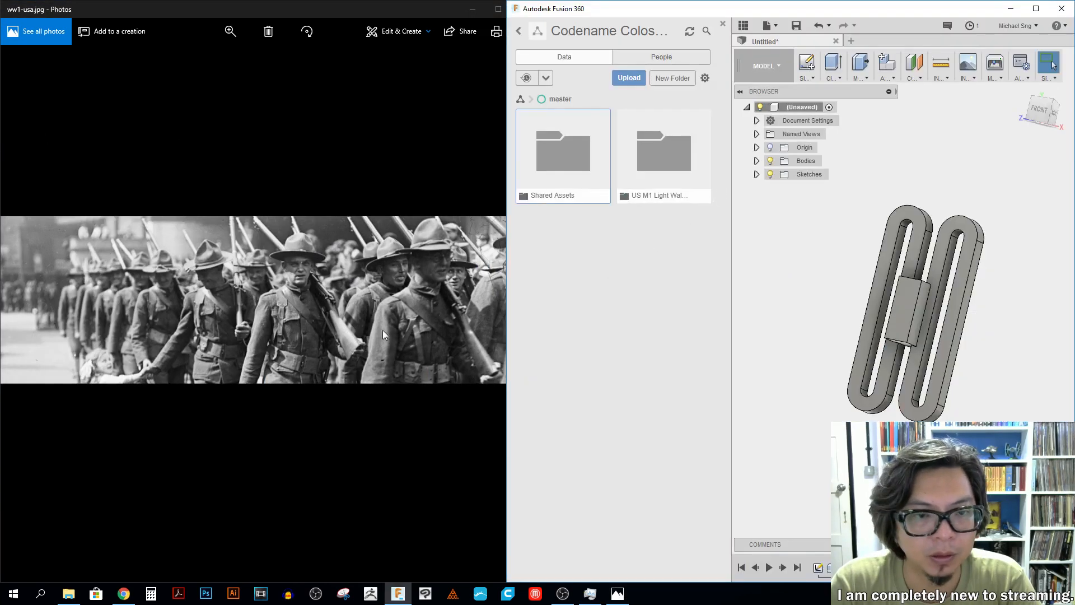
click(237, 42)
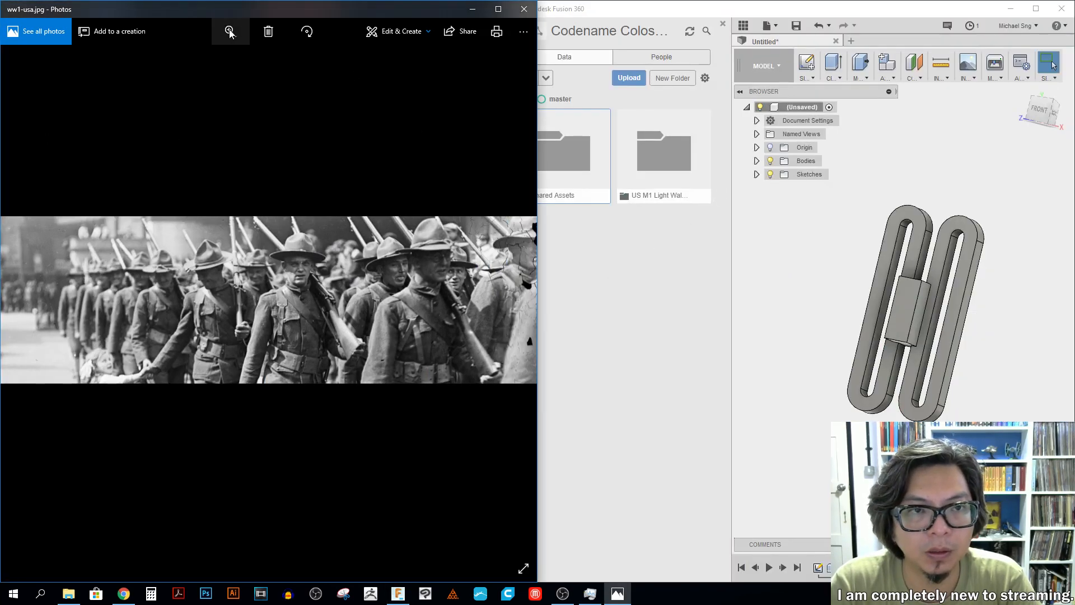
drag(183, 59, 230, 60)
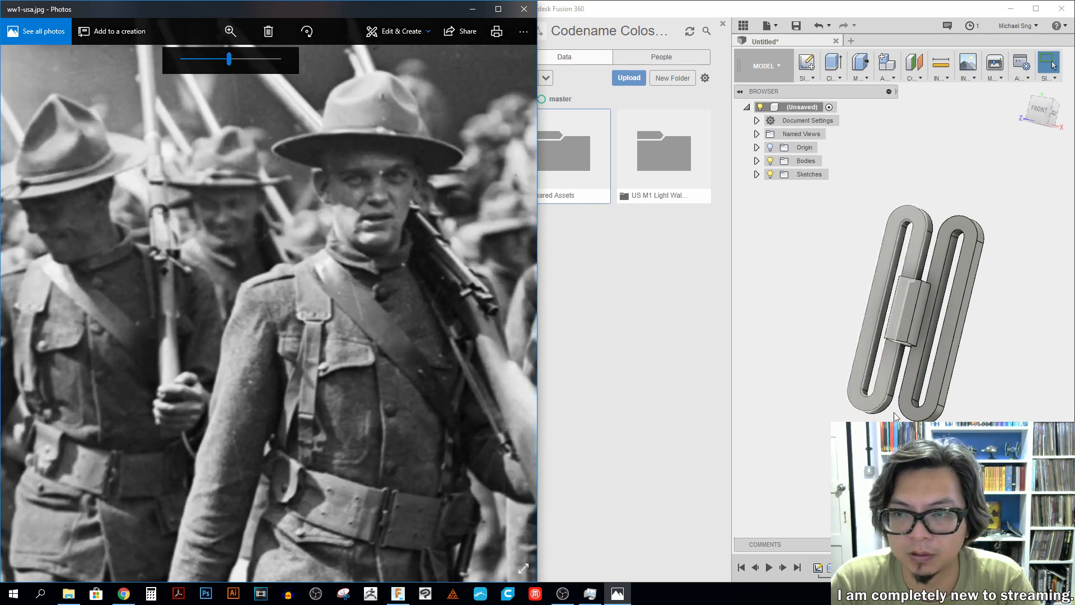
click(823, 363)
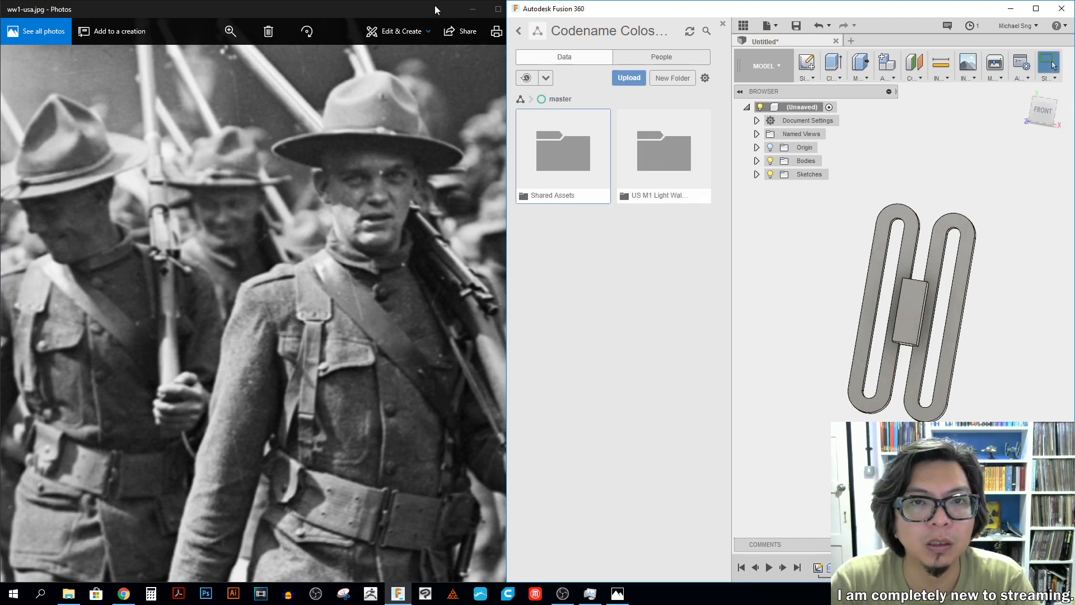
drag(436, 9, 0, 62)
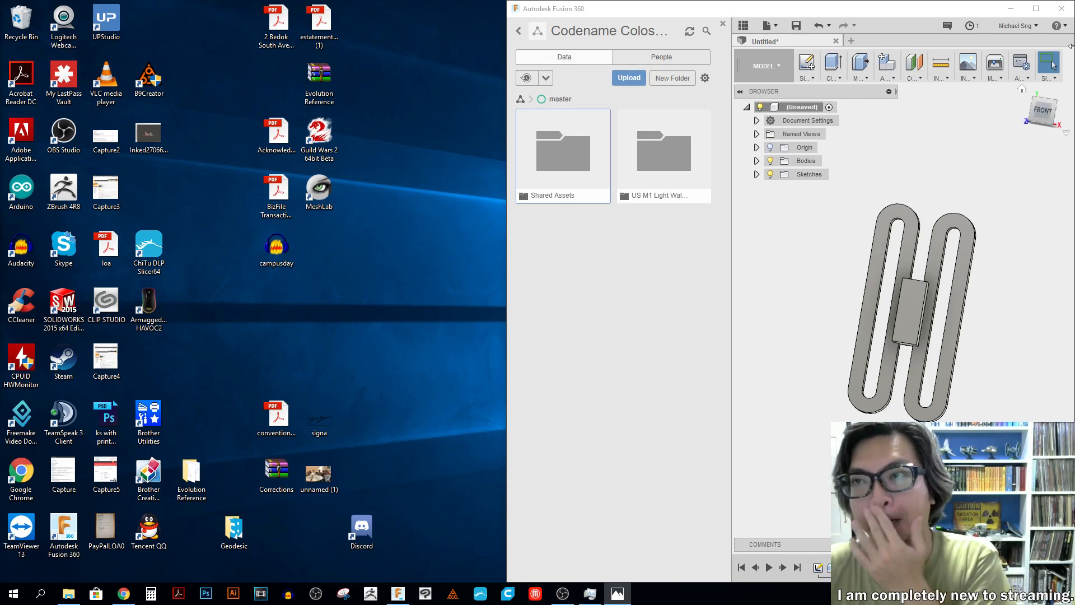
click(1036, 9)
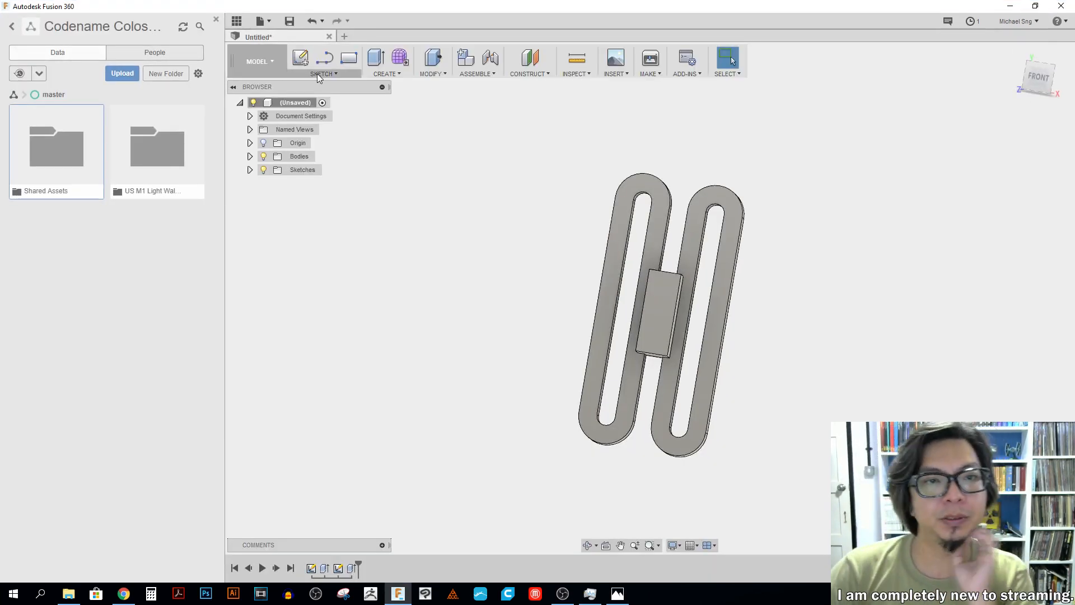
Step: Save the design as "Belt, Buckle, US" in the master folder of the Codename Colossus project
click(289, 22)
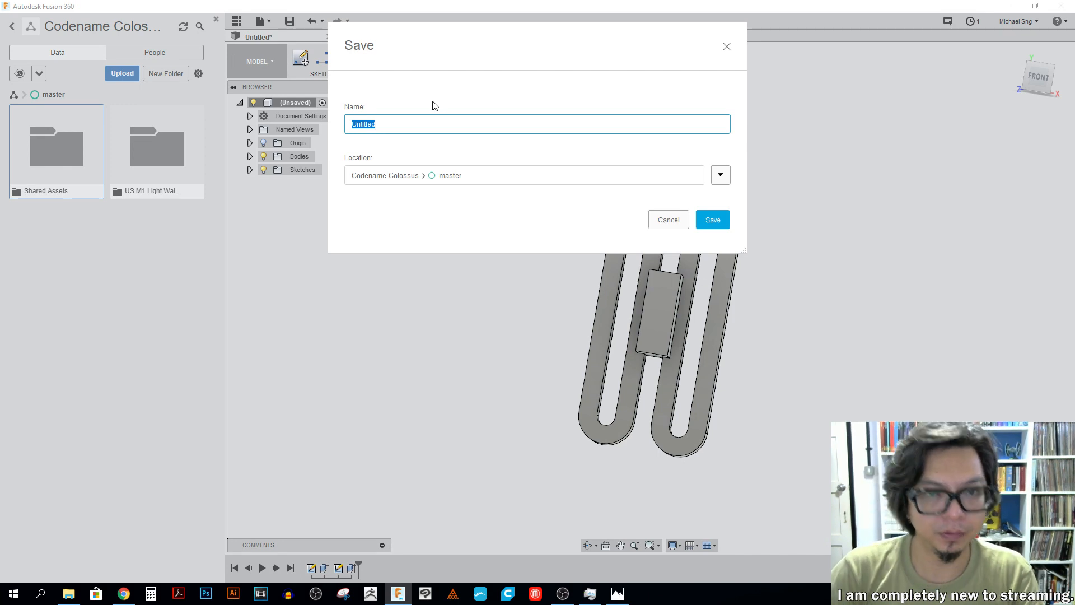
text(Belt, Buckle, US)
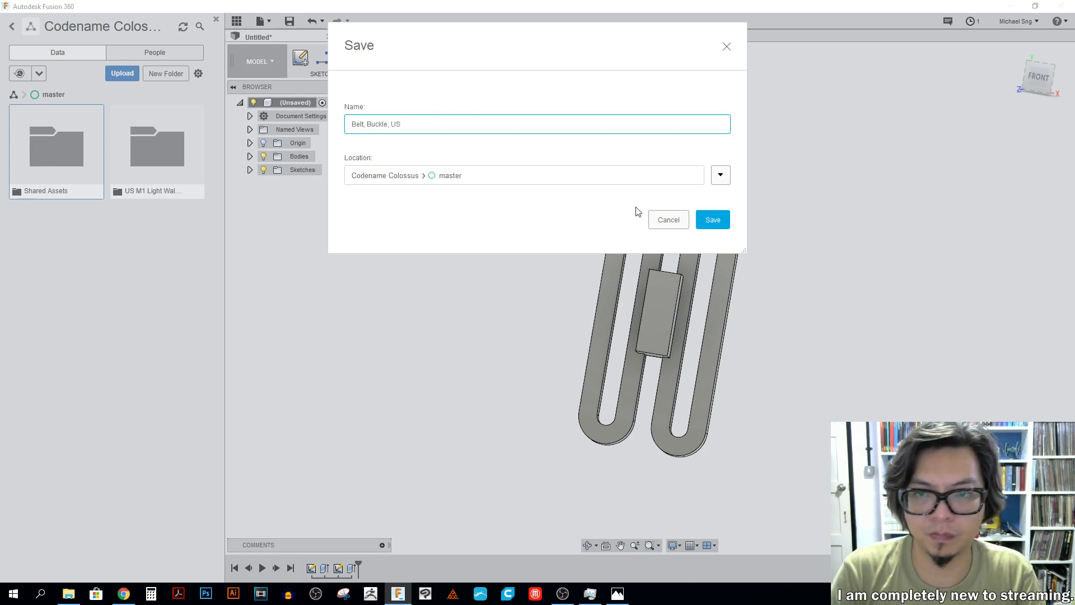
click(712, 220)
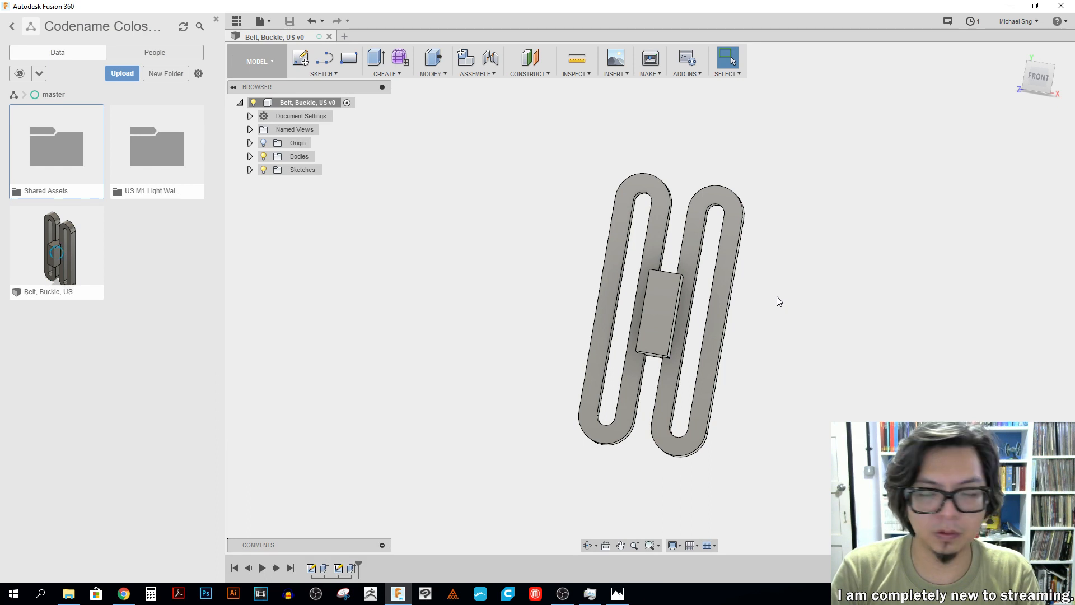
Step: Create a selection set from a long front edge of the raised central block
shift+middle_drag(777, 302, 747, 298)
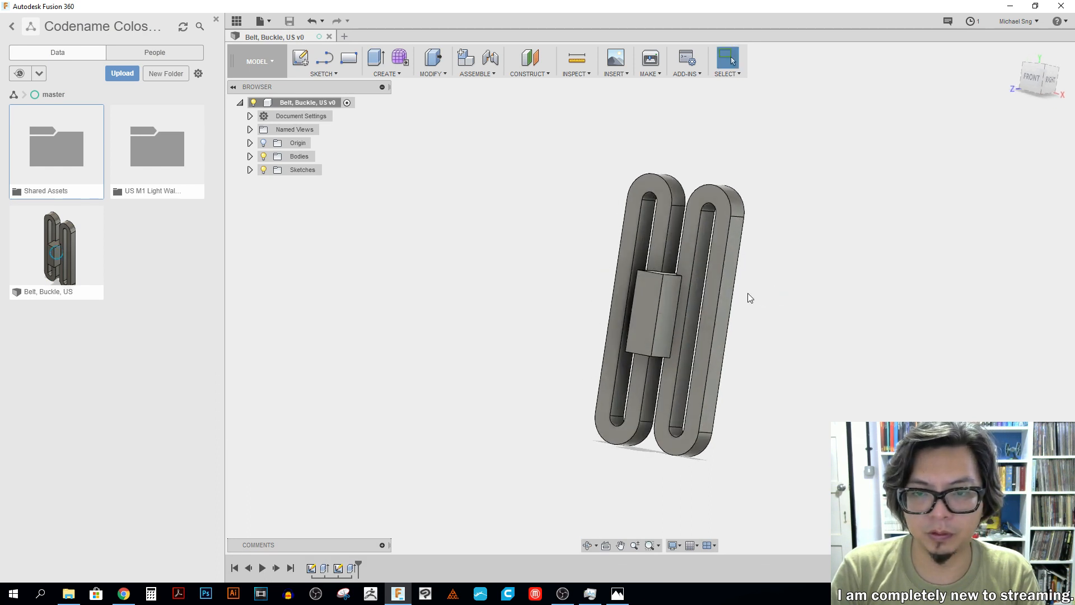
right_click(656, 319)
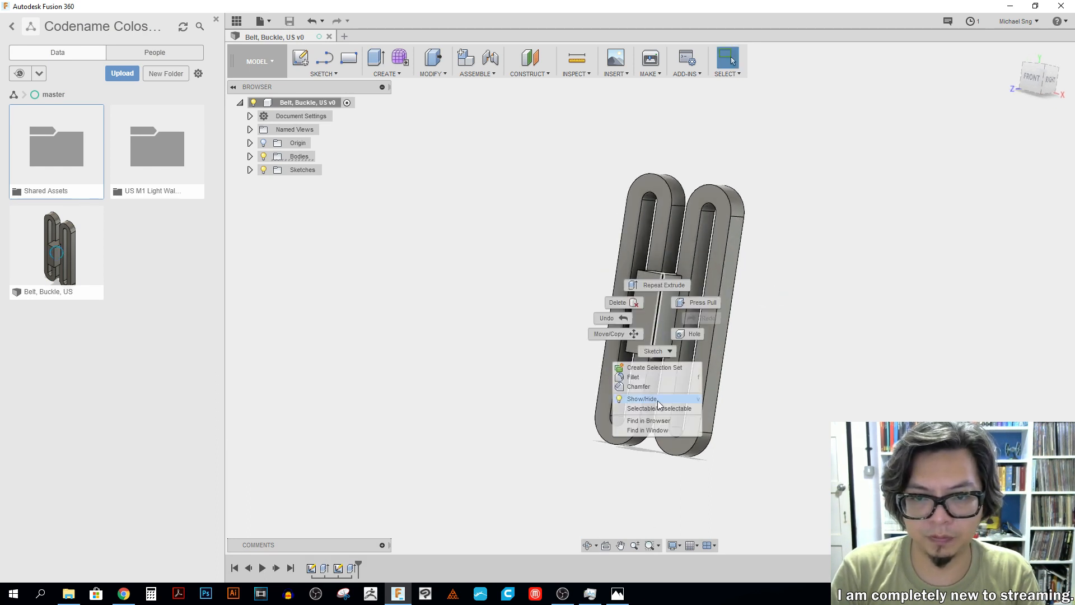
click(654, 369)
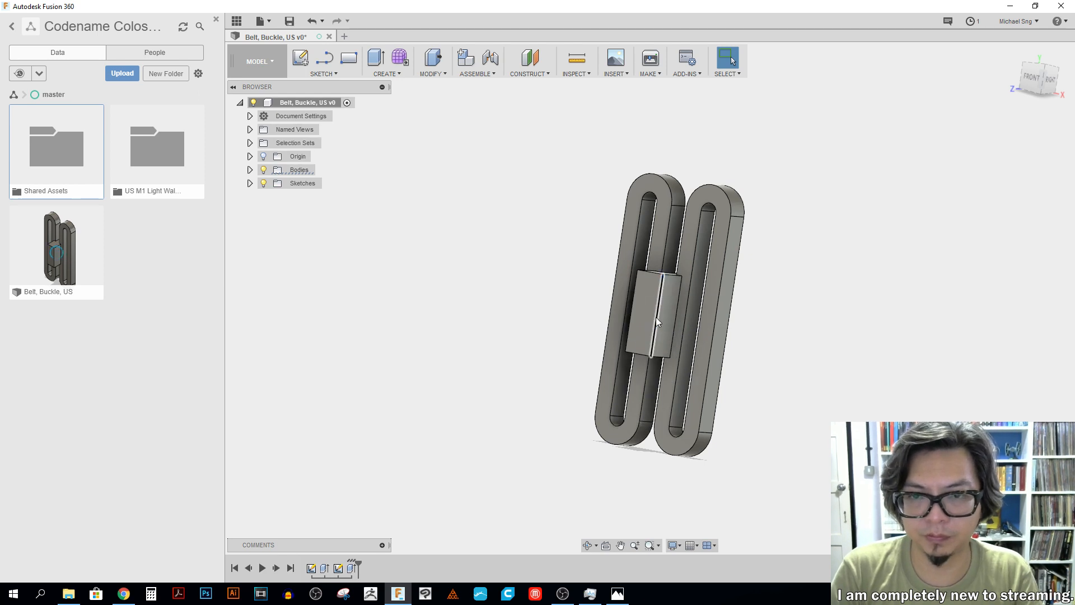
Step: Fillet the two long front edges of the raised central block with a 1.75 mm radius
right_click(656, 317)
click(654, 376)
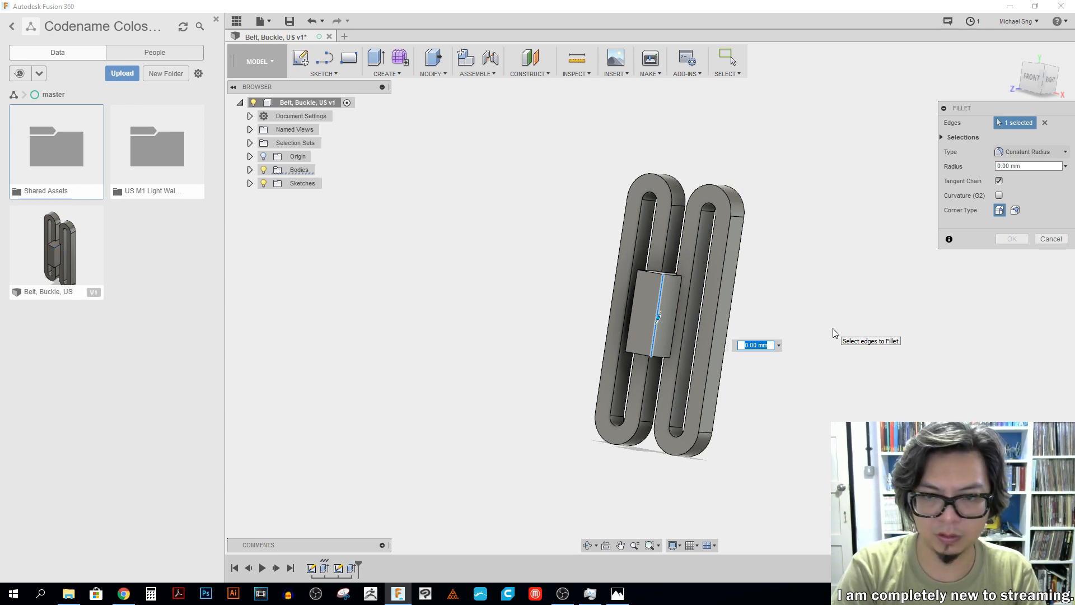
text(1.75)
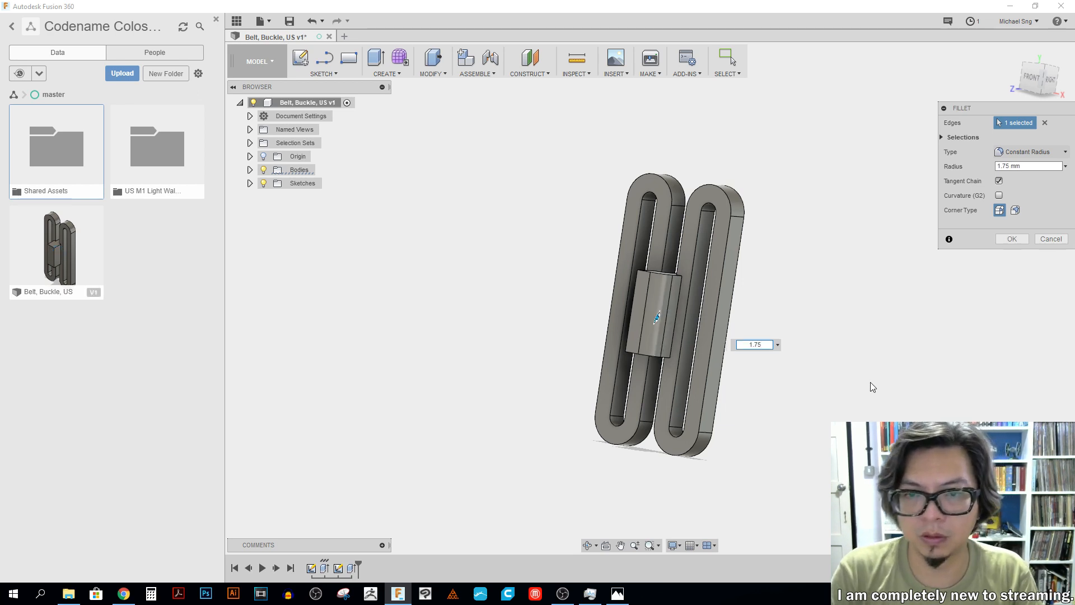
click(630, 316)
shift+middle_drag(832, 306, 868, 293)
click(1012, 240)
Step: Save a new version of the buckle with the version description "User Saved"
key(ctrl+s)
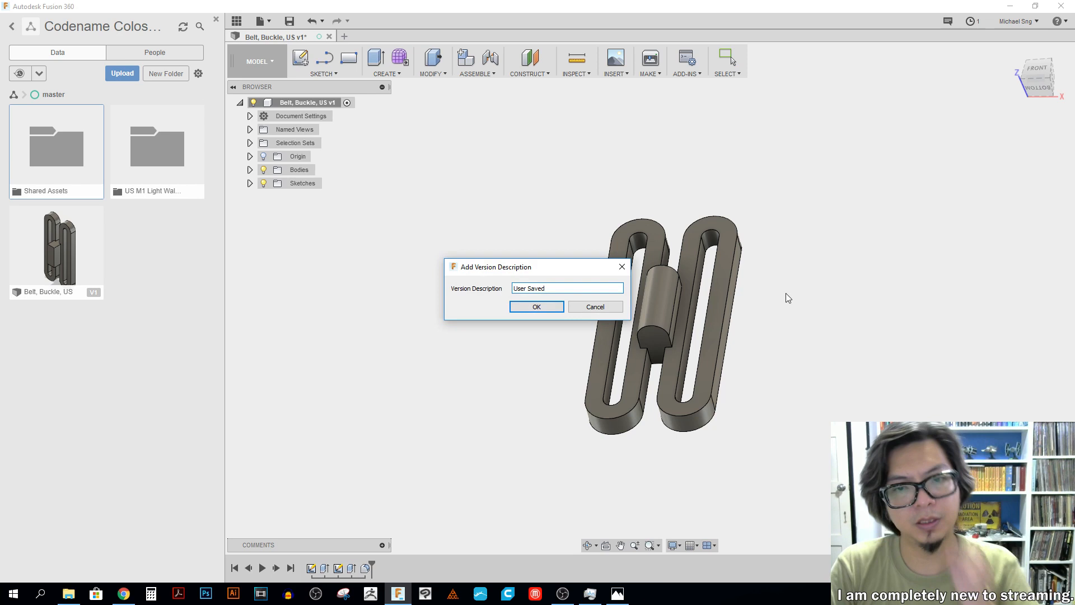
click(543, 308)
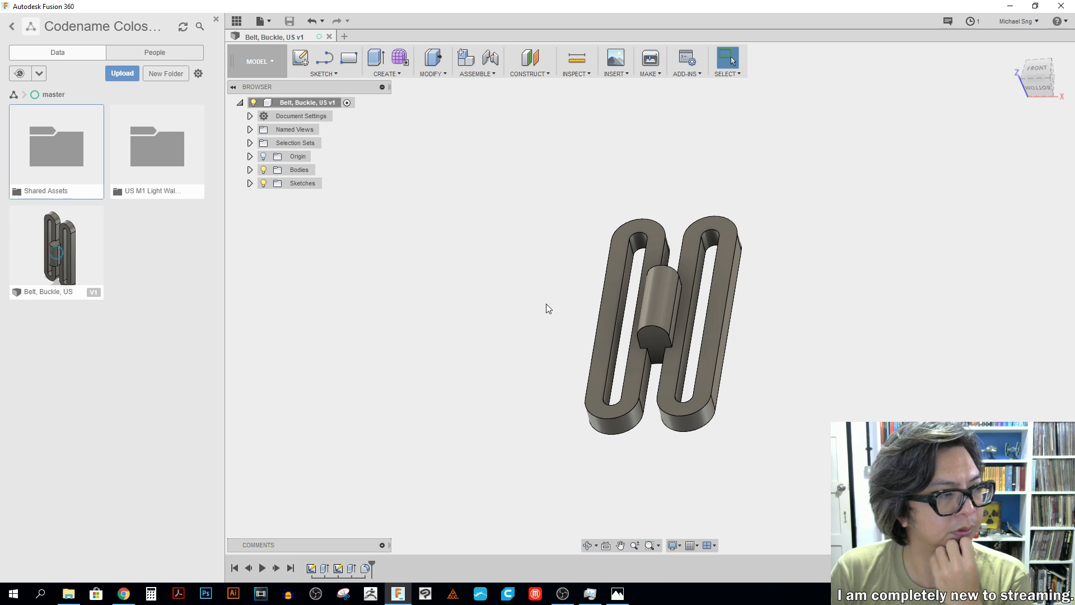
shift+middle_drag(898, 217, 851, 254)
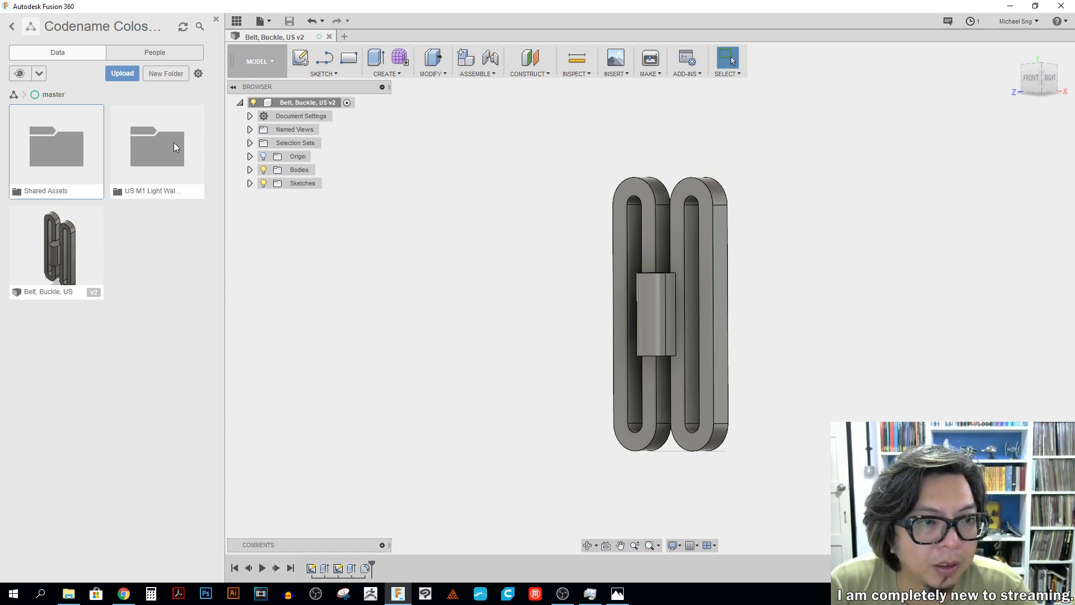
Step: Start a new design, create a sketch on the front origin plane, and hide the origin geometry
click(270, 20)
click(291, 36)
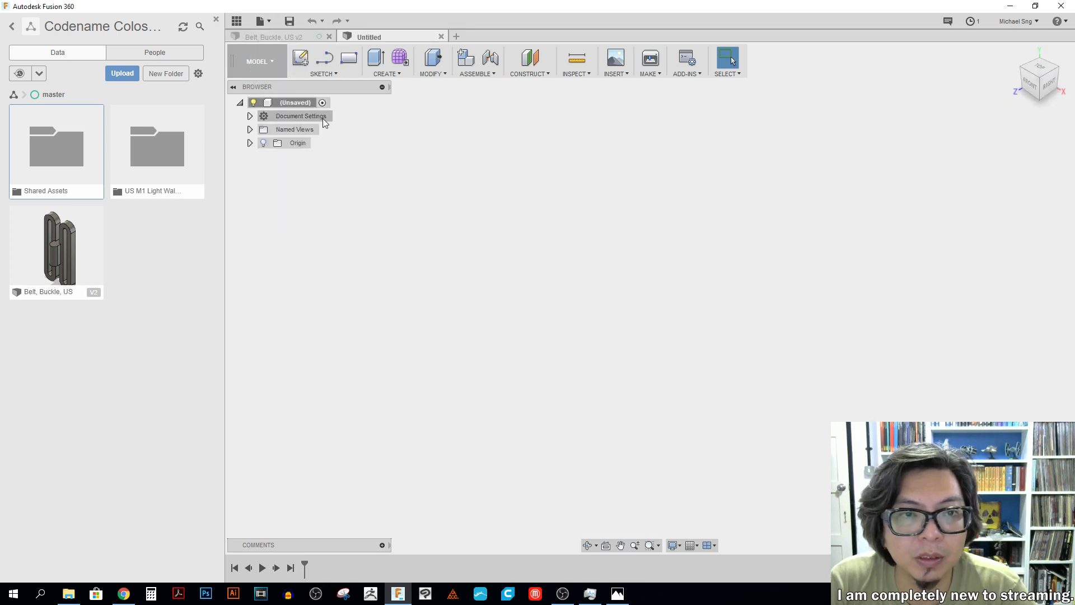
click(267, 145)
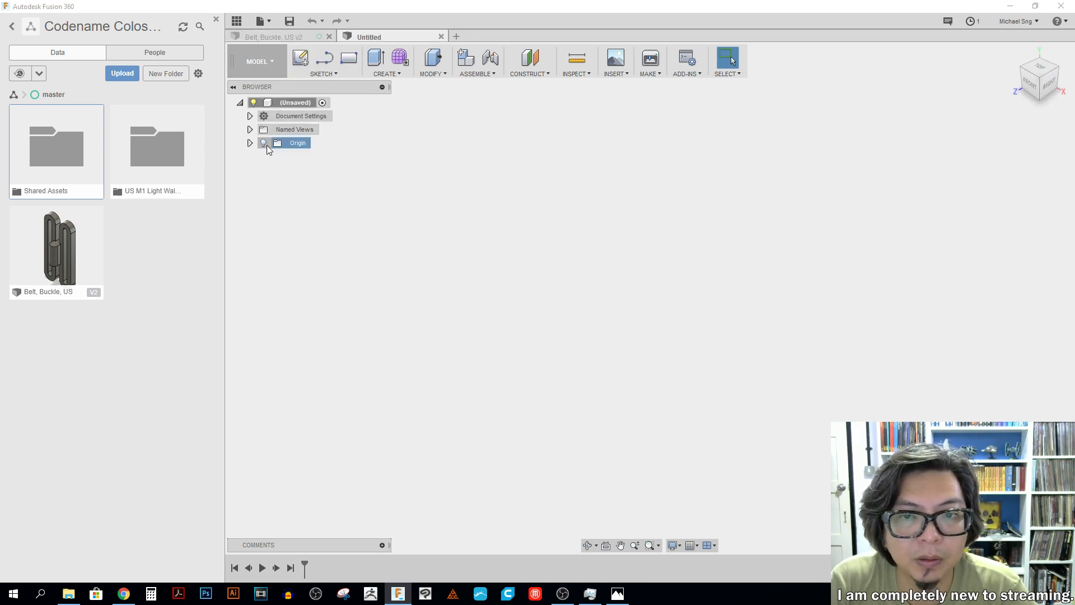
click(265, 145)
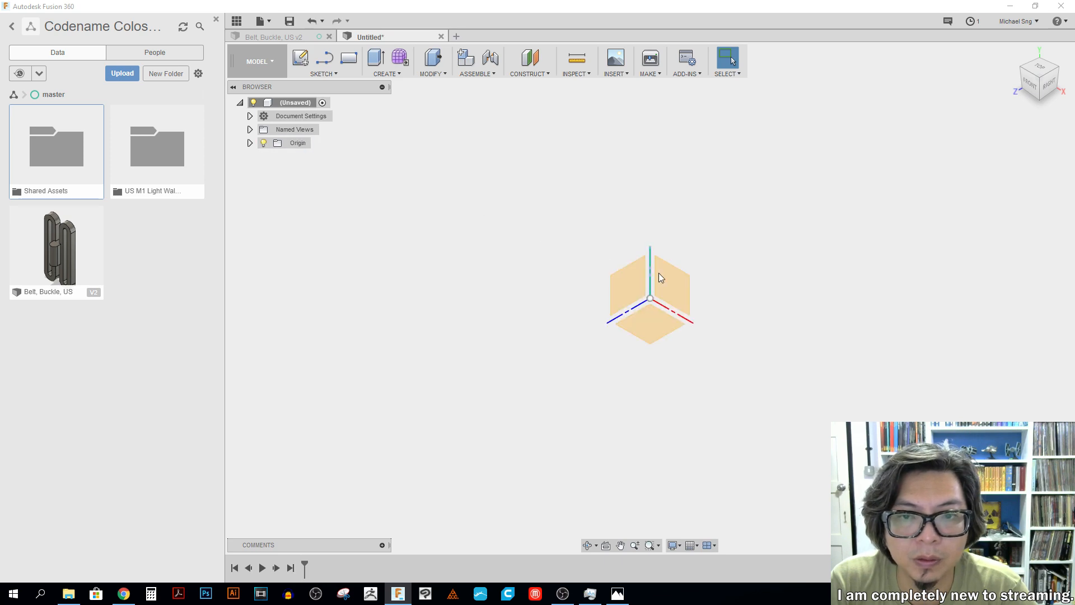
right_click(665, 274)
click(680, 339)
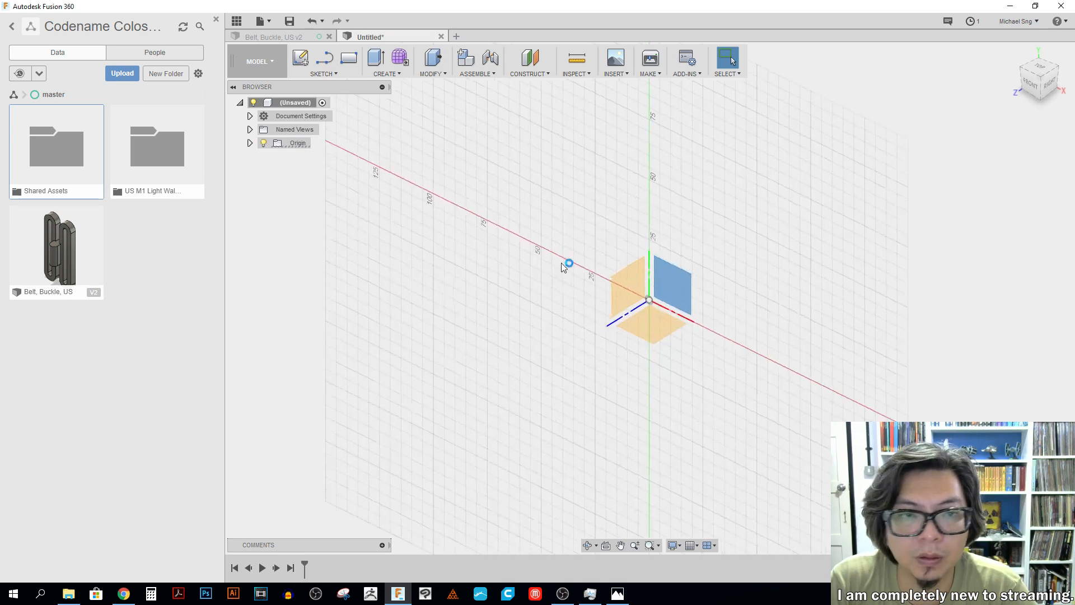
click(264, 144)
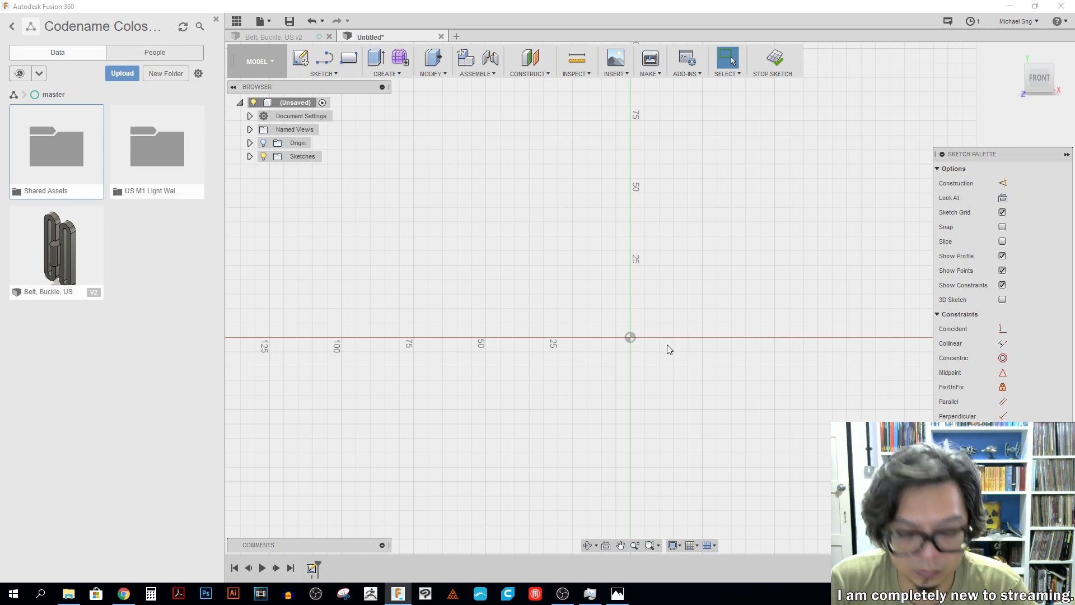
Step: Sketch a centre rectangle from the origin, about 59 mm wide and 47 mm tall
key(s)
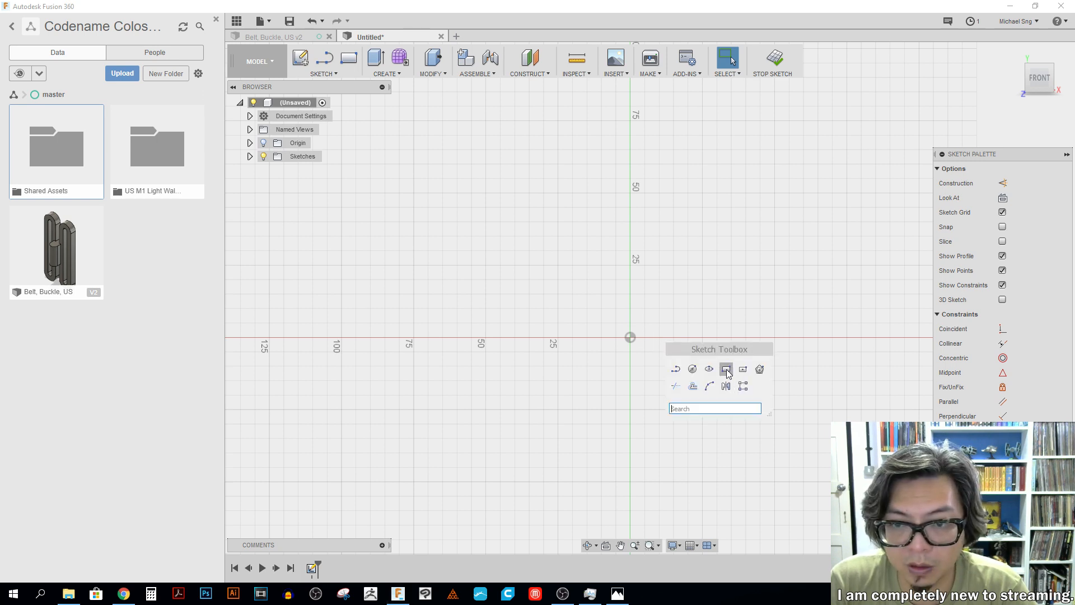
click(742, 370)
click(631, 338)
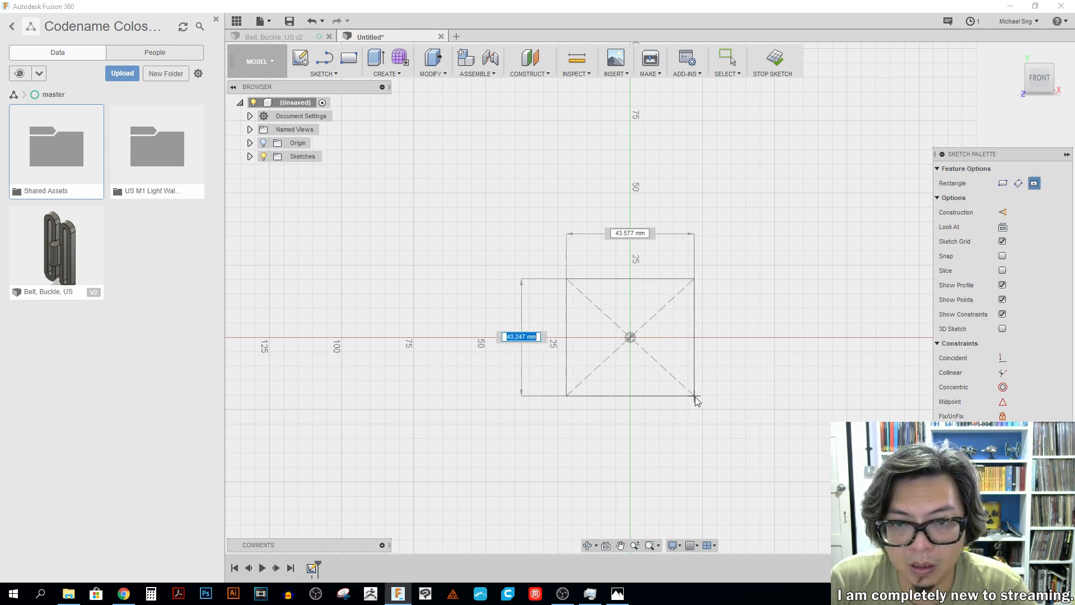
click(717, 405)
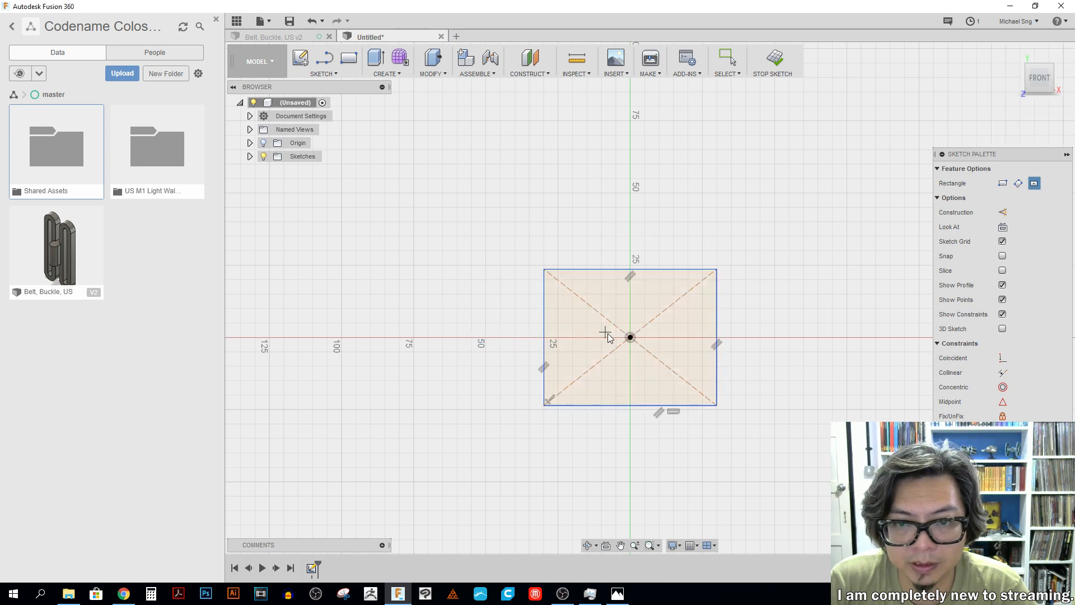
Step: Sketch a second centre rectangle from the origin inside the first, about 46 mm wide and 30 mm tall
click(630, 337)
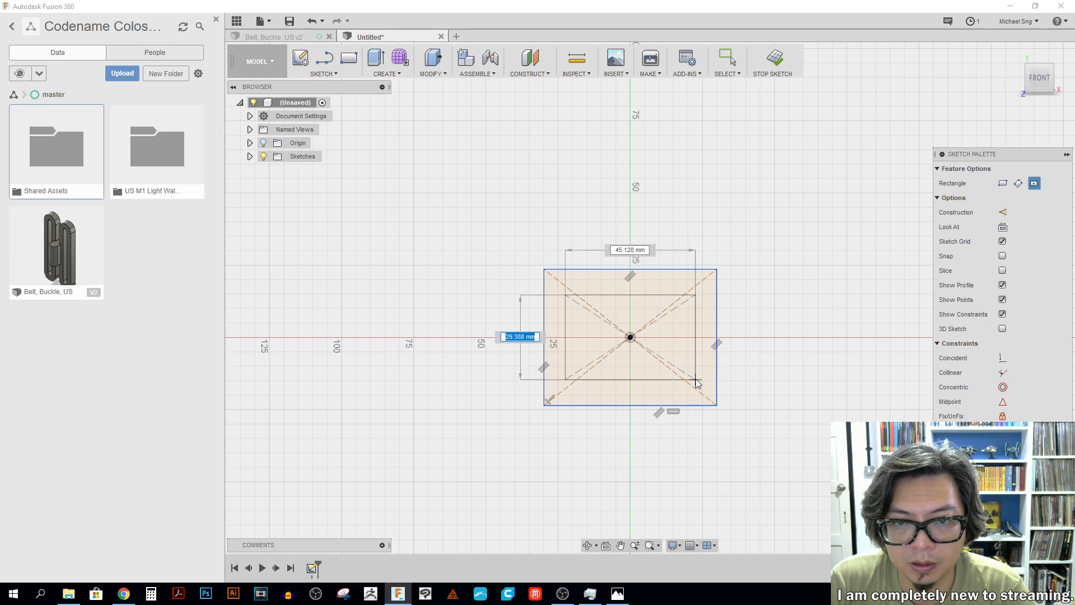
click(697, 381)
key(Escape)
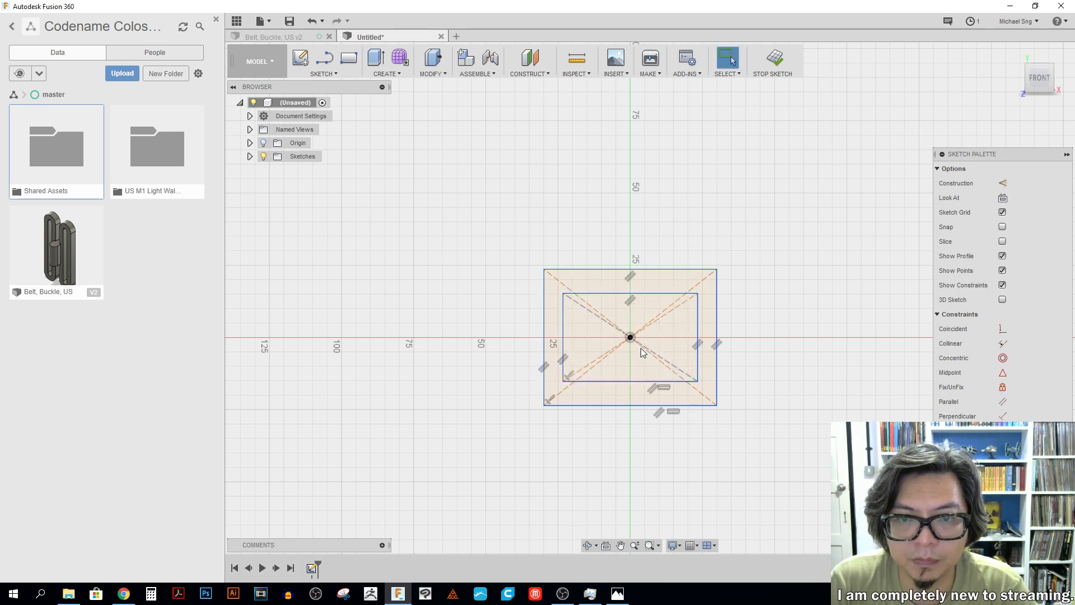
Step: Dimension the gaps between the inner and outer rectangles to 8 mm, both vertically and horizontally
key(d)
click(593, 405)
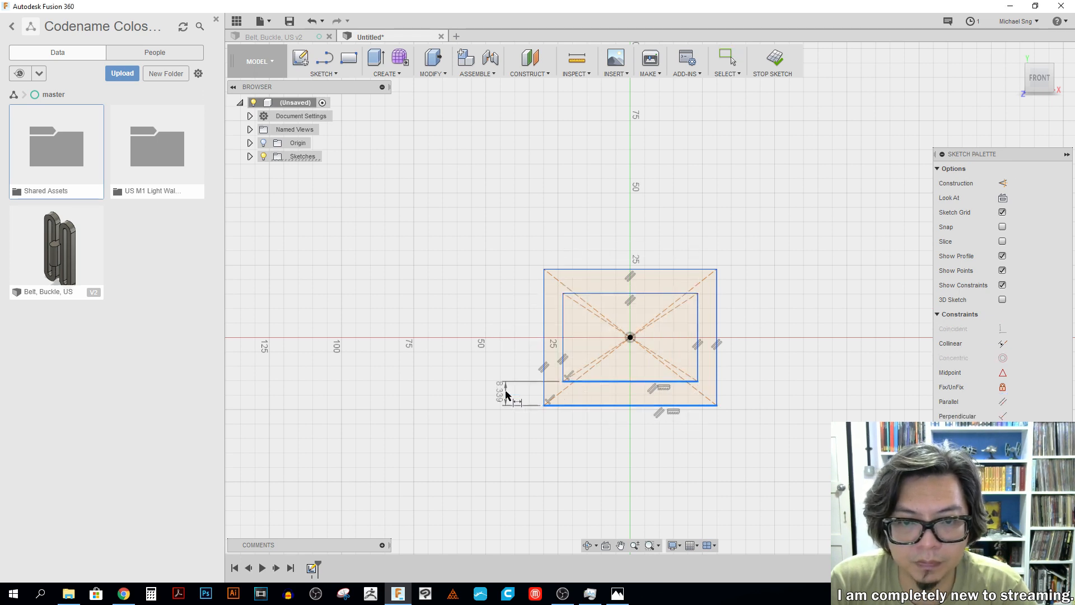
click(506, 391)
key(Return)
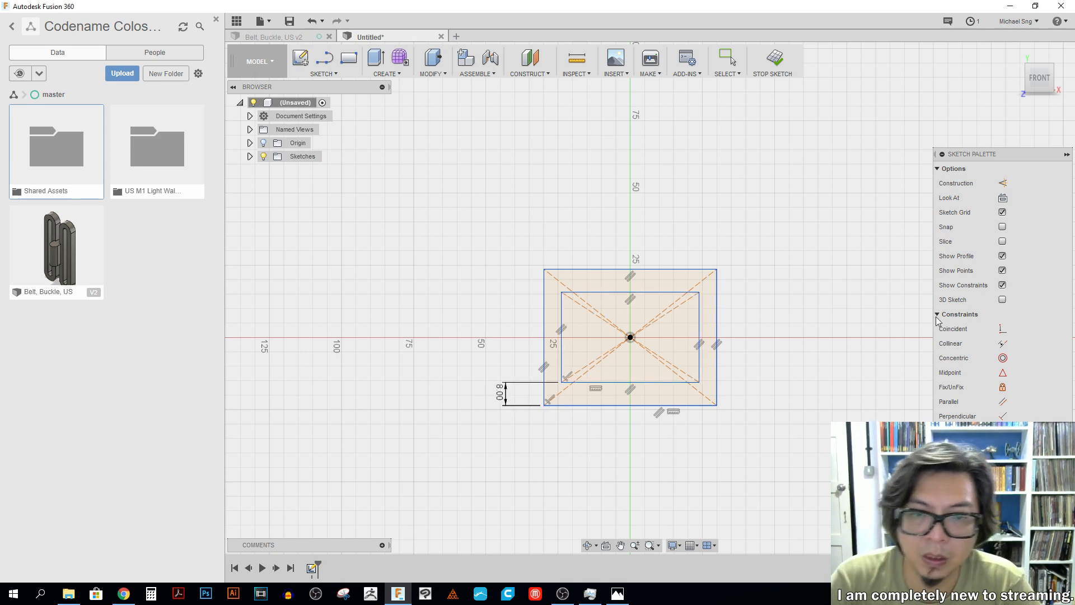
click(546, 307)
click(561, 309)
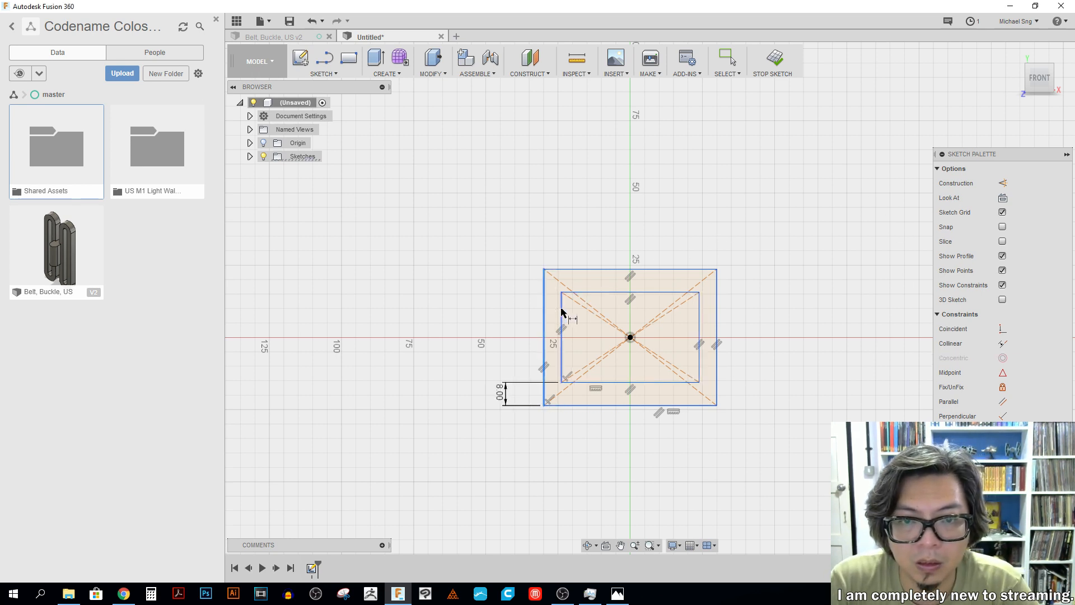
click(530, 236)
text(8)
key(Return)
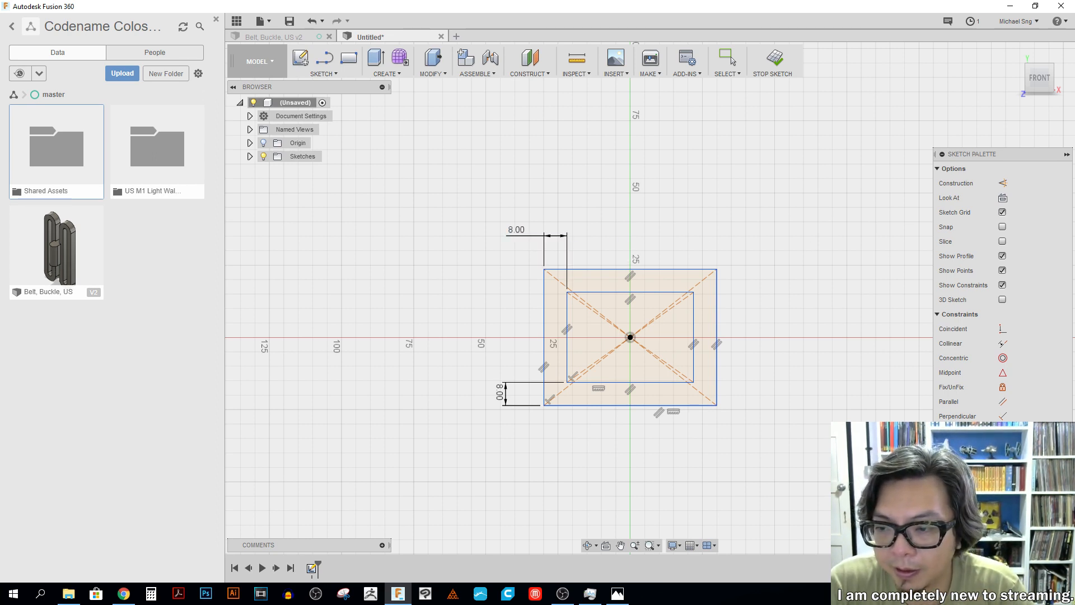
Step: Extrude the frame profile between the two rectangles to one side as a new body
key(e)
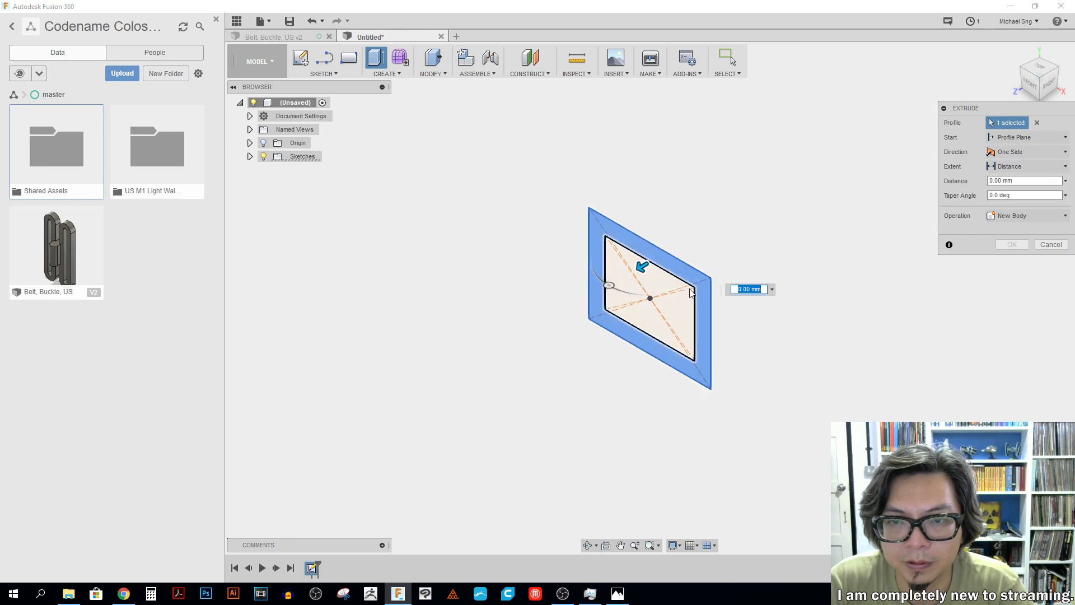
drag(643, 267, 619, 280)
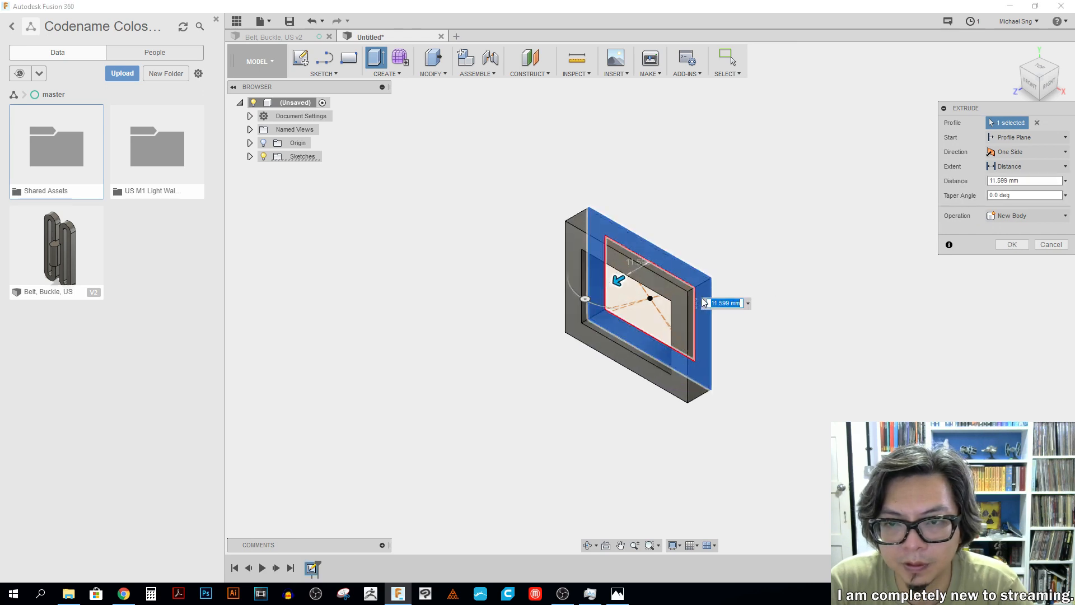
drag(710, 303, 732, 302)
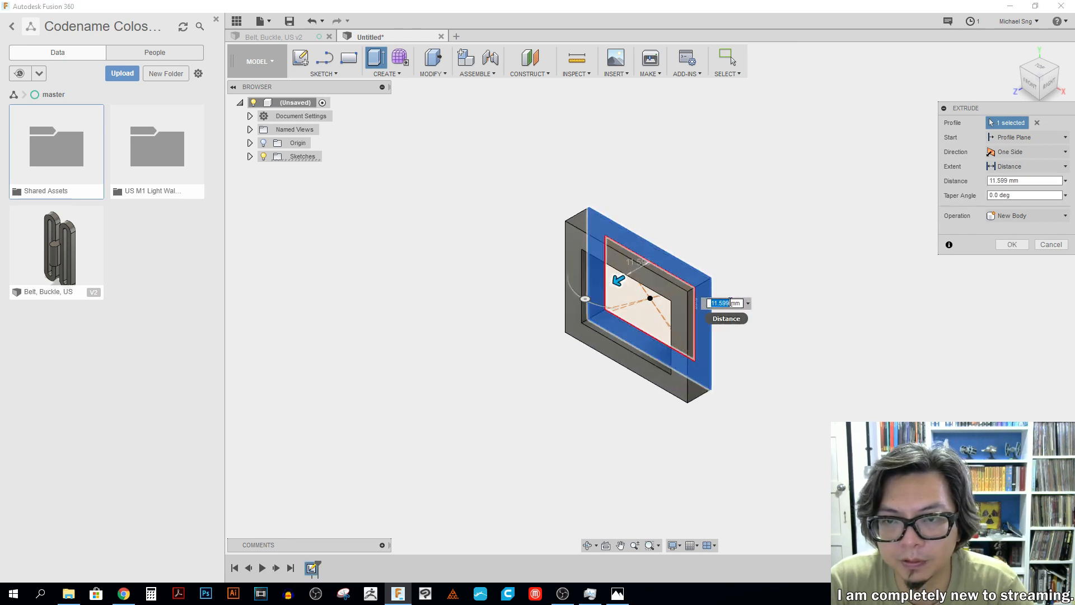
key(Return)
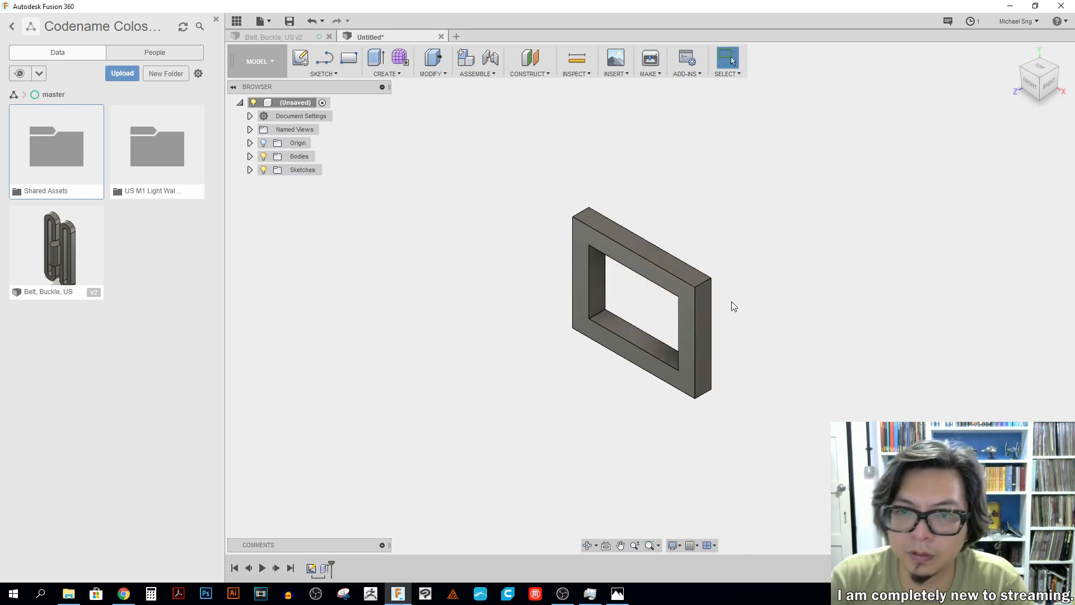
Step: Start a constant-radius fillet on one outer corner edge of the frame with a radius of 6 mm
shift+middle_drag(789, 351, 703, 338)
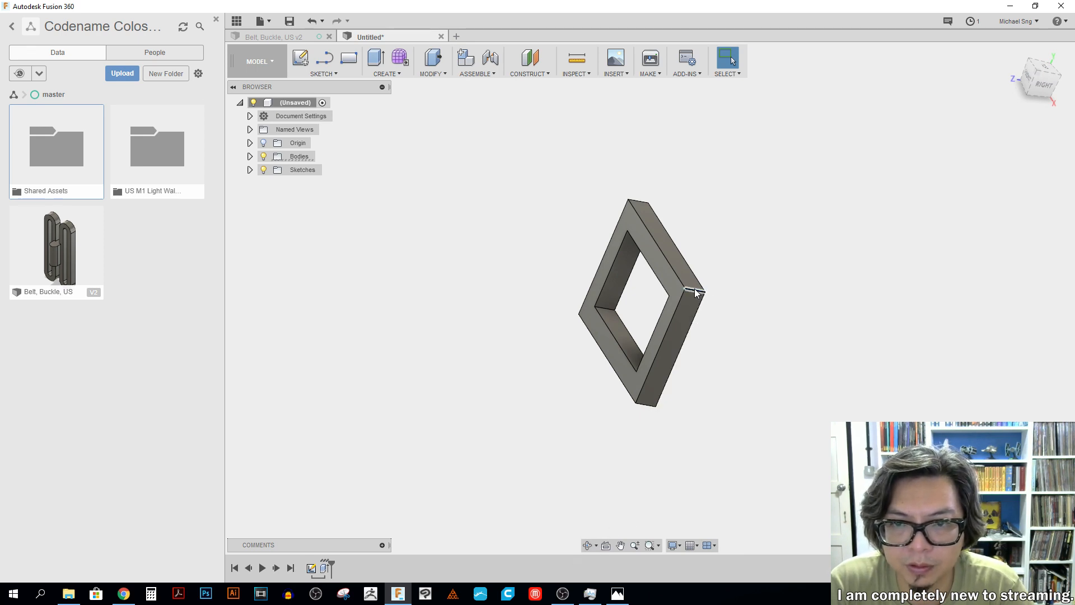
right_click(699, 294)
click(680, 350)
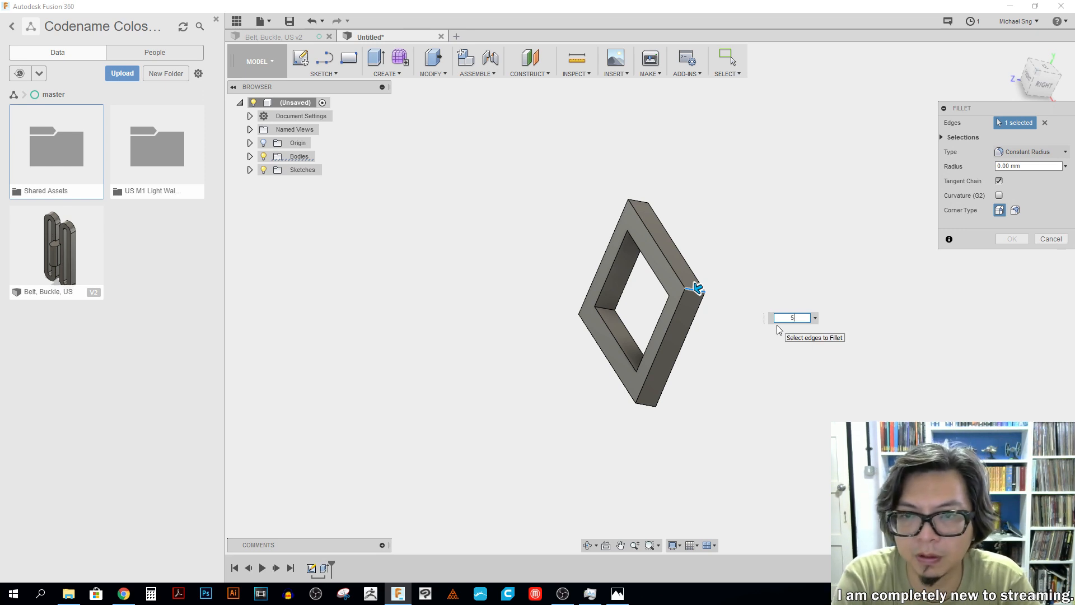
text(5)
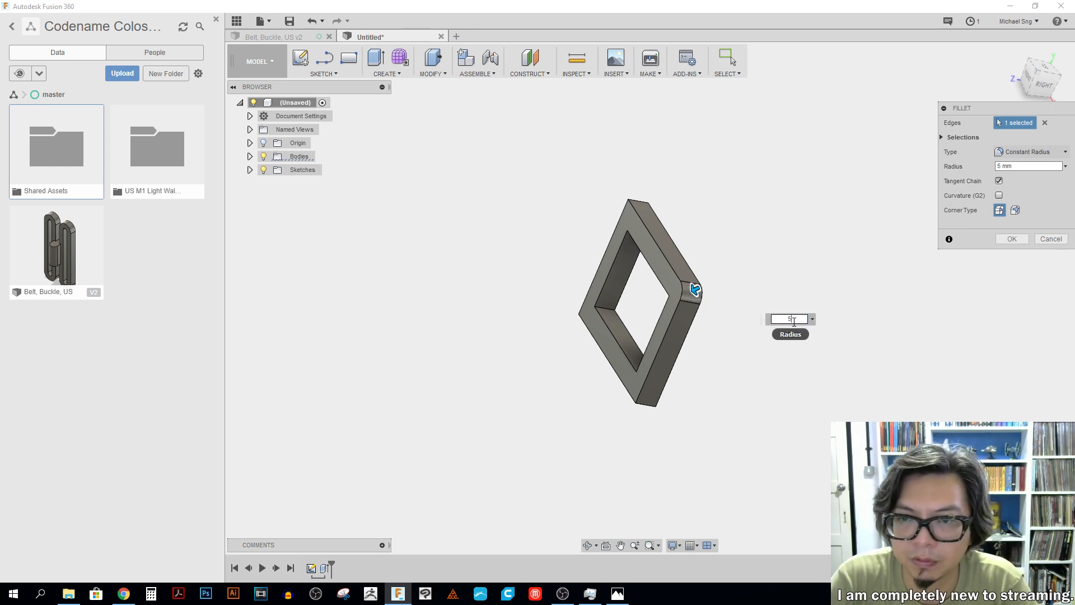
double_click(782, 319)
text(8)
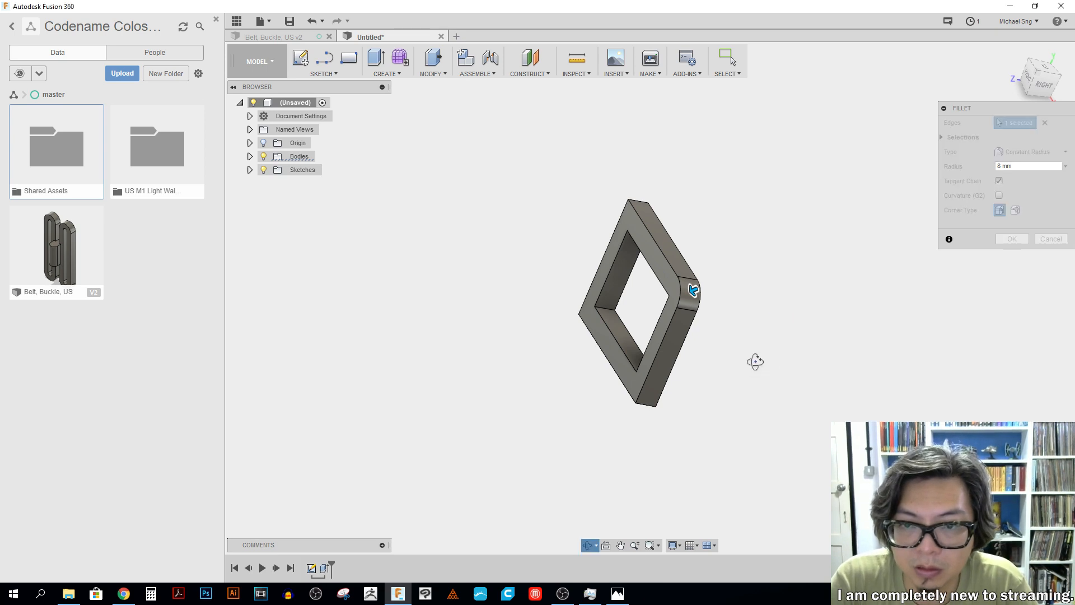
shift+middle_drag(754, 360, 799, 303)
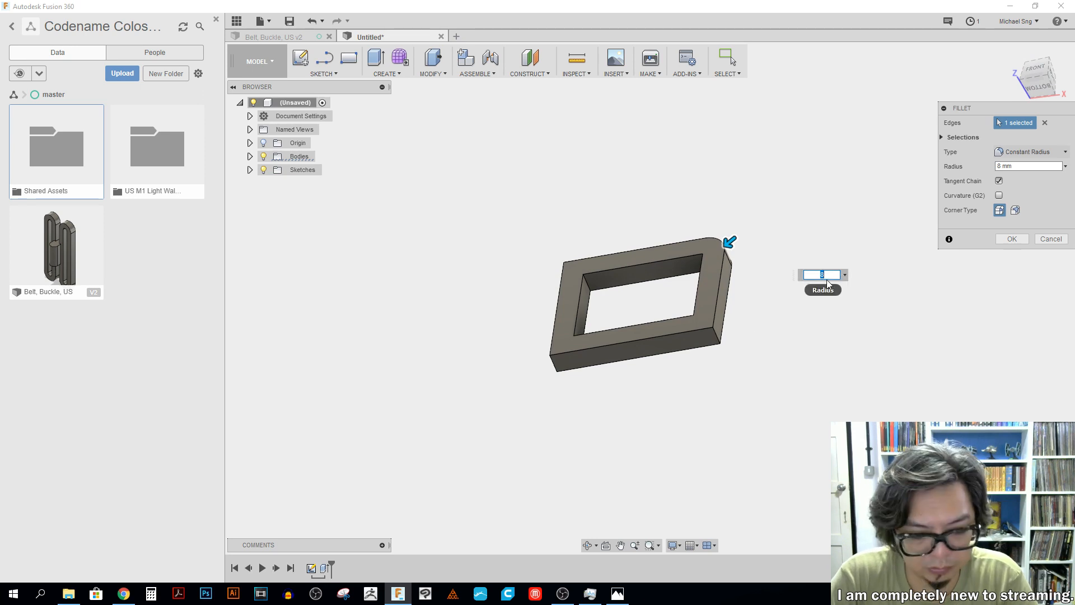
text(6)
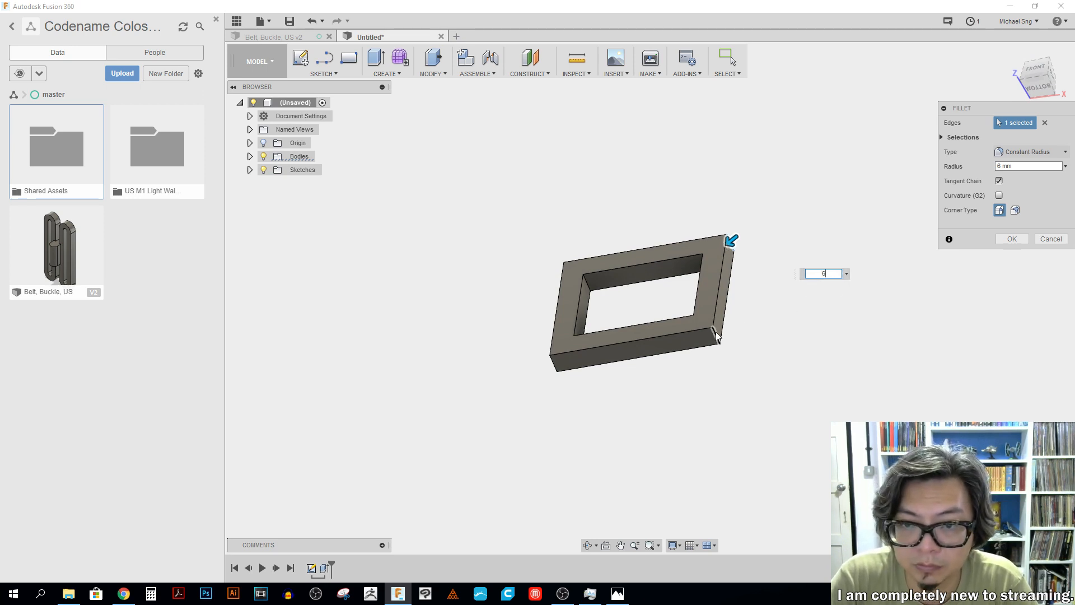
Step: Add the frame's other three outer corner edges to the 6 mm fillet and apply it
click(719, 338)
click(554, 362)
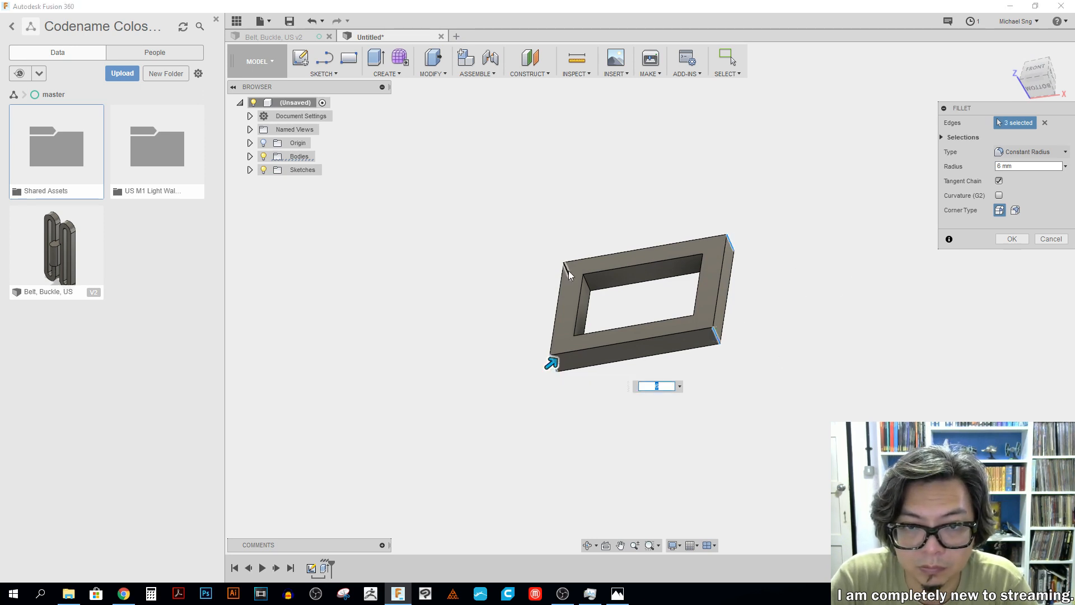
click(568, 272)
shift+middle_drag(765, 278, 781, 308)
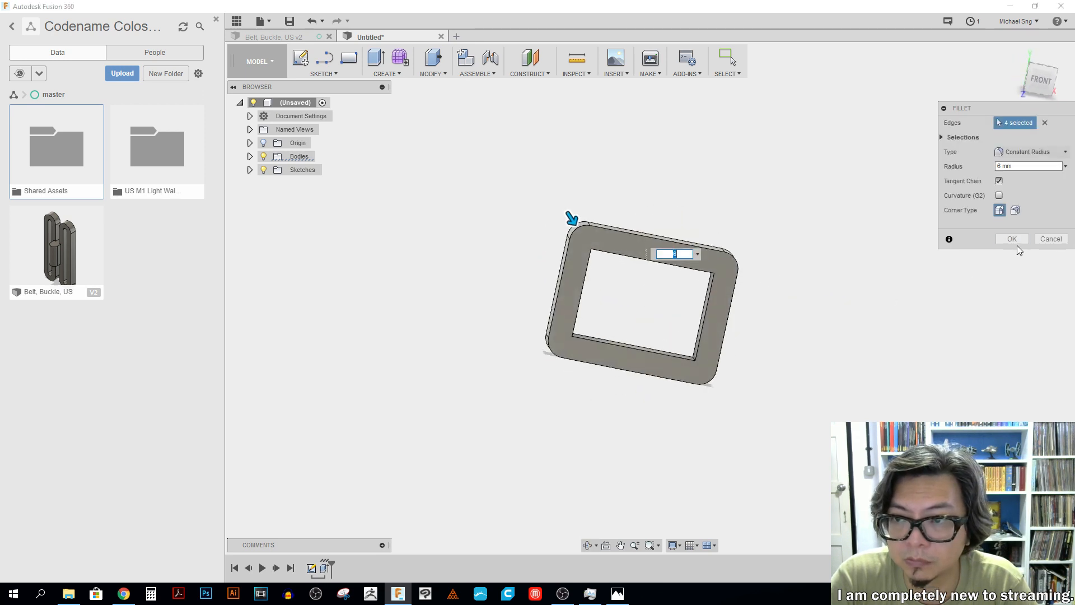
click(1012, 239)
shift+middle_drag(1012, 238, 845, 271)
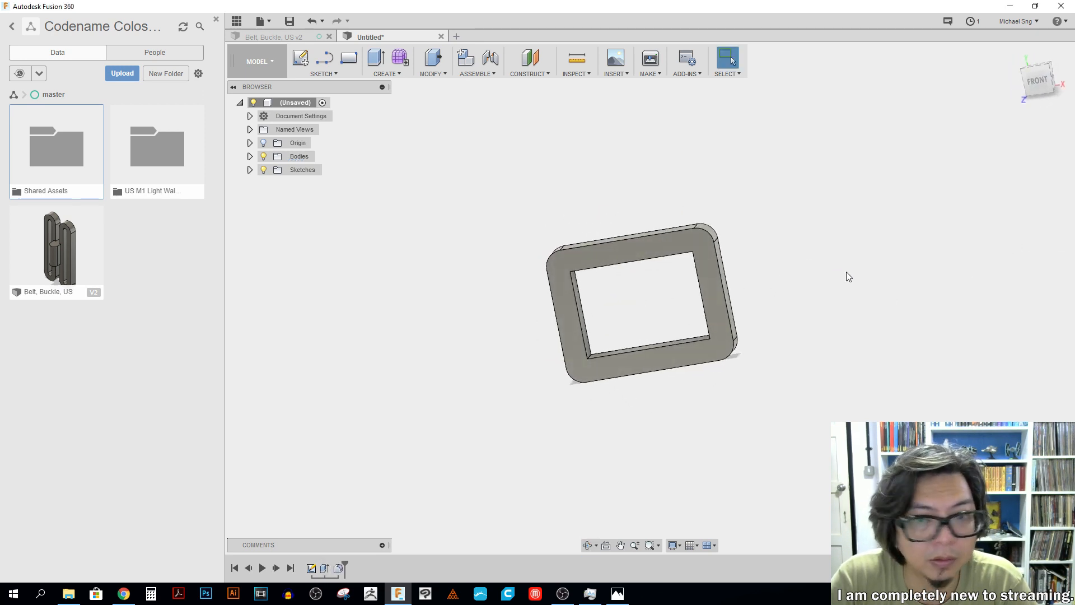
Step: Save the frame design as "Belt, Loop, US" in the master branch of the Codename Colossus project
click(270, 24)
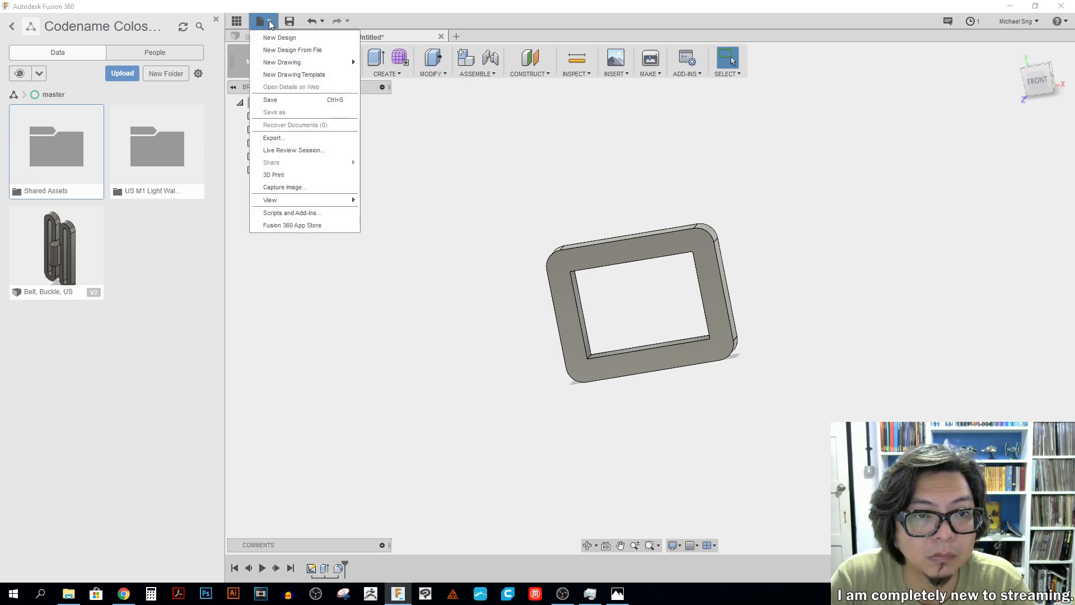
click(284, 99)
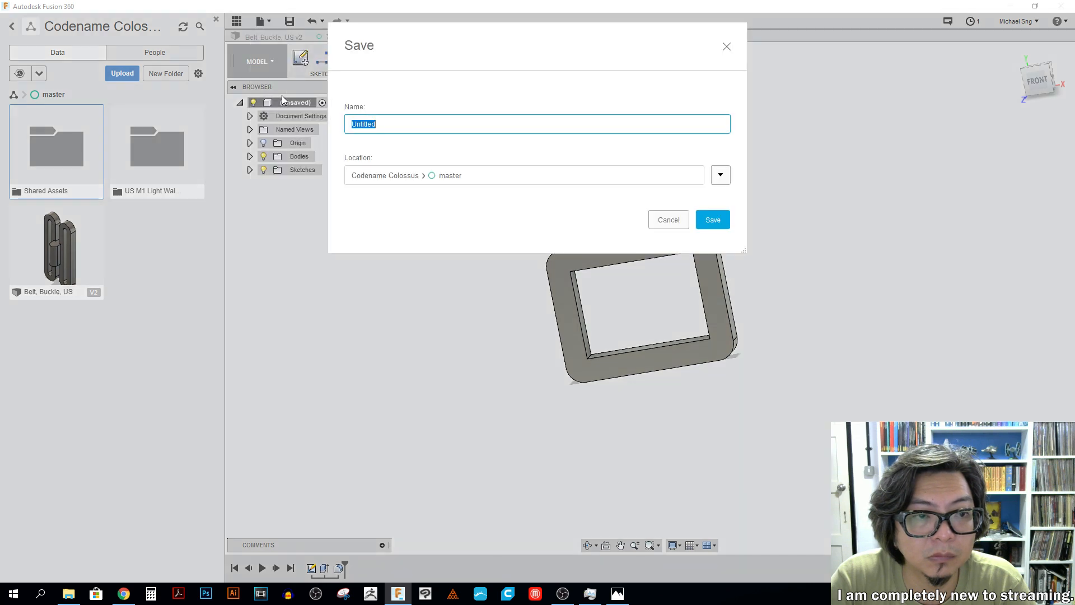
click(456, 130)
drag(454, 126, 340, 125)
text(Belt, Loo)
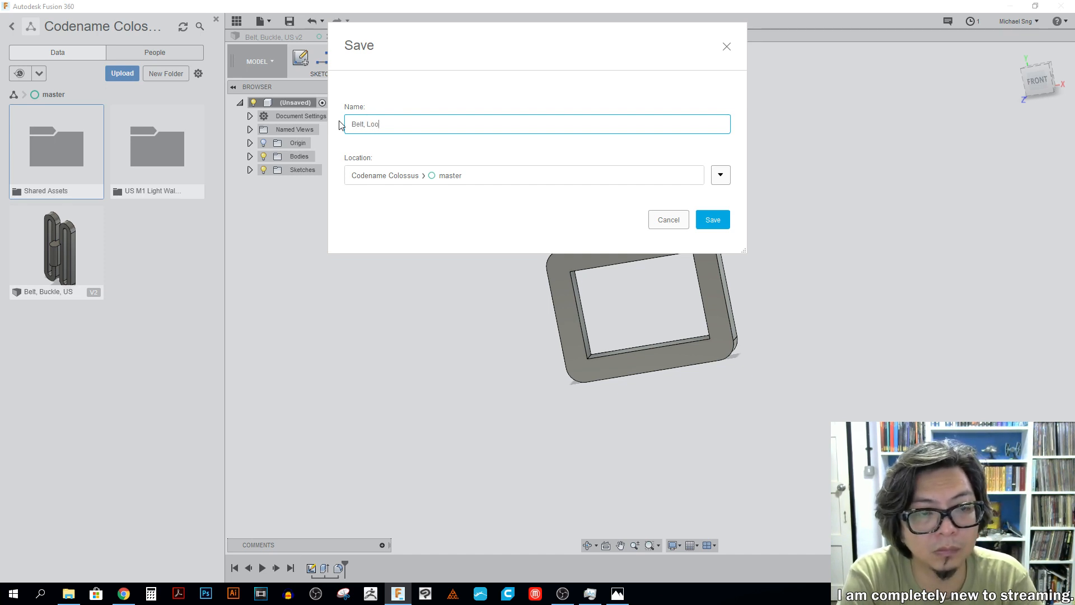
text(p, US)
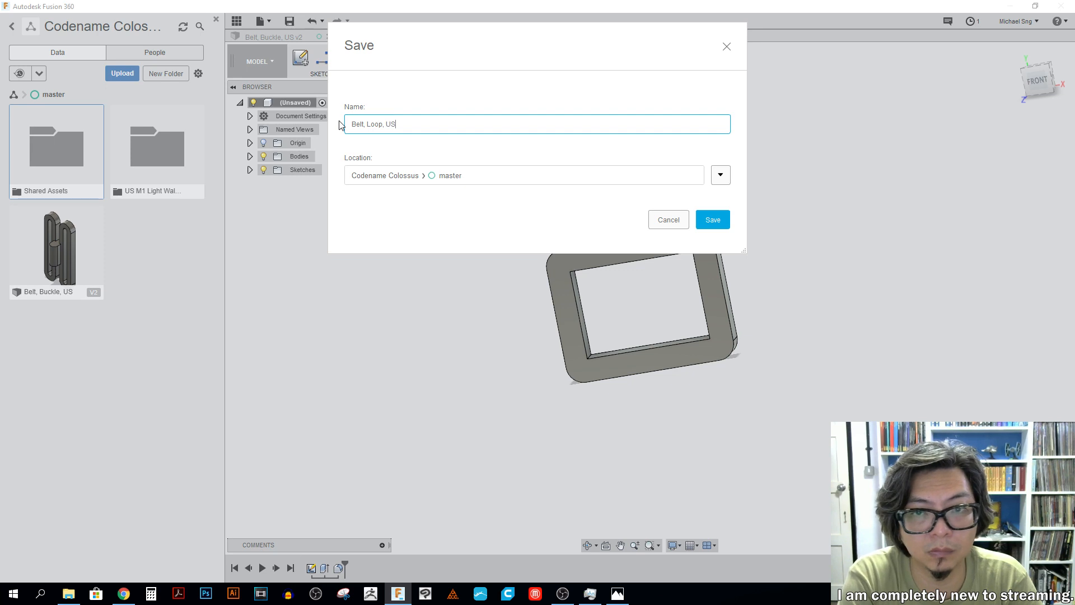
click(712, 219)
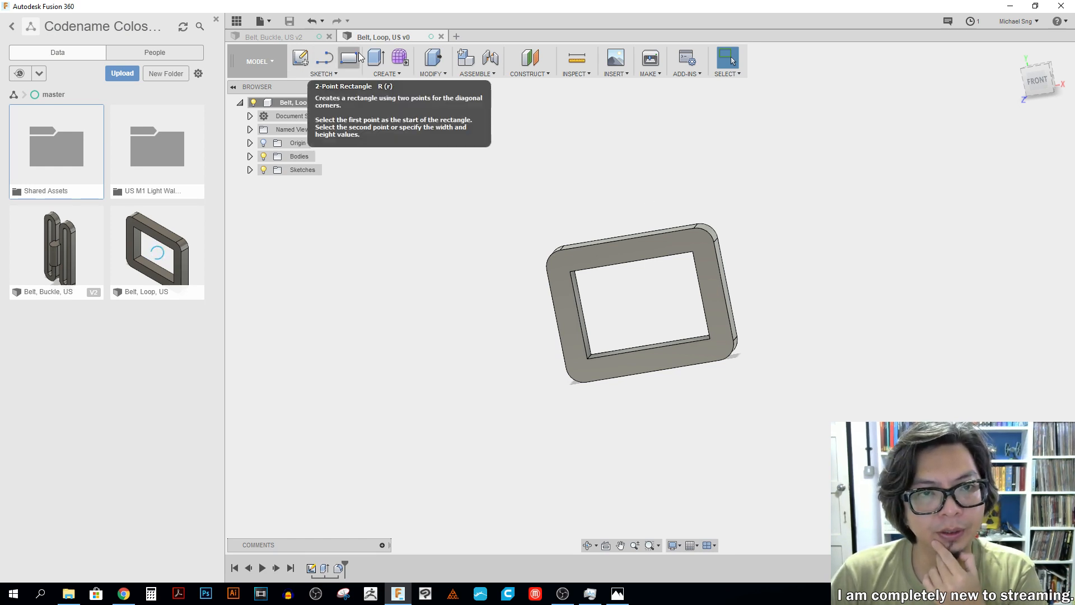
right_click(39, 245)
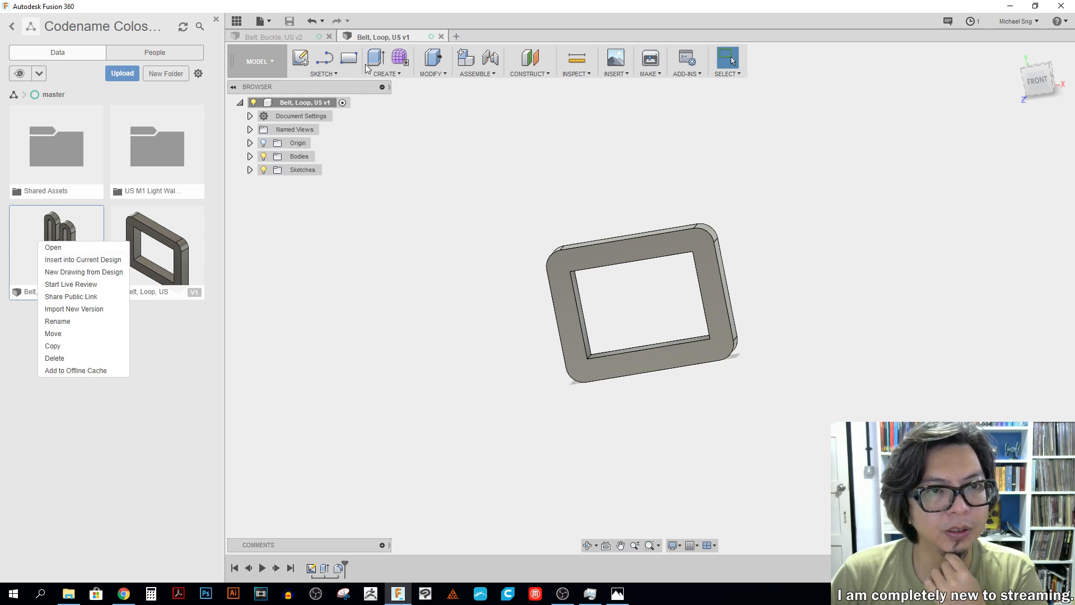
click(268, 25)
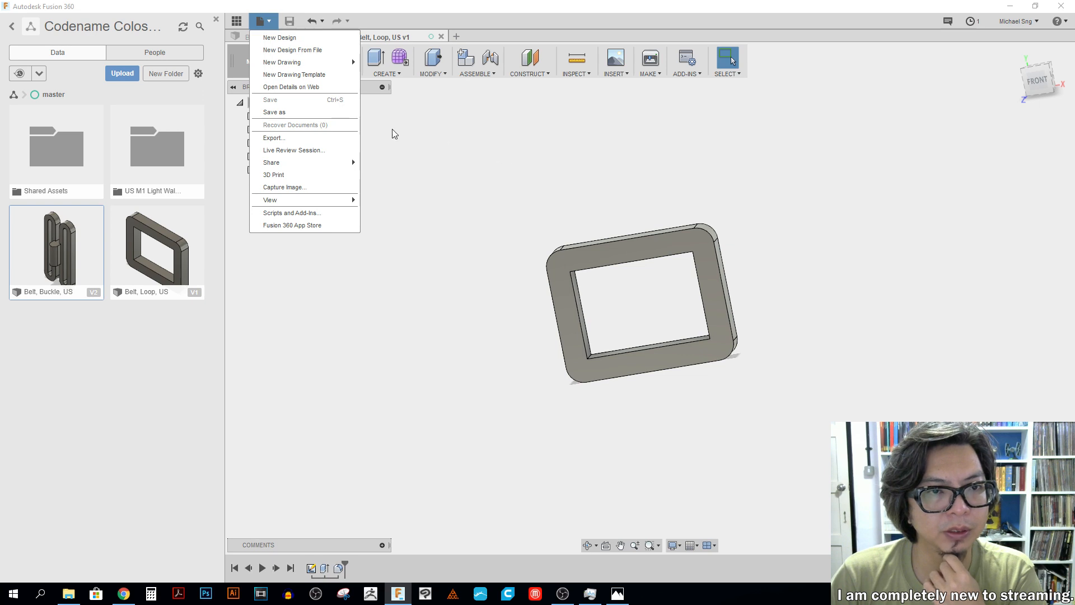
click(313, 112)
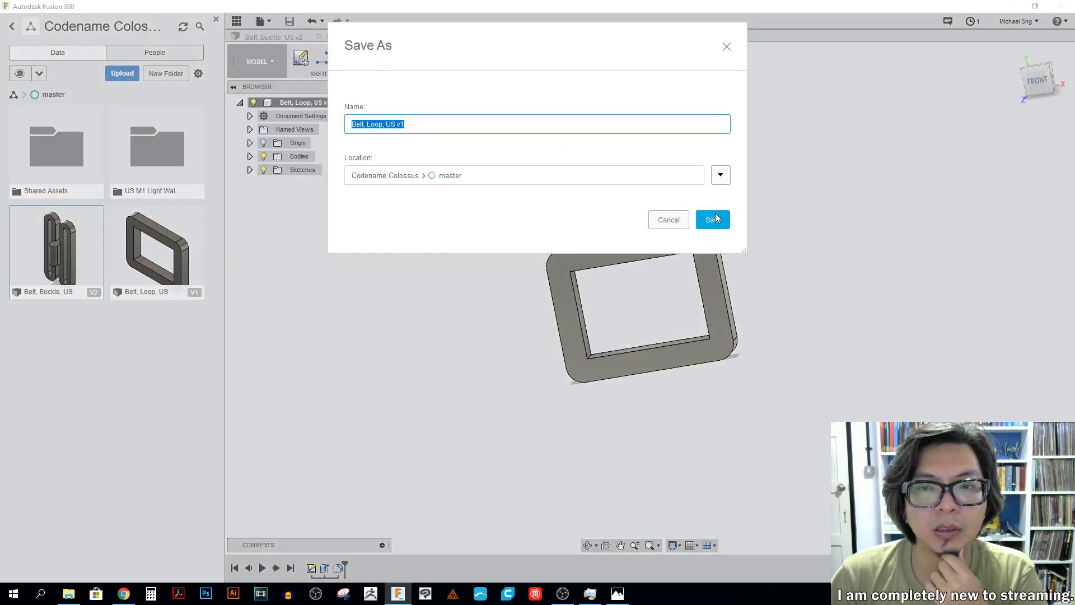
click(672, 219)
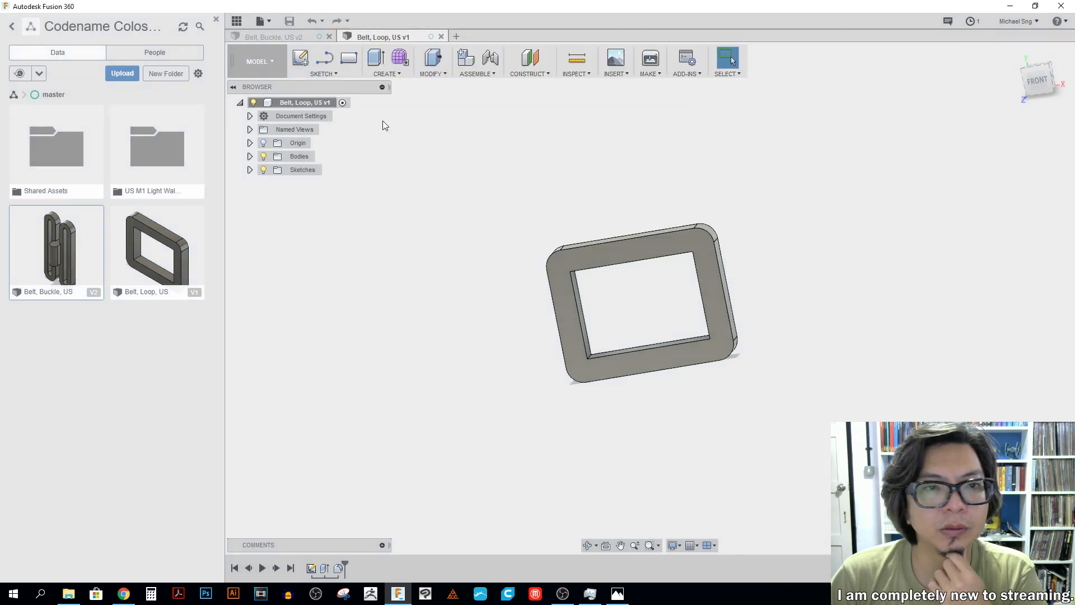
Step: Export the belt loop design to the computer's Fusion360 folder as an IGES file named "Belt, Loop, US v1"
click(274, 23)
click(272, 138)
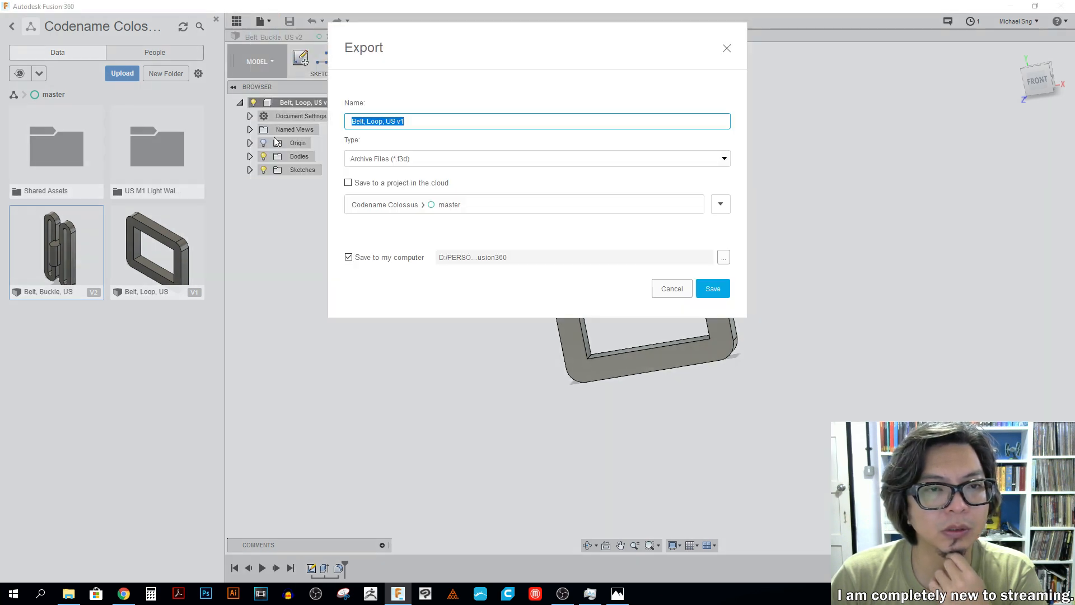
click(724, 160)
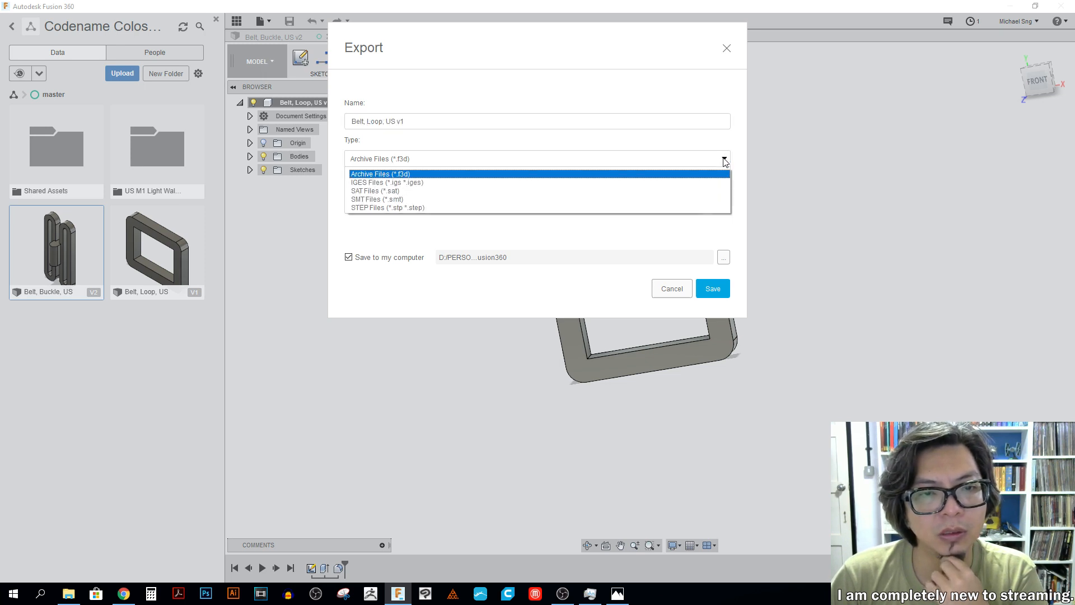
click(699, 184)
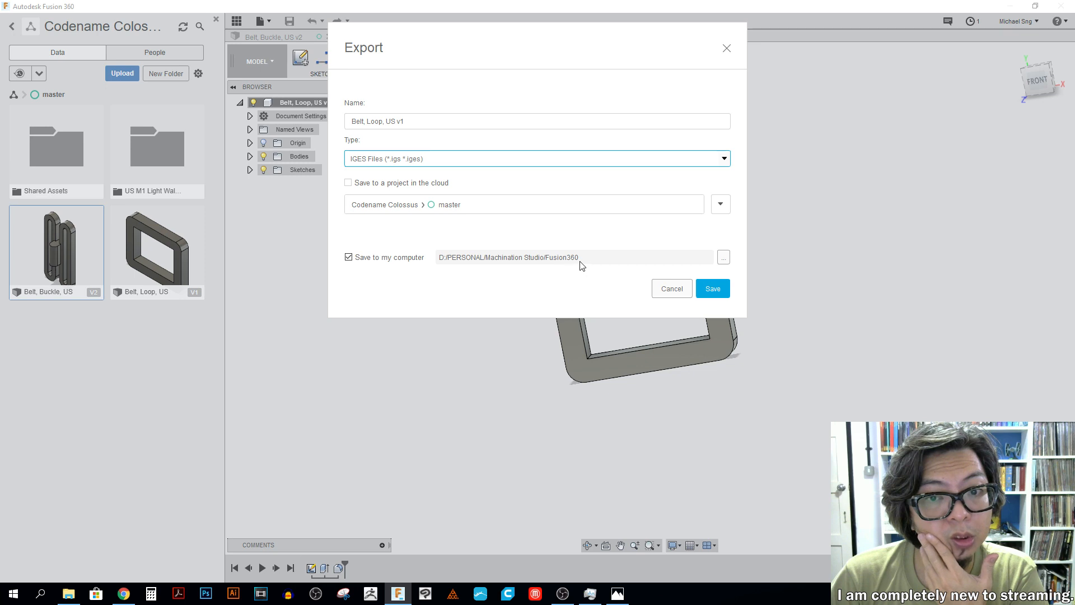
click(714, 292)
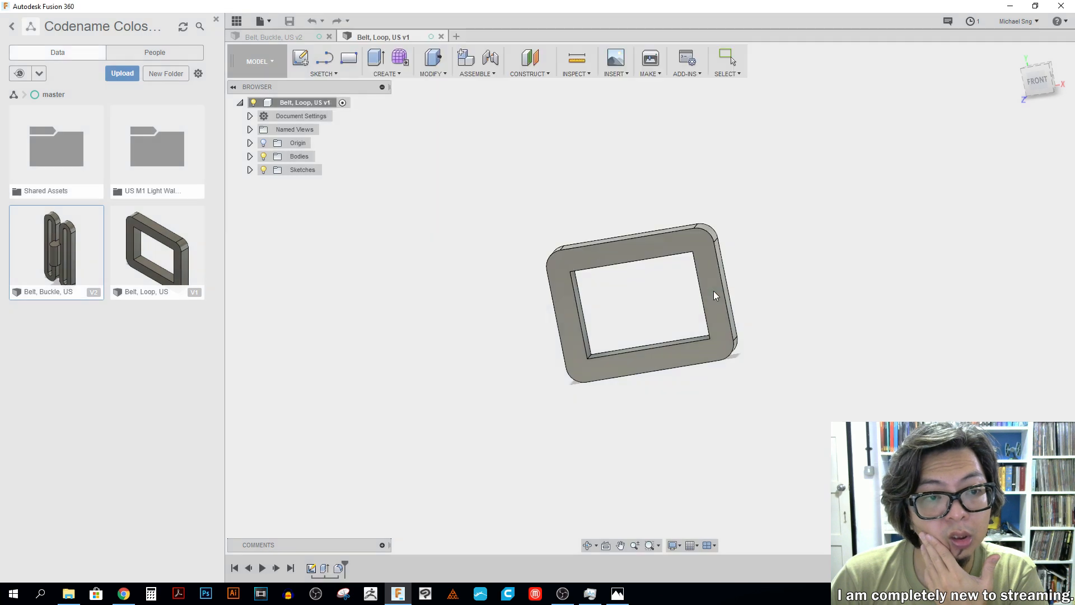
Step: Export the belt buckle design to the computer's Fusion360 folder as an IGES file named "Belt, Buckle, US v2"
click(273, 35)
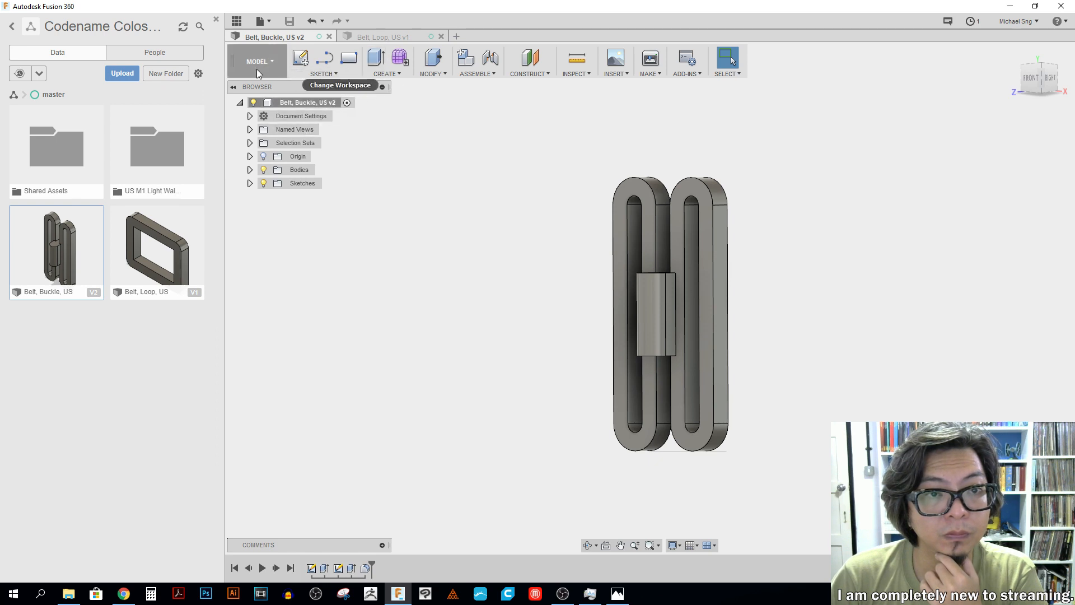
click(264, 22)
click(303, 139)
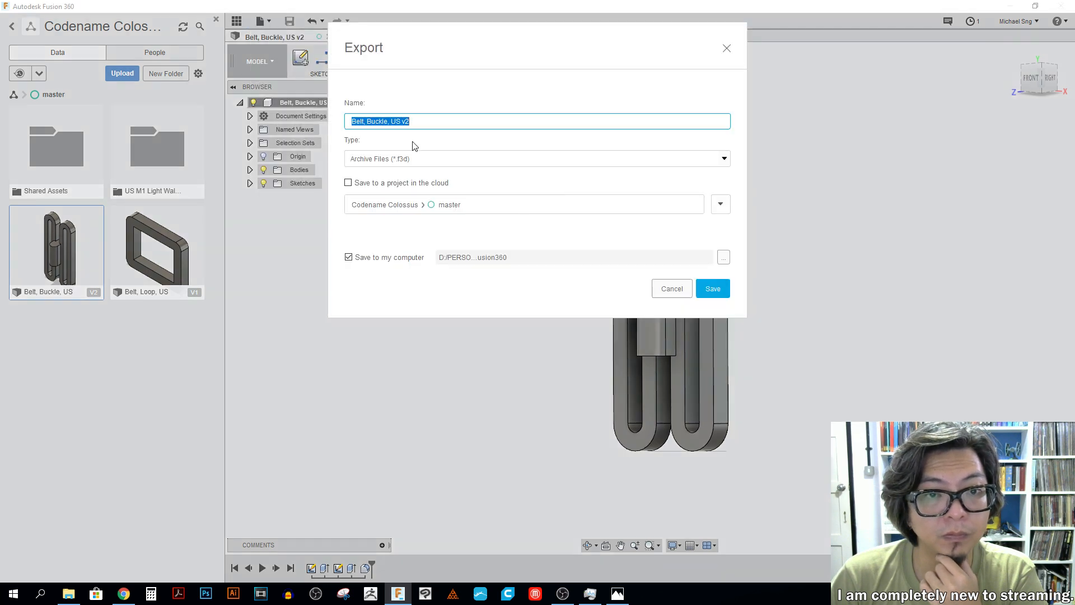
click(713, 155)
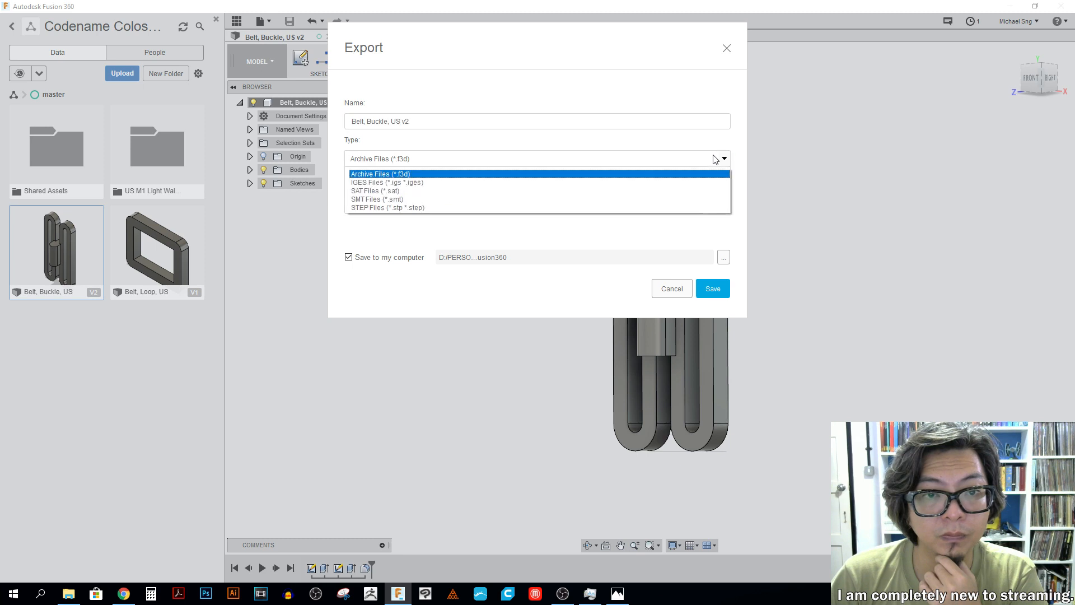
click(692, 185)
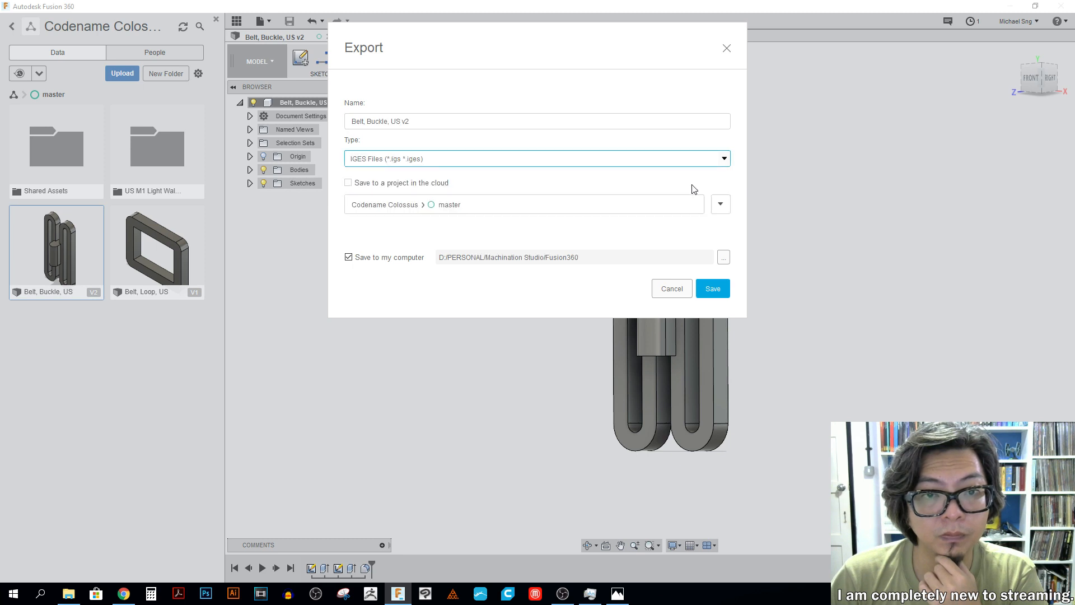
click(707, 289)
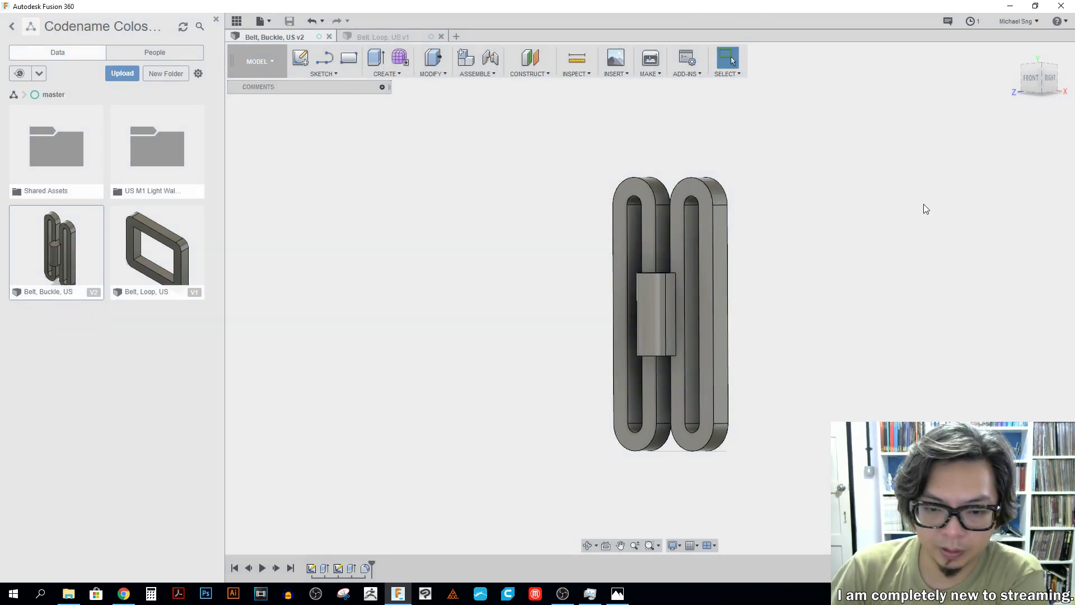
Step: Switch to ZBrush, load the fat-male-figure-uniform1 ZTool from the OneDrive Zbrush folder, and place the figure on the canvas
click(372, 598)
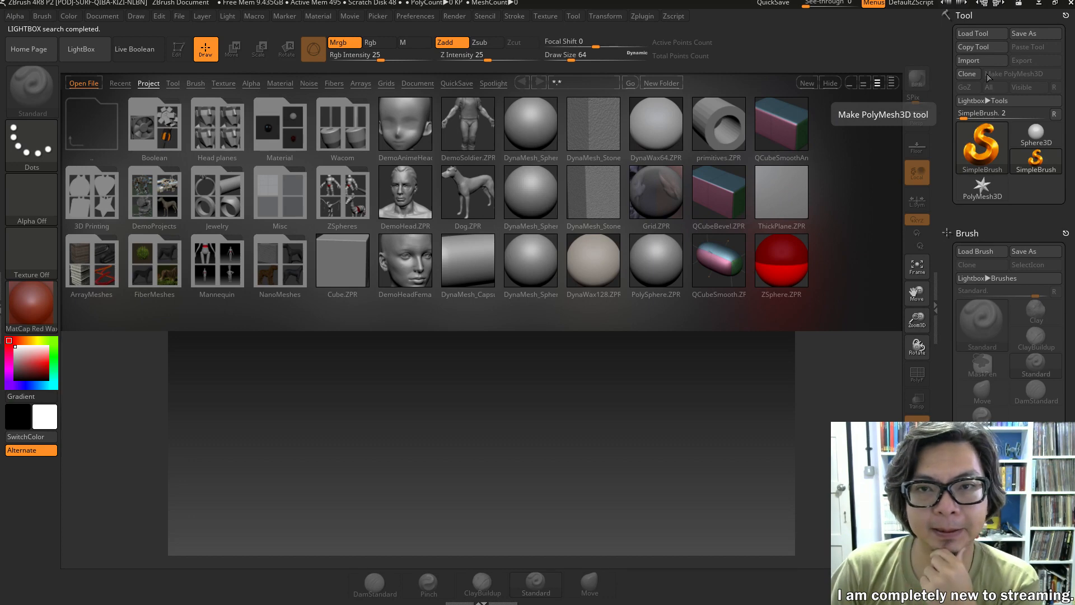
click(983, 35)
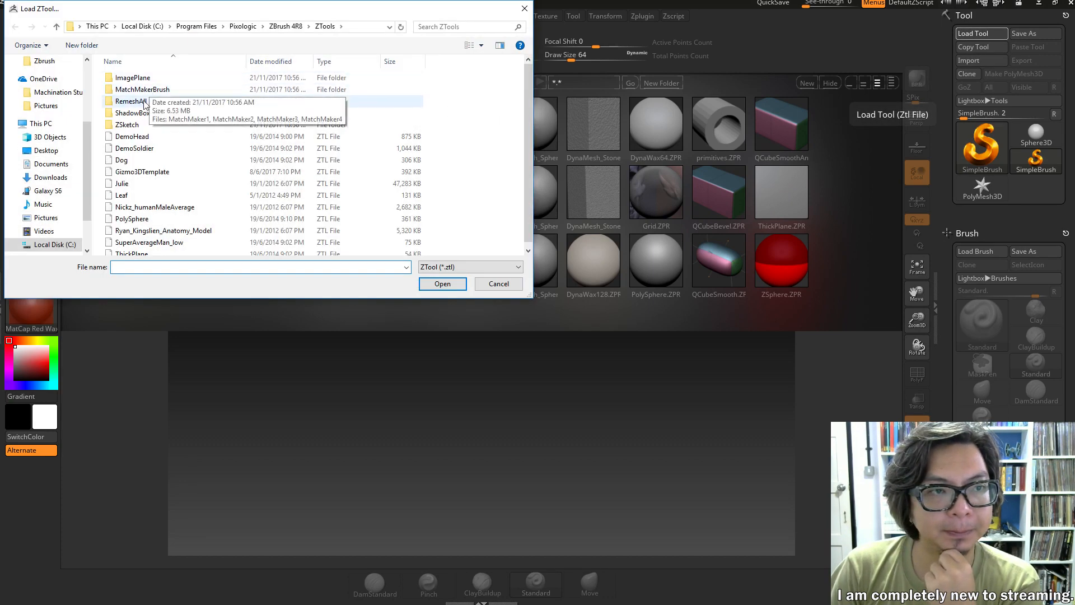
click(77, 92)
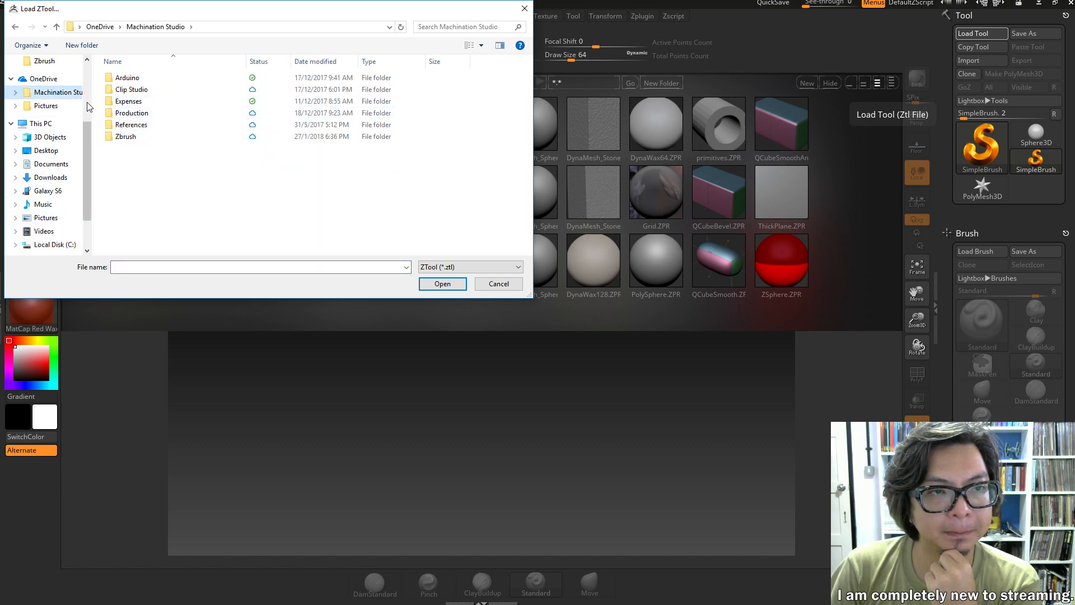
double_click(125, 137)
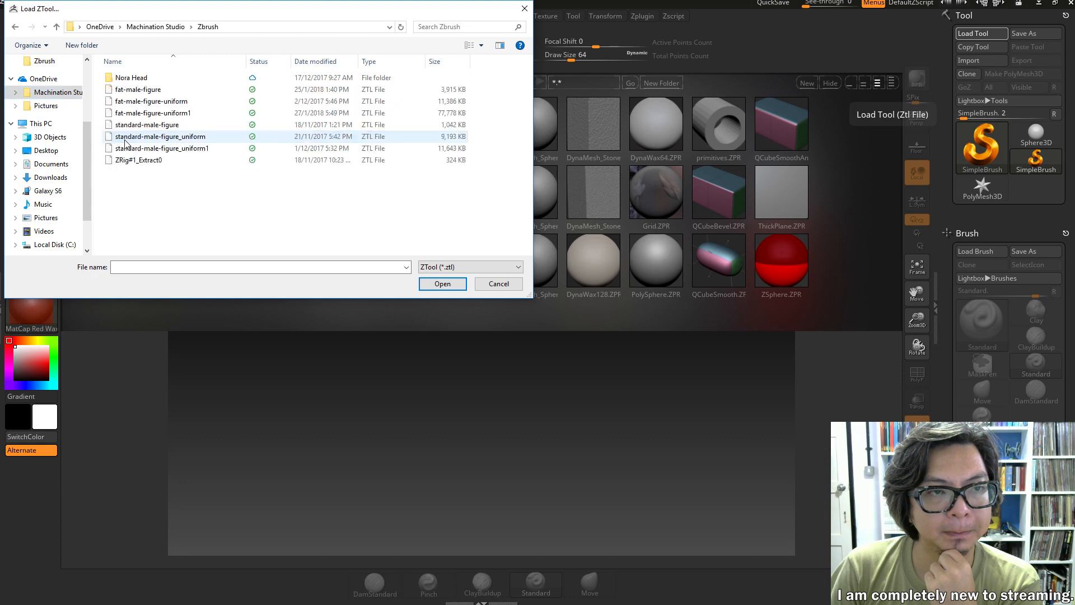
double_click(145, 112)
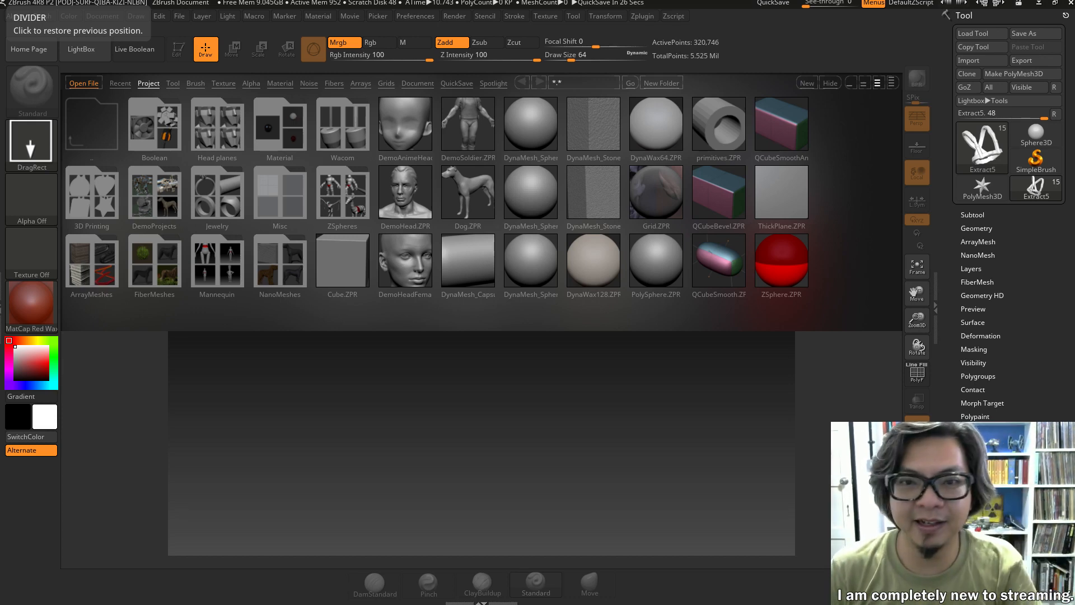
click(831, 80)
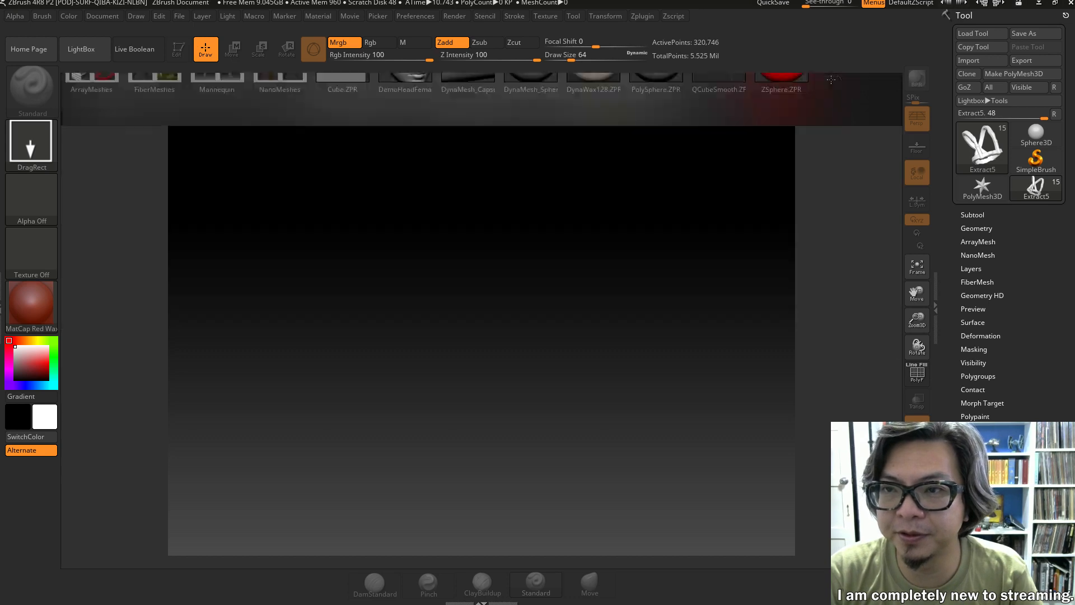
click(971, 33)
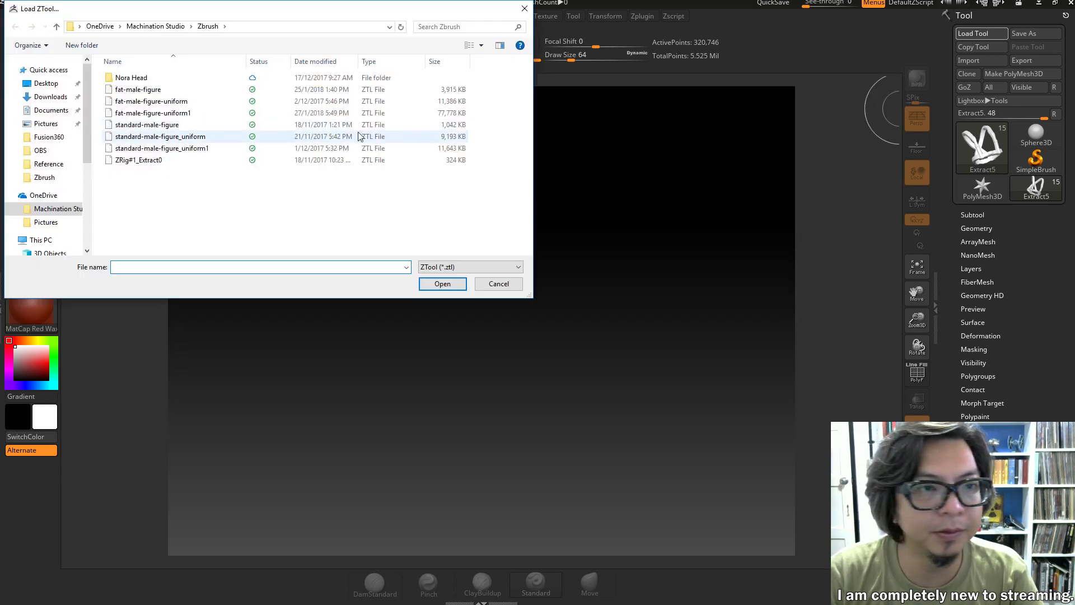
click(499, 283)
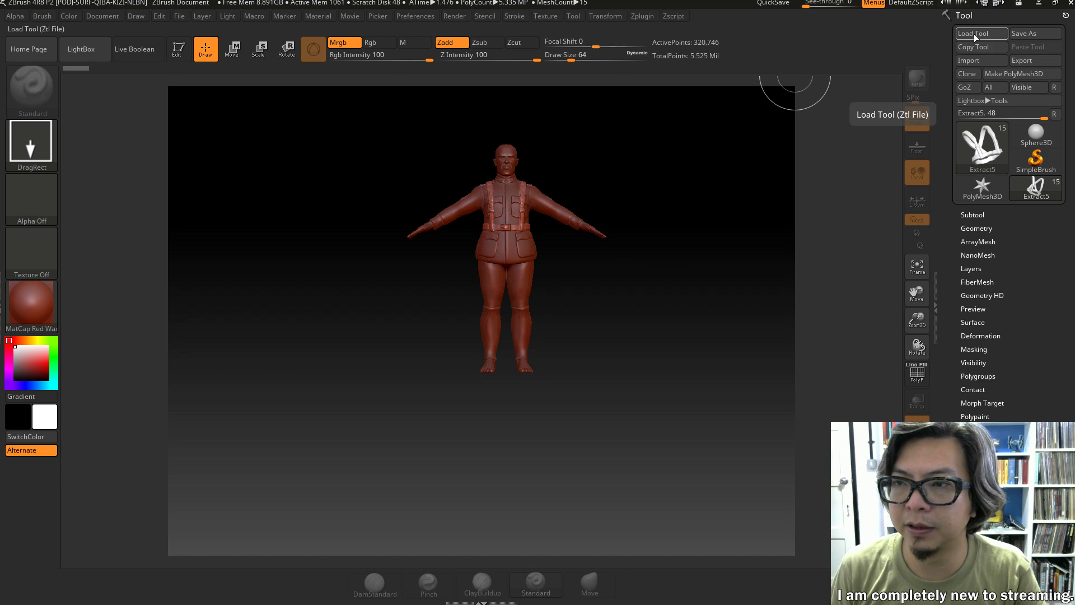
Step: Try to import an exported belt part from the Fusion360 folder into ZBrush, checking the importable 3D file formats
click(969, 62)
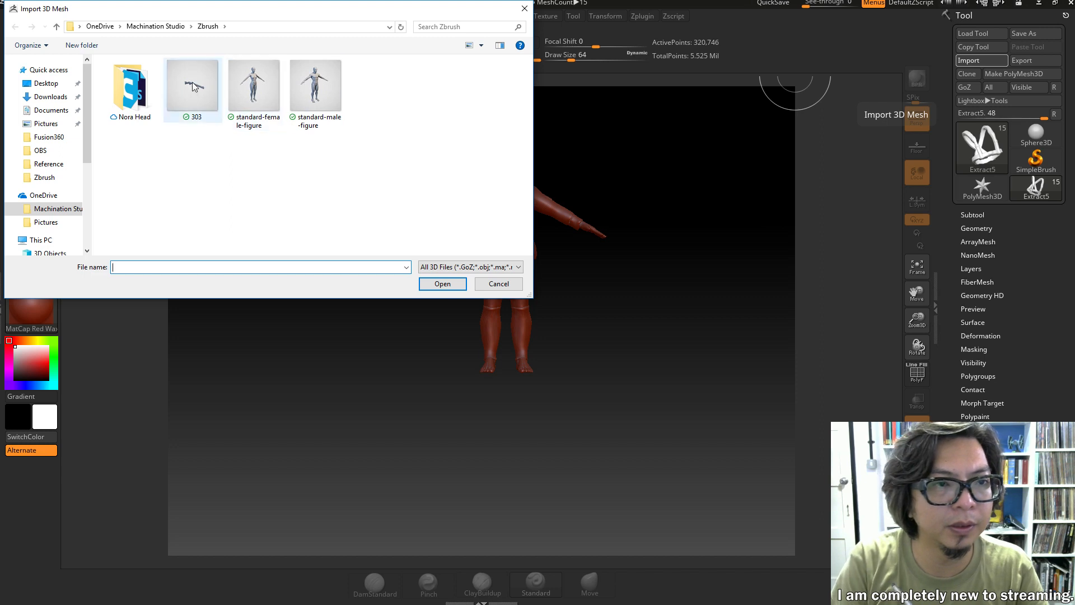
click(60, 139)
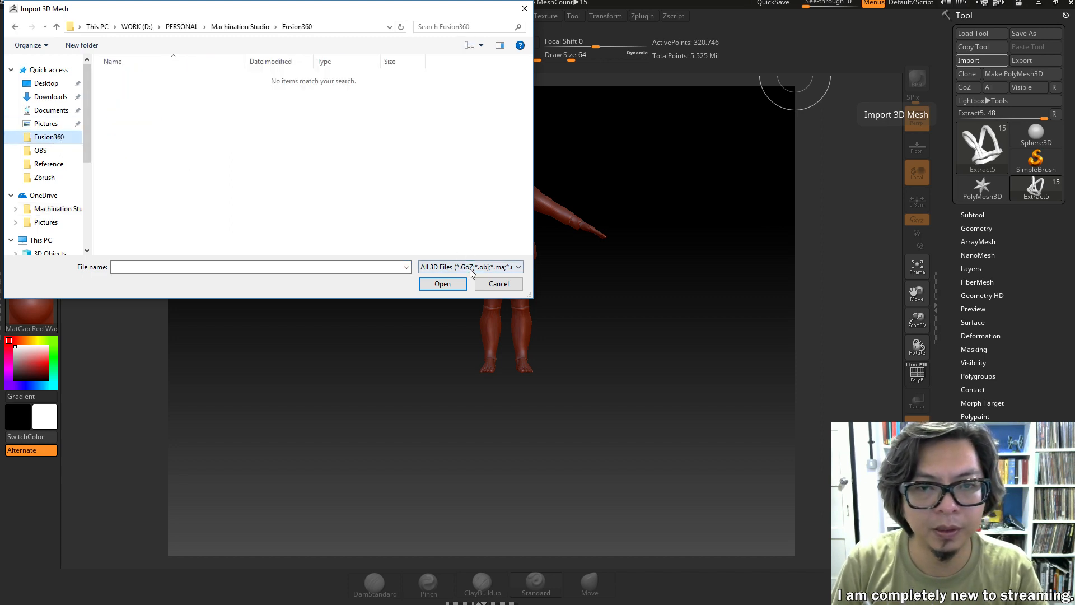
click(521, 267)
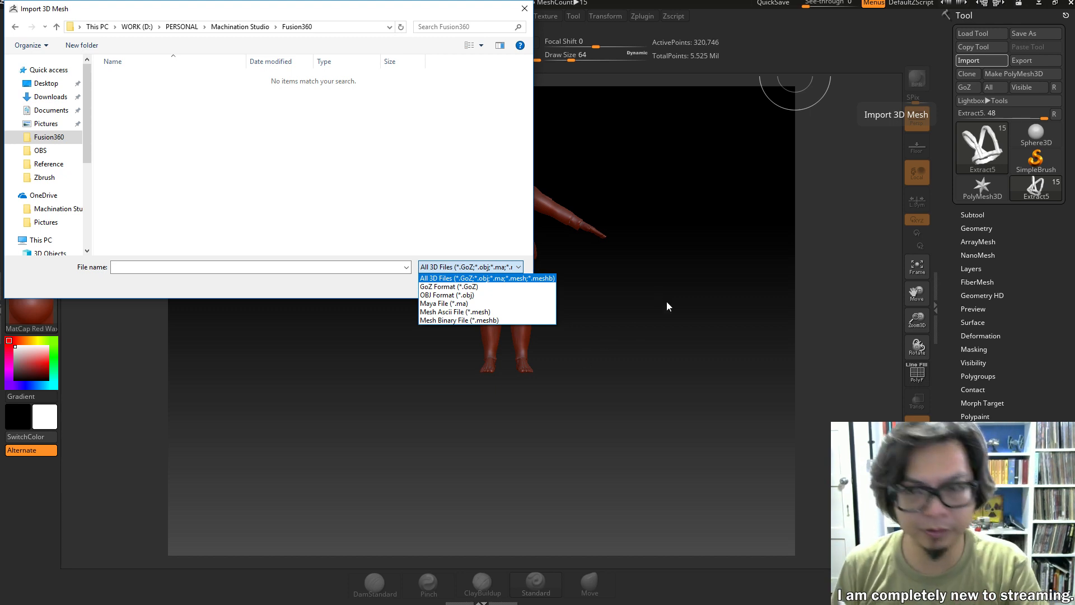
click(524, 8)
click(524, 8)
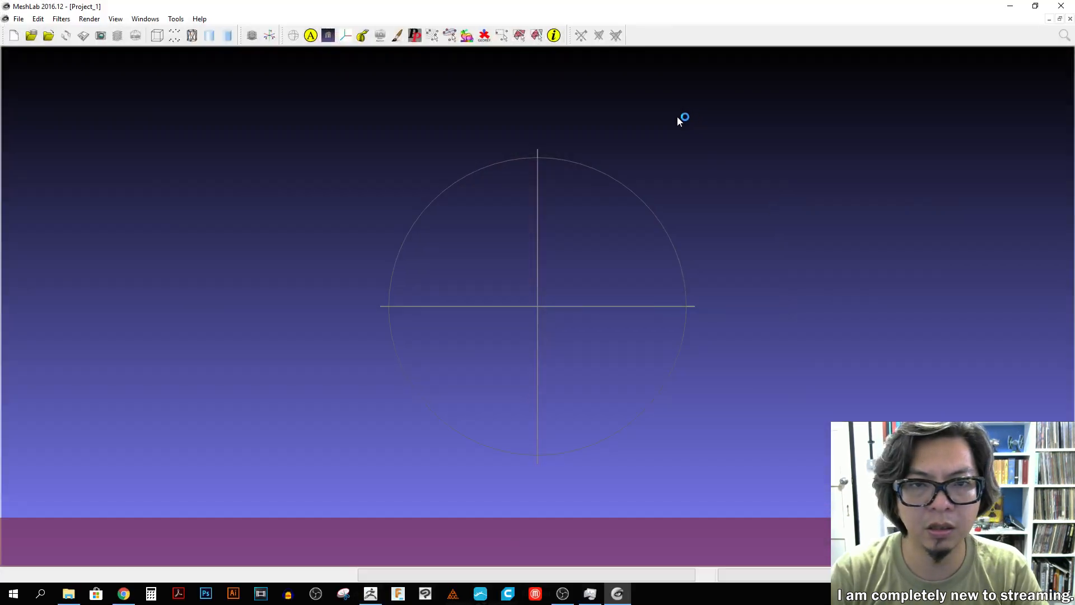
Step: In MeshLab, start a mesh import and look through the Fusion360 folder for the exported belt files
click(19, 19)
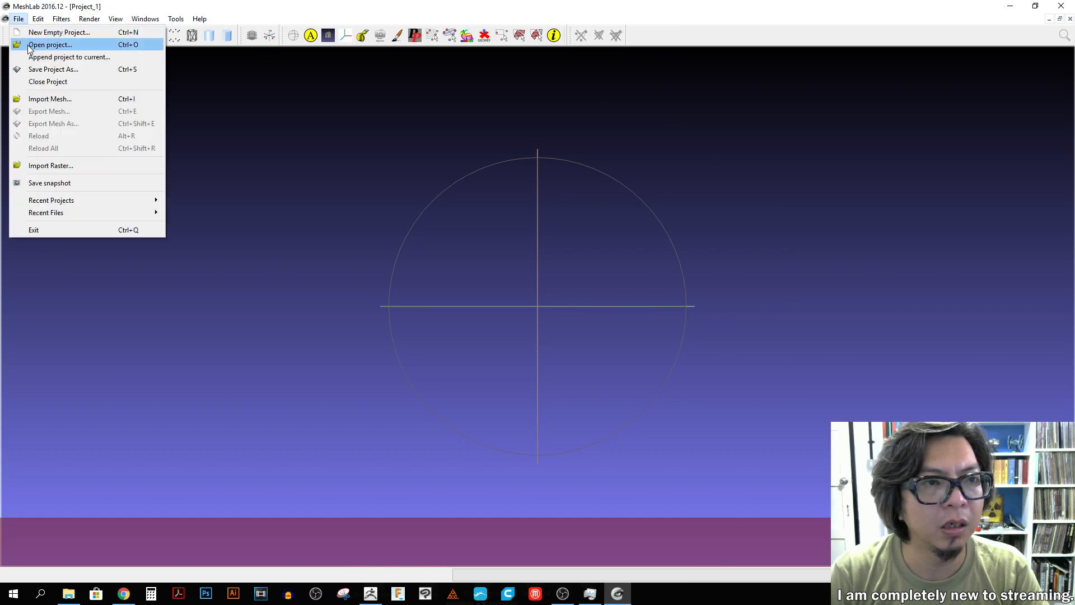
click(46, 99)
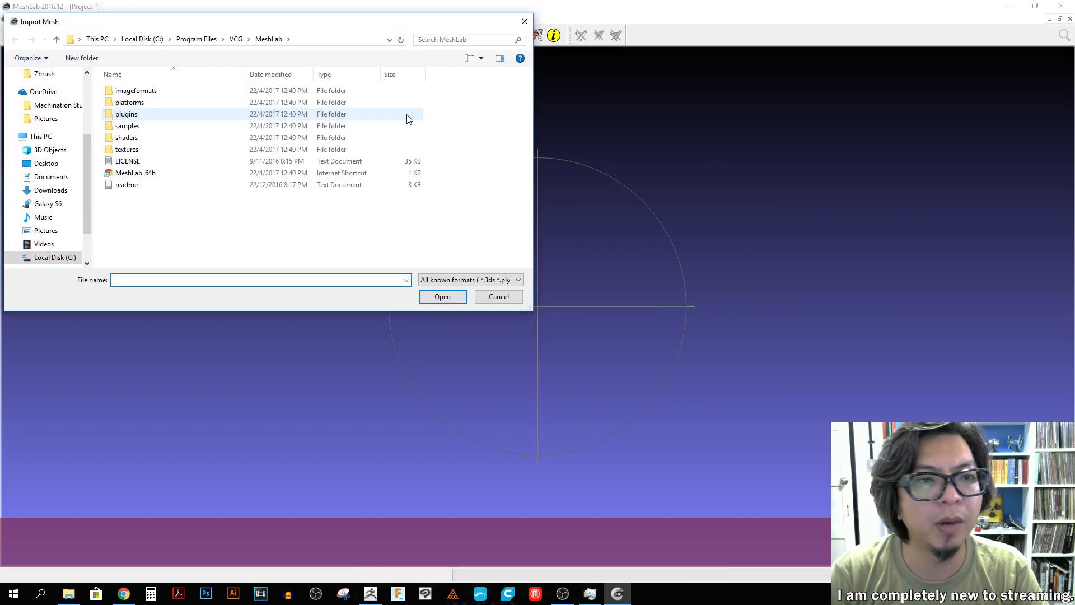
scroll(90, 100, up, 3)
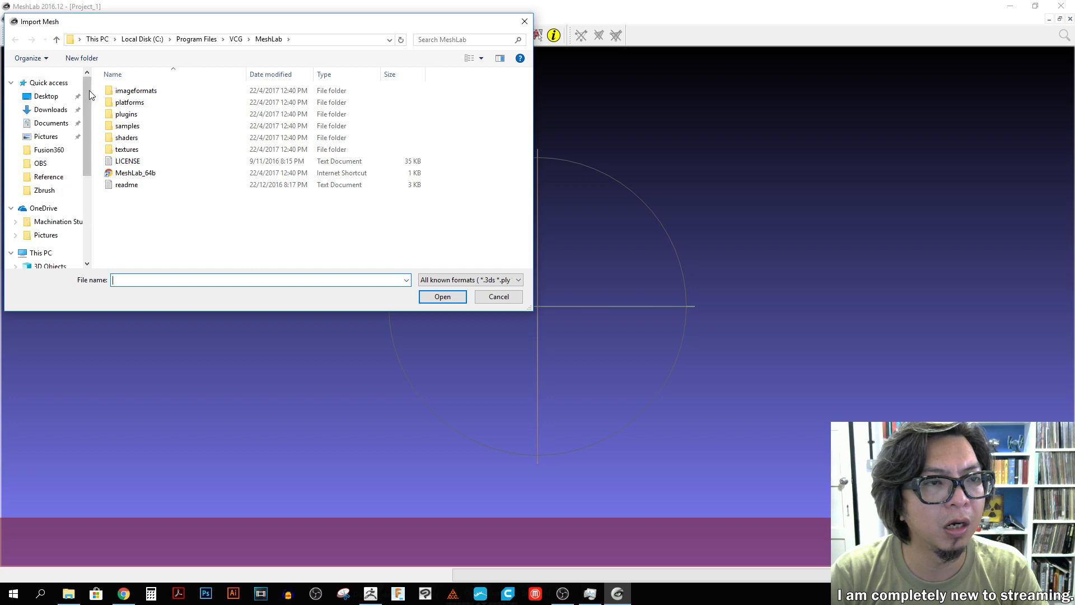
click(56, 149)
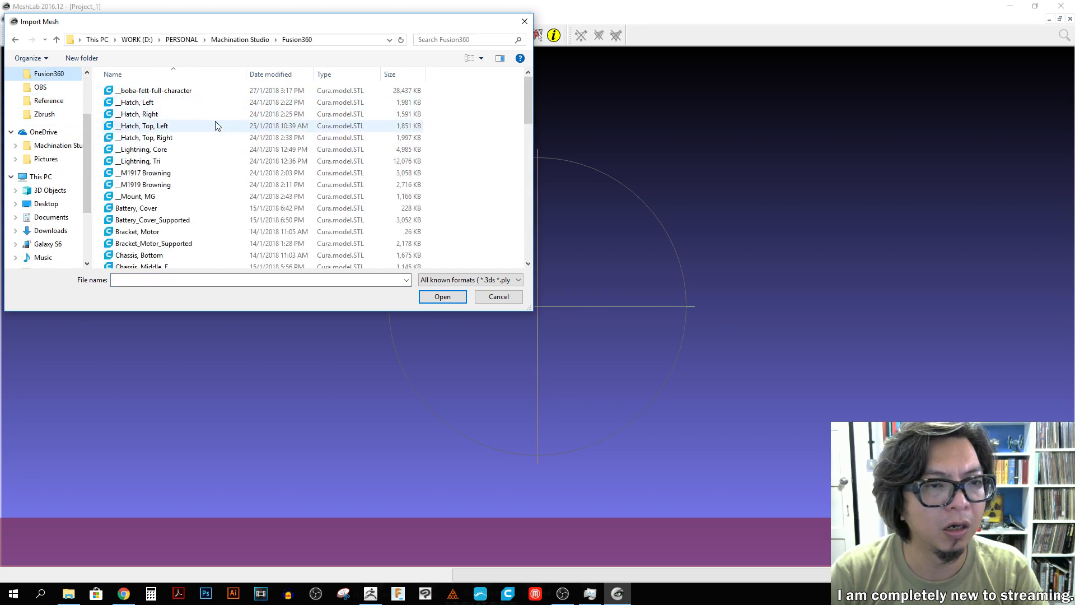
drag(526, 90, 533, 264)
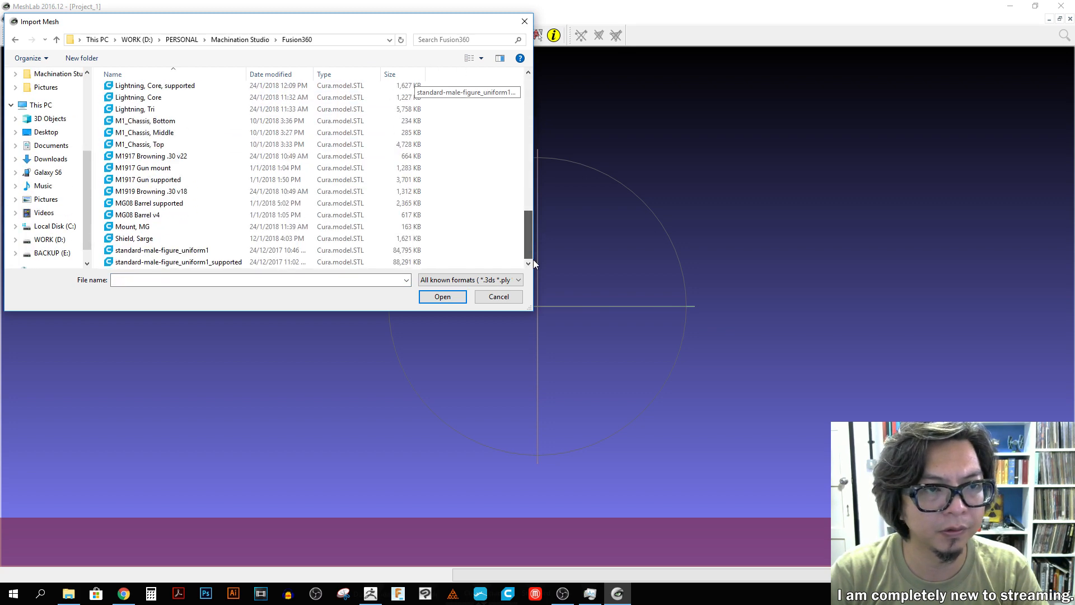
mouse_move(521, 221)
mouse_down()
mouse_move(533, 84)
mouse_move(526, 216)
mouse_up()
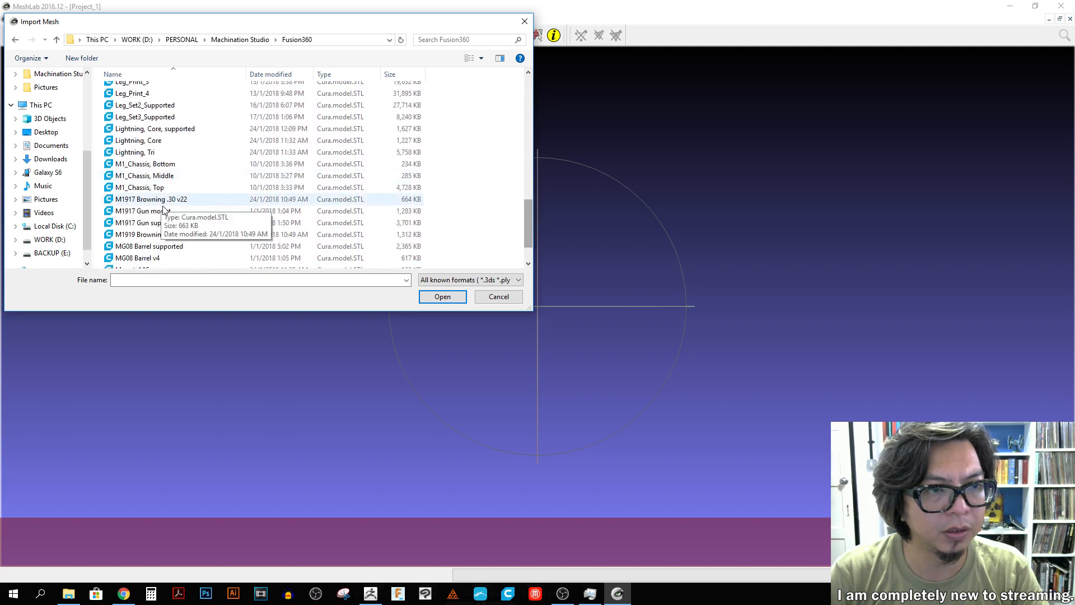
Step: Browse from WORK (D:) back to the Fusion360 folder, check MeshLab's supported mesh formats, and leave the import
click(49, 239)
double_click(153, 174)
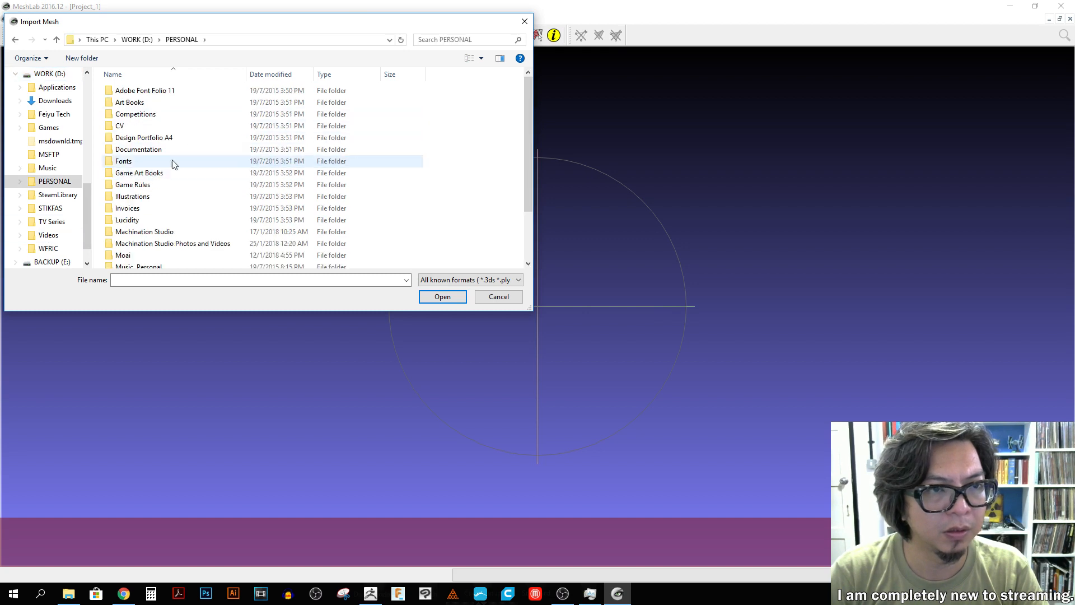
double_click(168, 231)
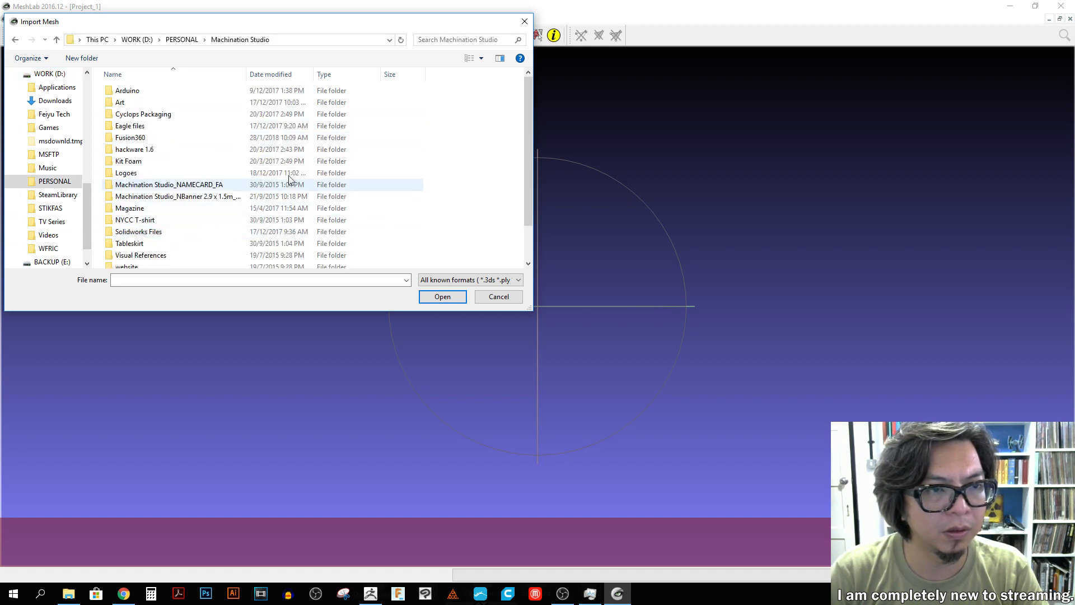
double_click(182, 138)
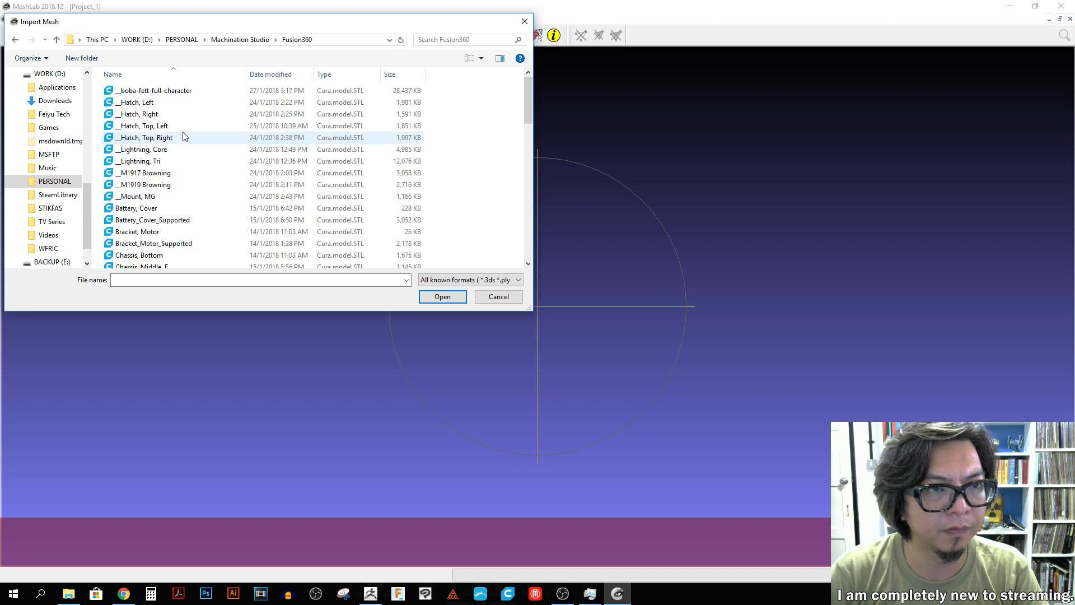
drag(529, 89, 527, 248)
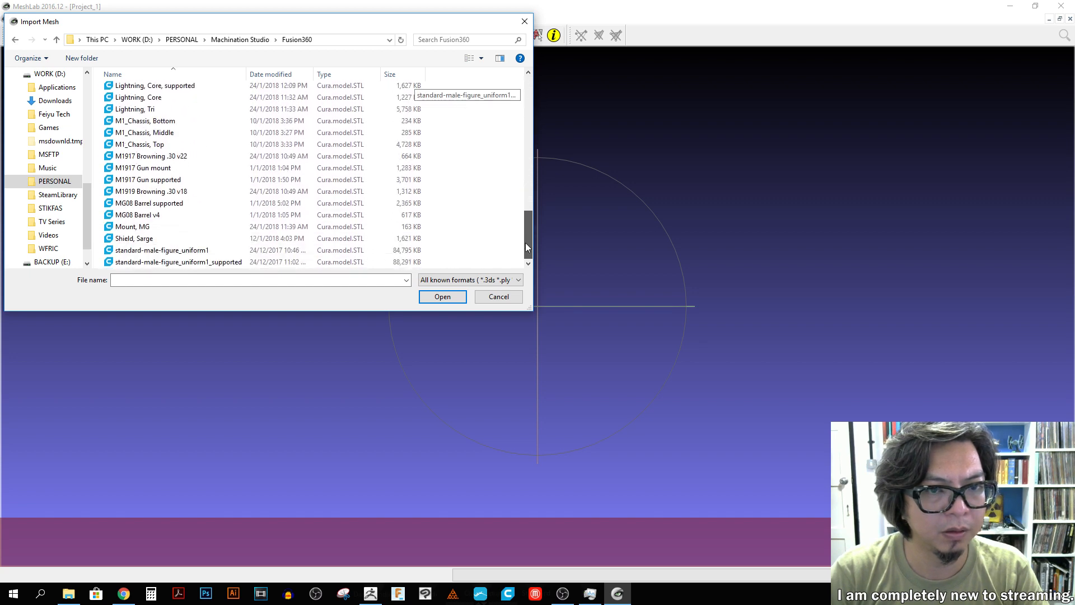
click(504, 280)
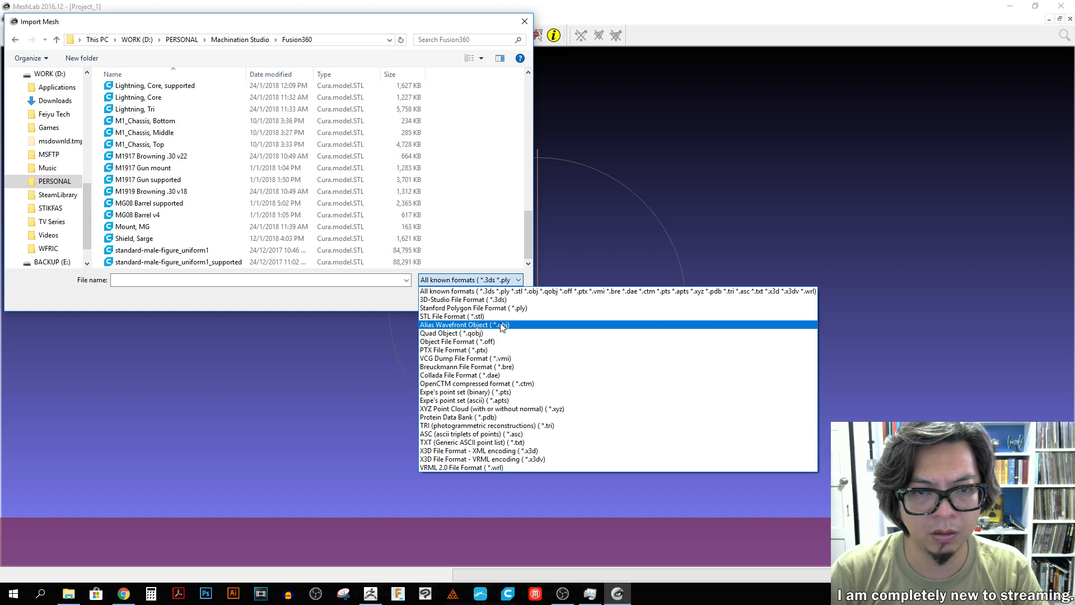
click(471, 153)
mouse_move(528, 224)
mouse_down()
mouse_move(530, 146)
mouse_move(529, 223)
mouse_up()
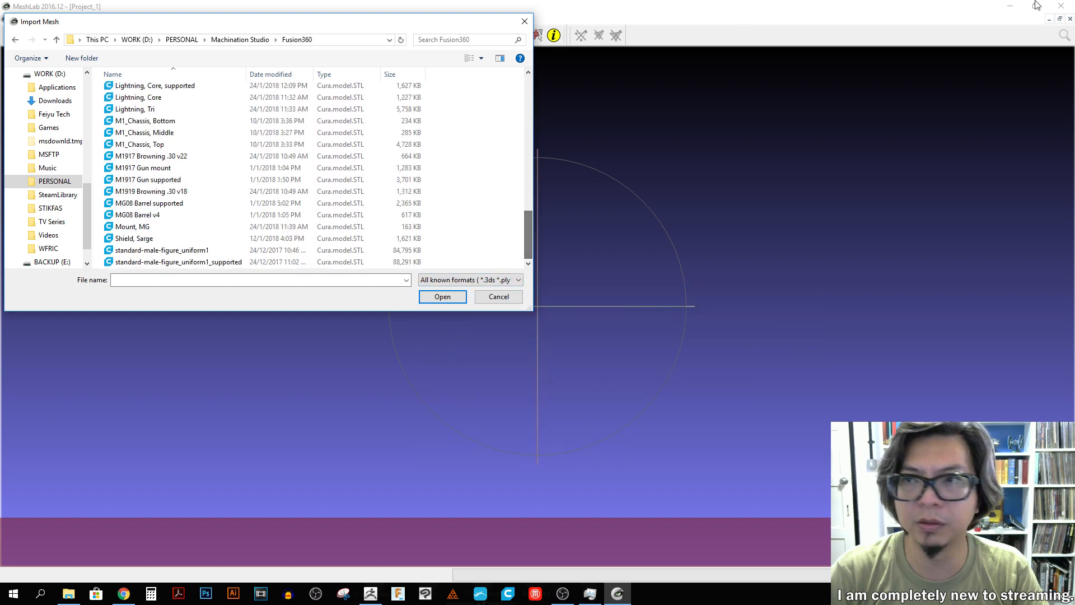
click(525, 22)
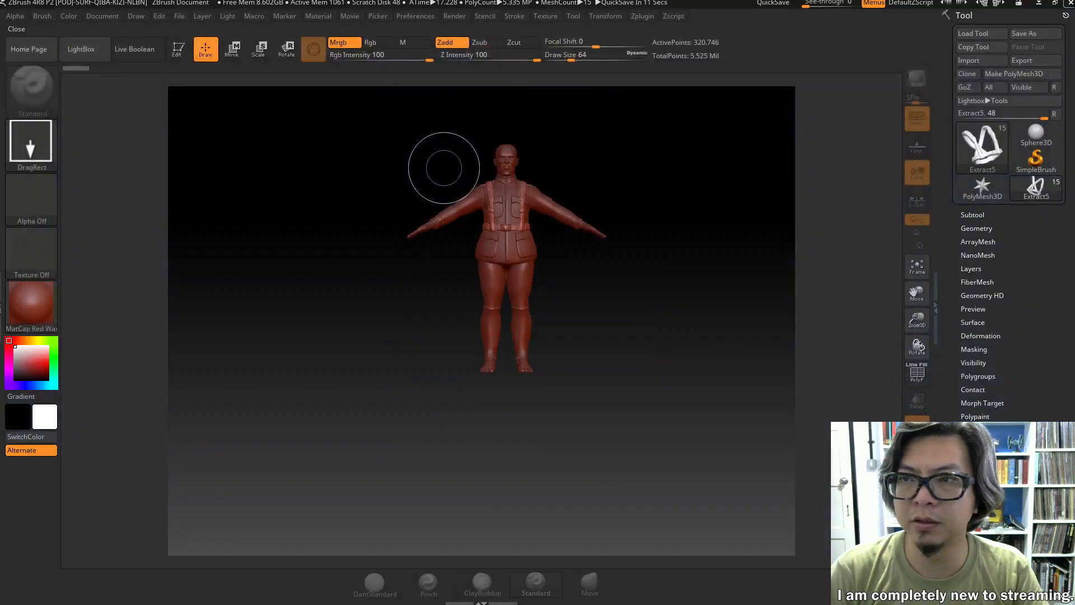
Step: Quit ZBrush and reopen the "Belt, Buckle, US" design in Fusion 360
click(1071, 4)
click(556, 337)
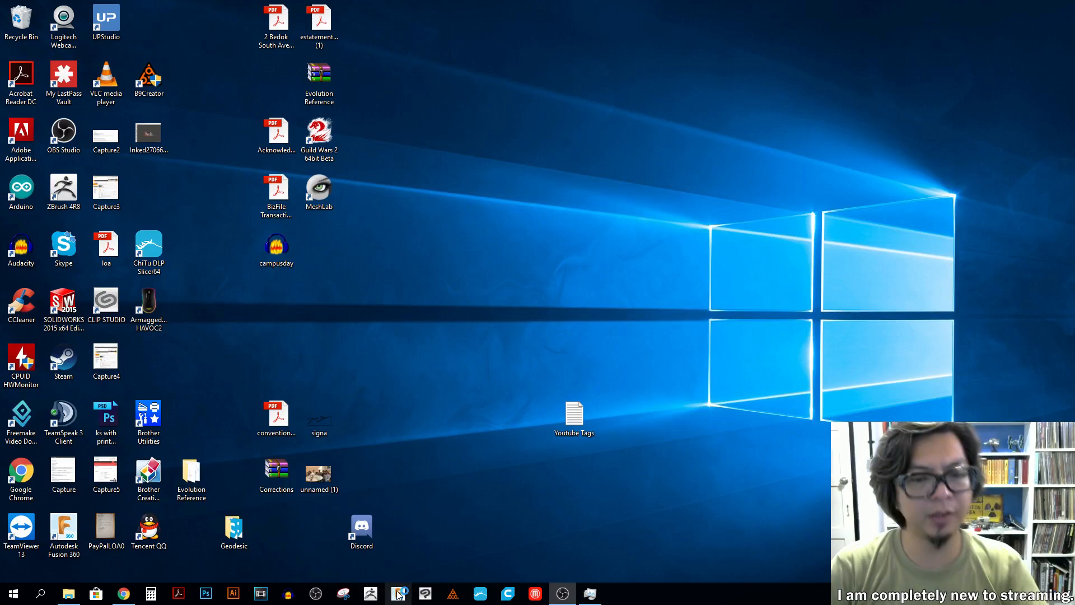
click(397, 594)
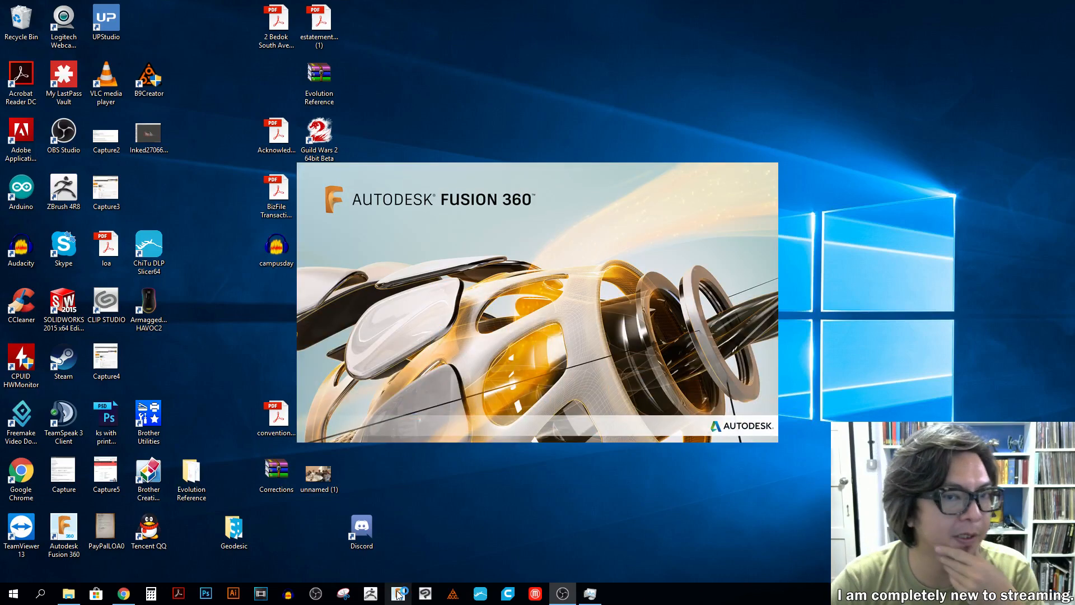
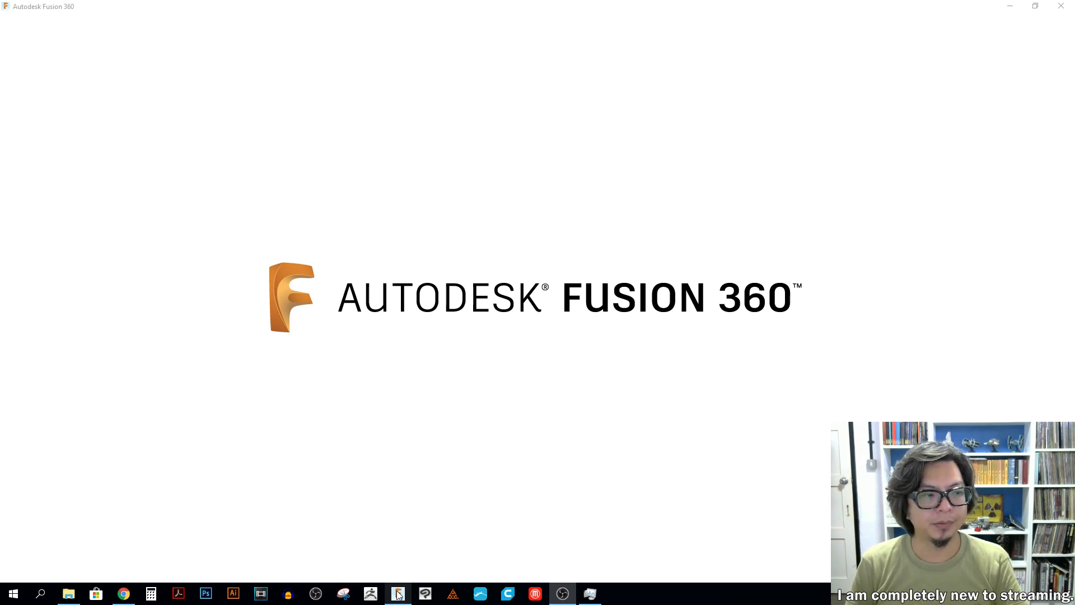
click(398, 595)
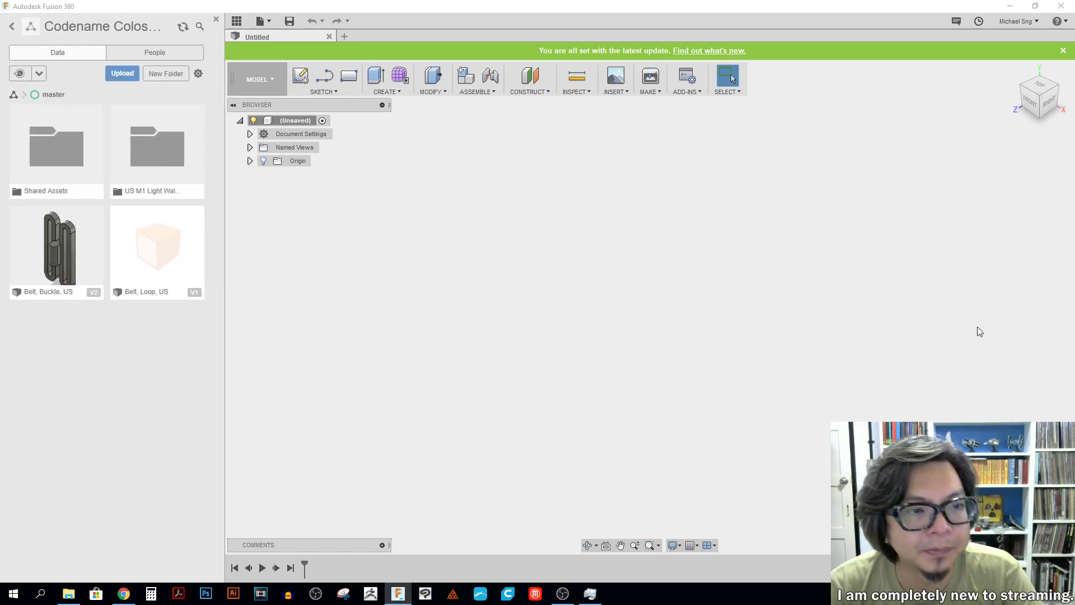
double_click(56, 249)
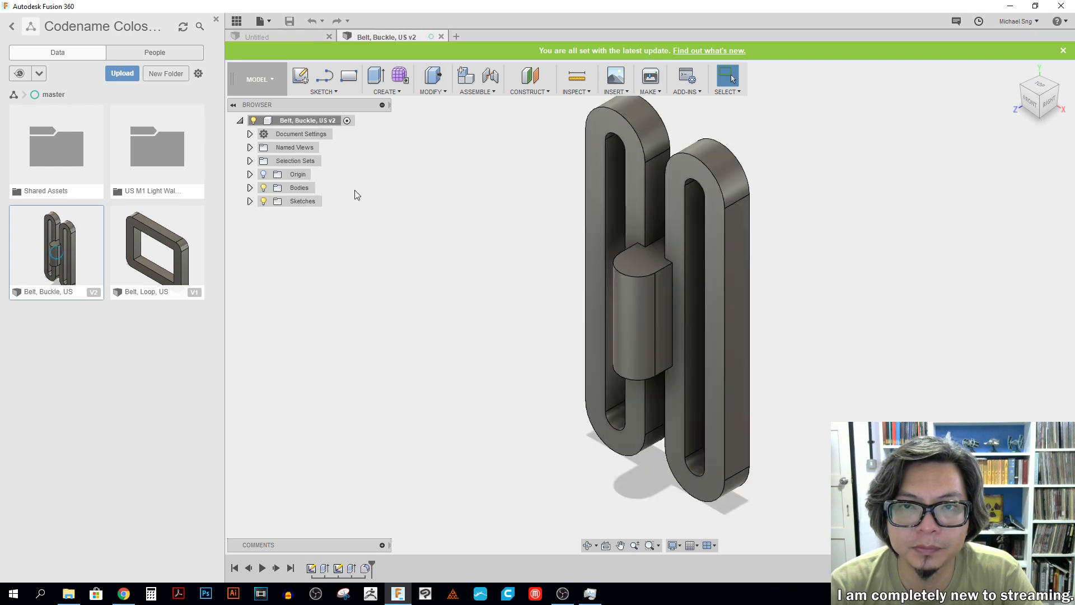
Step: Save the belt buckle design as a binary STL with High refinement in the Fusion360 folder, named Belt, Buckle, US v2
click(261, 22)
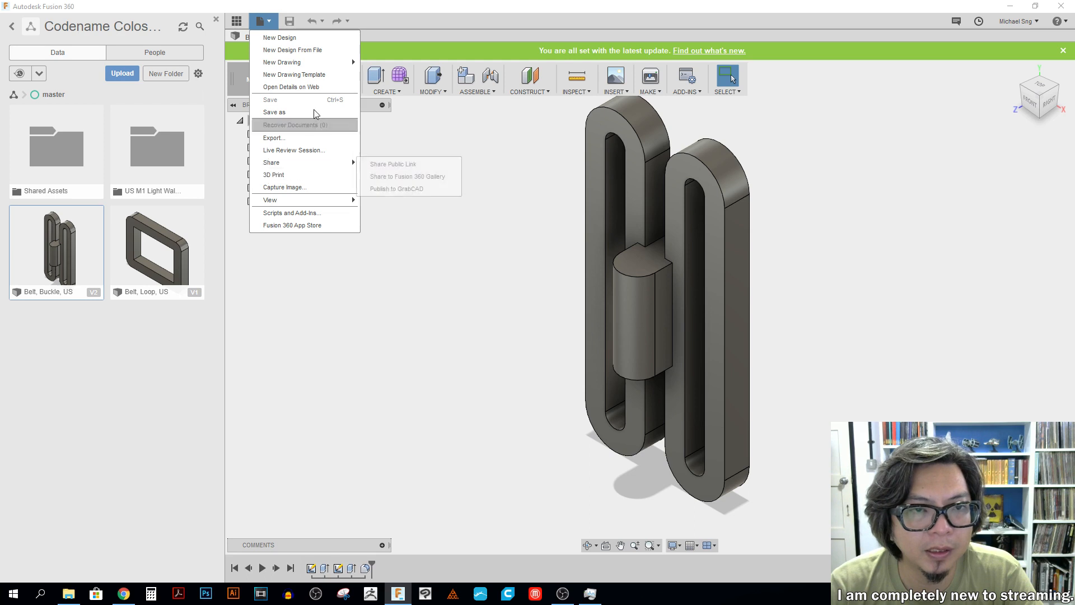
click(348, 245)
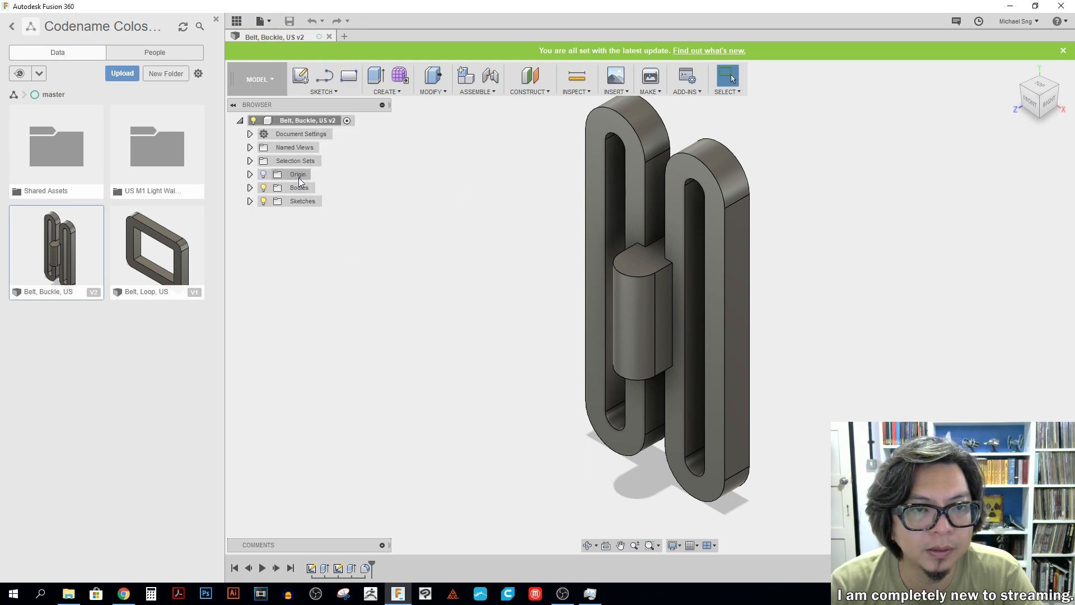
right_click(308, 119)
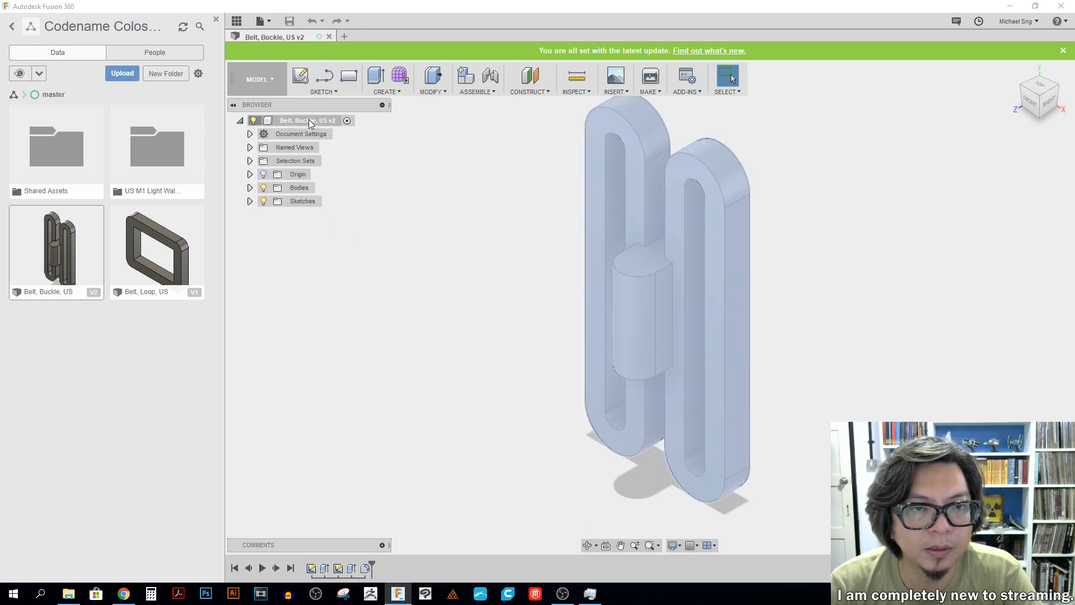
click(344, 260)
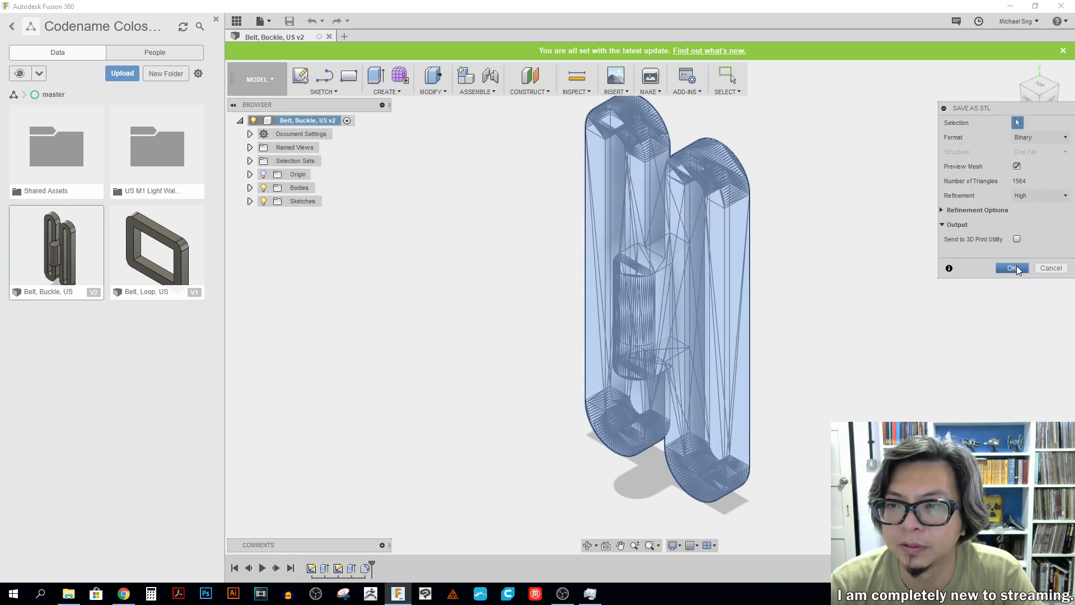
click(1014, 268)
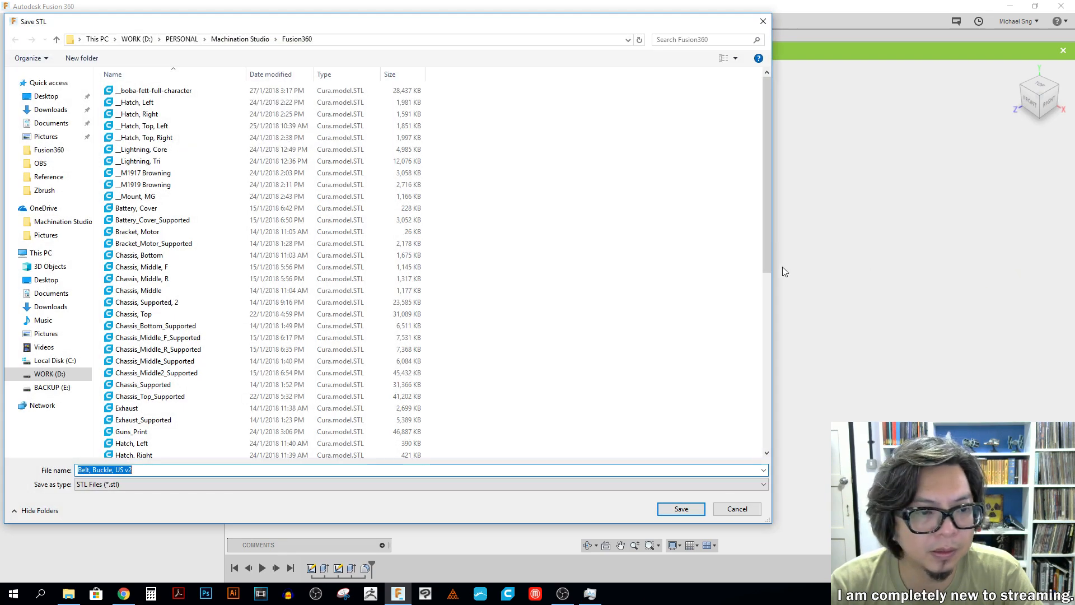
click(687, 509)
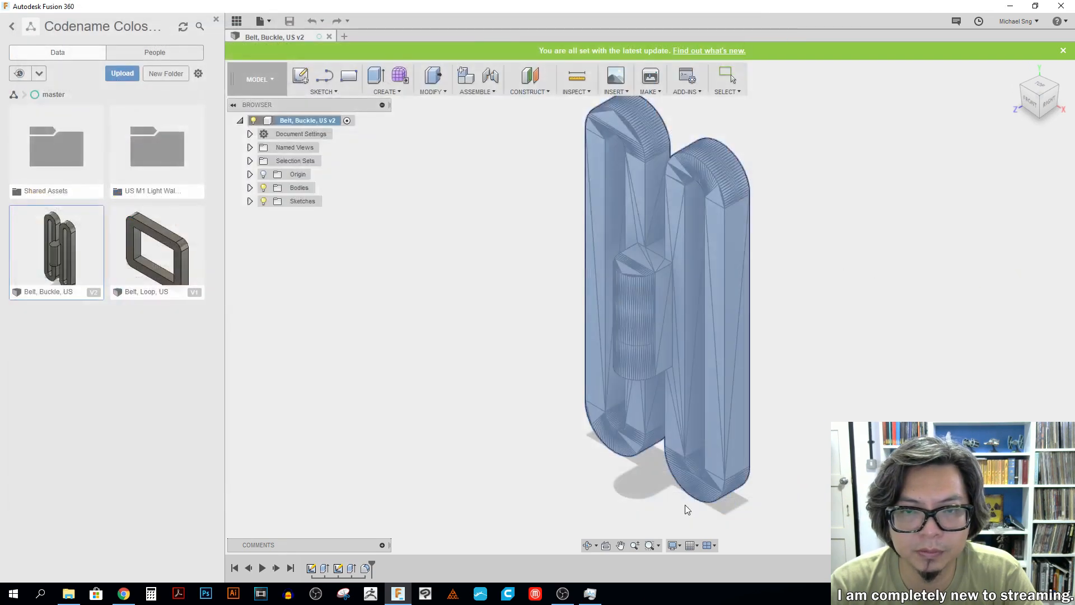
Step: Open the Belt, Loop, US design and save it as a binary, High-refinement STL named Belt, Loop, US v1 in the Fusion360 folder
double_click(172, 257)
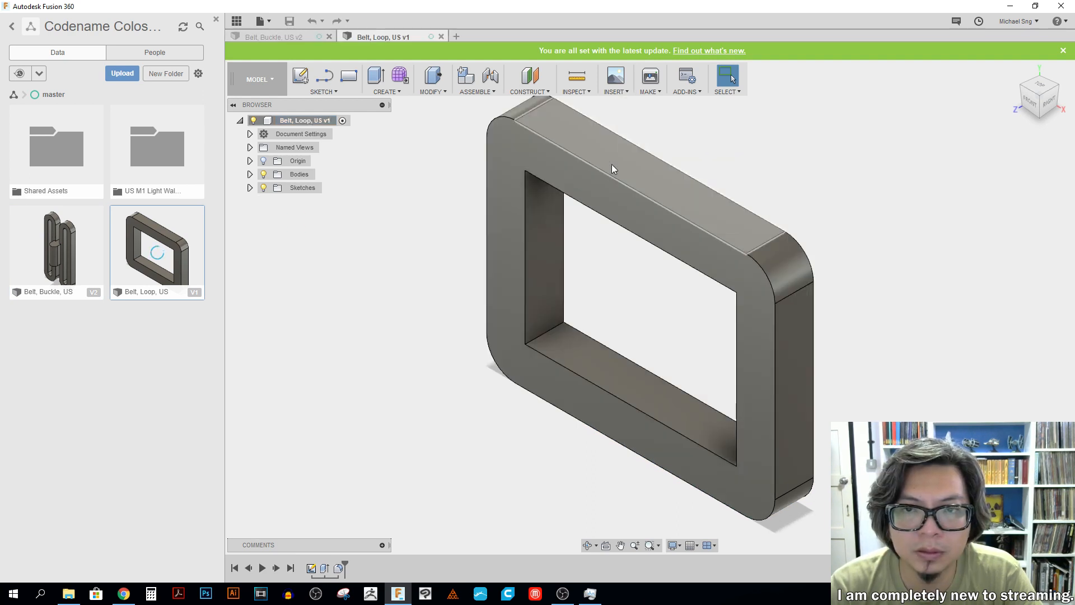
right_click(667, 217)
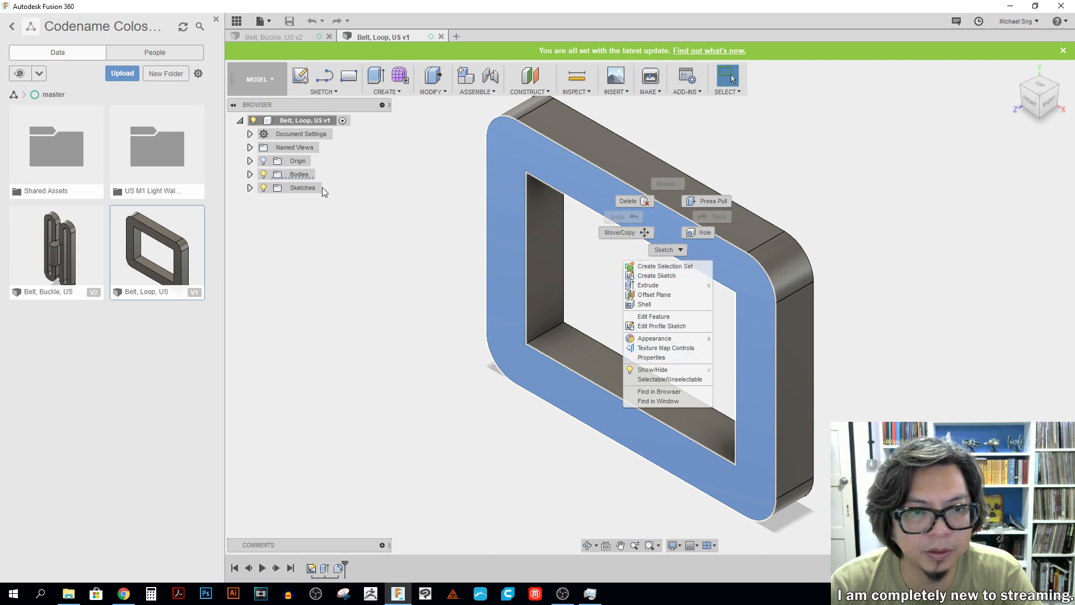
click(321, 119)
right_click(320, 119)
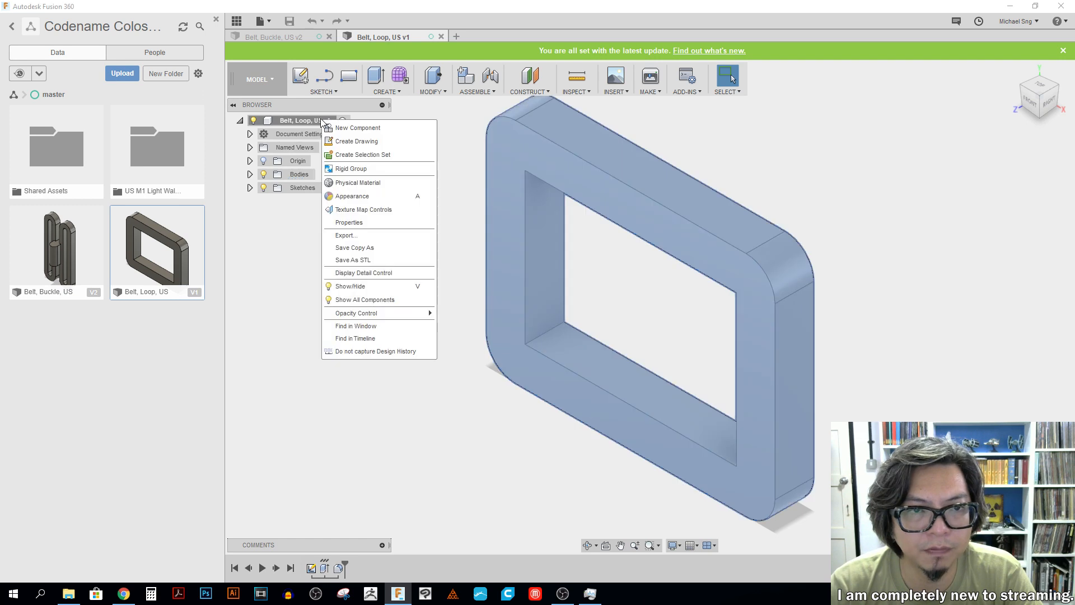
click(383, 261)
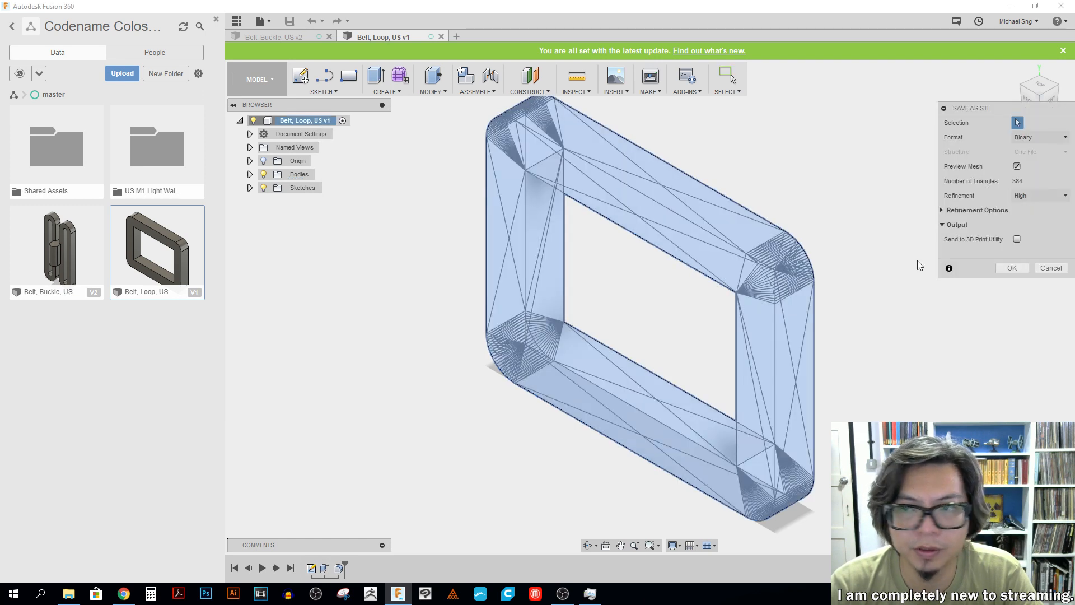
click(1013, 268)
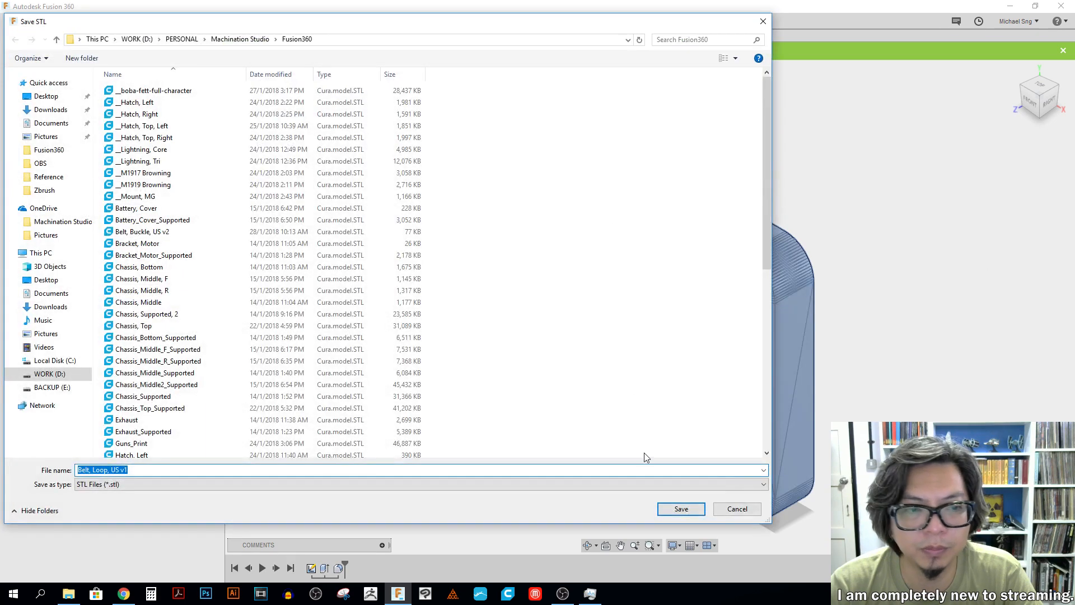
click(667, 509)
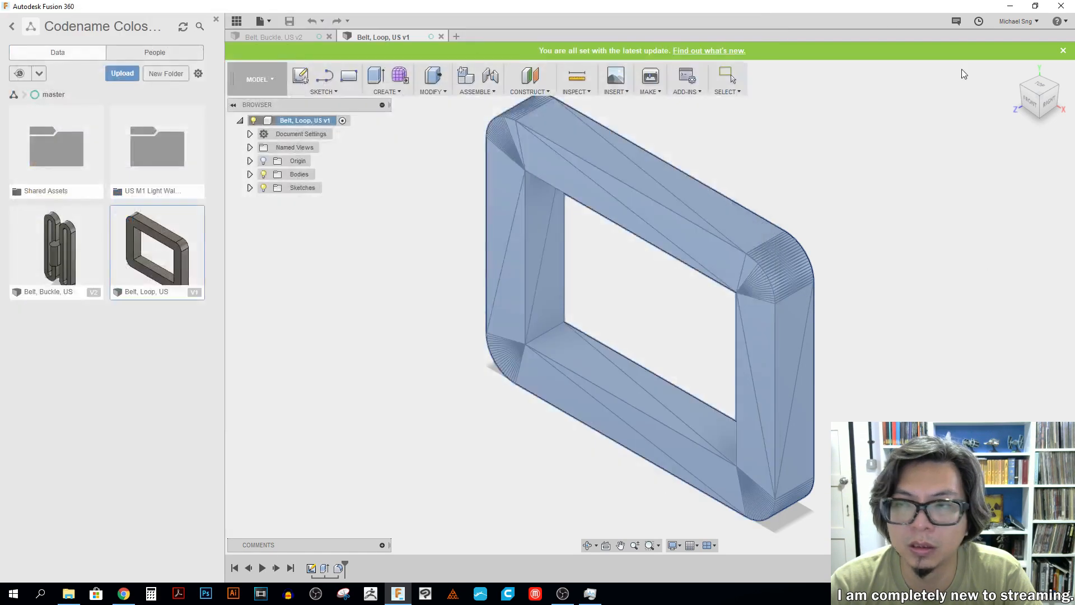
Step: Close Fusion 360, start ZBrush and begin a tool import to check which 3D file formats it accepts
click(1062, 8)
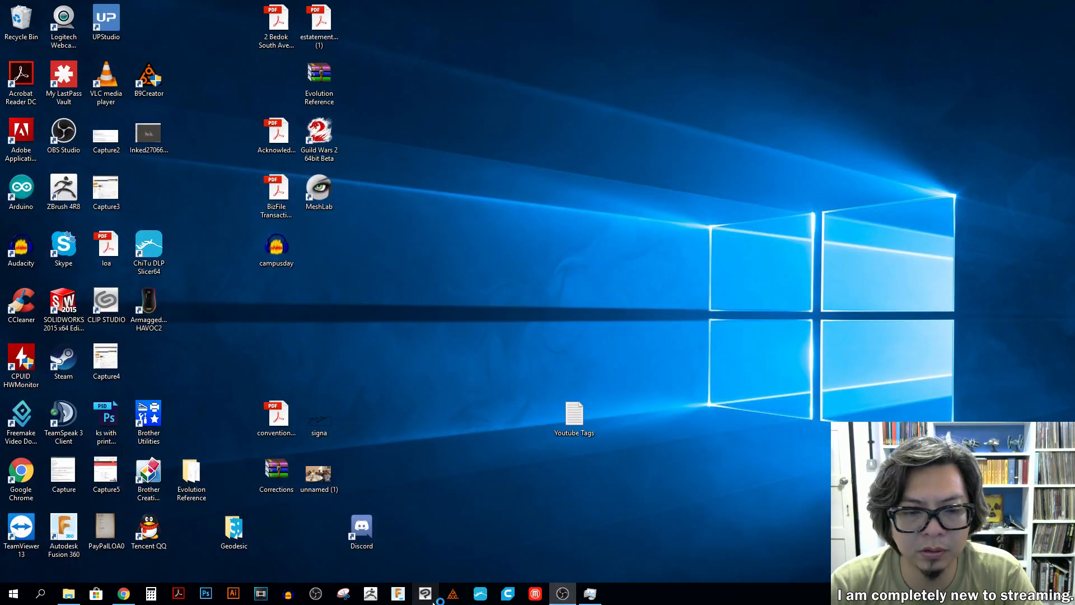
drag(370, 598, 573, 250)
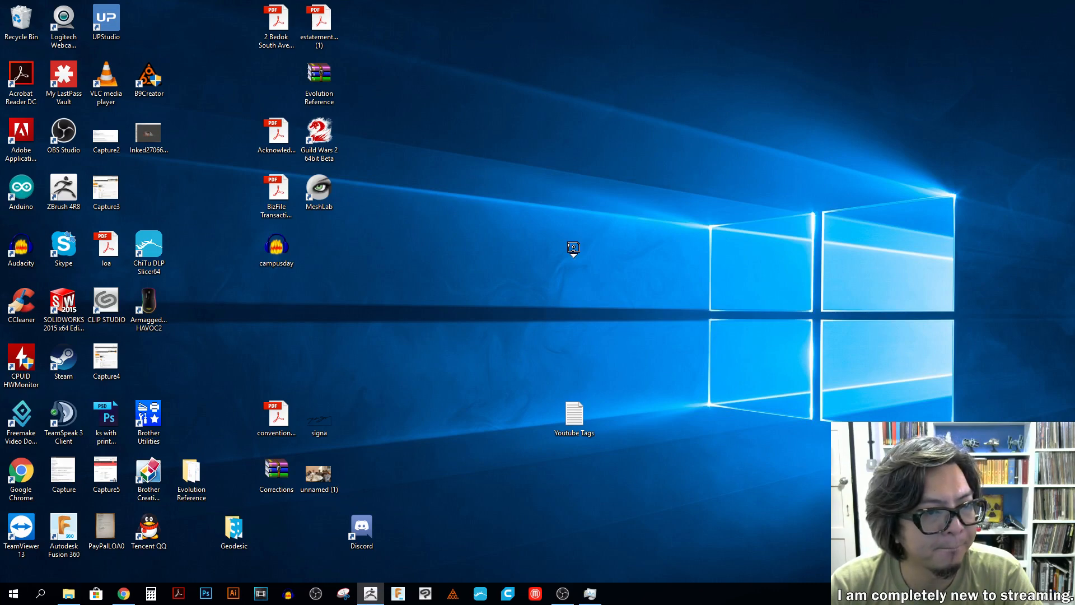
drag(574, 248, 572, 245)
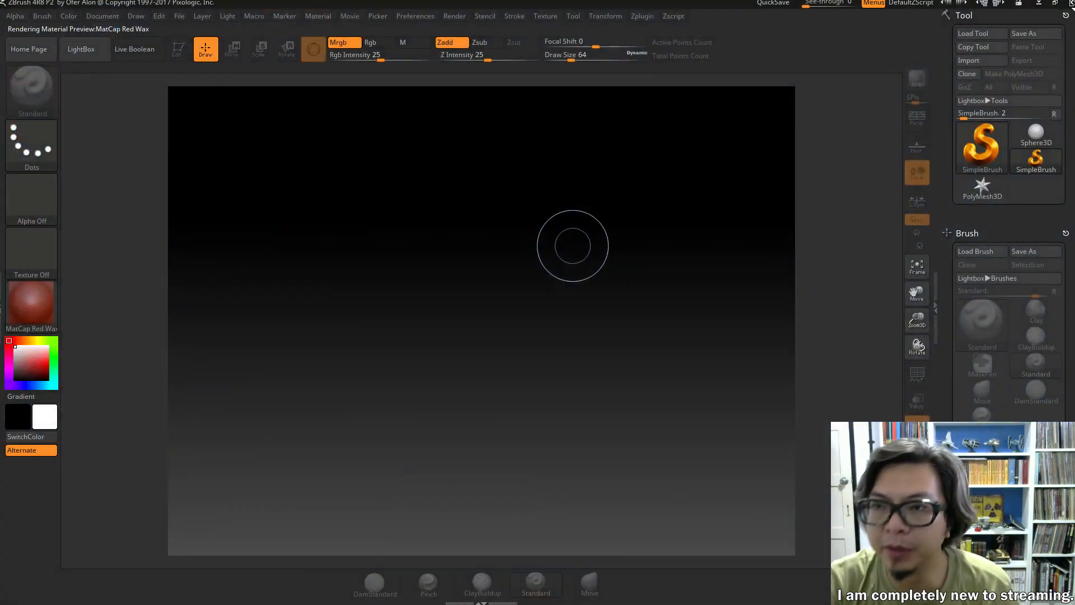
click(979, 58)
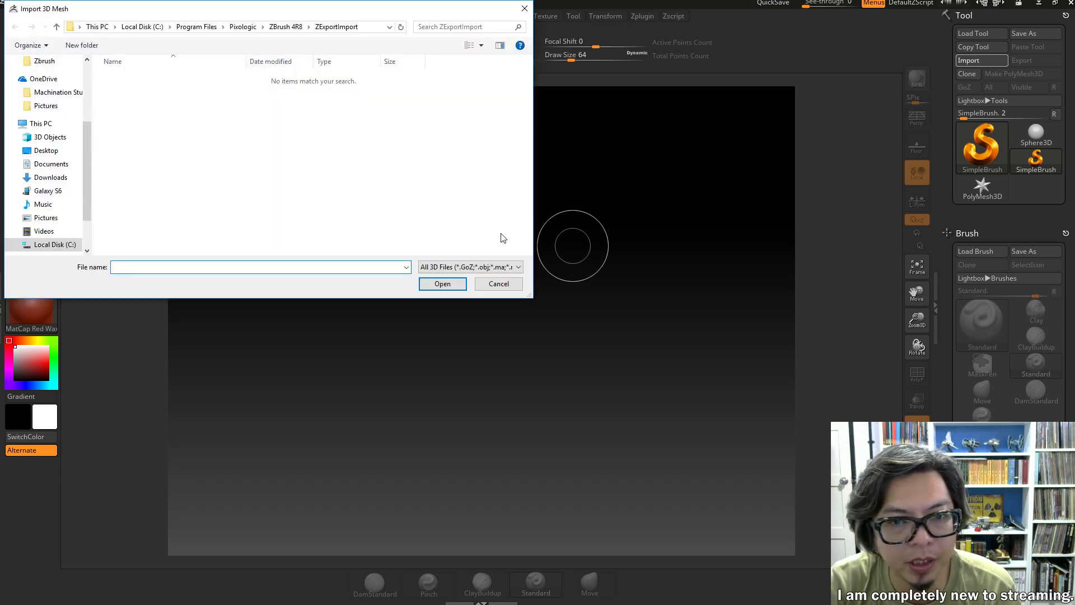
click(523, 267)
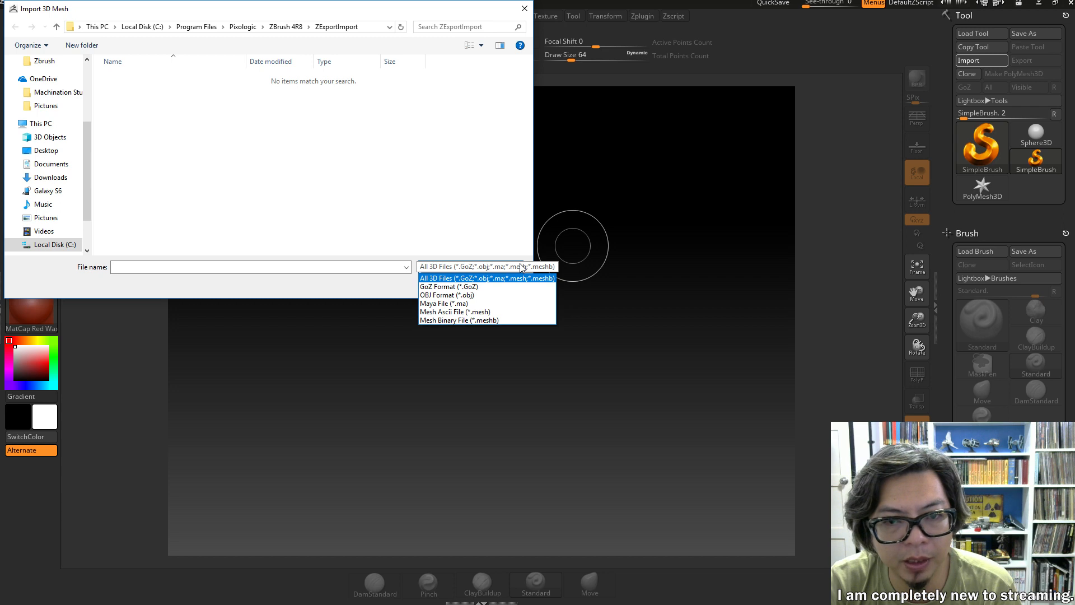
click(582, 291)
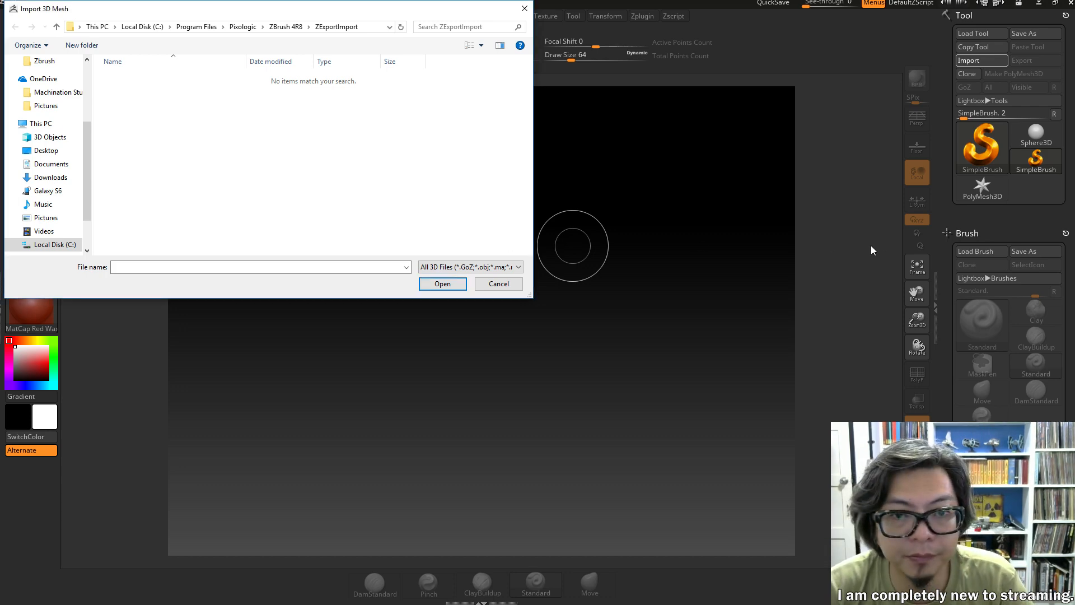
Step: Switch to MeshLab and import Belt, Buckle, US v2 from the Fusion360 folder with Unify Duplicated Vertices enabled
key(alt+Tab)
click(19, 20)
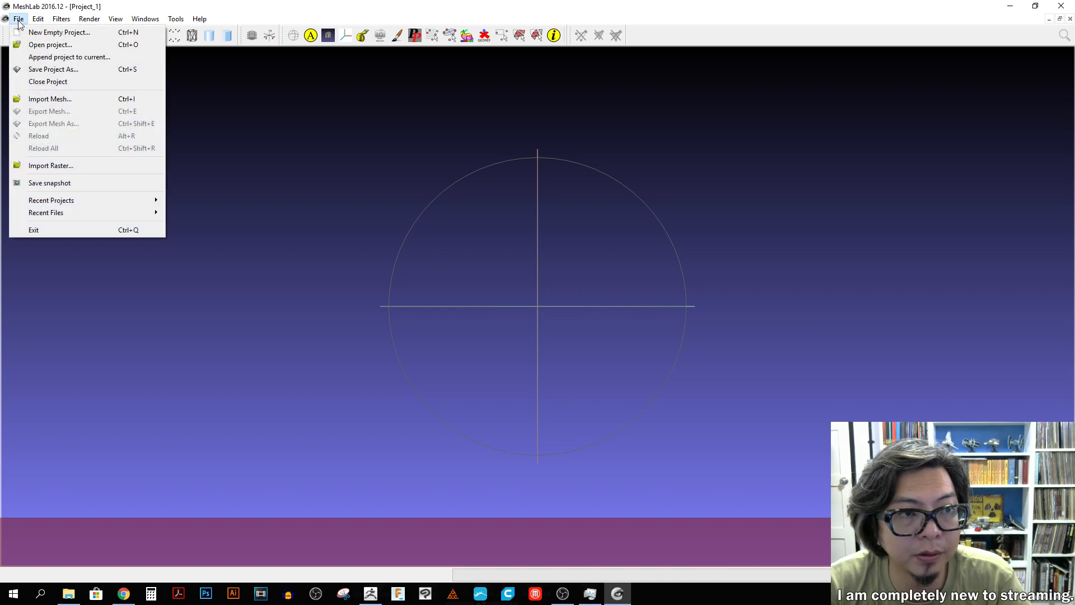
click(140, 100)
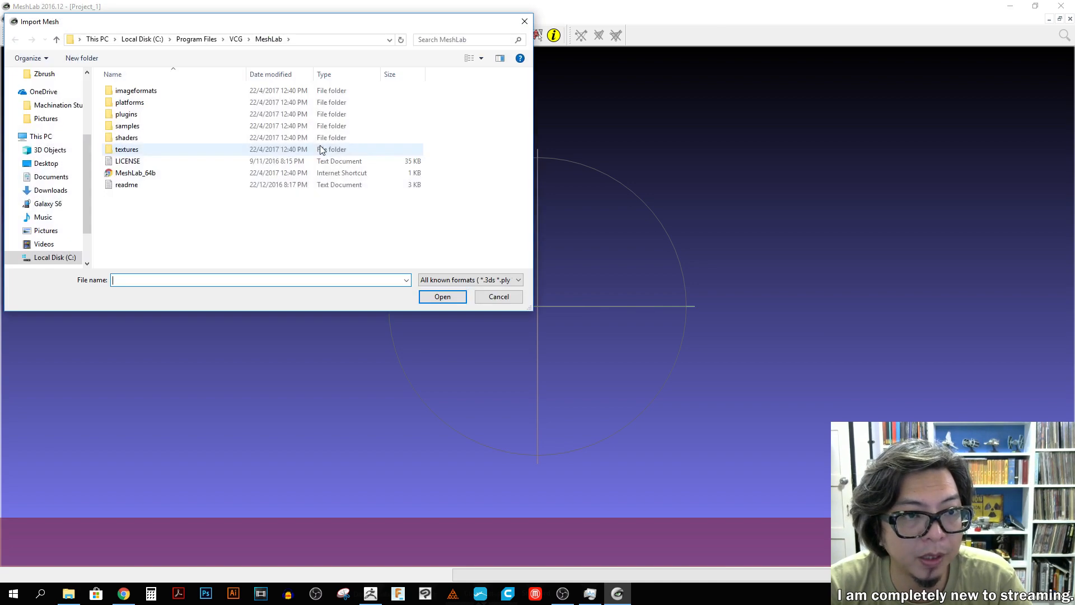
scroll(76, 101, up, 3)
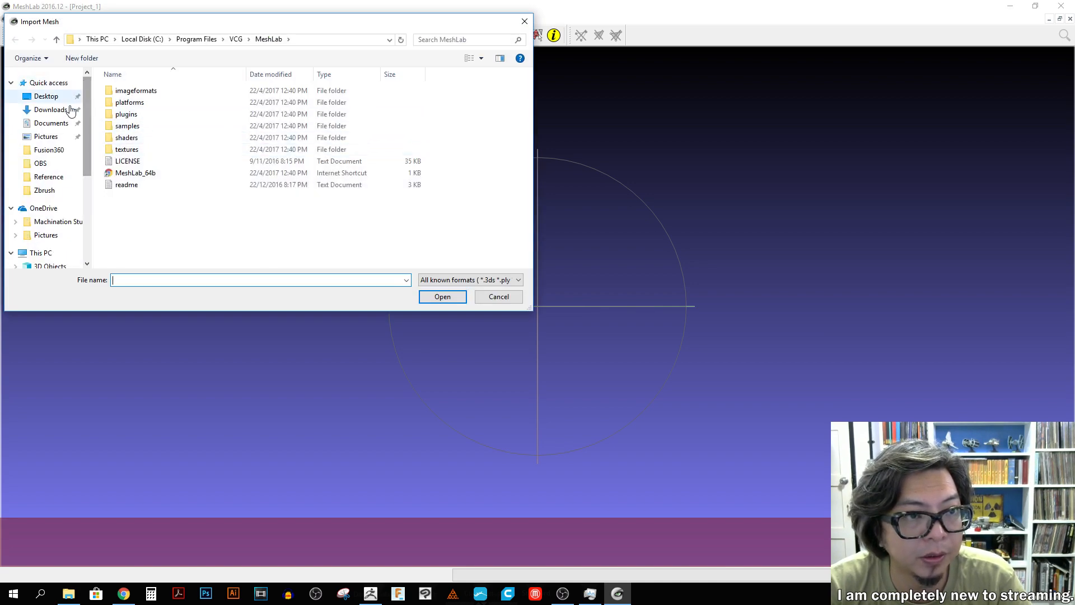
click(48, 149)
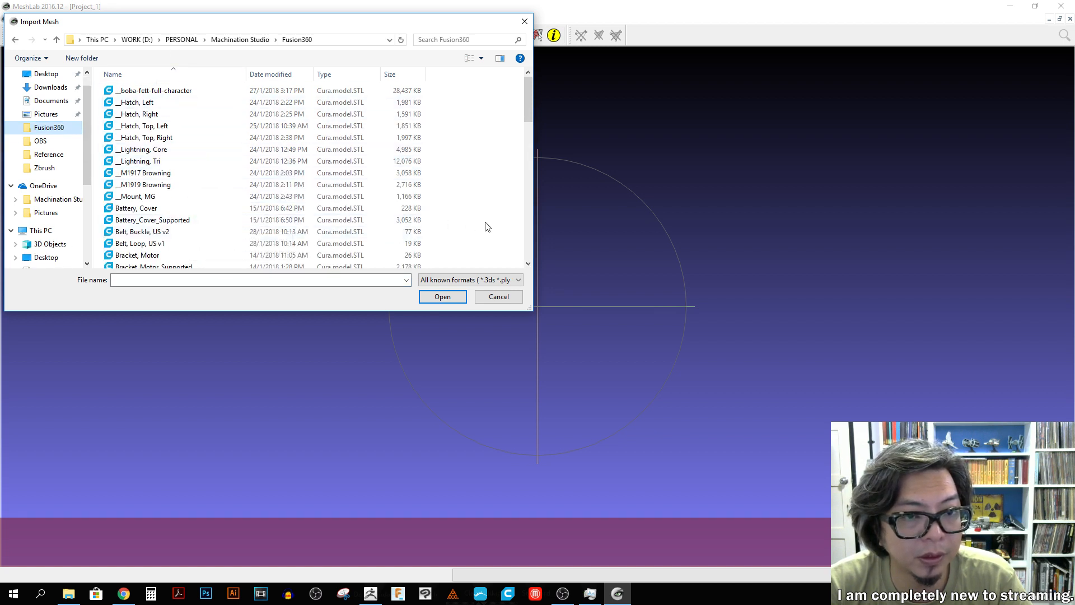
drag(528, 107, 528, 125)
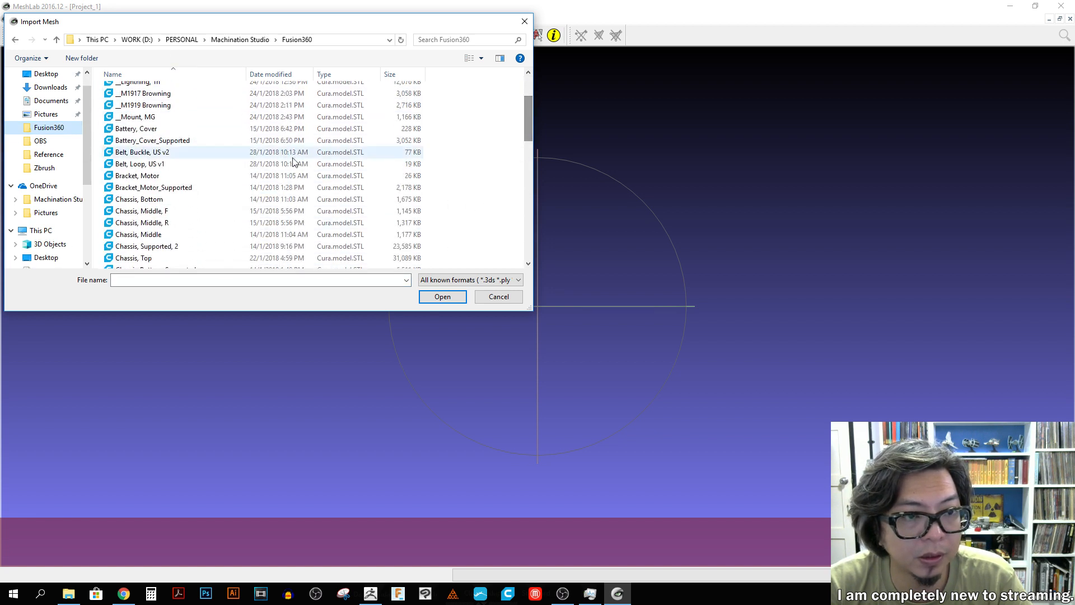
click(173, 153)
double_click(172, 153)
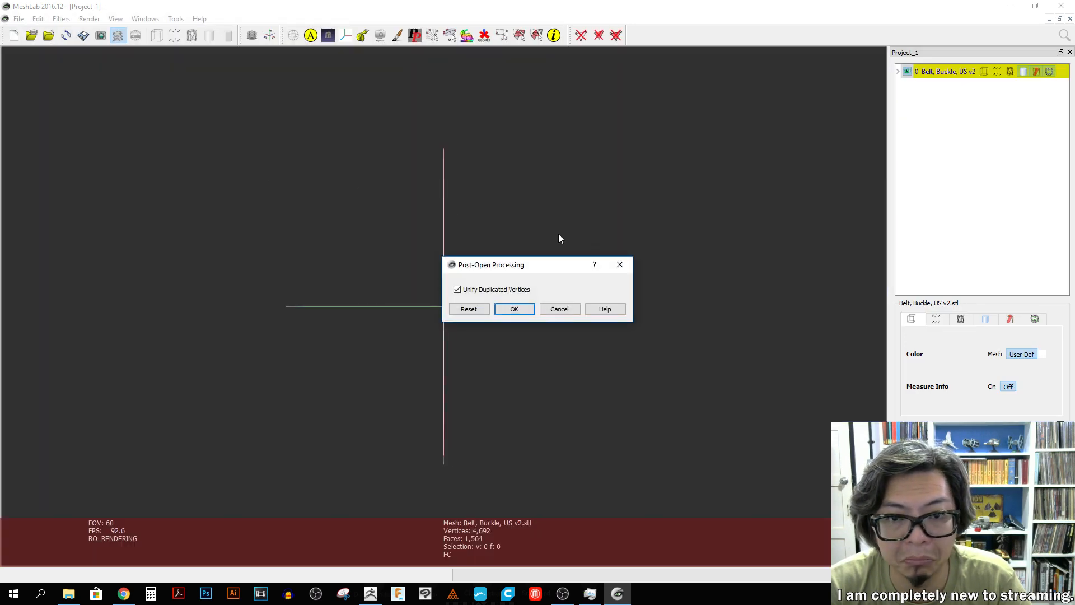
click(522, 310)
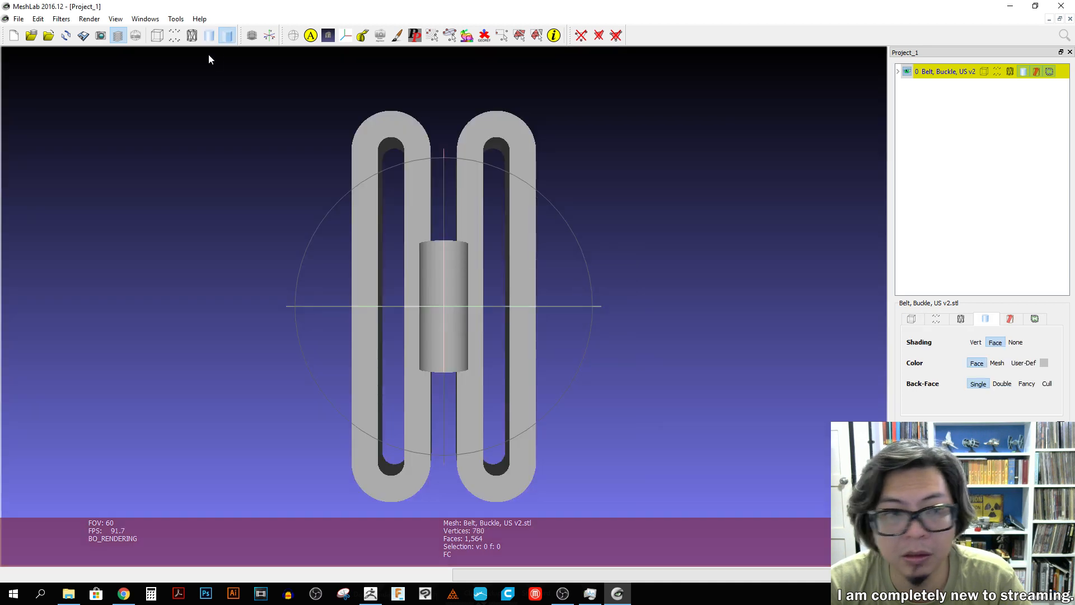
Step: Export the buckle mesh as the Alias Wavefront file Belt, Buckle, US v2.obj in the Fusion360 folder, with vertex normals and face color included
click(18, 19)
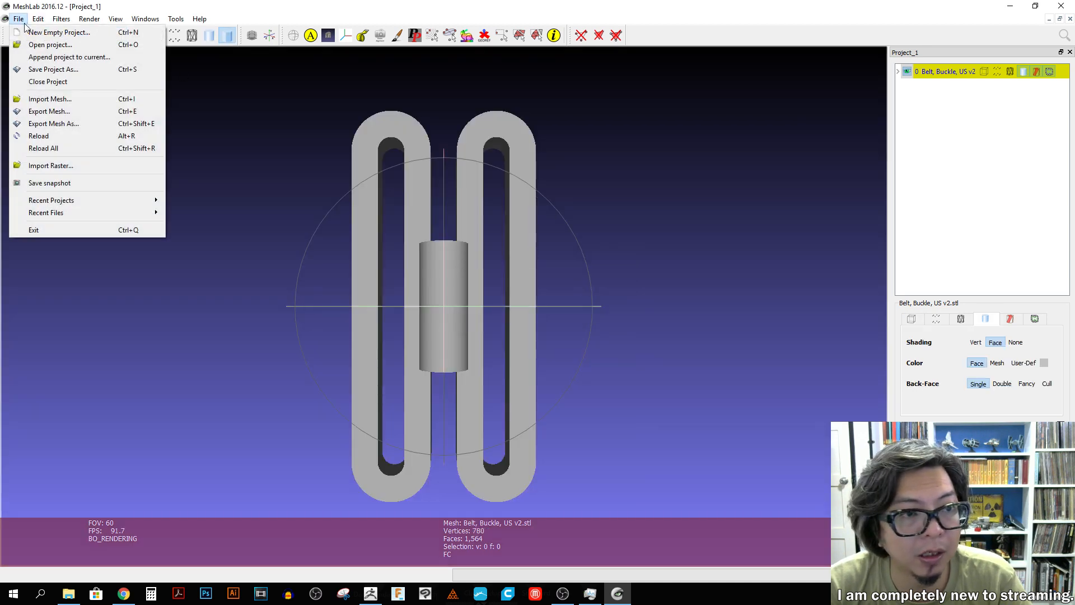
click(73, 123)
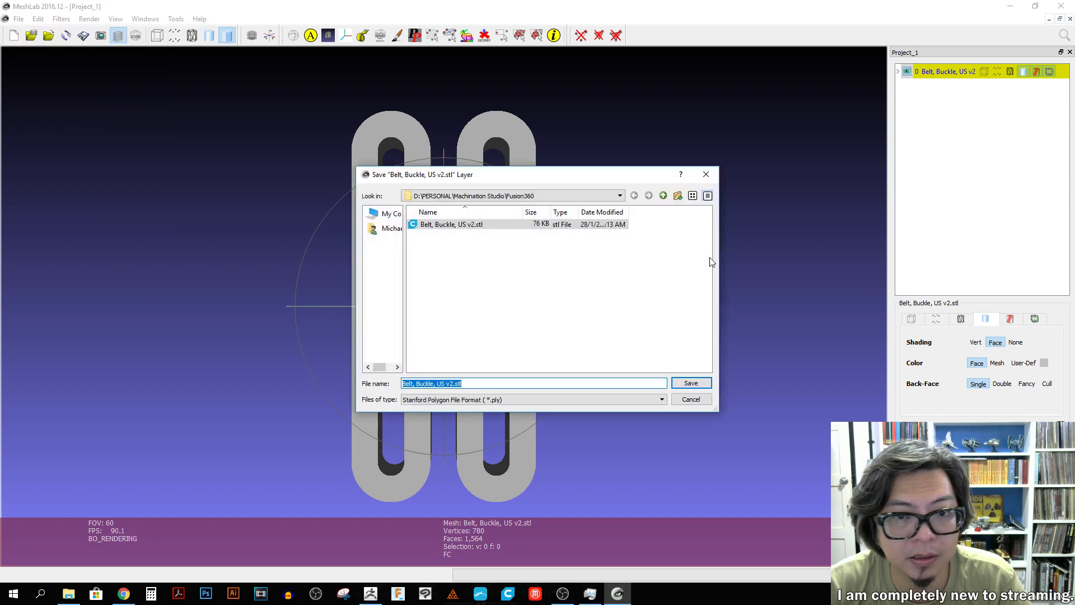
click(565, 401)
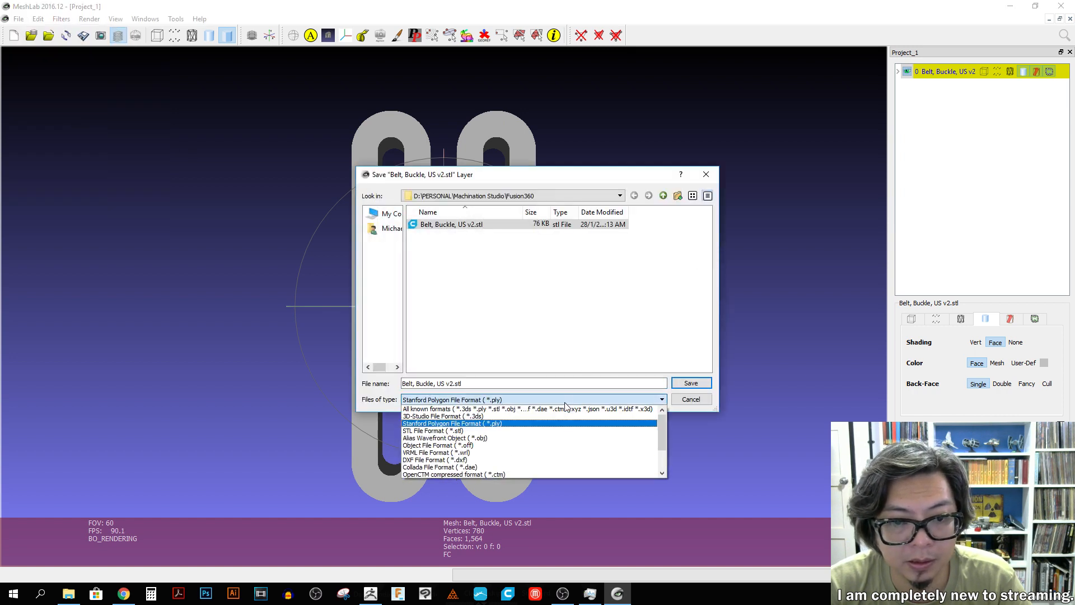
click(545, 438)
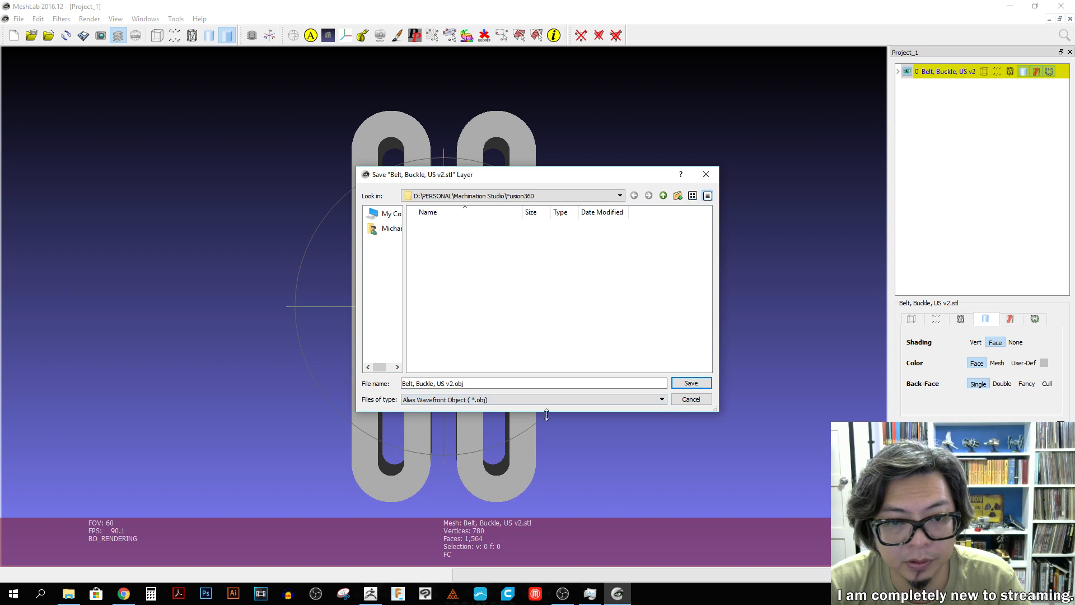
click(690, 384)
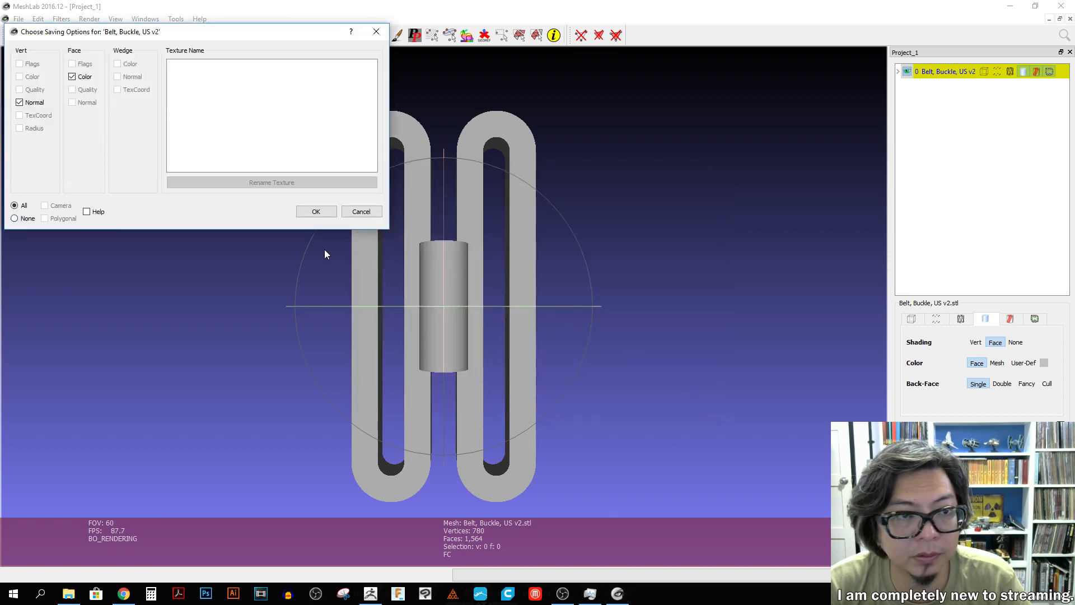
click(317, 212)
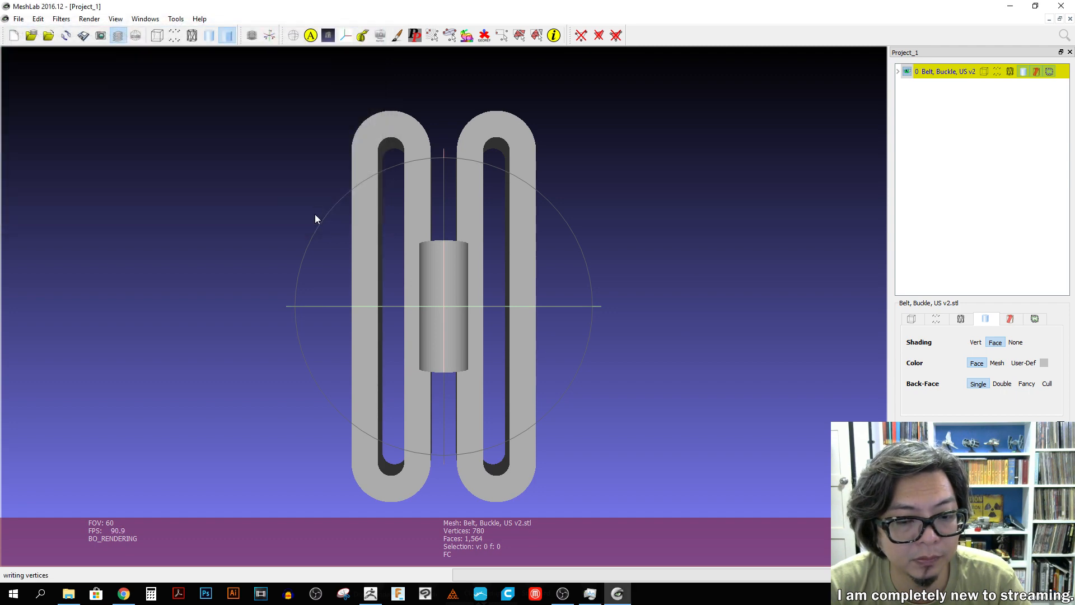
Step: Switch to ZBrush and import the OBJ file Belt, Buckle, US v2 from the Fusion360 folder as a tool
click(370, 592)
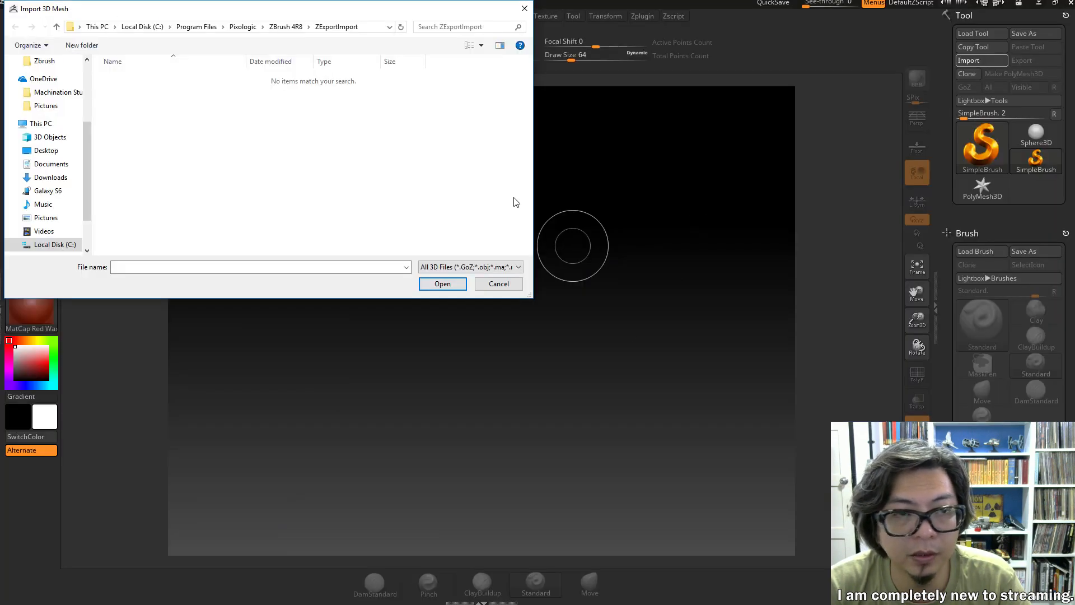
click(524, 9)
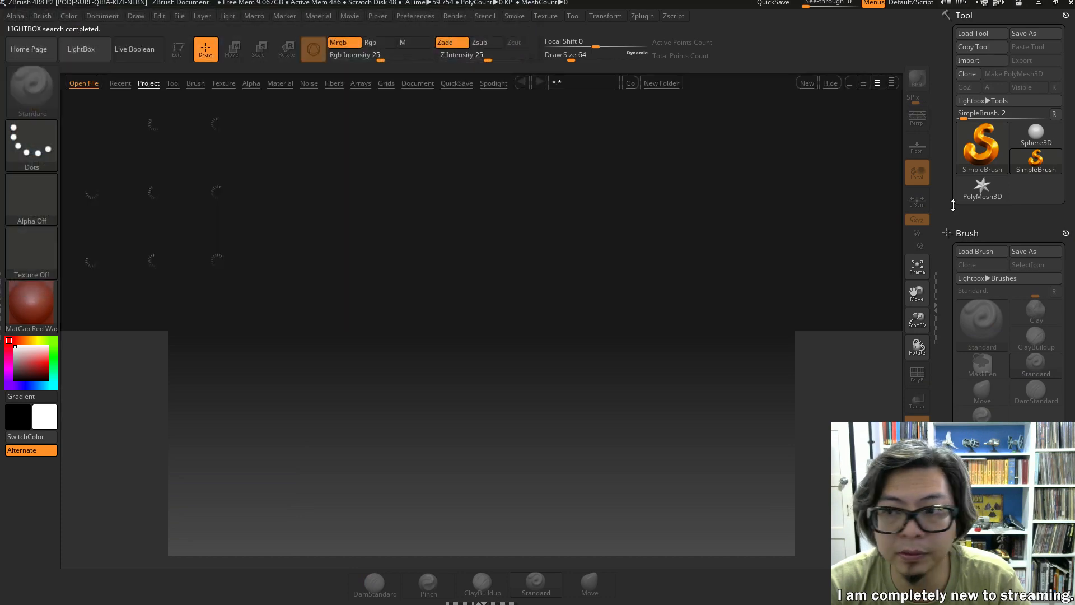
click(978, 59)
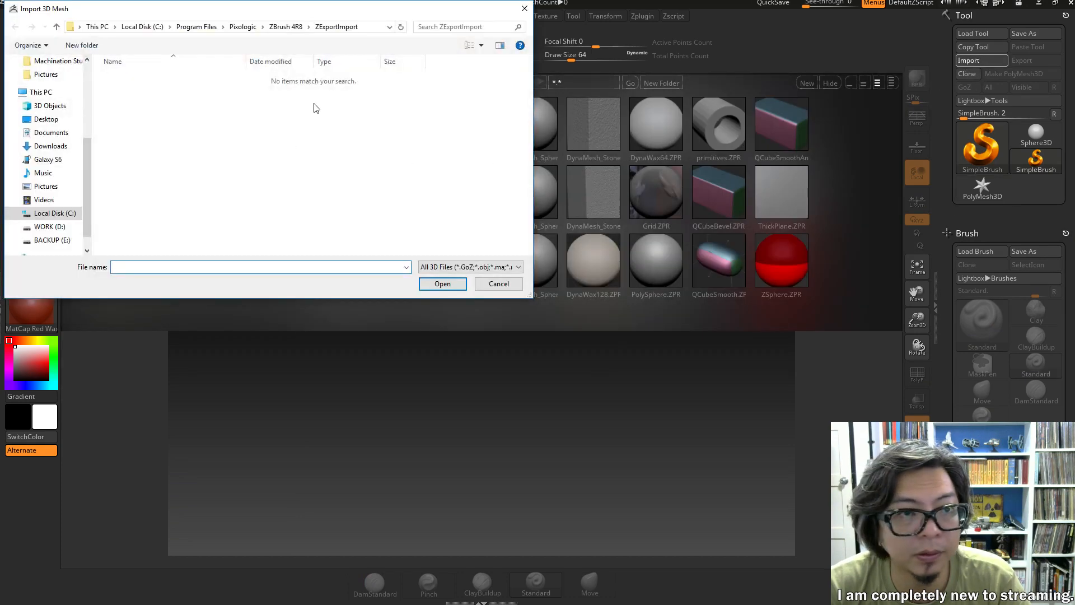
scroll(87, 90, up, 4)
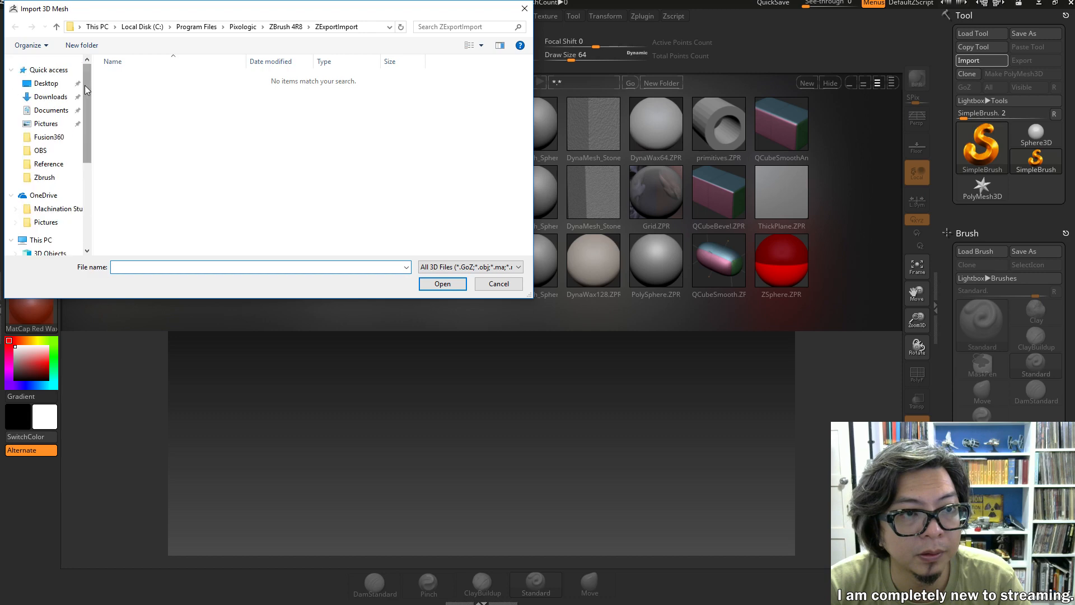
click(54, 140)
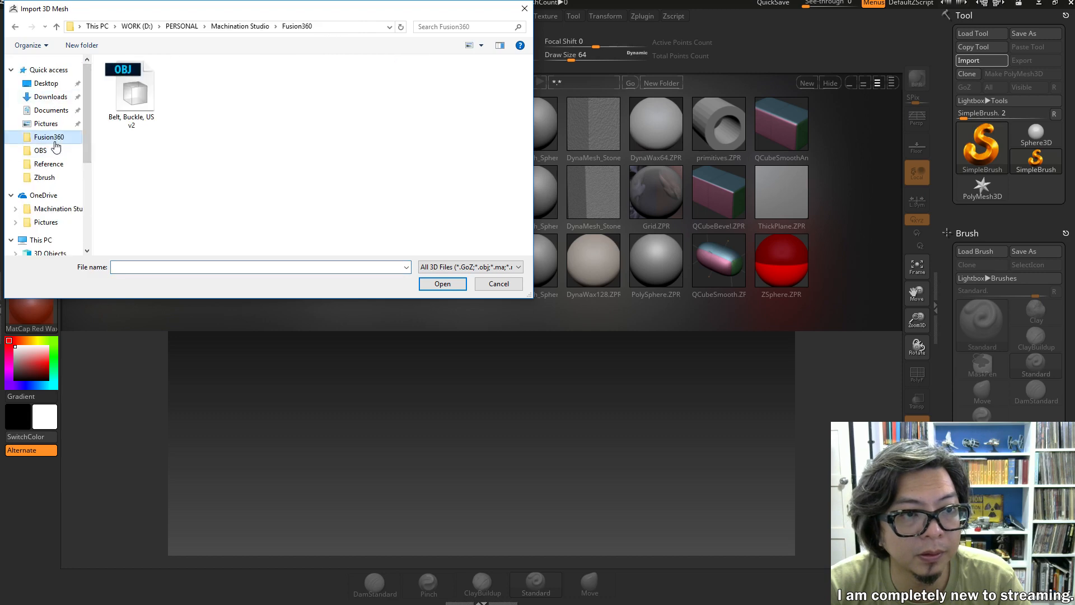
double_click(130, 102)
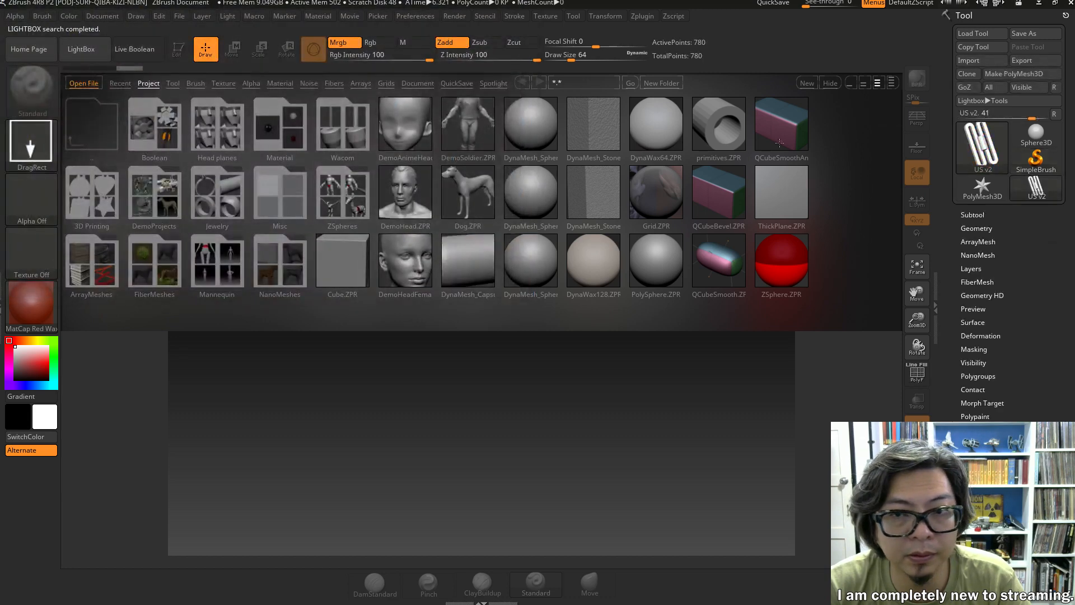
Step: Hide LightBox, draw the imported buckle on the canvas, and turn on Edit mode to inspect it from several angles
click(827, 84)
click(982, 147)
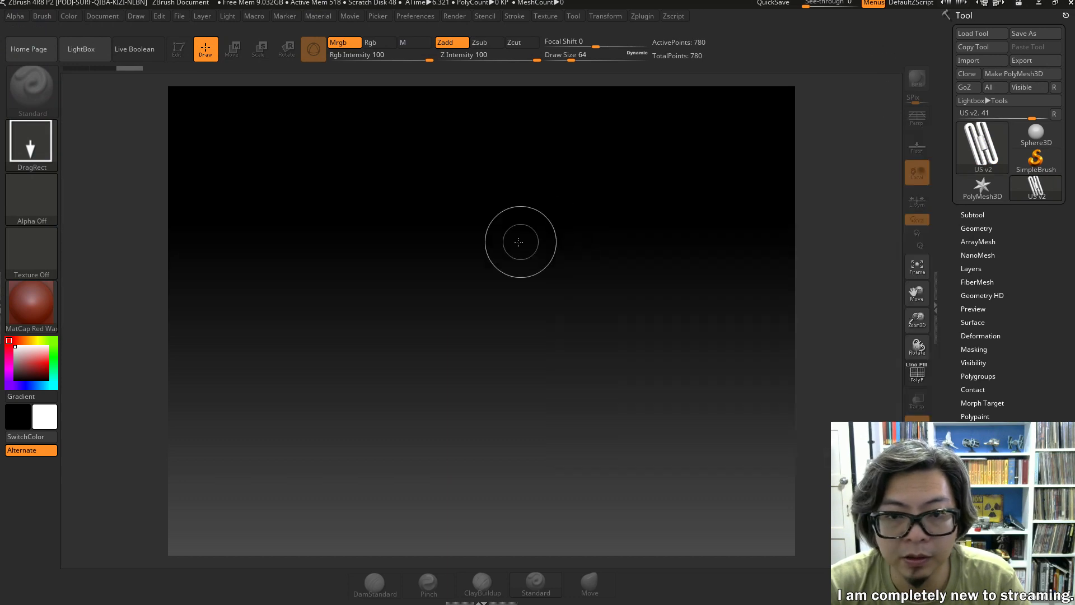
mouse_move(486, 264)
mouse_down()
mouse_move(485, 358)
mouse_move(504, 364)
mouse_up()
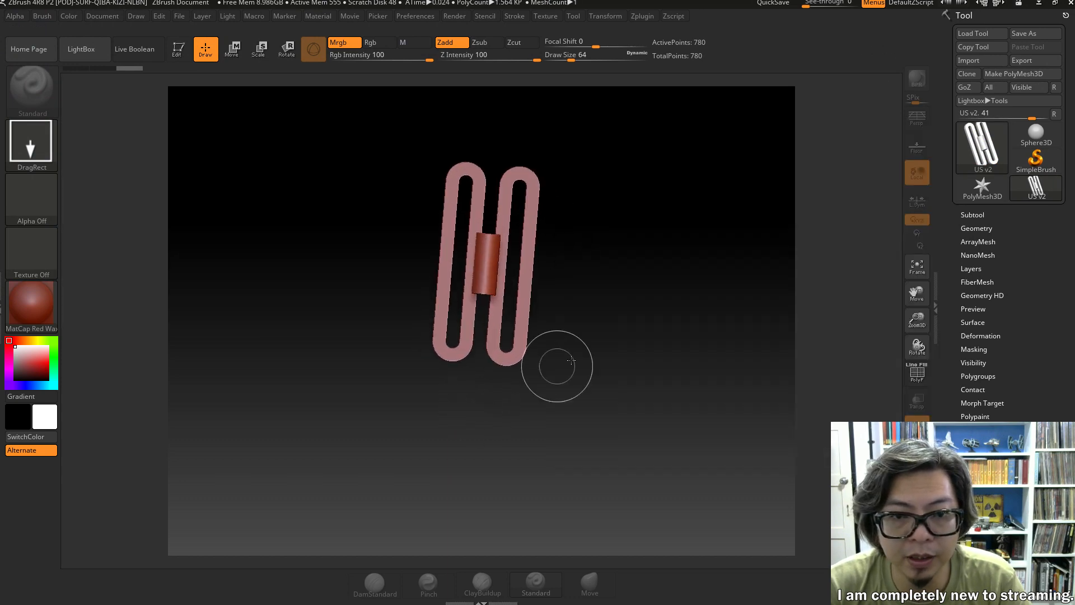
click(178, 49)
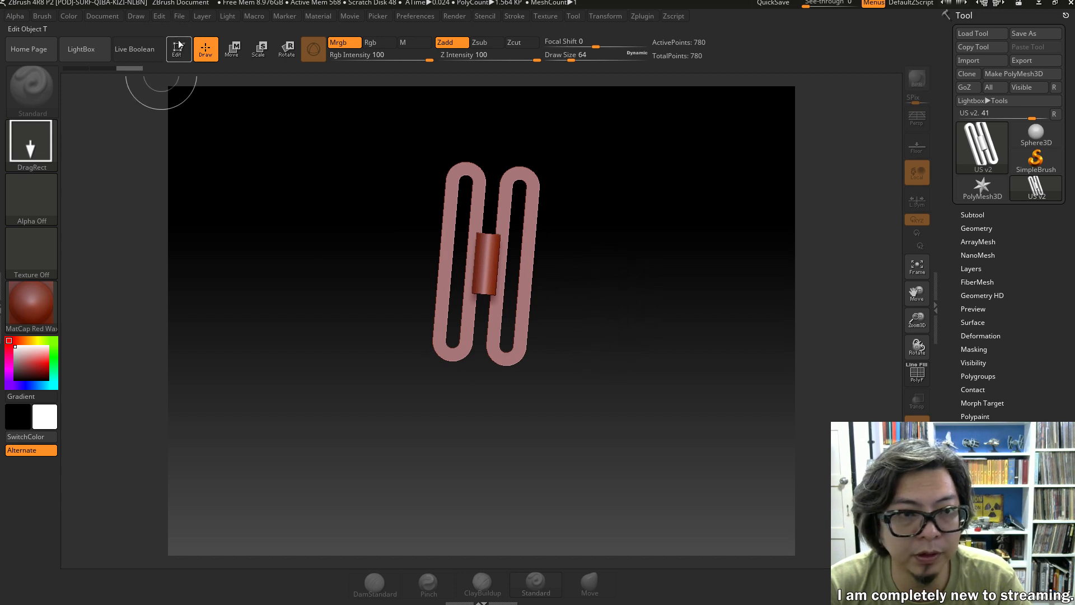
drag(555, 230, 515, 248)
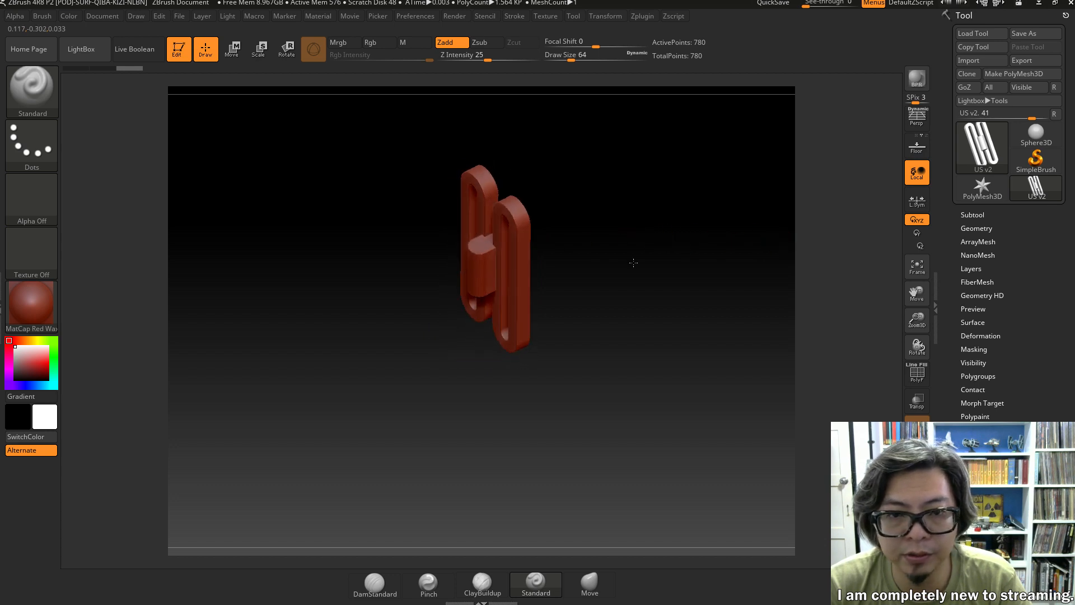
drag(633, 263, 576, 221)
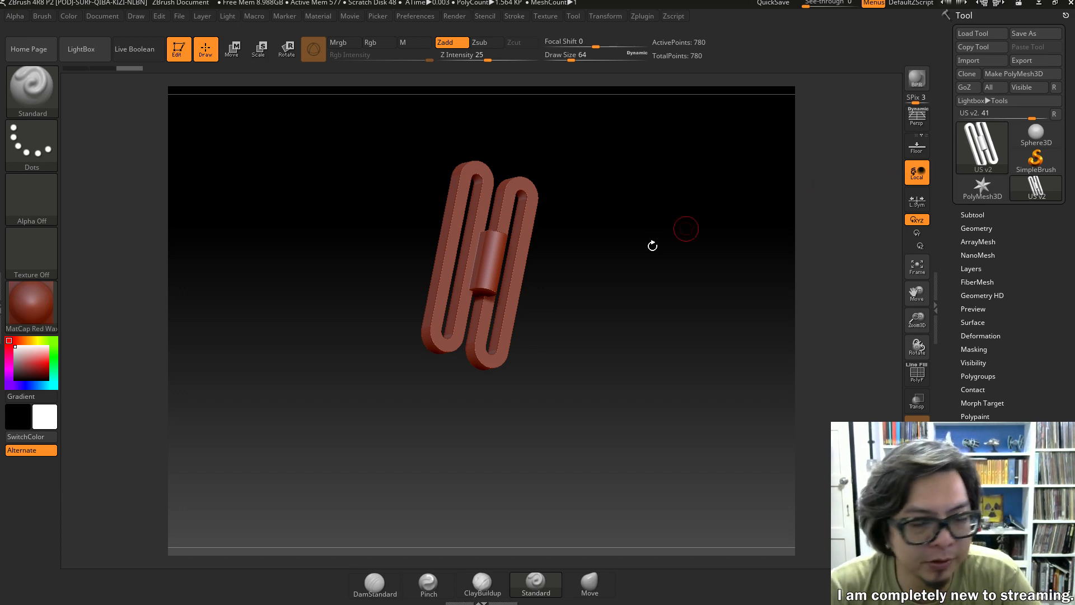
Step: Switch back to MeshLab
key(alt+Tab)
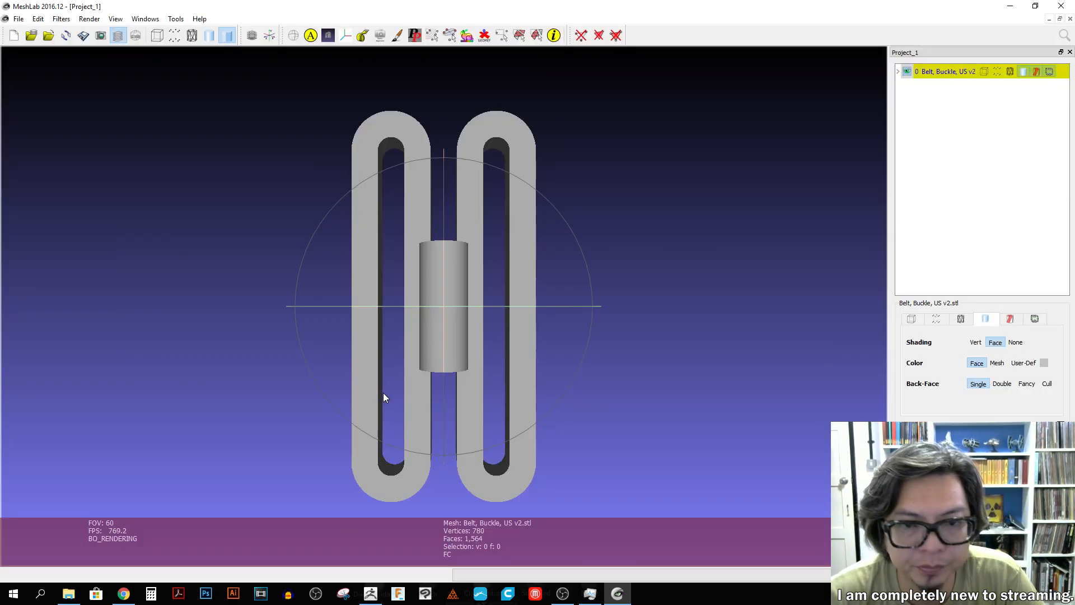
Step: Import the Belt, Loop, US v1 mesh into the project holding the belt buckle, with duplicated vertices unified
click(18, 19)
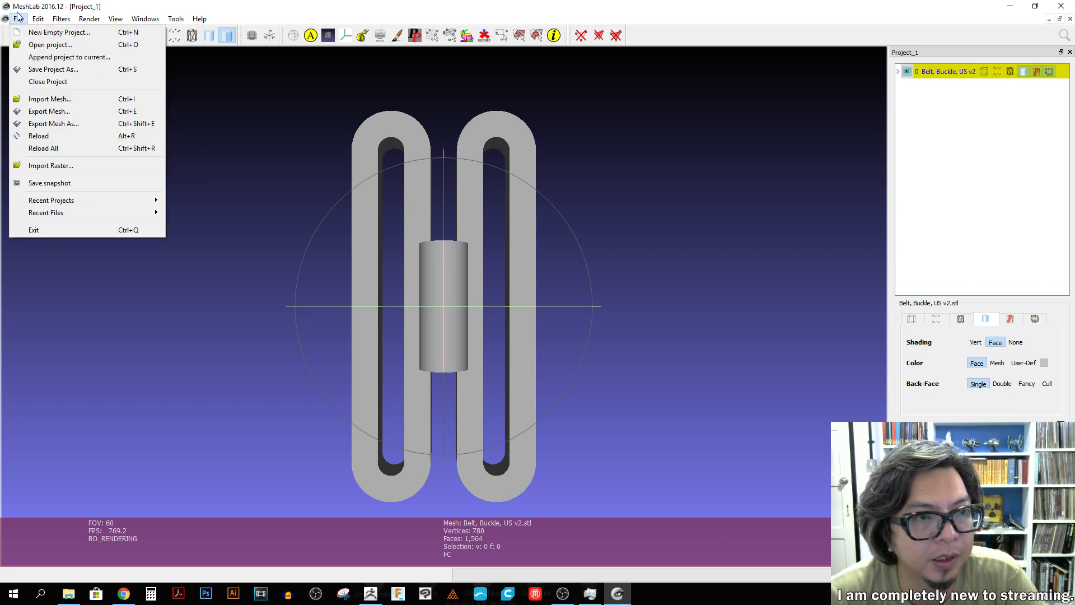
click(41, 99)
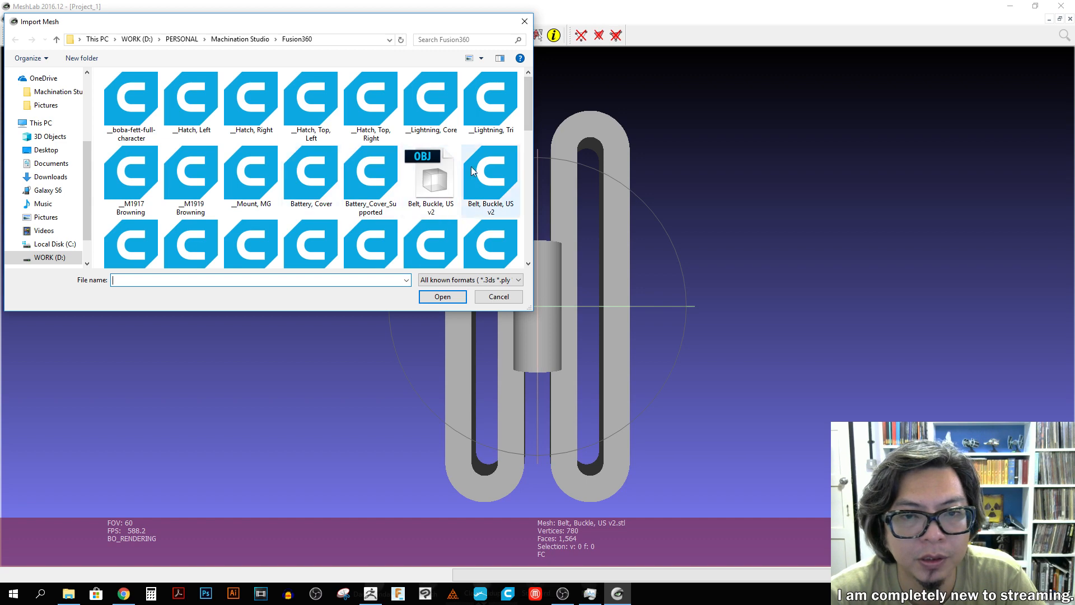
drag(528, 116, 529, 126)
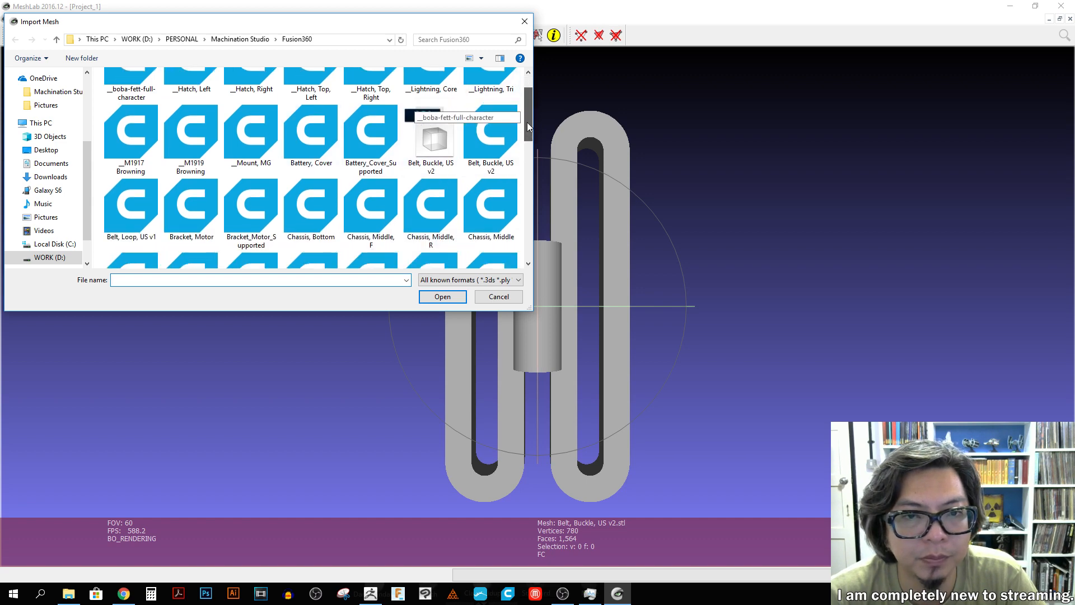
double_click(129, 207)
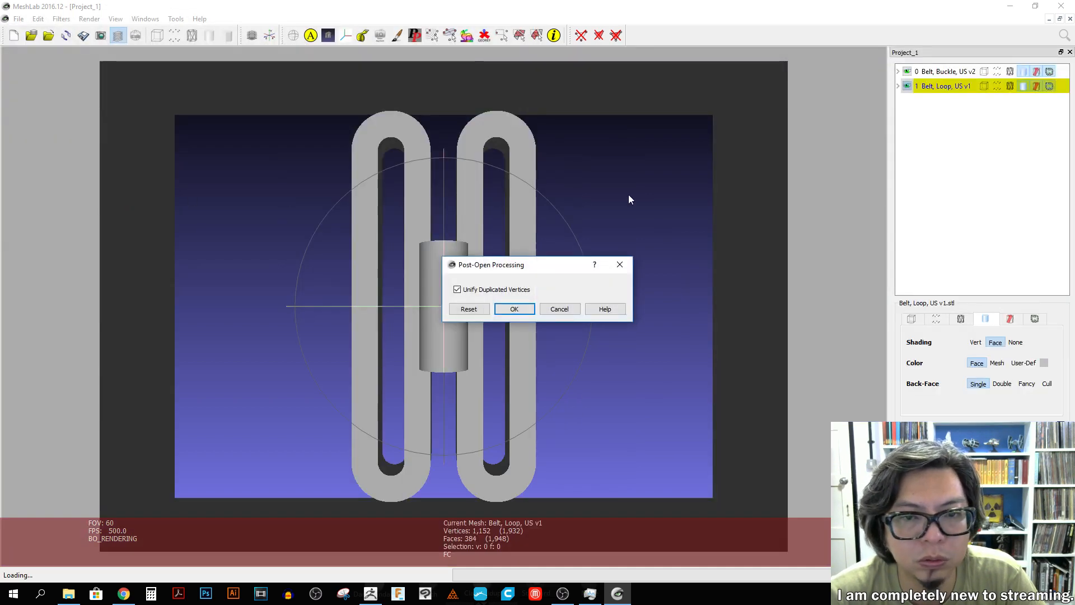
click(515, 309)
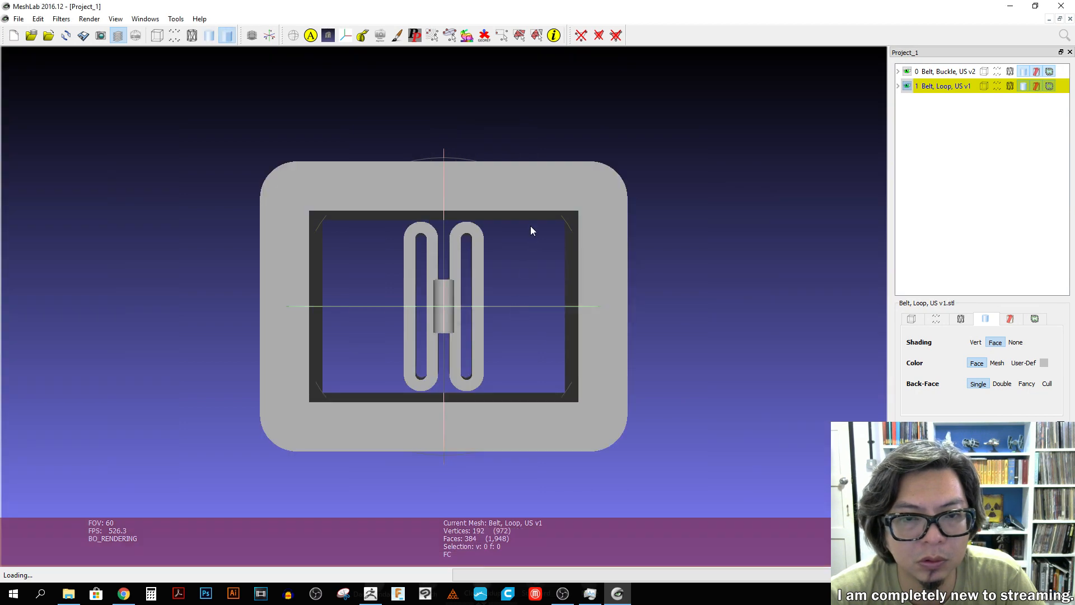
drag(643, 233, 591, 253)
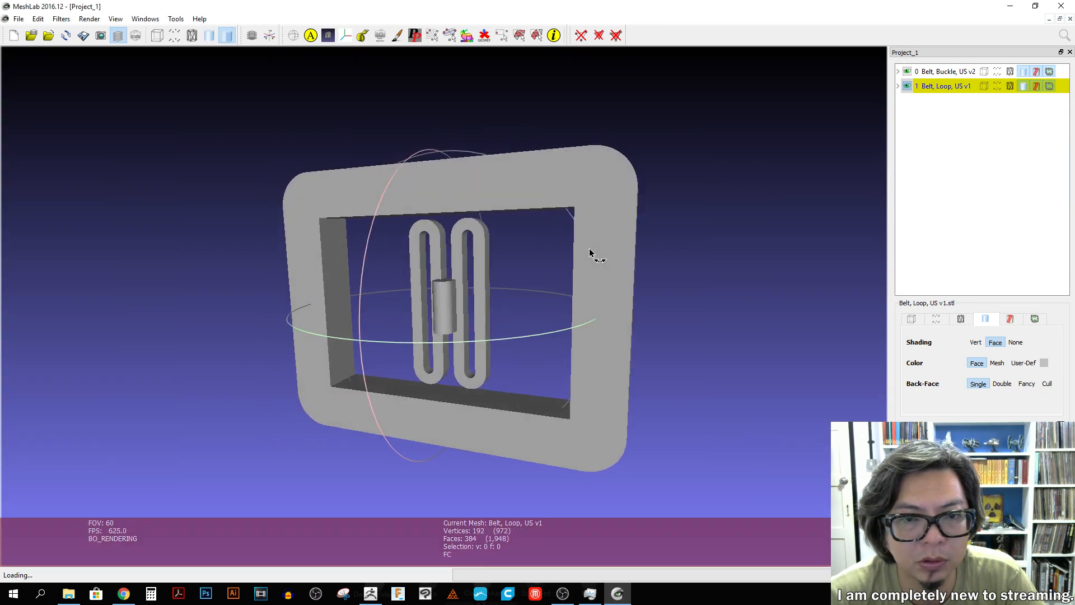
Step: Create a new empty project and import the Belt, Loop, US v1 mesh into it with duplicated vertices unified
click(19, 19)
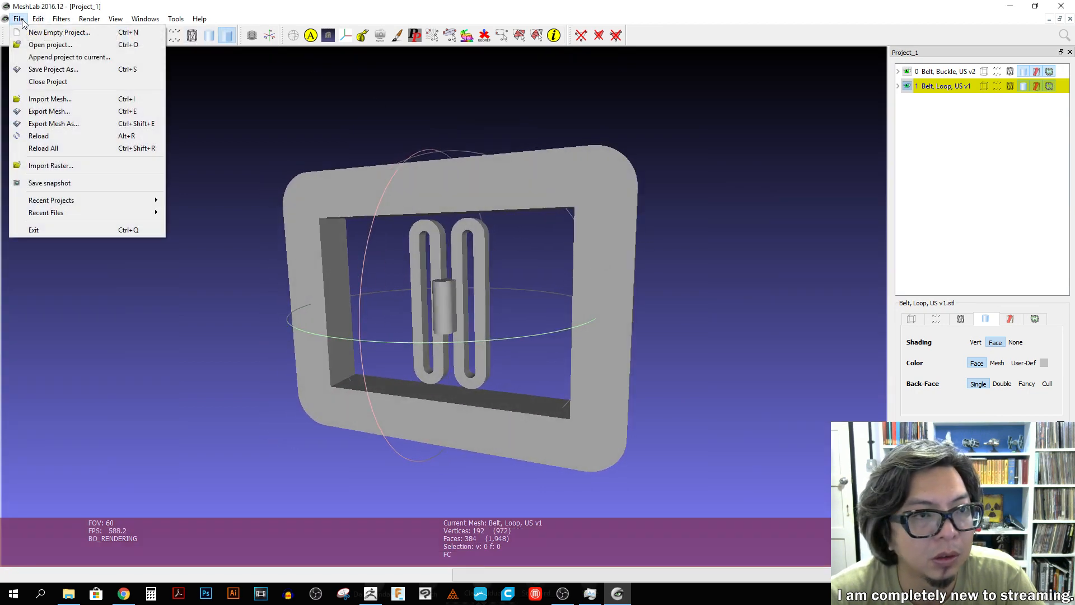
click(31, 32)
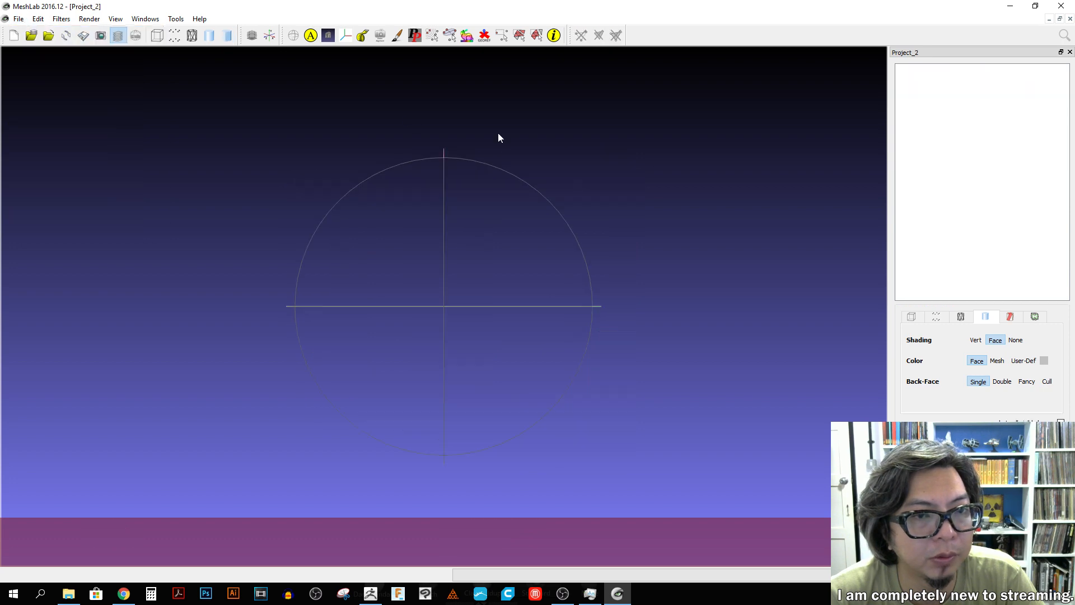
click(19, 19)
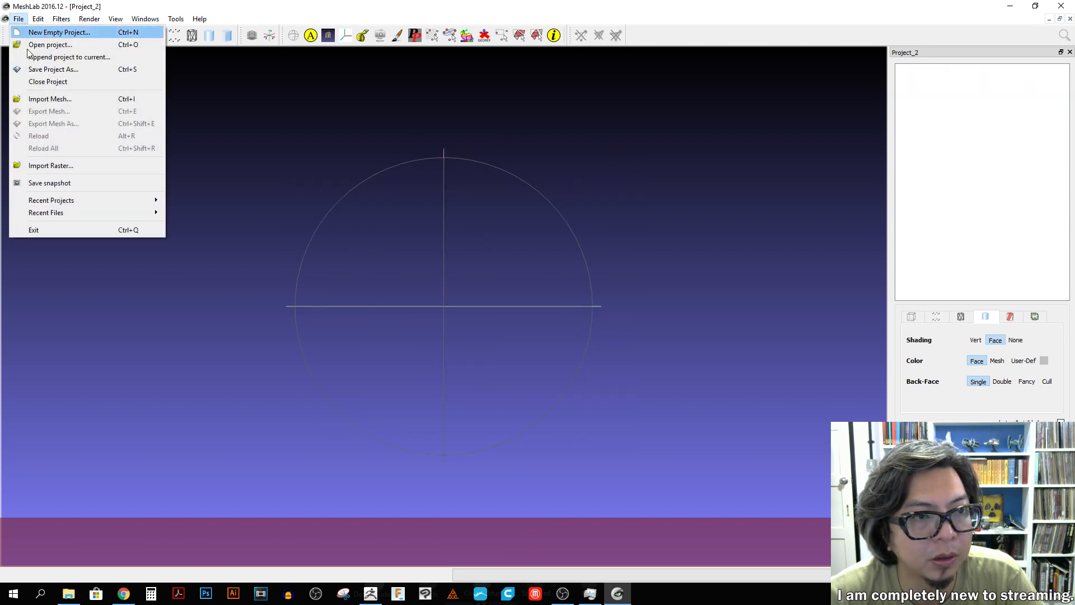
click(56, 99)
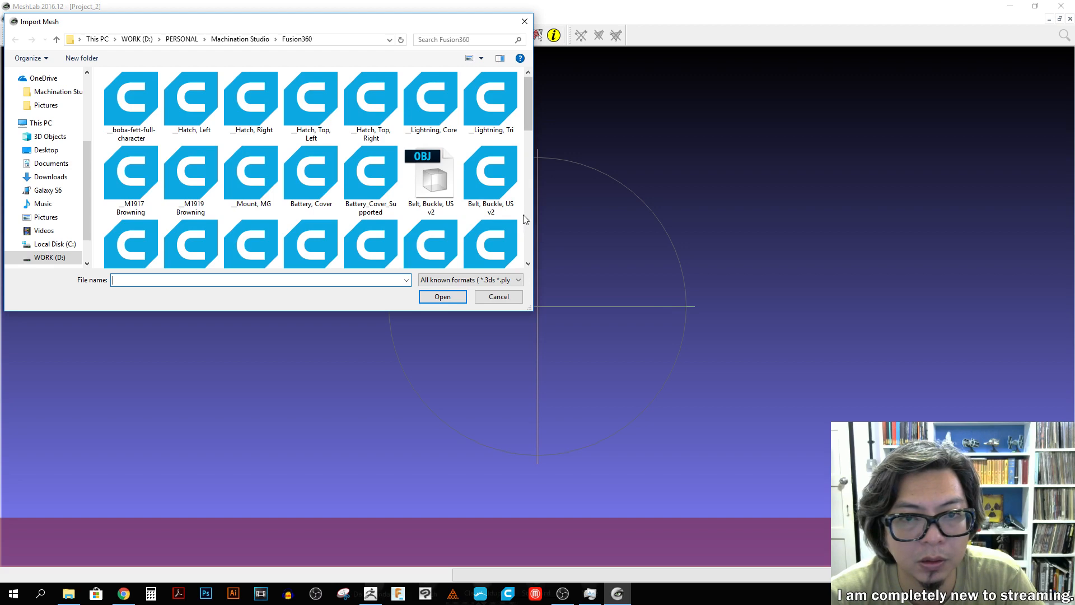
click(154, 231)
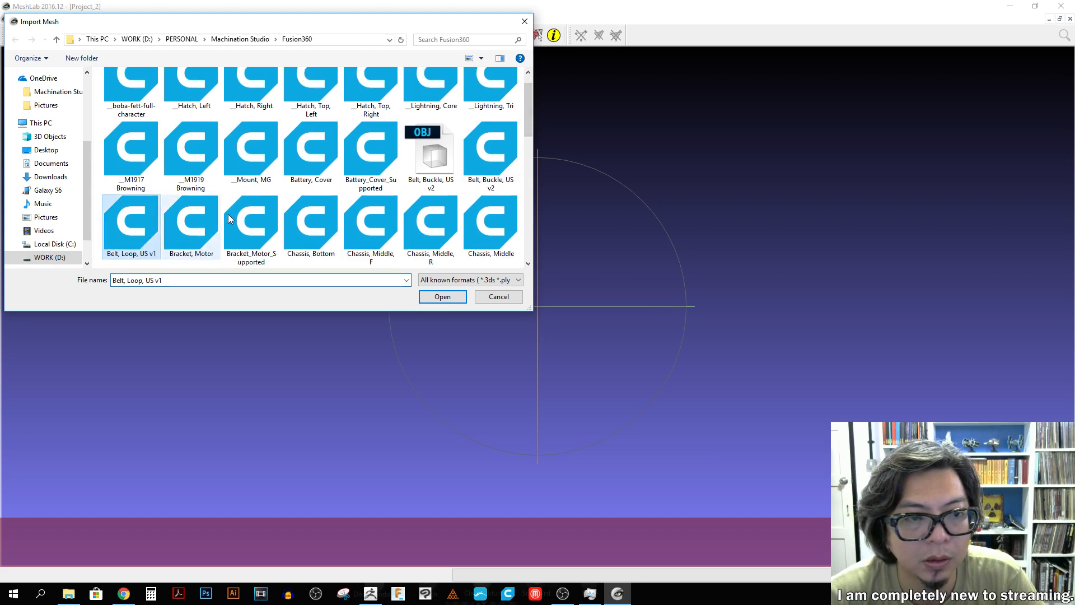
click(454, 297)
click(509, 308)
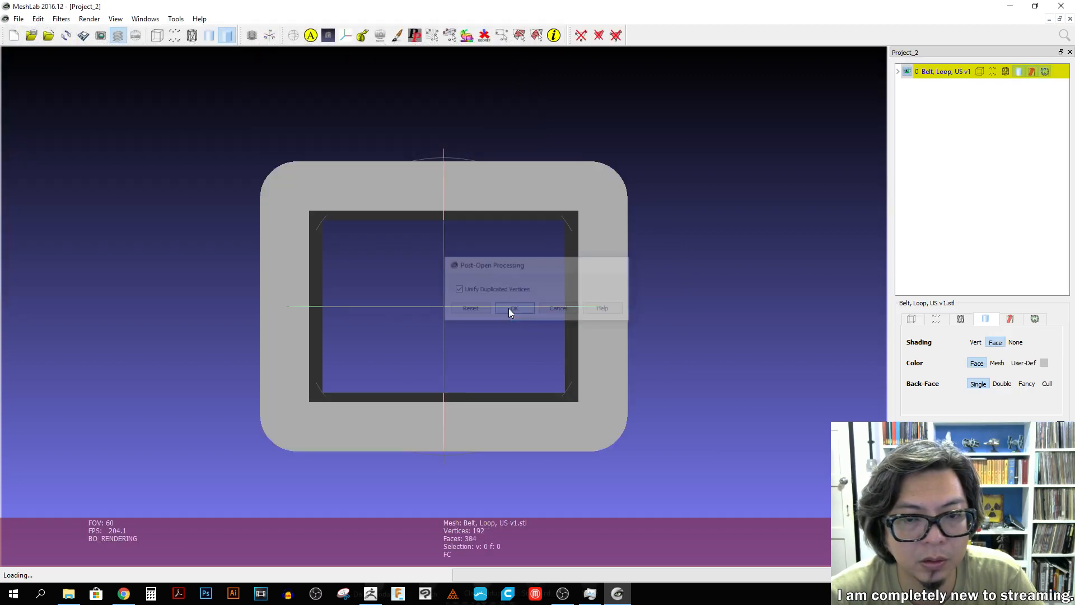
drag(560, 236, 531, 278)
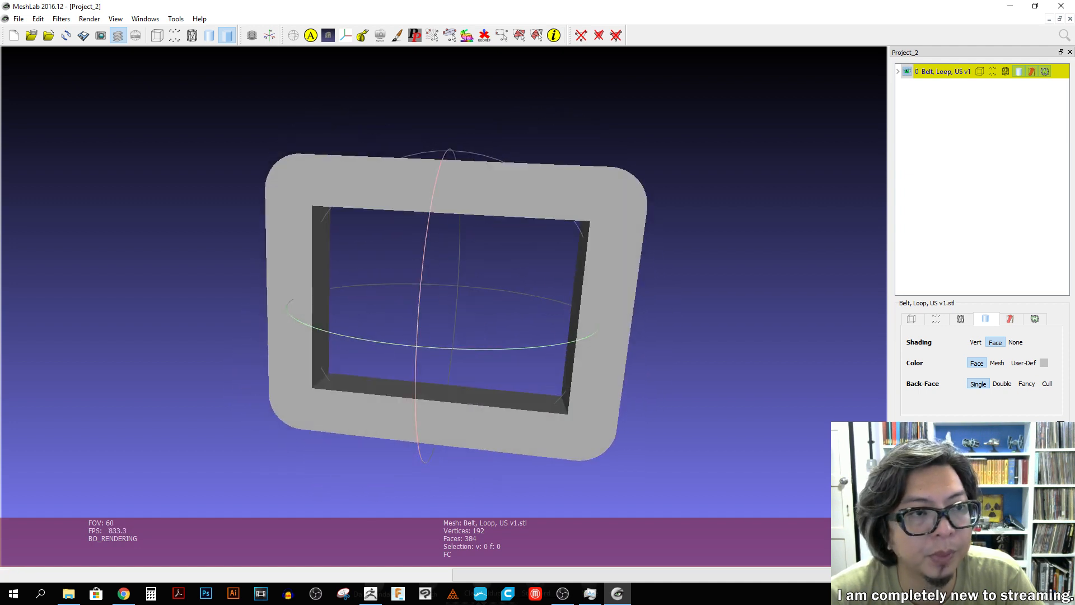
Step: Export the belt loop mesh as an Alias Wavefront Object (.obj) in the Fusion360 folder, keeping the default saving options
click(18, 19)
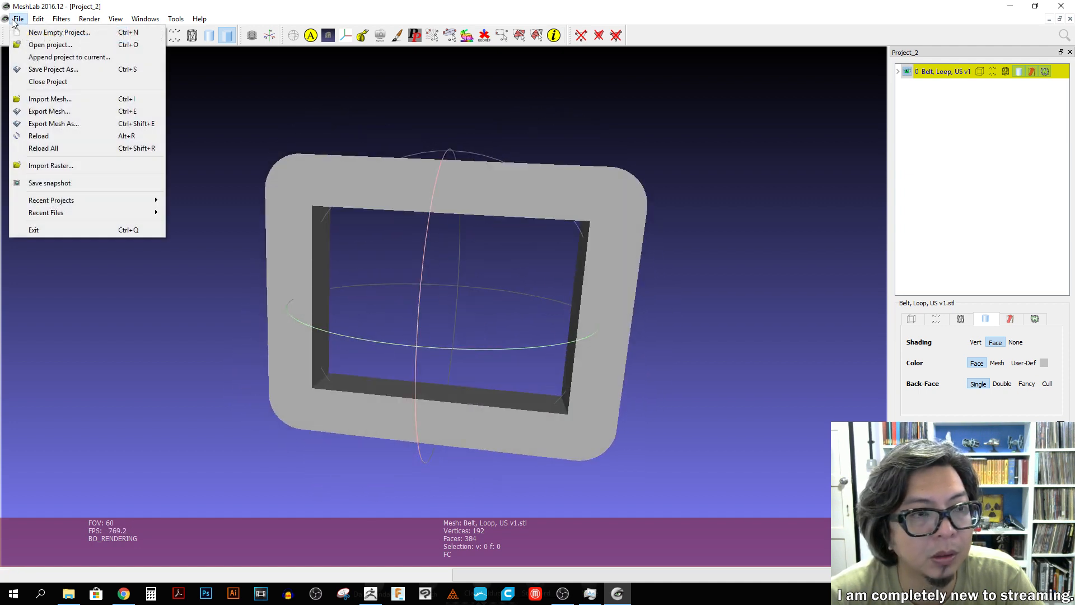
click(55, 124)
click(511, 400)
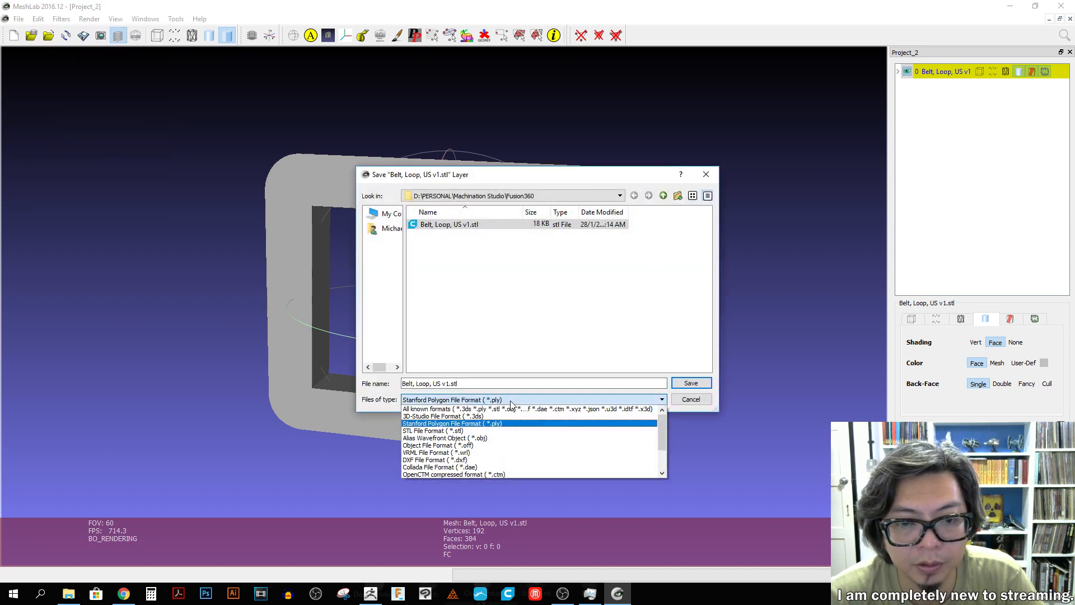
click(493, 438)
click(691, 384)
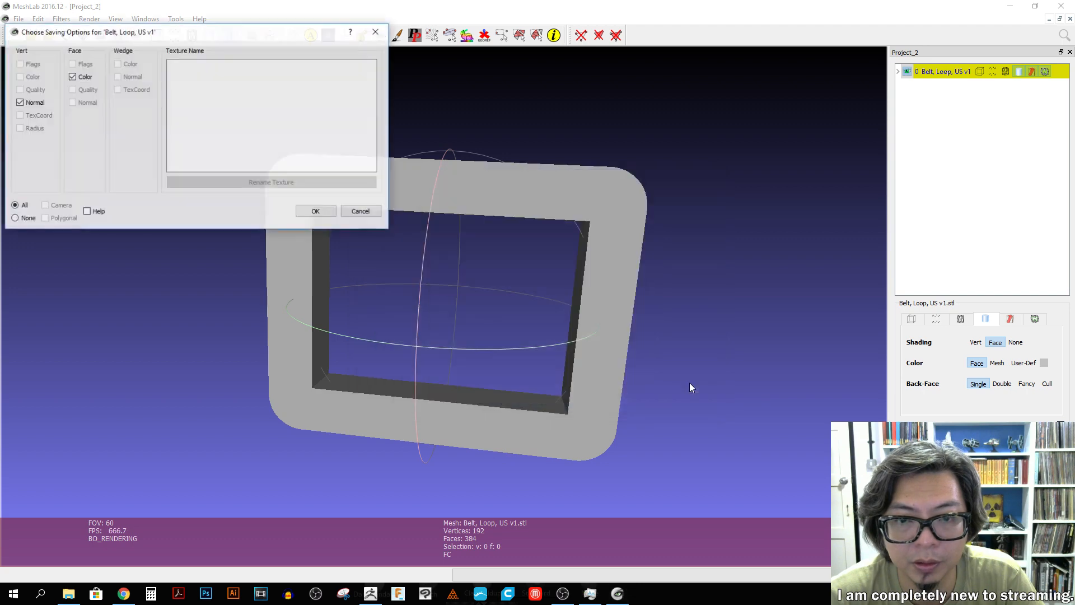
click(319, 212)
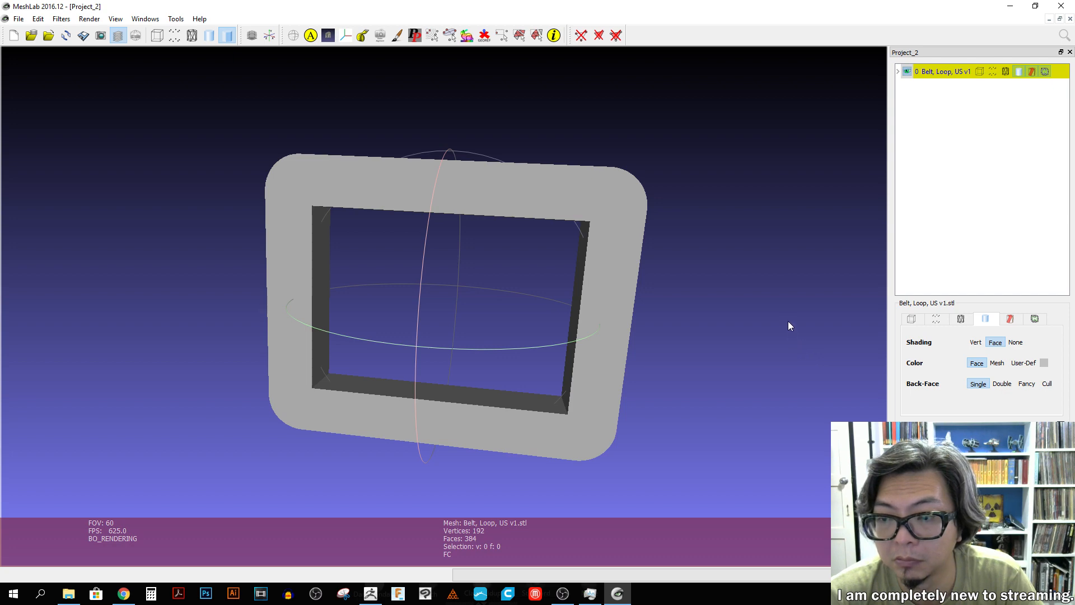
drag(783, 324, 680, 281)
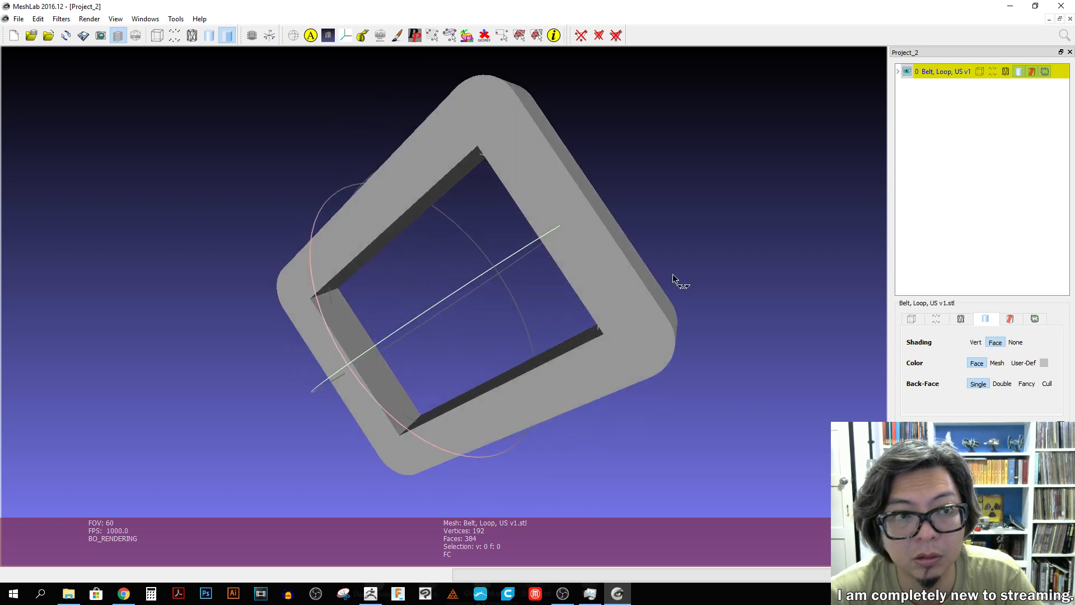
Step: Switch to ZBrush and import the Belt, Loop, US v1 OBJ file as a tool
click(619, 595)
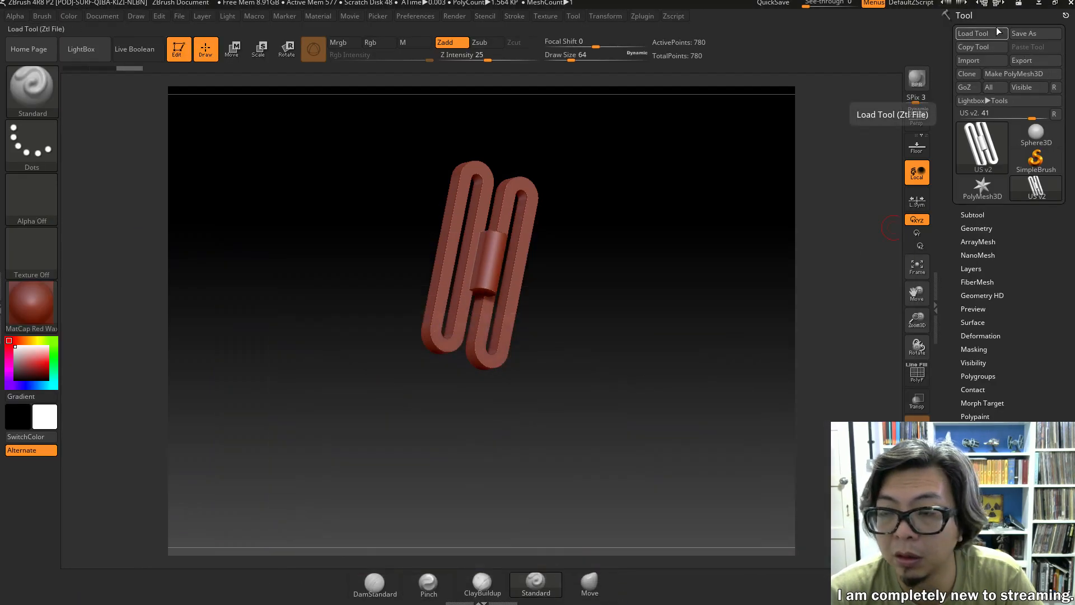
click(988, 62)
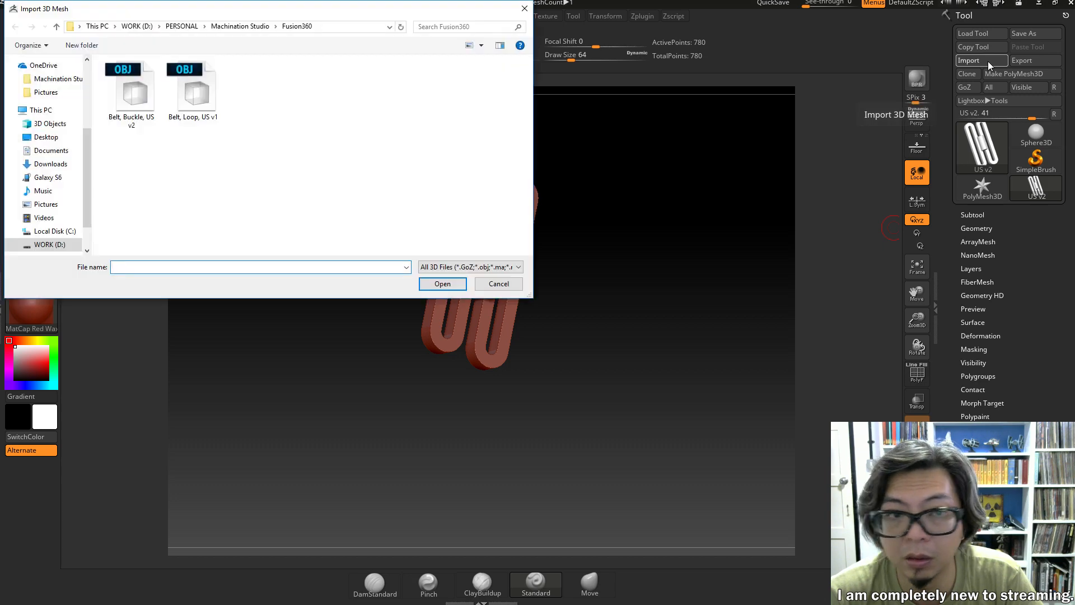
double_click(192, 89)
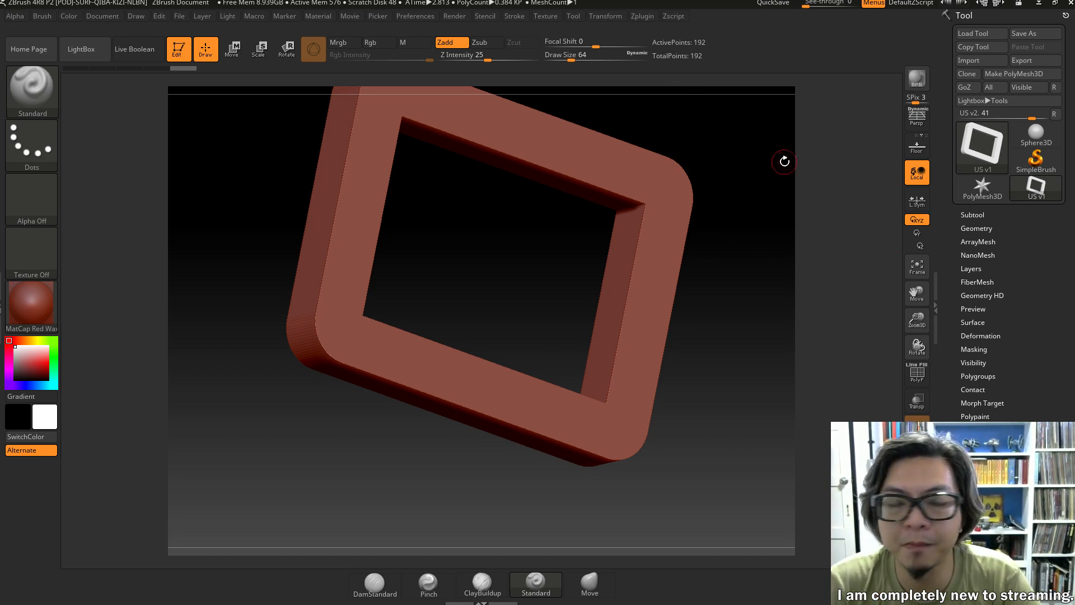
Step: Load the uniformed figure's ZTool from the Zbrush folder inside OneDrive's Machination Studio folder
click(982, 36)
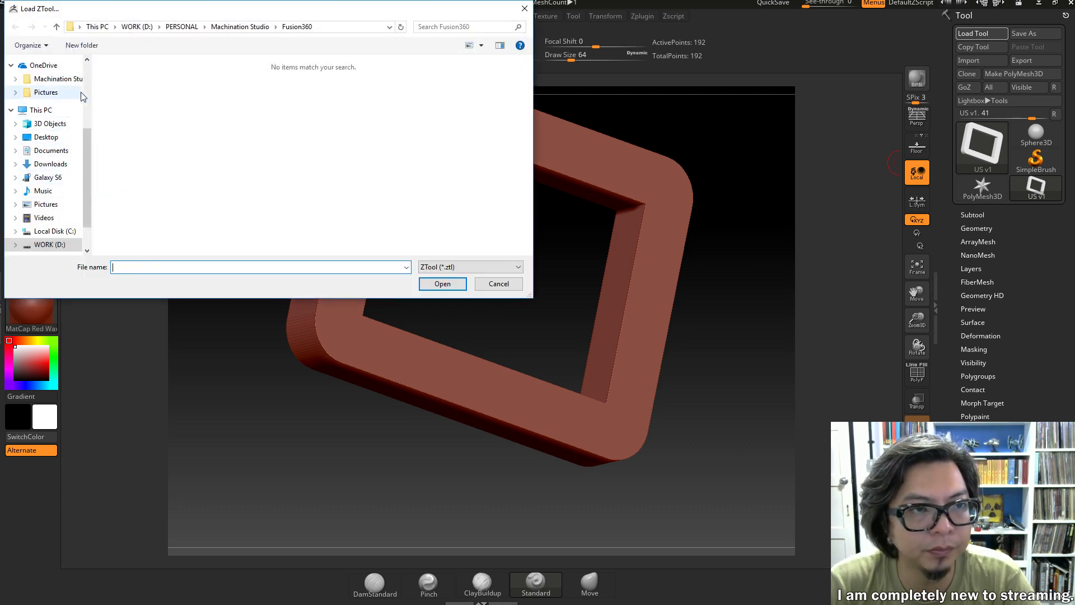
click(63, 79)
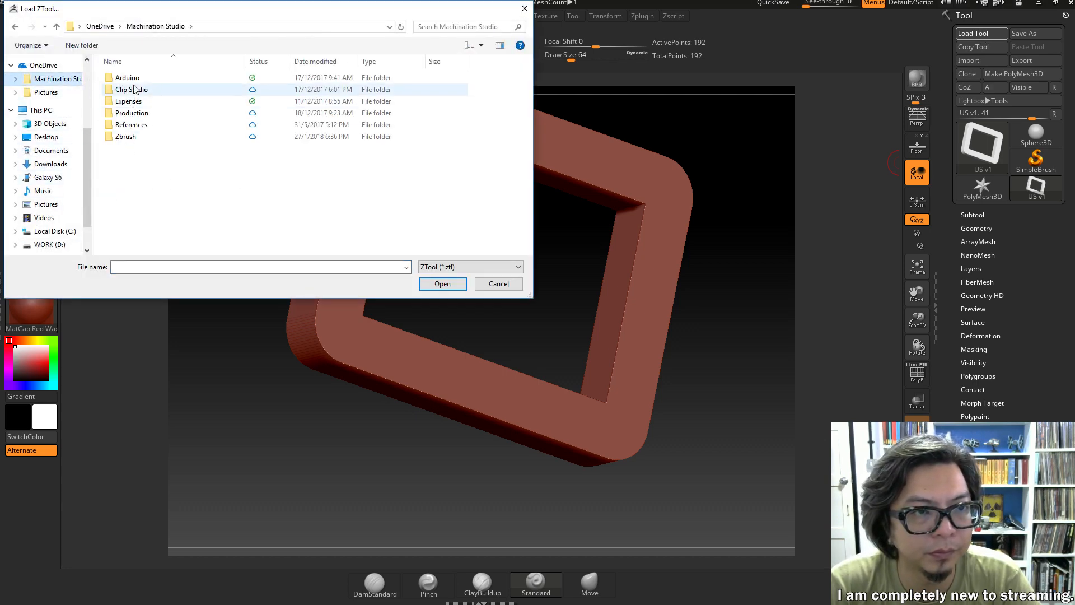
click(133, 113)
double_click(133, 113)
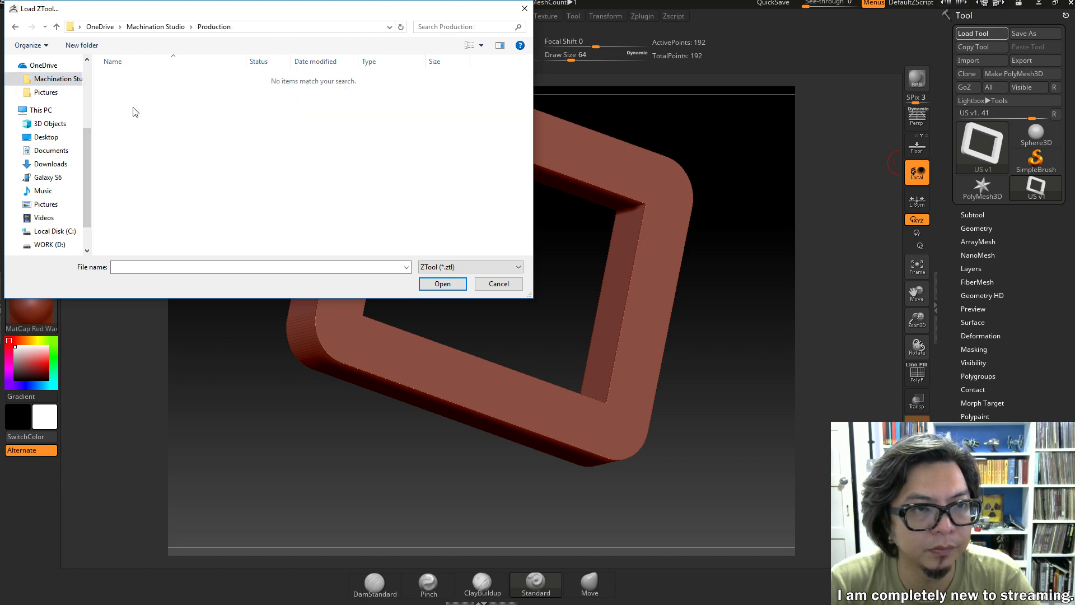
click(66, 79)
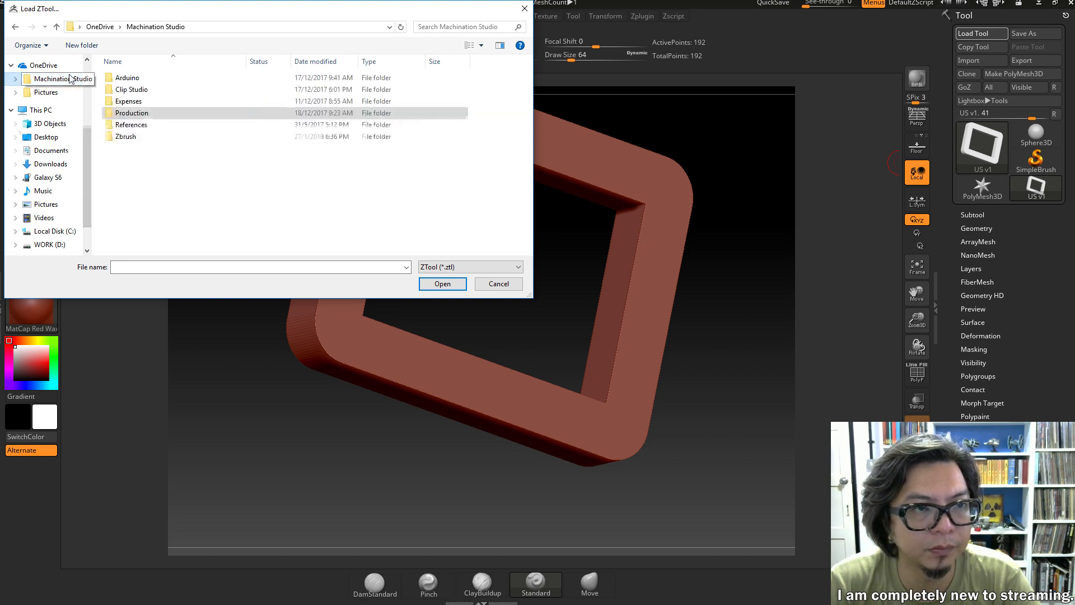
double_click(125, 136)
click(148, 115)
double_click(148, 114)
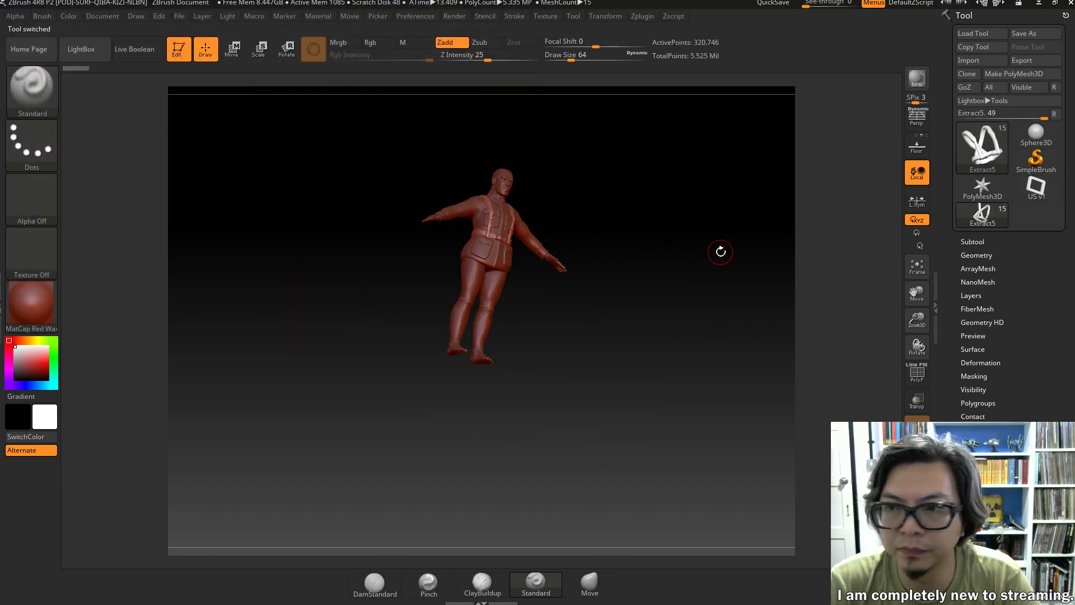
drag(675, 249, 618, 239)
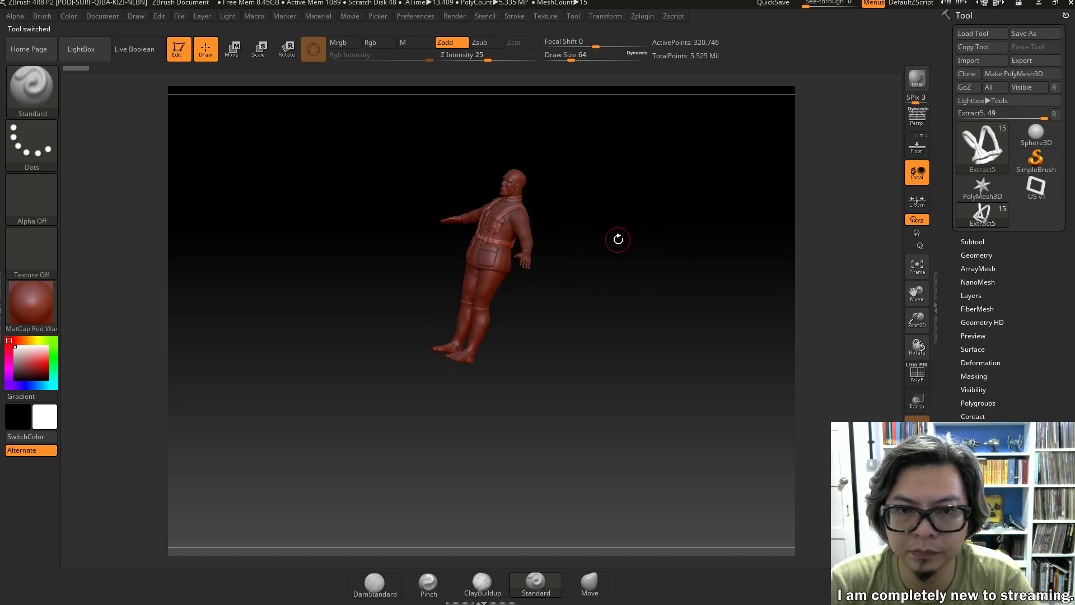
Step: Insert the US v1 belt loop as a subtool directly below the Extract5 subtool of the figure
click(973, 241)
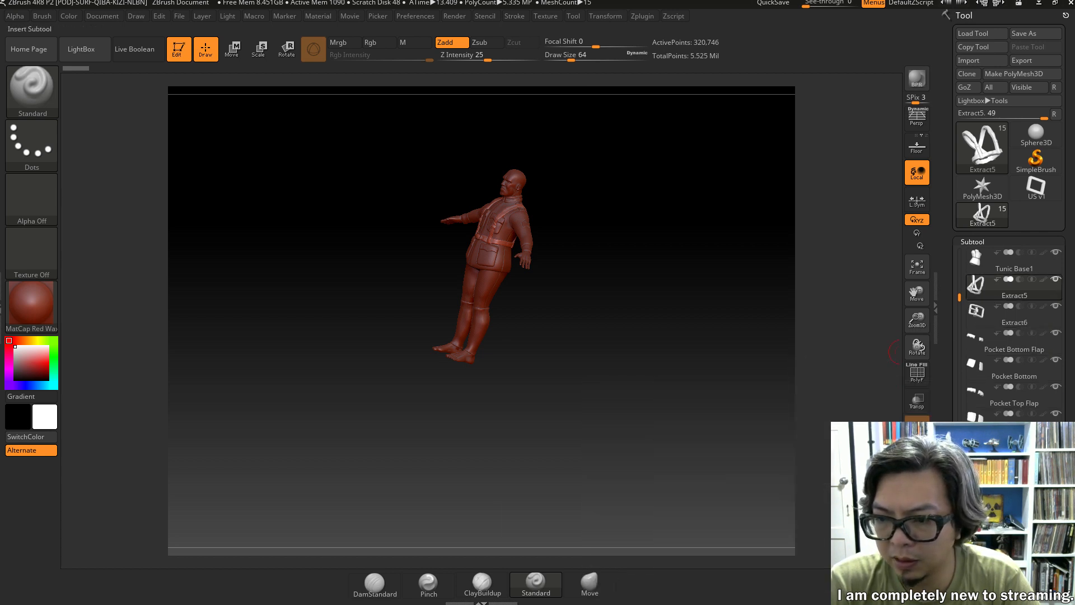
click(1034, 554)
mouse_move(683, 431)
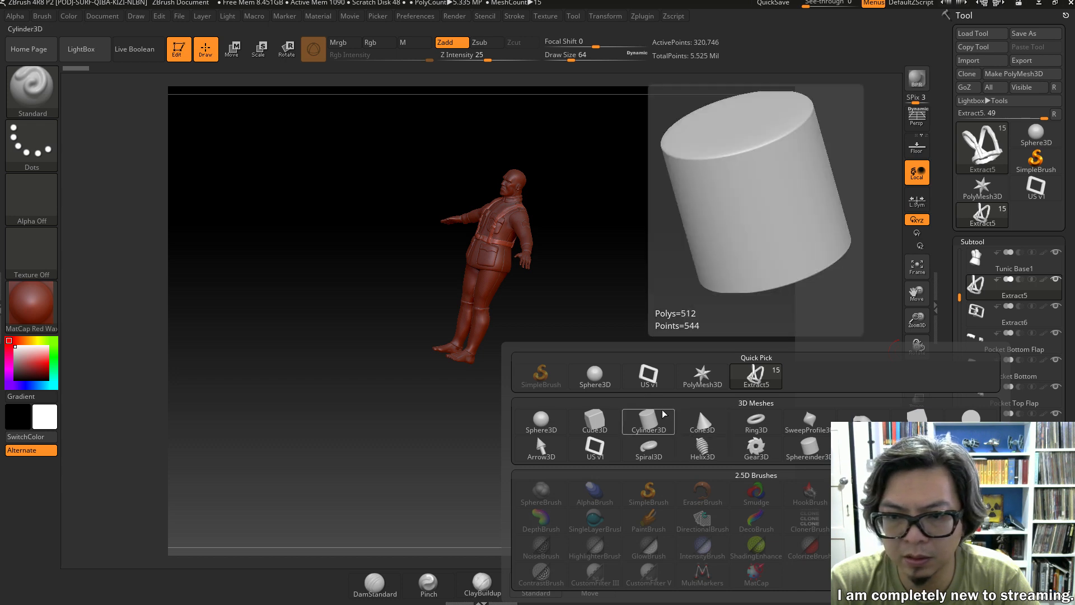
click(648, 376)
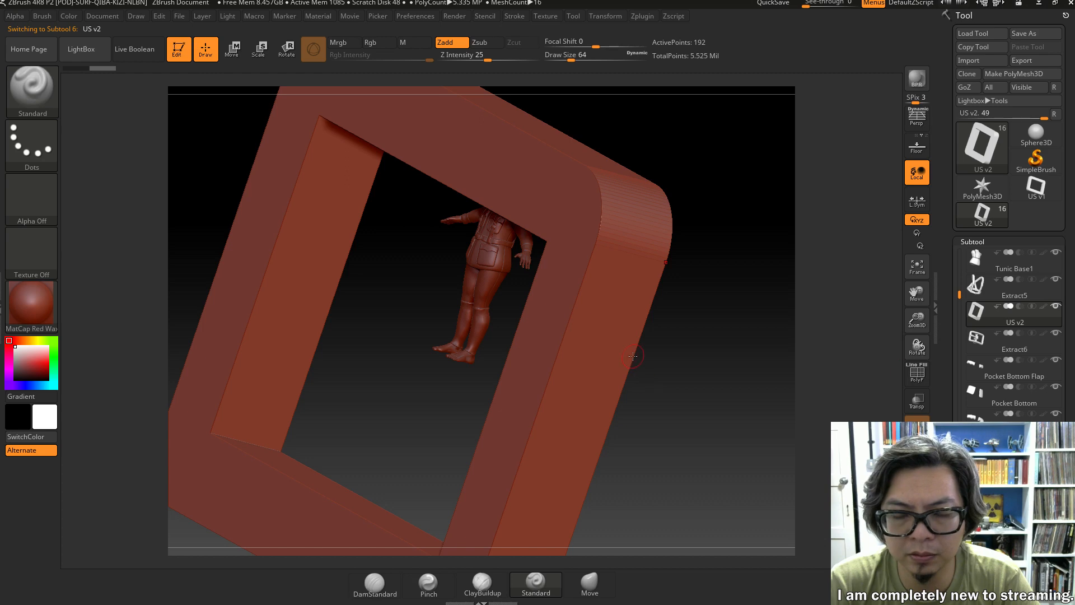
Step: Scale the belt loop subtool down uniformly until it is much smaller than the figure and move it up to the chest
drag(669, 360, 426, 158)
click(258, 48)
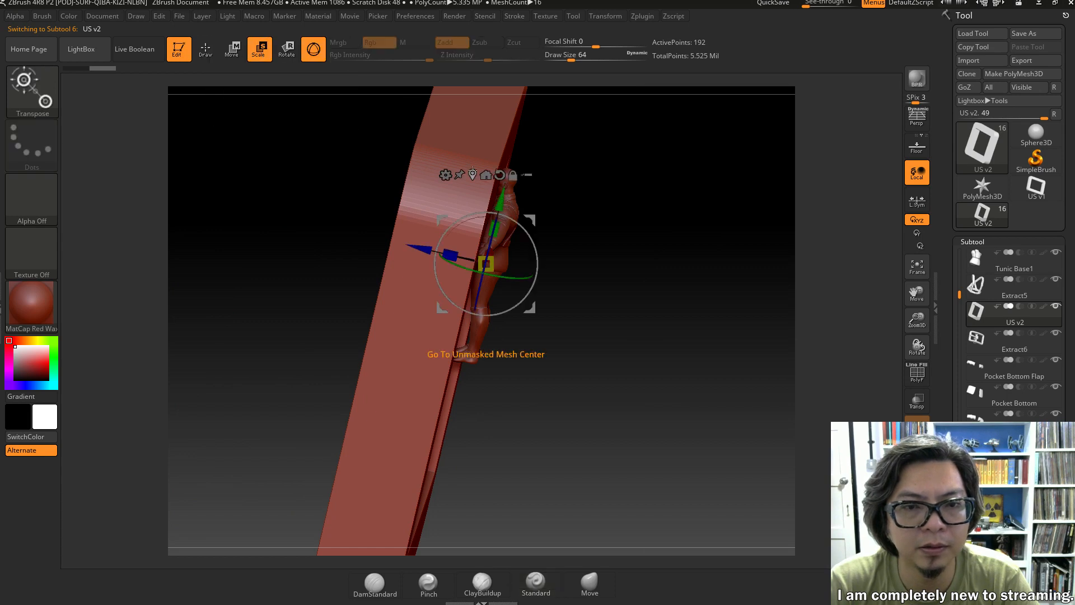
mouse_move(529, 220)
mouse_down()
mouse_move(456, 280)
mouse_move(453, 305)
mouse_move(456, 291)
mouse_up()
key(ctrl+z)
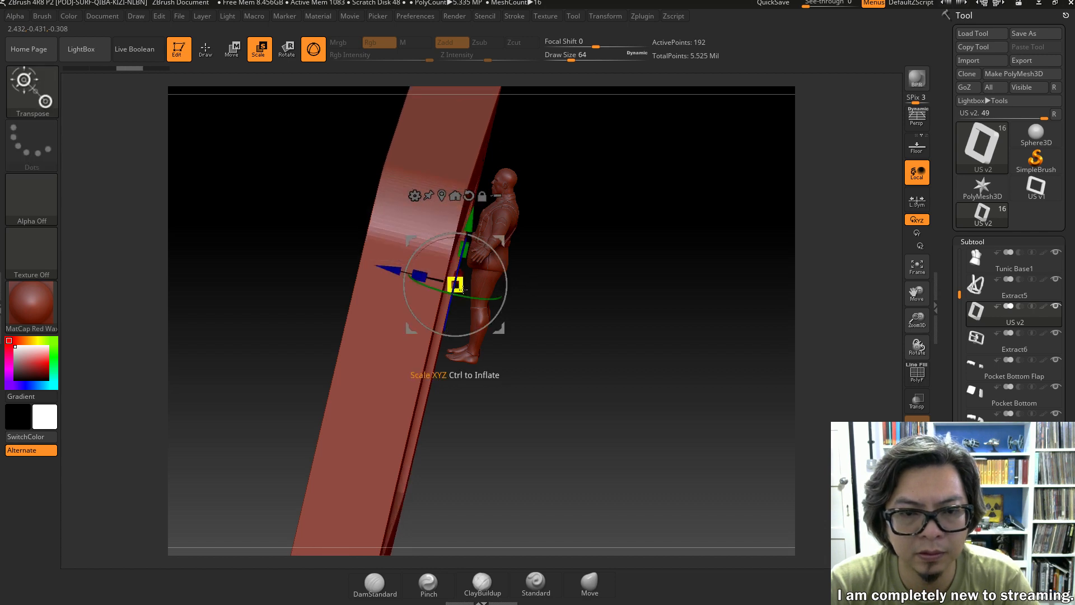
drag(459, 288, 124, 121)
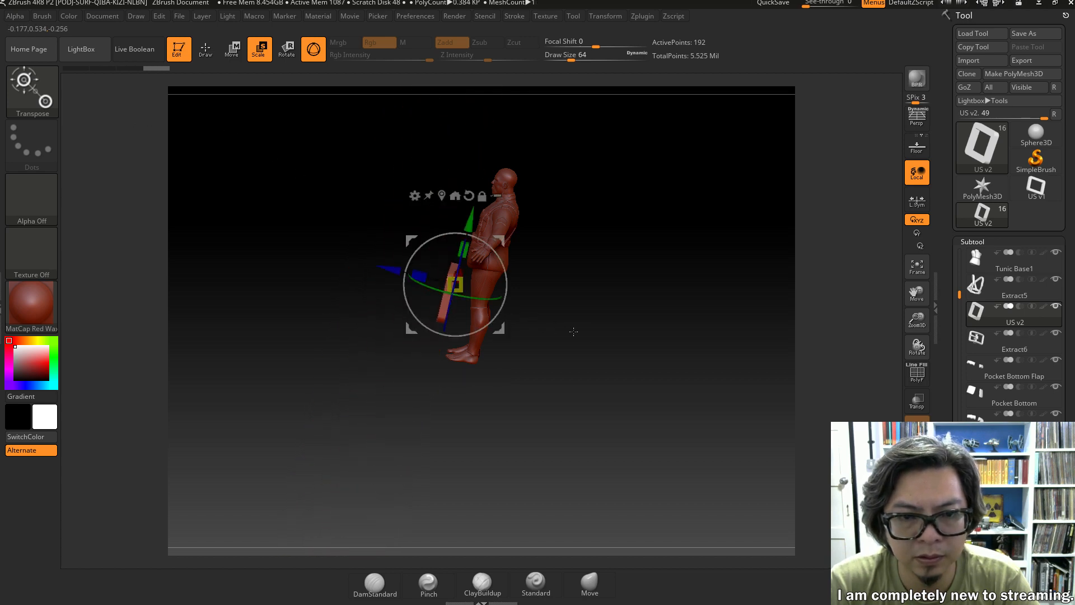
drag(548, 323, 595, 322)
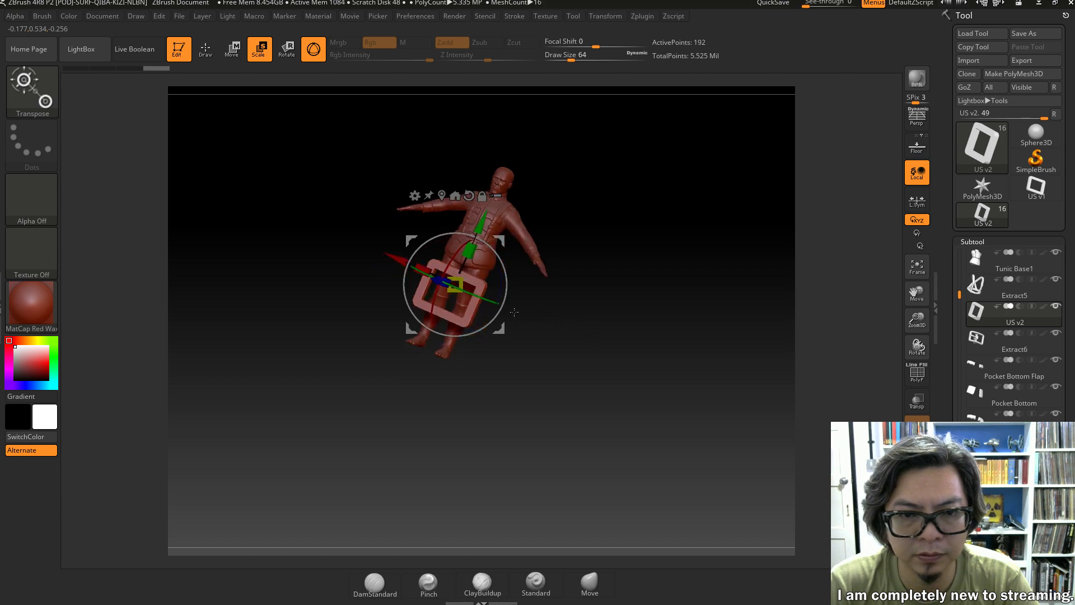
drag(457, 284, 485, 161)
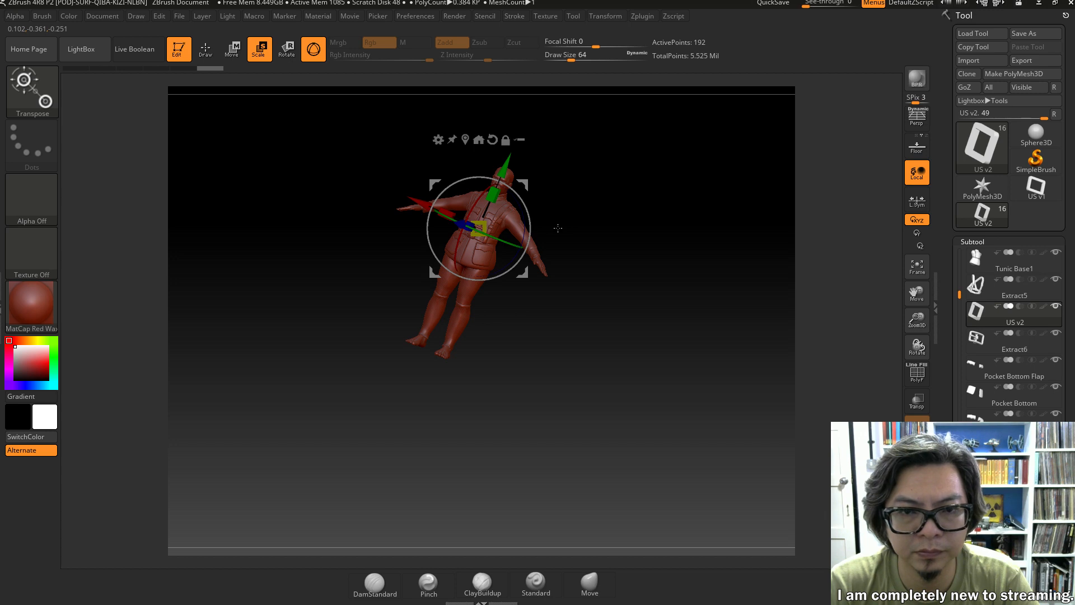
Step: Shrink the rectangular belt loop subtool further and move it from the tunic's centre onto the figure's left chest strap
key(ctrl)
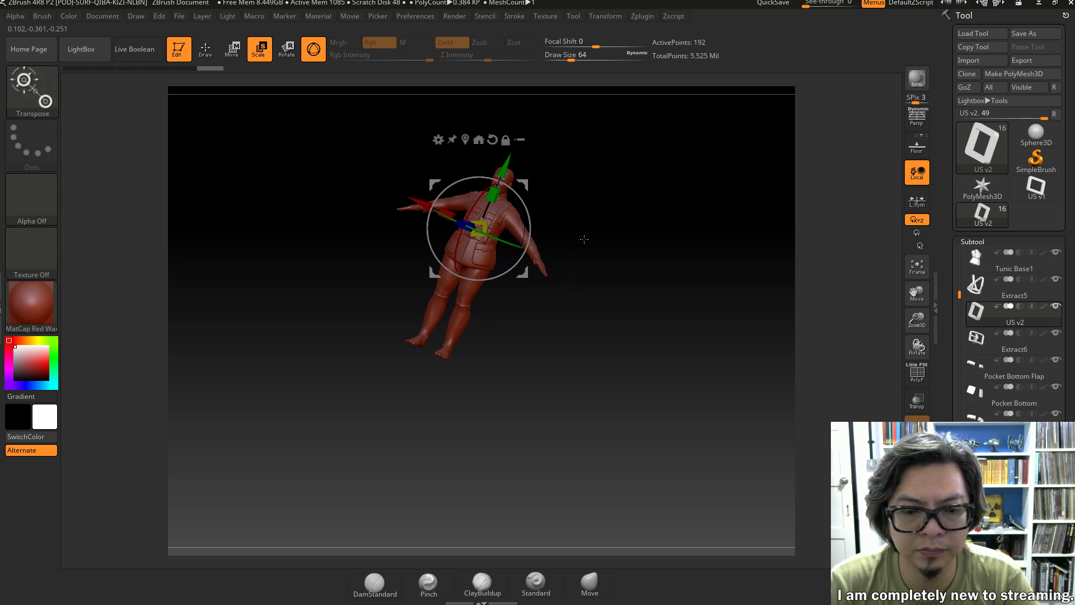
alt+drag(584, 239, 611, 598)
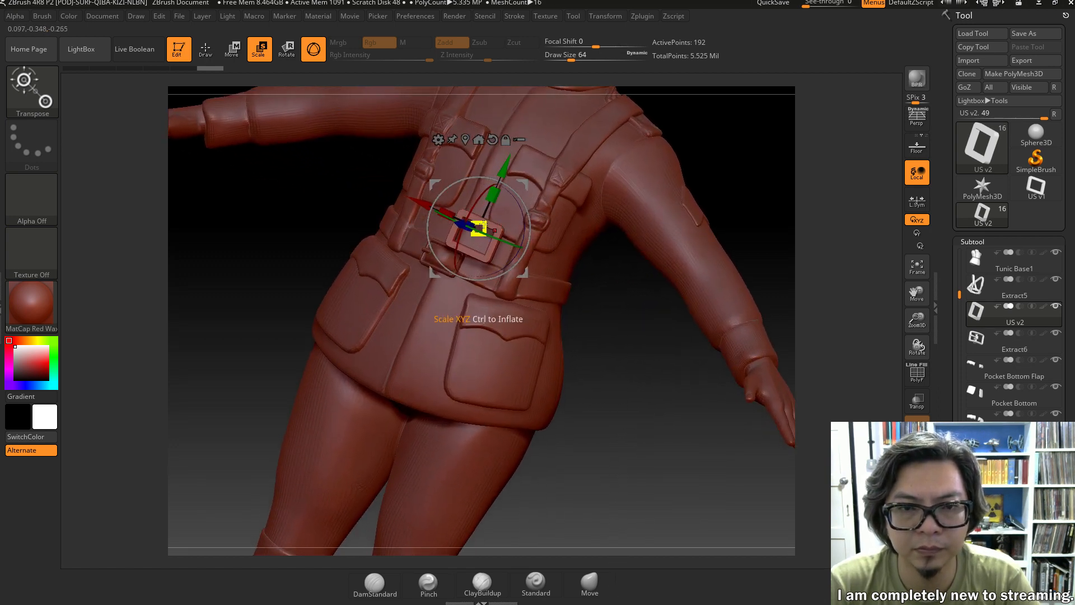
mouse_move(479, 228)
mouse_down()
mouse_move(498, 220)
mouse_move(476, 223)
mouse_move(487, 217)
mouse_up()
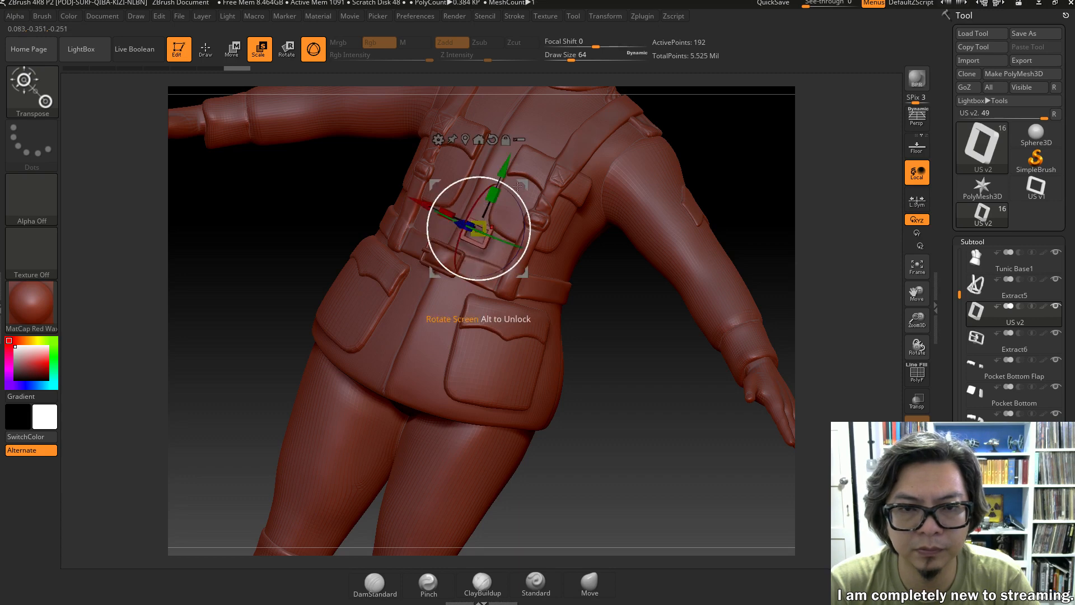
drag(522, 183, 577, 193)
drag(539, 235, 534, 240)
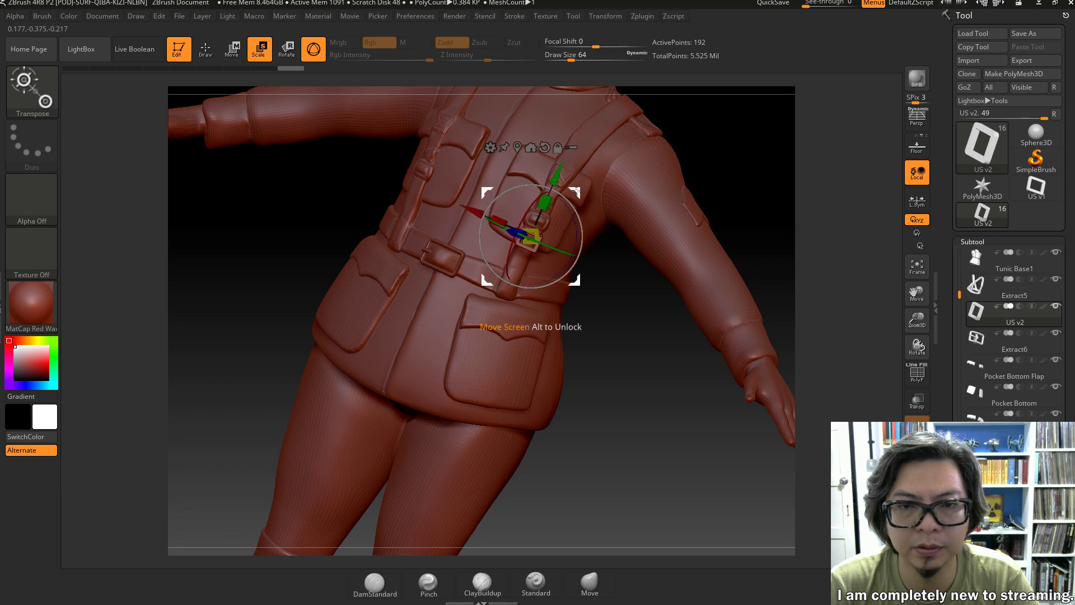
Step: Fit the belt loop over the existing buckle on the left chest strap and switch to Draw mode
drag(577, 191, 586, 173)
drag(599, 314, 607, 336)
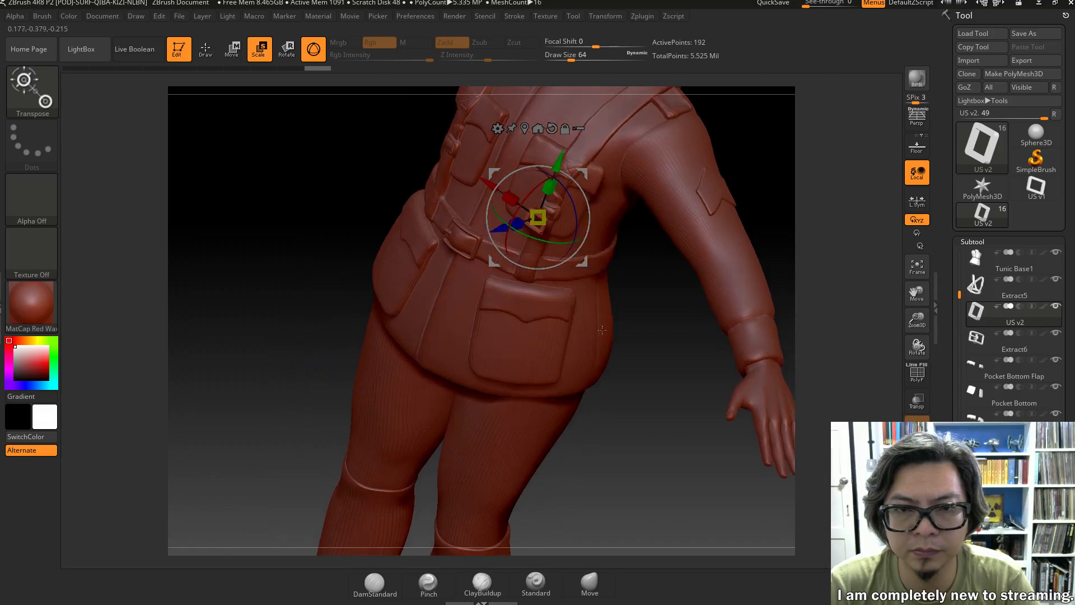
key(q)
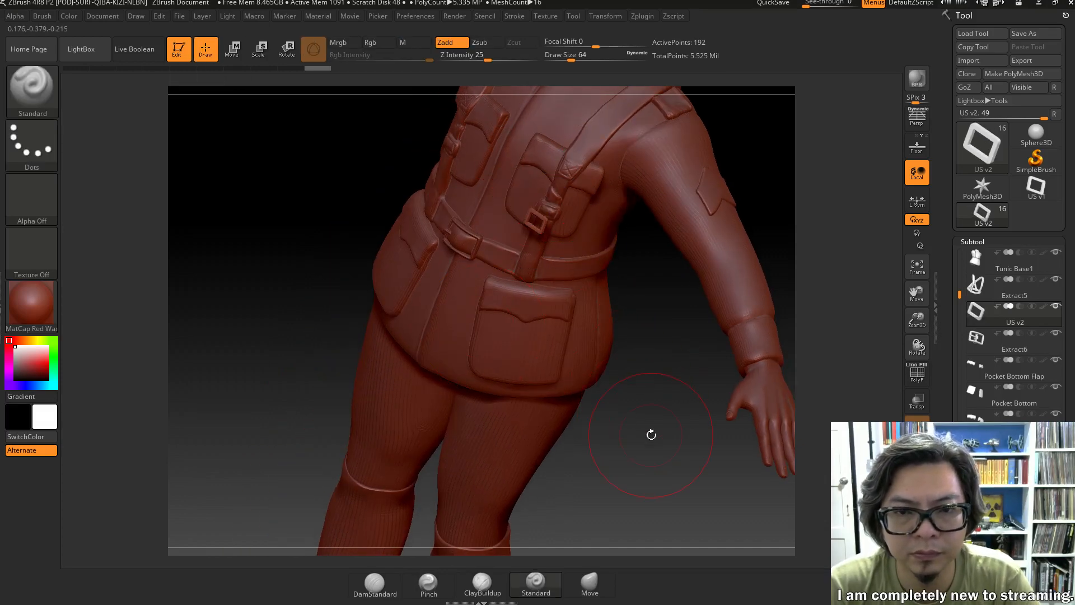
mouse_move(652, 435)
mouse_down()
mouse_move(677, 292)
mouse_move(655, 399)
mouse_move(675, 302)
mouse_up()
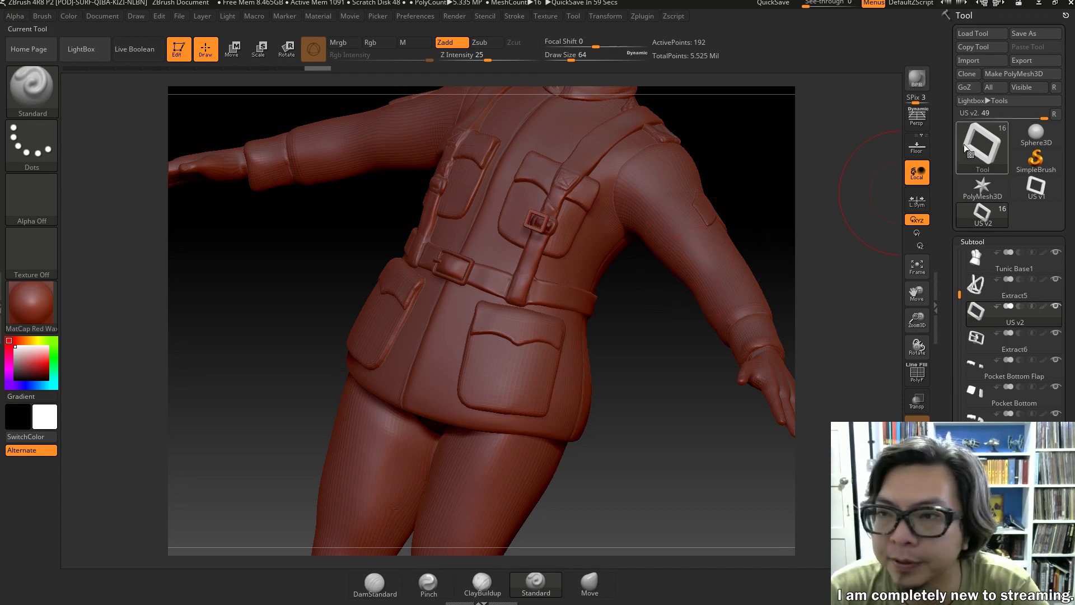
Step: Select the Extract6 subtool and replace its mesh by importing the US v2 clasp model from the Fusion360 folder
click(1036, 347)
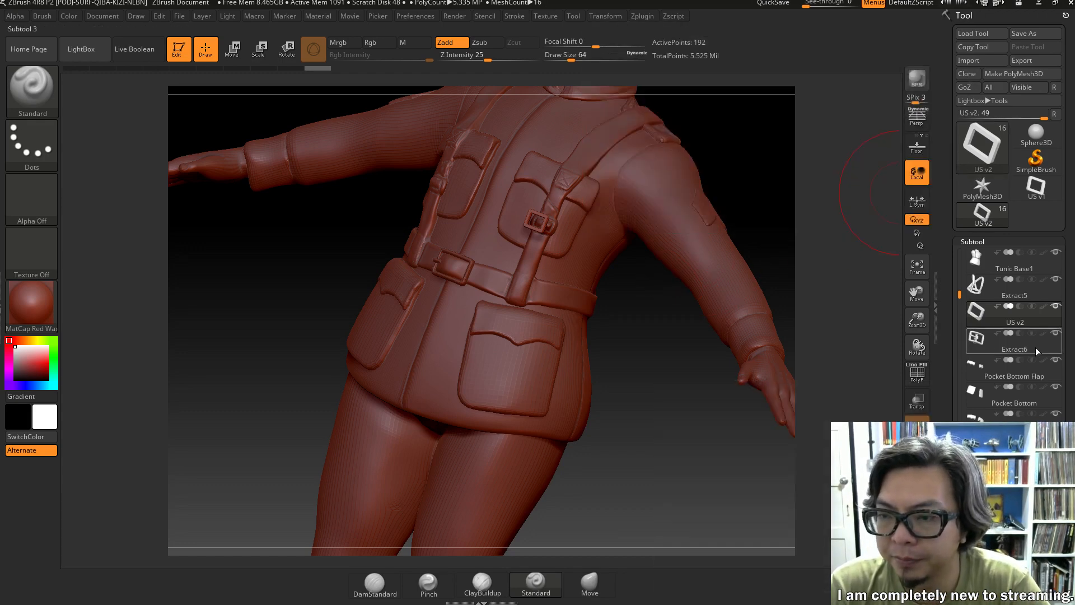
click(1035, 548)
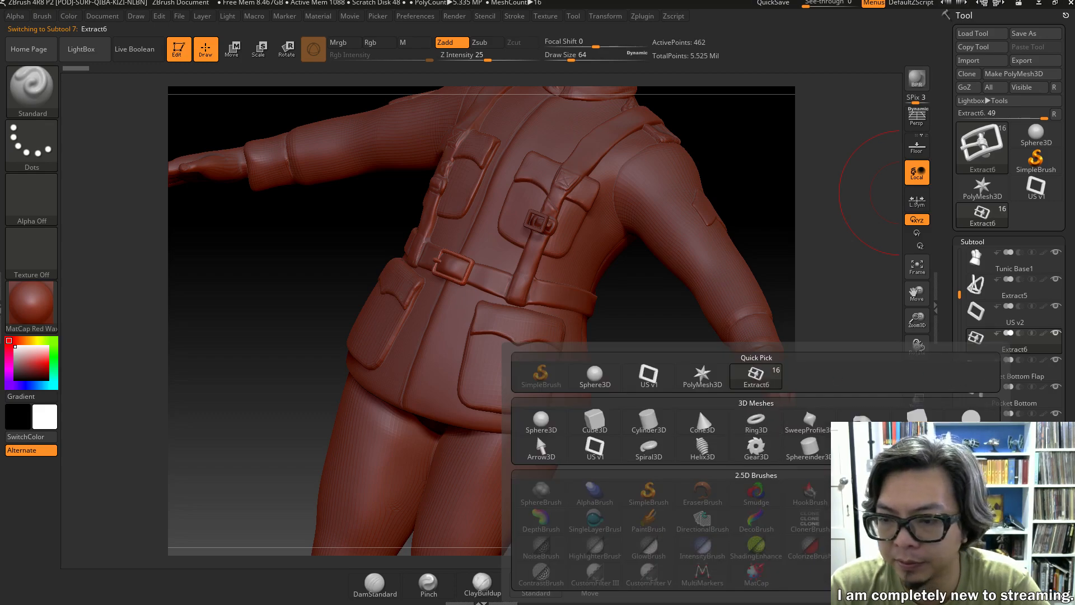
click(978, 62)
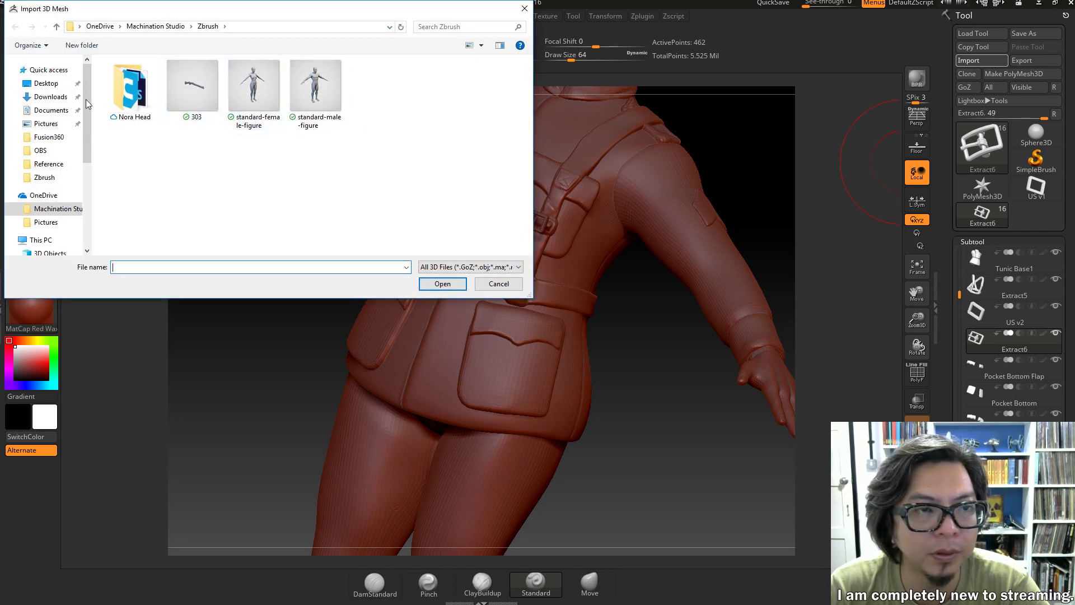
click(85, 166)
drag(85, 165, 99, 77)
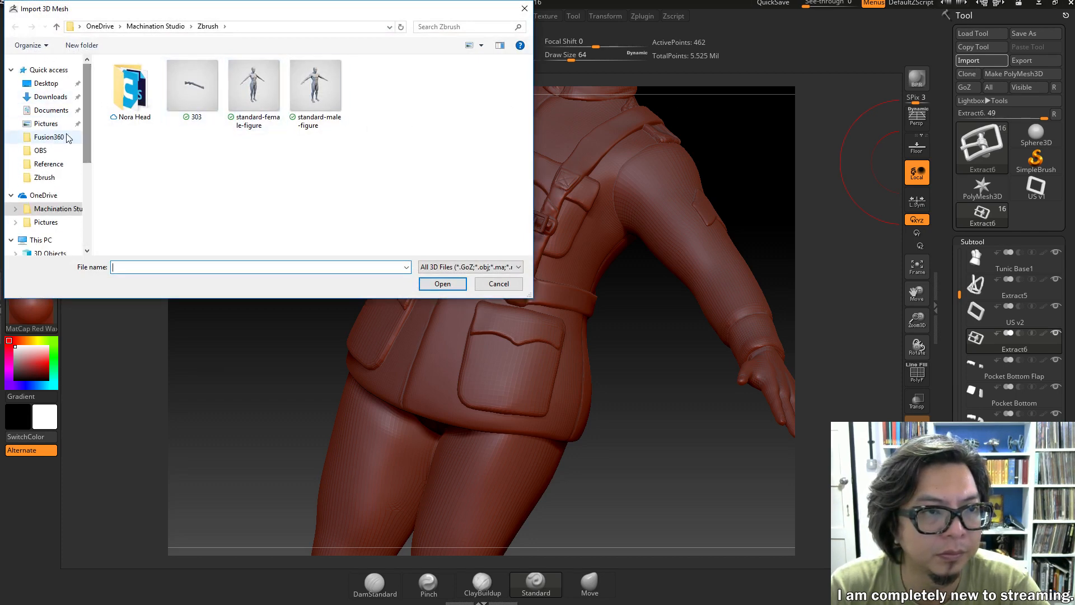
click(67, 138)
double_click(129, 96)
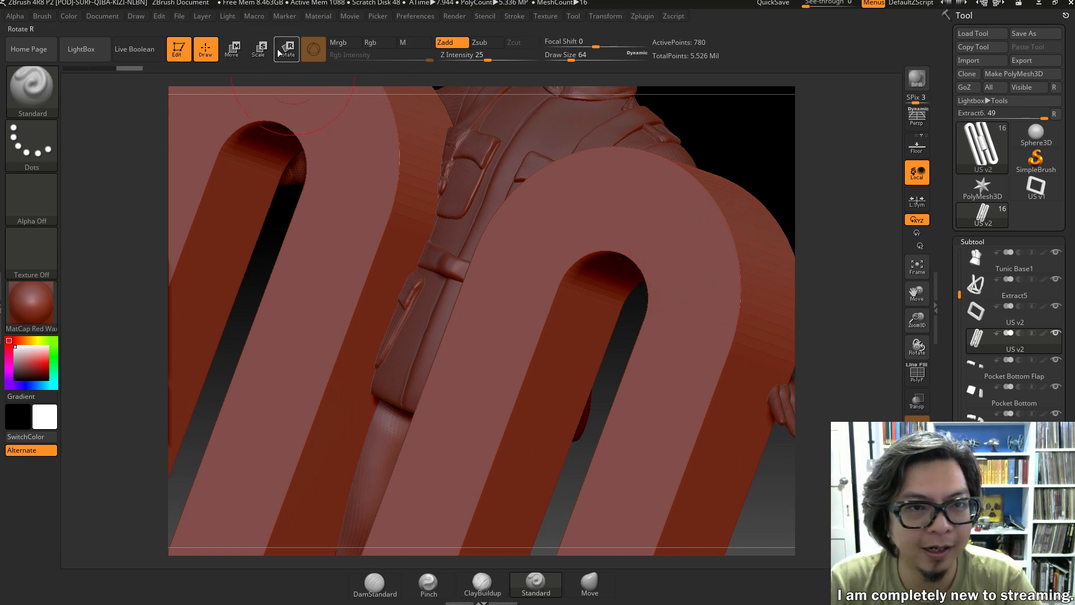
Step: Scale the imported clasp down uniformly to a small belt fitting and move it near the waist belt
click(261, 50)
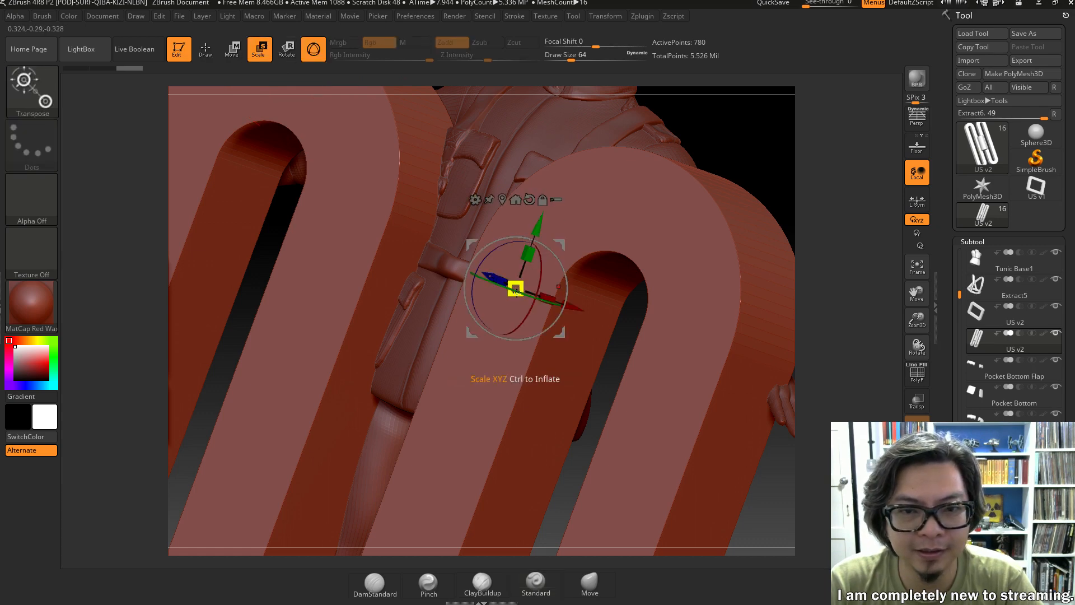
drag(515, 288, 21, 533)
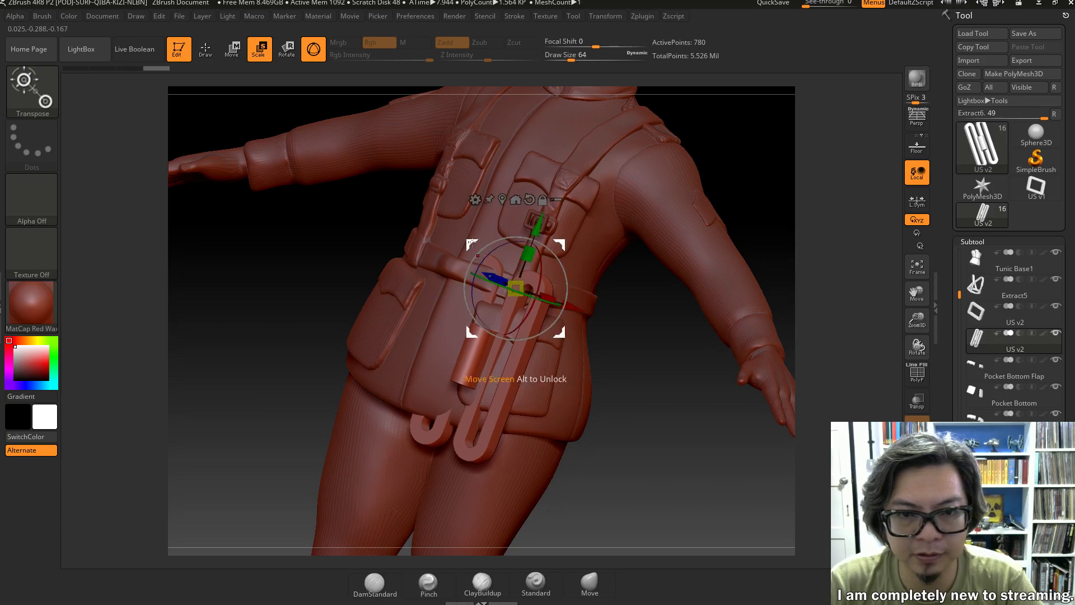
drag(472, 245, 444, 146)
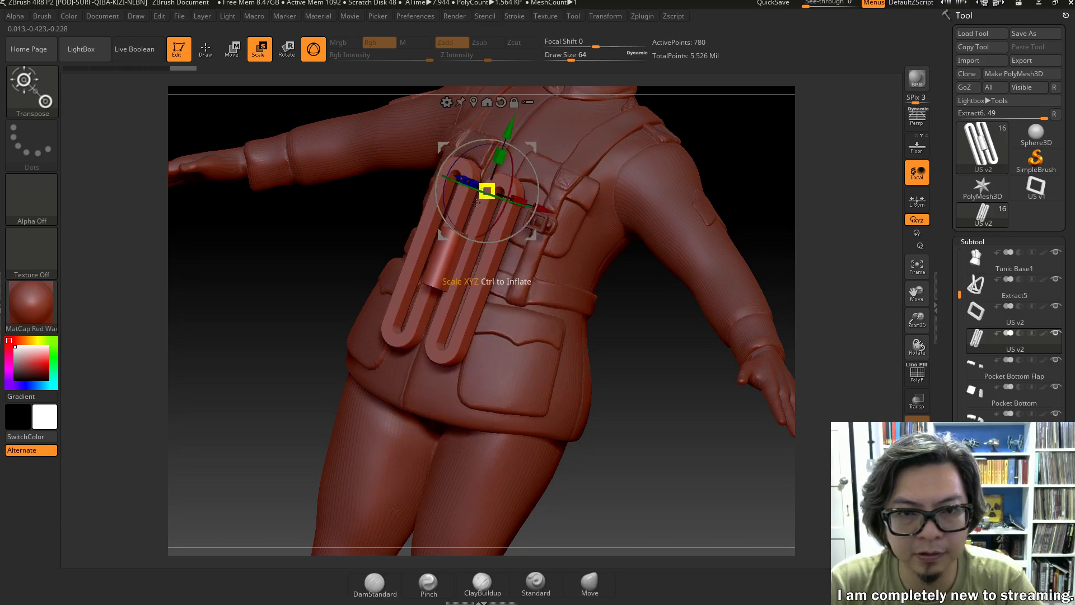
drag(475, 201, 543, 168)
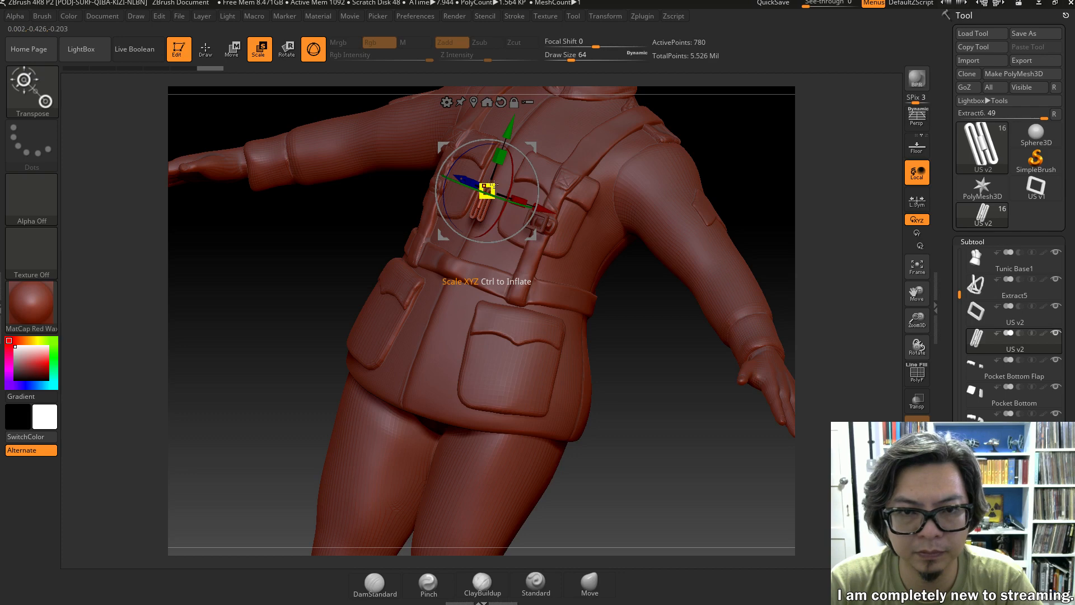
drag(489, 187, 505, 208)
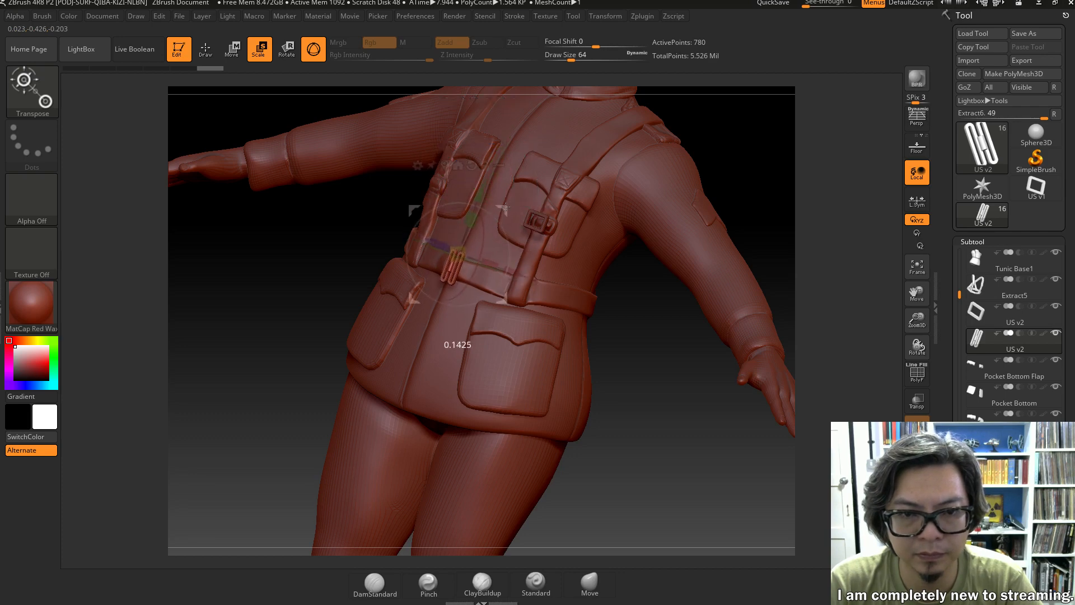
drag(430, 237, 495, 266)
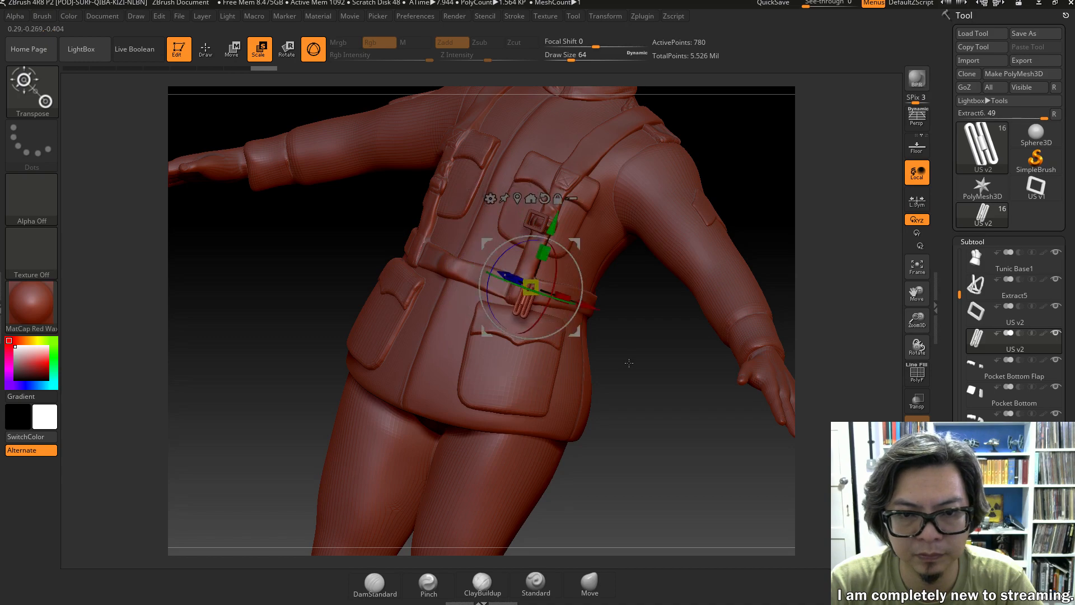
Step: Move the clasp along its Z axis to the centre of the waist belt, over the tunic's front seam
drag(648, 357, 664, 236)
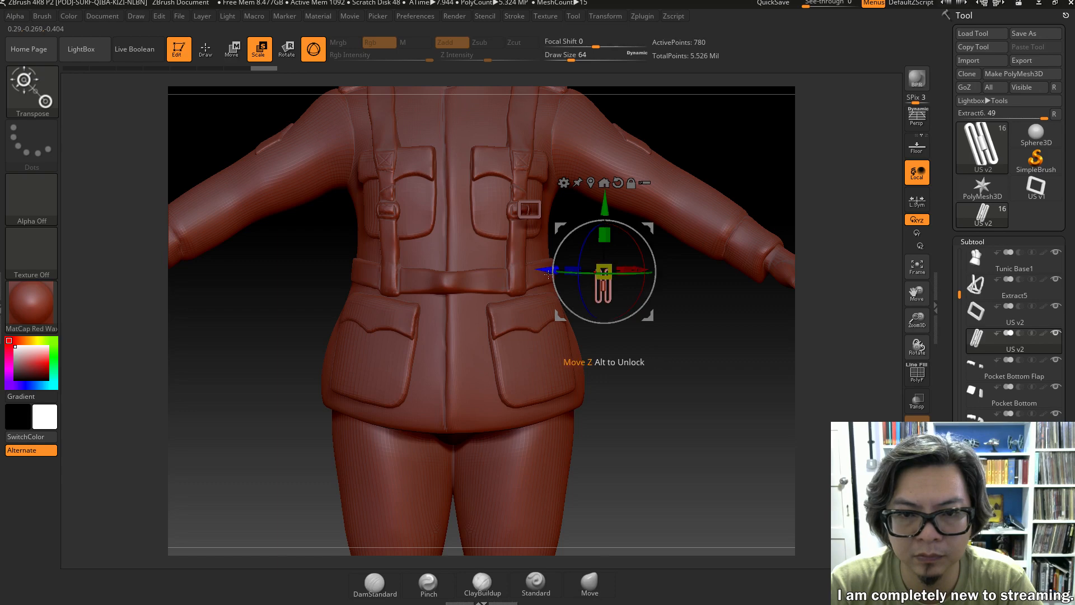
drag(547, 270, 393, 268)
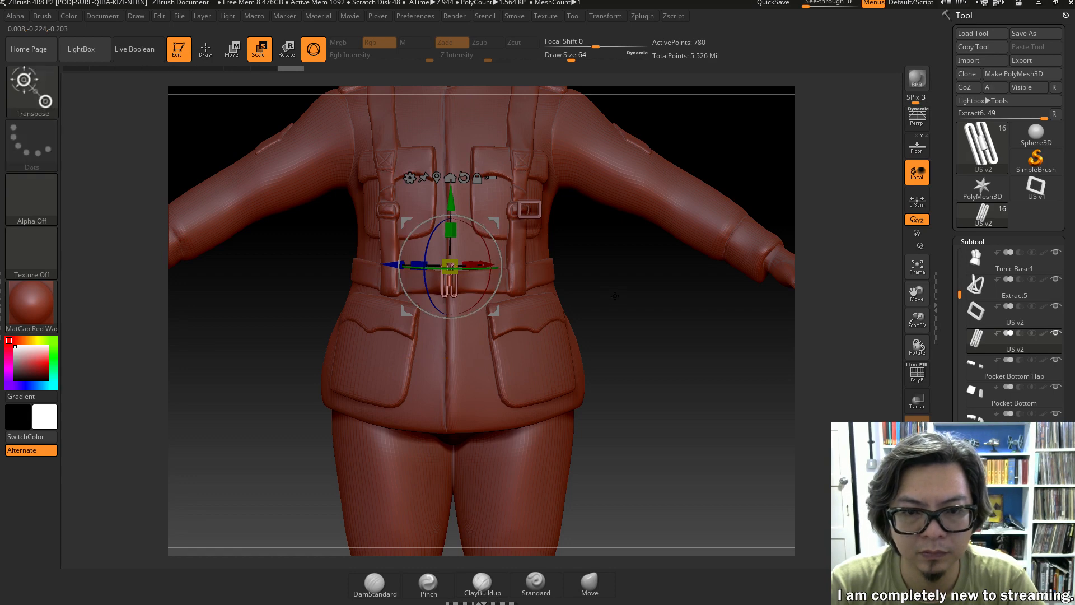
alt+drag(614, 298, 618, 405)
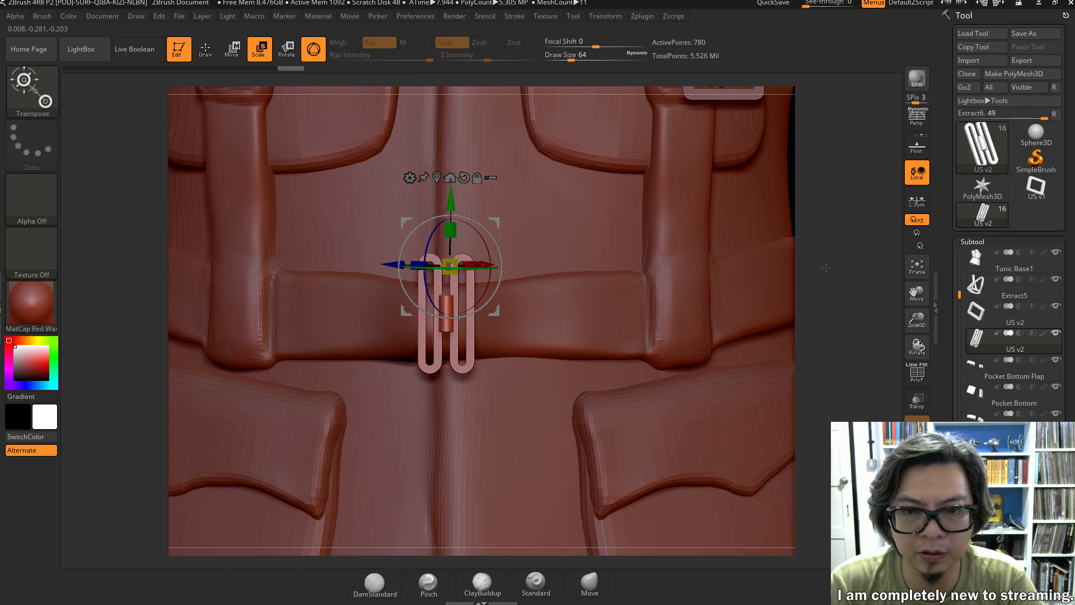
drag(826, 268, 823, 361)
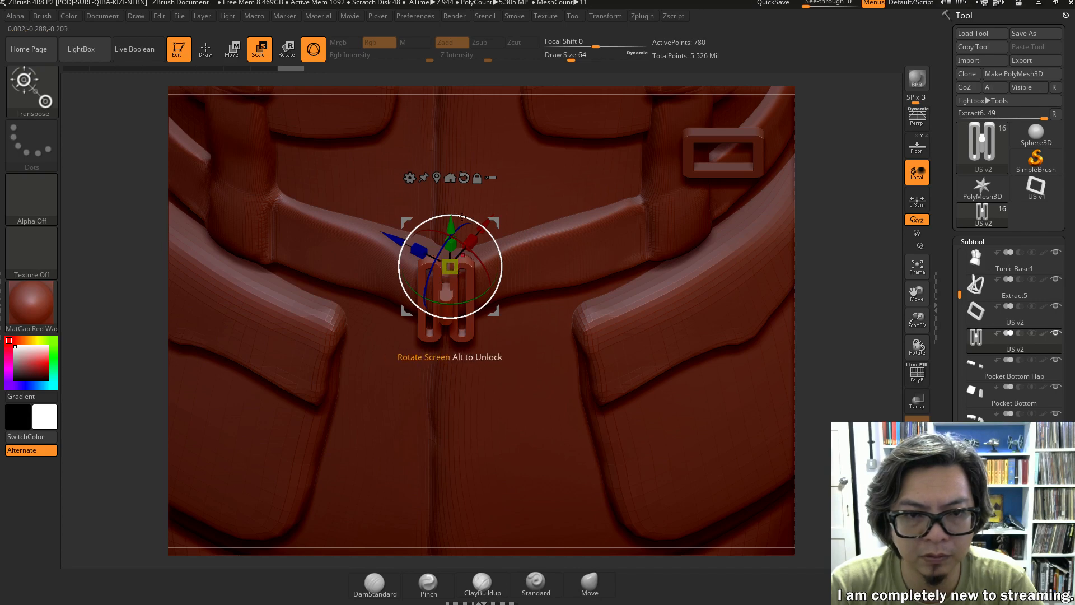
Step: Push the clasp back against the front of the waist belt
click(496, 218)
drag(496, 218, 491, 205)
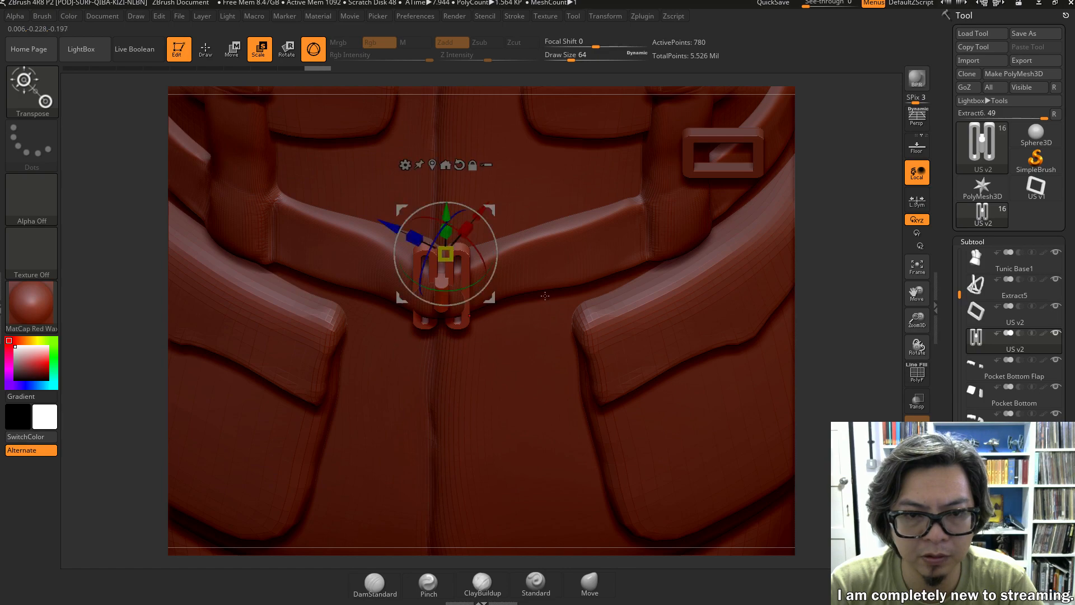
right_drag(548, 294, 548, 336)
drag(500, 252, 507, 242)
right_drag(541, 294, 515, 205)
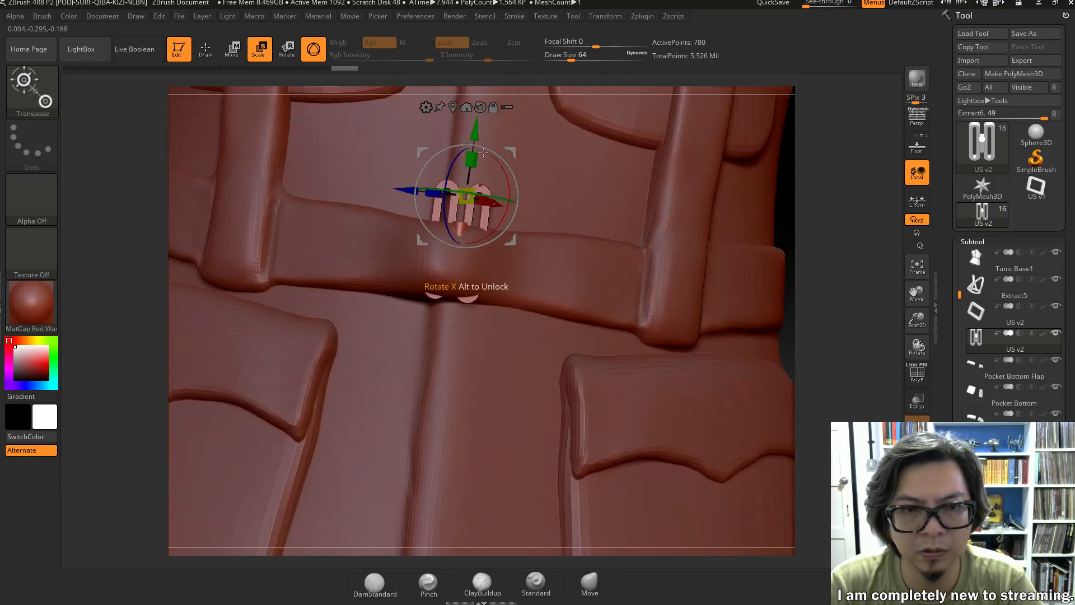
Step: Lower the clasp so it straddles the waist belt and enlarge it slightly
drag(479, 138, 479, 158)
right_drag(574, 199, 507, 183)
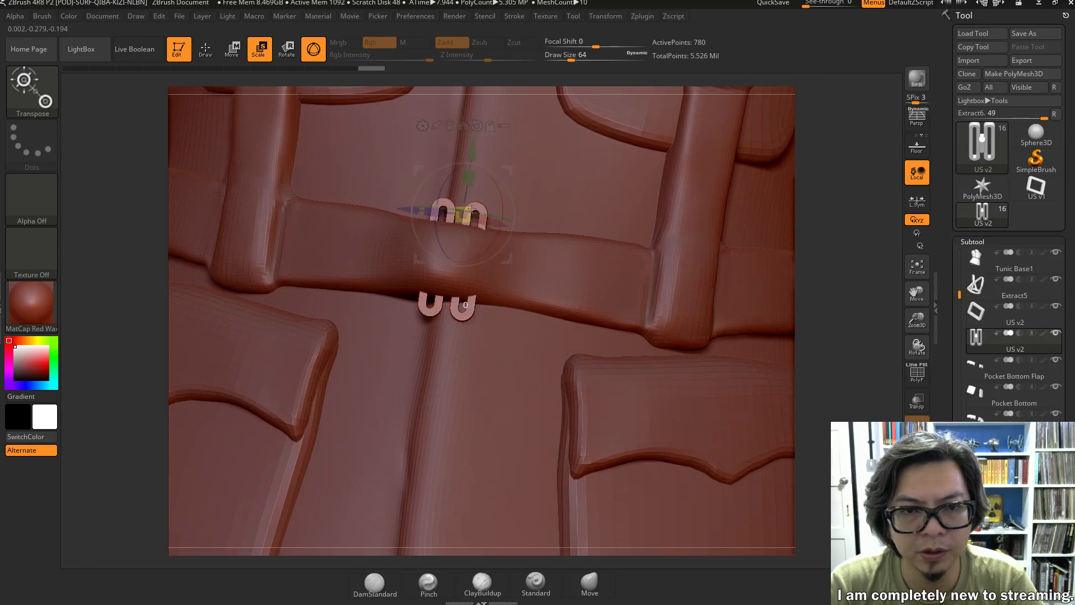
mouse_move(479, 199)
mouse_down()
mouse_move(466, 213)
mouse_move(473, 206)
mouse_up()
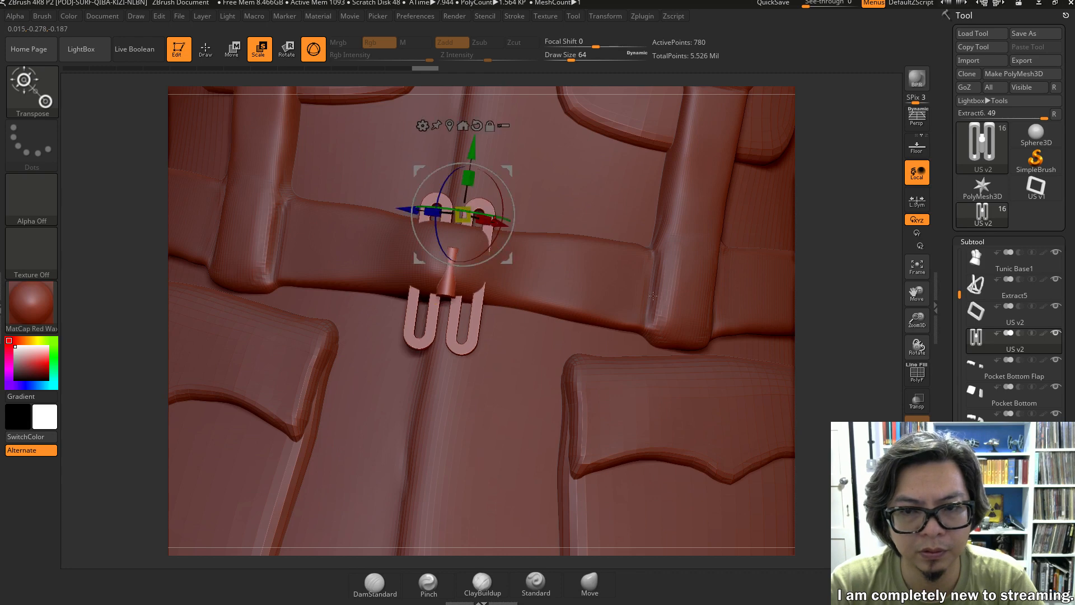
alt+drag(814, 284, 826, 18)
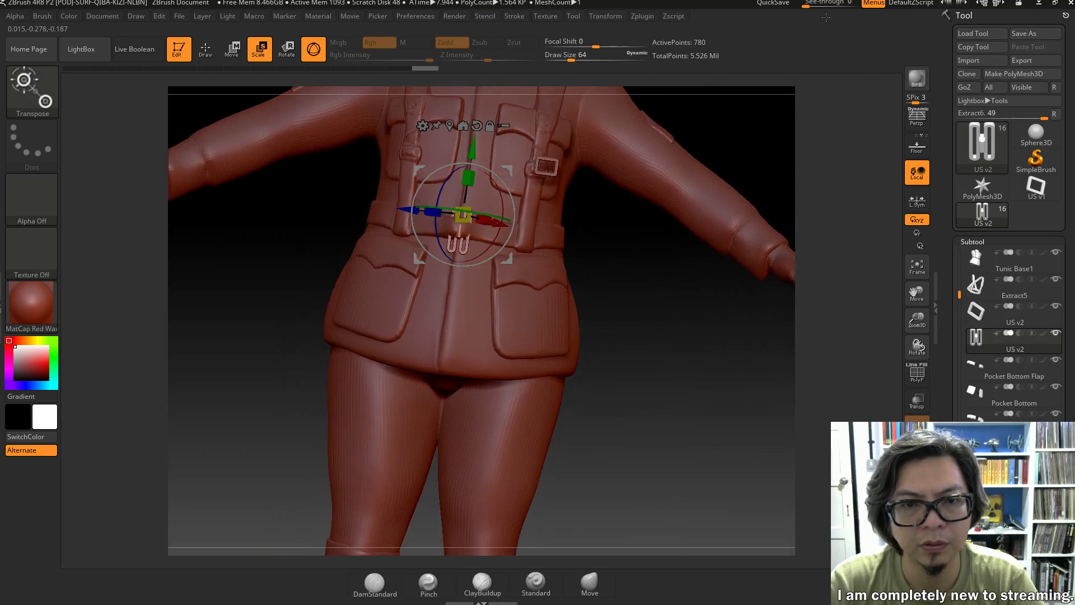
mouse_move(695, 284)
mouse_down()
mouse_move(700, 275)
mouse_move(703, 291)
mouse_up()
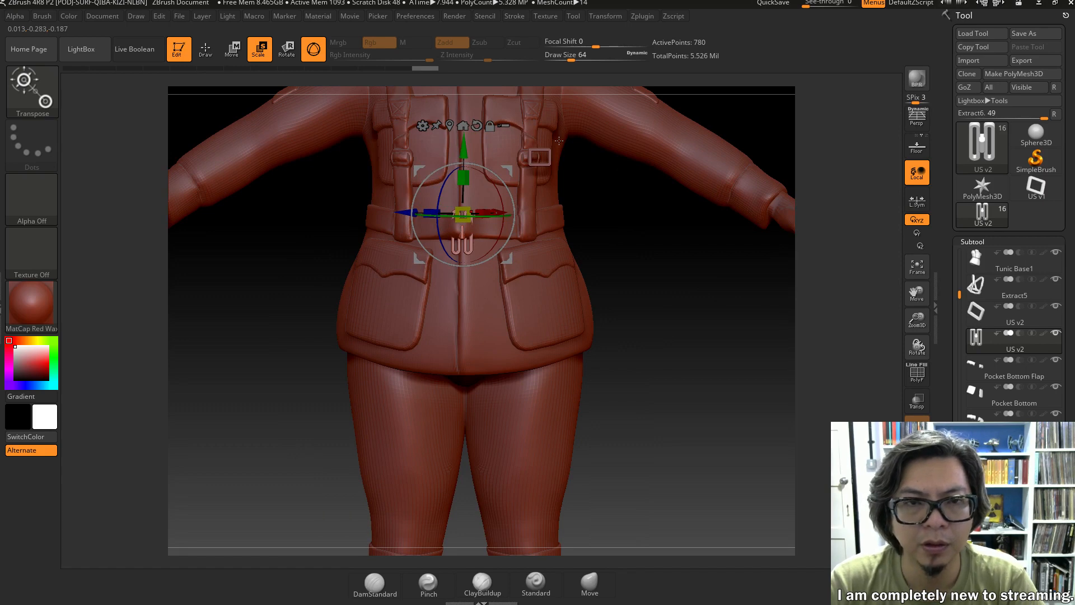
Step: Select the rectangular belt loop subtool and realign it around the buckle on the left chest strap
click(1007, 323)
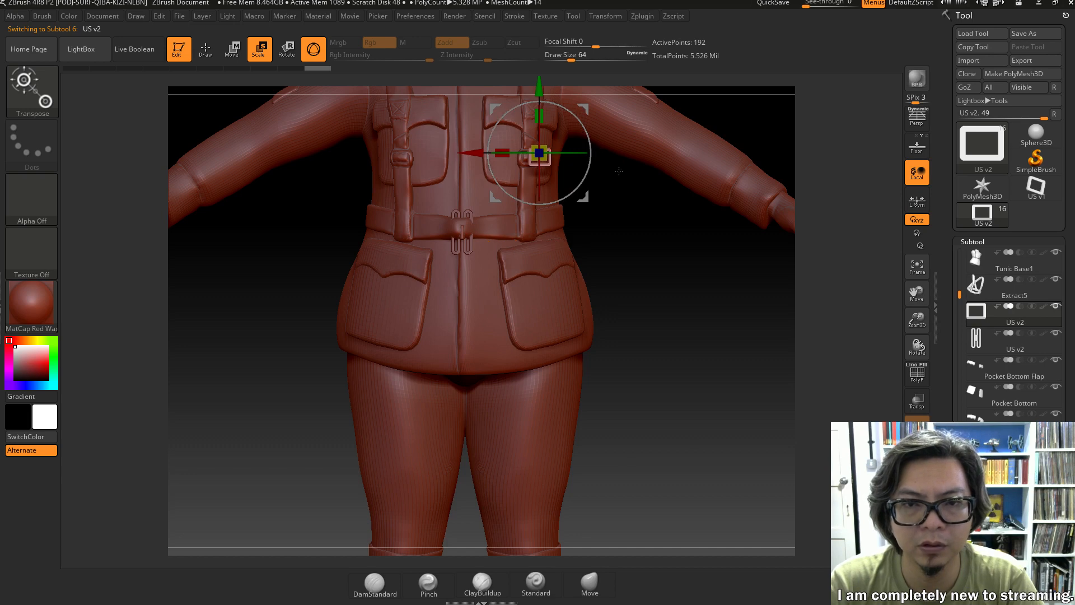
drag(589, 184, 578, 204)
drag(484, 167, 534, 139)
drag(734, 356, 697, 199)
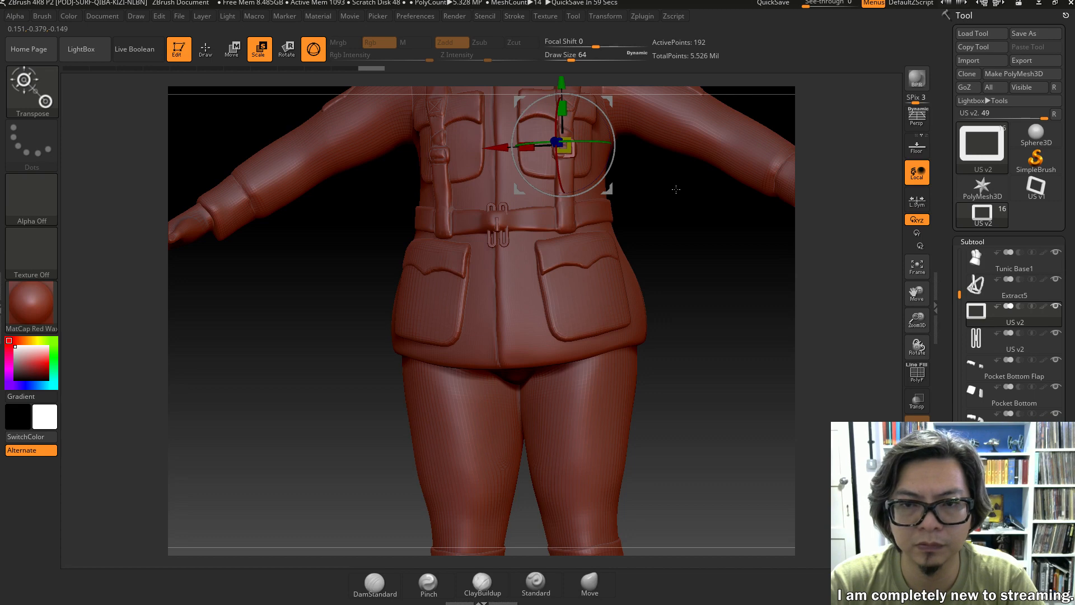
alt+drag(676, 190, 682, 464)
drag(623, 133, 608, 150)
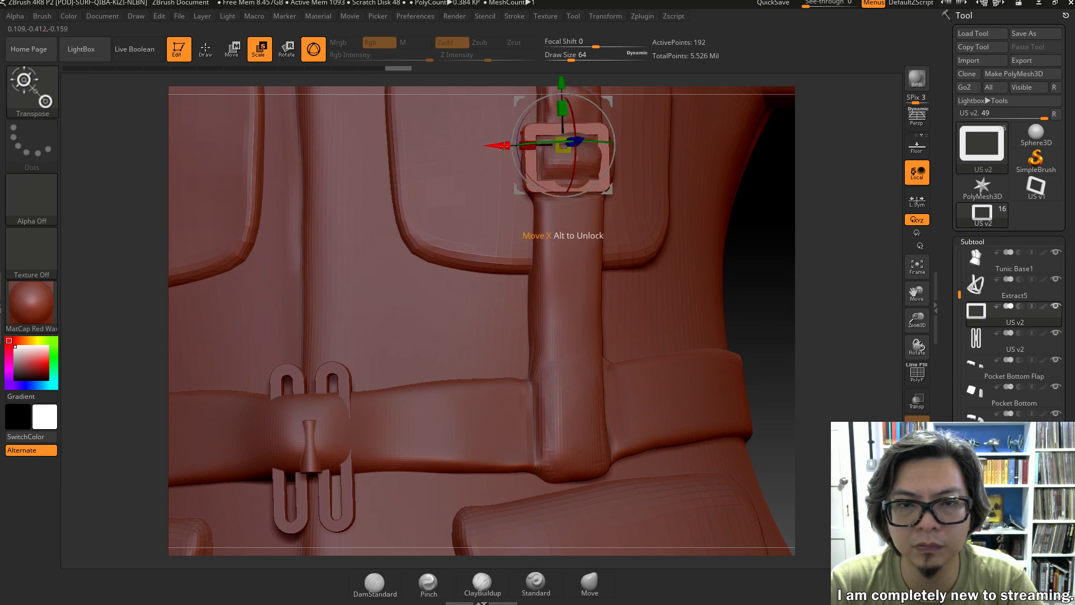
Step: Nudge the belt loop along its X axis and tilt it slightly about X to follow the strap, then return to Draw mode
drag(503, 147, 508, 148)
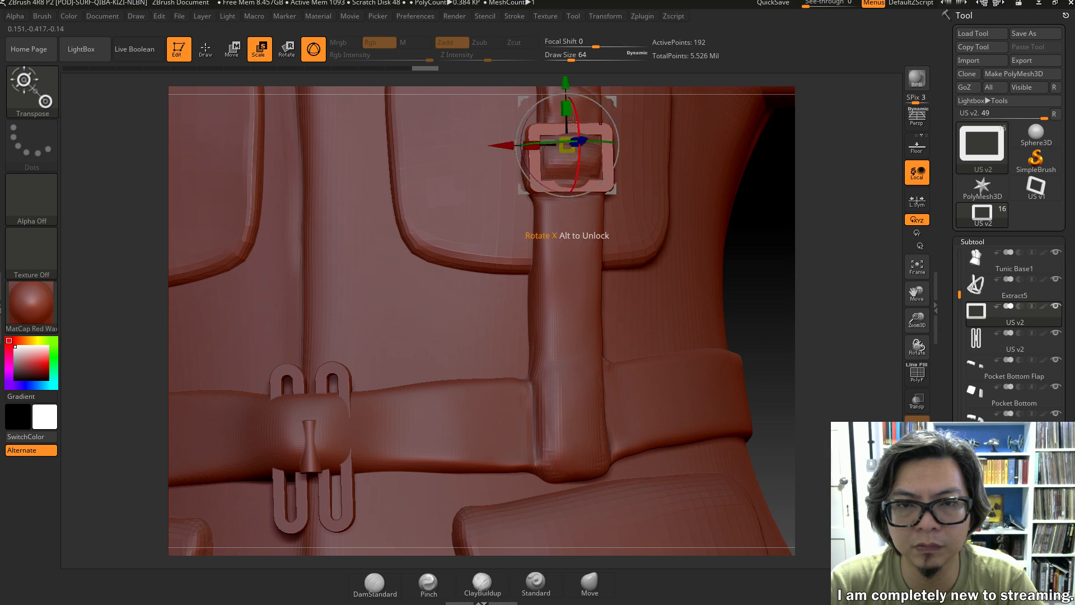
drag(576, 122, 576, 118)
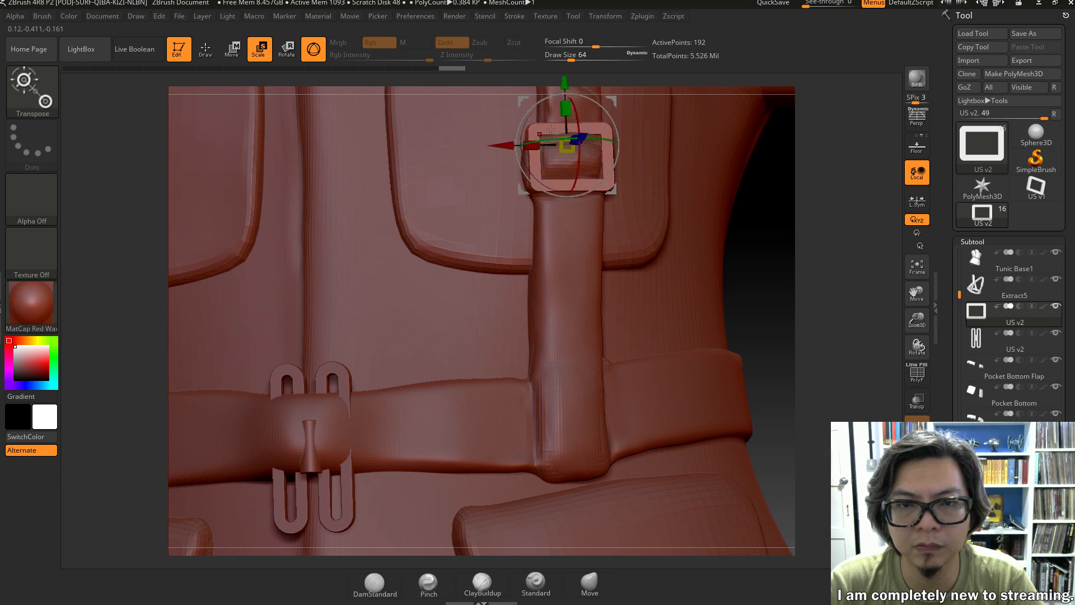
drag(509, 146, 511, 148)
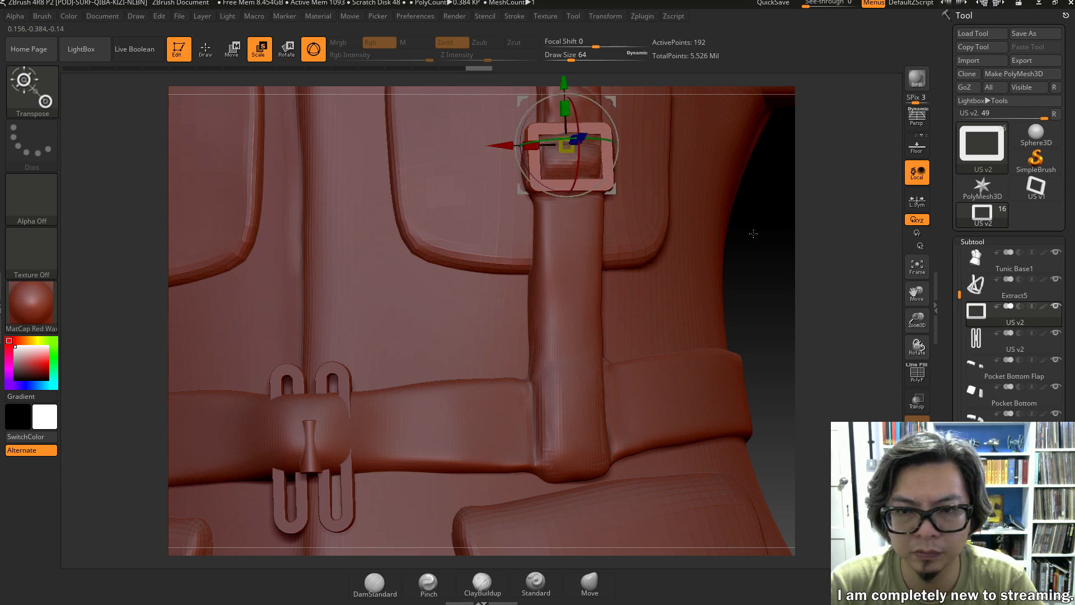
click(205, 49)
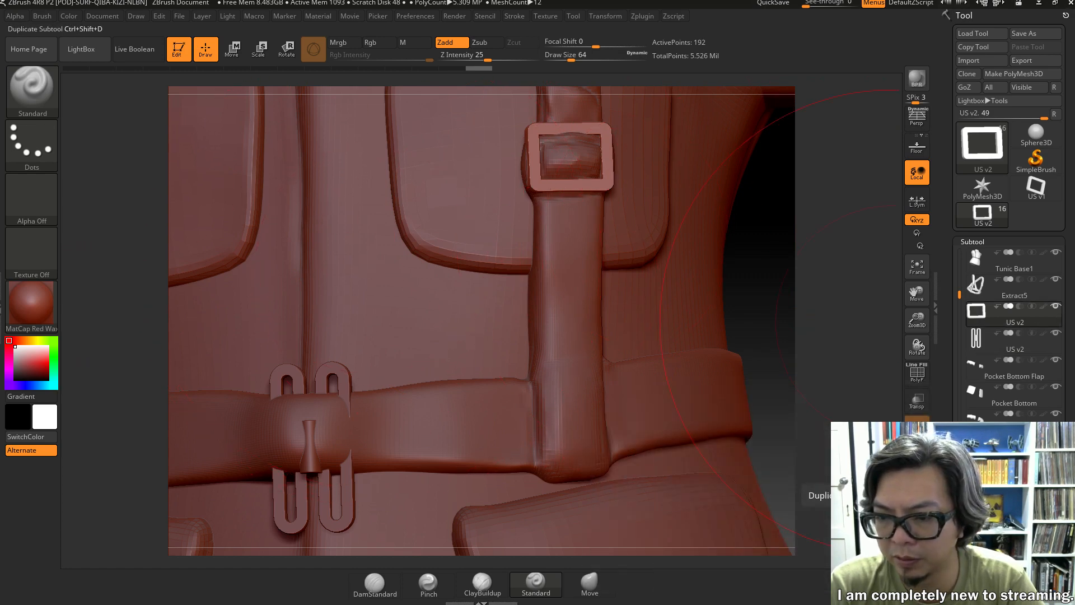
Step: Duplicate the rectangular belt loop subtool and move the copy across the jacket toward the opposite chest strap
click(982, 524)
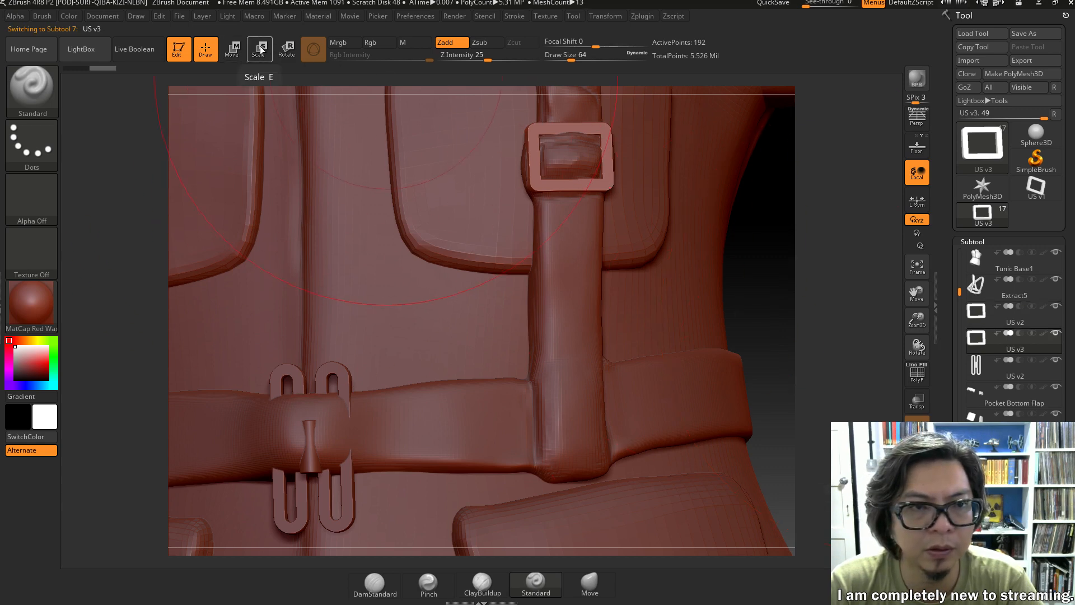
click(233, 50)
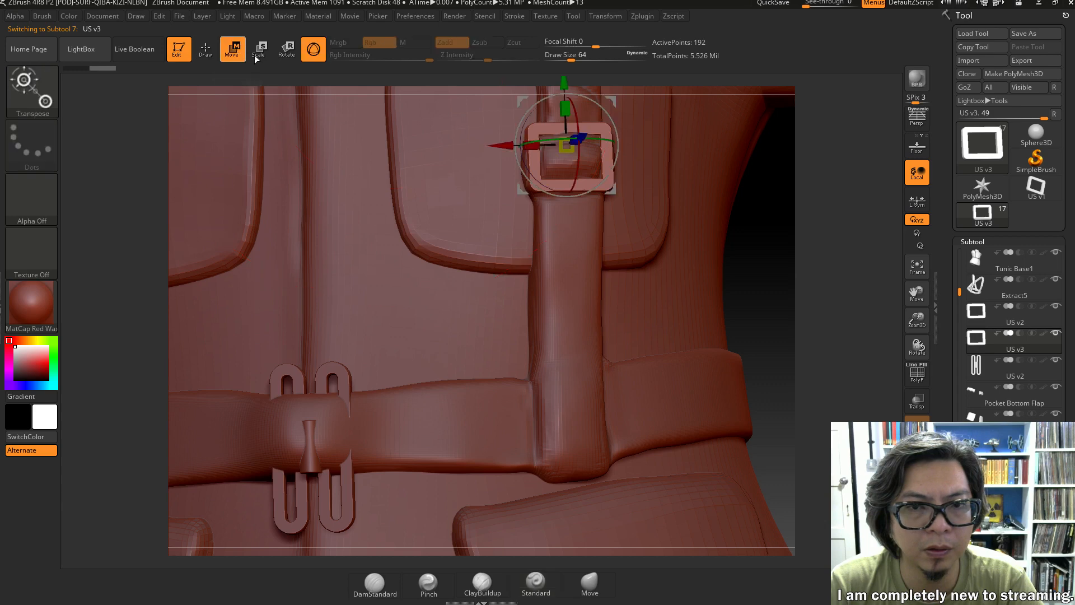
drag(544, 139, 266, 250)
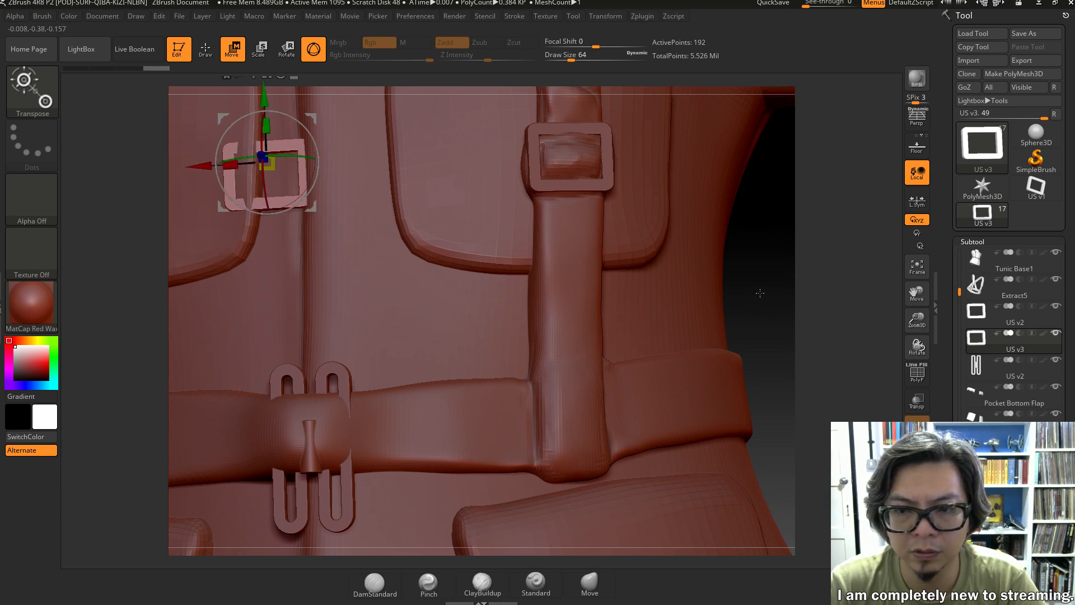
Step: Move and rotate the duplicated belt loop so it frames the buckle on the opposite chest strap, then return to Draw mode
drag(760, 293, 780, 301)
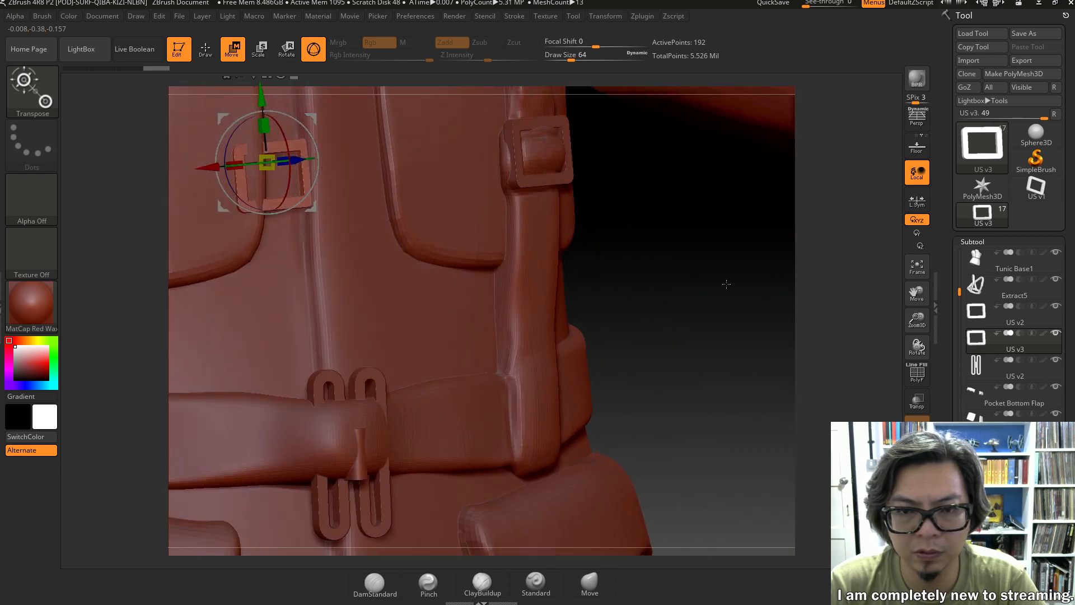
drag(702, 310, 919, 396)
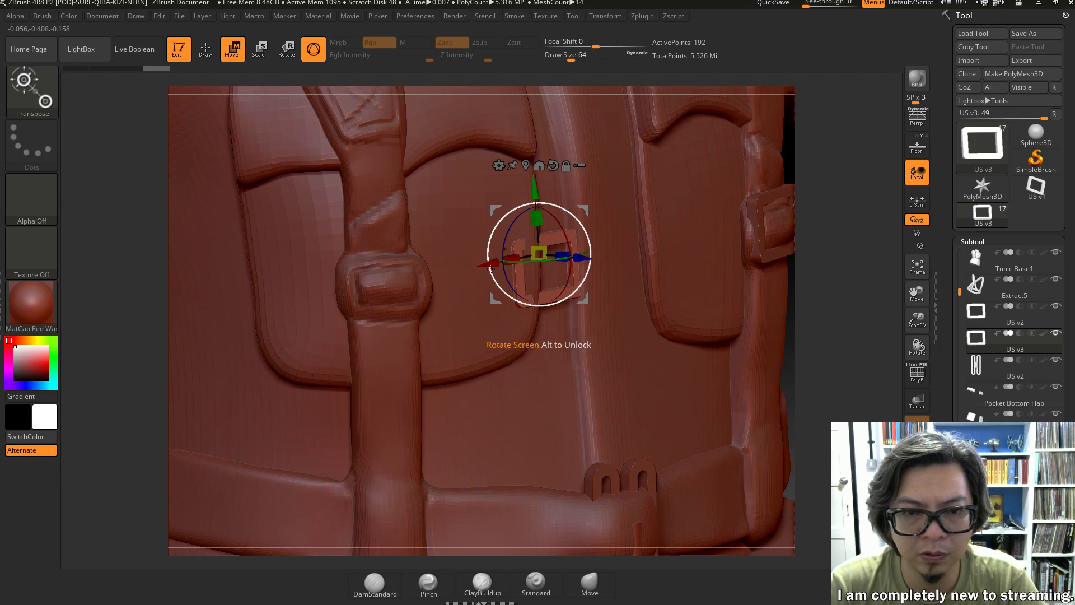
drag(491, 265, 334, 293)
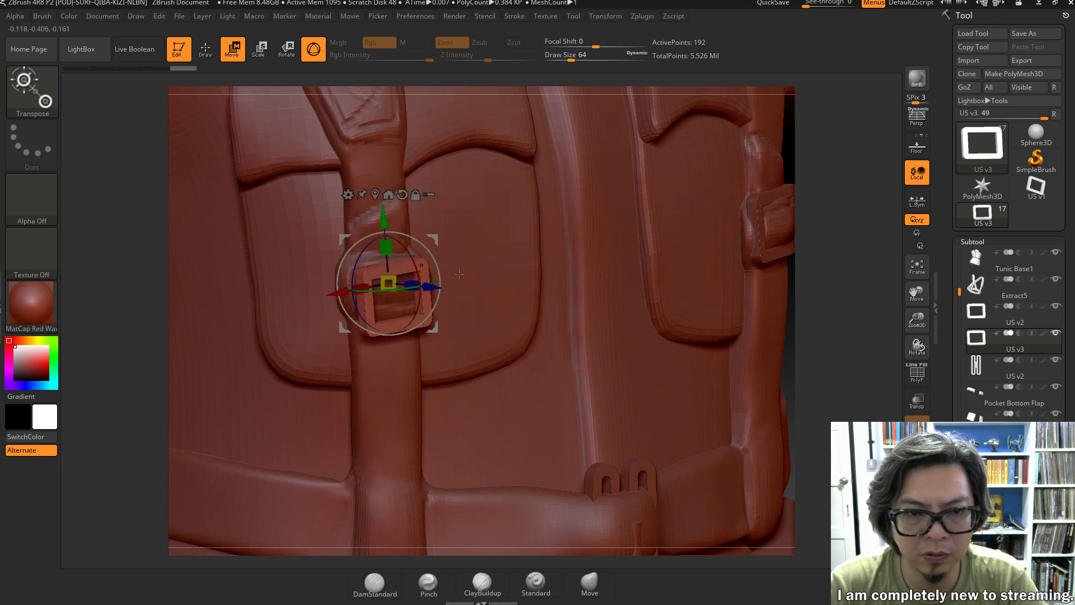
drag(418, 289, 393, 298)
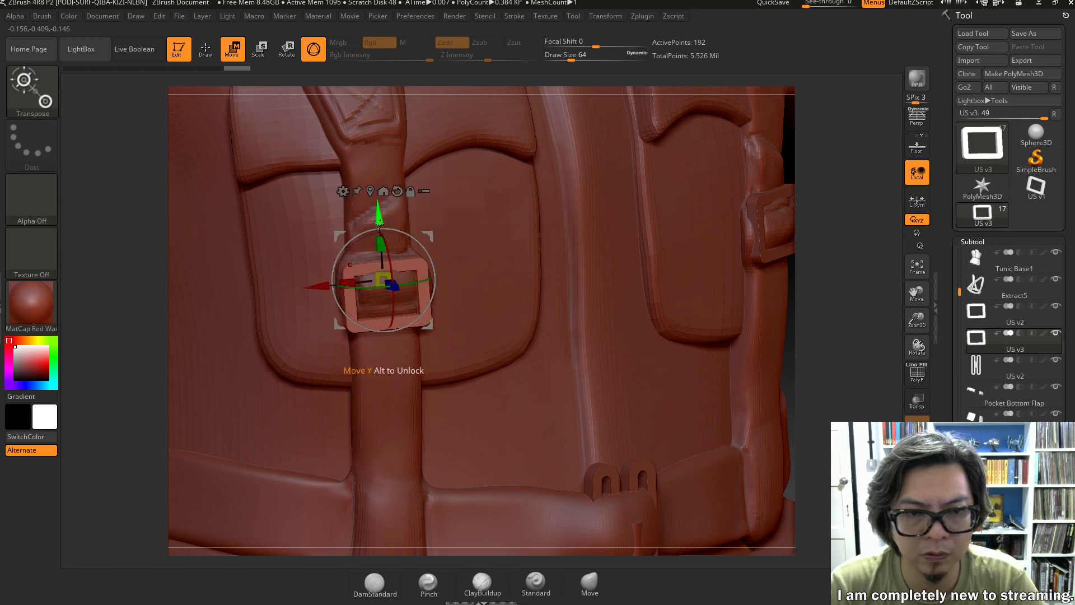
drag(380, 224, 378, 213)
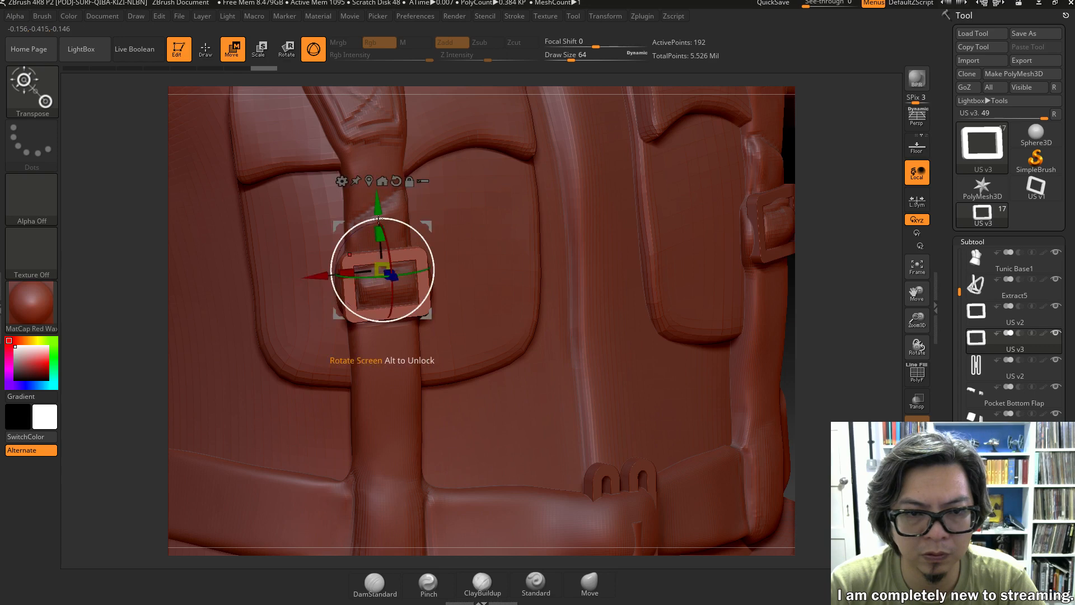
drag(393, 283, 393, 280)
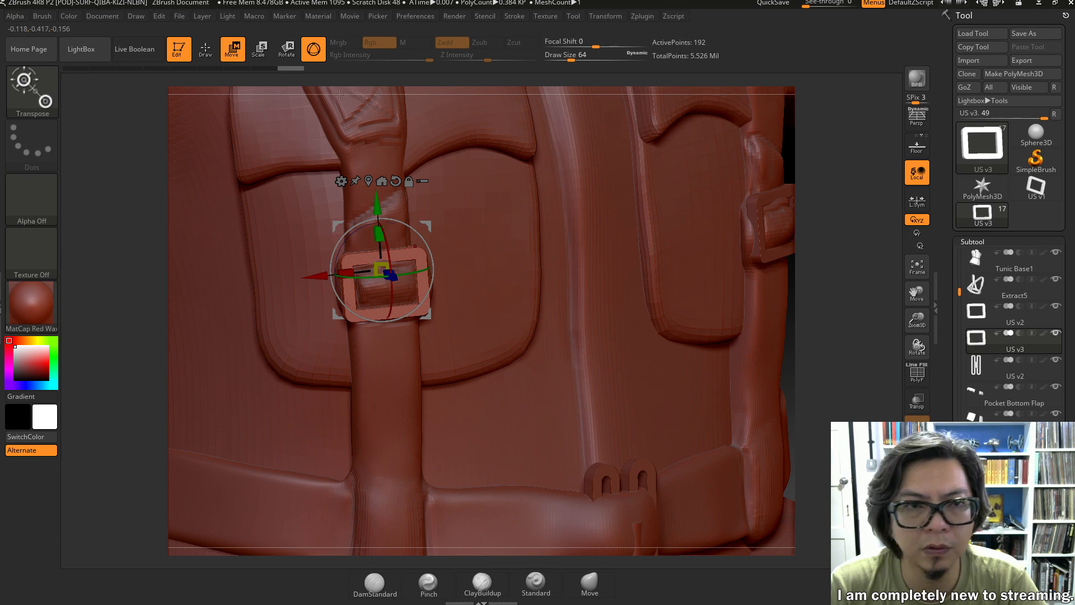
key(q)
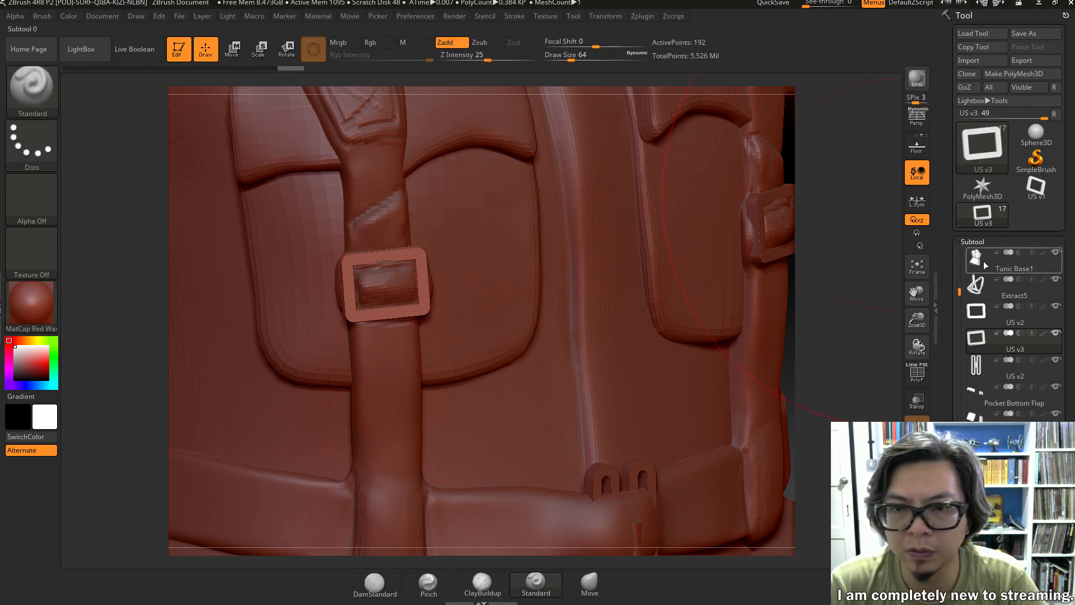
Step: Set the brush draw size to 9 and bring the whole front of the jacket into view
mouse_move(1039, 277)
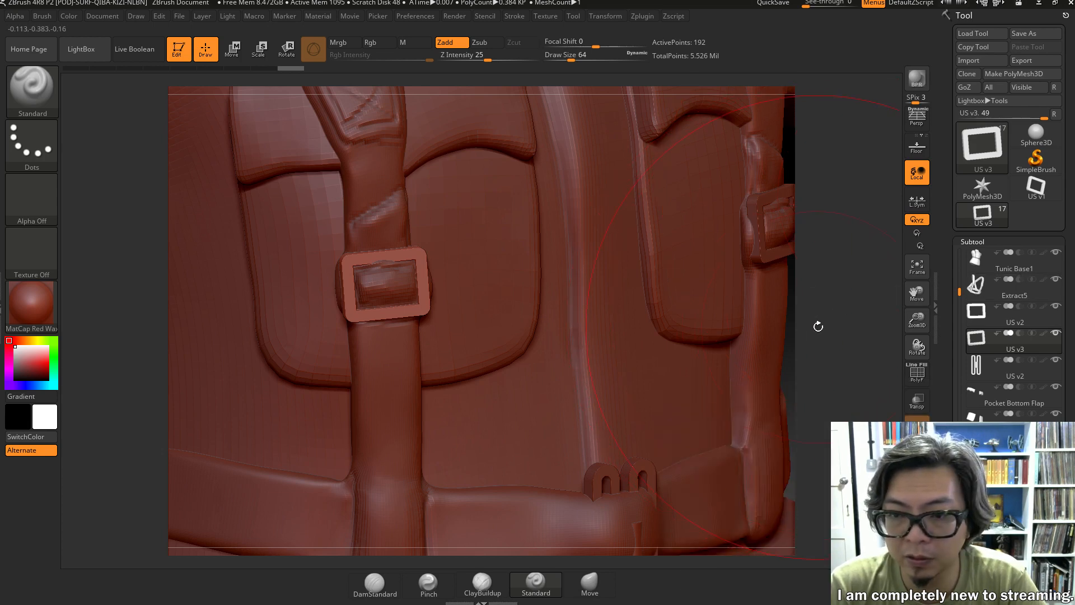
drag(818, 326, 813, 316)
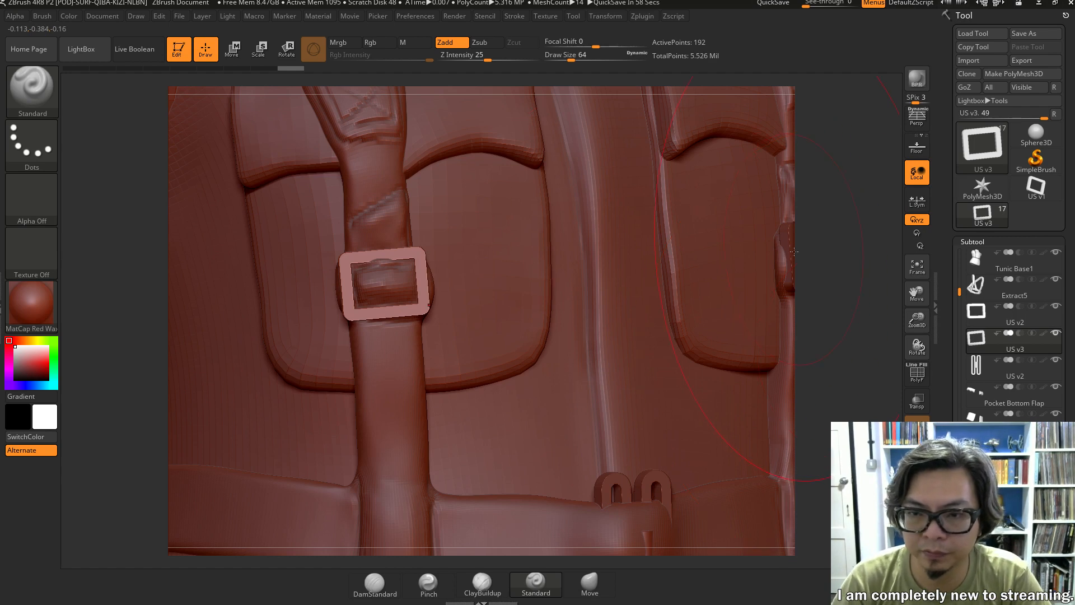
key(s)
key(s)
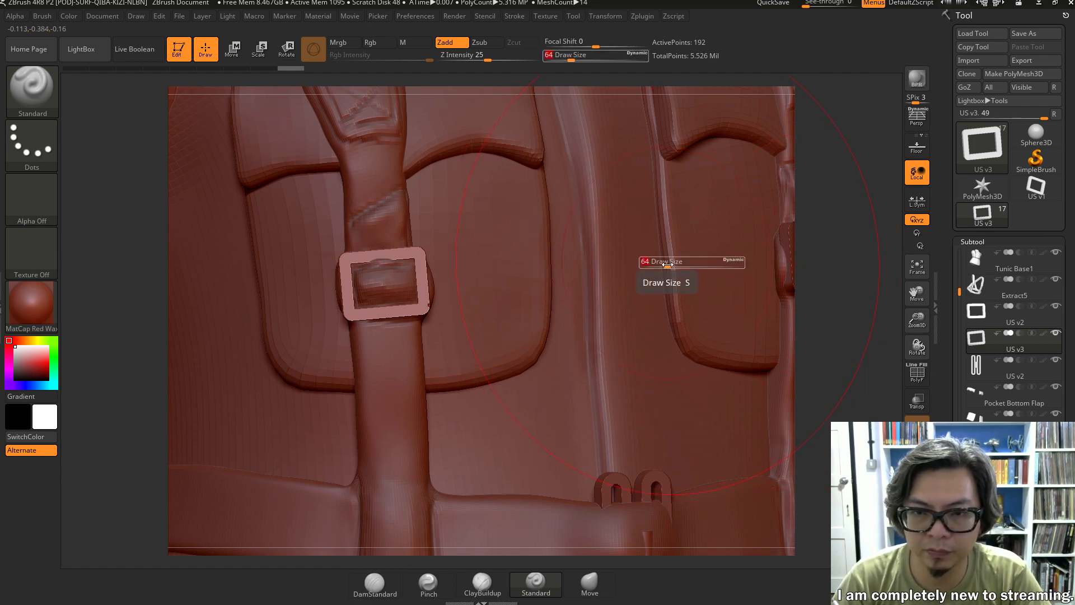
drag(667, 267, 652, 269)
drag(823, 293, 809, 106)
mouse_move(727, 373)
mouse_down()
mouse_move(698, 377)
mouse_move(709, 379)
mouse_up()
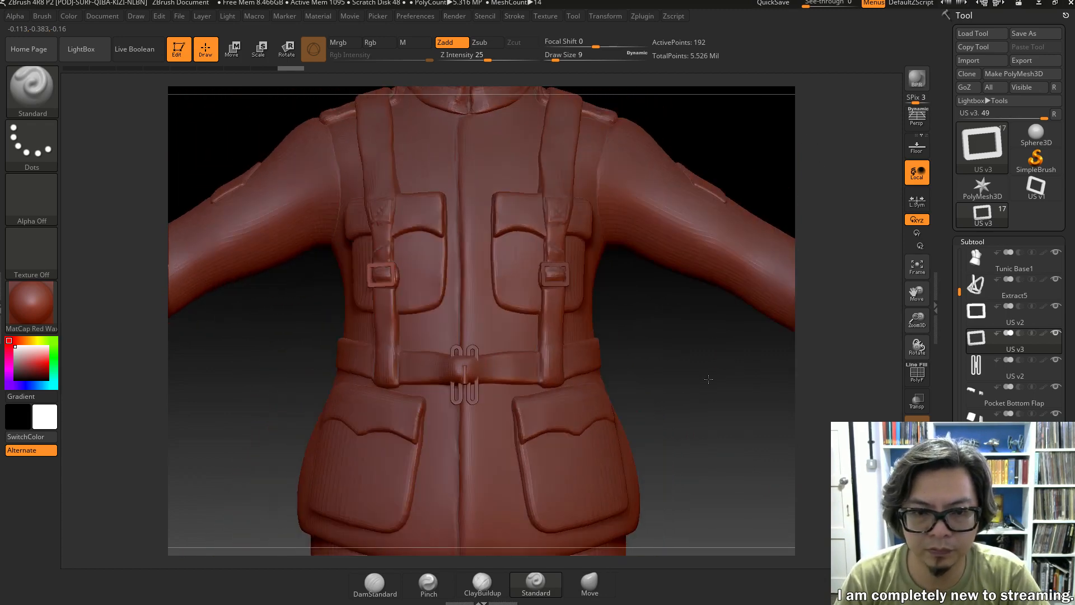
key(shift+f)
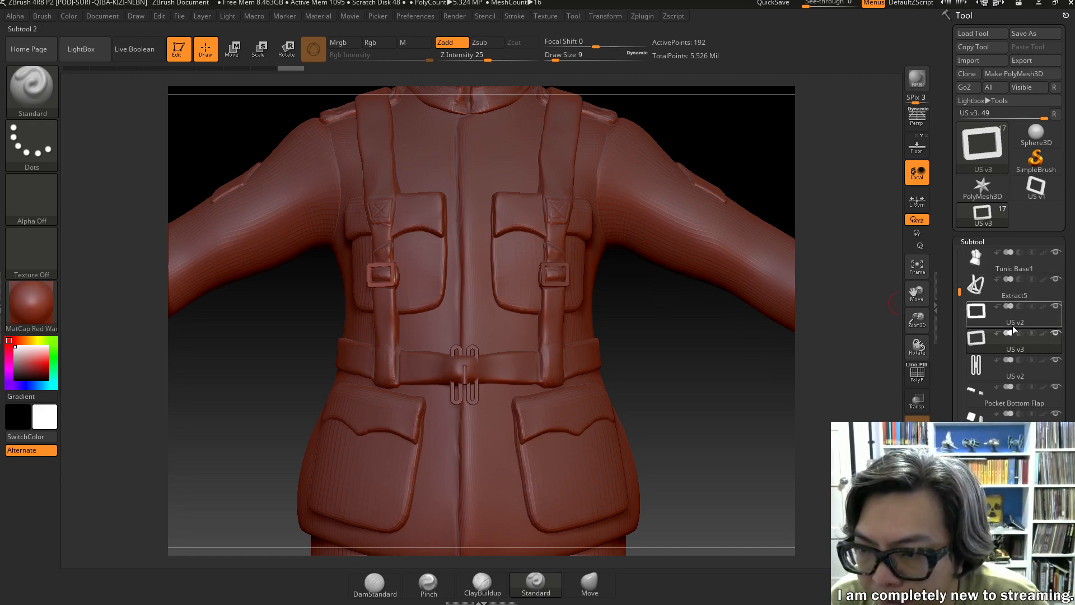
Step: Make the harness subtool Extract5 active, temporarily hiding the clasp subtool and showing it again
mouse_move(1015, 336)
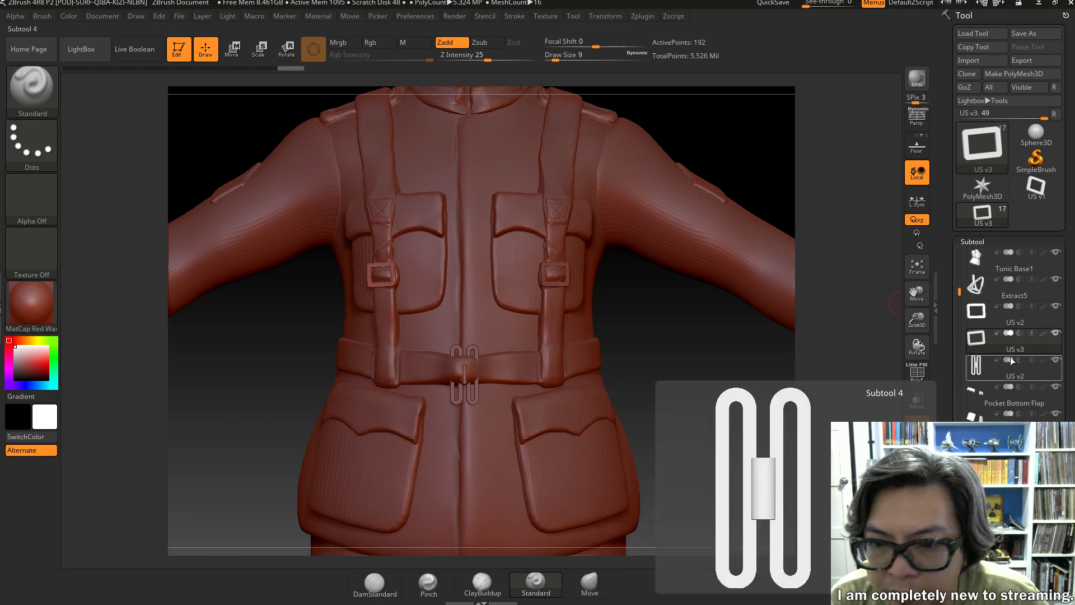
mouse_move(993, 293)
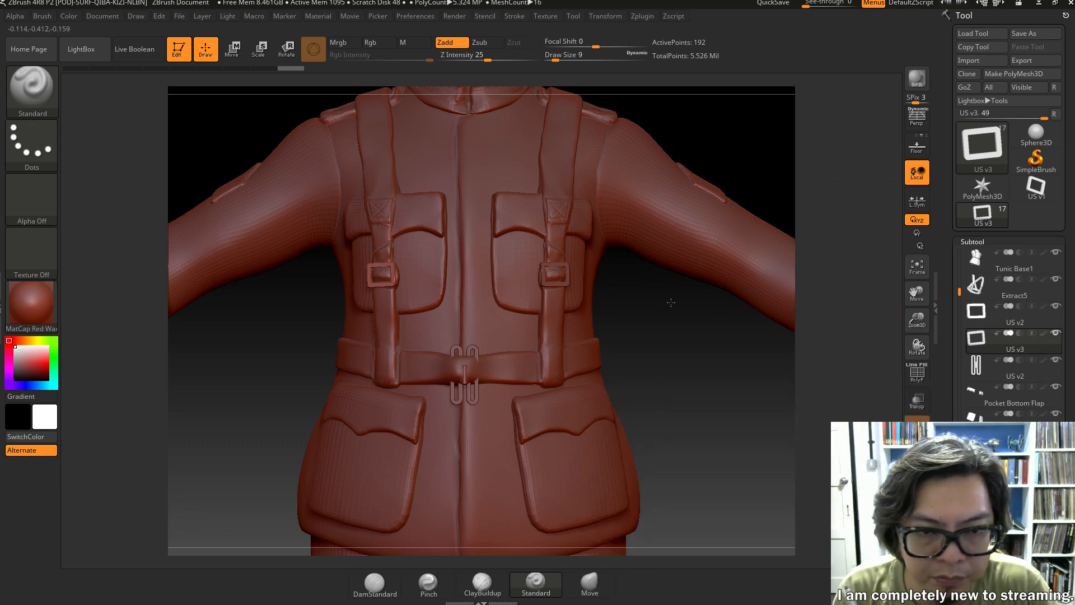
alt+drag(671, 302, 651, 291)
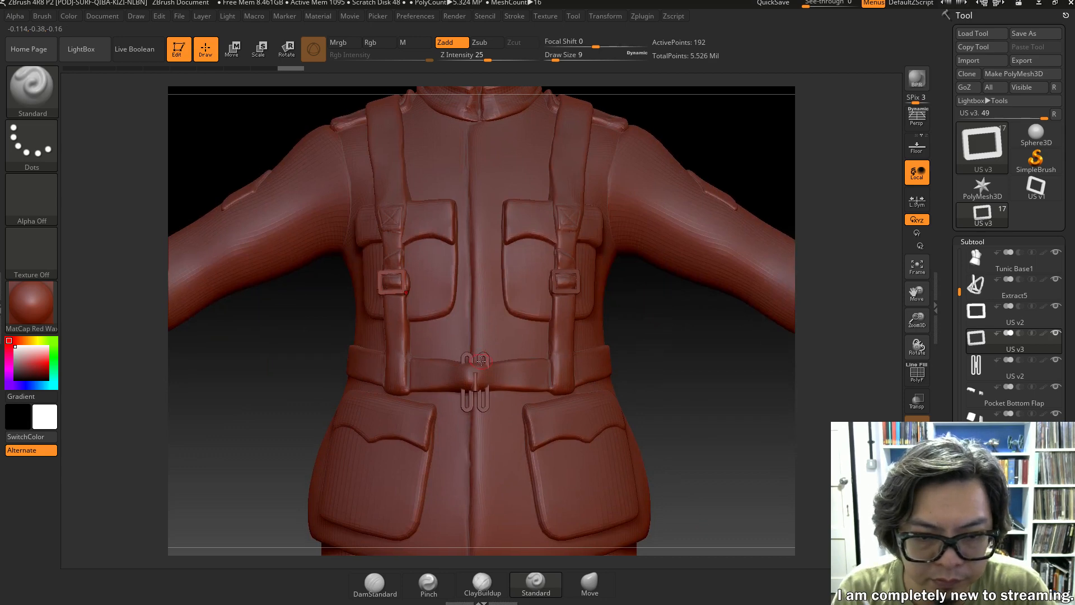
click(984, 366)
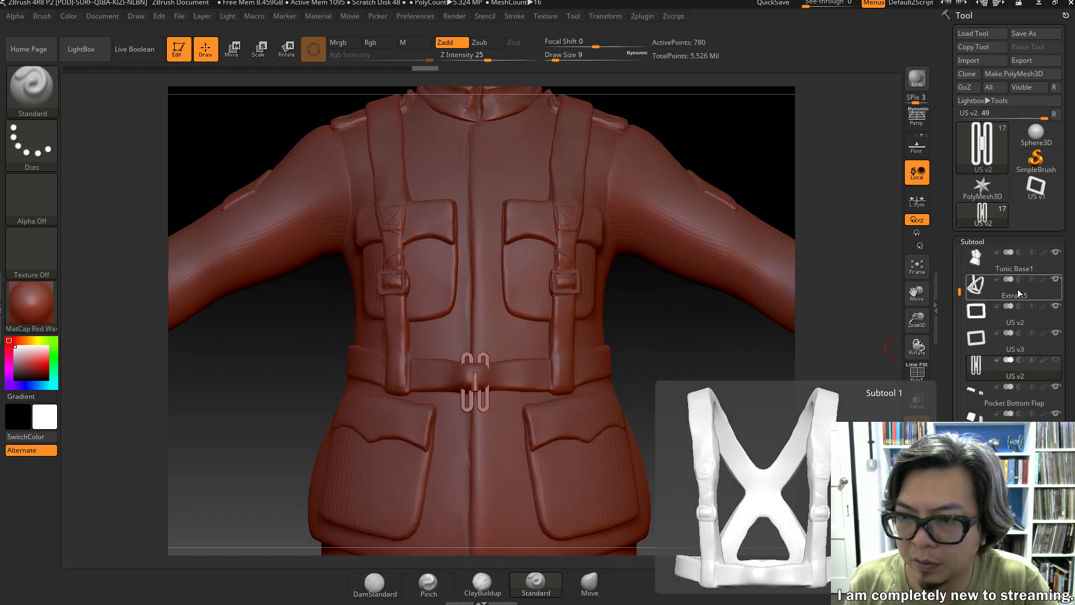
click(1011, 287)
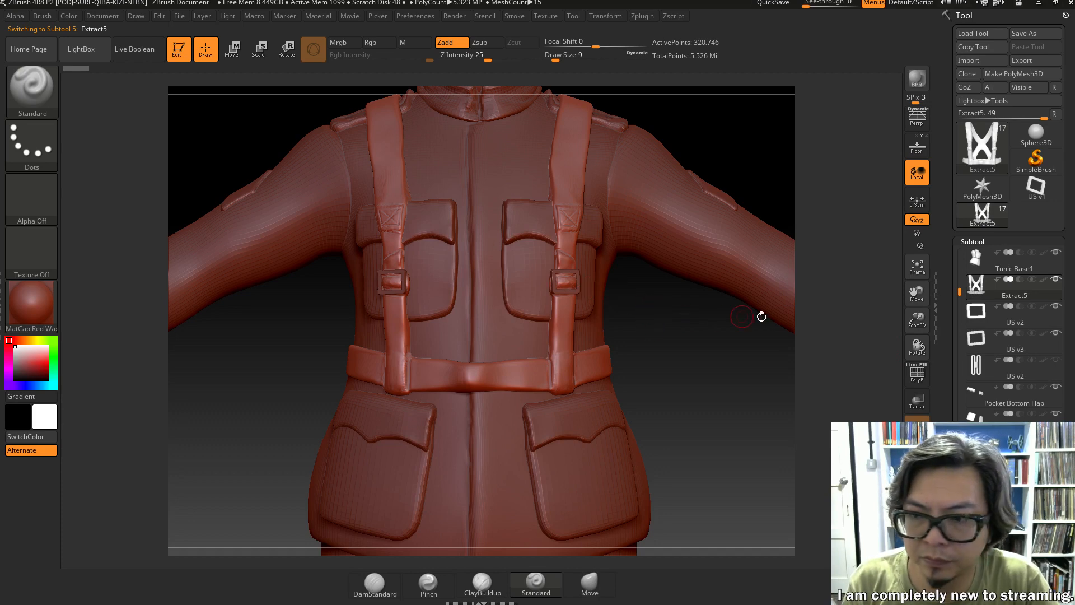
mouse_move(971, 368)
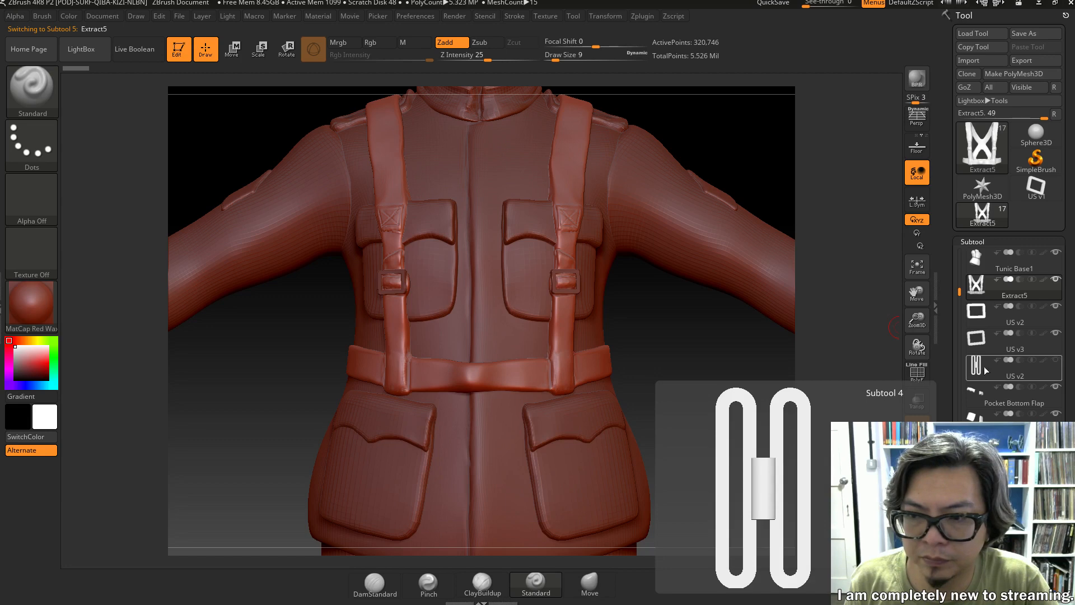
click(1056, 360)
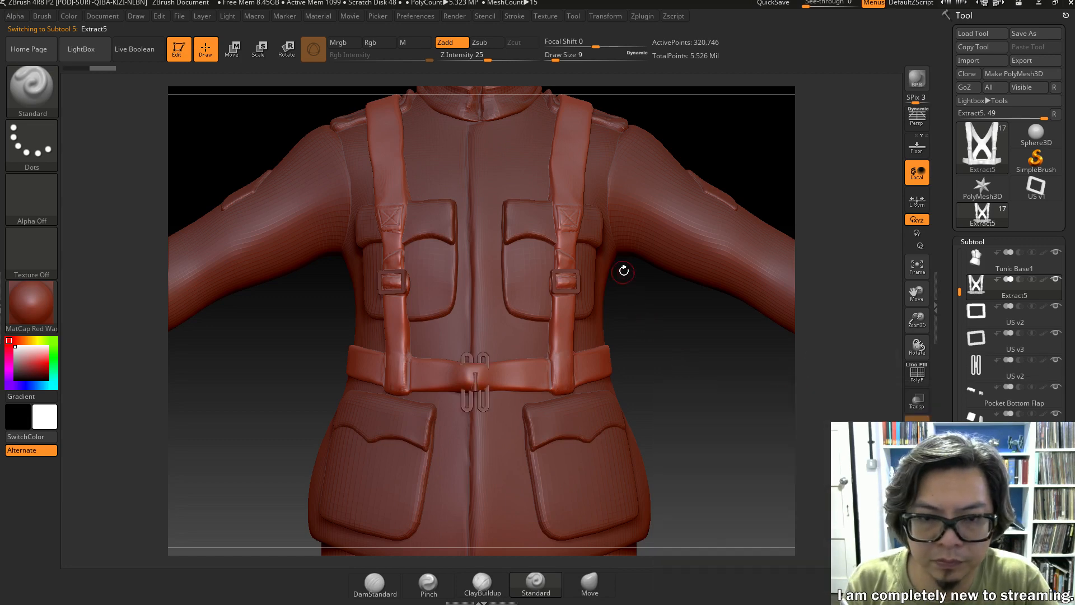
Step: Change the model's display material to BasicMaterial
alt+drag(656, 277, 633, 341)
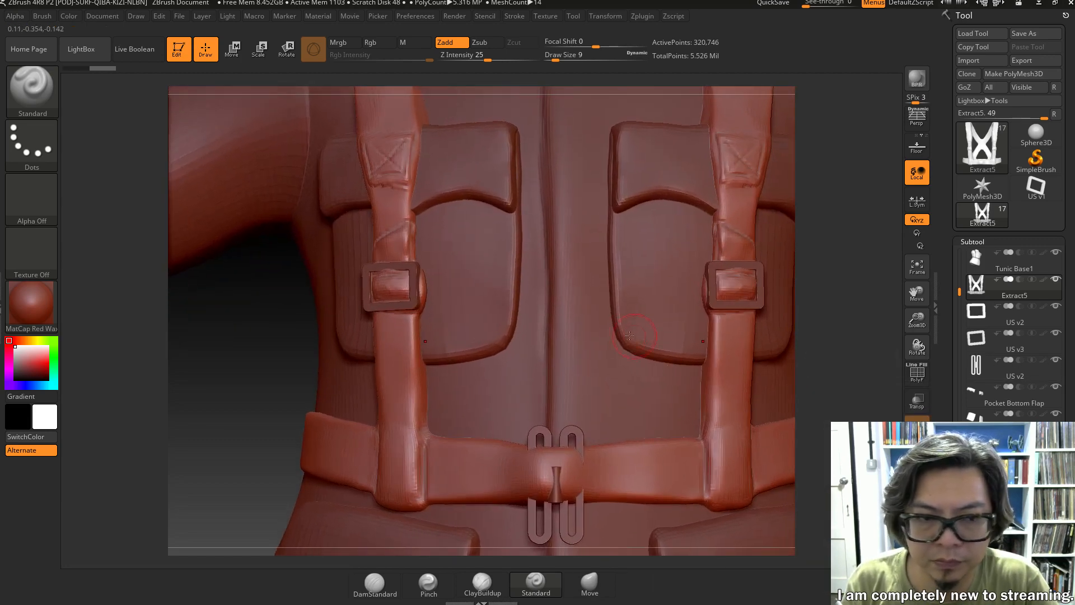
click(40, 301)
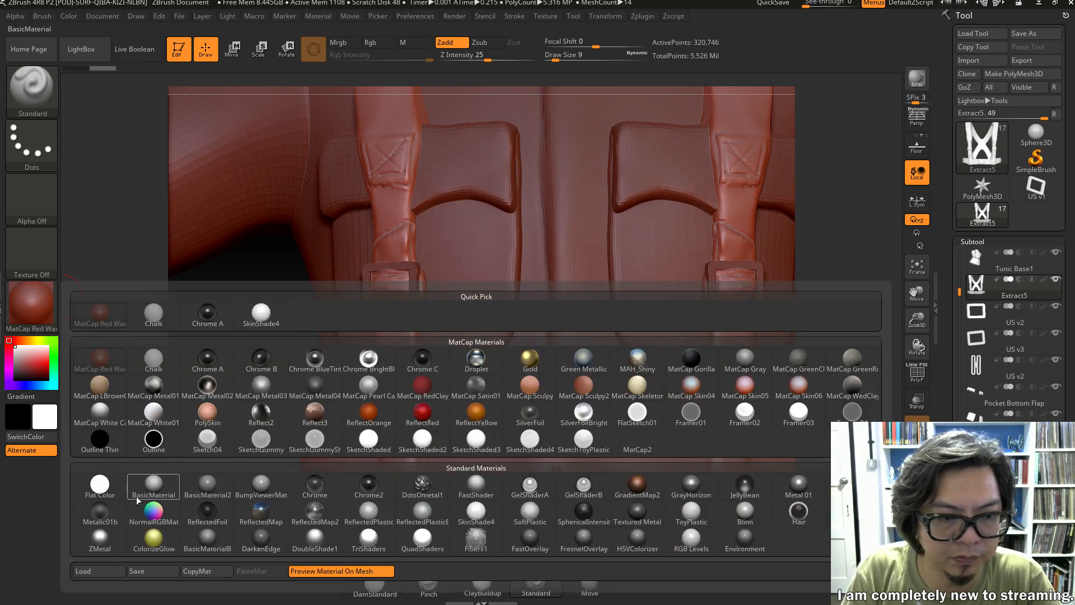
click(152, 485)
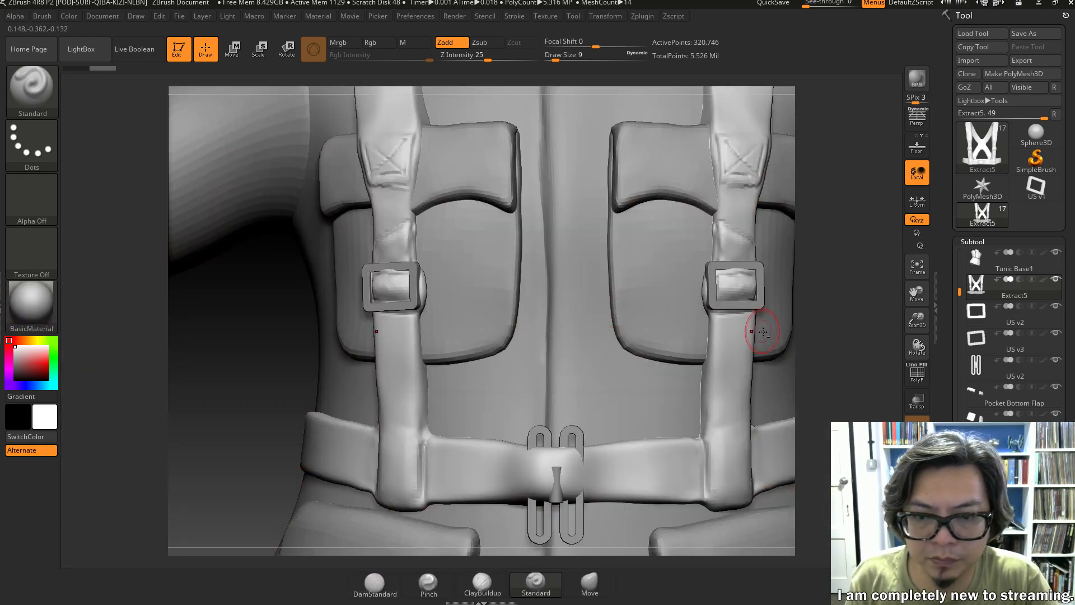
Step: Choose the ClayBuildup brush and hide both rectangular belt loop subtools to expose the sculpted strap buckles
drag(824, 364, 735, 325)
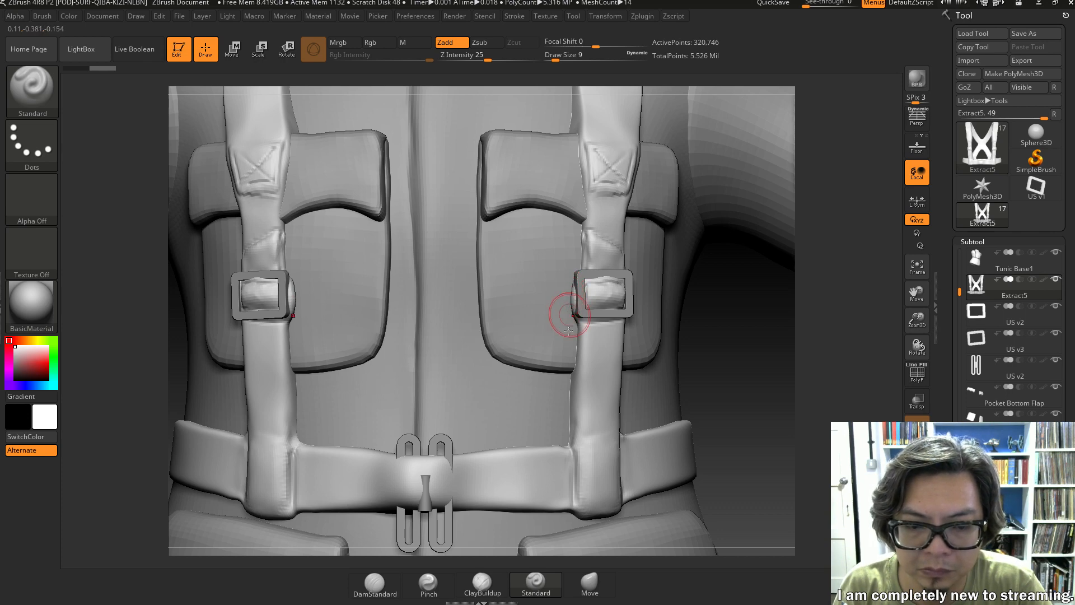
click(482, 583)
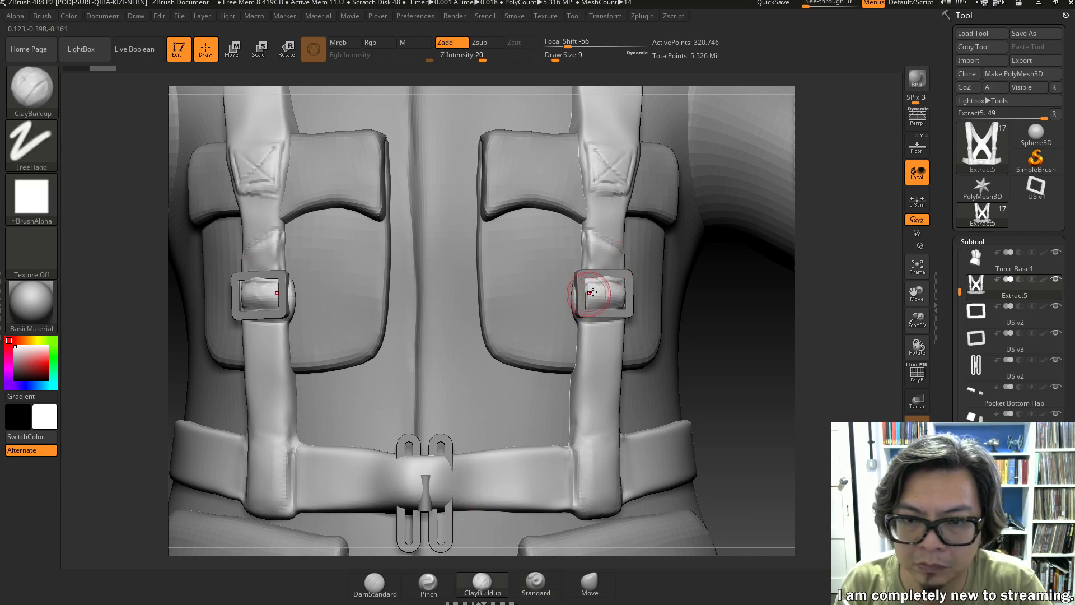
click(1056, 307)
click(1057, 333)
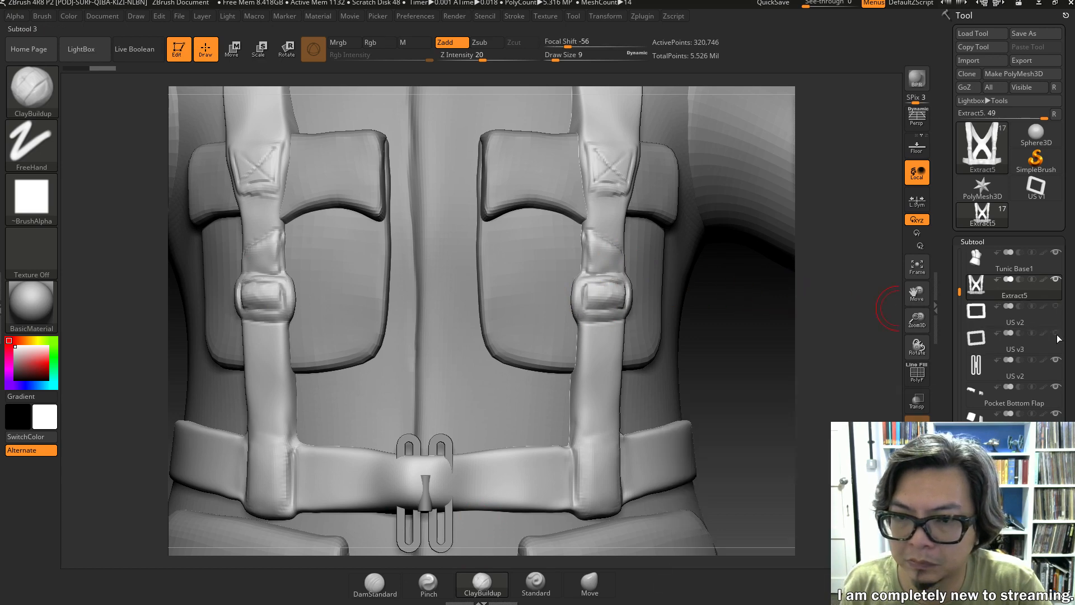
Step: Carve back the outer sides of the sculpted buckles on both chest straps with ClayBuildup, checking them from several angles
drag(573, 305, 578, 328)
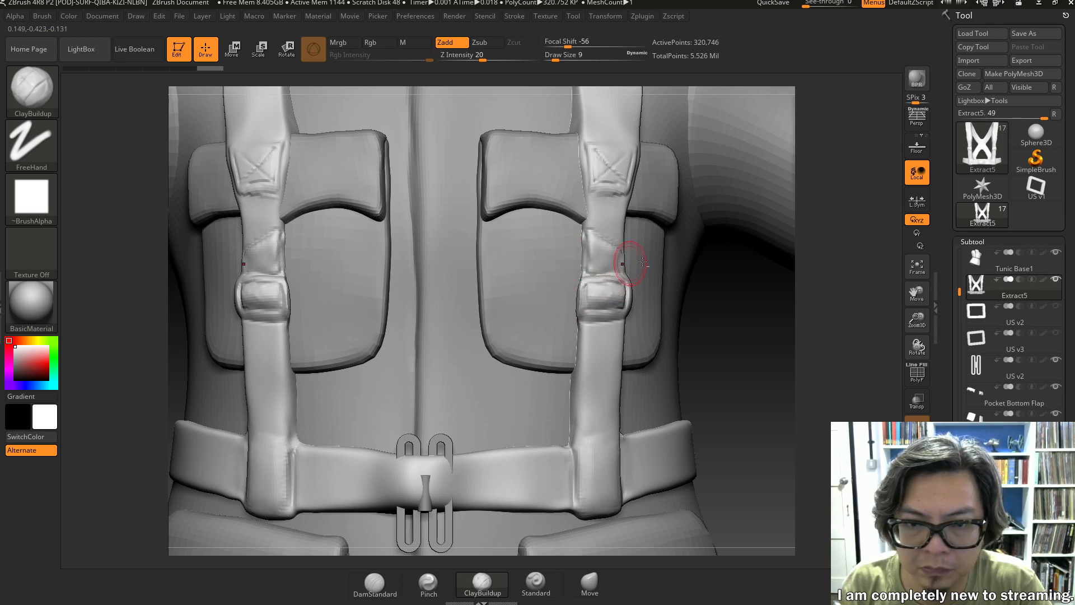
mouse_move(698, 315)
mouse_down()
mouse_move(732, 316)
mouse_move(630, 314)
mouse_move(608, 278)
mouse_up()
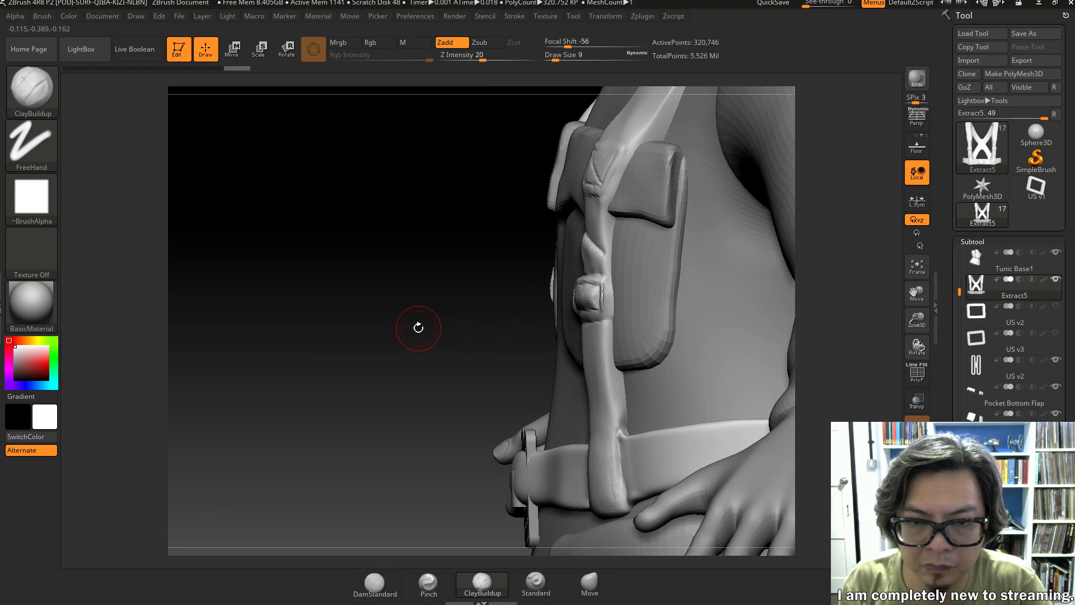
drag(418, 329, 476, 314)
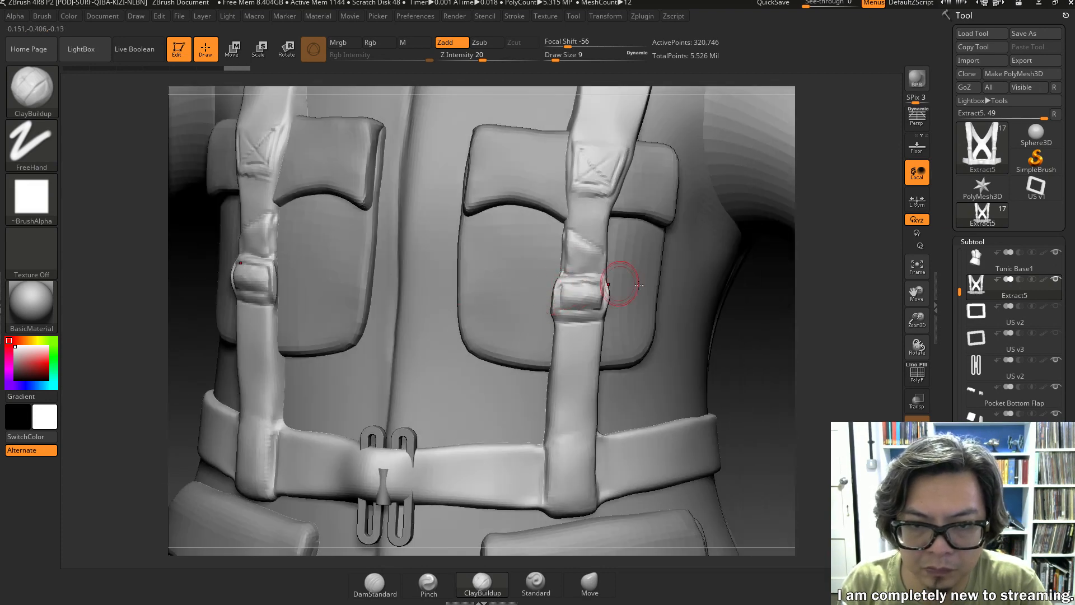
mouse_move(739, 335)
mouse_down()
mouse_move(801, 326)
mouse_move(755, 301)
mouse_up()
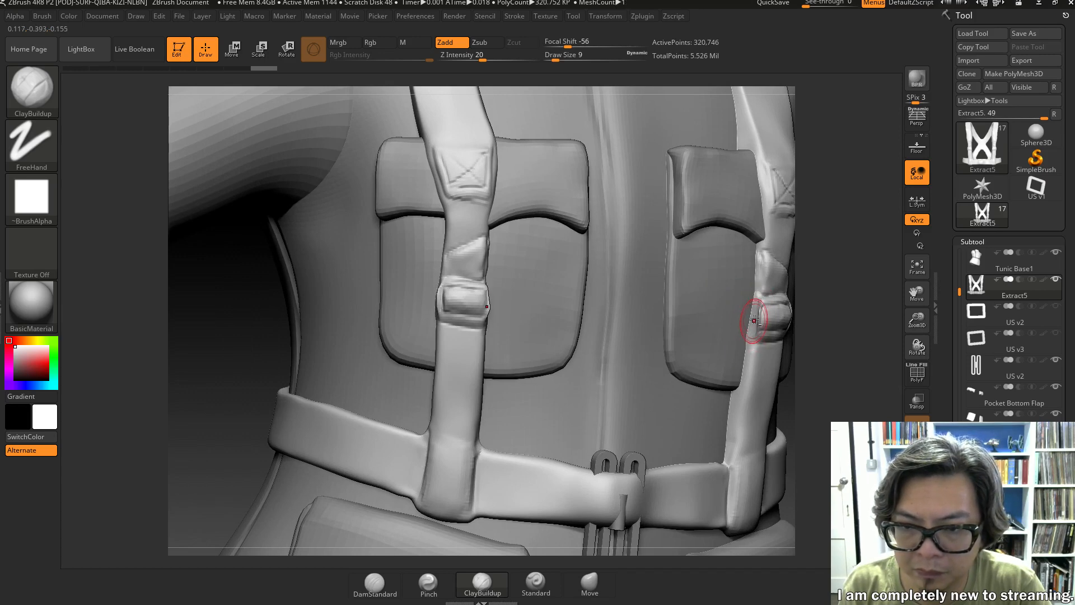
drag(241, 331, 256, 318)
drag(381, 359, 207, 386)
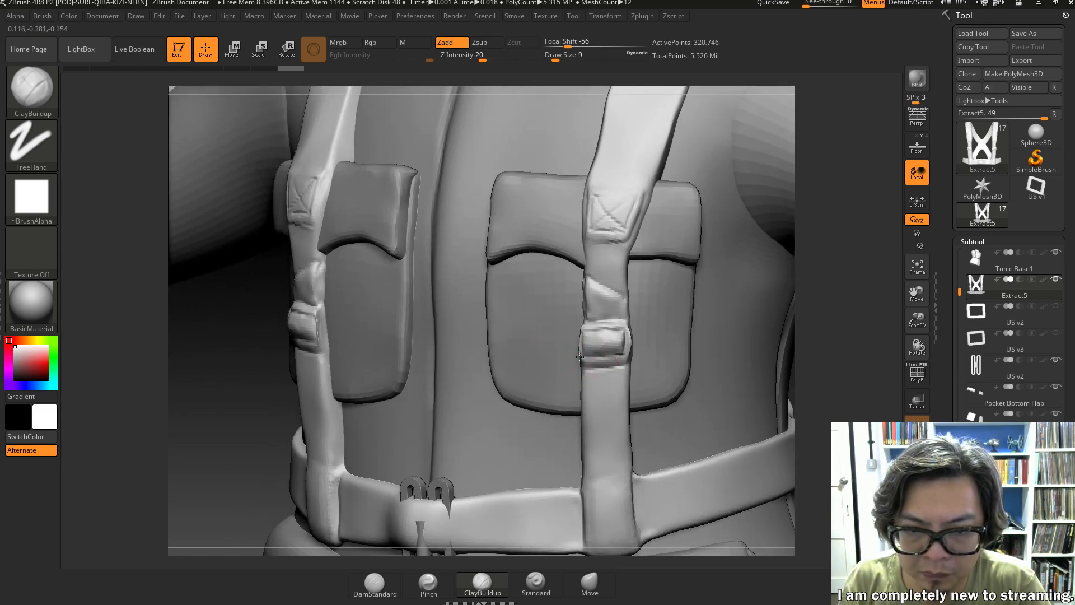
Step: Work down the raised edges of the sculpted buckles on the chest straps and smooth them with the draw size set to 7
mouse_move(583, 329)
mouse_down()
mouse_move(629, 336)
mouse_move(634, 356)
mouse_up()
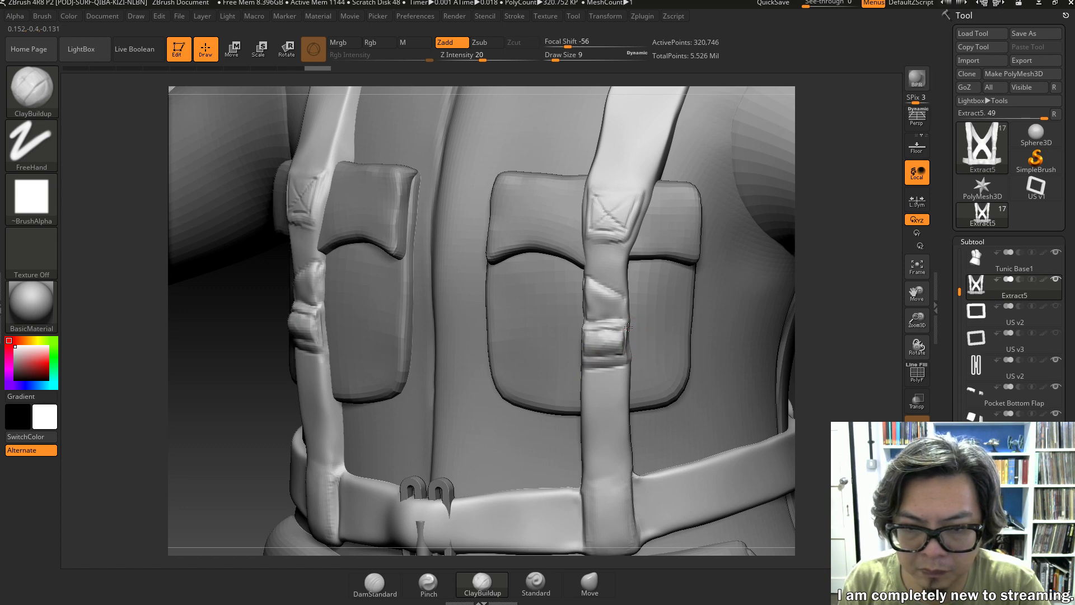
mouse_move(626, 361)
mouse_down()
mouse_move(588, 362)
mouse_move(622, 372)
mouse_up()
drag(584, 326, 601, 331)
key(s)
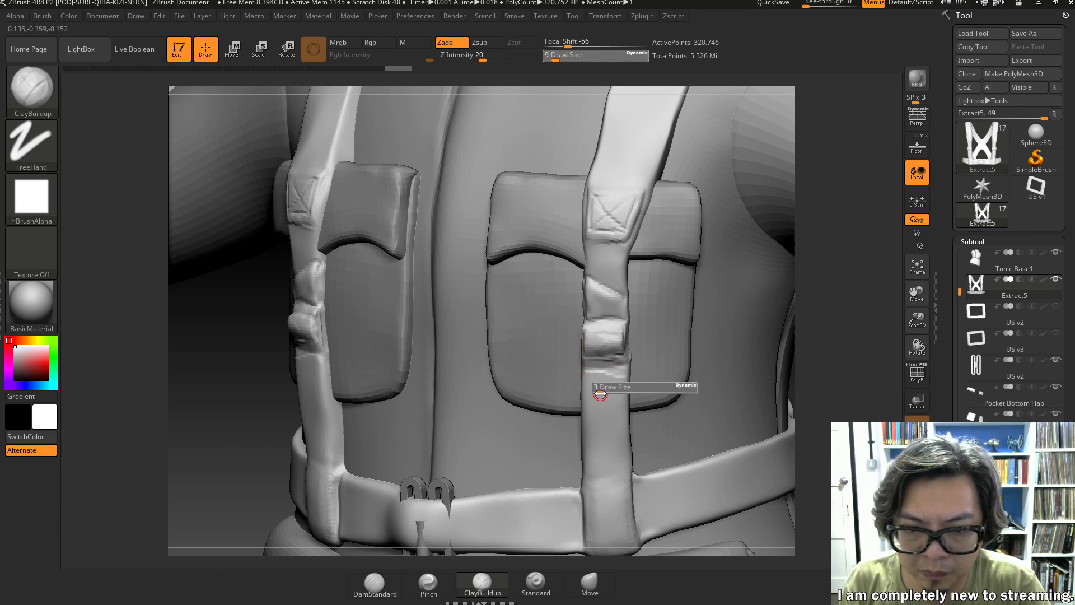
drag(603, 393, 602, 394)
key(shift)
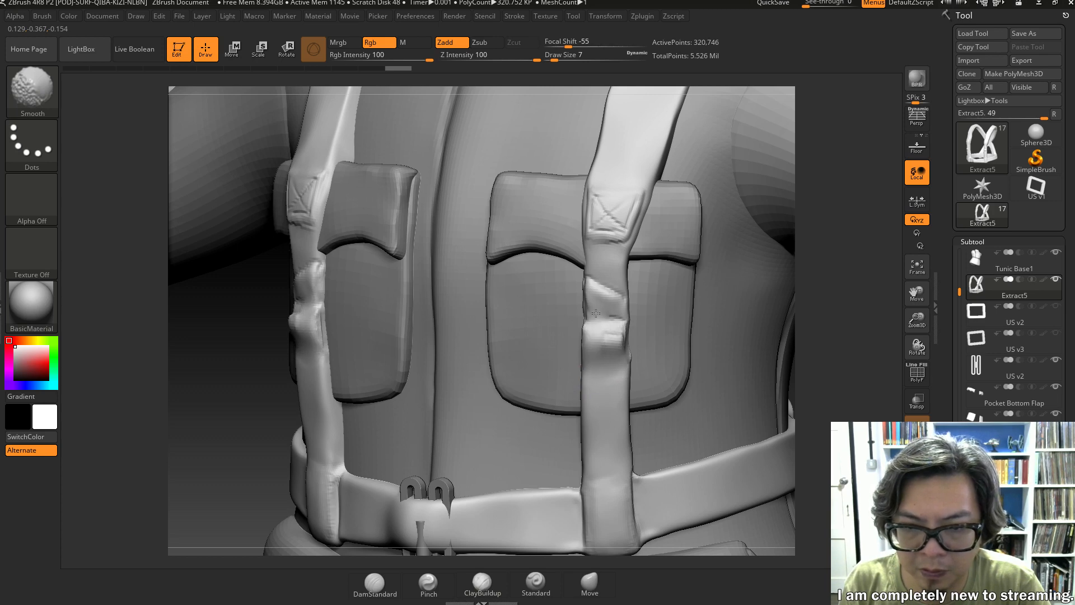
shift+drag(617, 334, 604, 351)
Step: Smooth the sides and front of the leftover buckle bulges on both chest straps, checking them from several angles
drag(247, 395, 381, 390)
key(shift)
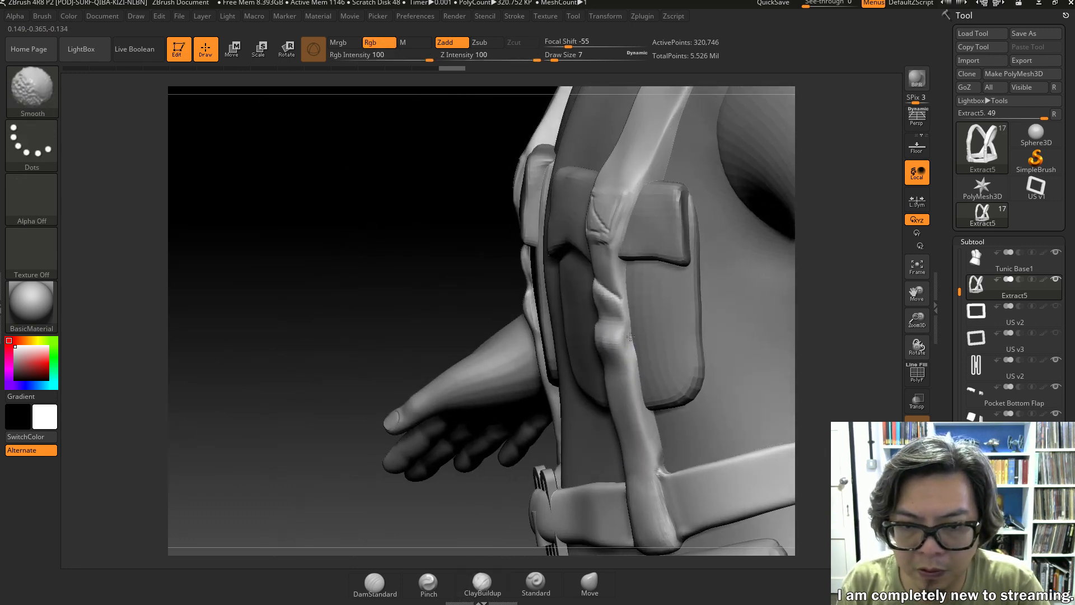
shift+drag(626, 293, 627, 303)
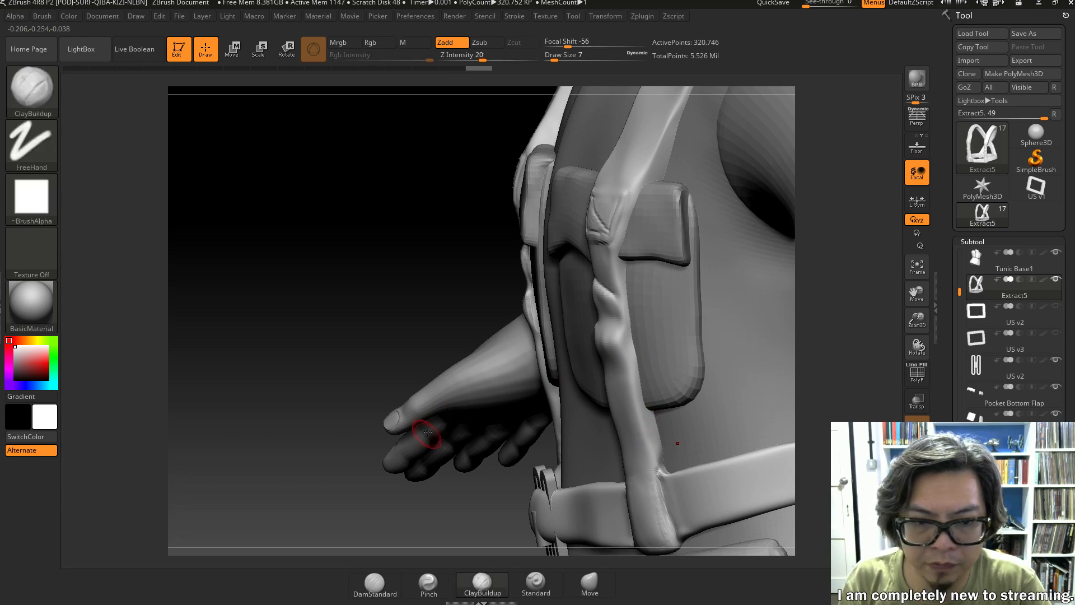
mouse_move(361, 336)
mouse_down()
mouse_move(626, 333)
mouse_move(641, 373)
mouse_up()
key(shift)
mouse_move(692, 434)
mouse_down()
mouse_move(571, 403)
mouse_move(582, 392)
mouse_up()
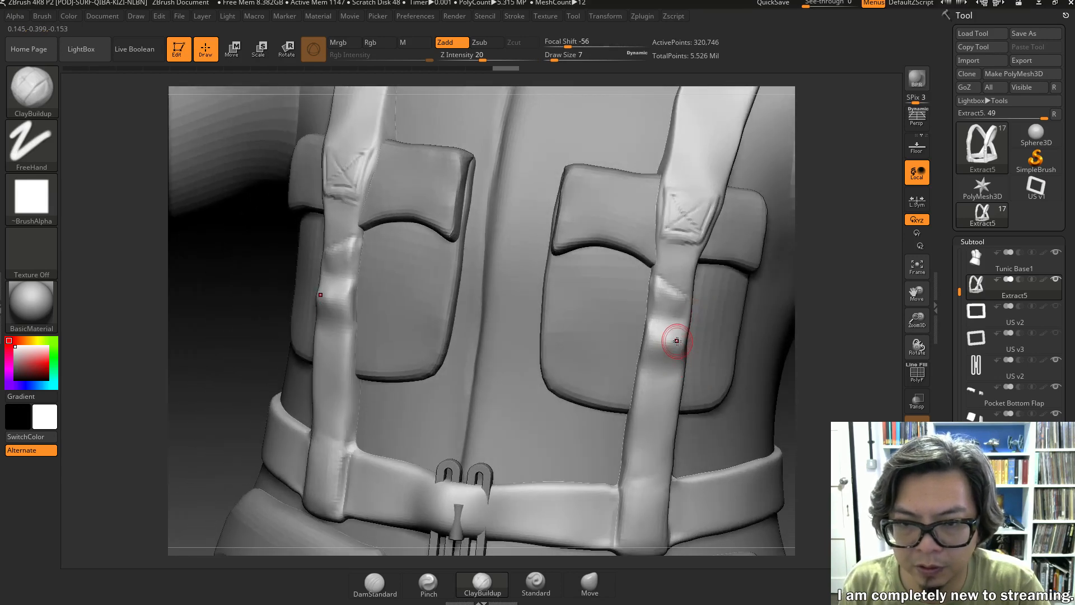
shift+drag(655, 347, 672, 324)
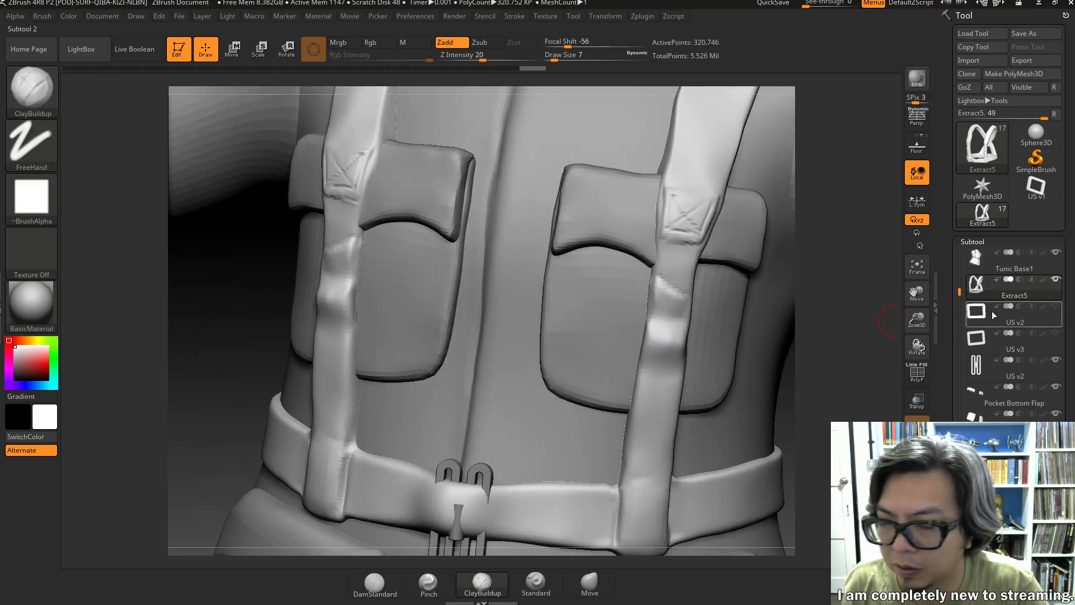
Step: Show both rectangular belt loop subtools again and nudge the US v2 loop into place on its chest strap
click(1056, 333)
click(1056, 306)
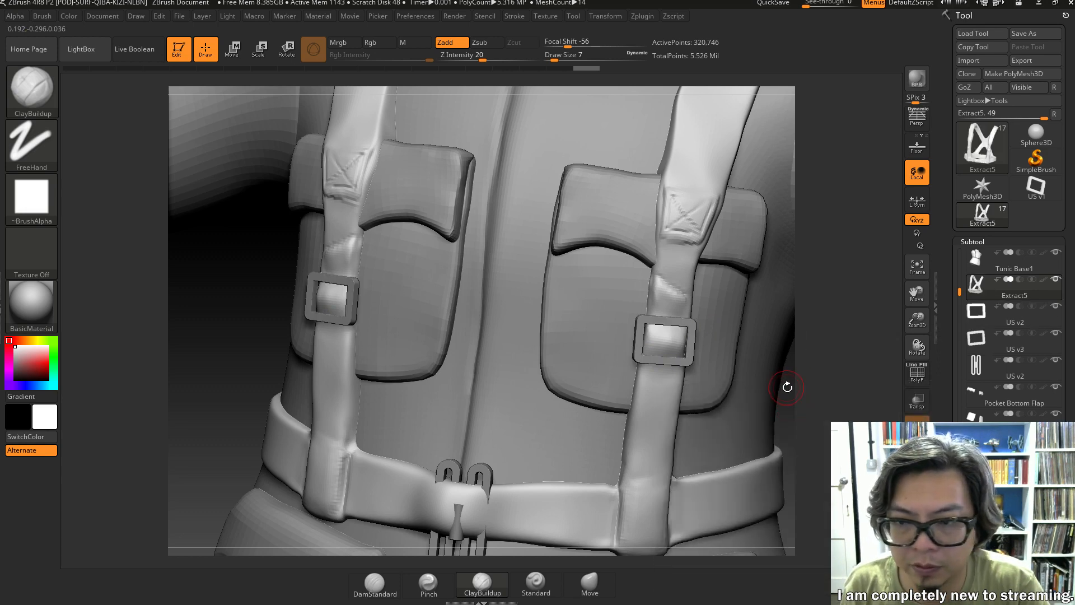
click(990, 314)
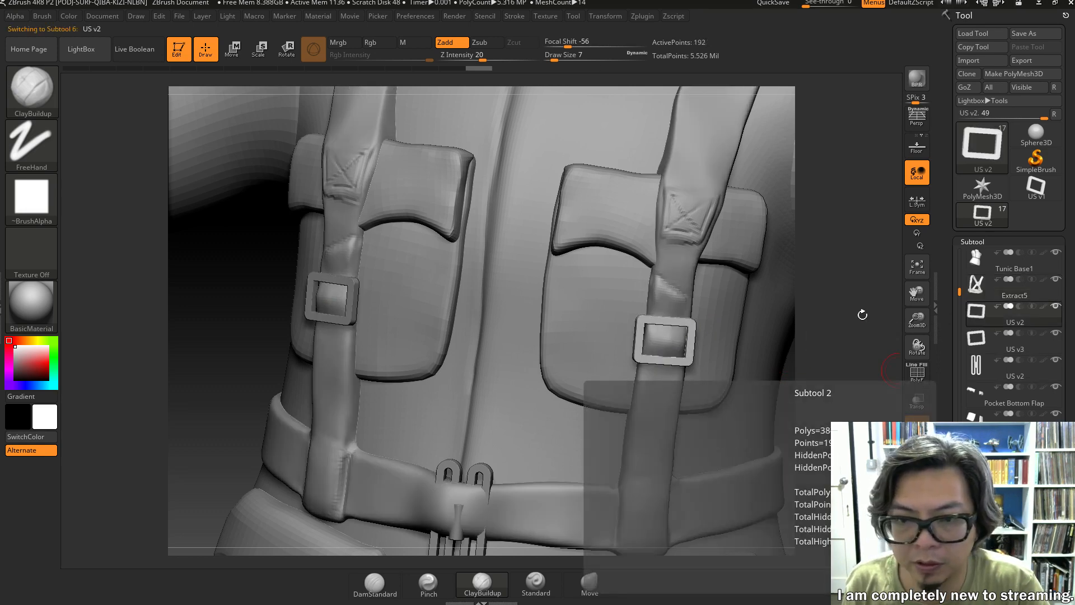
click(234, 49)
drag(711, 309, 715, 314)
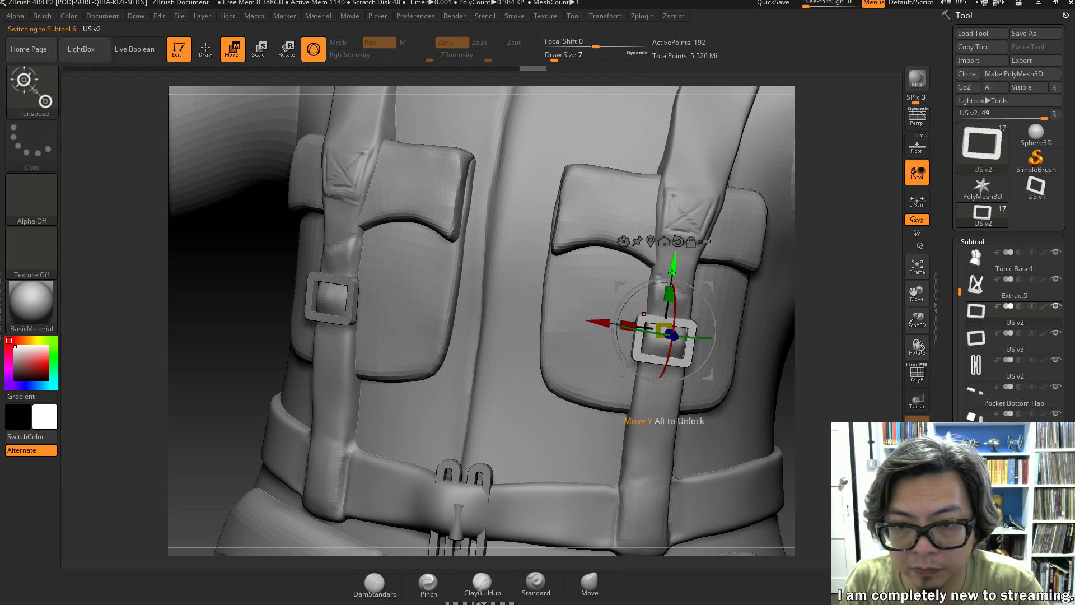
drag(674, 271, 674, 273)
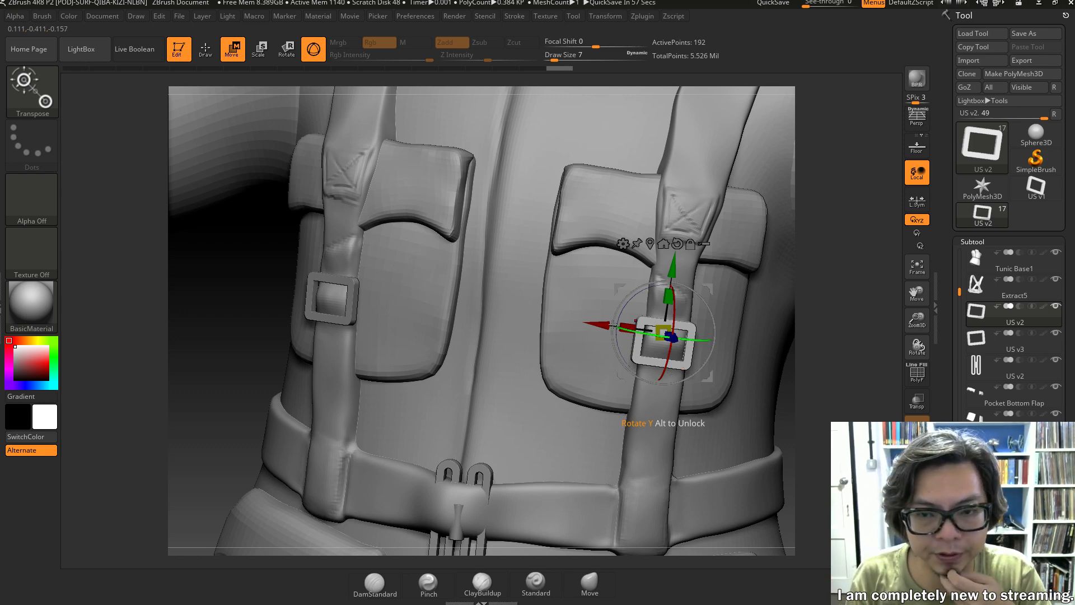
Step: Make the US v3 belt loop active and shift it slightly sideways on its chest strap
drag(782, 400, 715, 348)
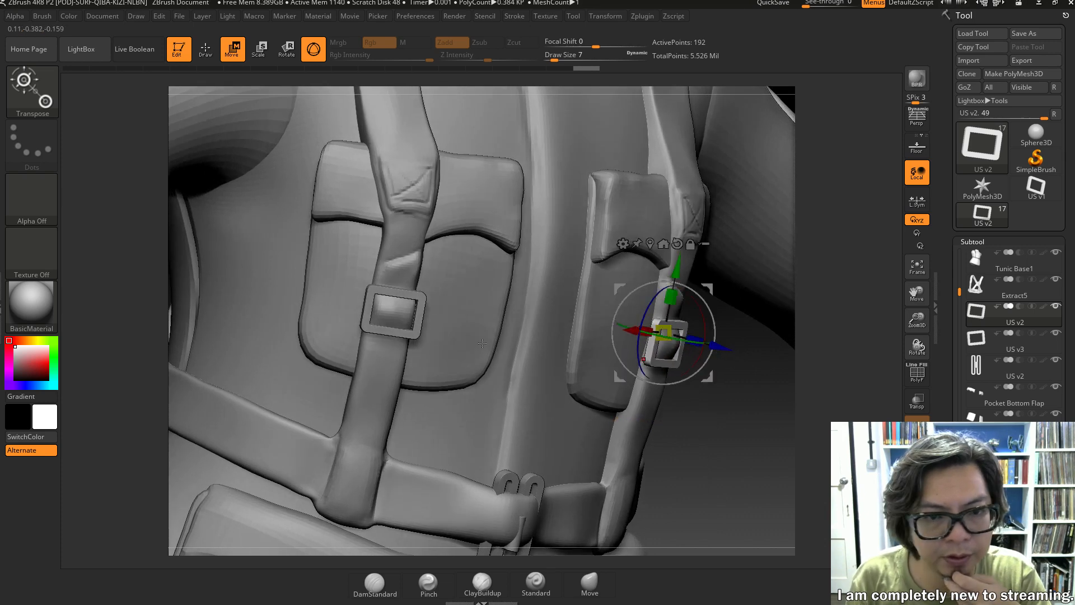
alt+click(418, 324)
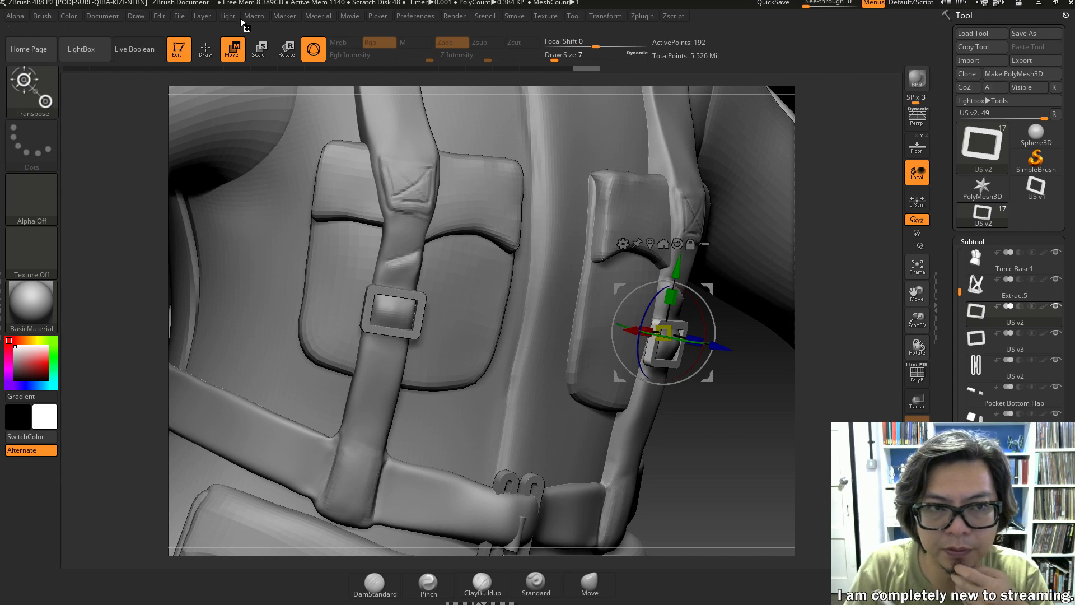
click(205, 50)
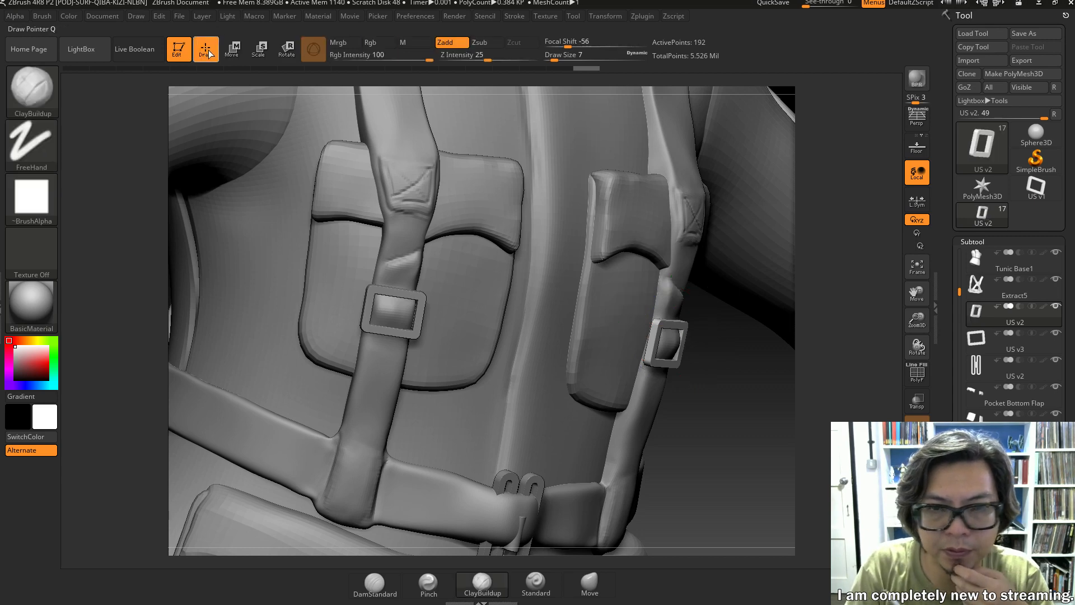
click(999, 343)
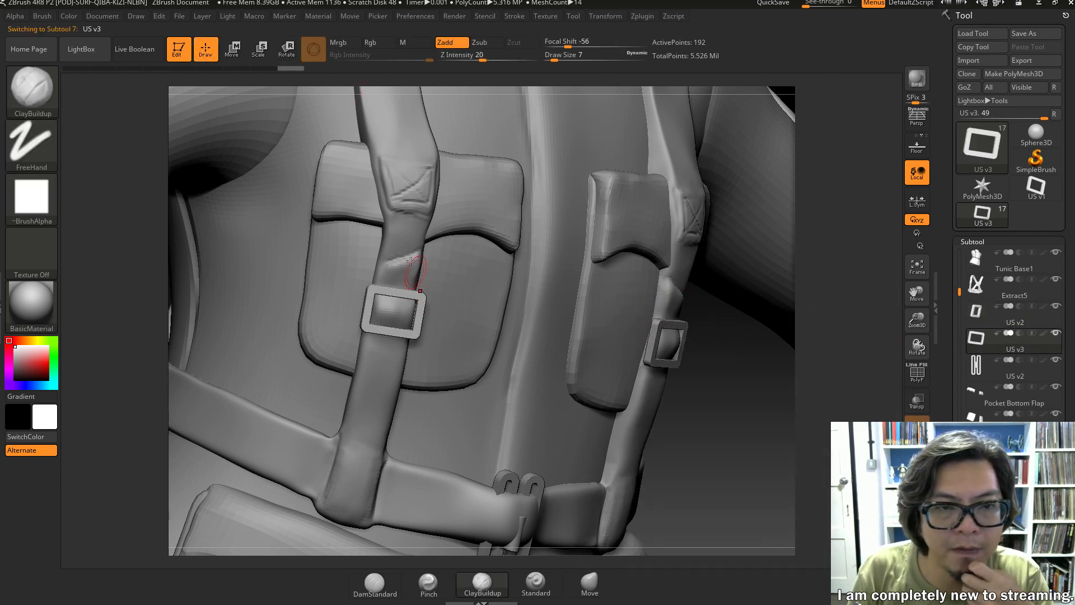
click(241, 49)
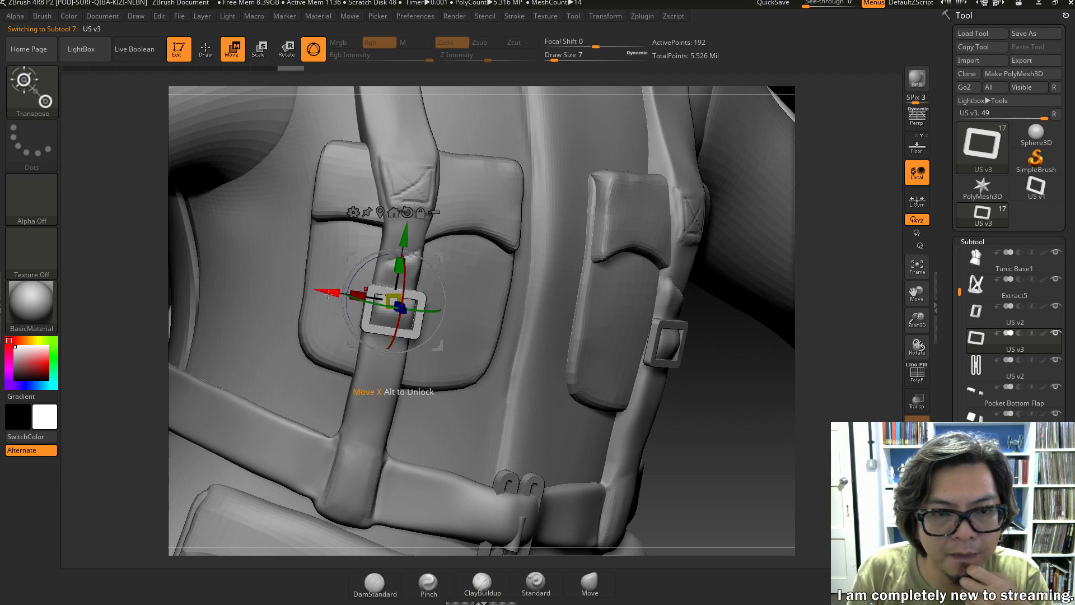
drag(331, 294, 332, 294)
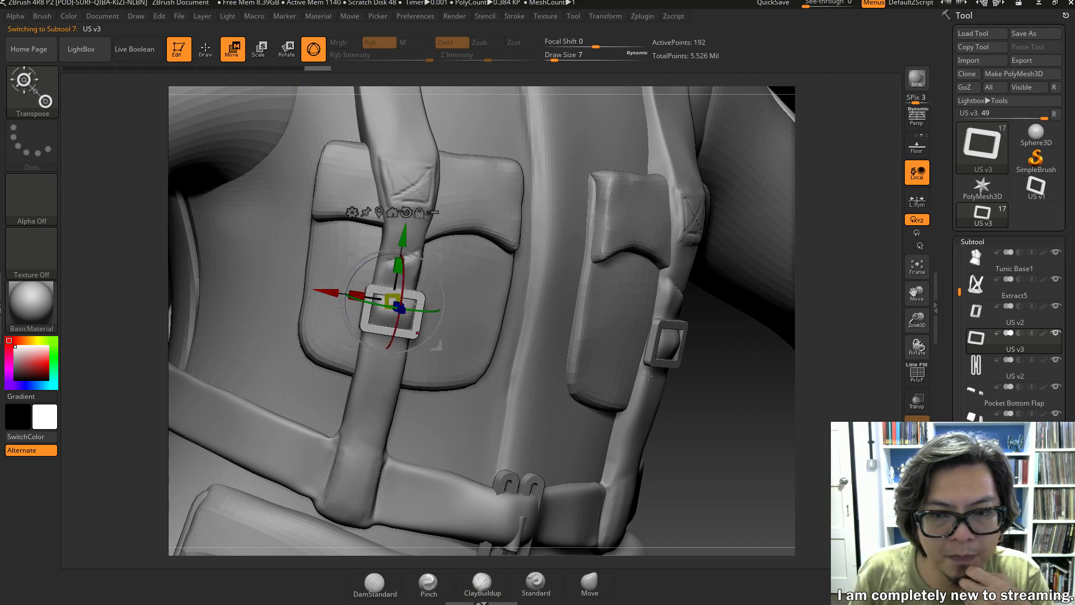
Step: Fine-tune the US v3 loop's angle and position against the strap, and lower it along the strap over the pocket
right_drag(565, 421, 674, 394)
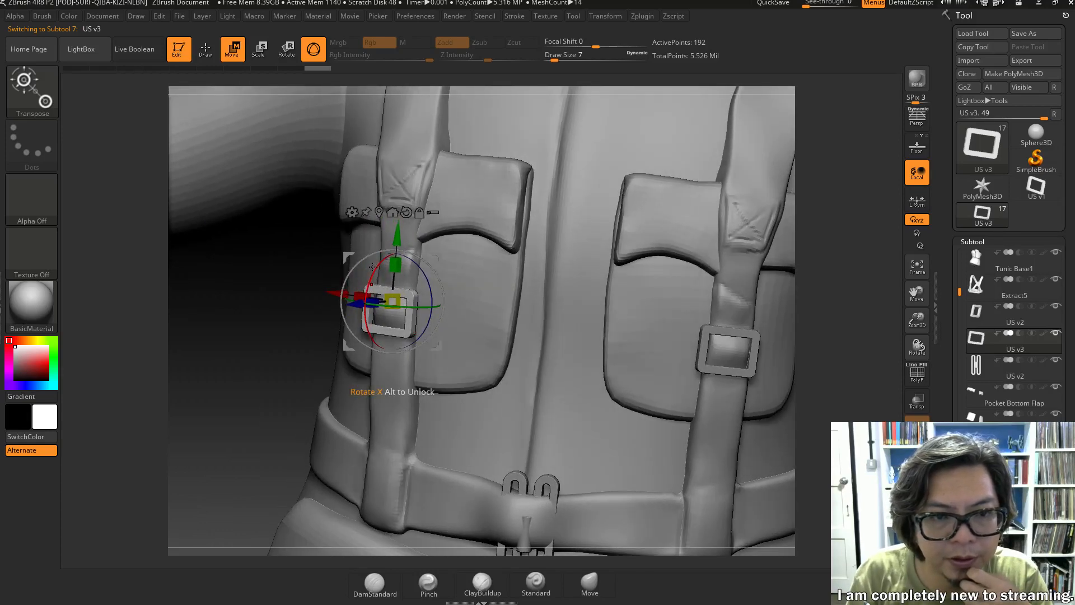
drag(373, 267, 374, 269)
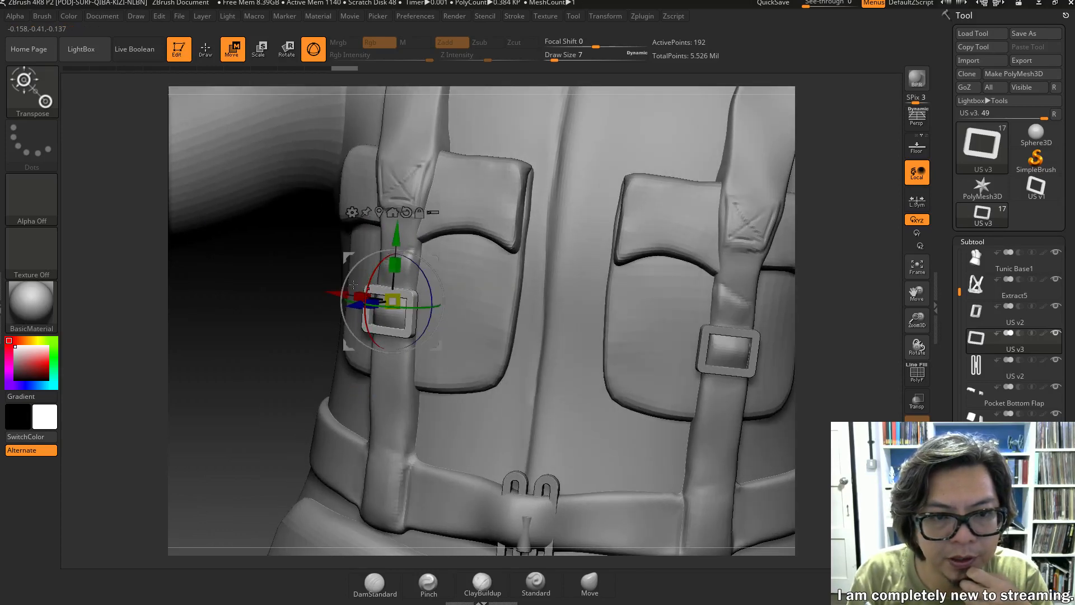
drag(354, 306, 357, 306)
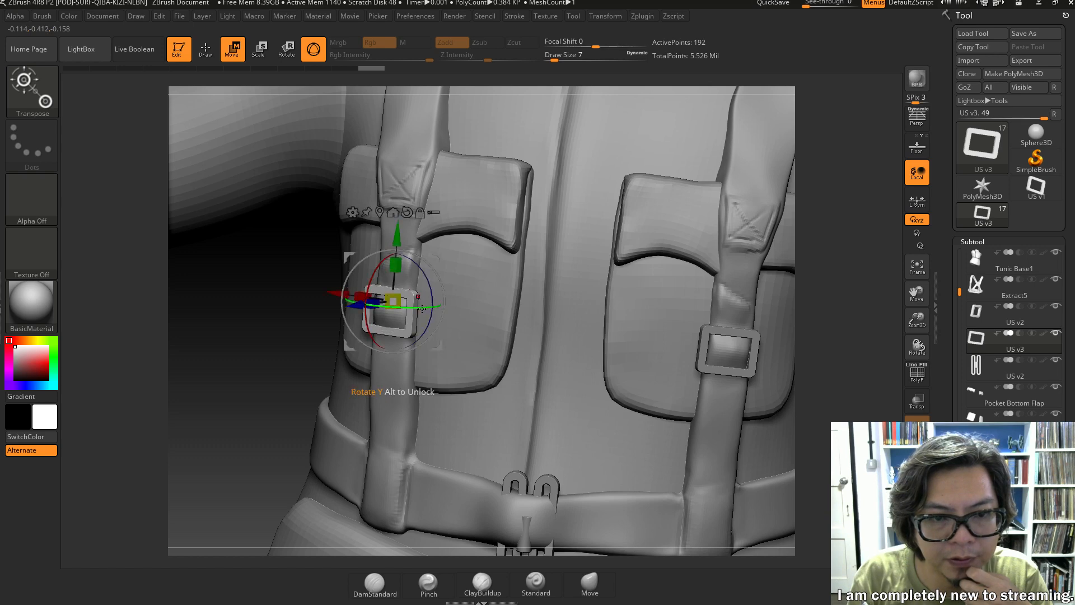
drag(338, 292, 338, 292)
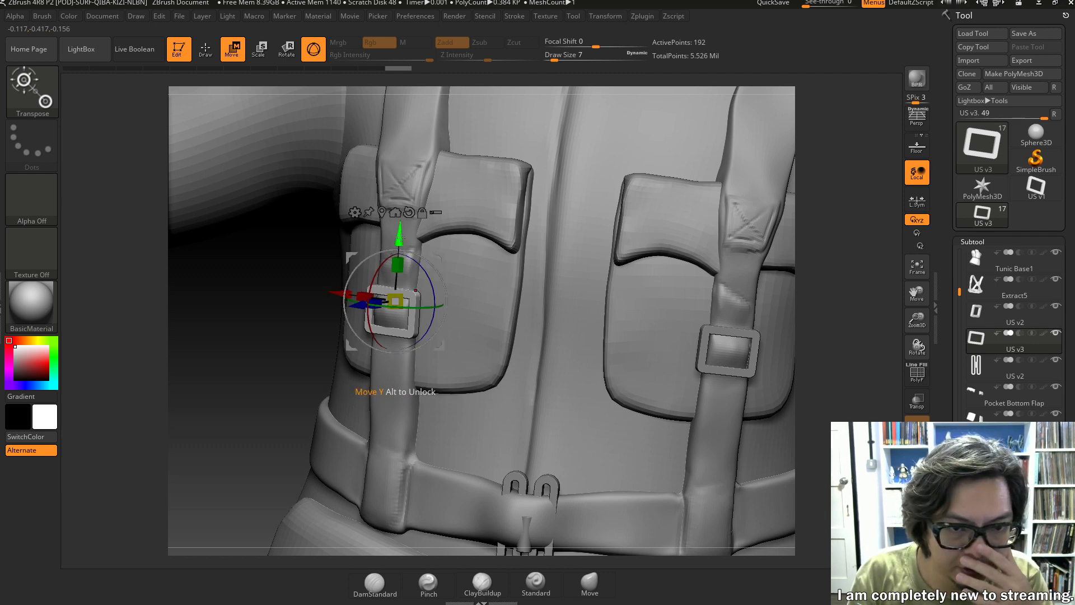
drag(400, 238, 402, 273)
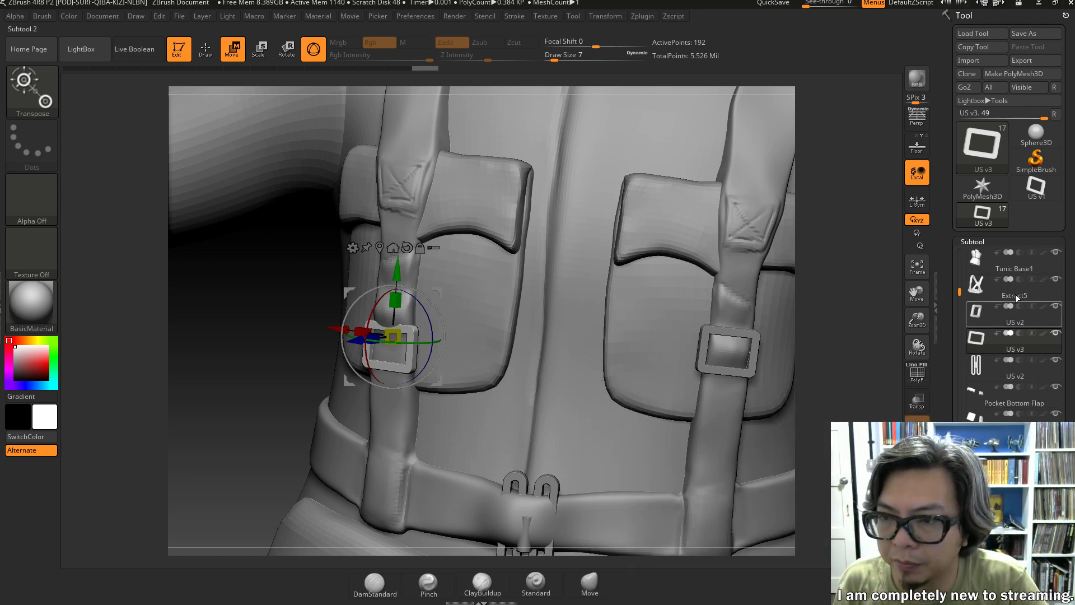
Step: Make the Extract5 harness active and smooth away the bulge and crease above the lowered loop with draw size 12
click(1013, 288)
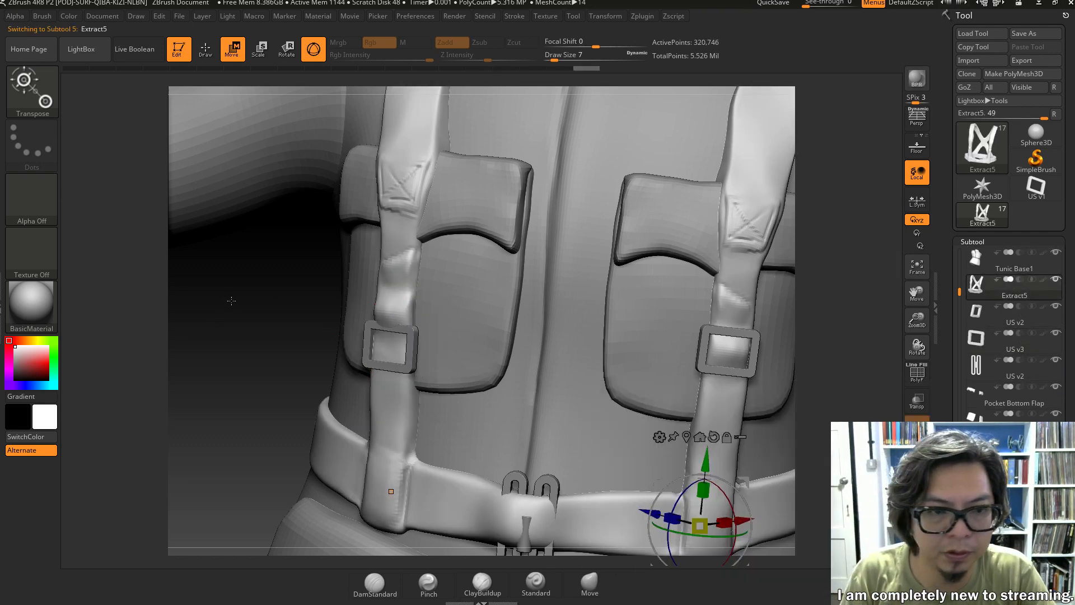
drag(231, 301, 403, 314)
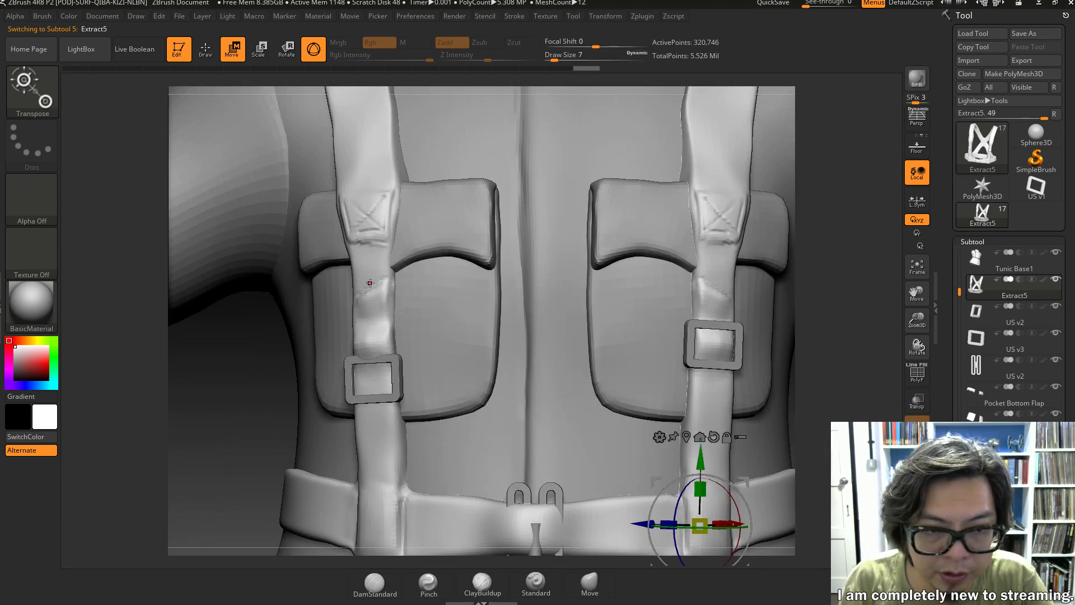
text(s)
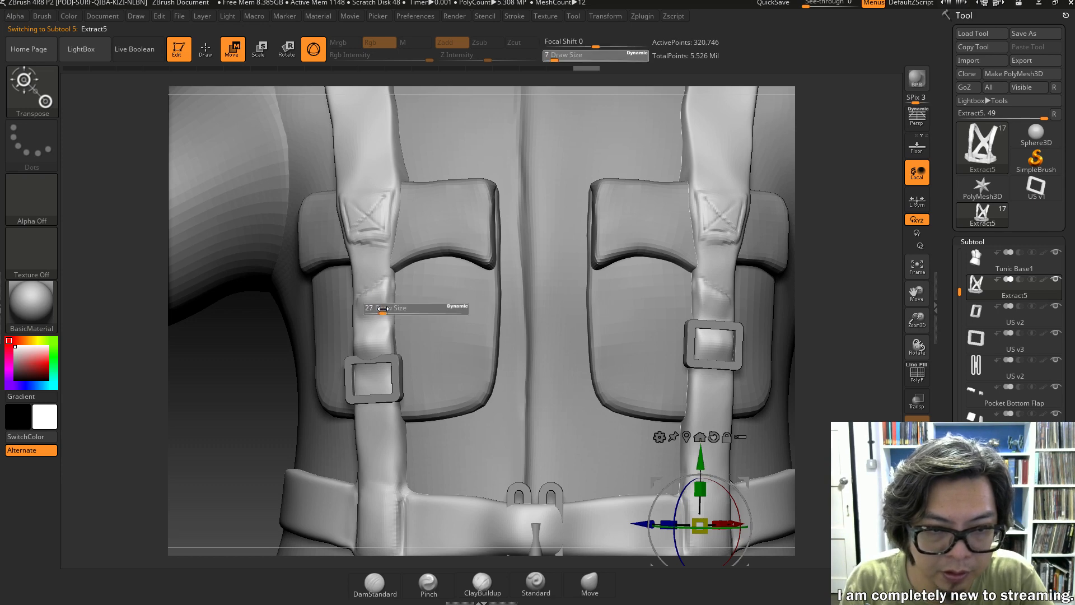
text(39)
key(Return)
key(s)
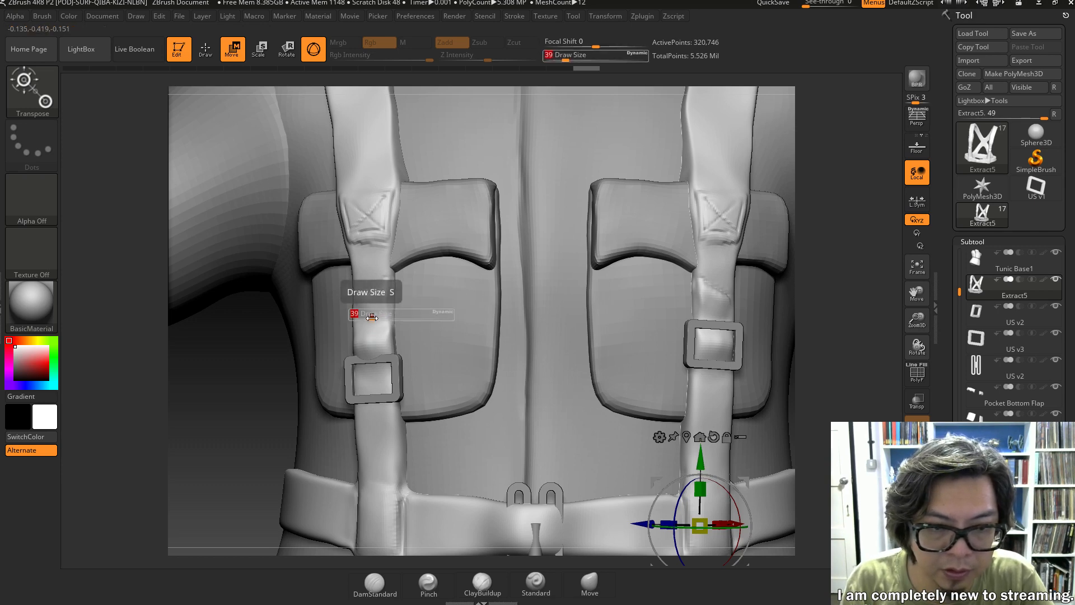
drag(370, 318, 383, 320)
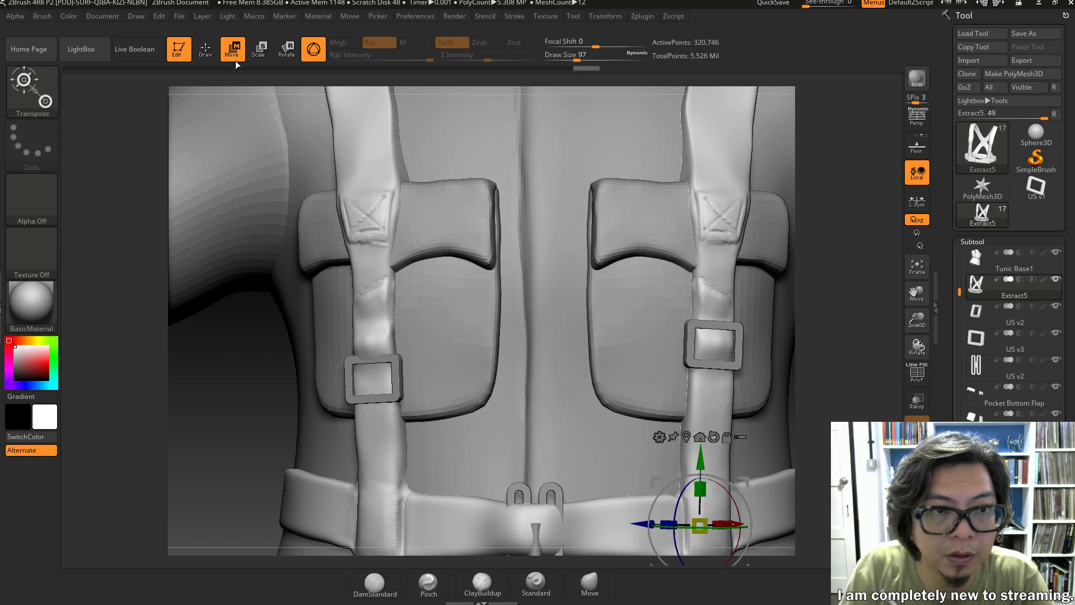
click(206, 50)
click(379, 44)
key(s)
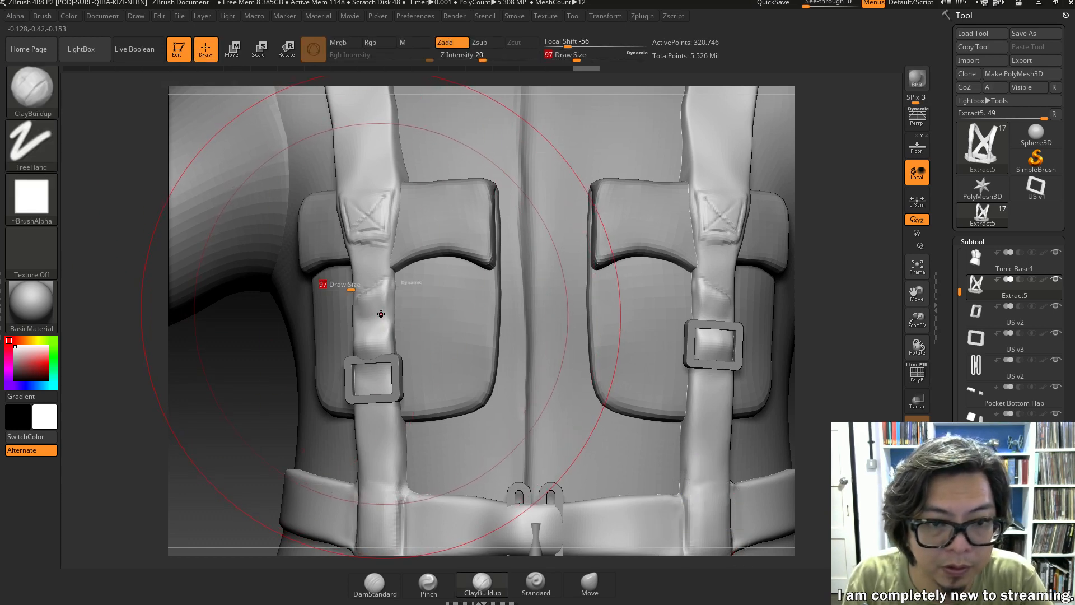
drag(350, 290, 332, 293)
shift+drag(370, 339, 371, 334)
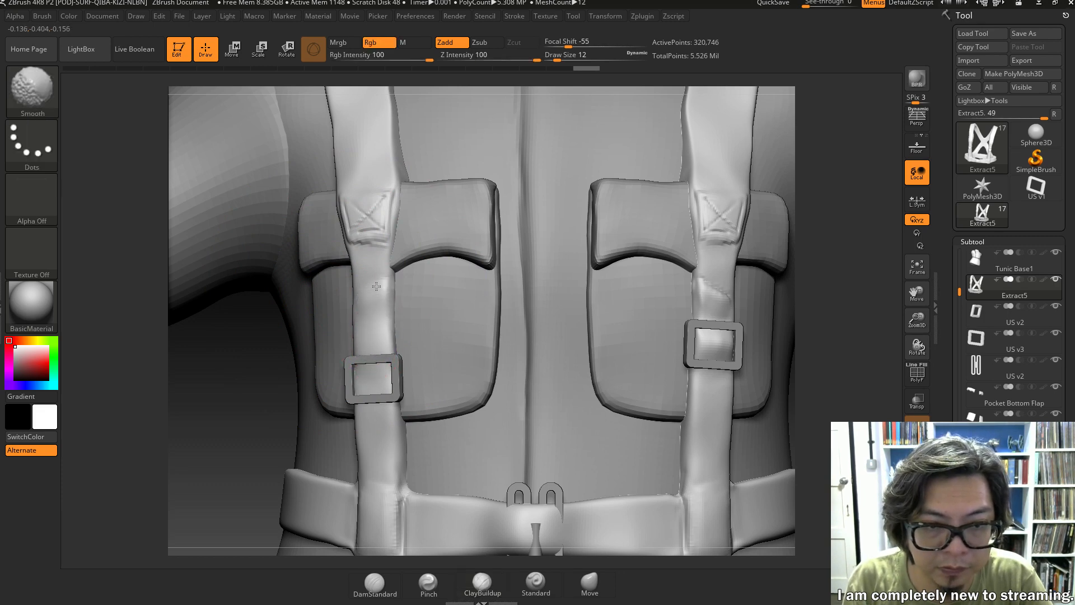
shift+drag(375, 274, 376, 289)
drag(356, 412, 412, 404)
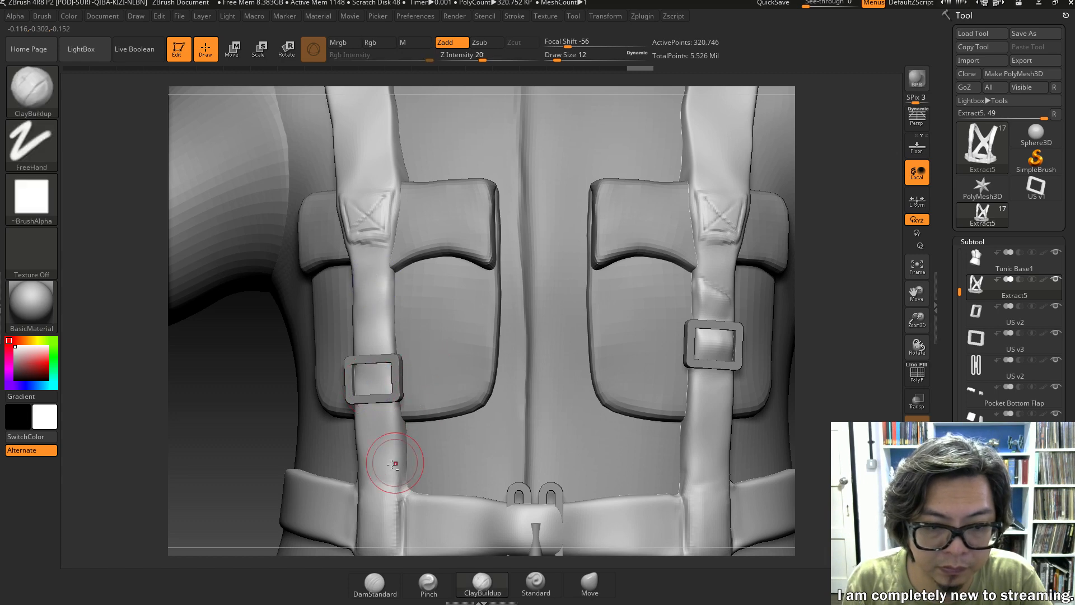
Step: Set the draw size to 6 and shift the US v3 belt loop slightly sideways to fit its chest strap
drag(238, 405, 463, 519)
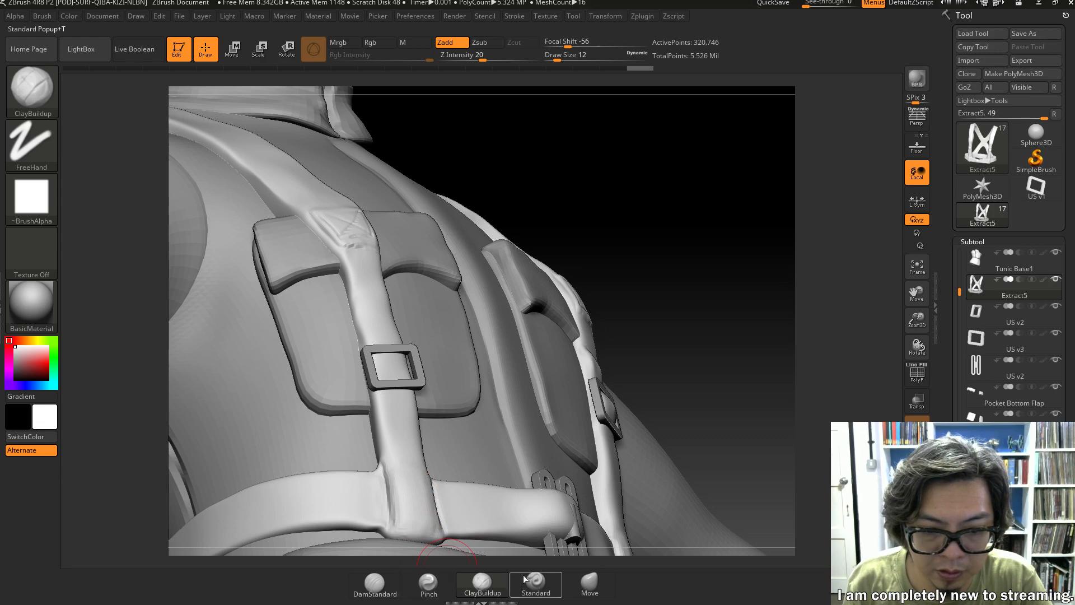
key(b)
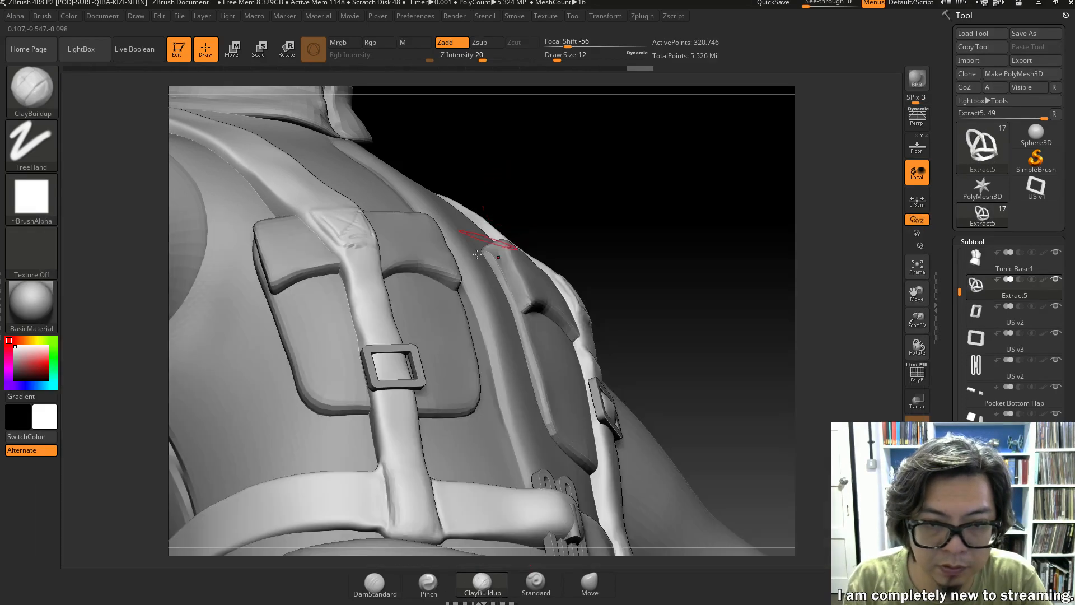
key(s)
drag(454, 305, 451, 309)
alt+drag(600, 234, 636, 338)
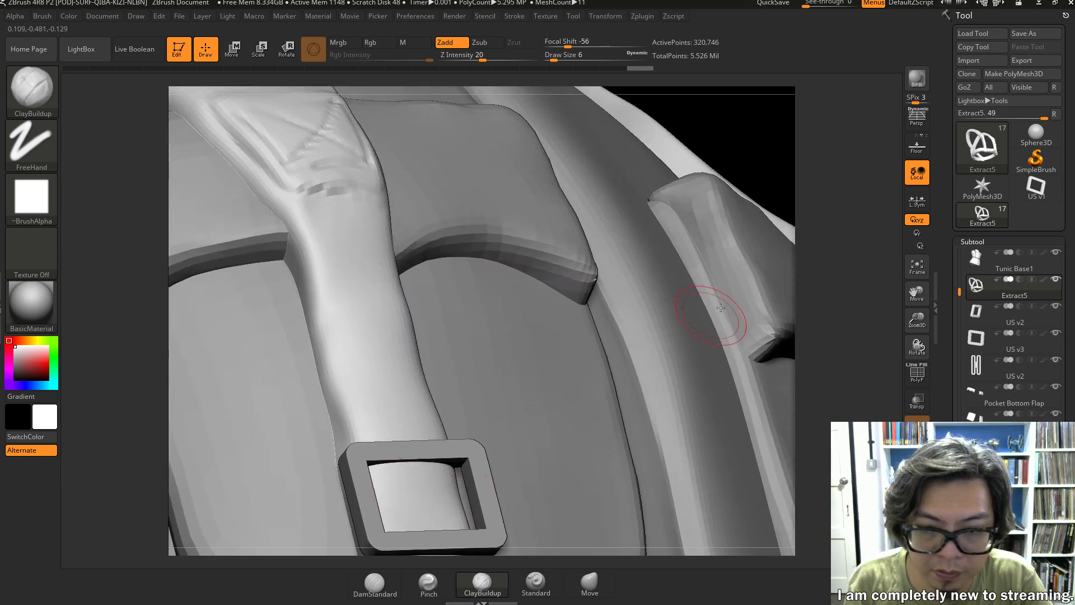
drag(756, 156, 734, 165)
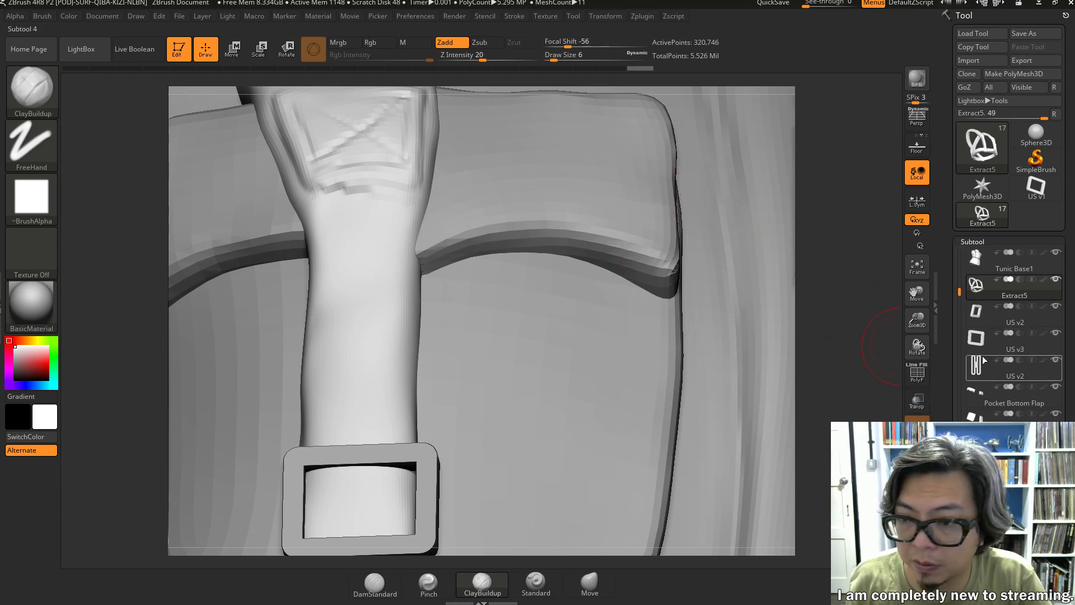
click(993, 340)
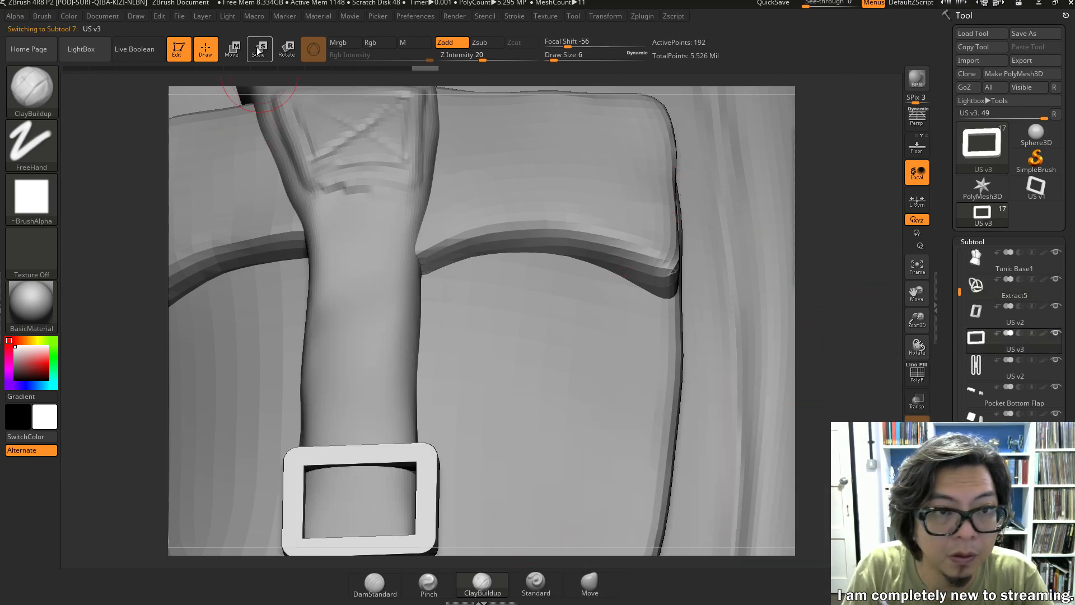
key(w)
drag(301, 489, 299, 490)
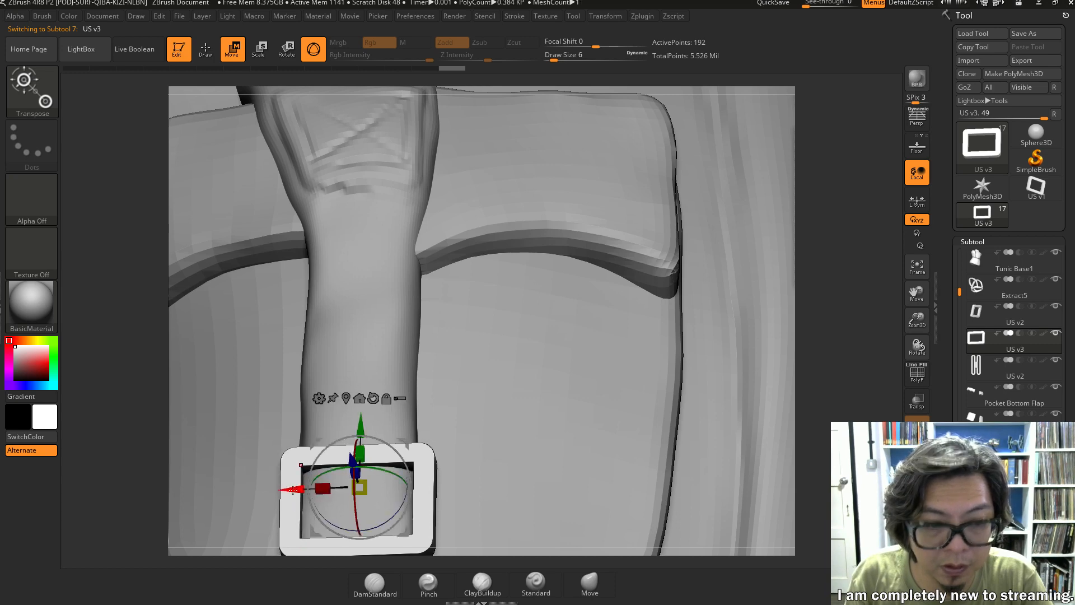
Step: Build up the Extract5 strap inside the US v3 loop opening with ClayBuildup and smooth it into a rounded bulge
click(991, 293)
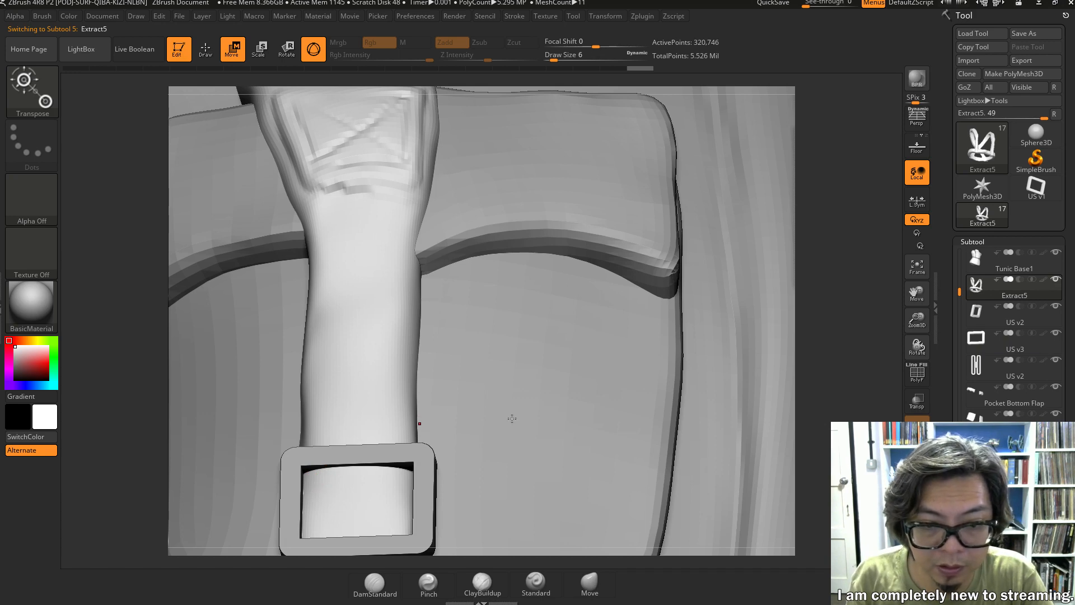
click(483, 583)
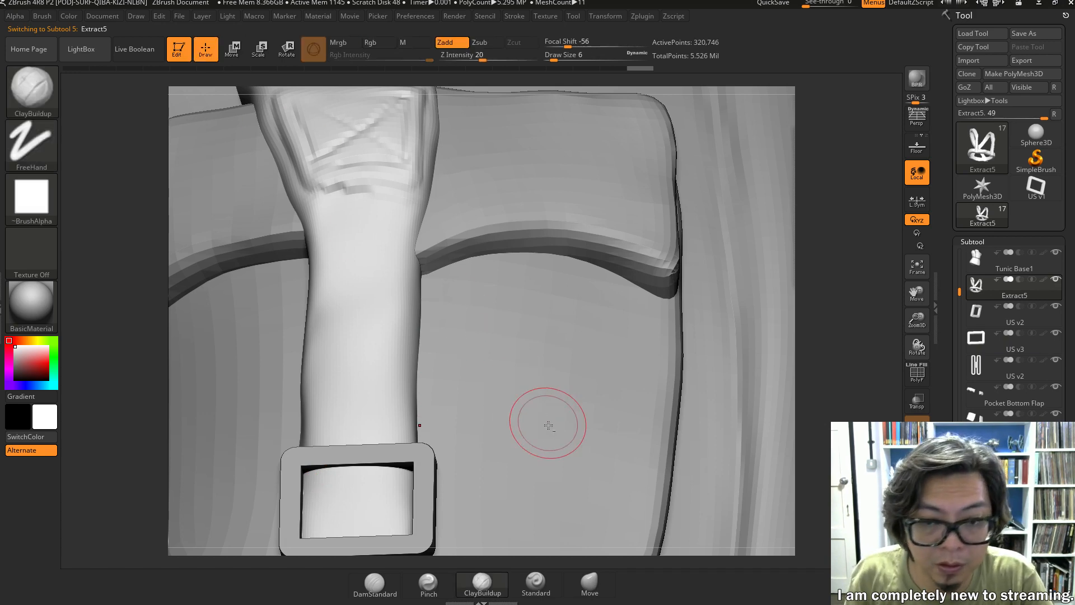
drag(821, 417, 824, 302)
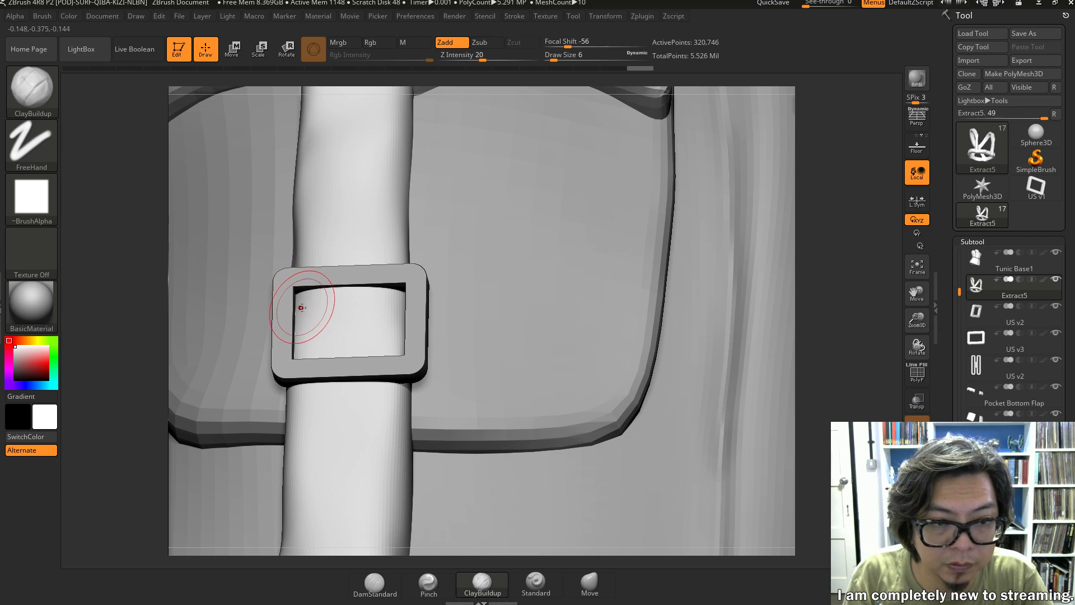
mouse_move(305, 304)
mouse_down()
mouse_move(306, 314)
mouse_move(386, 303)
mouse_move(317, 336)
mouse_move(387, 339)
mouse_move(392, 314)
mouse_move(366, 333)
mouse_move(305, 344)
mouse_up()
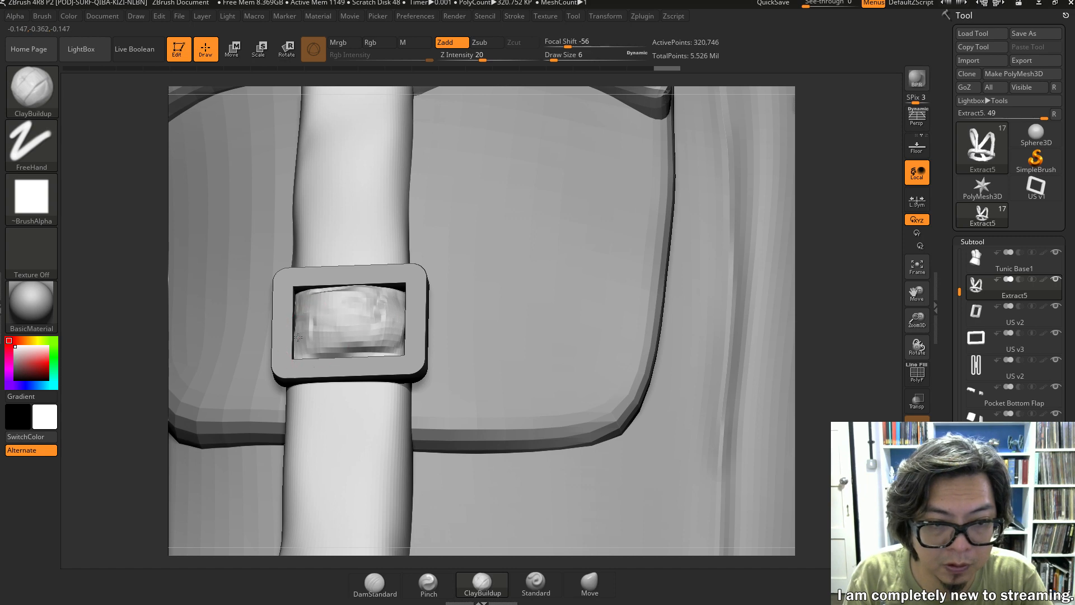
mouse_move(303, 302)
mouse_down()
mouse_move(375, 339)
mouse_move(341, 300)
mouse_move(388, 293)
mouse_up()
mouse_move(316, 342)
mouse_down()
mouse_move(376, 340)
mouse_move(367, 325)
mouse_up()
mouse_move(302, 320)
mouse_down()
mouse_move(378, 322)
mouse_move(372, 308)
mouse_move(372, 340)
mouse_move(397, 314)
mouse_move(372, 296)
mouse_up()
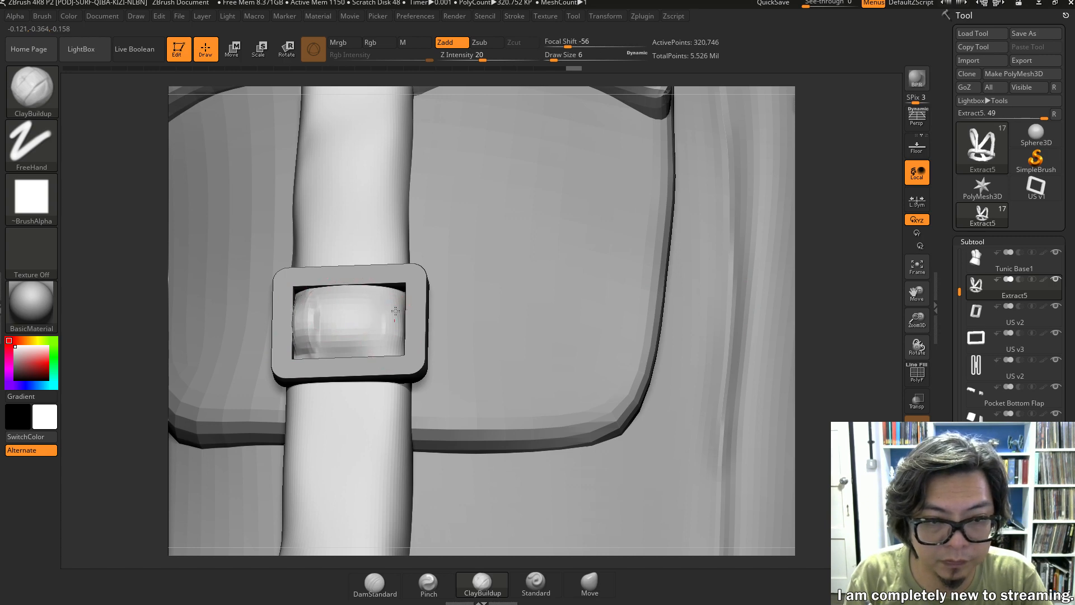
mouse_move(394, 331)
mouse_down()
mouse_move(349, 315)
mouse_move(302, 348)
mouse_up()
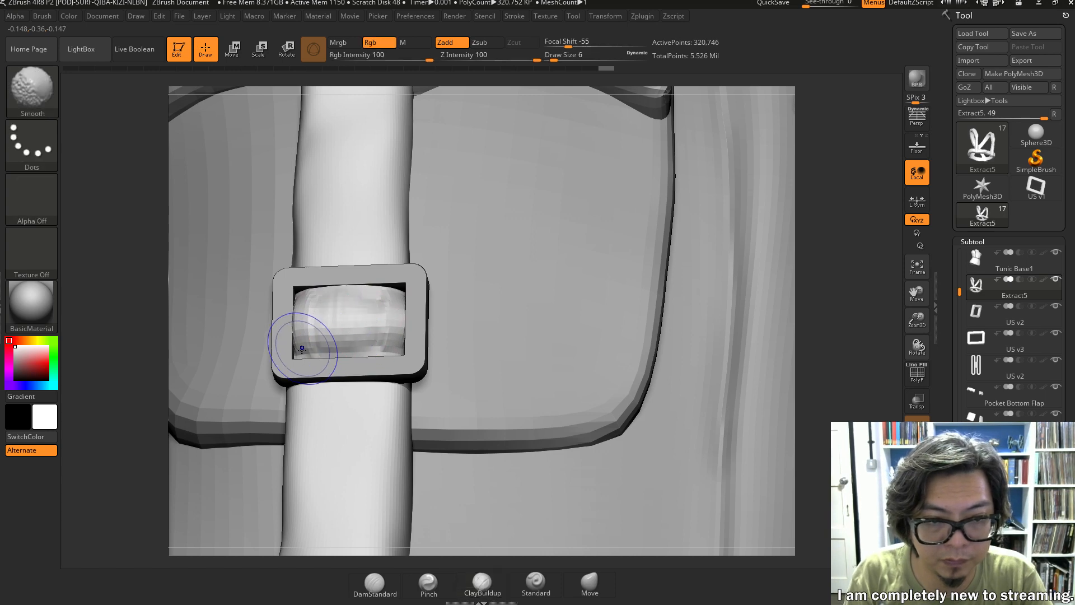
shift+drag(329, 301, 403, 297)
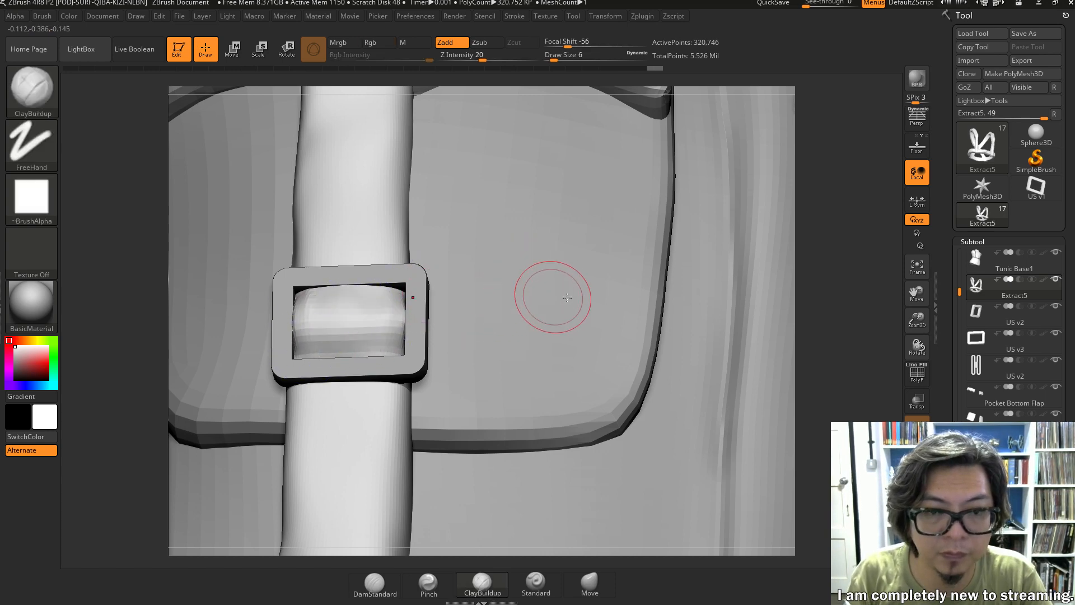
Step: Sharpen the diagonal fold on the strap above the US v2 loop with DamStandard at draw size 2
drag(819, 337, 815, 342)
alt+drag(818, 250, 810, 112)
drag(760, 195, 692, 231)
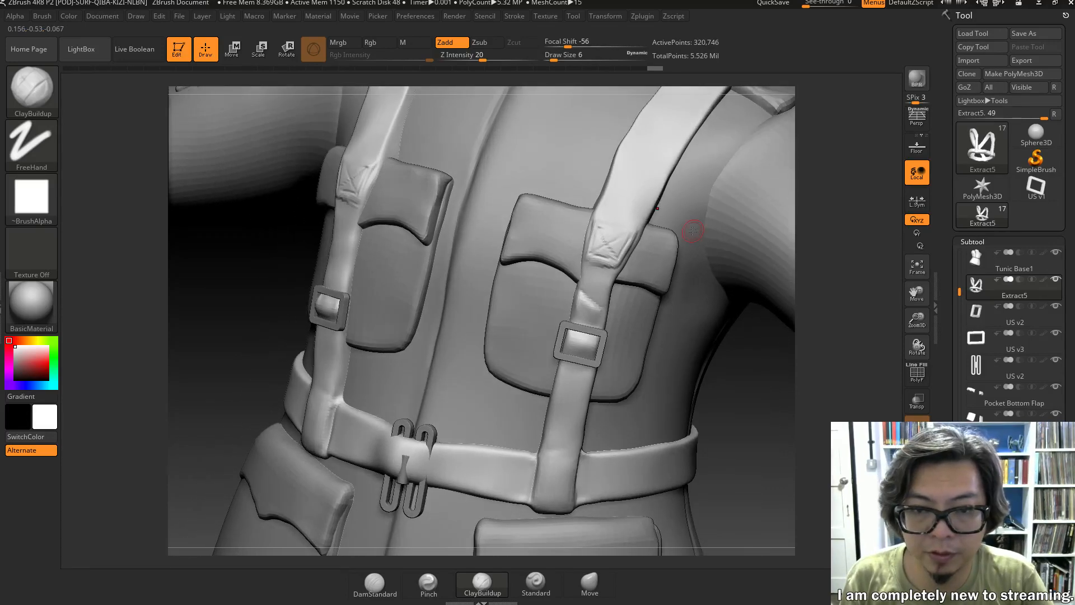
drag(732, 335, 745, 425)
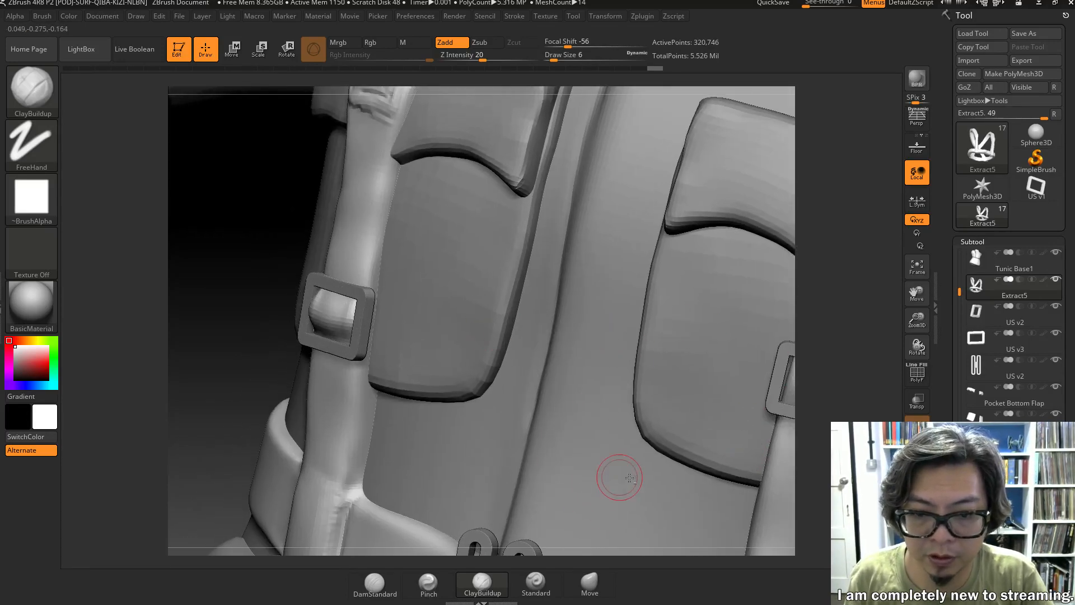
drag(807, 470, 499, 449)
click(374, 583)
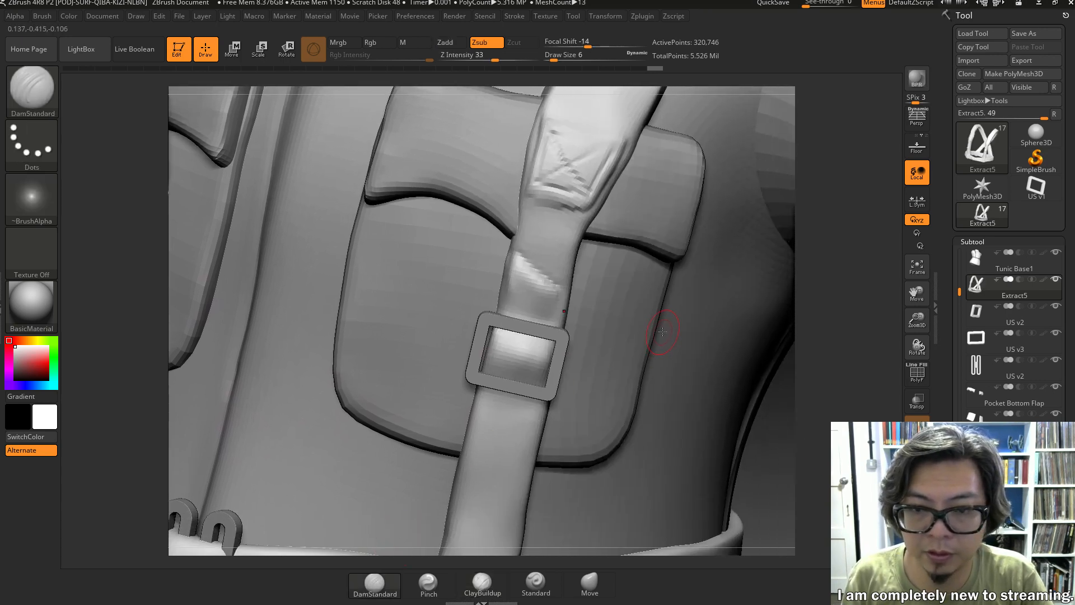
text(s1)
key(Return)
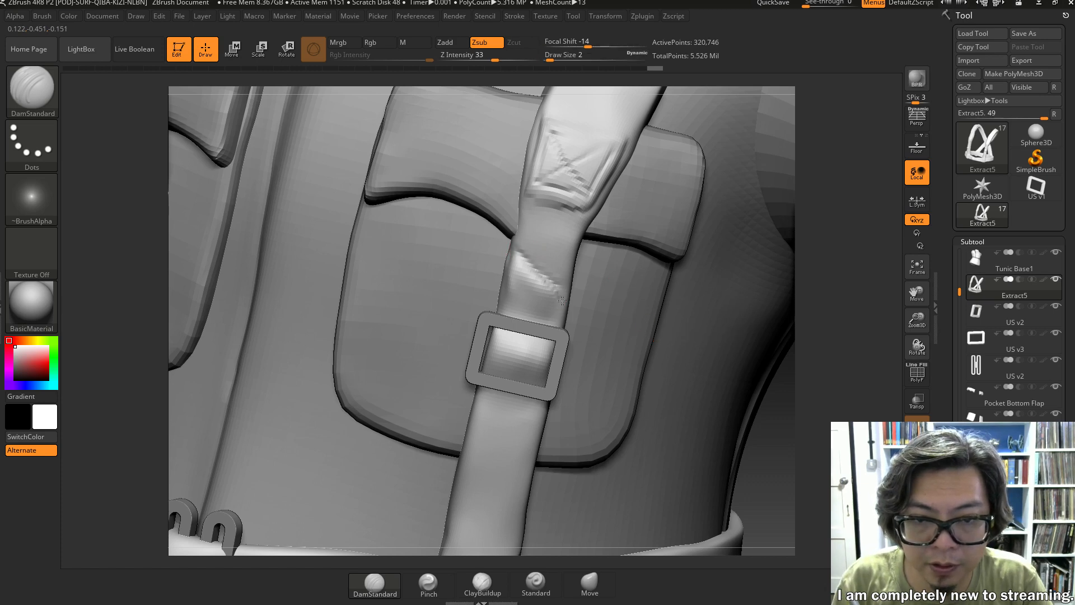
shift+drag(562, 301, 563, 302)
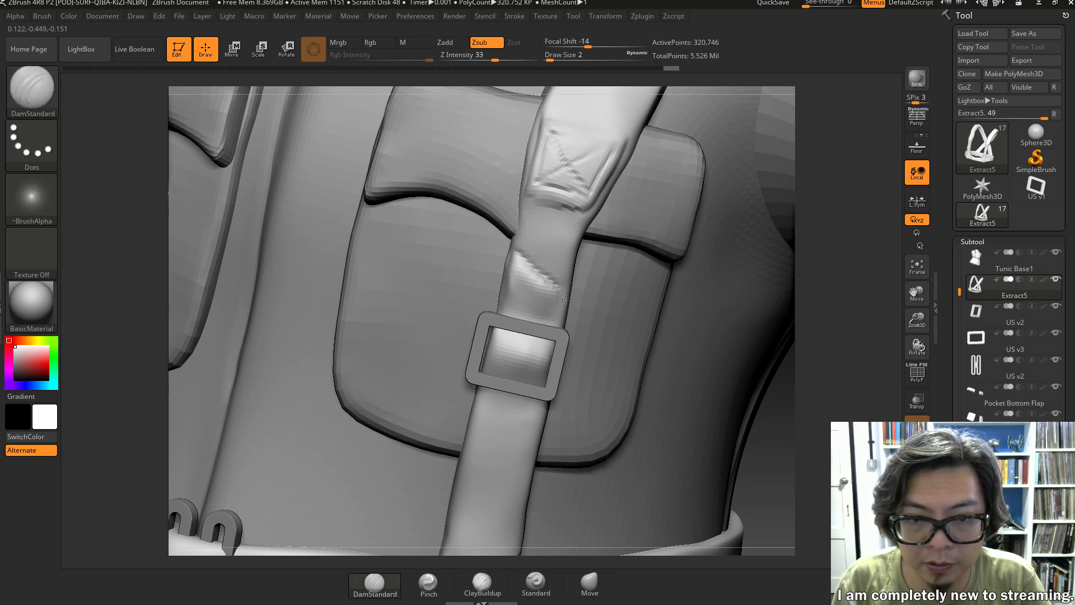
drag(537, 264, 561, 284)
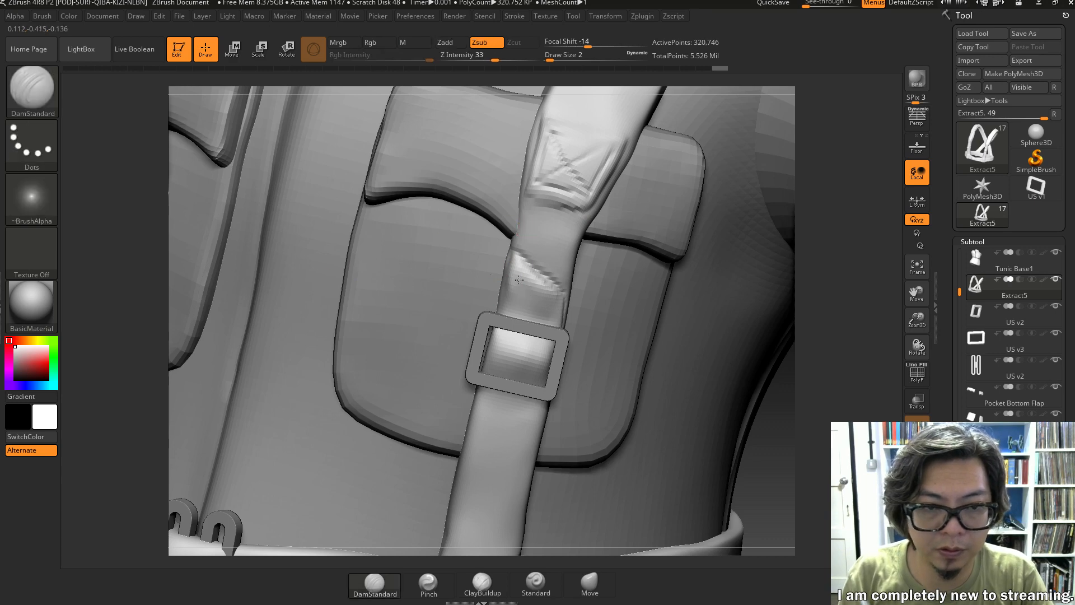
Step: Lay a thin diagonal ridge across the strap above the US v3 loop with ClayBuildup, undoing and reworking the first stroke
drag(137, 294, 524, 357)
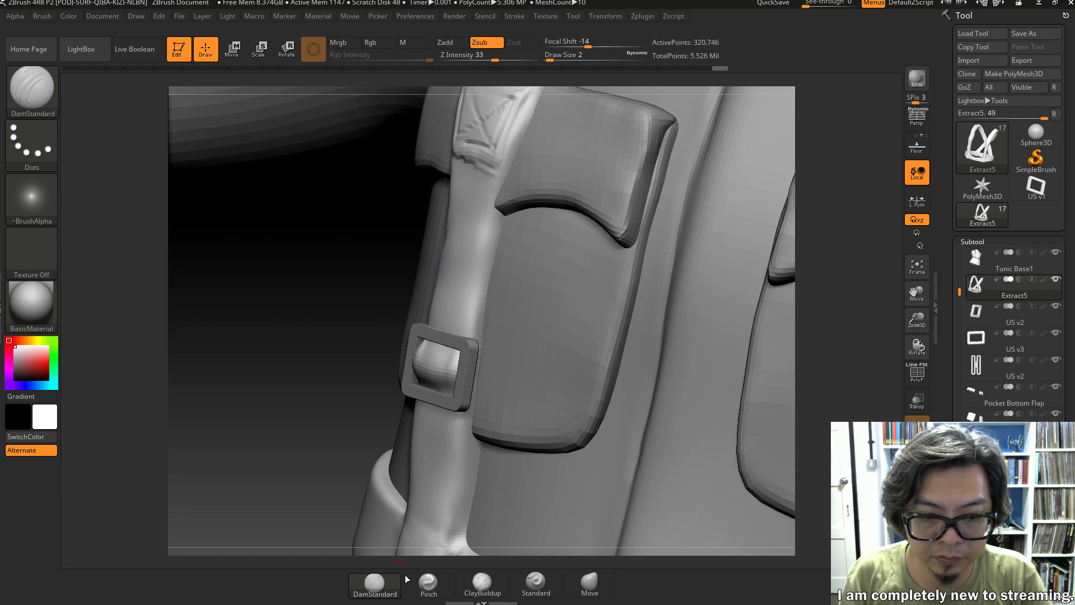
click(483, 582)
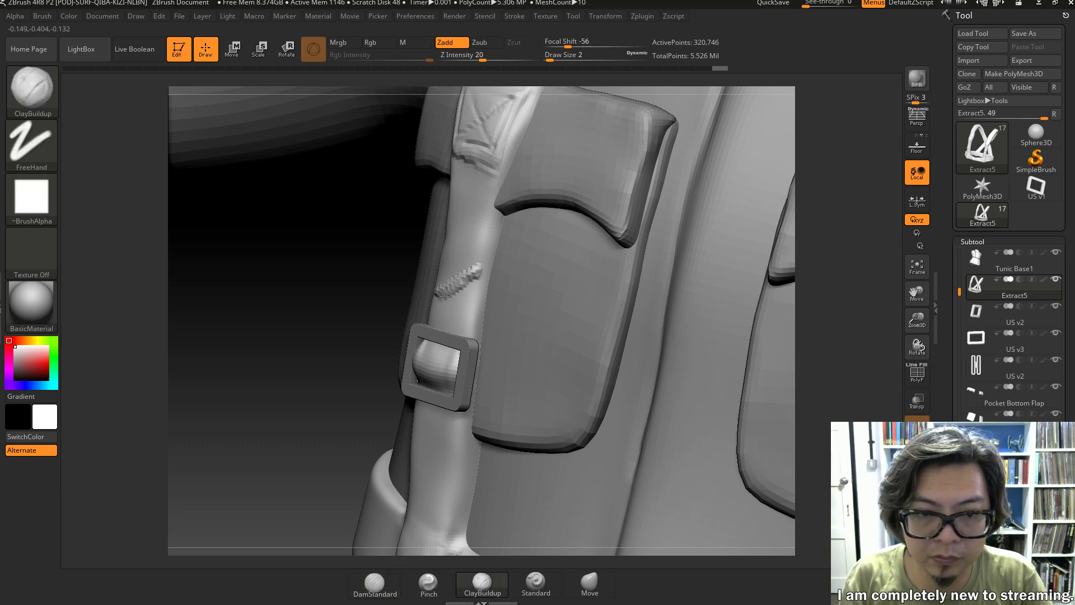
key(ctrl+z)
text(s6)
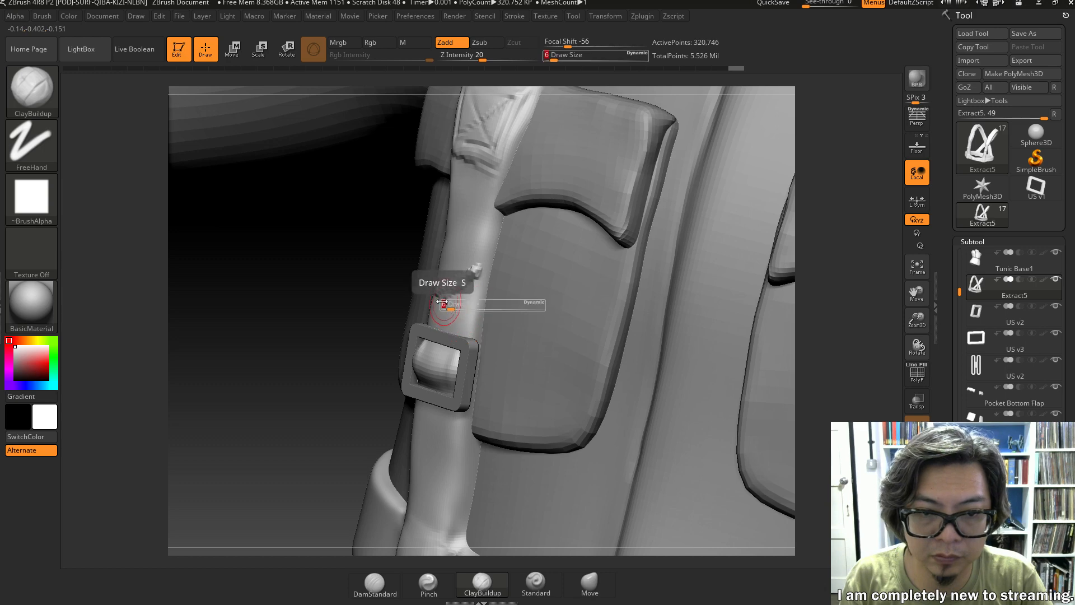
key(Return)
drag(442, 303, 469, 291)
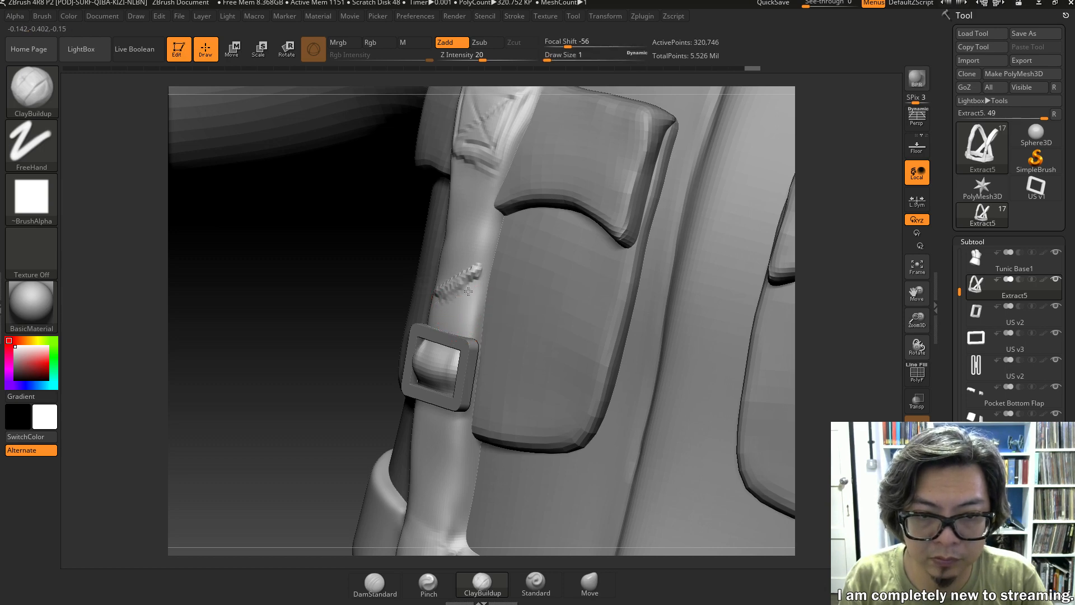
Step: Thicken the diagonal ridge above the US v3 loop with ClayBuildup at draw size 4 and smooth it into the strap as a fold
text(s)
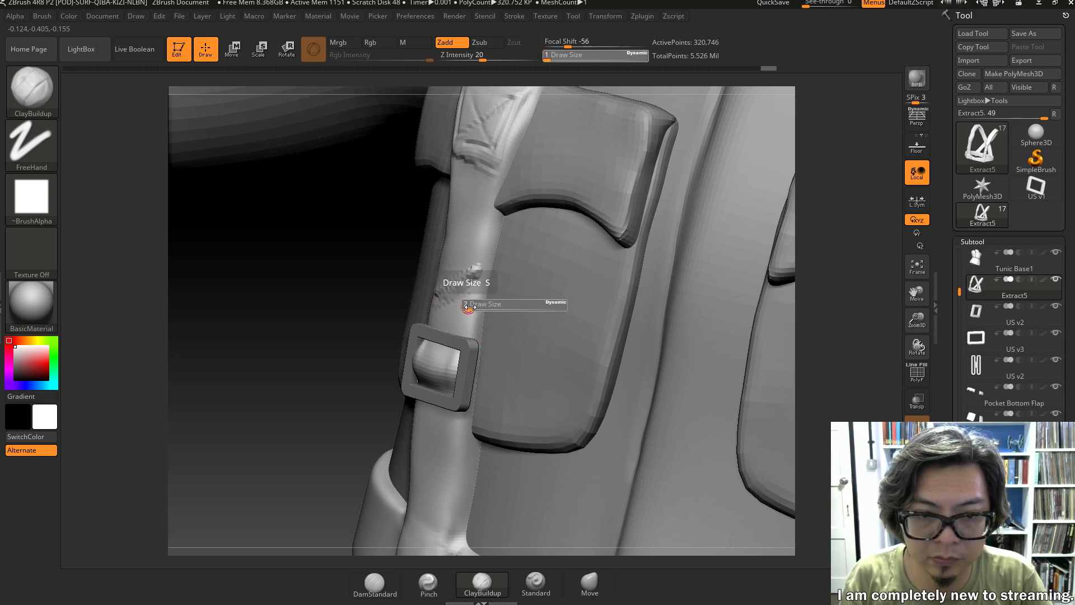
text(3)
key(Return)
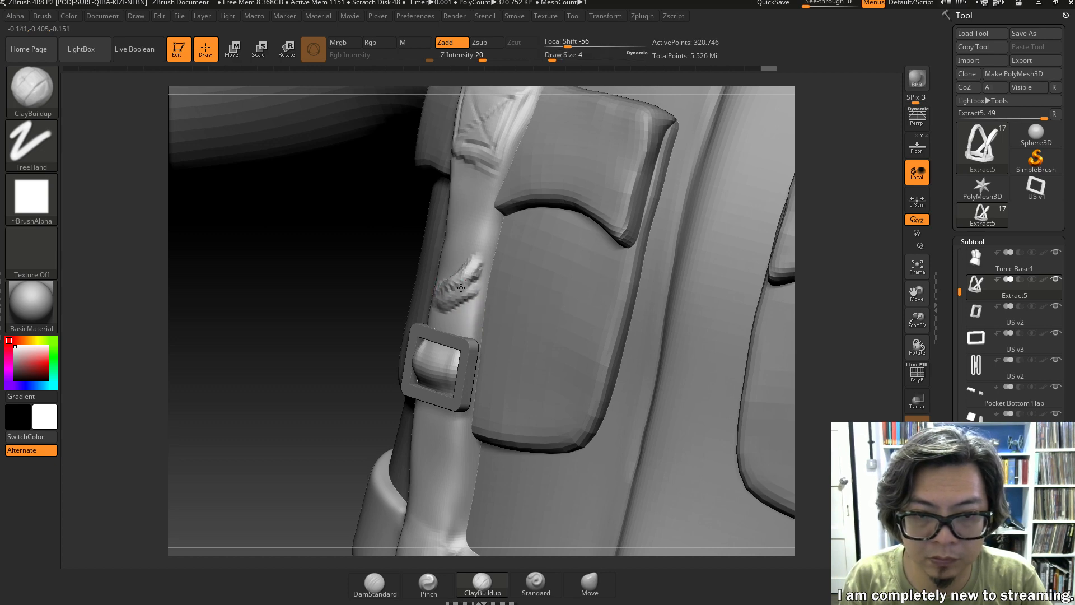
mouse_move(440, 283)
mouse_down()
mouse_move(473, 265)
mouse_move(435, 304)
mouse_up()
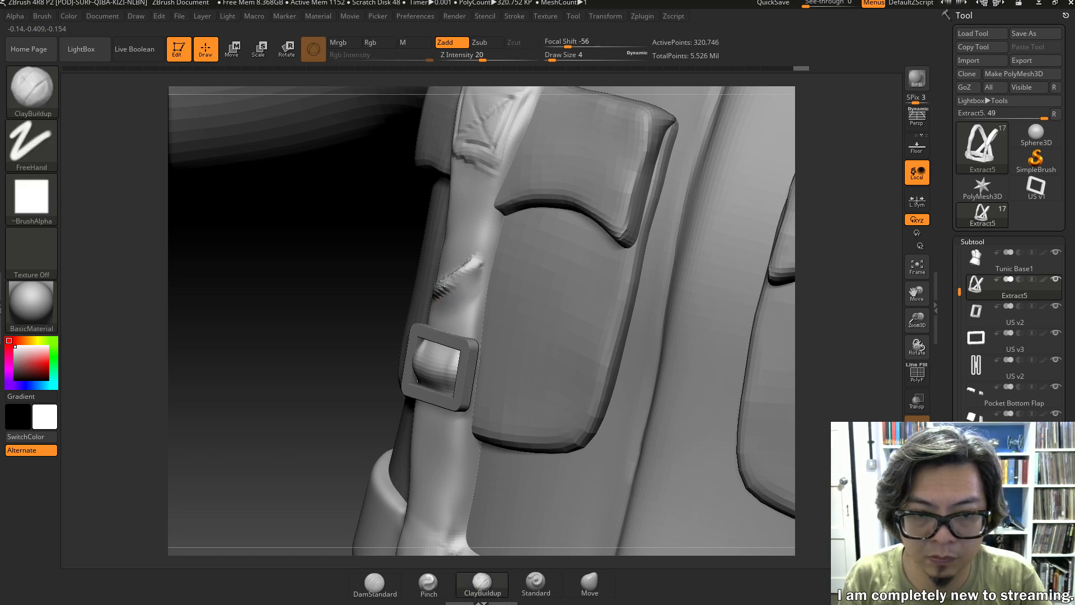
shift+drag(478, 270, 448, 293)
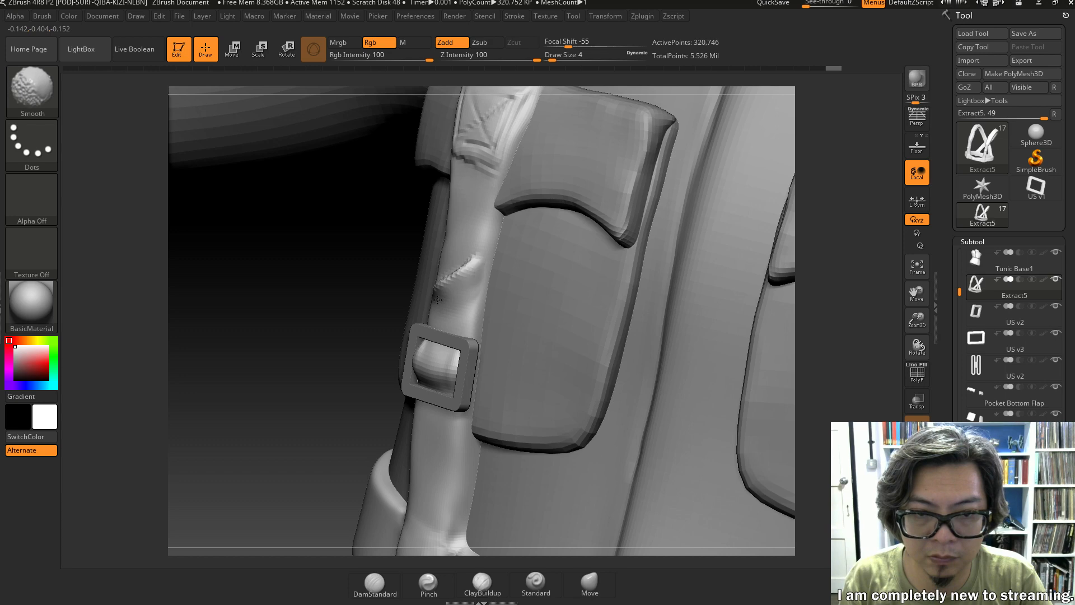
mouse_move(336, 252)
mouse_down()
mouse_move(442, 271)
mouse_move(443, 295)
mouse_up()
key(shift)
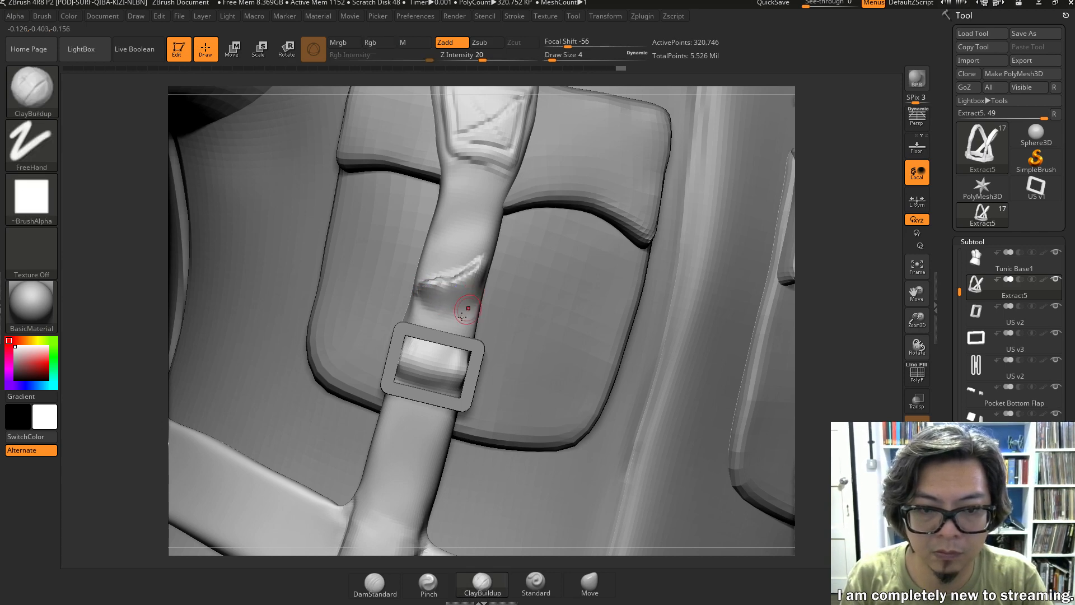
Step: Crease the edge of the diagonal fold above the US v3 loop with DamStandard at draw size 2
click(375, 584)
key(s)
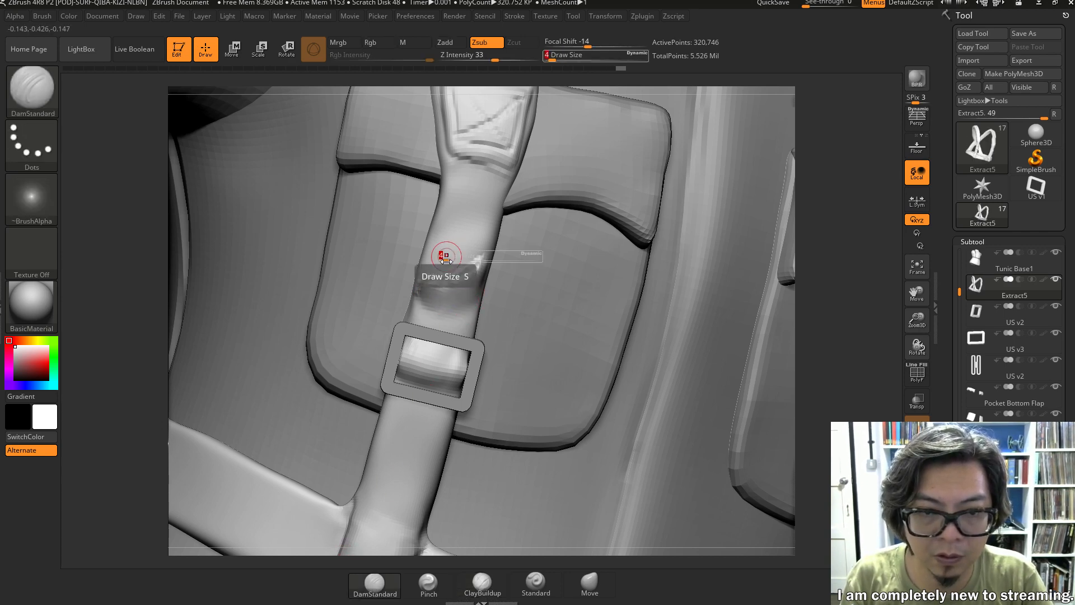
drag(446, 255, 443, 256)
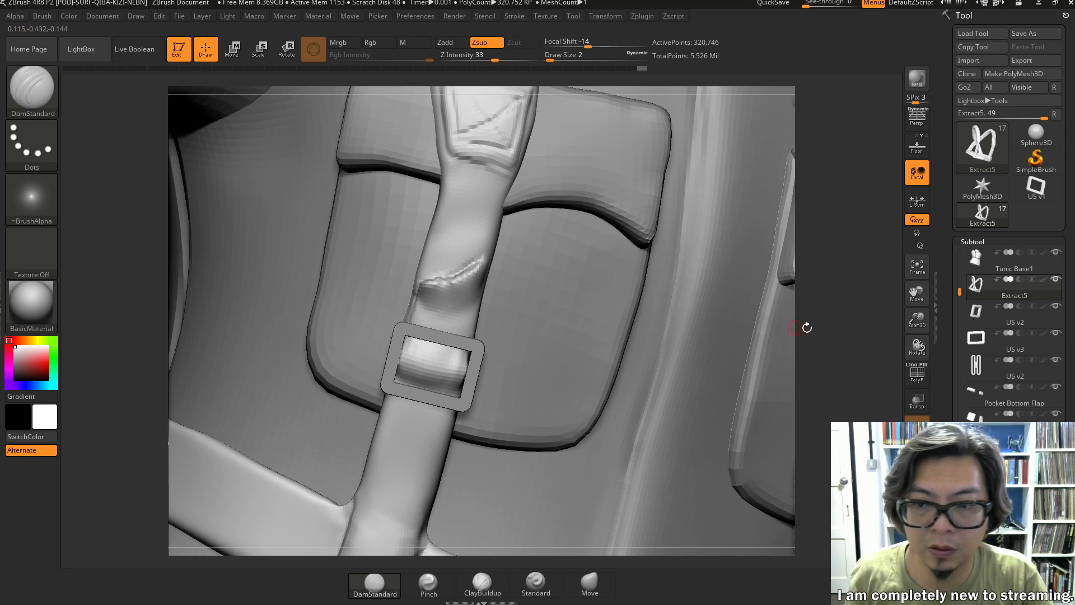
drag(829, 327, 440, 271)
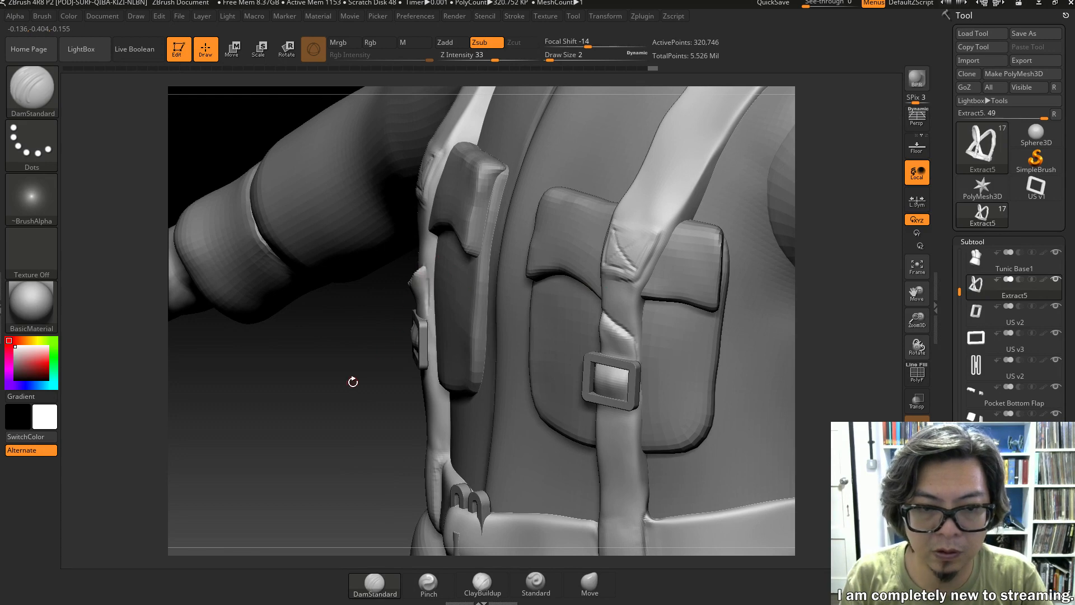
alt+drag(353, 380, 545, 68)
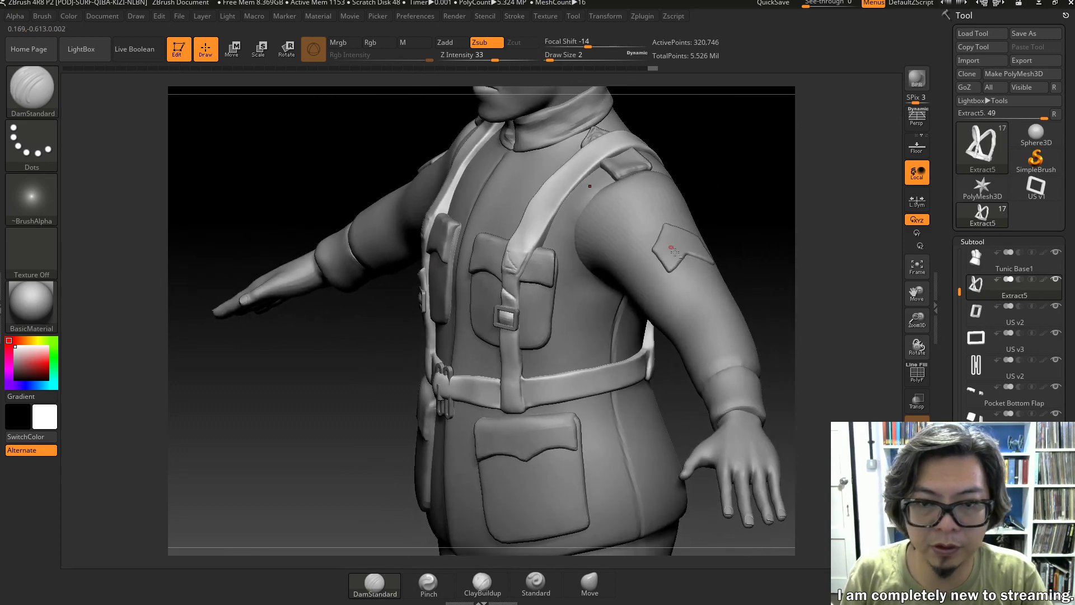
alt+drag(729, 272, 629, 134)
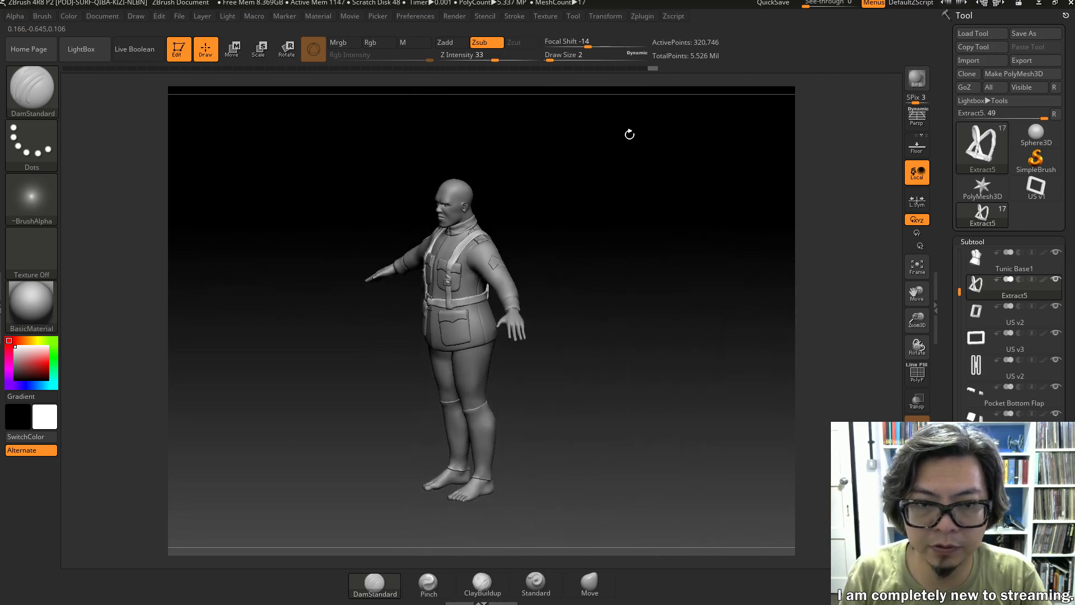
alt+drag(572, 340, 567, 240)
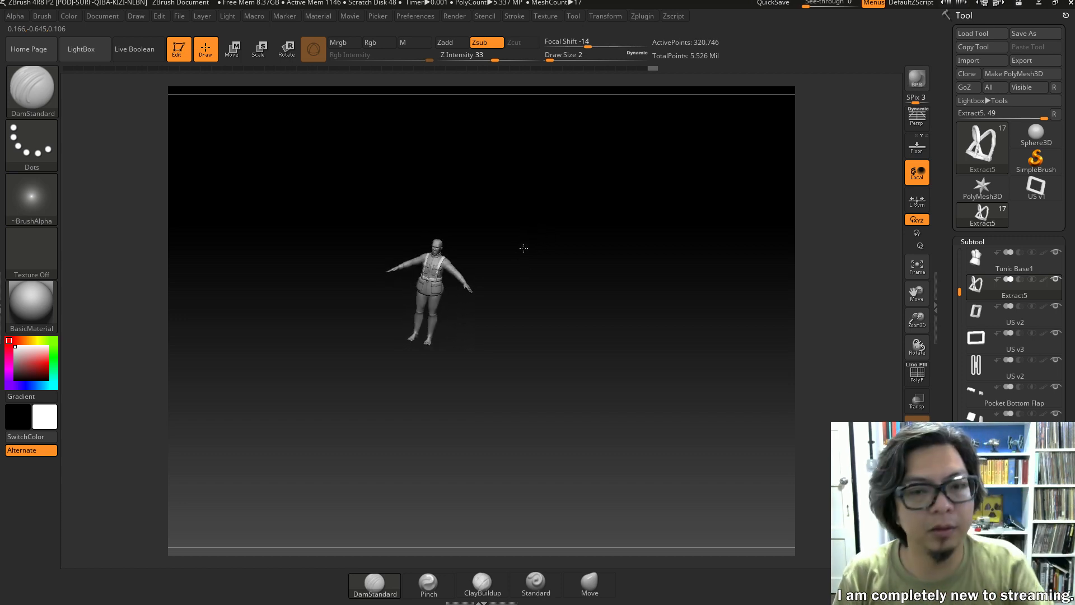
alt+drag(511, 293, 573, 527)
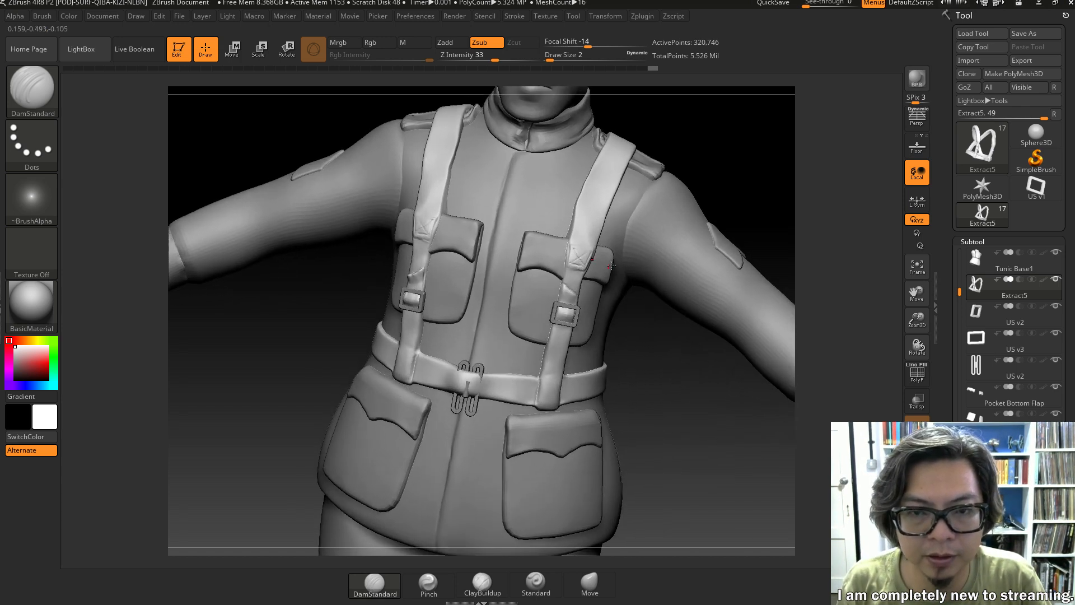
Step: Thicken the diagonal fold above the buckle on the figure's left strap with ClayBuildup at draw size 2, and smooth its surface
alt+drag(629, 316, 687, 214)
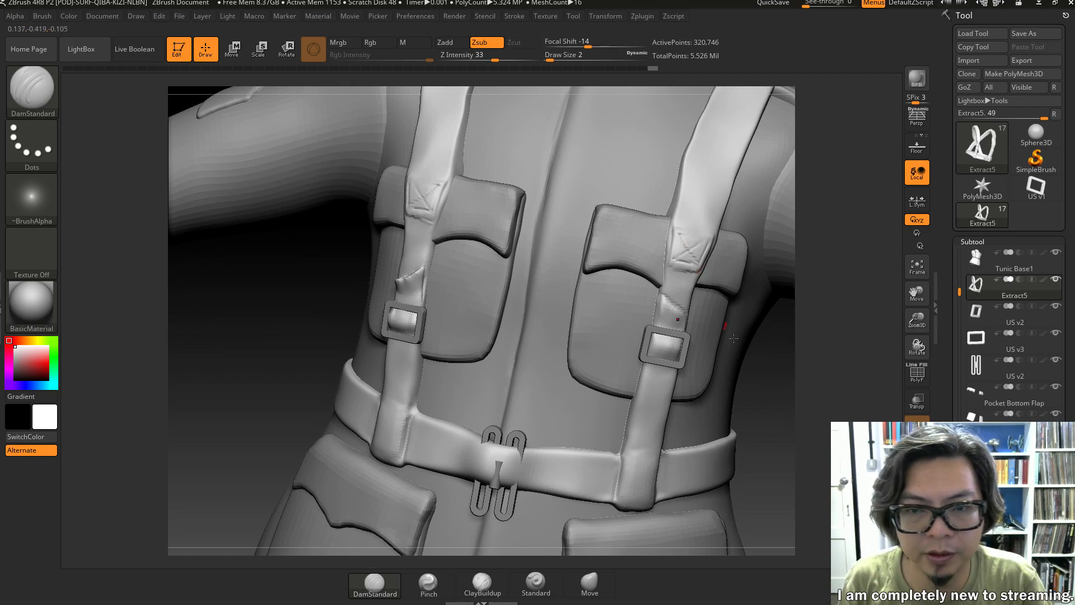
drag(761, 384, 633, 335)
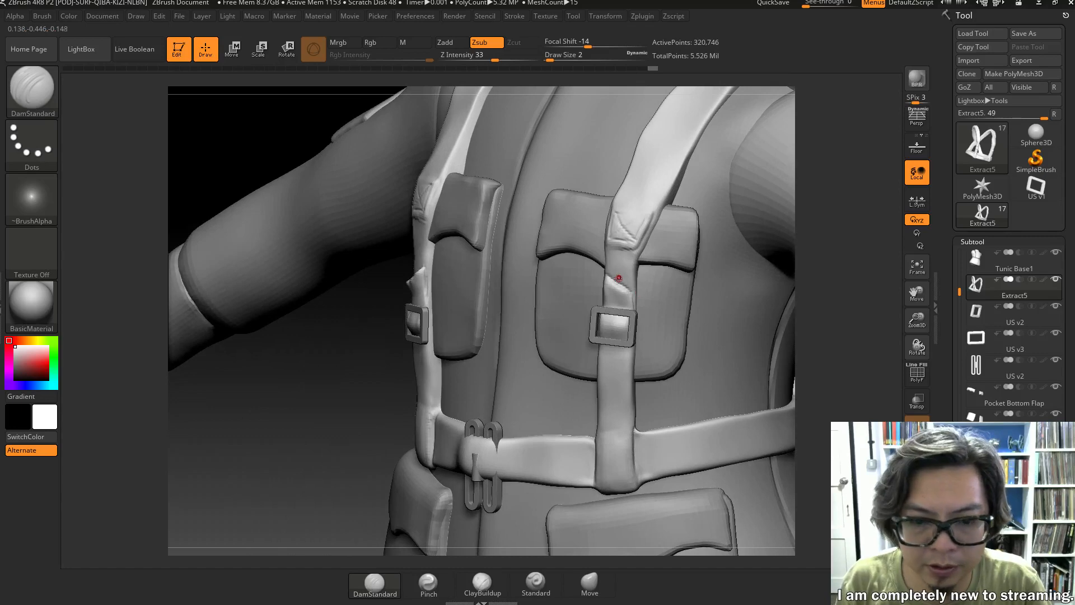
click(481, 583)
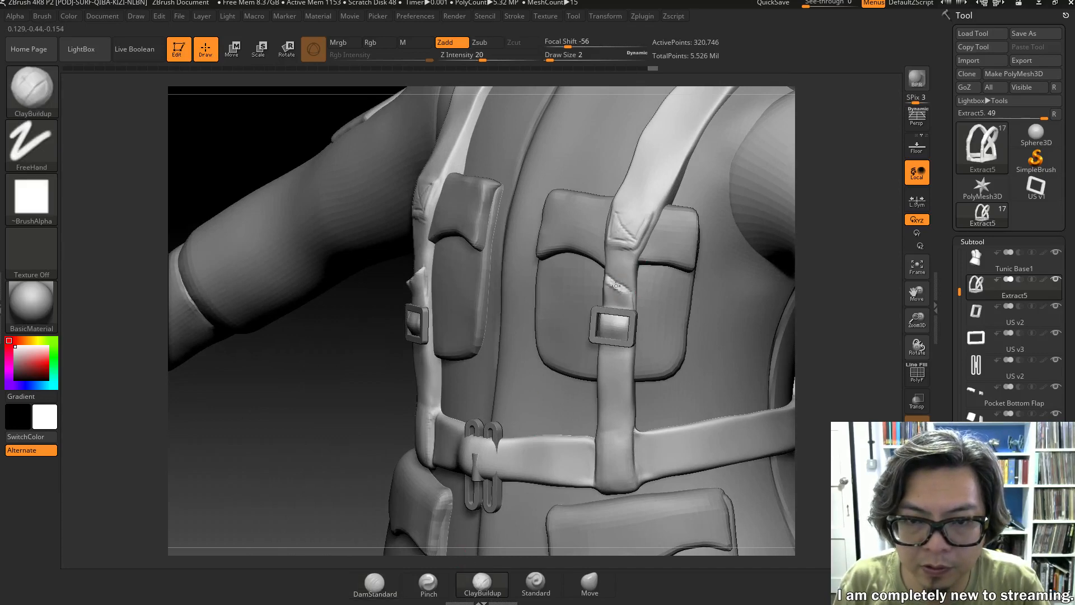
drag(622, 287, 633, 293)
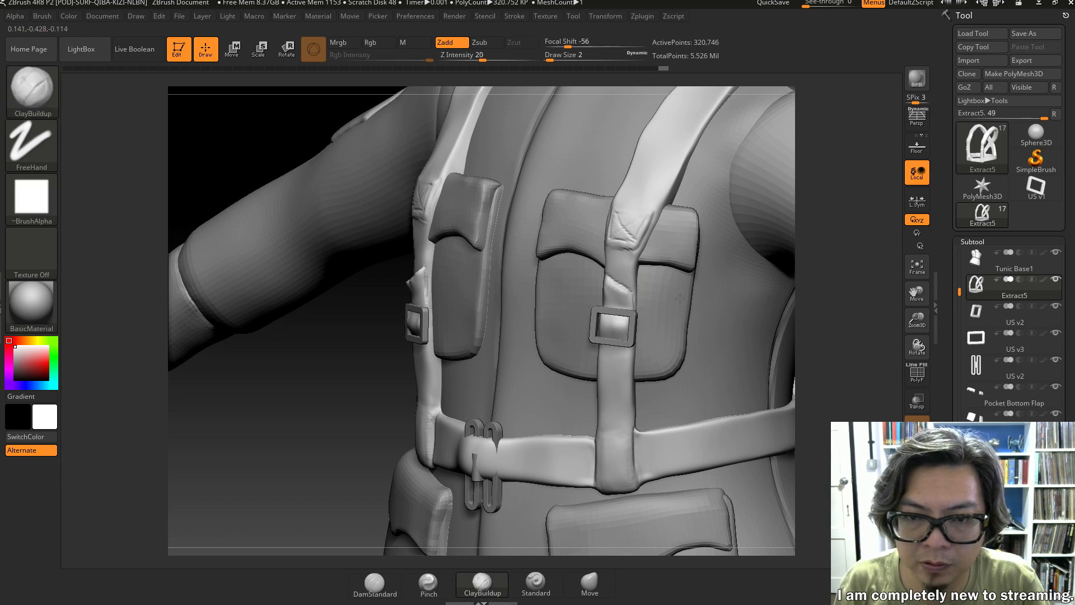
alt+drag(820, 308, 812, 386)
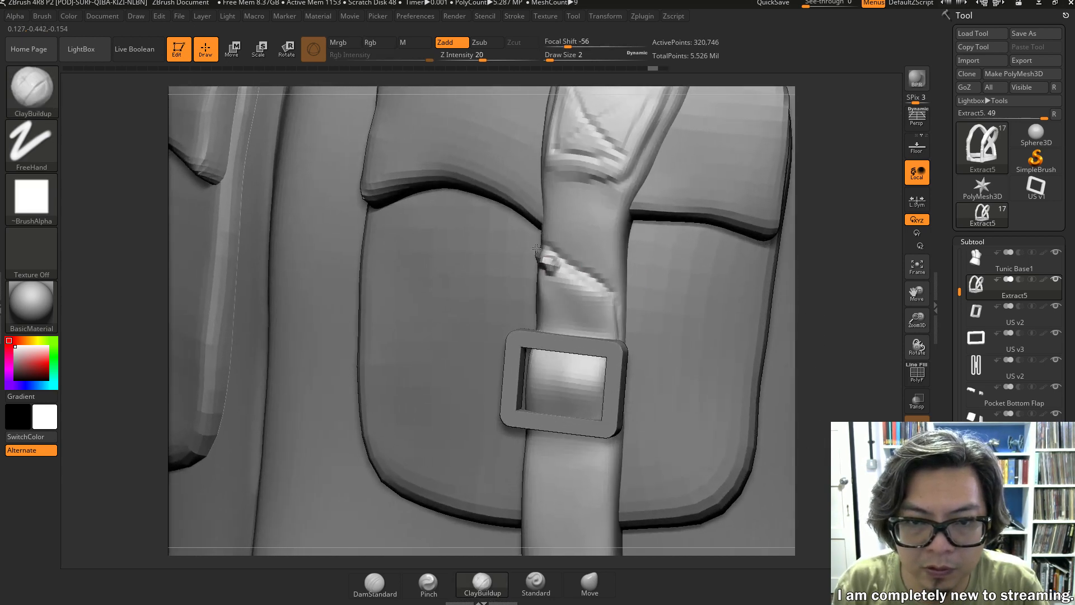
drag(556, 269, 597, 298)
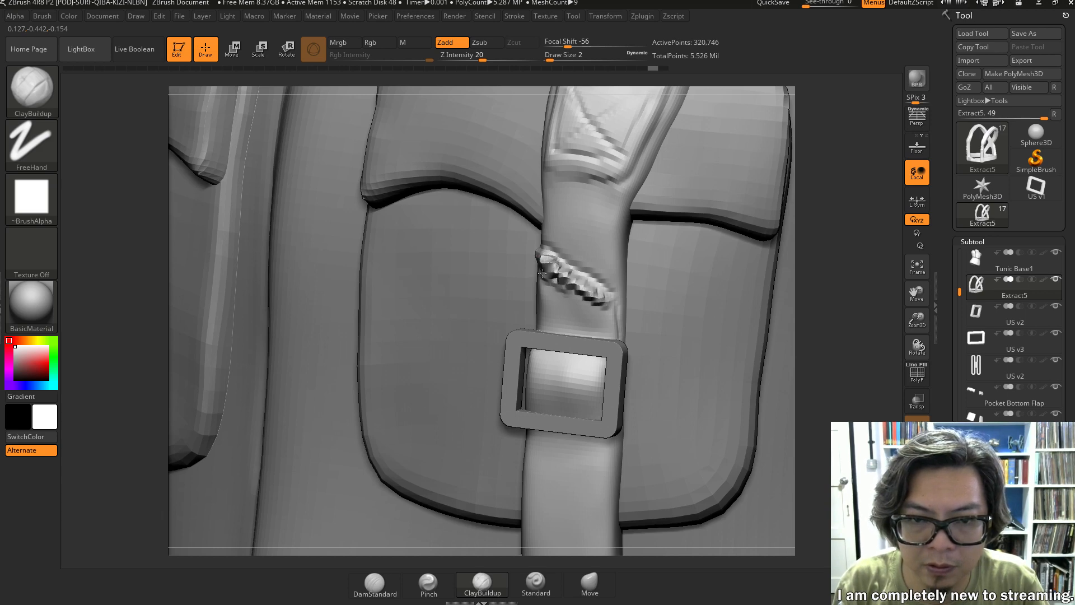
drag(542, 274, 593, 298)
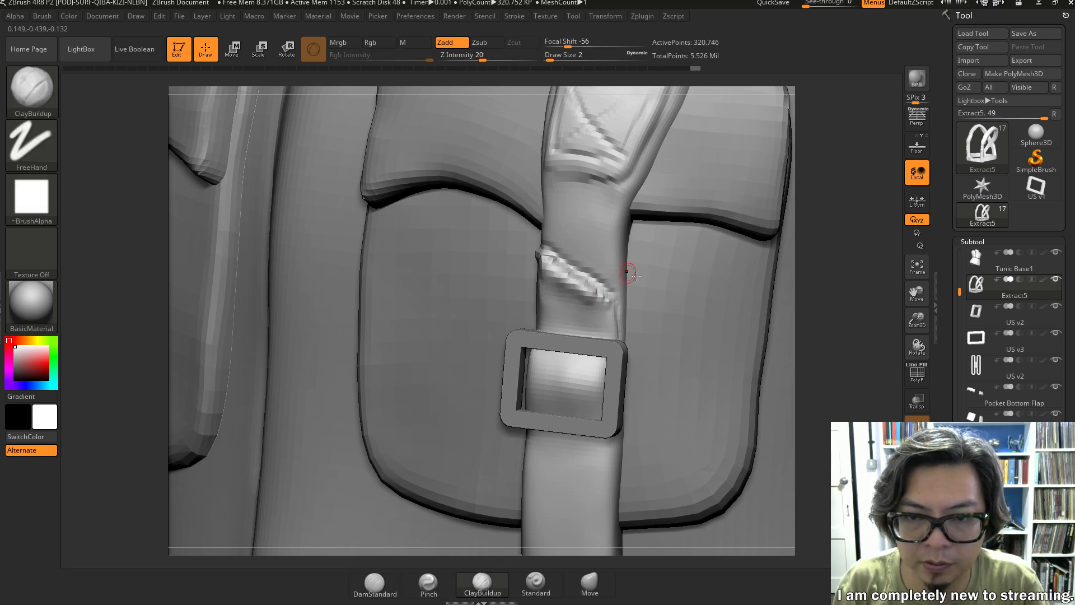
drag(828, 345, 704, 271)
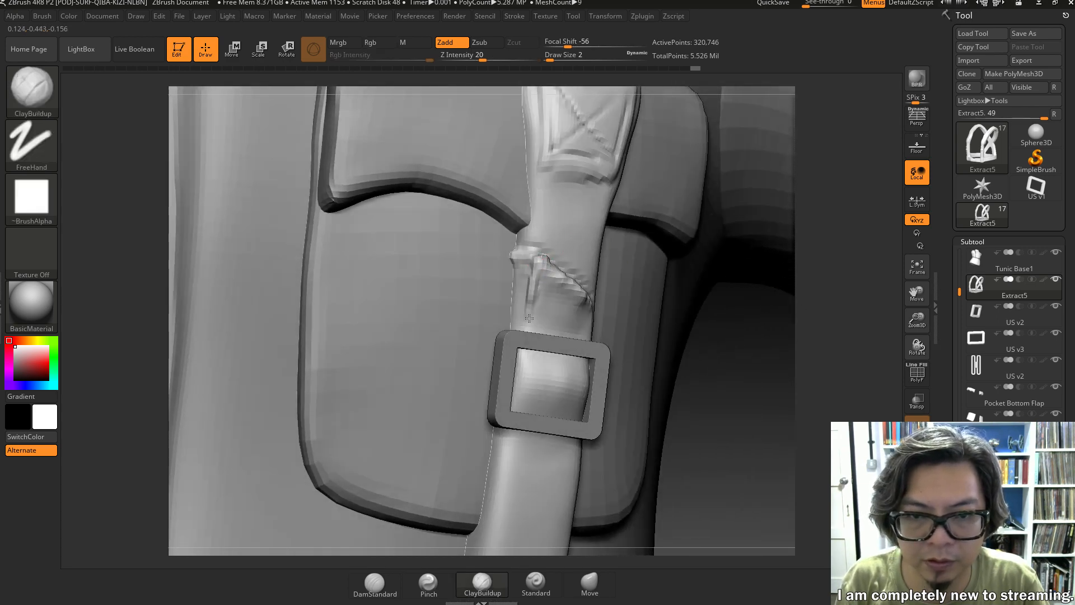
mouse_move(542, 275)
shift+mouse_down()
mouse_move(539, 303)
mouse_move(588, 314)
shift+mouse_up()
mouse_move(812, 408)
mouse_down()
mouse_move(644, 370)
mouse_move(685, 377)
mouse_up()
Step: Crease the inner side and lower end of the thickened diagonal fold with DamStandard at draw size 2
click(374, 584)
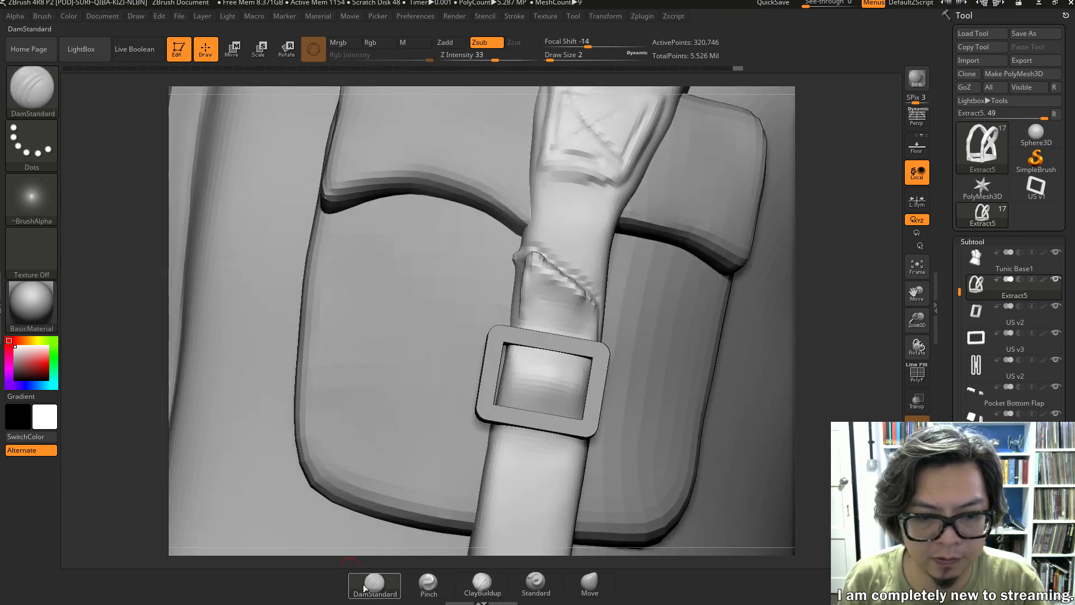
drag(522, 256, 521, 286)
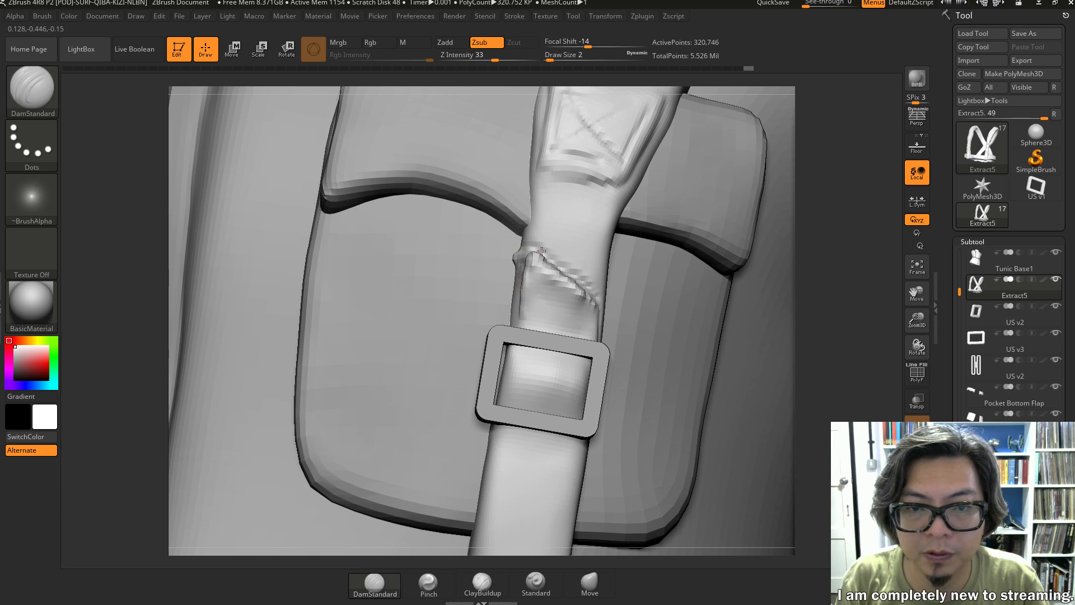
drag(600, 305, 598, 309)
Step: Smooth away the X-stitched patch on the strap over the left chest pocket flap at draw size 5
mouse_move(801, 310)
alt+mouse_down()
mouse_move(811, 311)
mouse_move(836, 96)
mouse_move(727, 399)
alt+mouse_up()
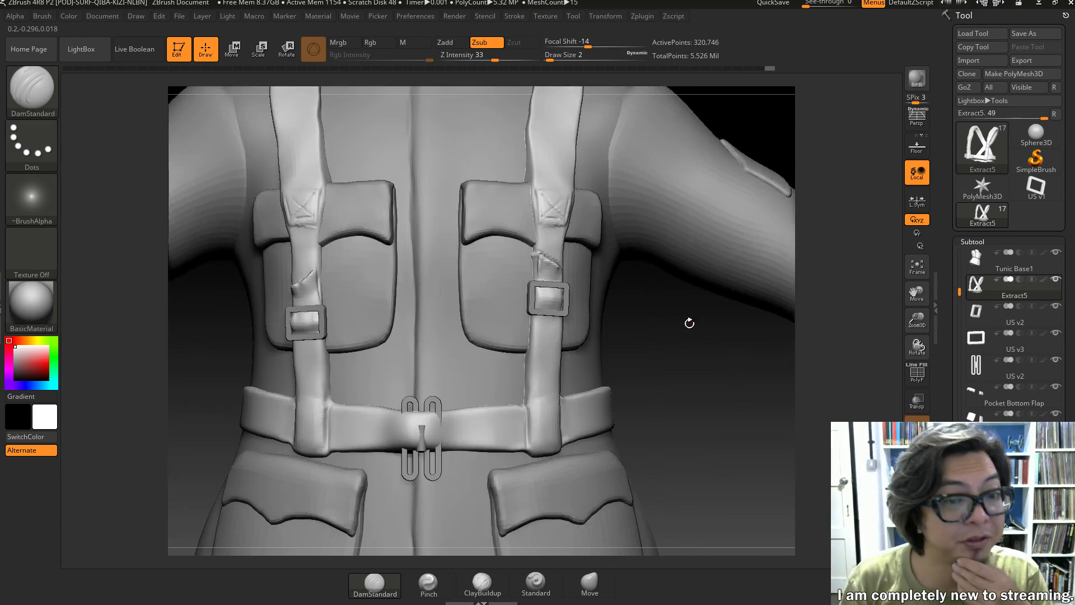
mouse_move(655, 291)
alt+mouse_down()
mouse_move(713, 426)
mouse_move(723, 481)
alt+mouse_up()
alt+drag(691, 229, 692, 363)
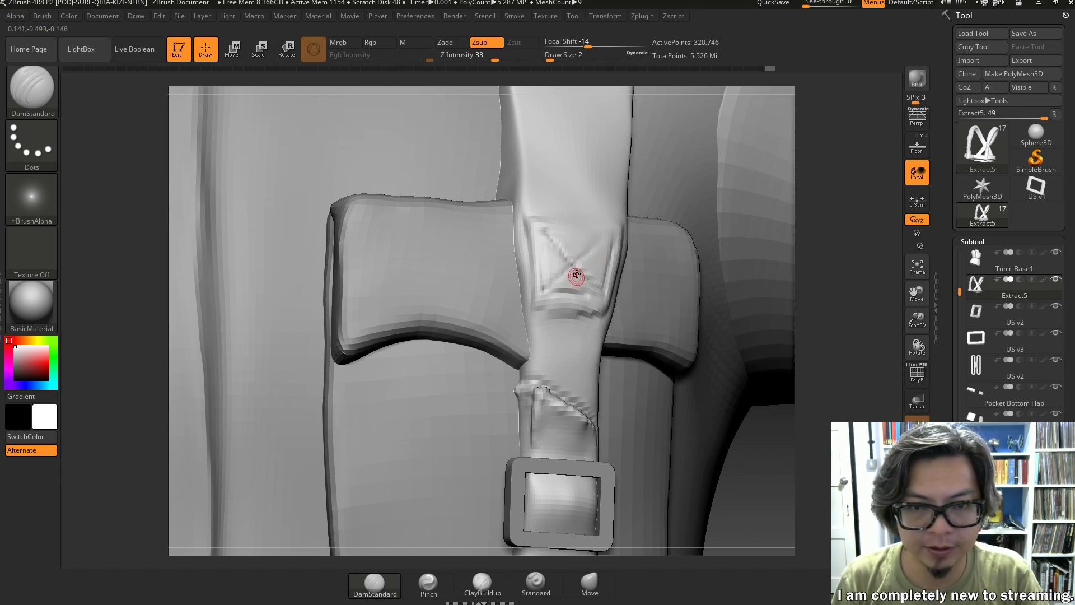
alt+drag(830, 401, 839, 191)
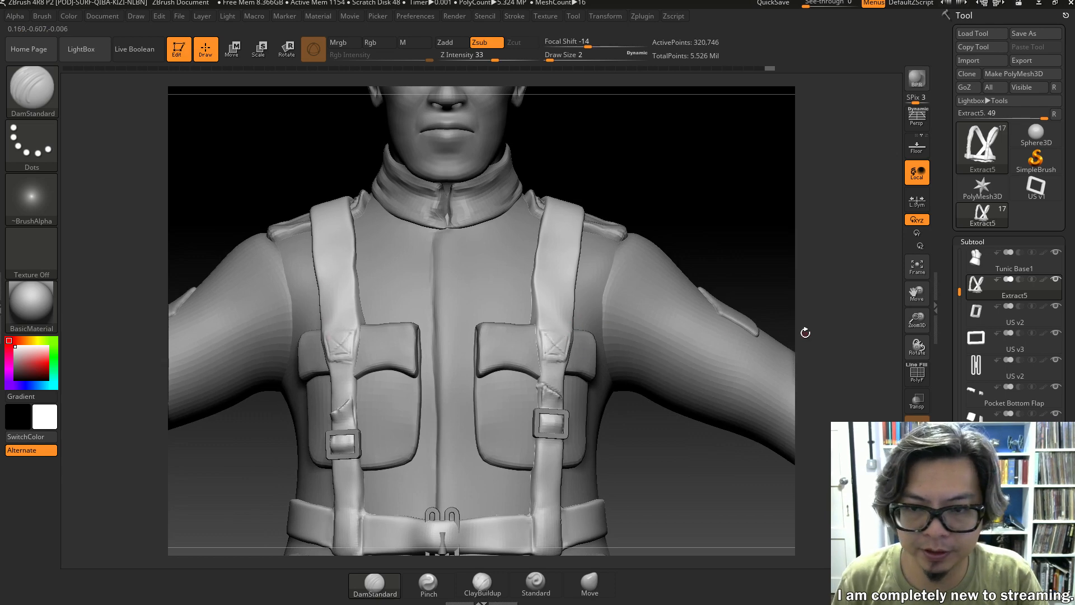
drag(806, 333, 787, 335)
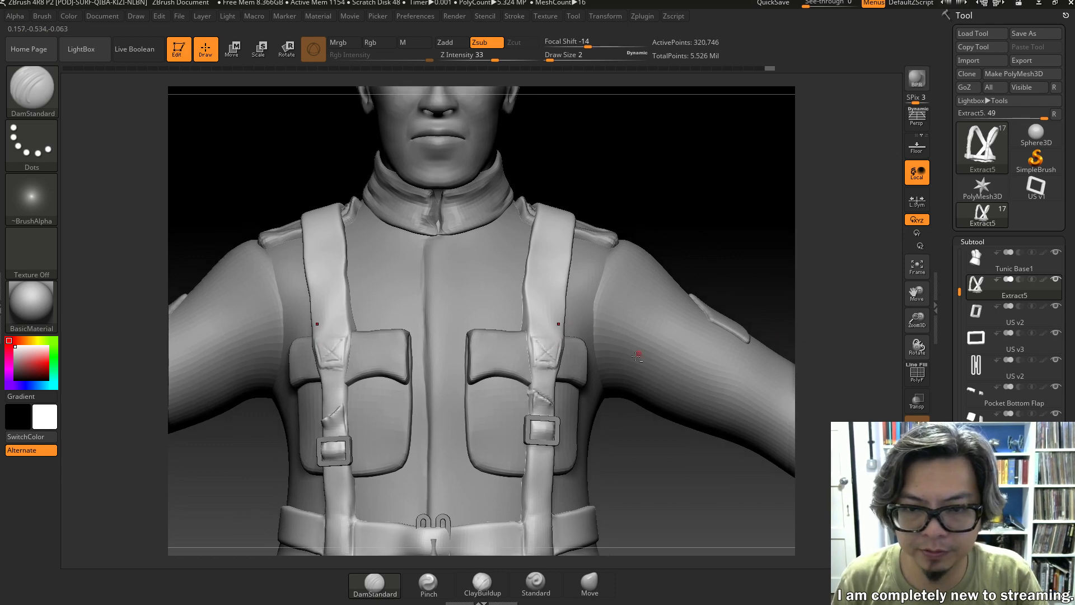
mouse_move(623, 430)
alt+mouse_down()
mouse_move(629, 442)
mouse_move(619, 439)
alt+mouse_up()
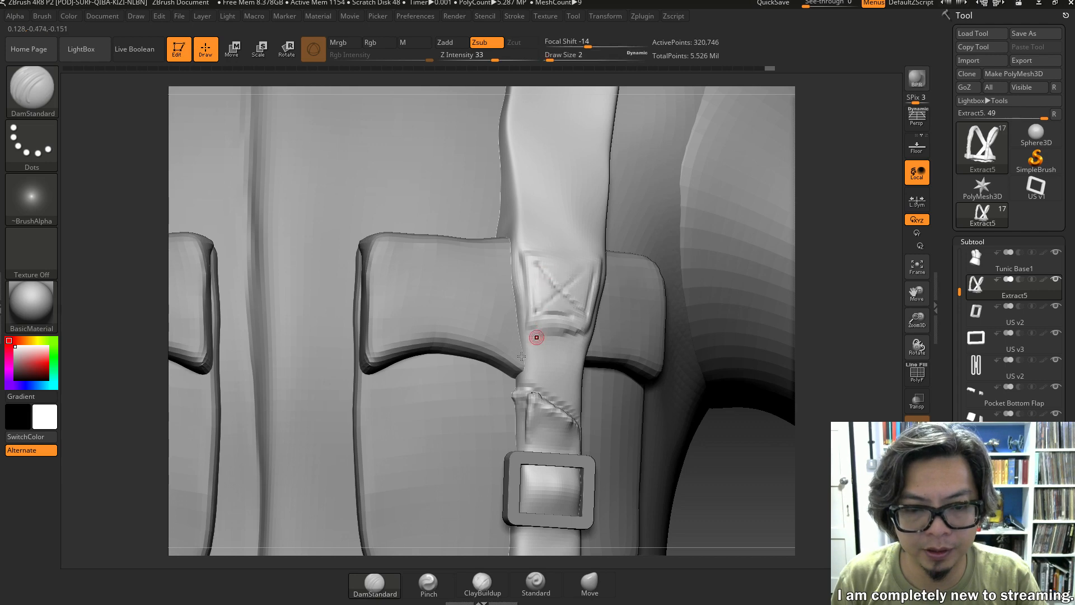
shift+drag(552, 260, 531, 290)
mouse_move(545, 329)
shift+mouse_down()
mouse_move(572, 332)
mouse_move(592, 309)
shift+mouse_up()
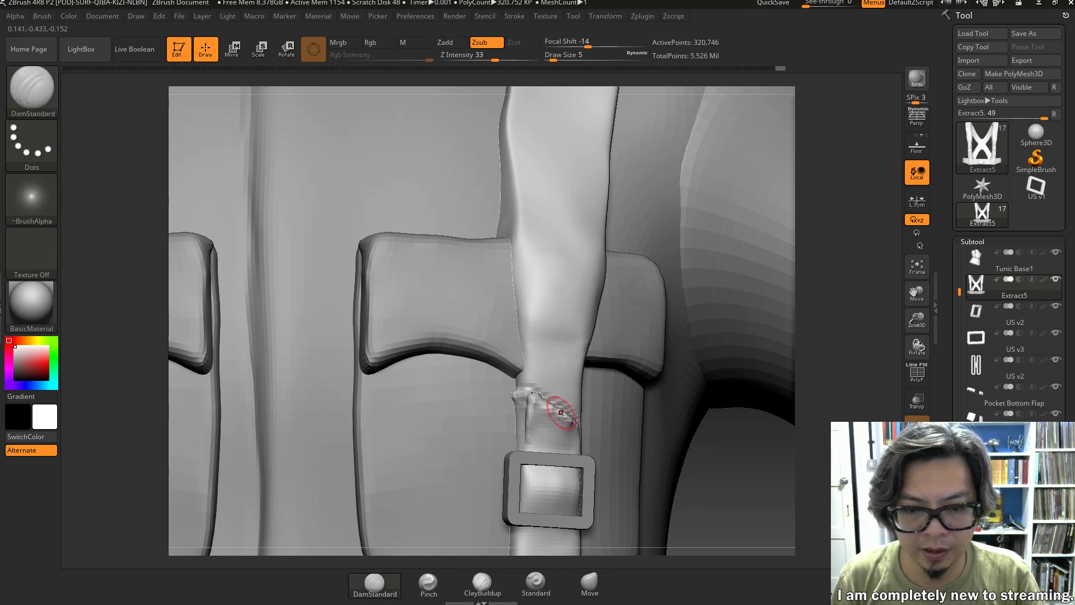
Step: Widen both edges of the strap over the pocket flap with the Move brush at draw size 17, undoing and reworking the pulls
click(590, 583)
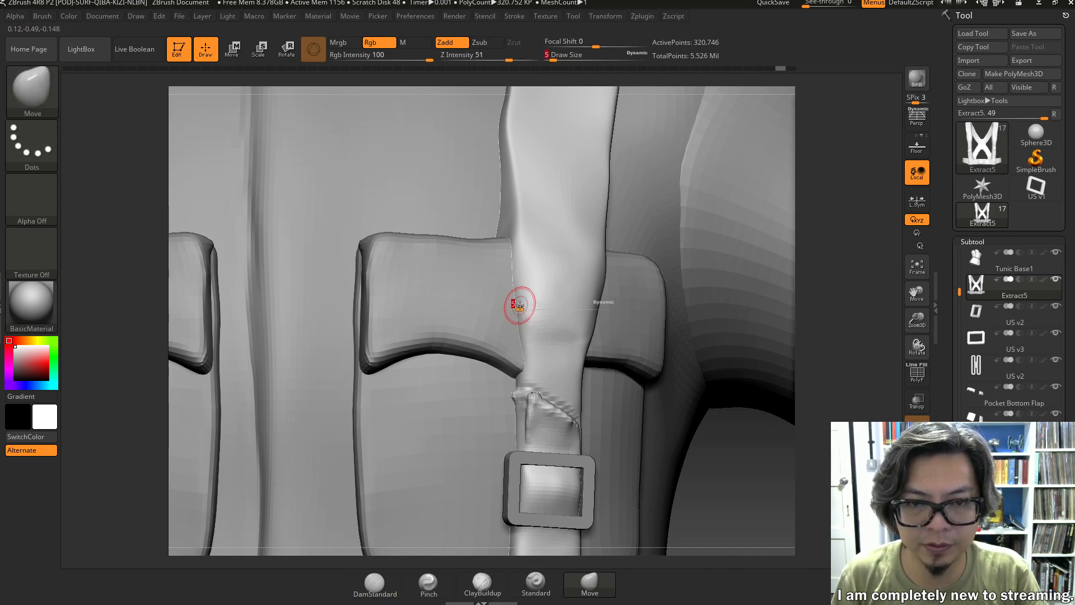
key(s)
mouse_move(516, 305)
mouse_down()
mouse_move(530, 308)
mouse_move(499, 283)
mouse_move(497, 255)
mouse_move(485, 283)
mouse_move(502, 254)
mouse_up()
key(ctrl+z)
key(ctrl+z)
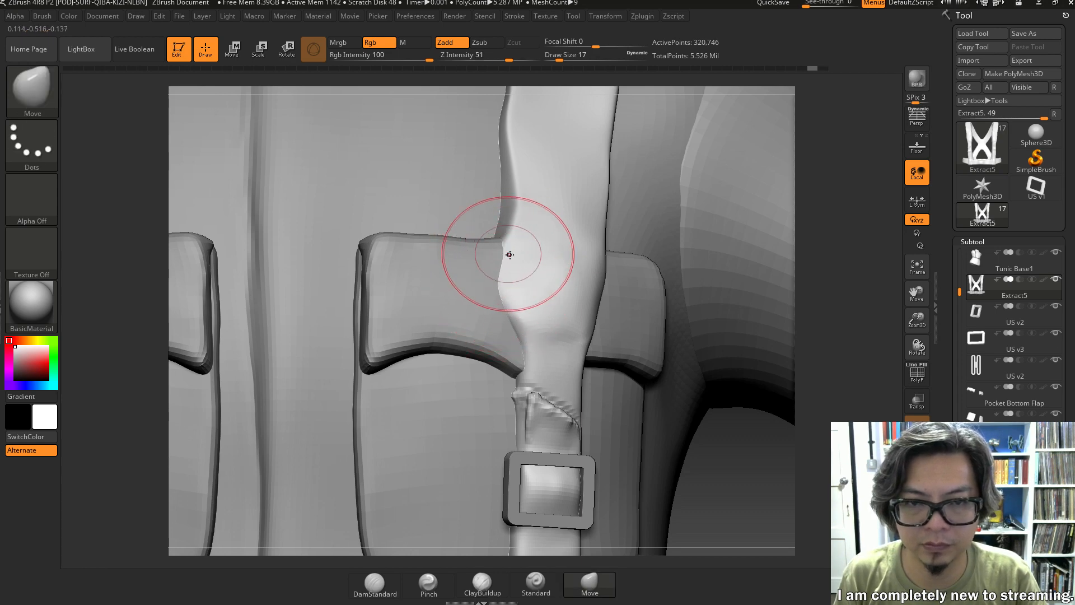
drag(758, 480, 649, 474)
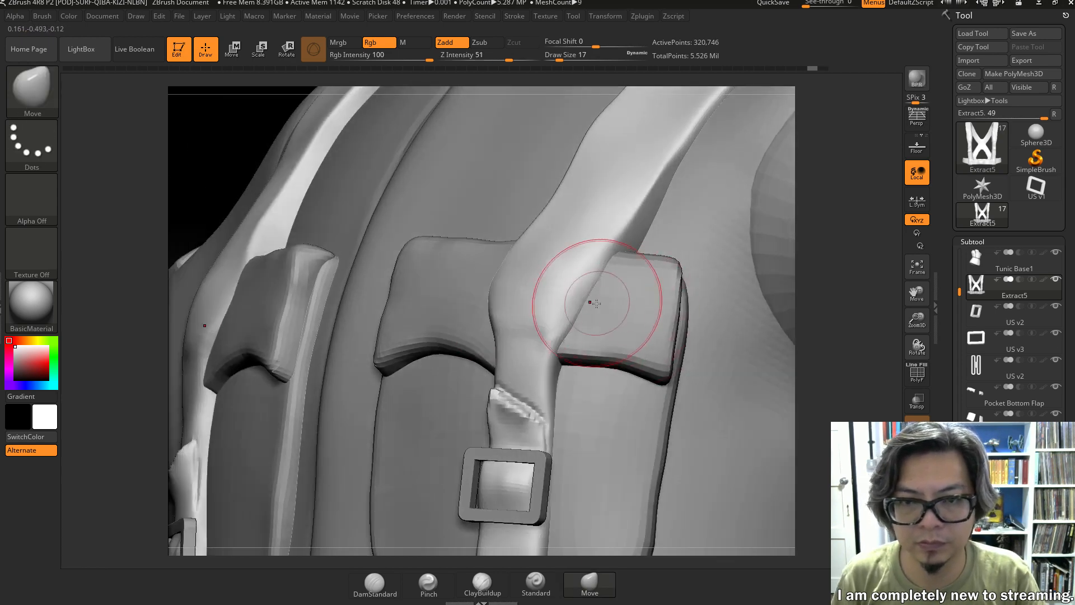
mouse_move(583, 300)
mouse_down()
mouse_move(610, 304)
mouse_move(619, 261)
mouse_up()
key(ctrl+z)
key(ctrl+z)
key(ctrl+z)
key(ctrl+z)
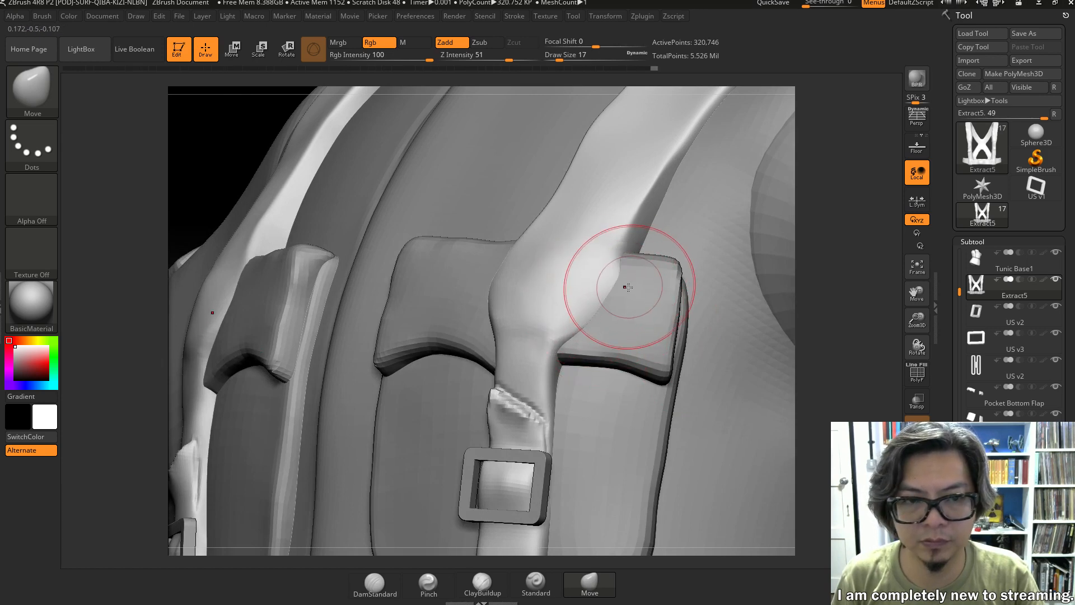
Step: Pull out the lower corners of the widened strap section into a squarer end with the Move brush at draw size 4
key(s)
drag(585, 348, 560, 337)
drag(561, 342, 571, 332)
drag(491, 340, 498, 330)
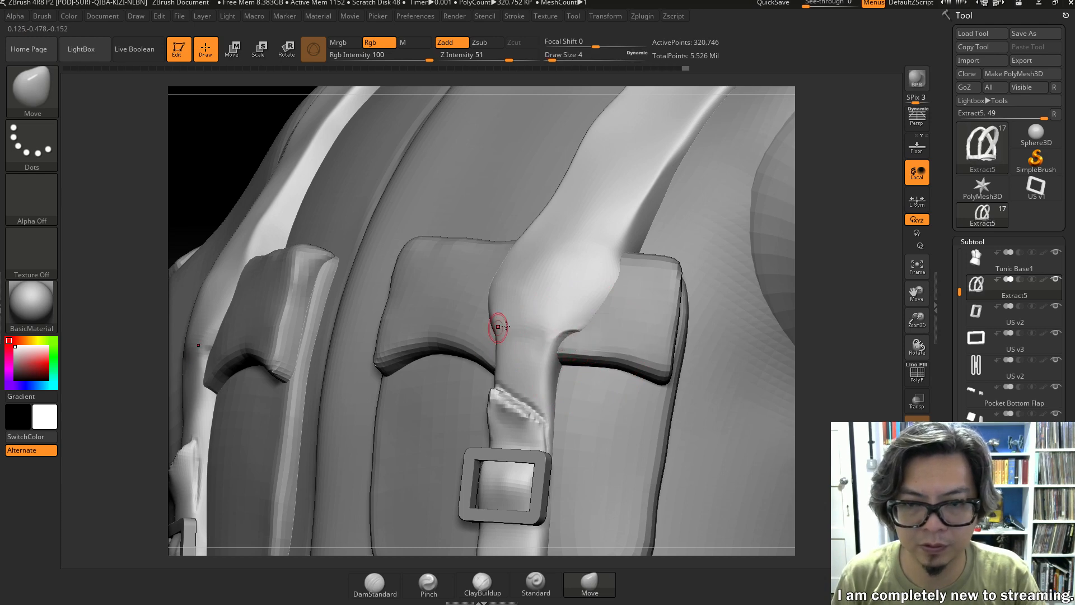
drag(832, 405, 822, 370)
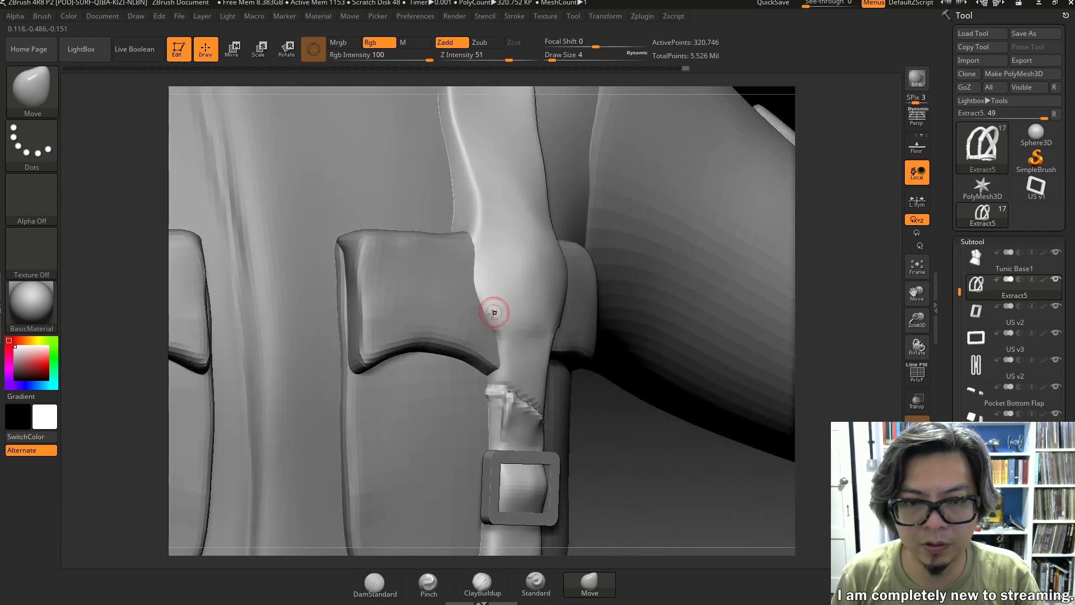
mouse_move(485, 324)
mouse_down()
mouse_move(477, 298)
mouse_move(471, 305)
mouse_up()
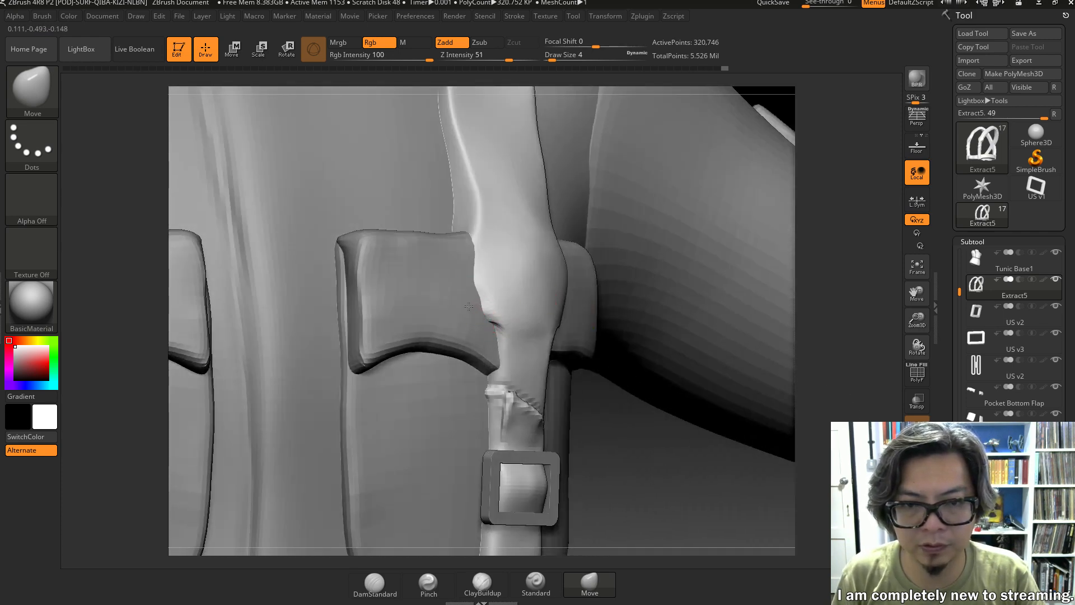
drag(668, 474, 647, 481)
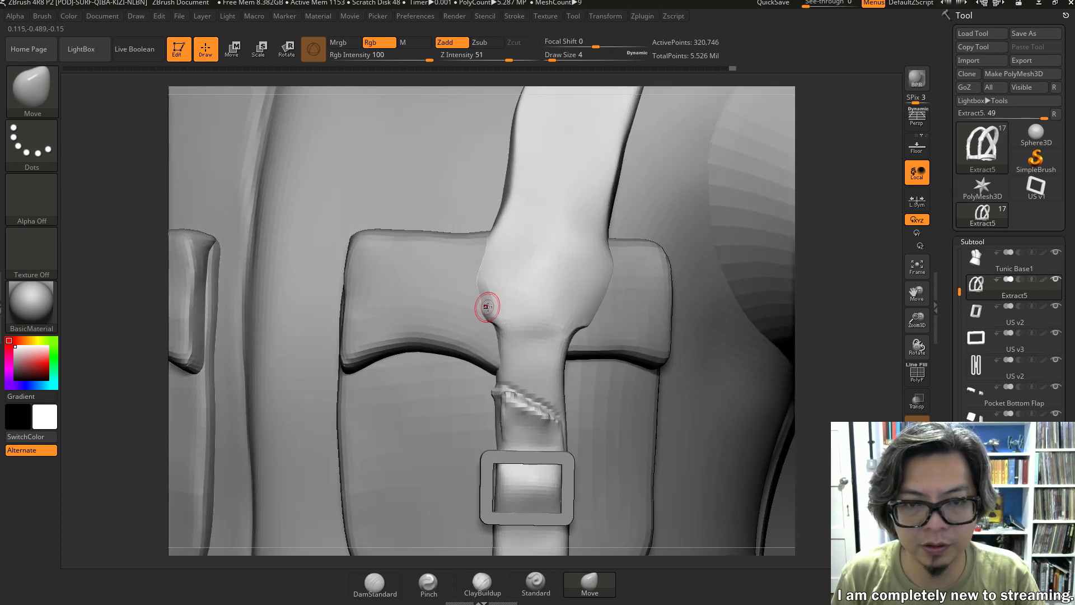
Step: Build a raised rim along the sides and lower edge of the widened strap section with ClayBuildup at draw size 4, and smooth it
click(482, 584)
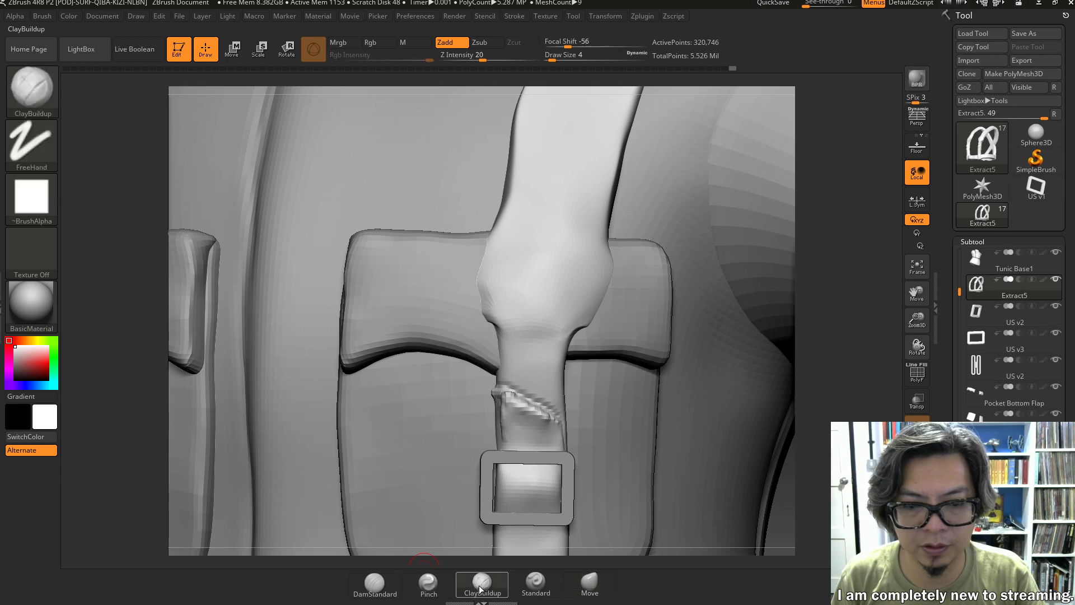
drag(487, 270, 481, 301)
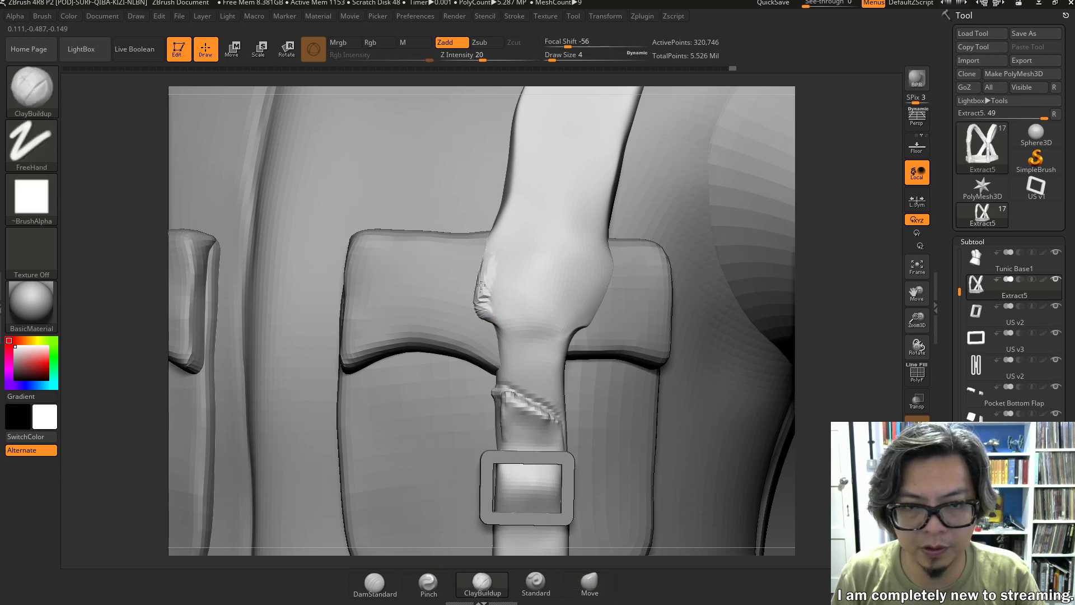
drag(479, 297, 492, 249)
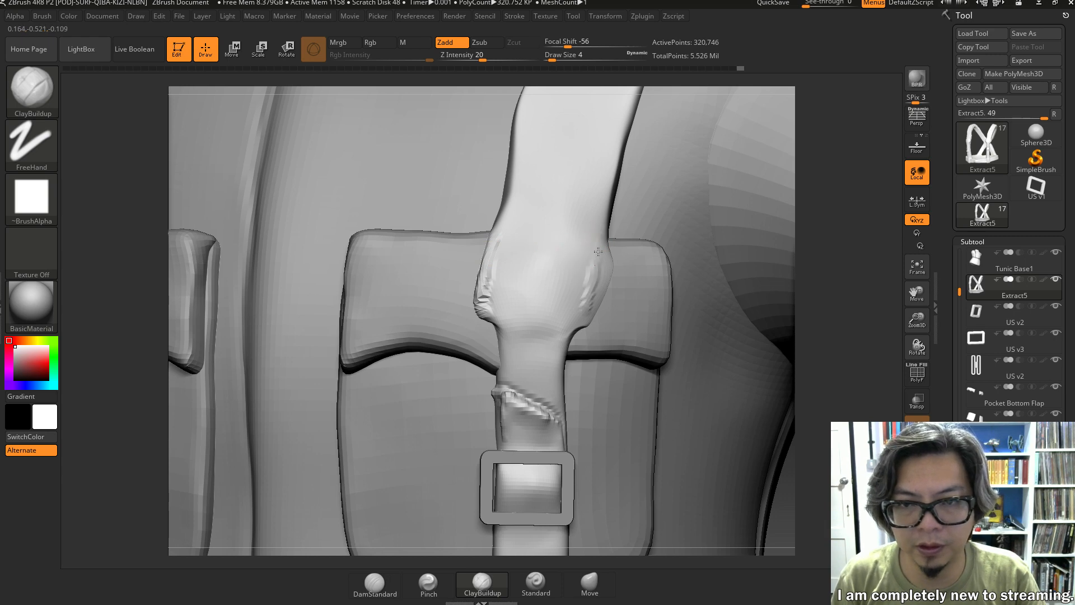
mouse_move(599, 252)
mouse_down()
mouse_move(585, 308)
mouse_move(597, 235)
mouse_move(579, 317)
mouse_up()
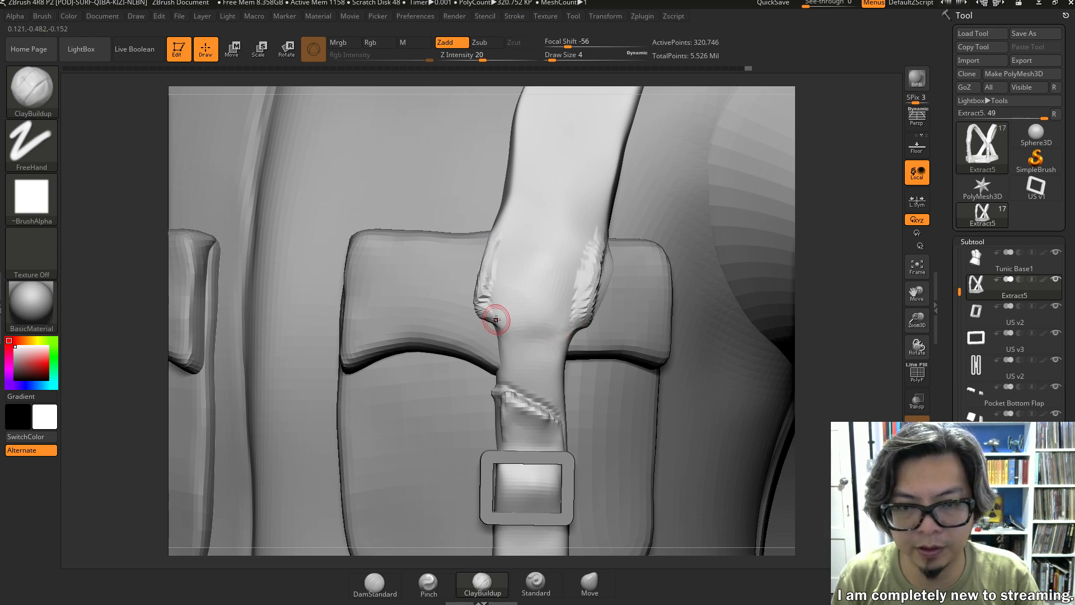
mouse_move(495, 320)
mouse_down()
mouse_move(560, 322)
mouse_move(497, 306)
mouse_move(529, 320)
mouse_move(585, 318)
mouse_up()
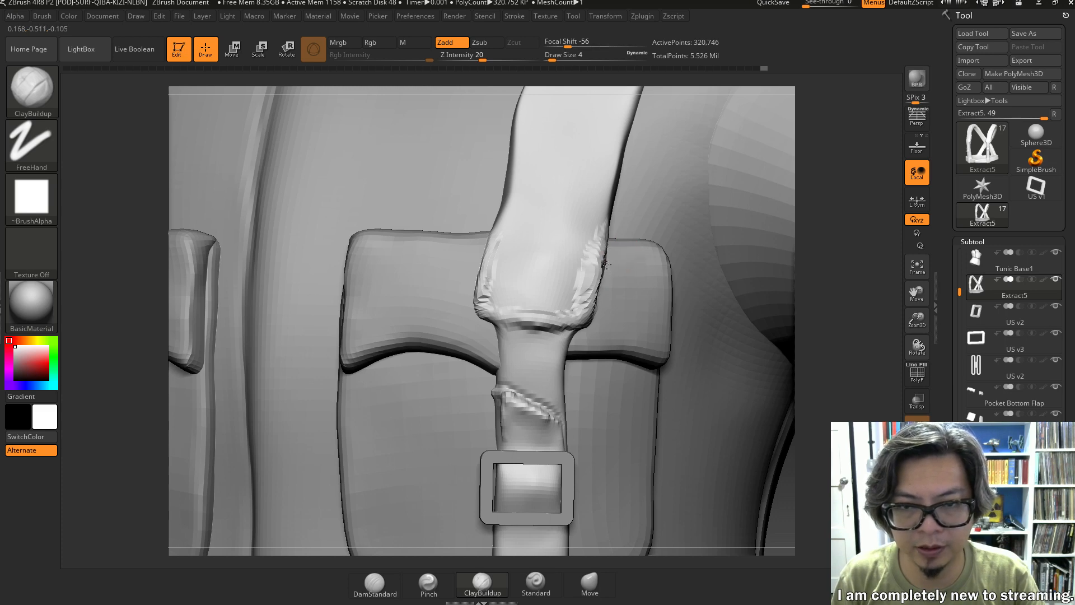
drag(607, 265, 605, 253)
mouse_move(486, 300)
shift+mouse_down()
mouse_move(506, 223)
mouse_move(487, 303)
mouse_move(552, 320)
mouse_move(583, 305)
mouse_move(583, 264)
shift+mouse_up()
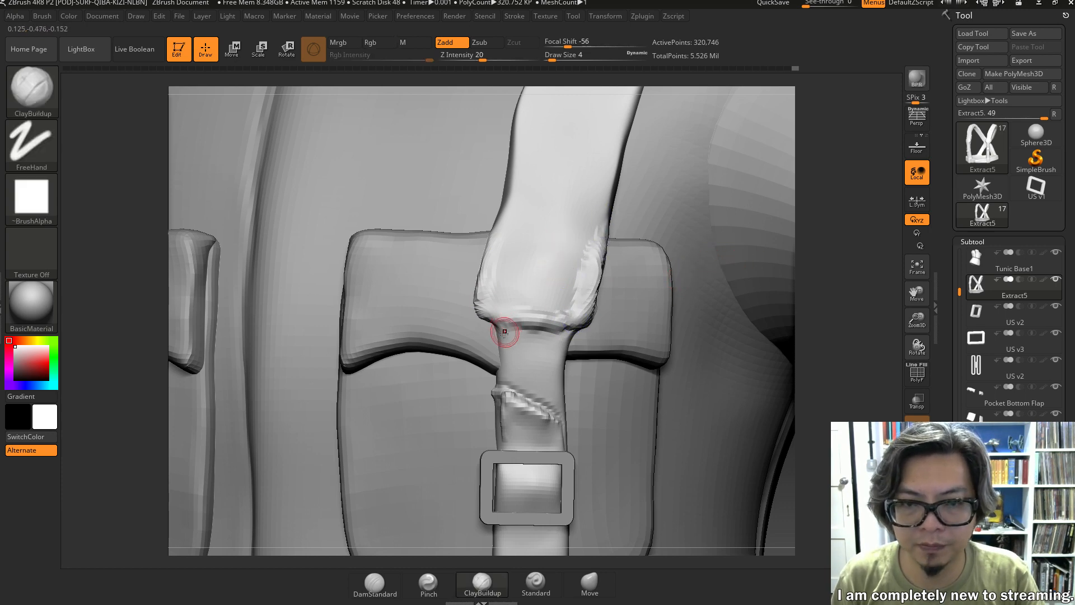
mouse_move(505, 332)
shift+mouse_down()
mouse_move(509, 312)
mouse_move(496, 336)
shift+mouse_up()
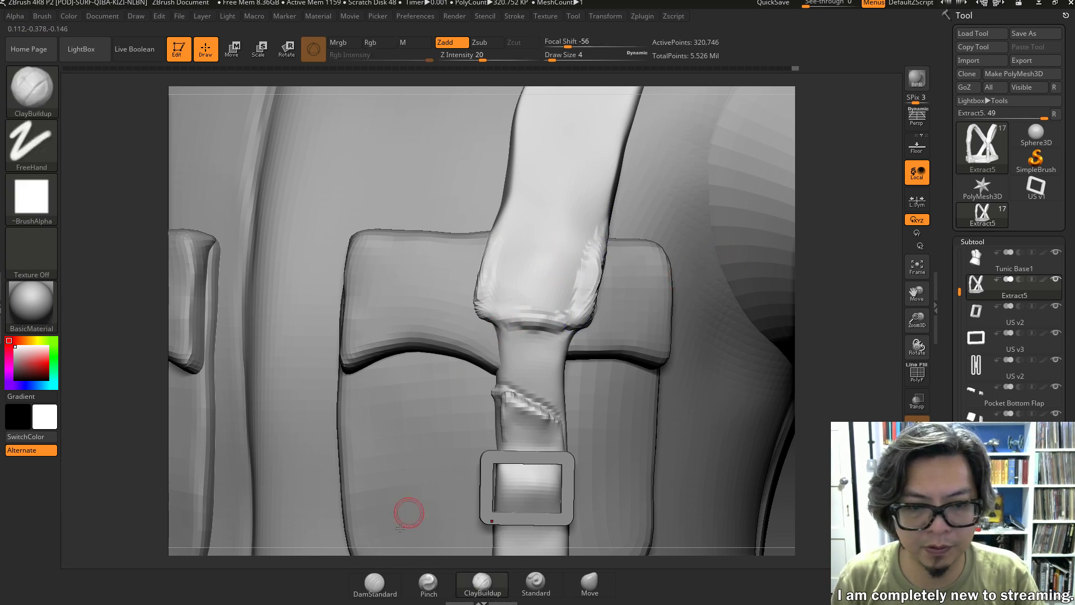
Step: Carve a crease across the narrow strap just below the widened section with DamStandard at draw size 4
click(384, 590)
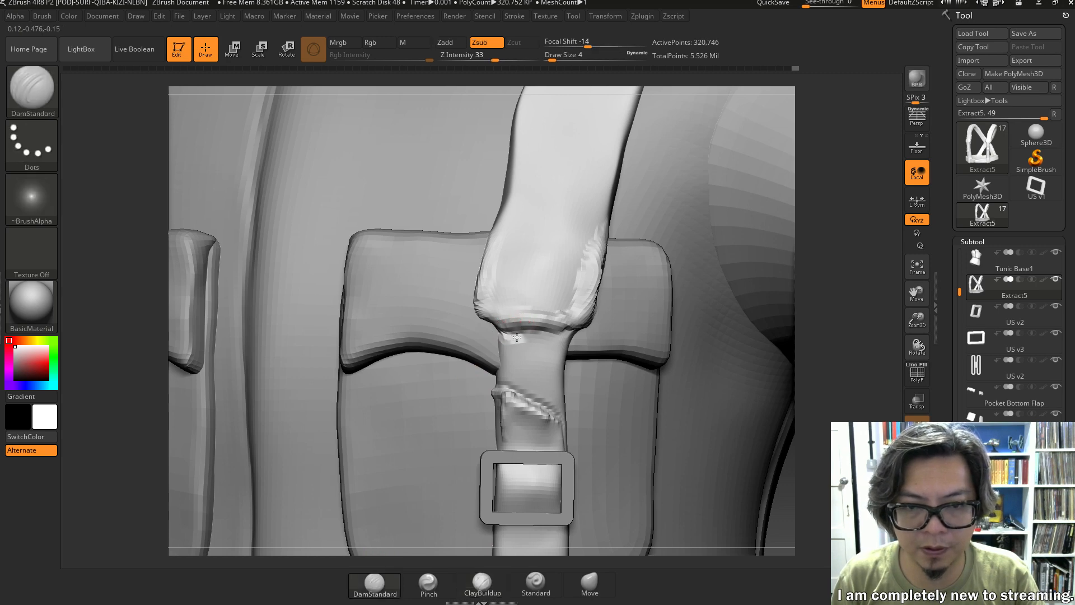
drag(502, 336, 557, 340)
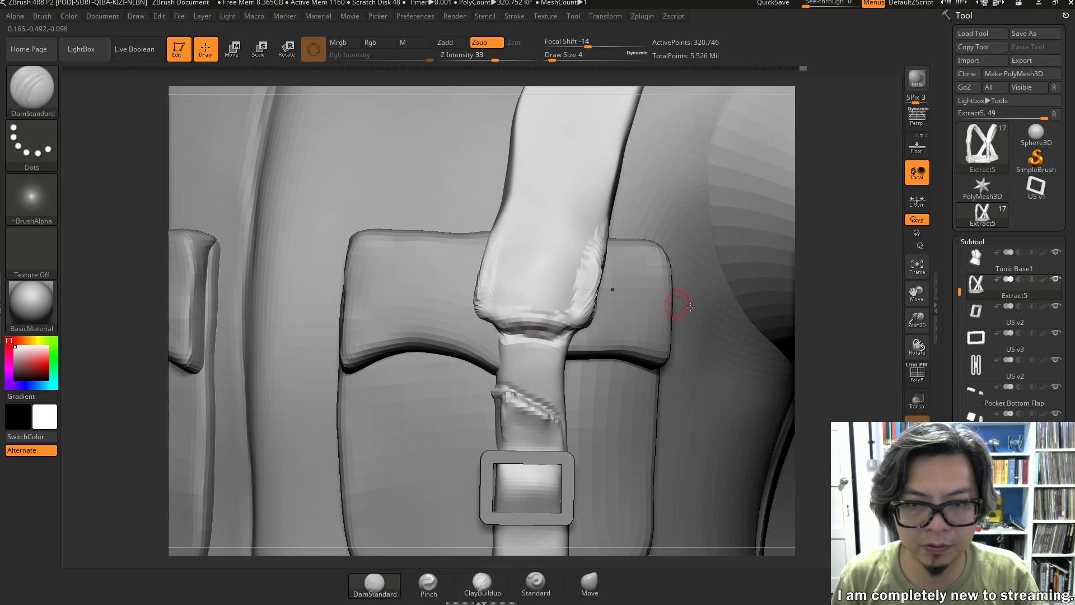
drag(828, 392, 728, 380)
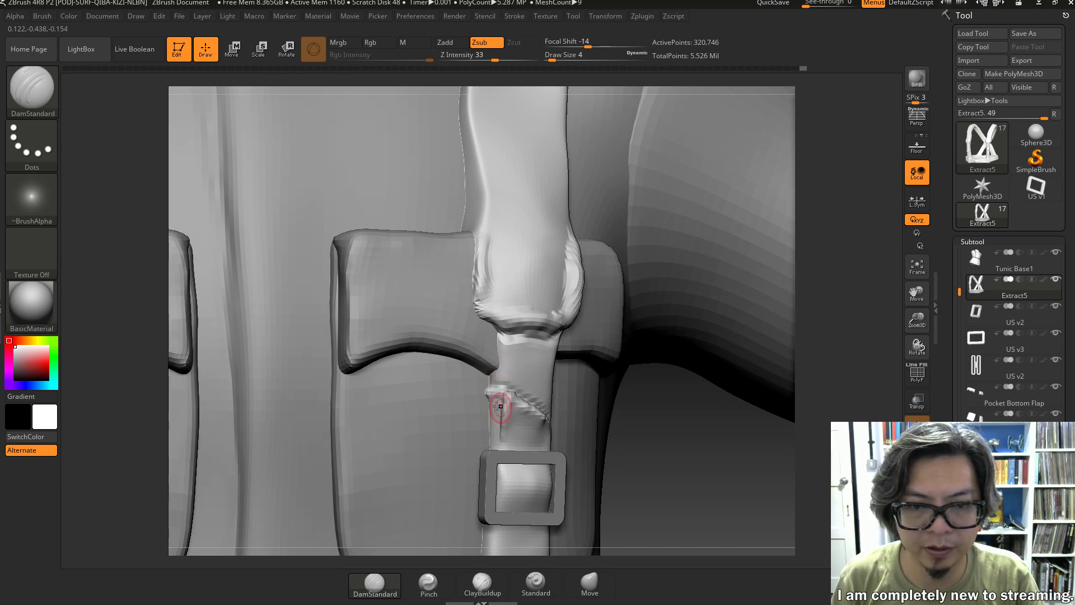
mouse_move(806, 308)
mouse_down()
mouse_move(775, 288)
mouse_move(756, 242)
mouse_up()
drag(697, 425, 625, 426)
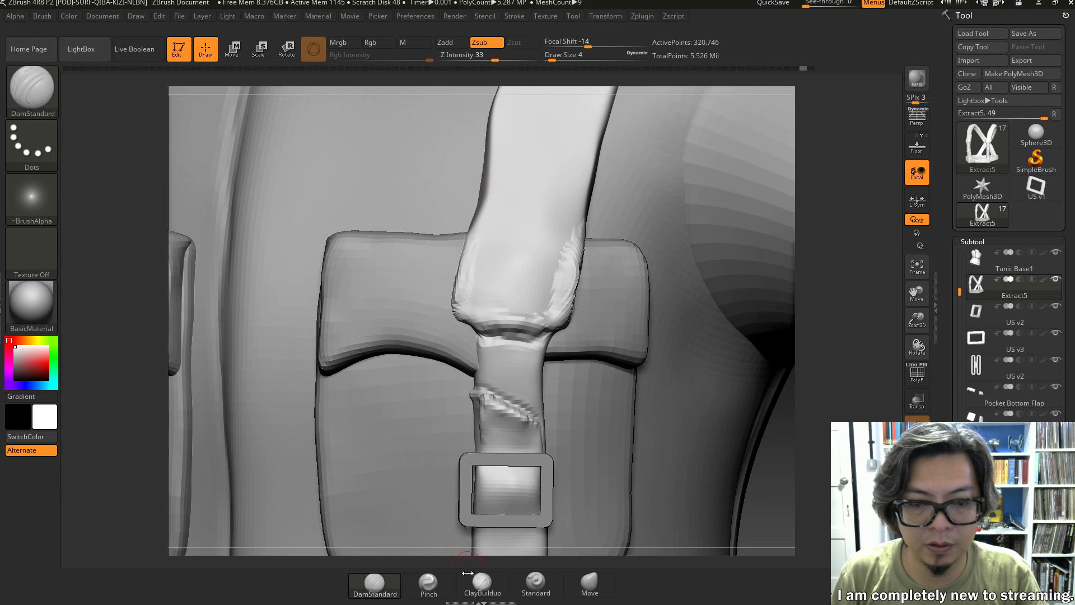
Step: Build up the edge of the strap above the pocket flap with ClayBuildup at draw size 4, and smooth it and the opposite rim
click(481, 584)
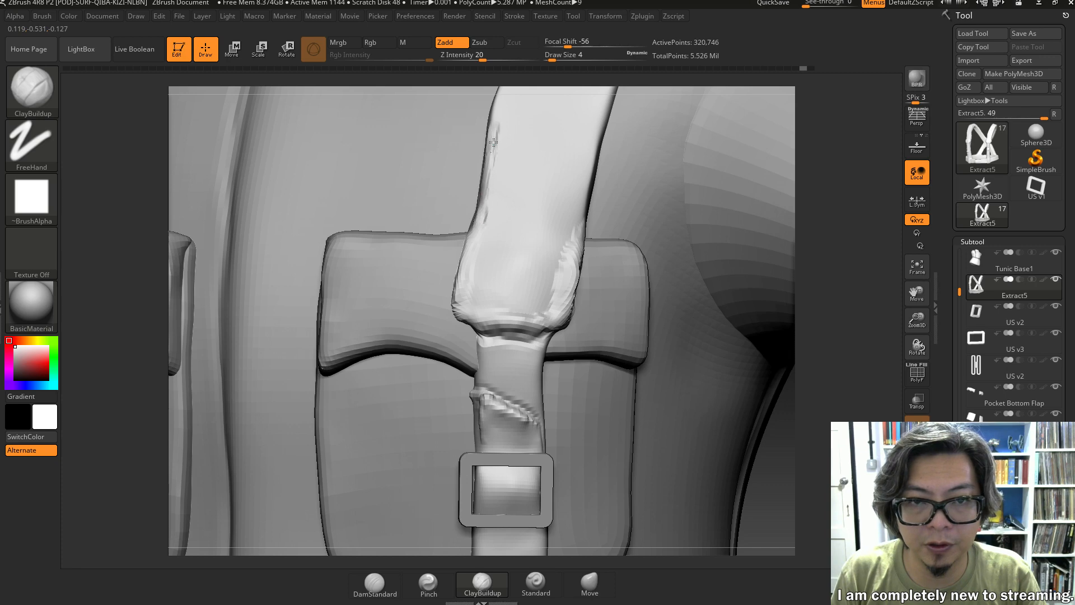
shift+drag(492, 140, 487, 221)
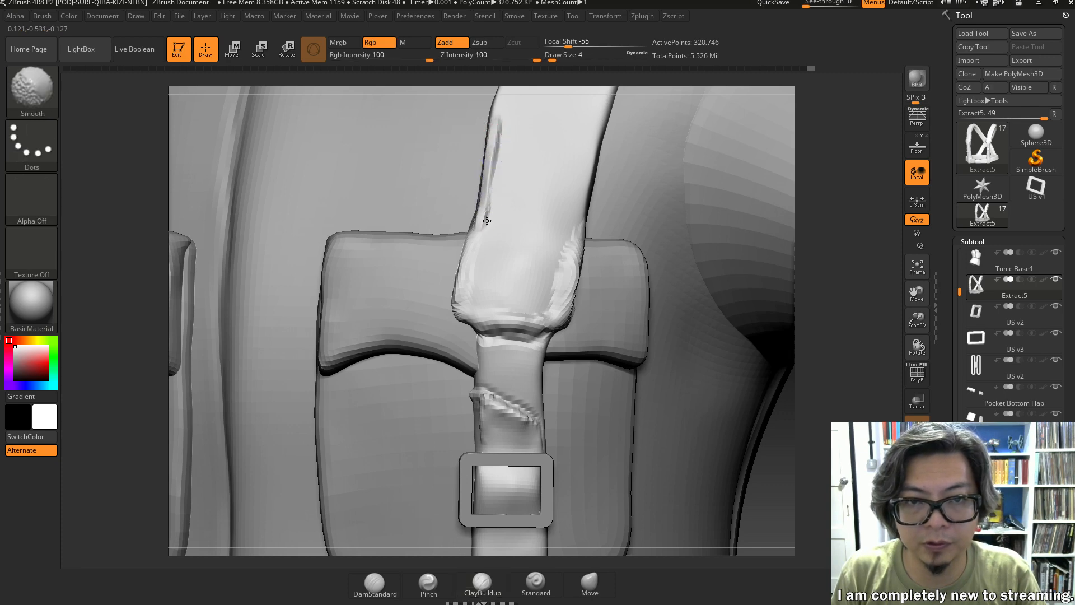
shift+drag(490, 155, 495, 132)
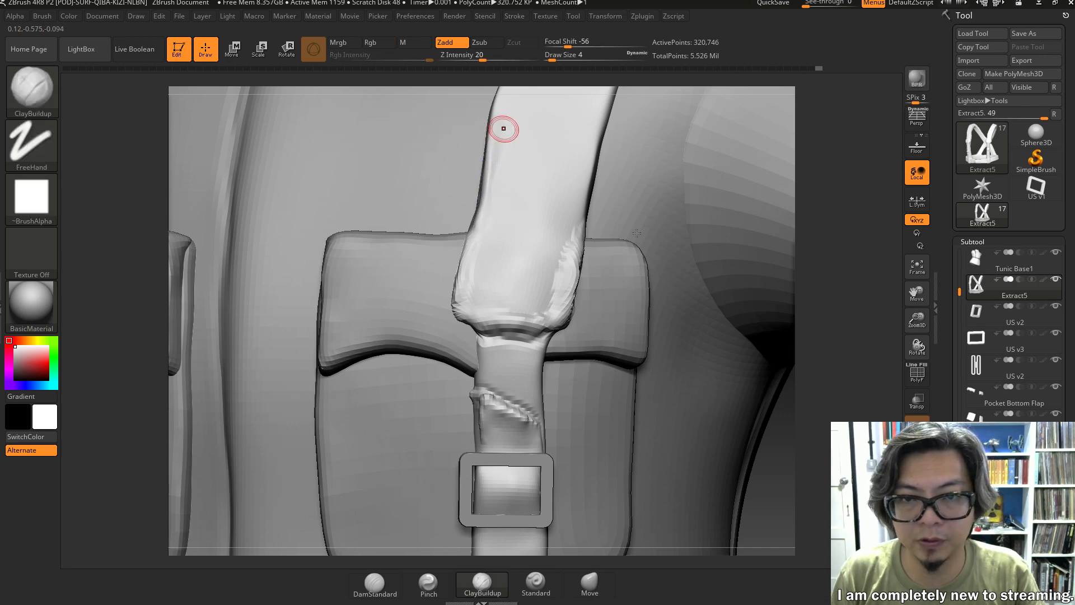
shift+drag(564, 265, 571, 239)
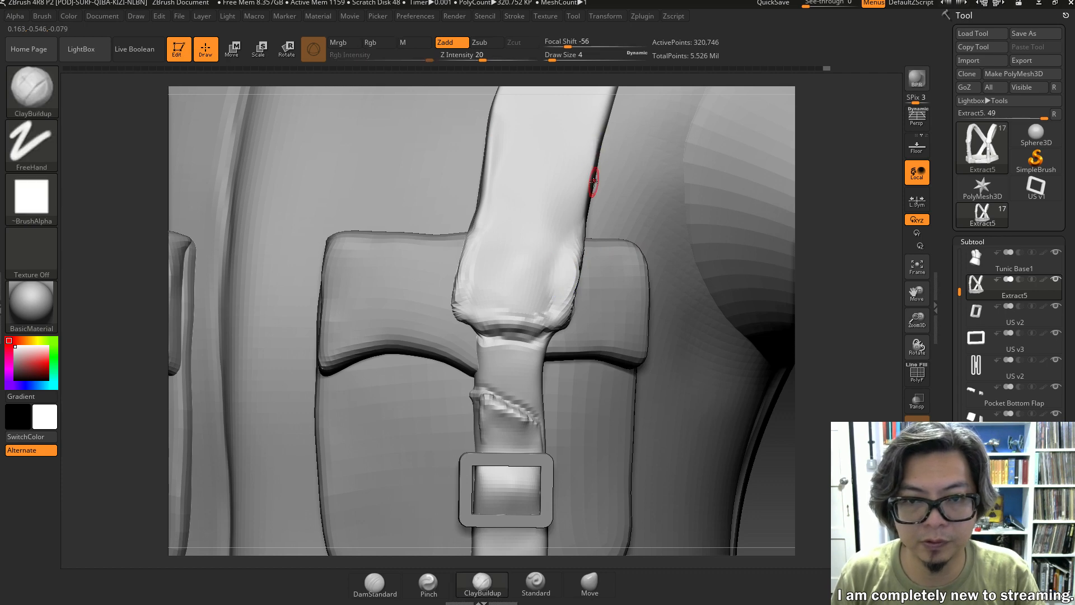
Step: Rebuild the raised rims along both sides of the widened strap end with ClayBuildup at draw size 4, undoing a stray stroke
mouse_move(783, 470)
mouse_down()
mouse_move(804, 508)
mouse_move(783, 488)
mouse_up()
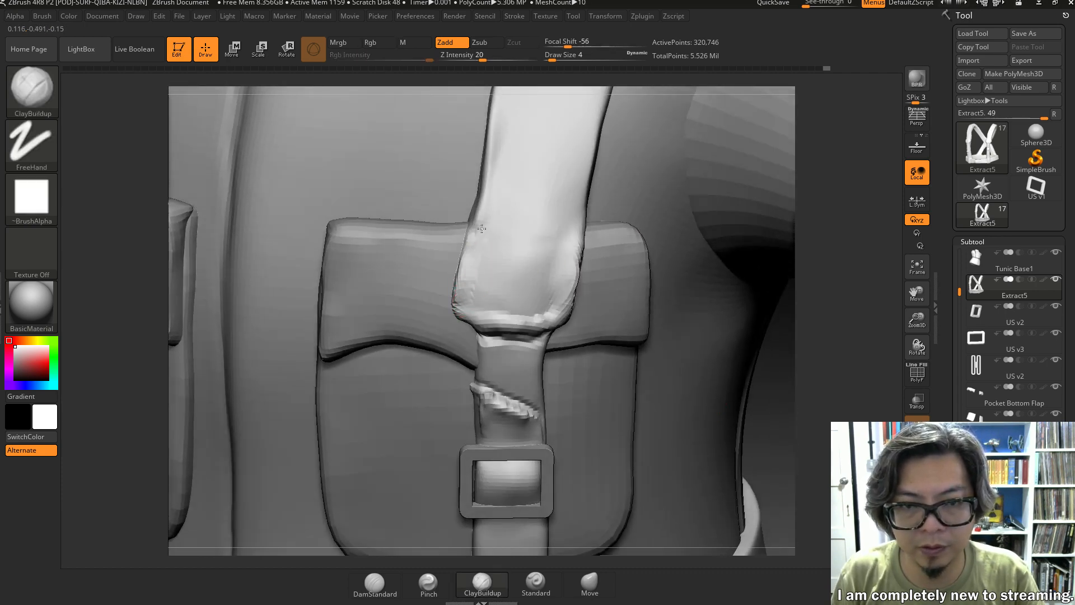
drag(481, 229, 485, 220)
key(ctrl+z)
drag(459, 303, 459, 297)
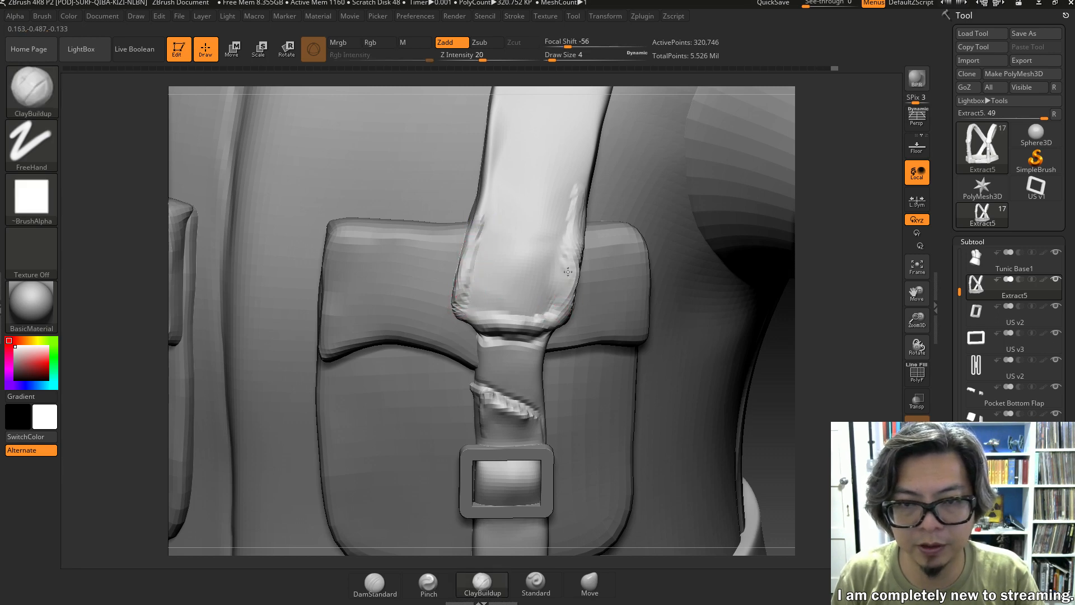
drag(568, 271, 579, 193)
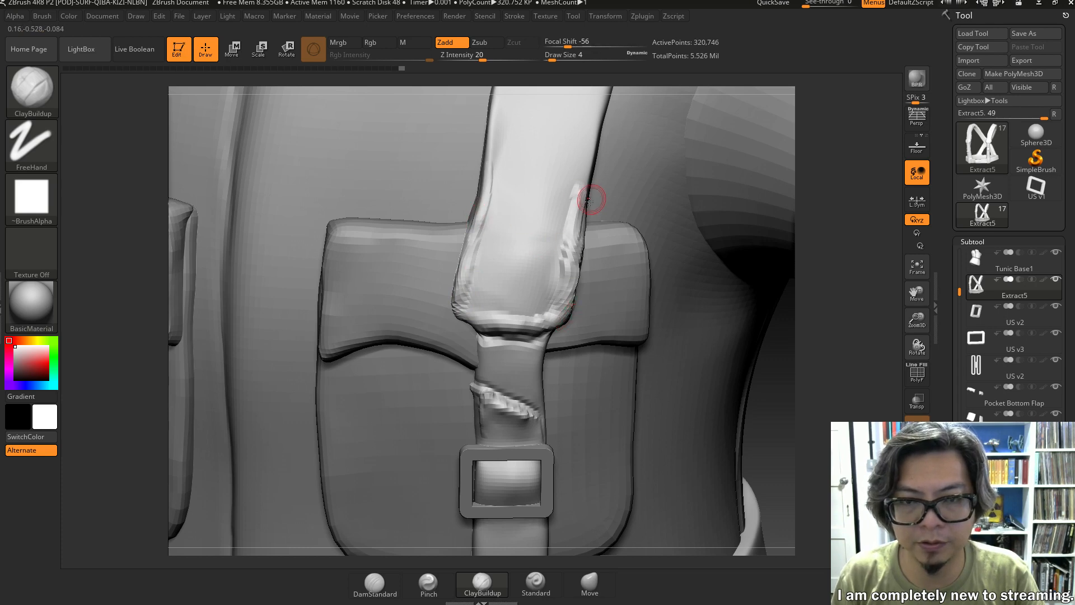
Step: Reshape both side edges of the widened strap section with the Move brush at draw size 7, and smooth the outer rim
click(593, 578)
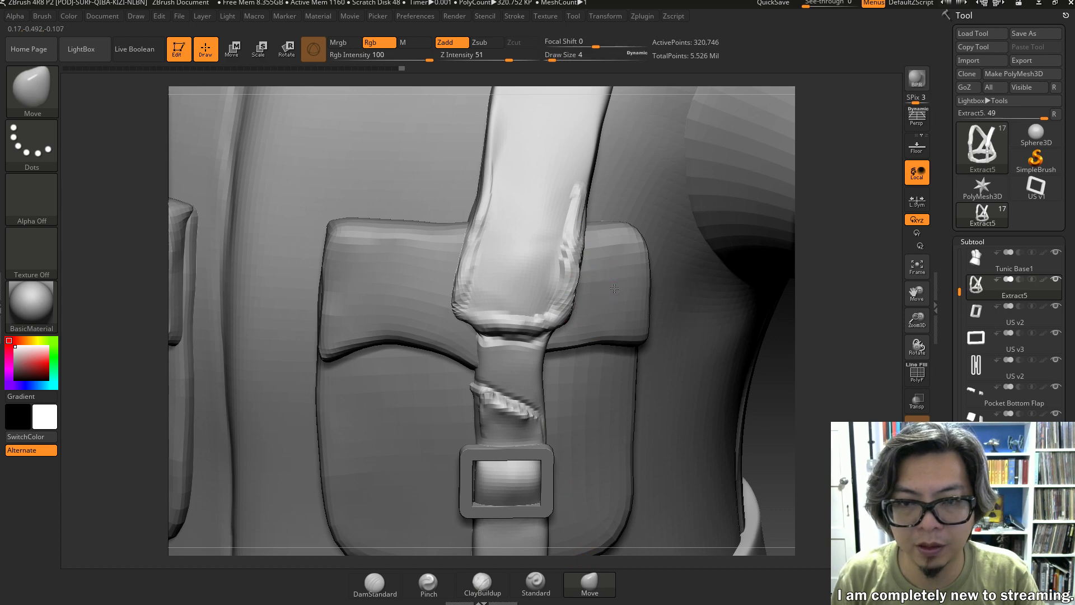
key(s)
drag(606, 288, 614, 291)
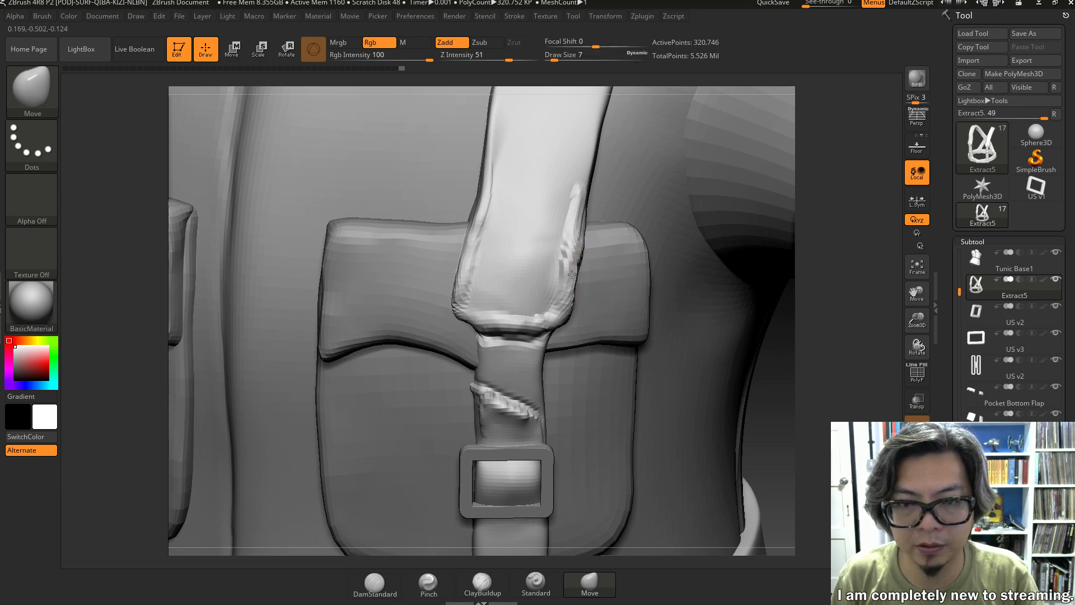
drag(575, 260, 579, 258)
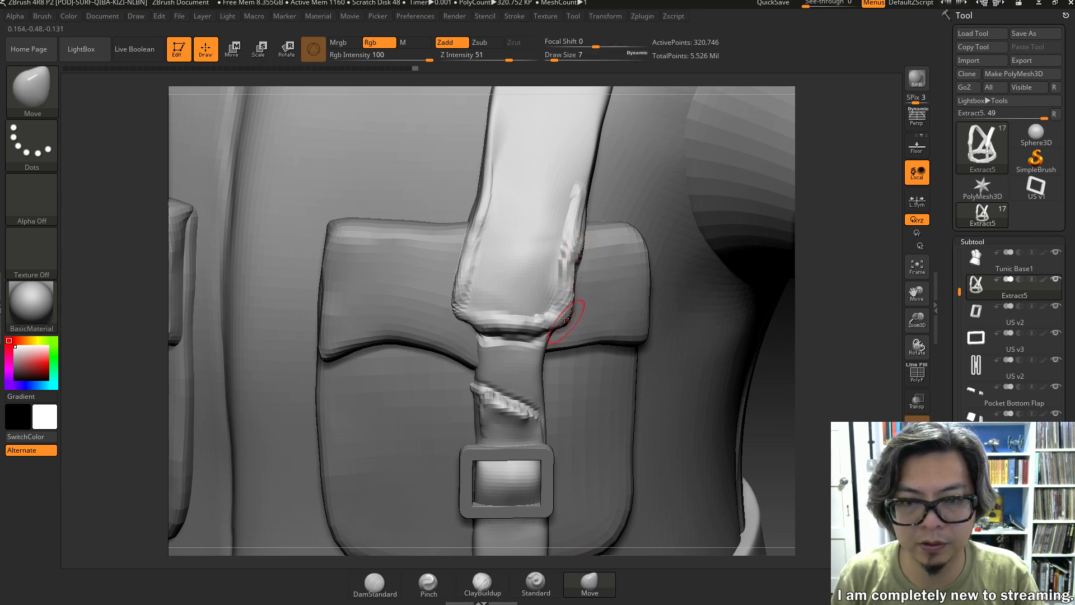
drag(481, 221, 480, 211)
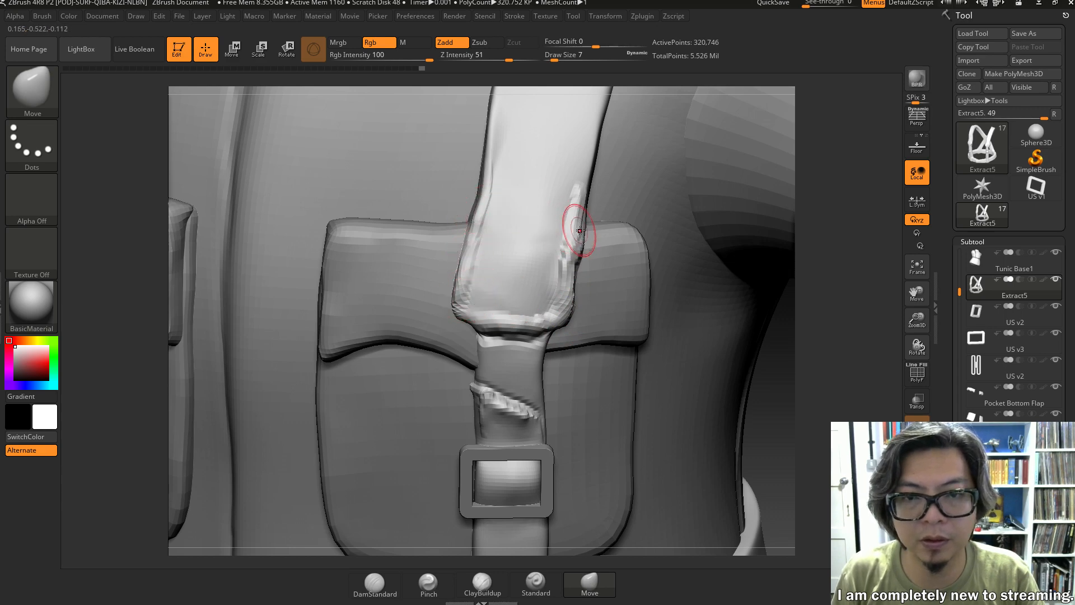
shift+drag(578, 252, 593, 192)
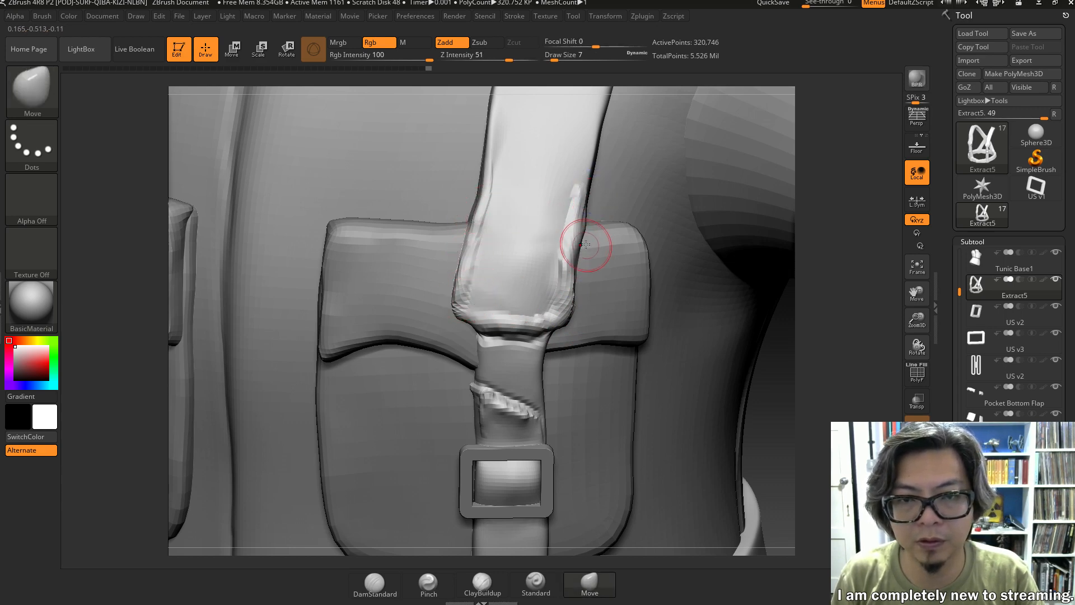
drag(483, 182, 477, 197)
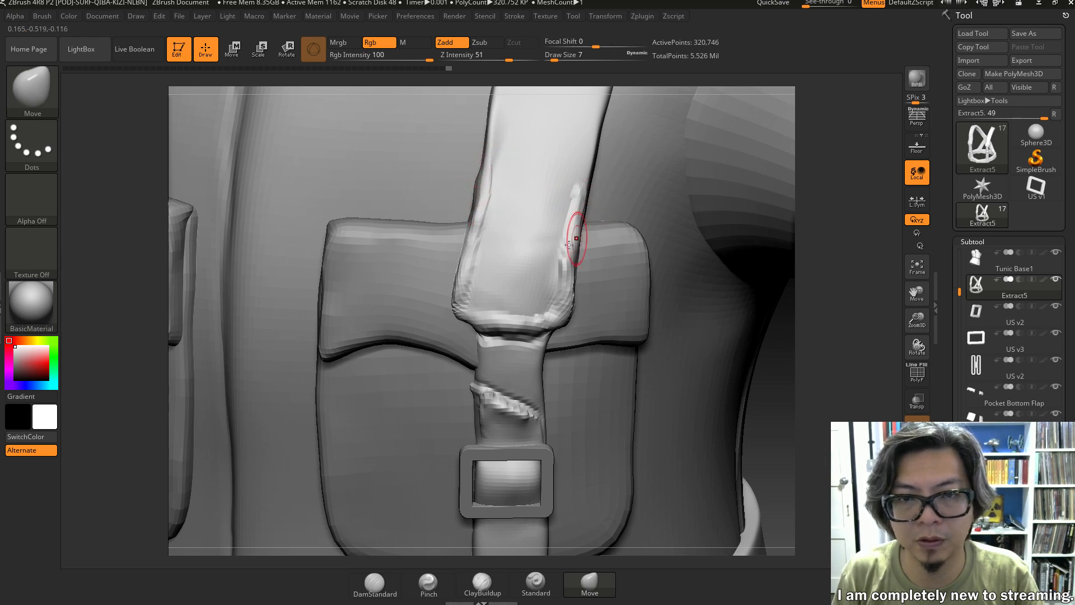
shift+drag(570, 245, 590, 149)
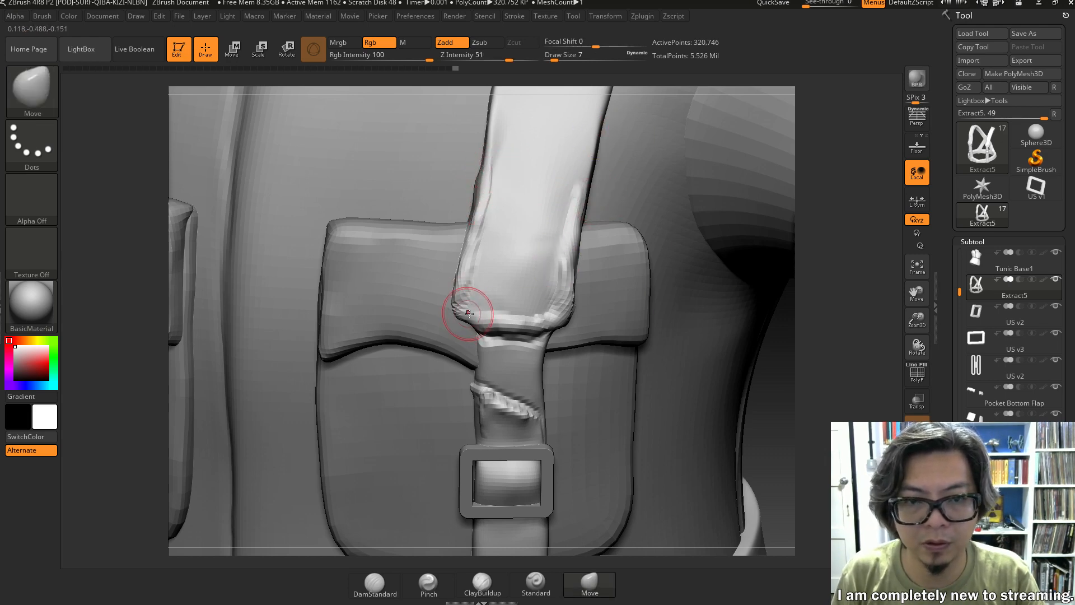
Step: Carve a groove along the inside of the raised rim on the widened strap end with DamStandard at draw size 5
click(392, 585)
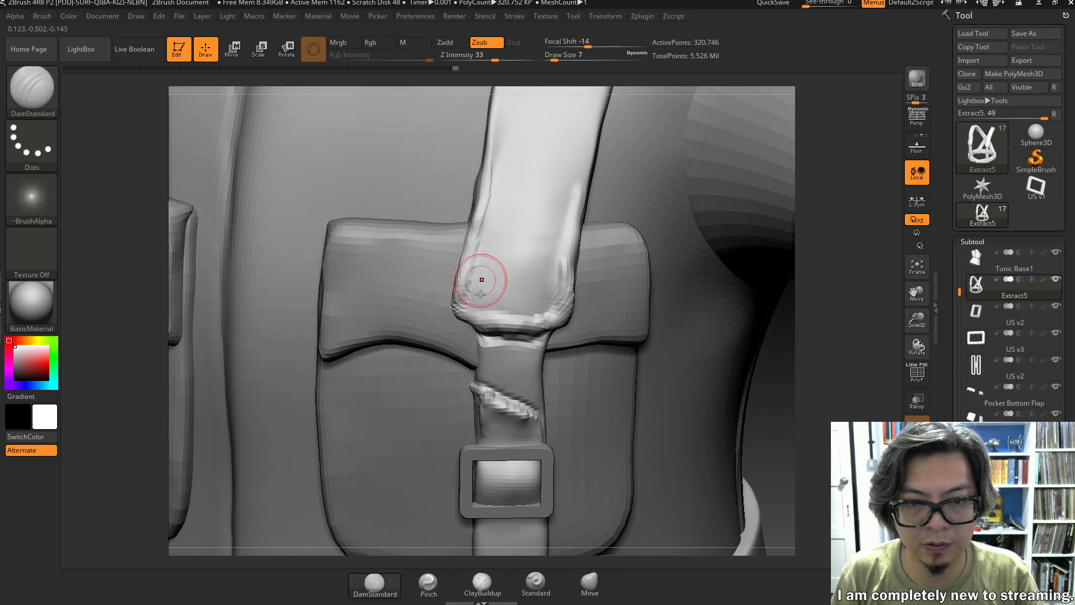
key(s)
click(495, 279)
key(s)
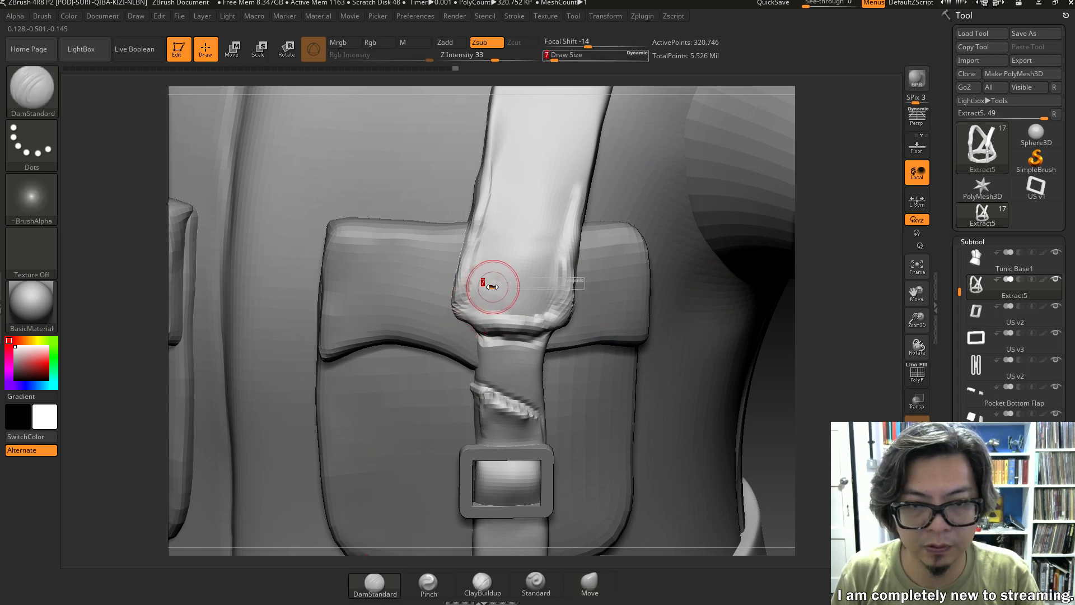
drag(493, 287, 483, 287)
drag(479, 243, 464, 295)
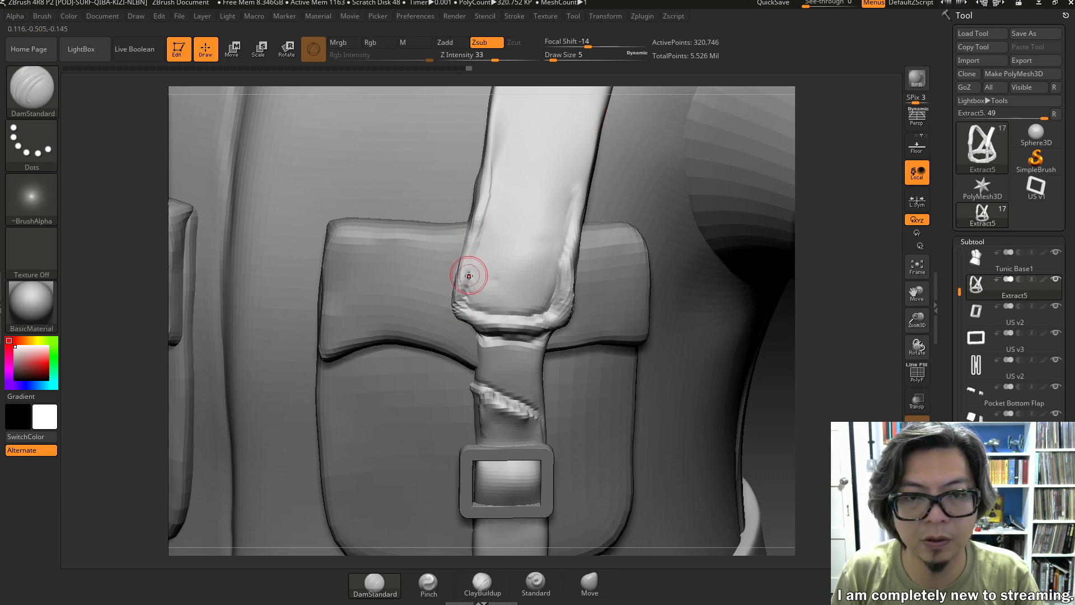
drag(499, 279, 515, 283)
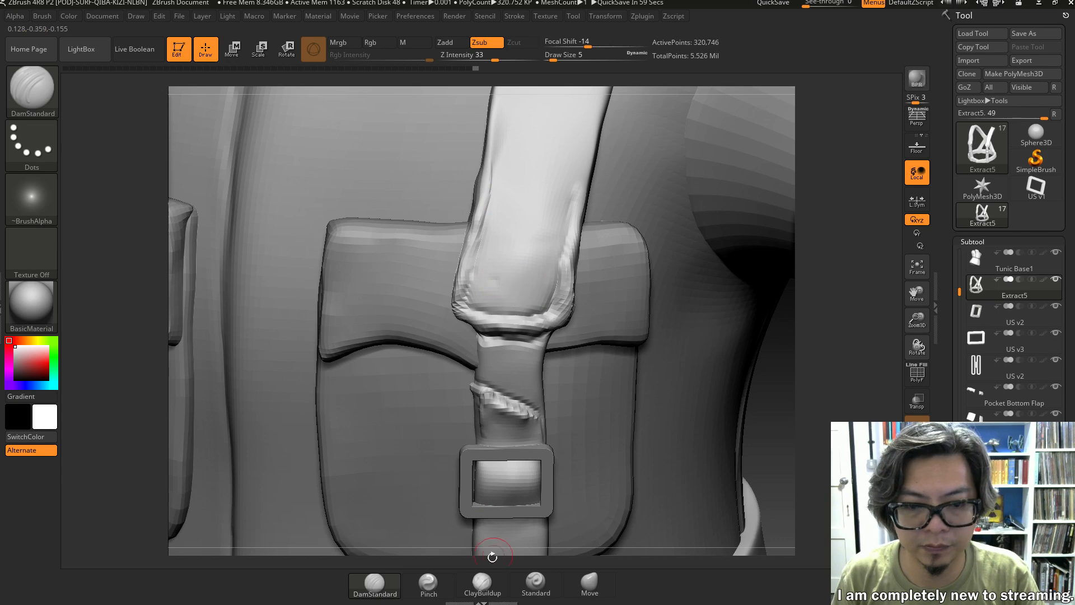
Step: Add a row of three small raised studs across the widened strap end with ClayBuildup at draw size 3
click(483, 587)
text(s)
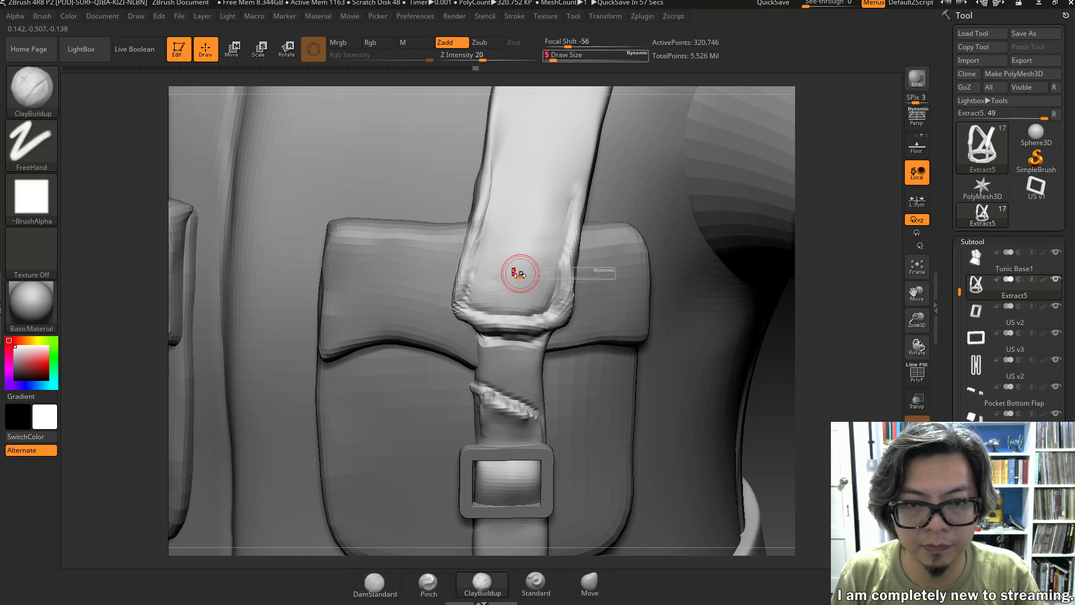
text(3)
key(Return)
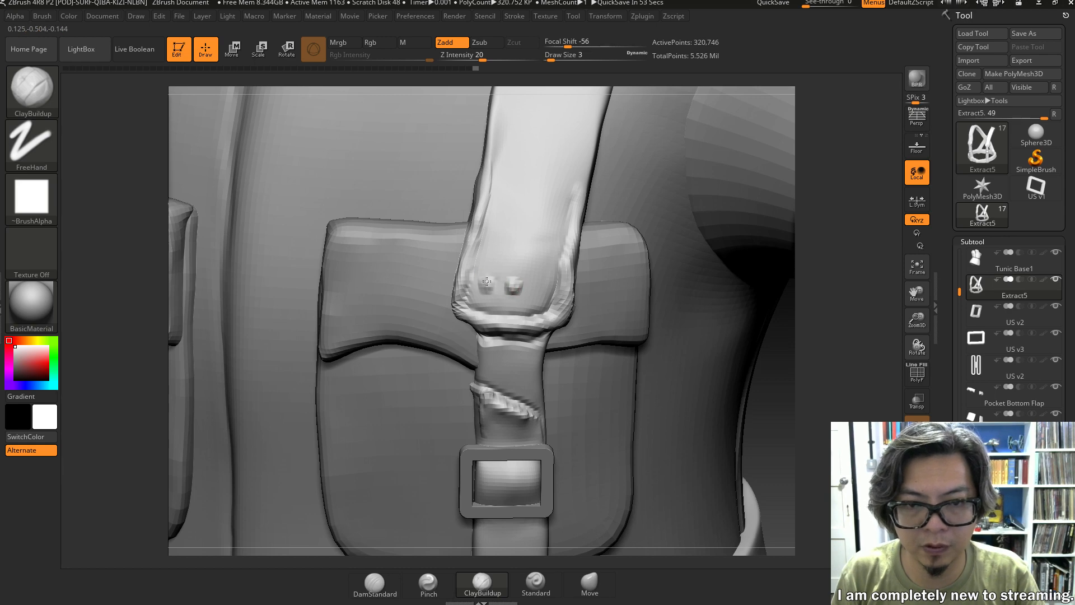
click(488, 282)
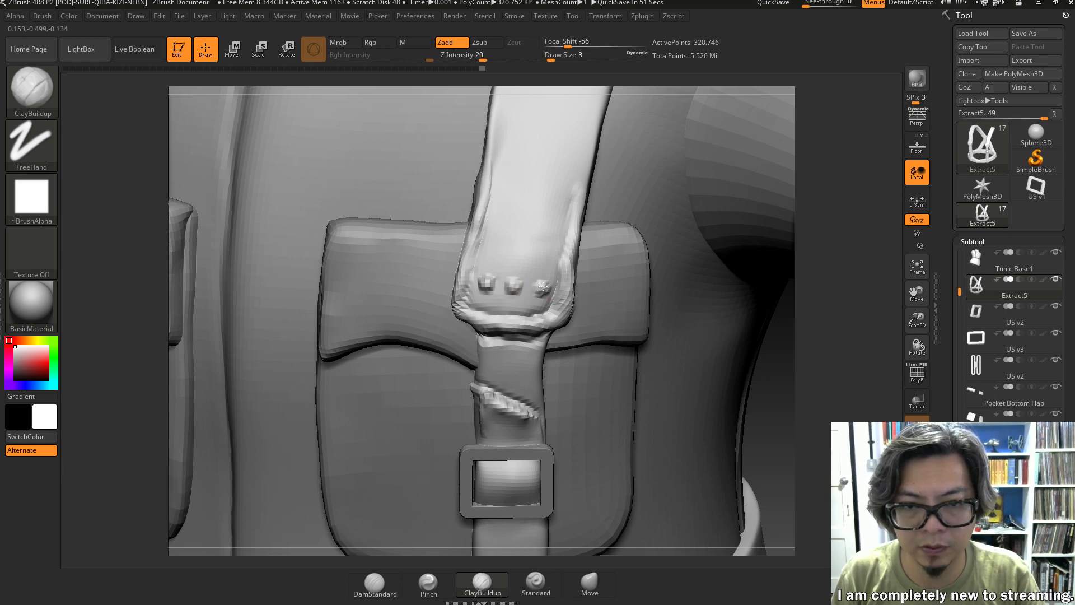
Step: Smooth the rough inner edge of the strap above the other chest pocket at draw size 9
mouse_move(773, 403)
alt+mouse_down()
mouse_move(767, 175)
mouse_move(744, 145)
mouse_move(644, 167)
alt+mouse_up()
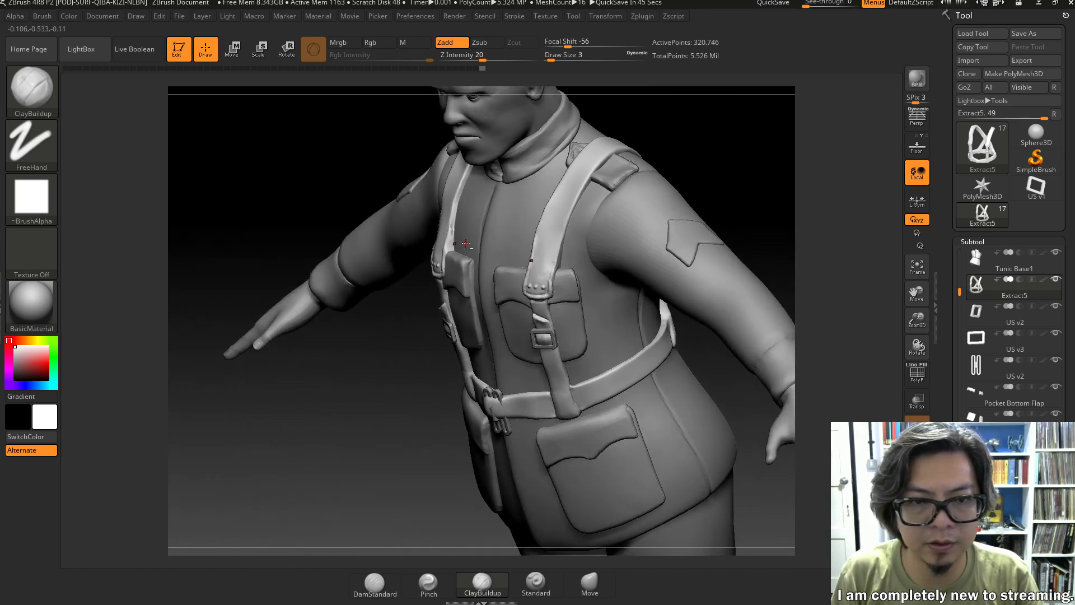
alt+drag(378, 164, 358, 313)
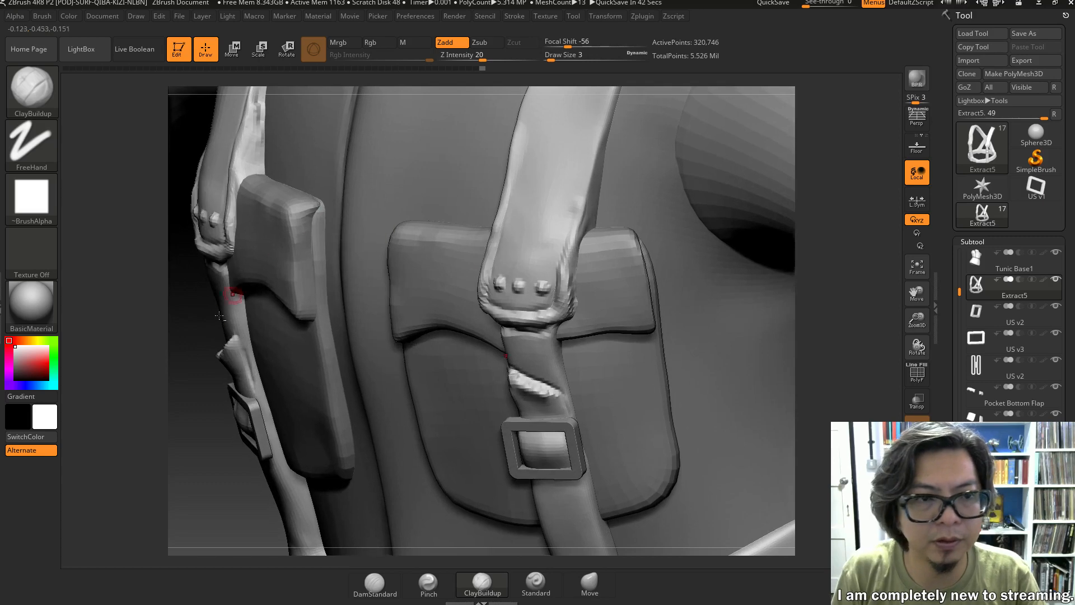
alt+drag(196, 340, 263, 514)
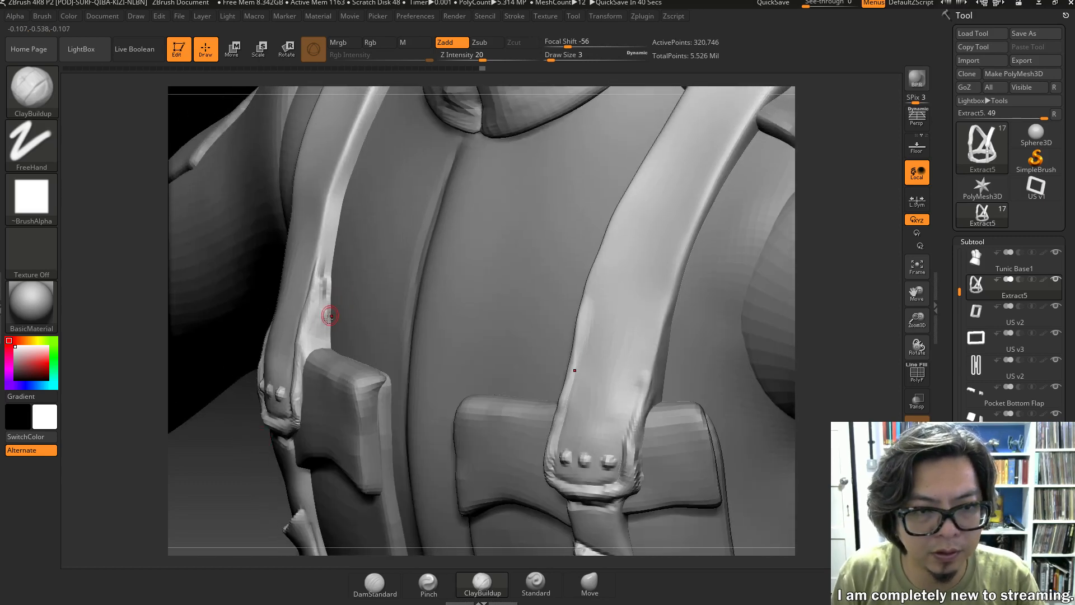
key(s)
key(s)
drag(345, 317, 333, 259)
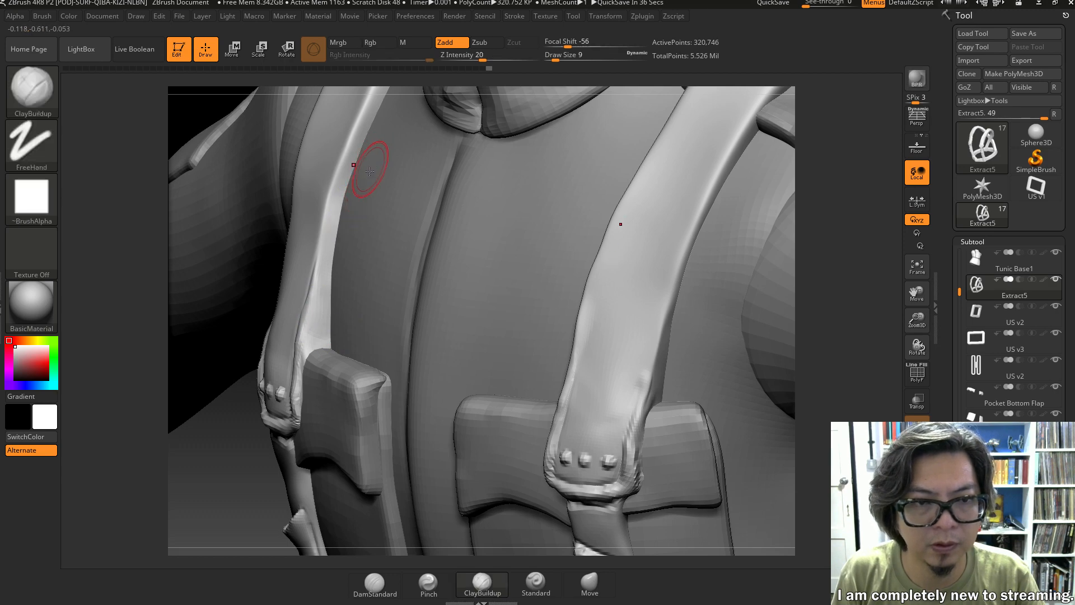
key(shift)
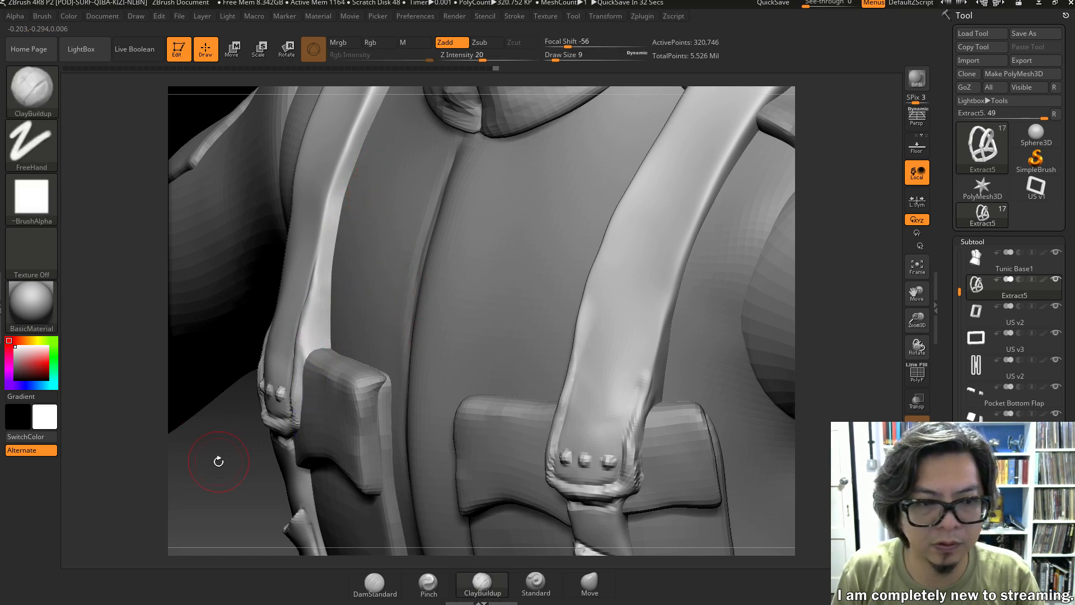
Step: Switch to the Photos app and zoom in on the ww1-usa.jpg reference to examine the studded strap end, then return to ZBrush
mouse_move(218, 461)
mouse_down()
mouse_move(239, 461)
mouse_move(147, 356)
mouse_up()
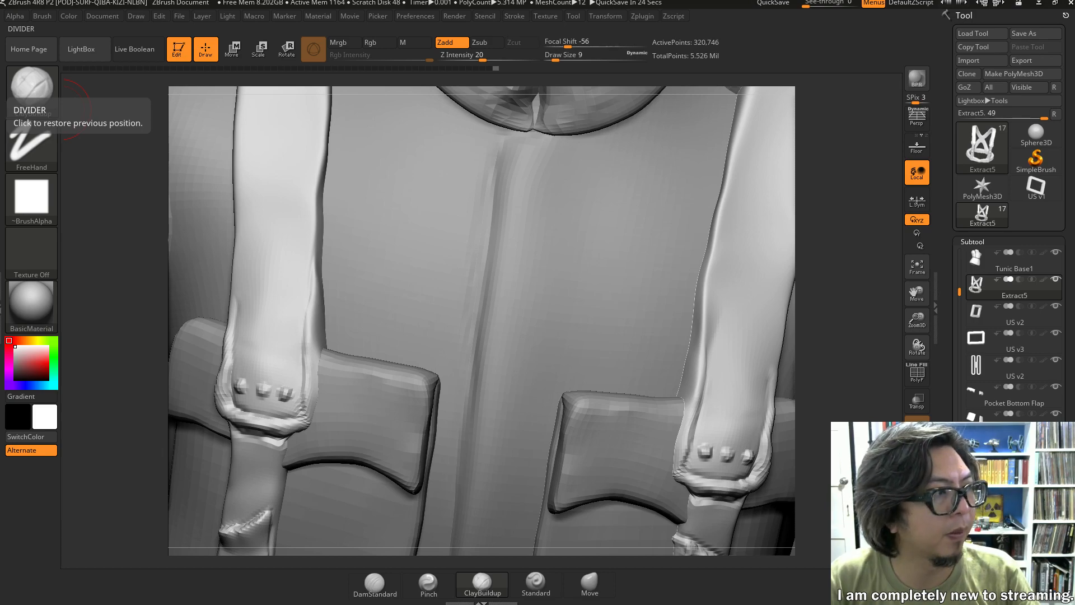
drag(0, 107, 483, 2)
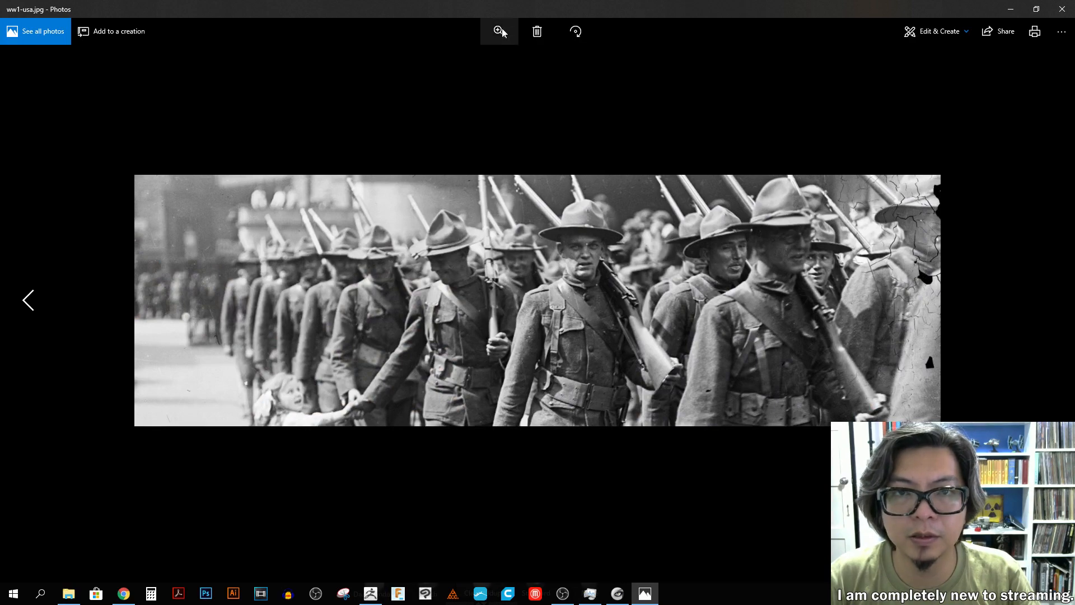
drag(452, 59, 558, 70)
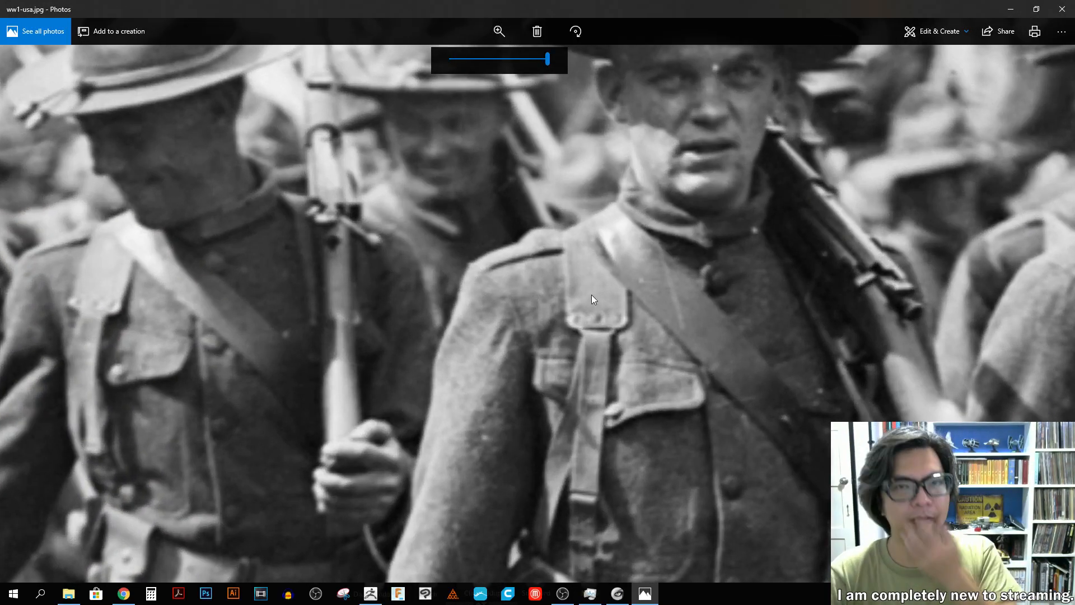
click(1061, 6)
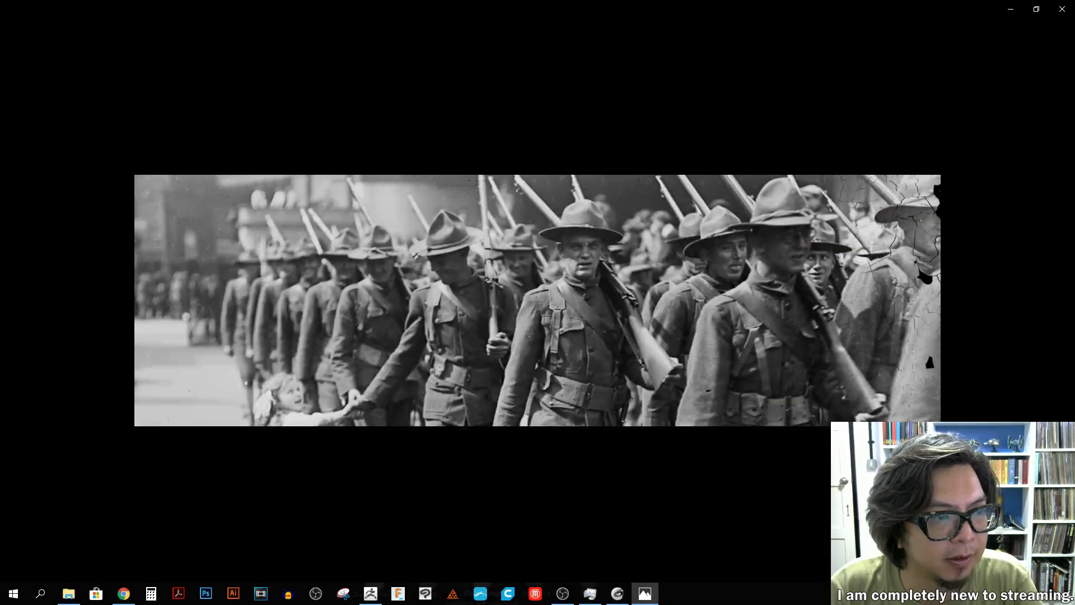
drag(730, 8, 0, 154)
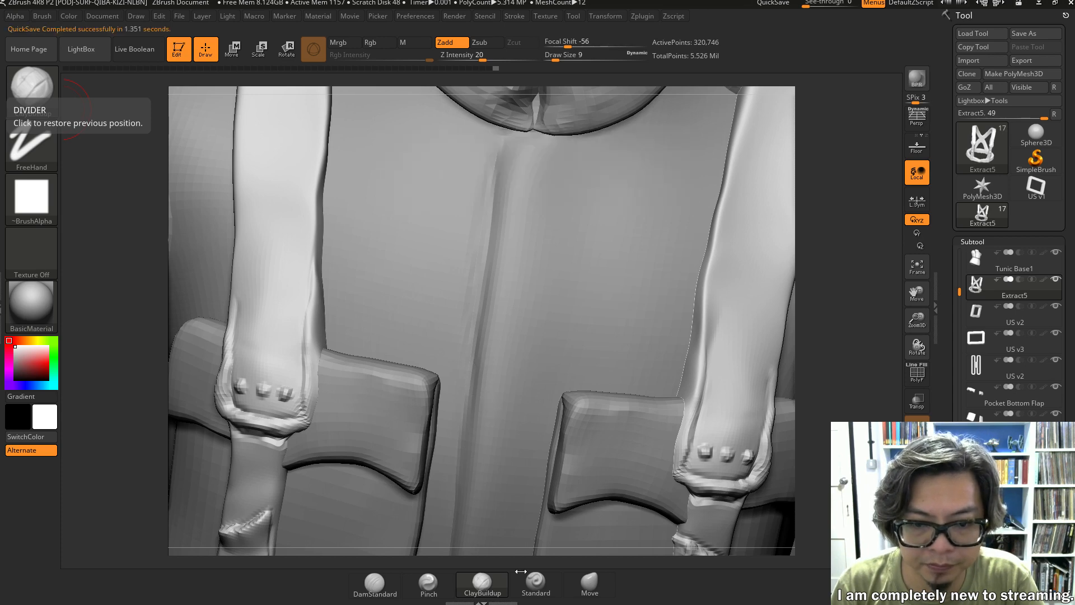
Step: Select the harness straps subtool and reshape the strap's inner edge above the chest pocket with the Move brush at draw size 22
alt+click(518, 318)
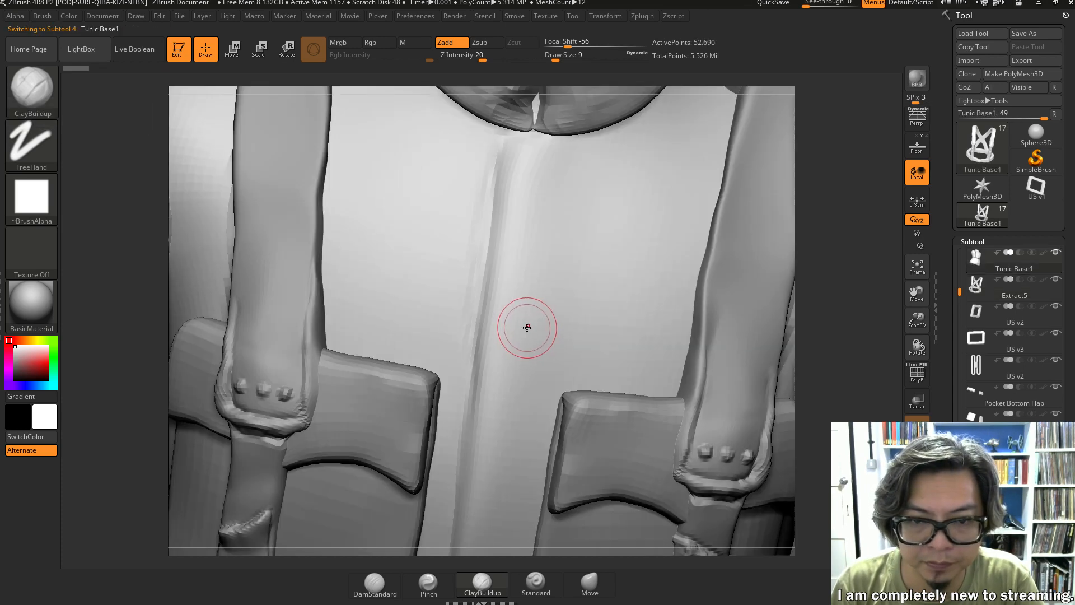
alt+drag(842, 278, 822, 173)
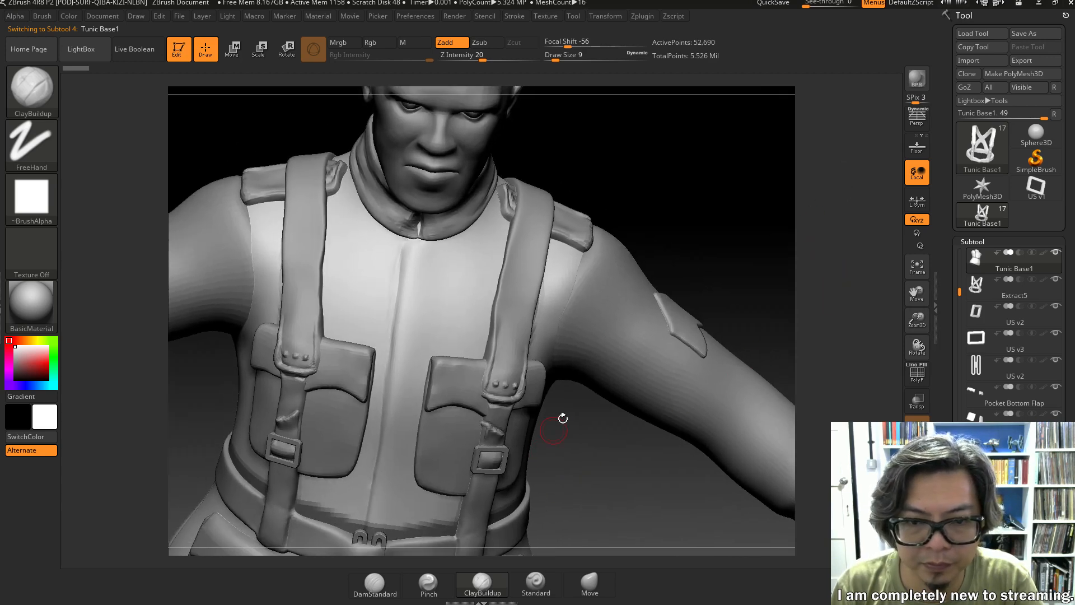
alt+click(517, 314)
mouse_move(583, 392)
mouse_down()
mouse_move(619, 452)
mouse_move(584, 400)
mouse_up()
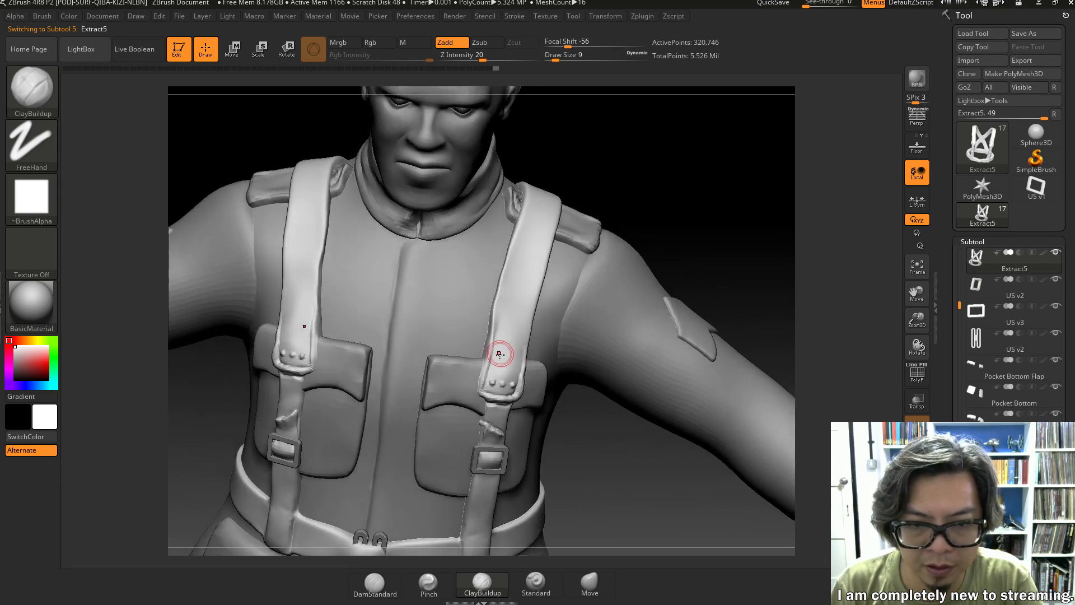
text(s22)
key(Return)
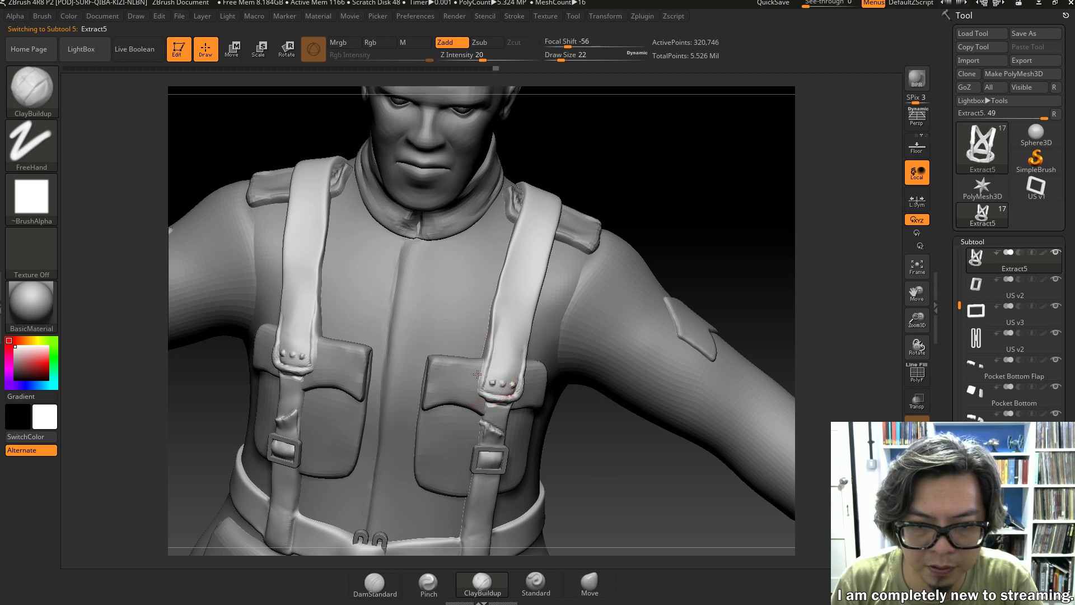
drag(477, 373, 483, 379)
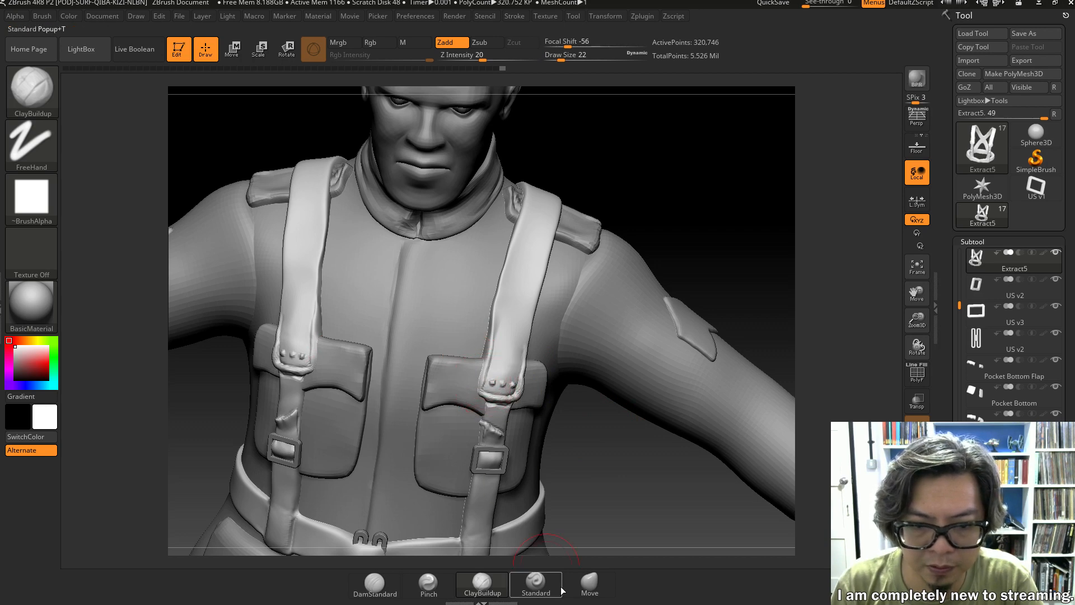
click(589, 585)
drag(487, 374, 483, 327)
Step: Even out the strap's outline from the chest pocket up to the shoulder with the Move brush
mouse_move(630, 445)
mouse_down()
mouse_move(521, 369)
mouse_move(535, 336)
mouse_up()
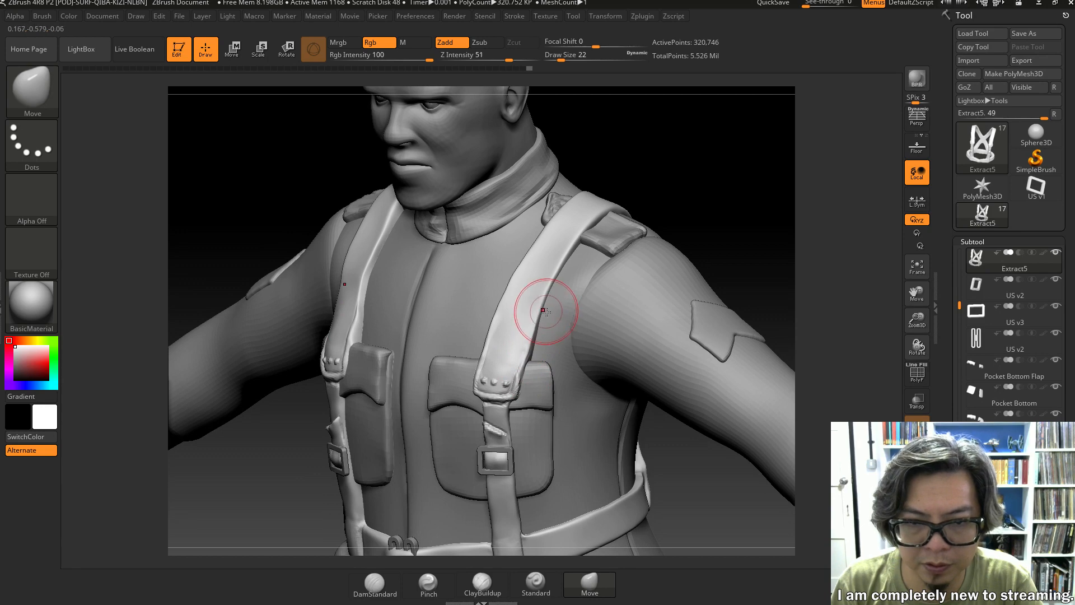
mouse_move(710, 218)
mouse_down()
mouse_move(724, 220)
mouse_move(559, 264)
mouse_up()
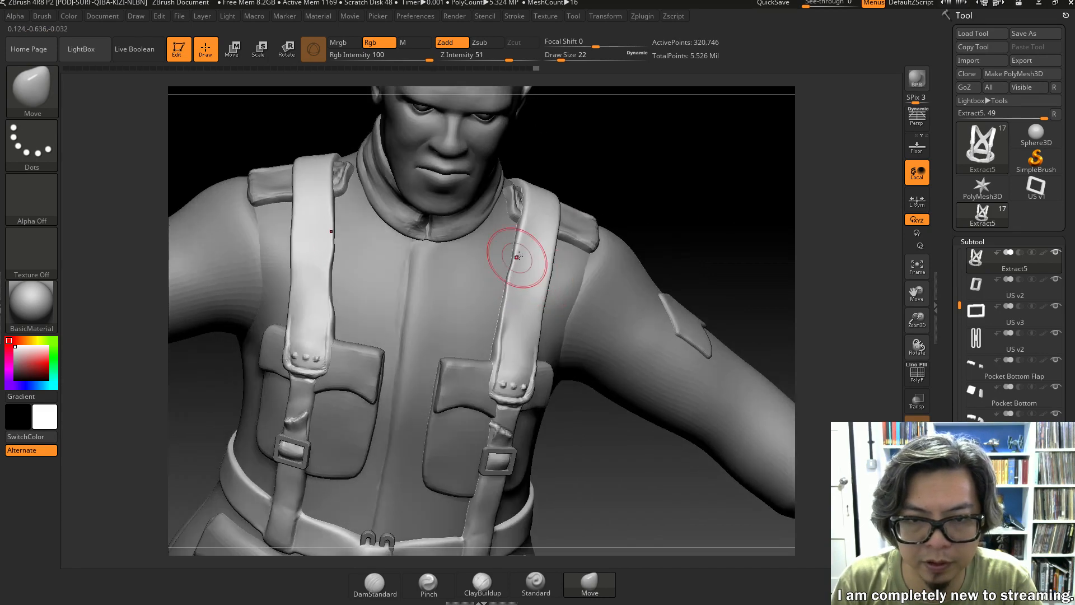
drag(523, 230, 522, 201)
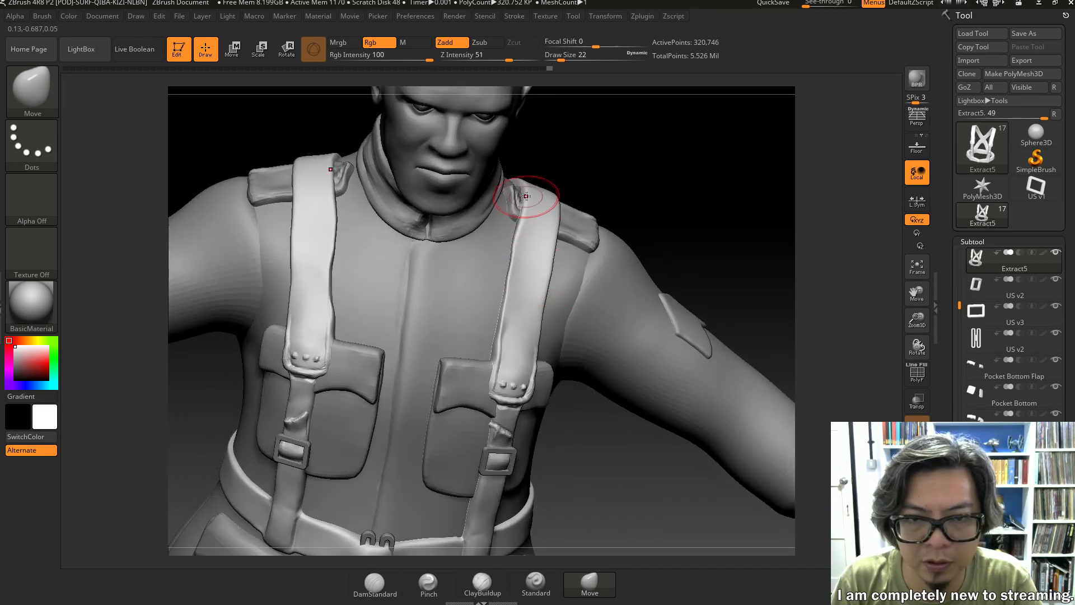
drag(620, 211, 576, 241)
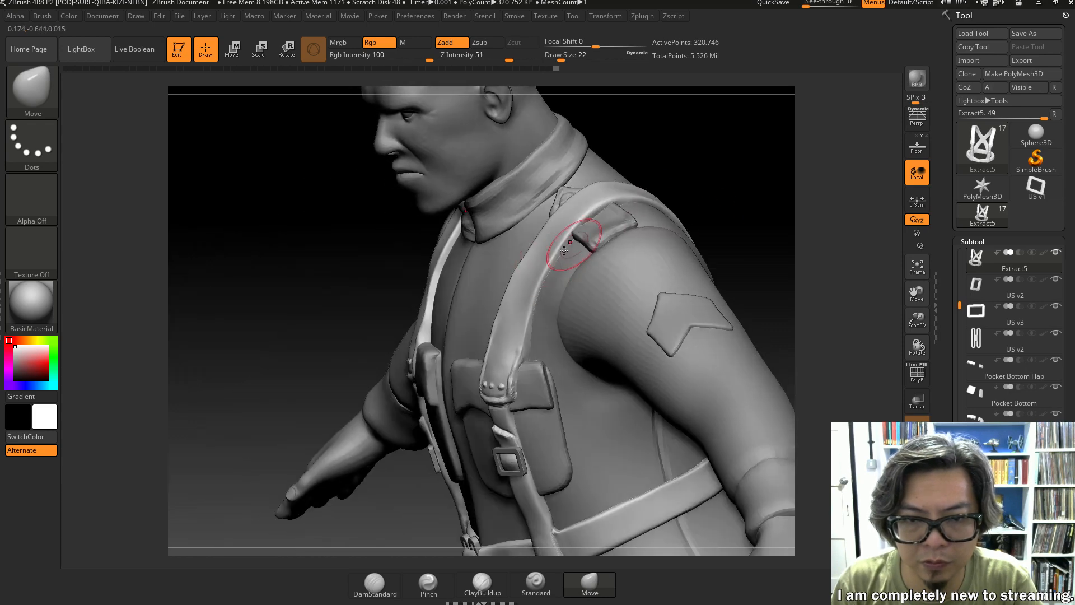
drag(527, 339, 523, 338)
mouse_move(564, 249)
mouse_down()
mouse_move(604, 201)
mouse_move(574, 229)
mouse_move(642, 204)
mouse_up()
Step: Refine the curve of both shoulder straps near the collar and around their studded ends with the Move brush
drag(704, 177, 812, 186)
drag(471, 278, 474, 303)
drag(732, 444, 677, 442)
drag(628, 355, 628, 355)
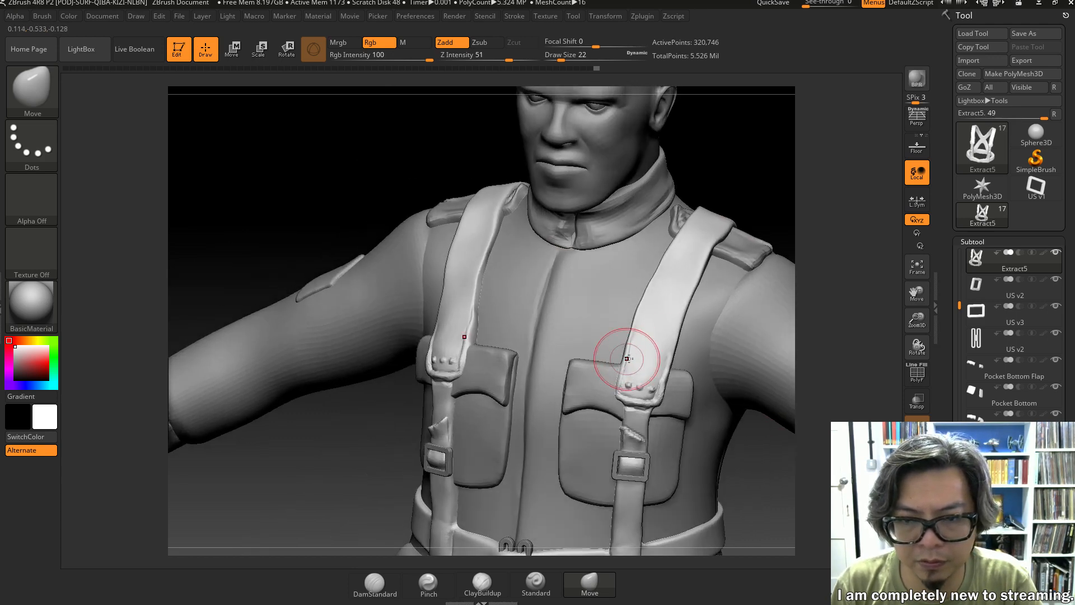
mouse_move(745, 163)
mouse_down()
mouse_move(616, 235)
mouse_move(468, 288)
mouse_move(470, 265)
mouse_up()
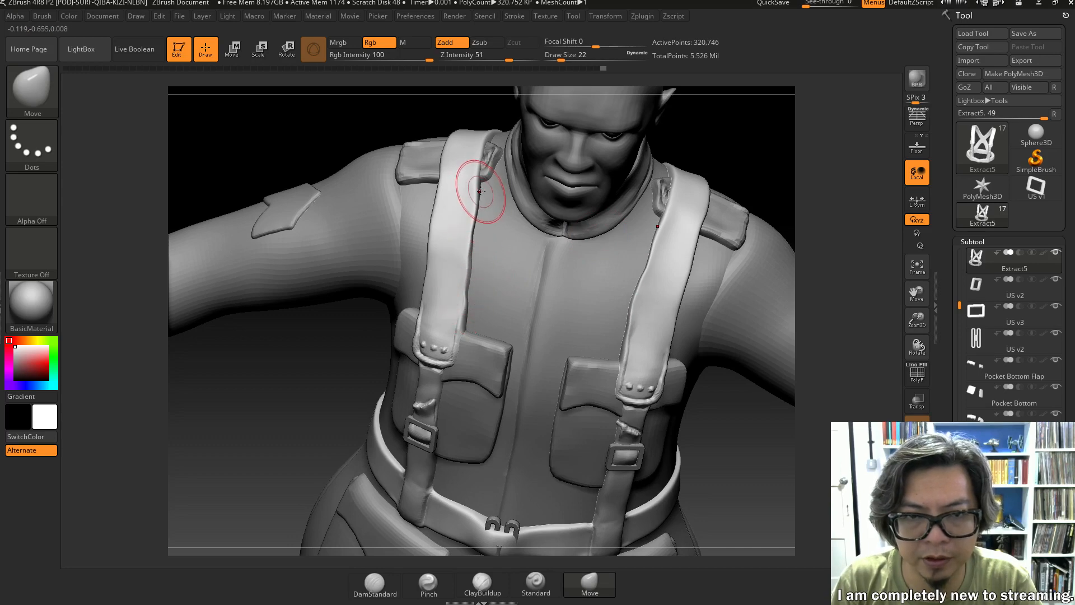
drag(484, 178, 480, 175)
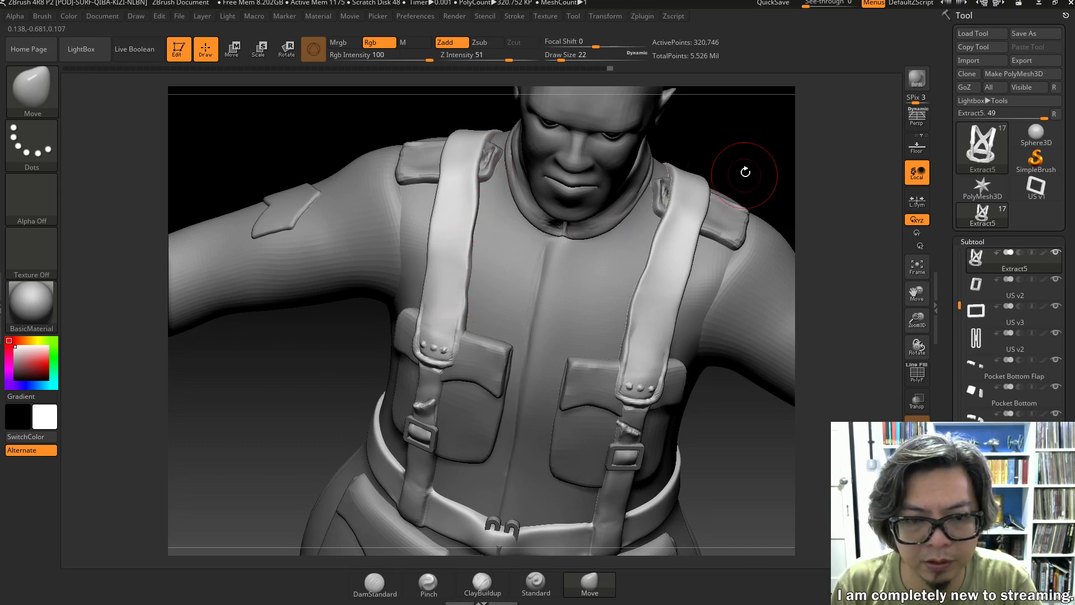
drag(744, 173, 680, 197)
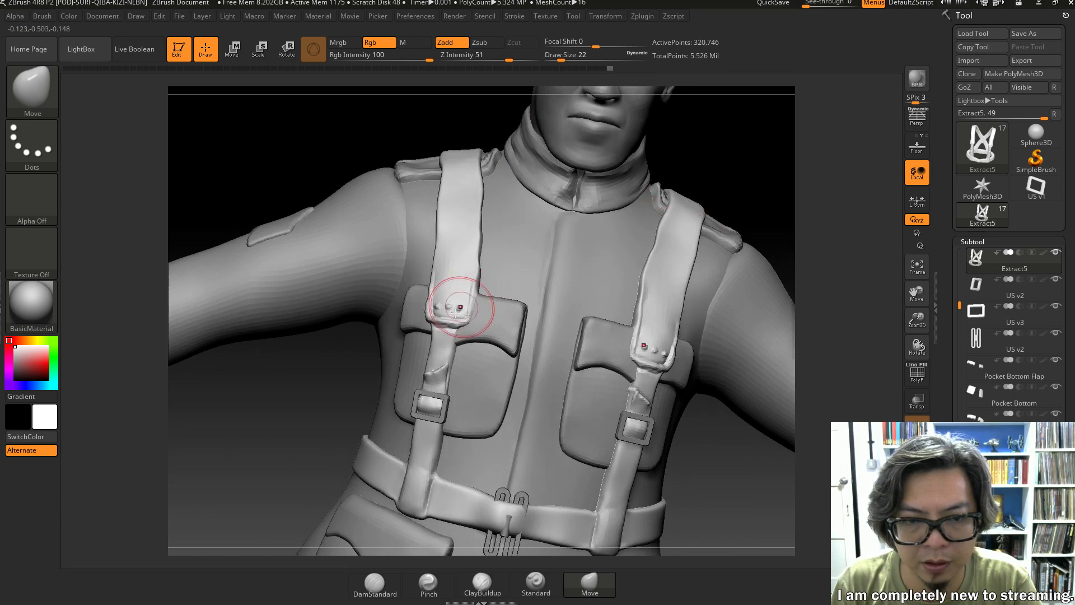
mouse_move(440, 333)
mouse_down()
mouse_move(447, 321)
mouse_move(430, 292)
mouse_move(430, 301)
mouse_up()
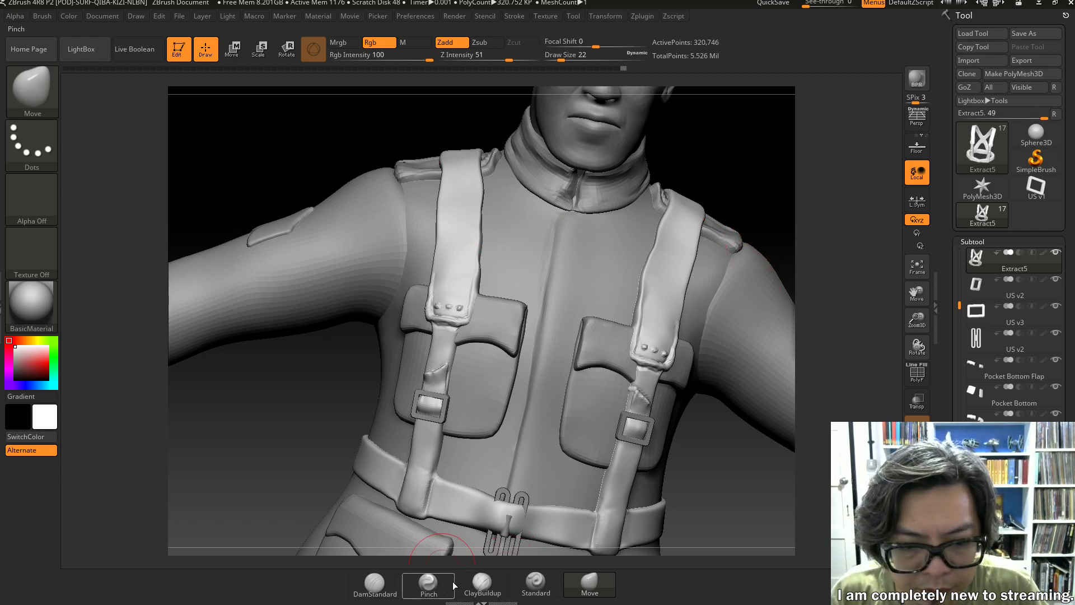
Step: Raise a thin rim along the strap's outer edge above the chest pocket with ClayBuildup at draw size 8
click(481, 583)
key(s)
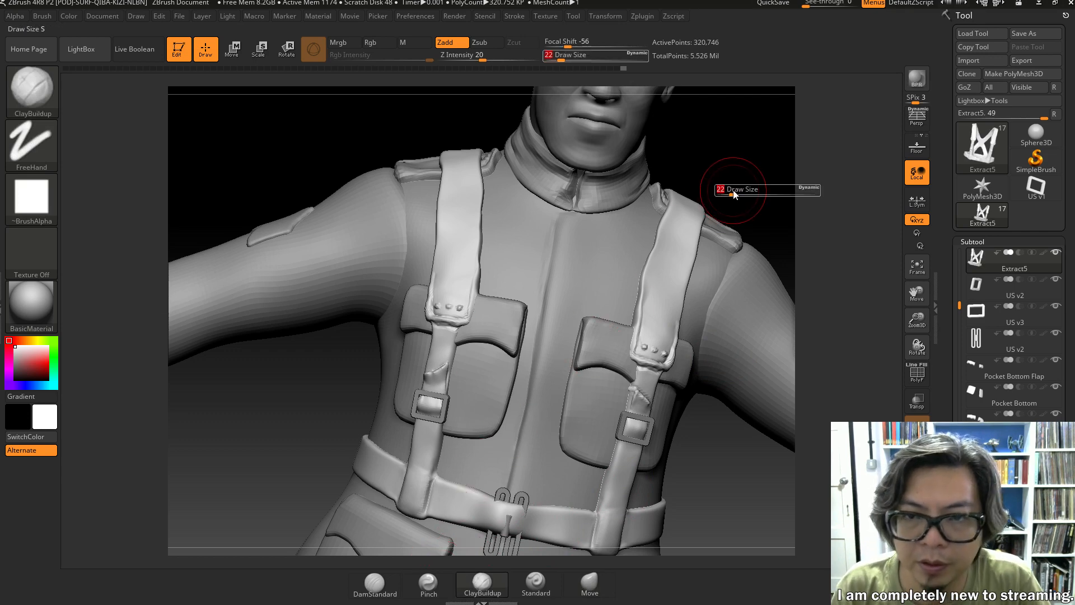
mouse_move(734, 194)
mouse_down()
mouse_move(734, 204)
mouse_move(713, 192)
mouse_move(673, 212)
mouse_move(728, 204)
mouse_move(696, 264)
mouse_move(705, 281)
mouse_up()
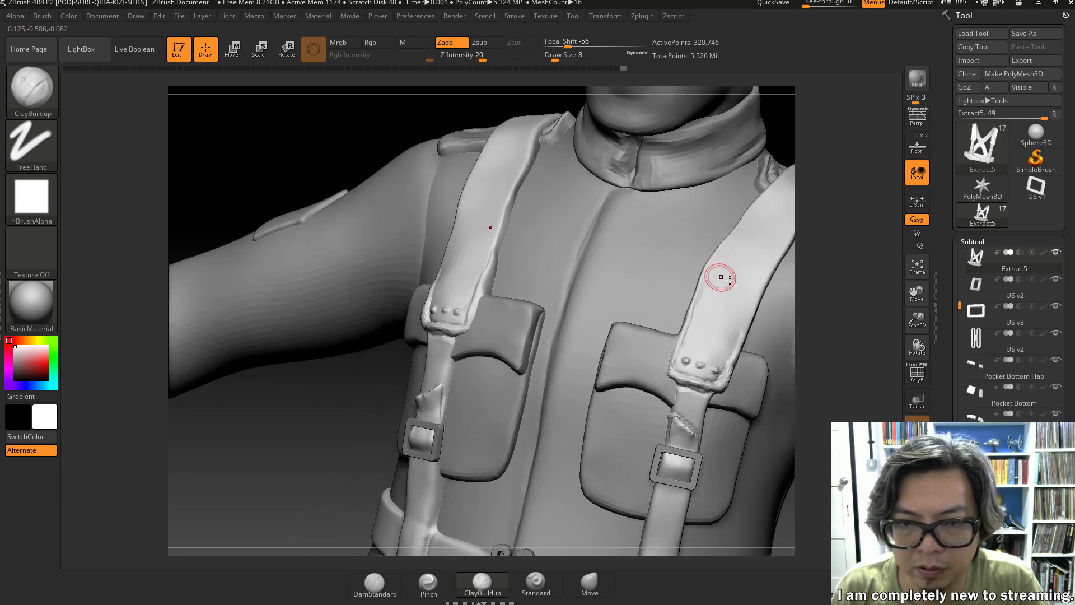
drag(347, 144, 407, 199)
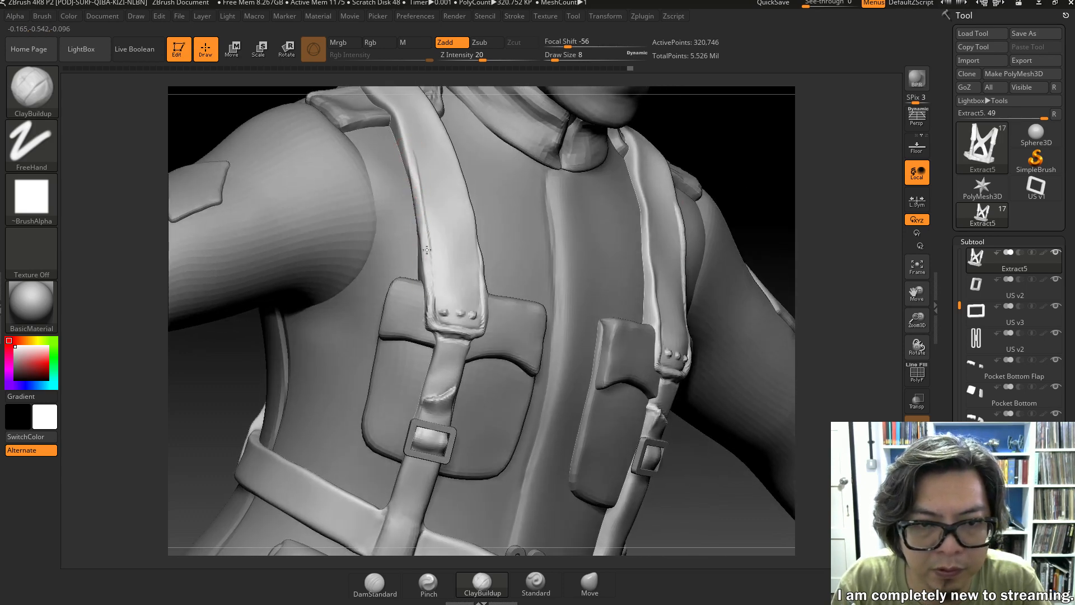
drag(674, 121, 571, 143)
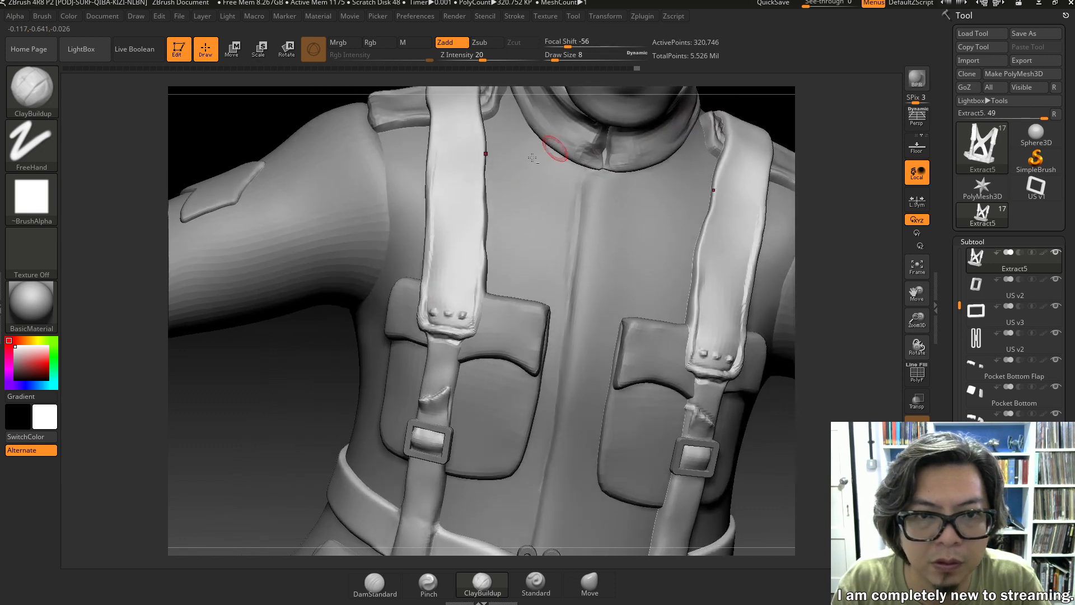
drag(283, 123, 272, 130)
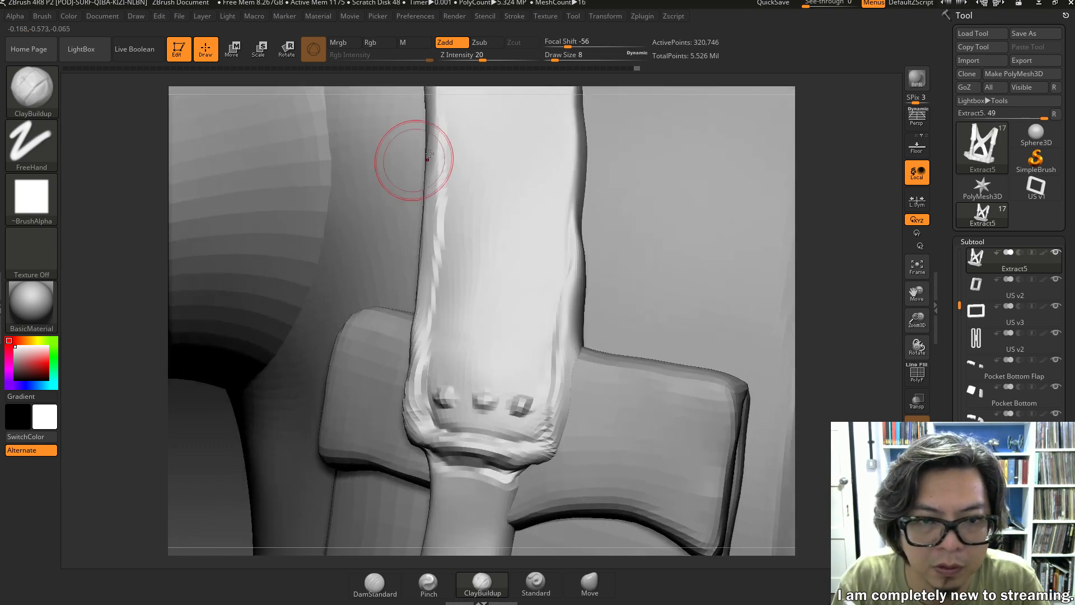
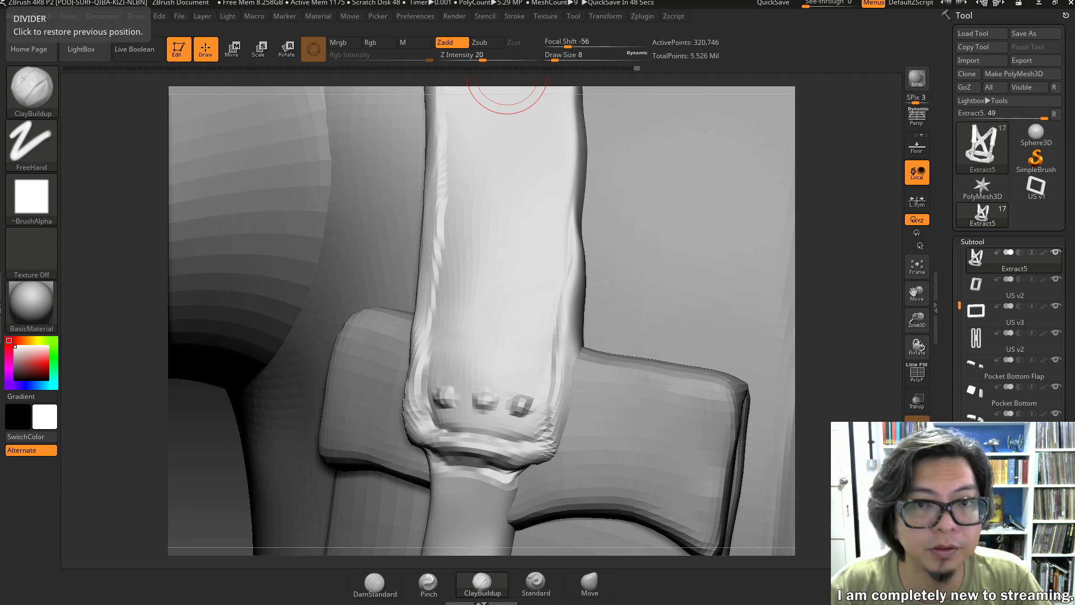
Step: Extend the raised rim up the strap's inner edge toward the shoulder with ClayBuildup at draw size 7
alt+drag(804, 150, 816, 283)
alt+drag(829, 233, 808, 146)
mouse_move(830, 191)
alt+mouse_down()
mouse_move(819, 84)
mouse_move(816, 158)
mouse_move(812, 107)
alt+mouse_up()
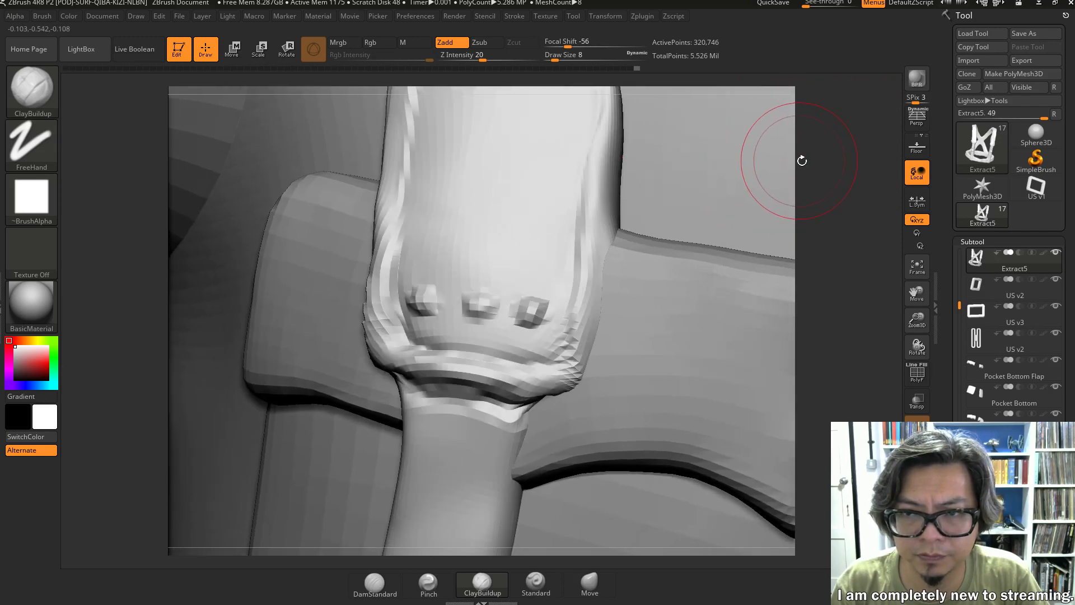
drag(816, 176, 812, 504)
alt+drag(820, 273, 808, 160)
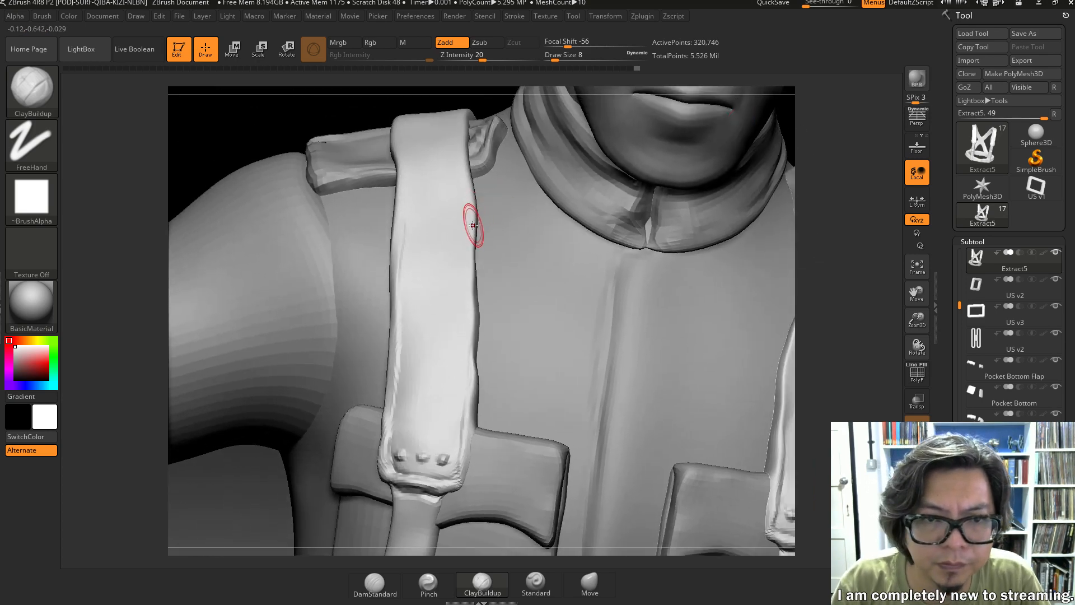
key(s)
drag(481, 224, 480, 224)
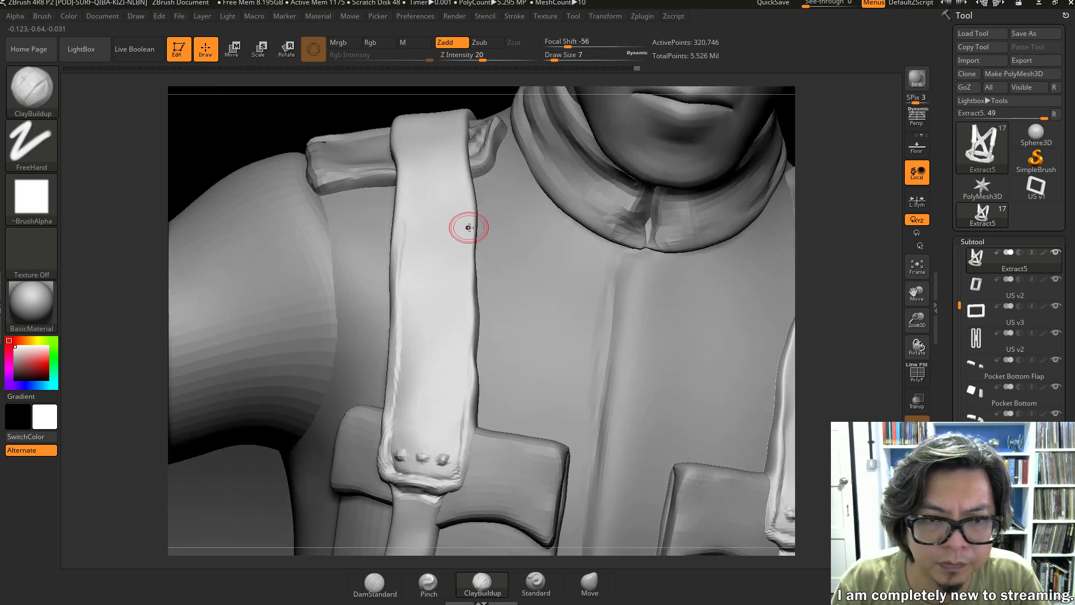
drag(472, 279, 470, 303)
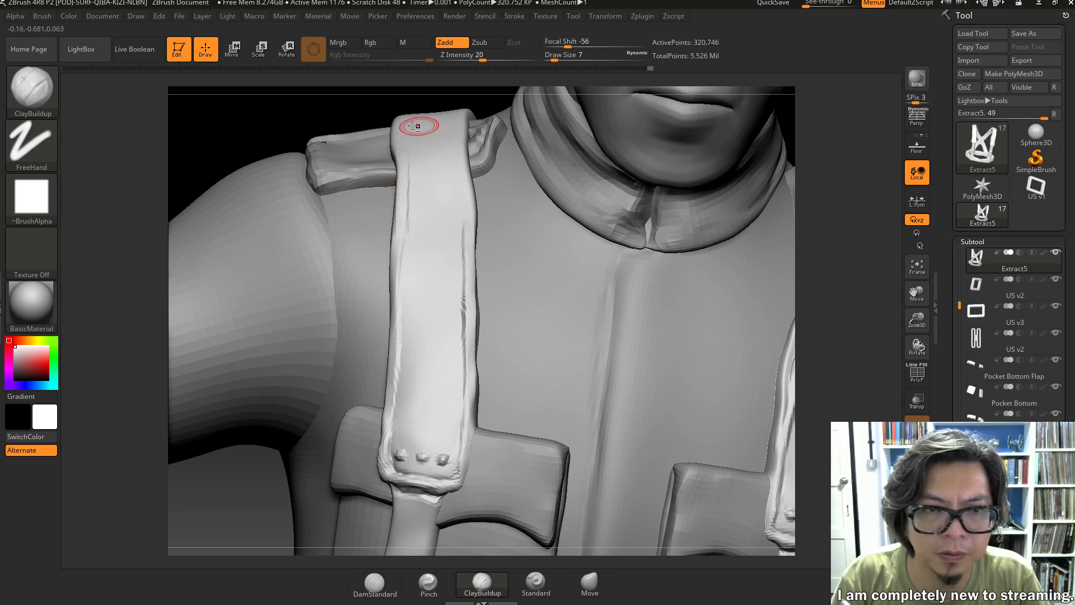
Step: Continue the raised rims to the top of the shoulder and smooth the rough part of the inner edge
mouse_move(350, 110)
alt+mouse_down()
mouse_move(364, 202)
mouse_move(406, 212)
alt+mouse_up()
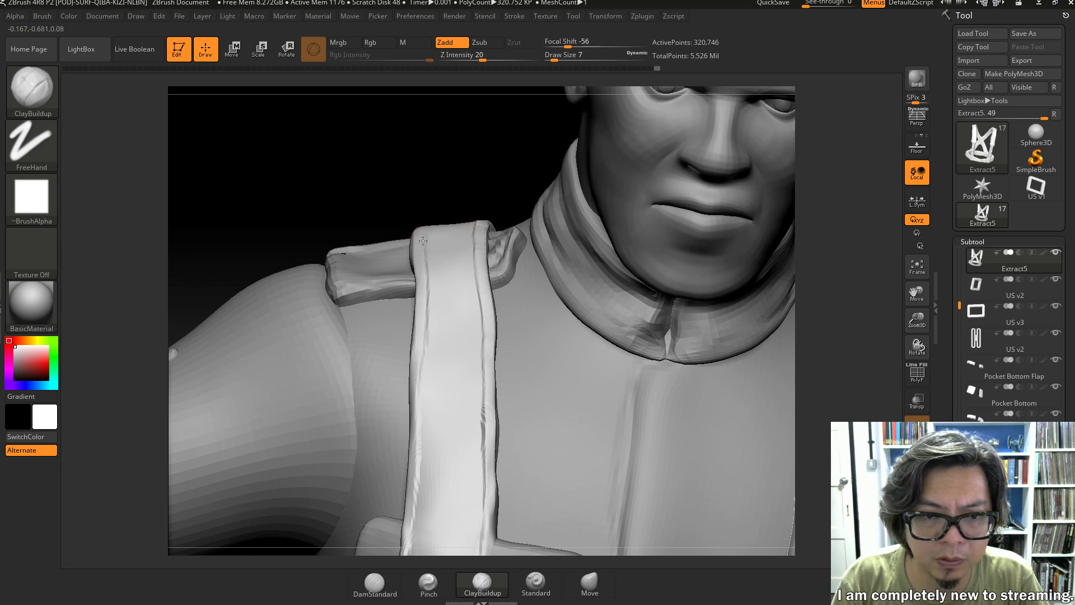
mouse_move(491, 196)
mouse_down()
mouse_move(492, 176)
mouse_move(498, 205)
mouse_move(470, 139)
mouse_up()
shift+drag(451, 342, 447, 378)
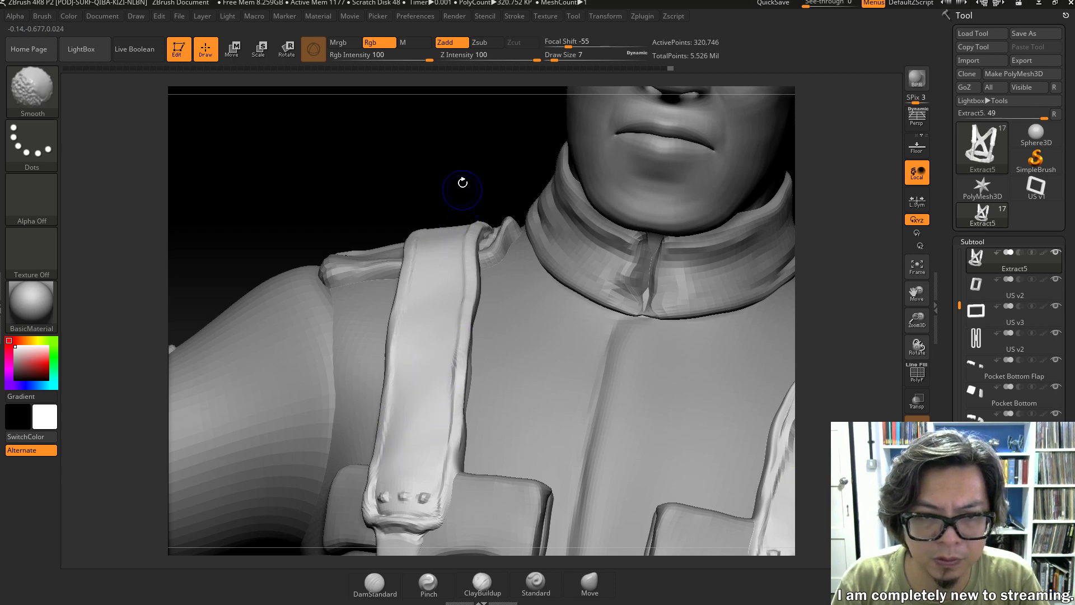
Step: Carry the raised rims over the shoulder onto the back of the strap with ClayBuildup and smooth them
drag(480, 160, 450, 204)
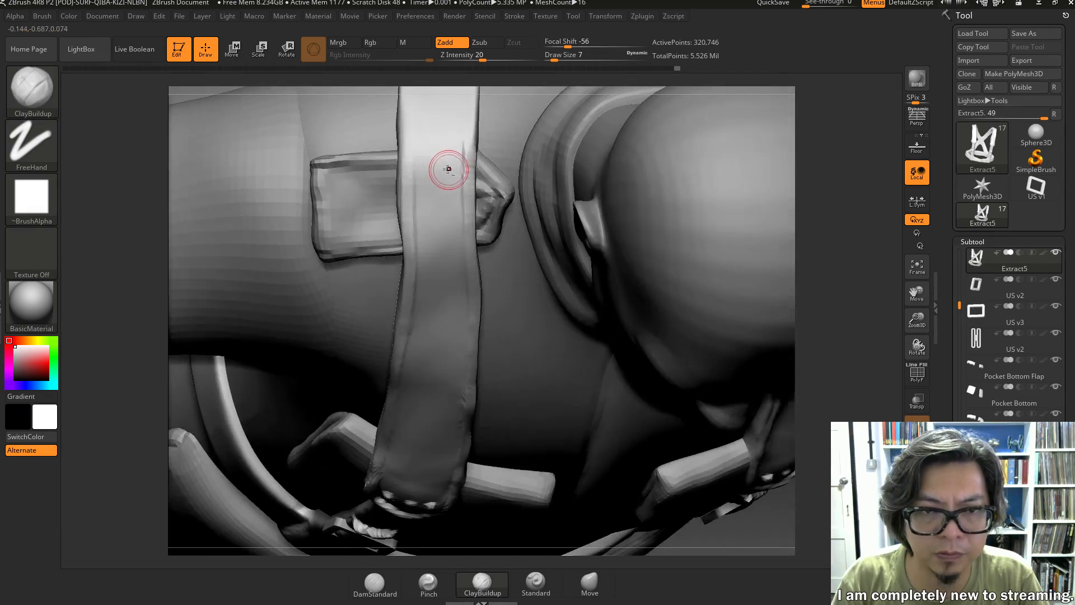
alt+click(786, 149)
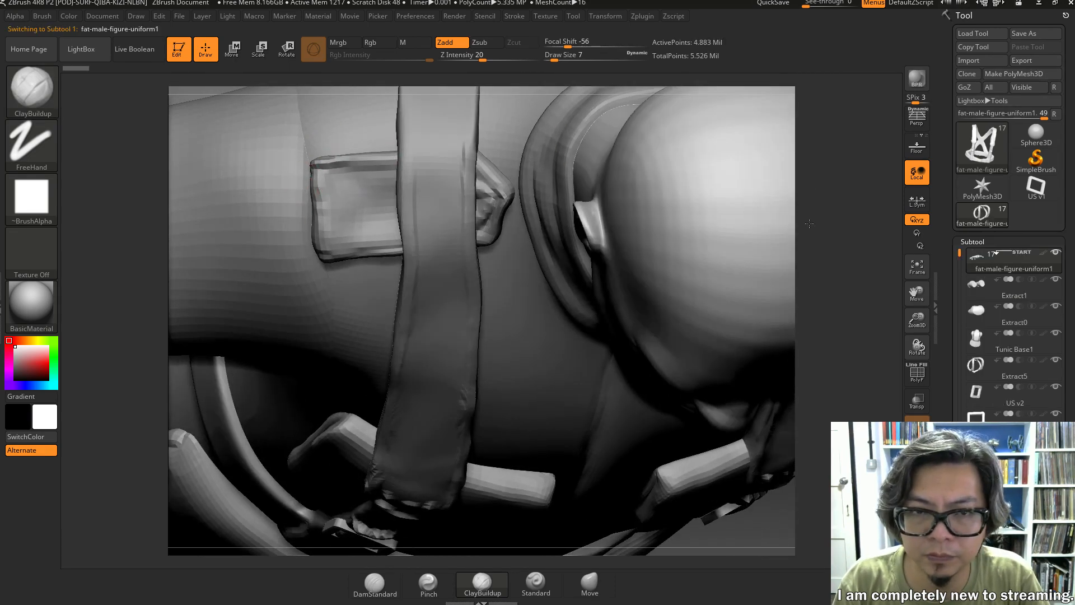
drag(809, 224, 812, 184)
alt+click(413, 276)
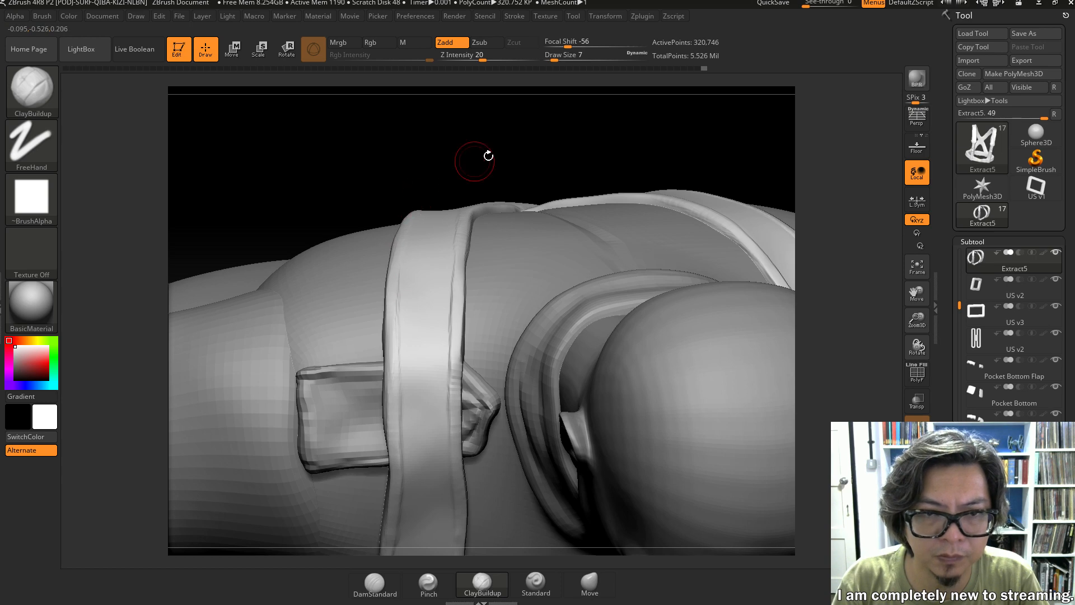
mouse_move(488, 155)
mouse_down()
mouse_move(413, 372)
mouse_move(451, 247)
mouse_up()
key(shift)
shift+drag(450, 292, 463, 190)
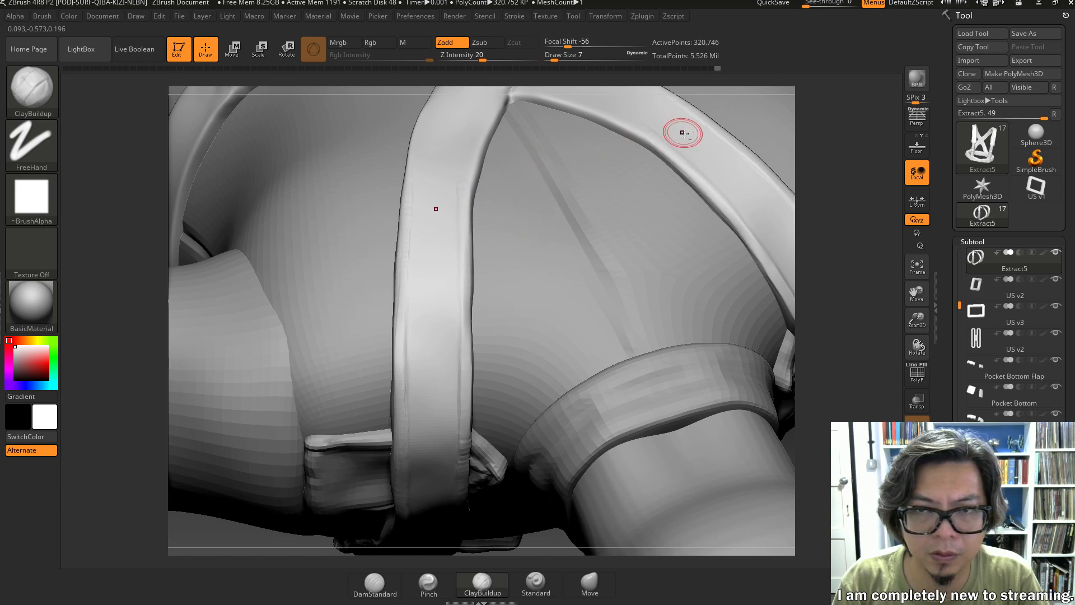
Step: Raise thin rims along both edges of the back strap below the crossing with ClayBuildup at draw size 7 and smooth them
drag(823, 101, 750, 149)
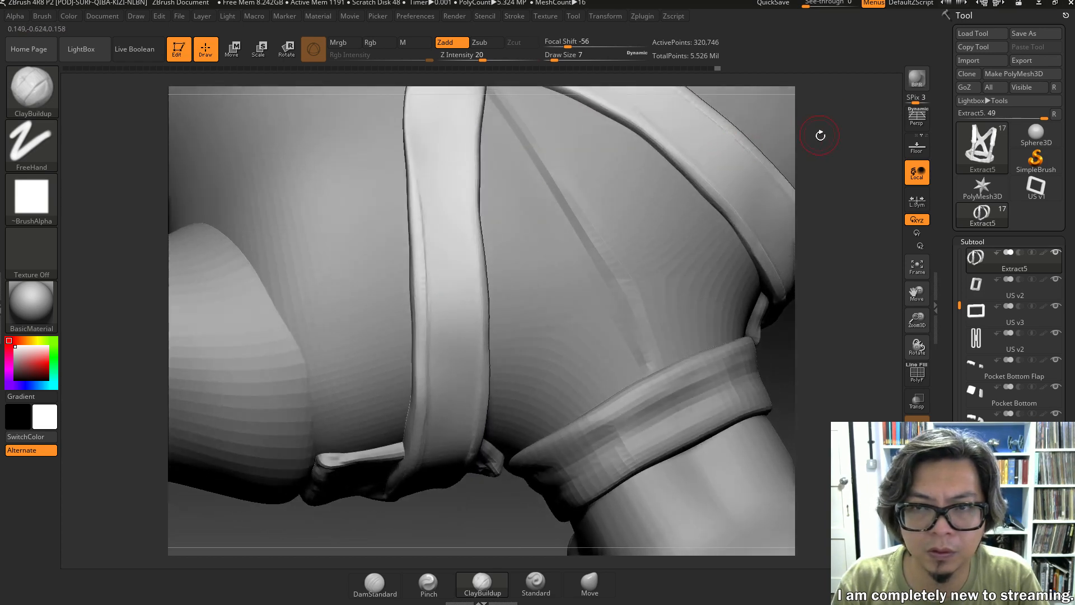
alt+drag(821, 135, 807, 291)
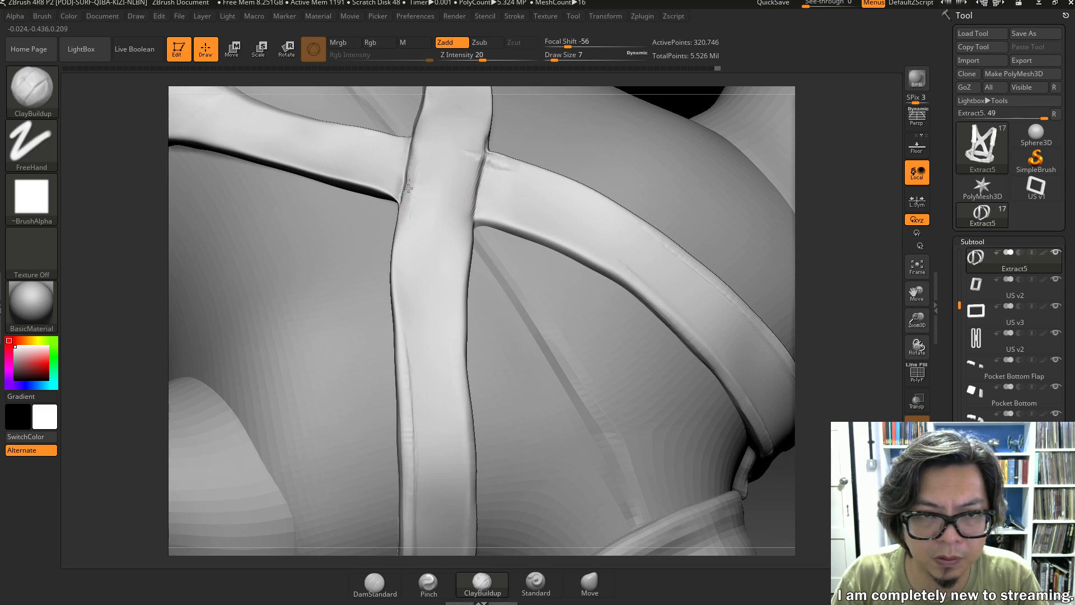
shift+drag(408, 217, 397, 255)
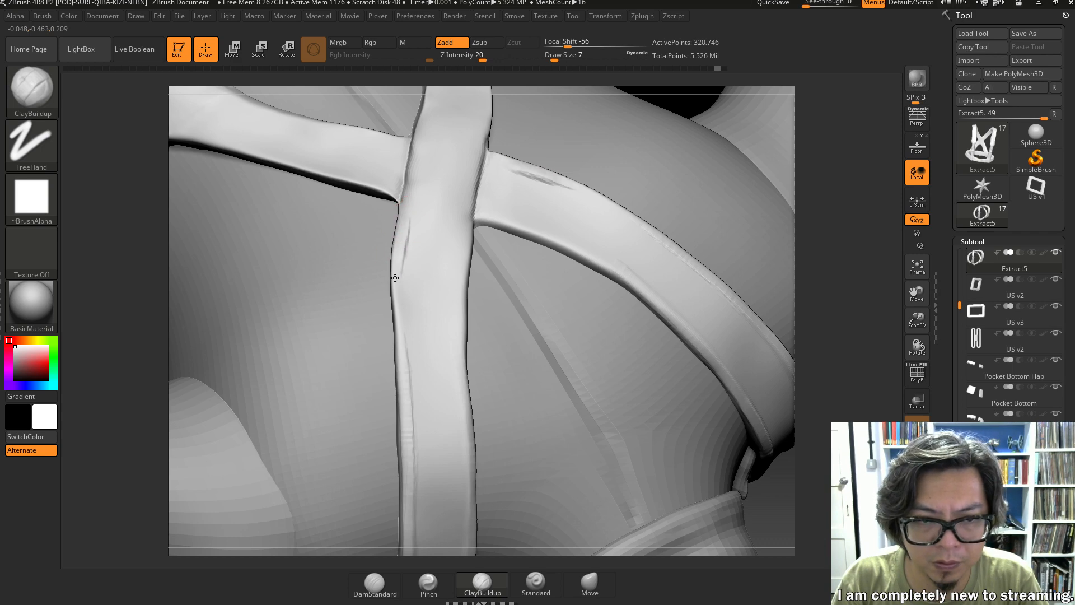
drag(395, 317, 401, 339)
drag(396, 272, 398, 307)
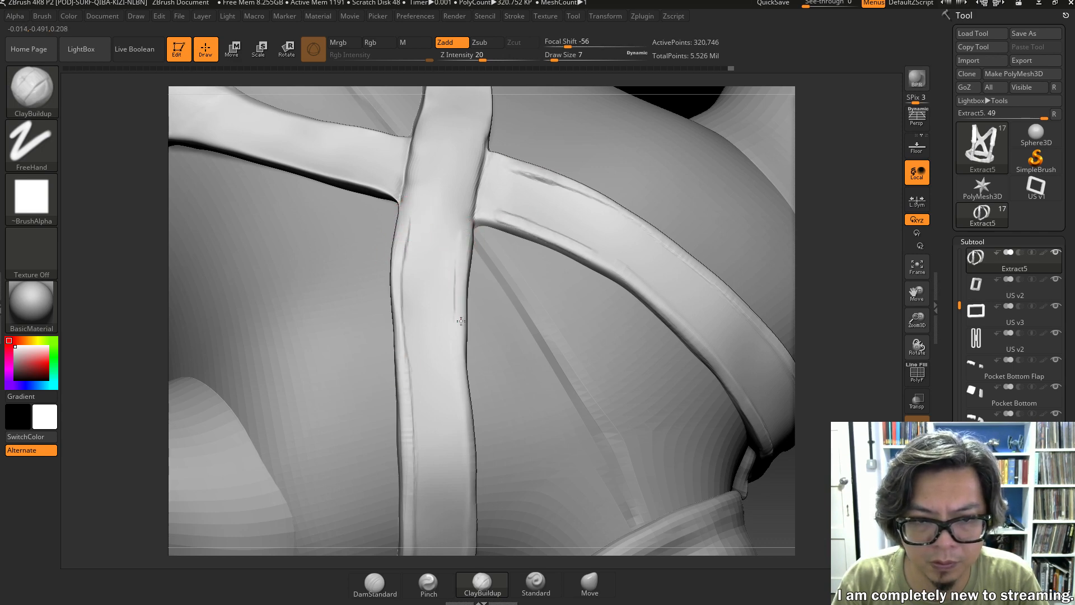
key(shift)
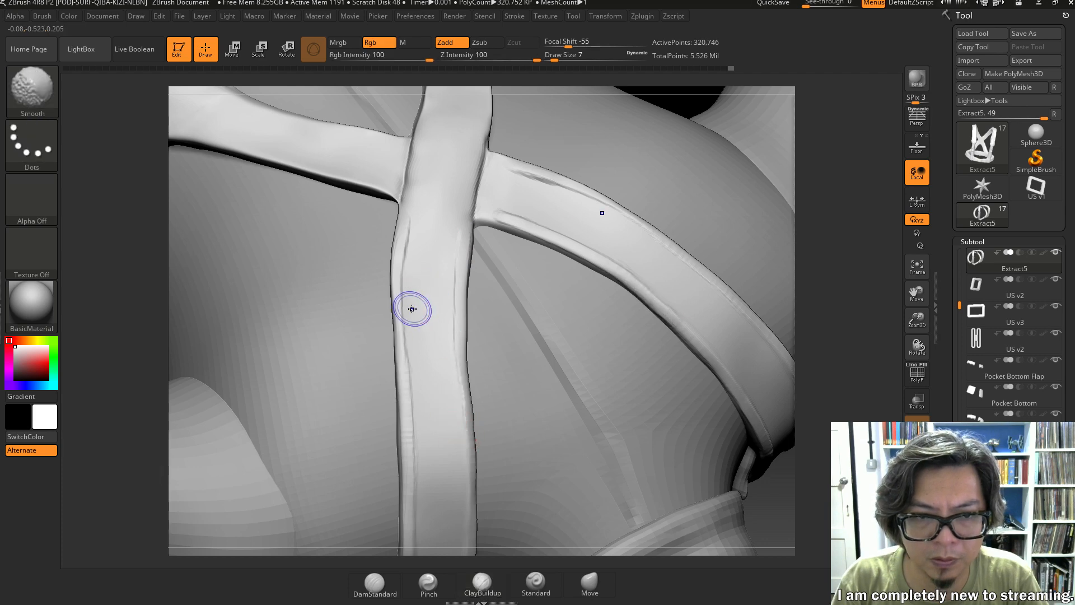
mouse_move(412, 258)
shift+mouse_down()
mouse_move(414, 245)
mouse_move(413, 383)
shift+mouse_up()
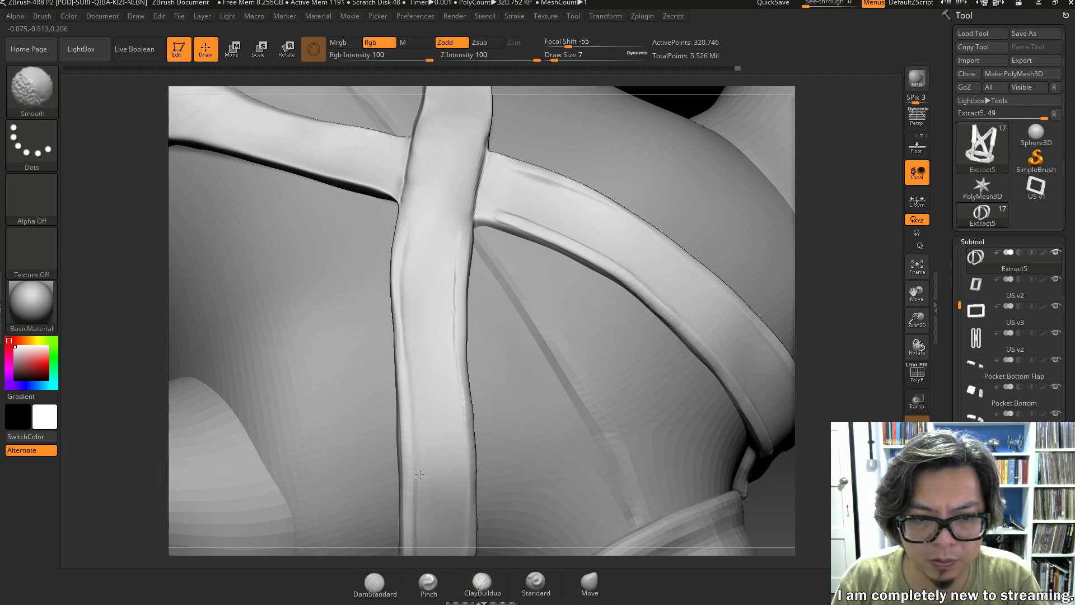
shift+drag(454, 339, 454, 289)
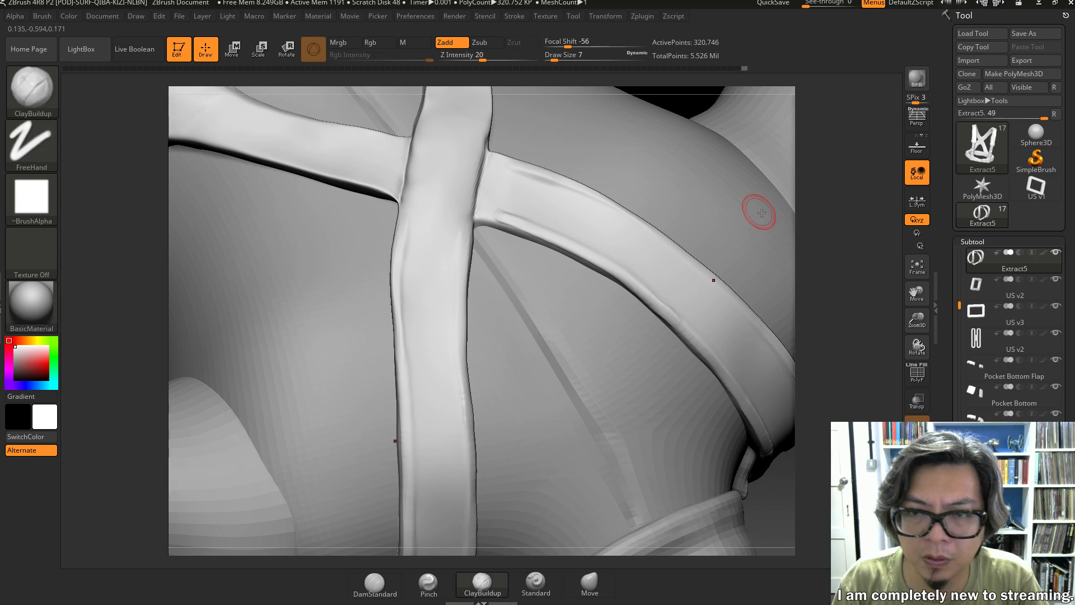
Step: Smooth the rims of the curved strap branching off the back crossing and refine its lower edge with ClayBuildup
mouse_move(828, 208)
mouse_down()
mouse_move(823, 192)
mouse_move(571, 192)
mouse_up()
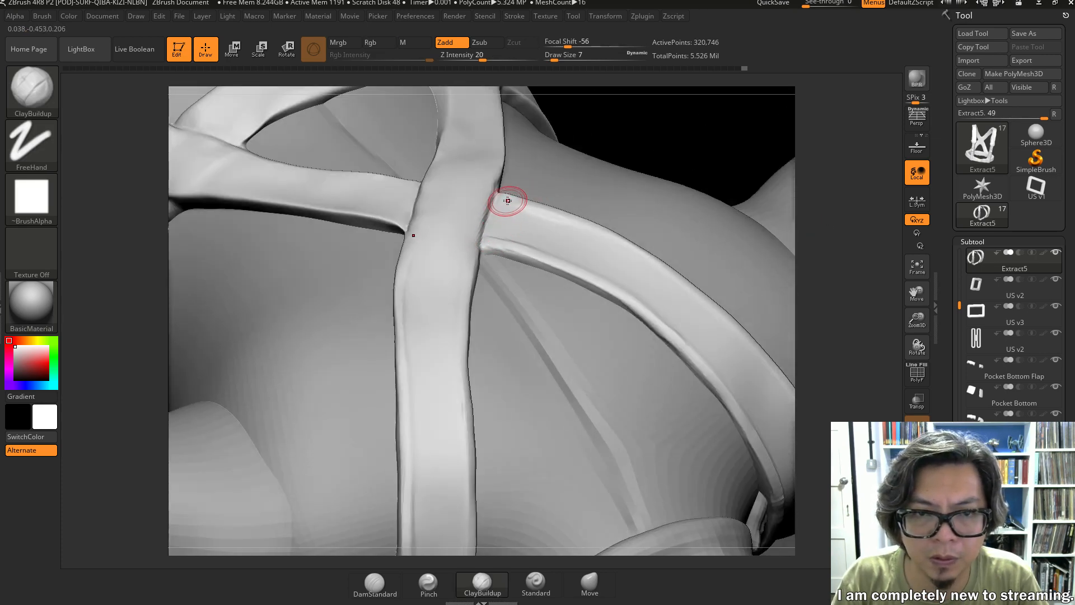
key(shift)
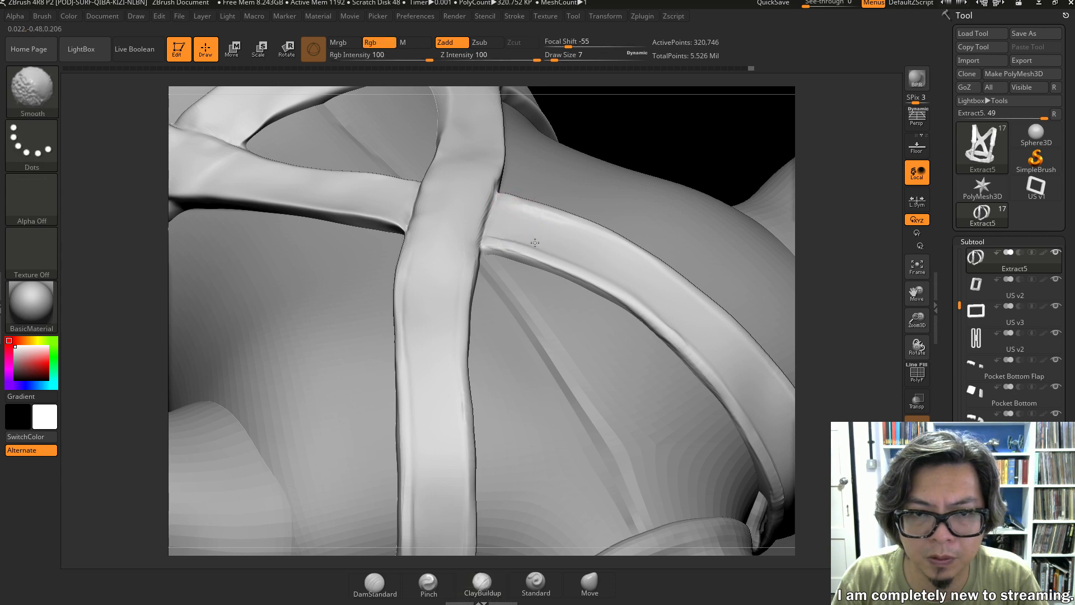
shift+drag(536, 247, 585, 269)
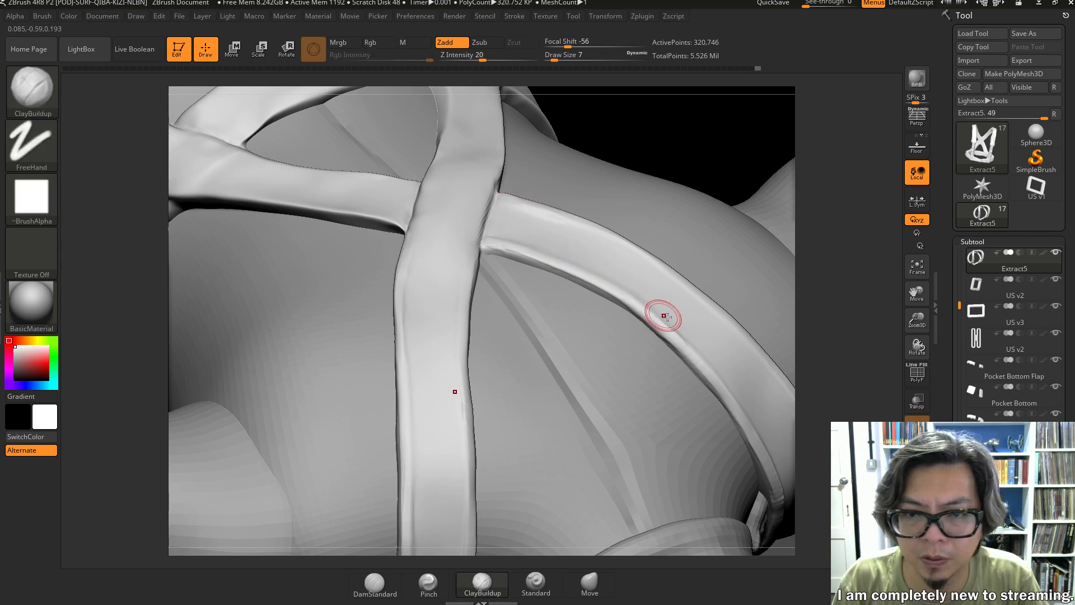
key(shift)
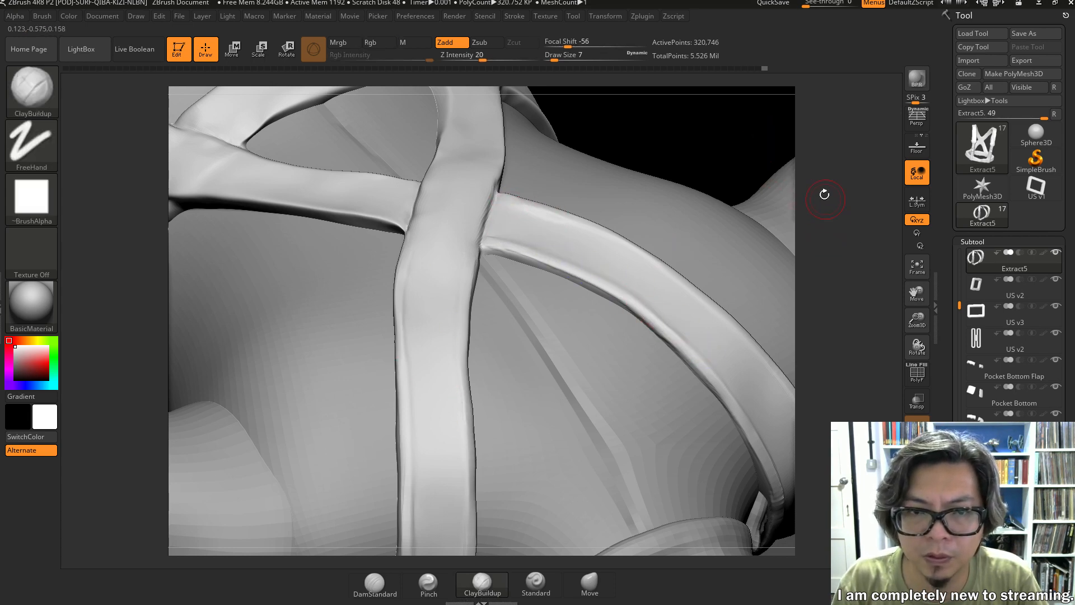
Step: Raise rims on the back straps around the triangular opening with ClayBuildup and smooth those on the slanted strap
drag(827, 196, 599, 177)
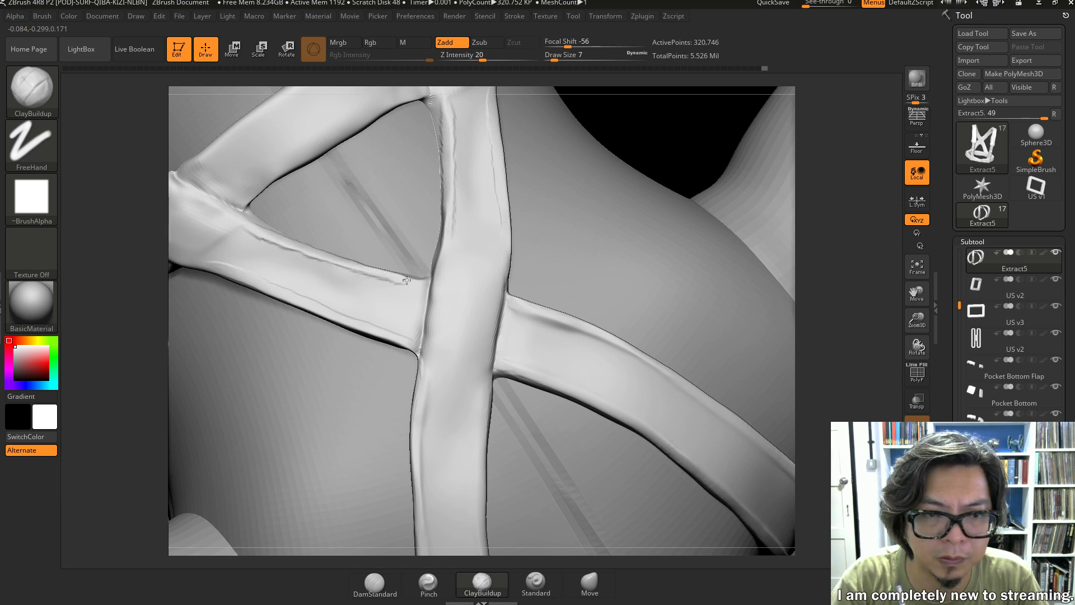
key(shift)
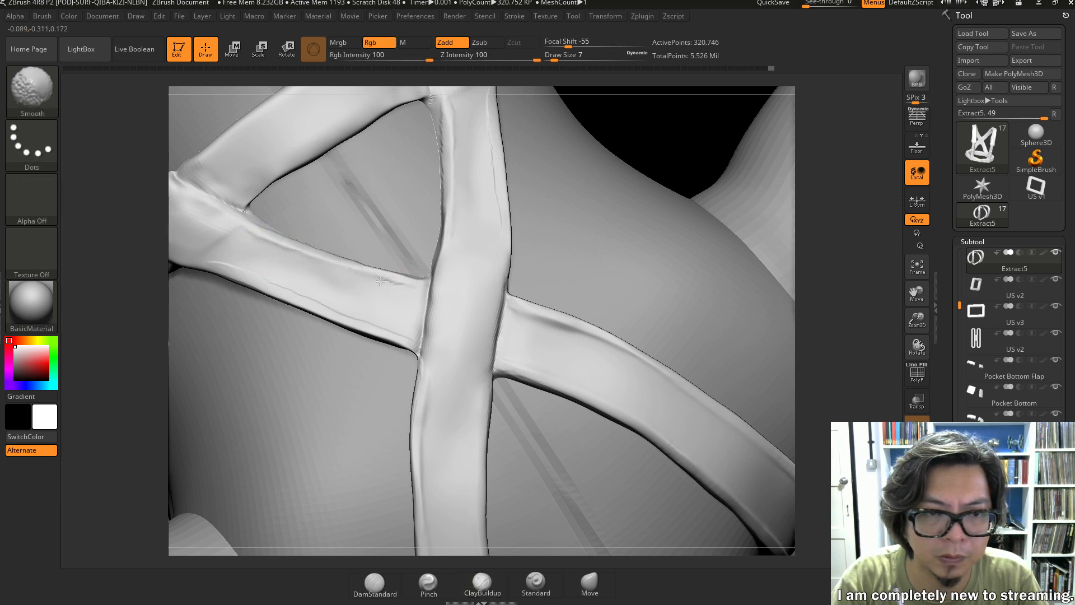
shift+drag(381, 281, 392, 285)
shift+drag(398, 336, 404, 339)
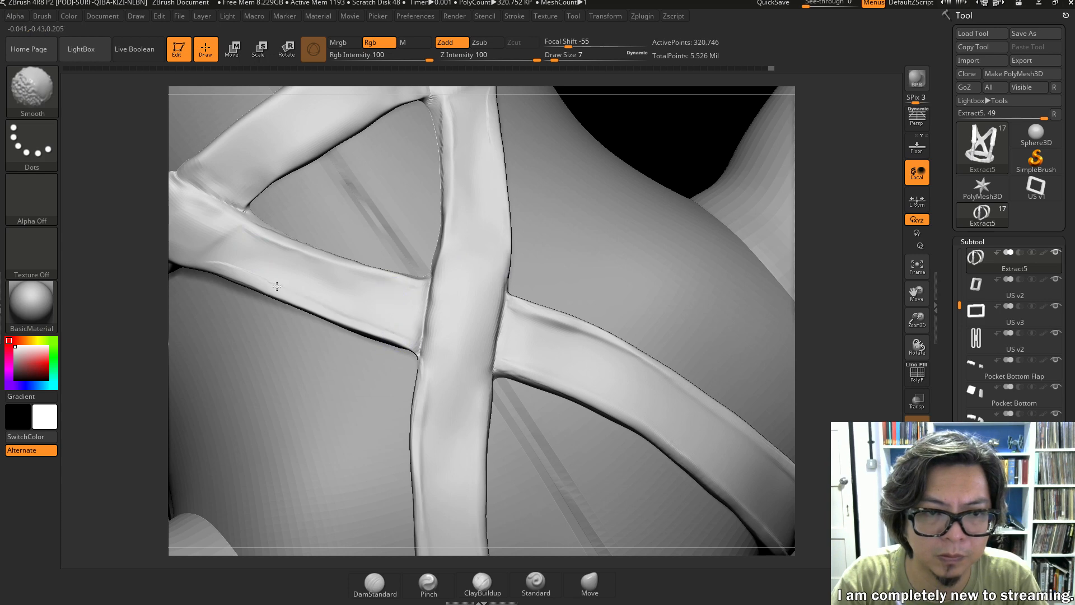
Step: Start saving the model as a ZTool file and browse to the Machination Studio folder in OneDrive
mouse_move(711, 140)
mouse_down()
mouse_move(681, 105)
mouse_move(670, 160)
mouse_up()
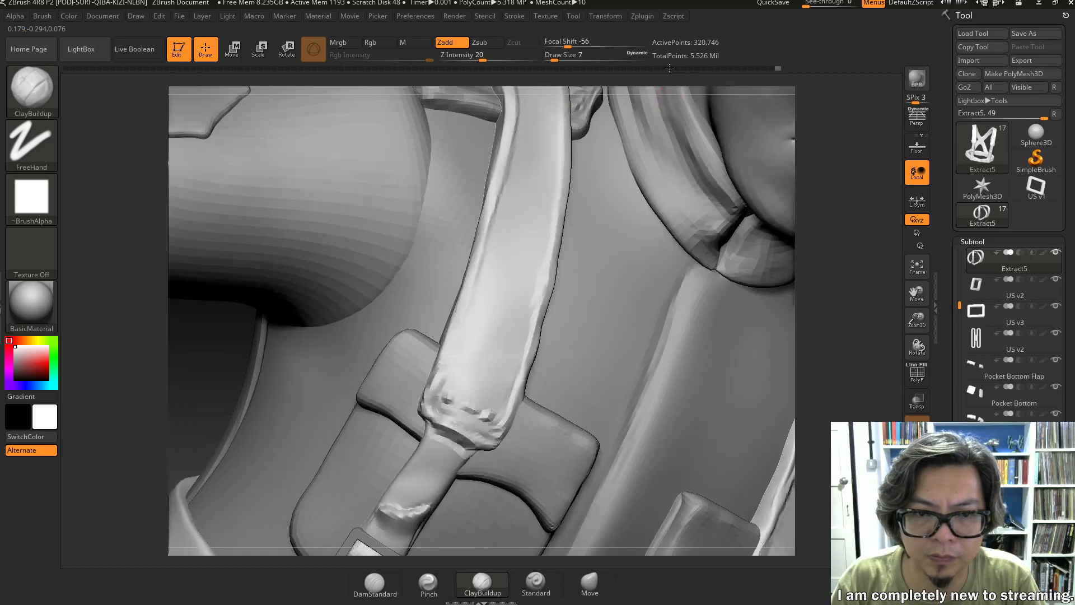
drag(828, 259, 729, 236)
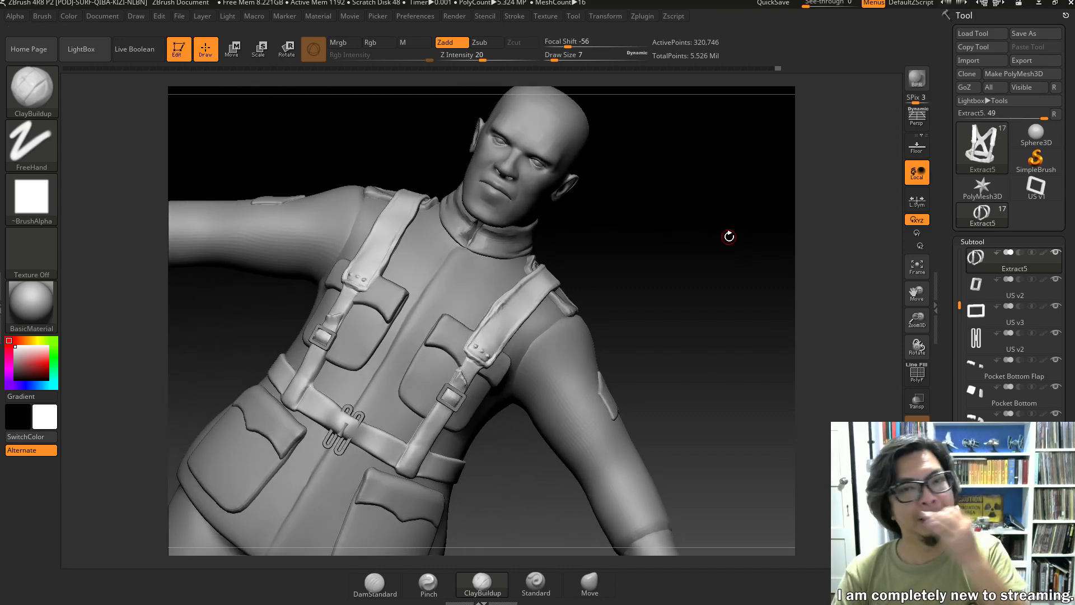
click(1020, 35)
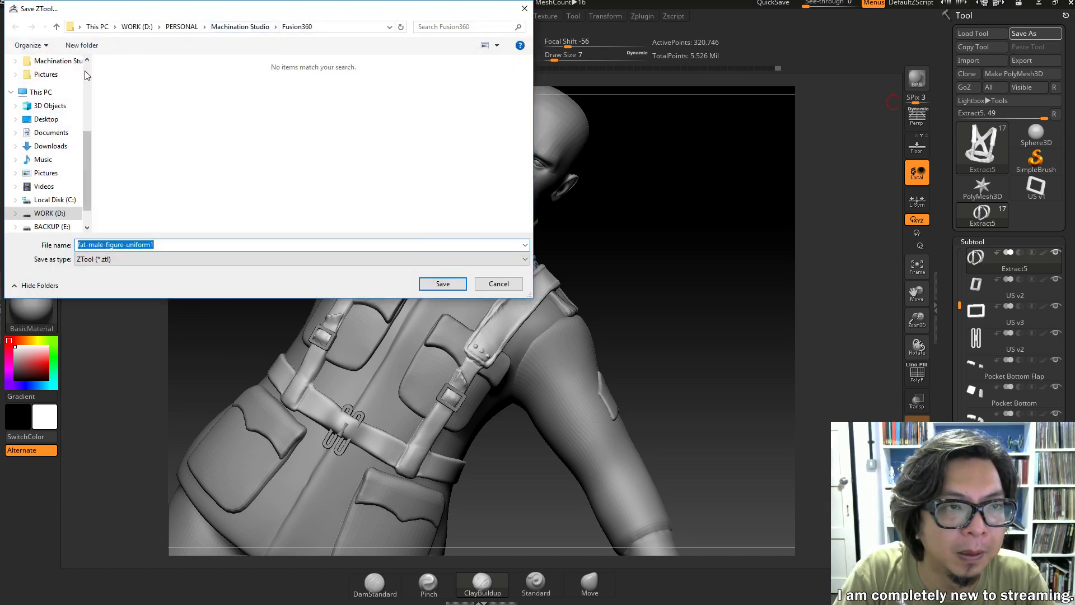
scroll(85, 71, up, 5)
click(62, 210)
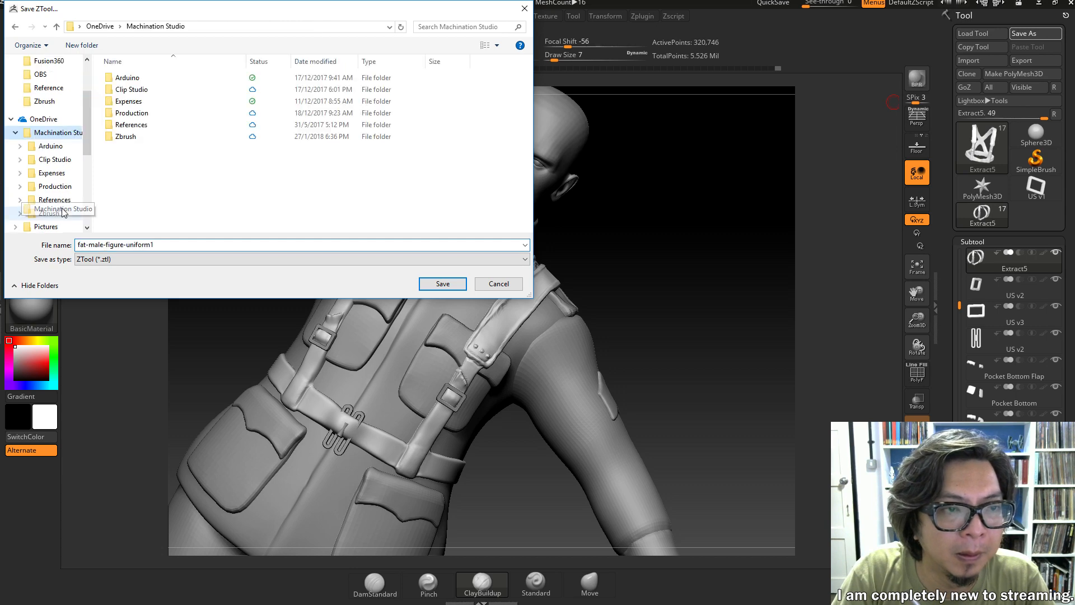
Step: Save the tool as fat-male-figure-uniform1 in the Zbrush folder, replacing the existing file
double_click(125, 136)
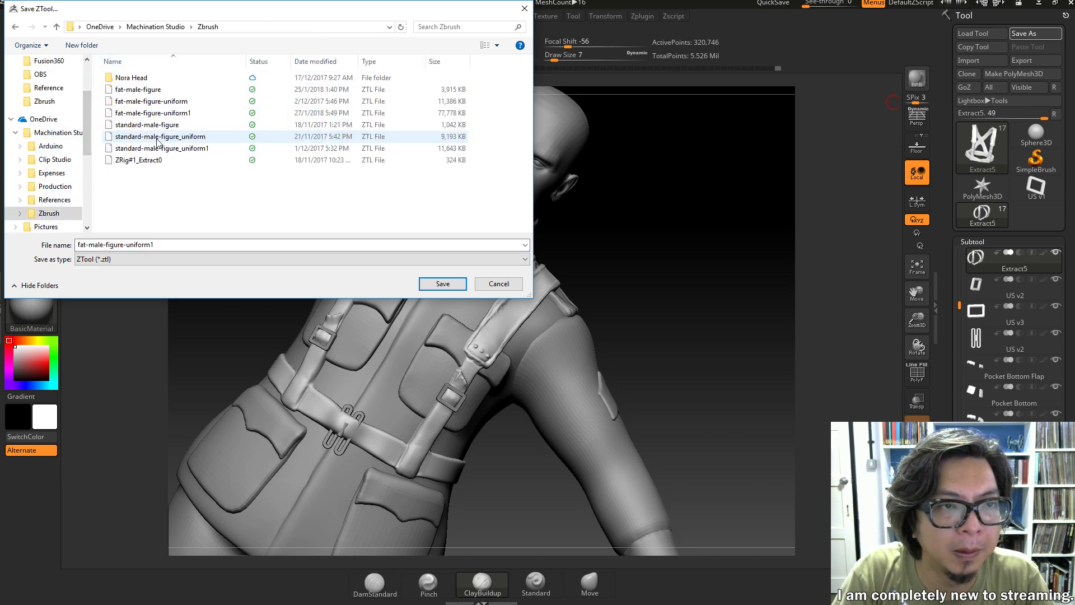
click(441, 287)
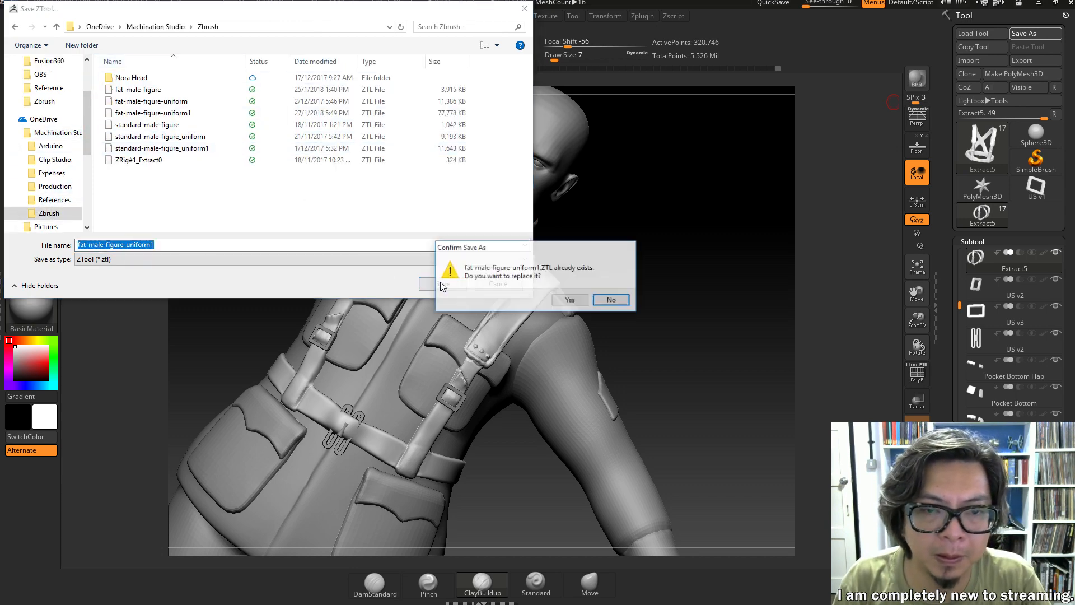
click(569, 300)
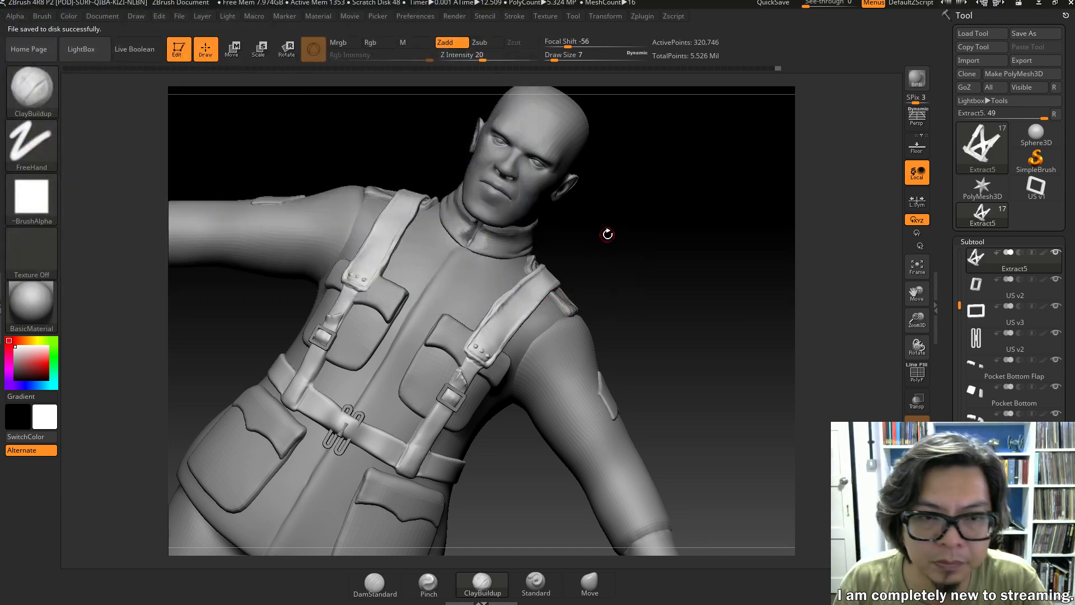
Step: Smooth the uneven raised edges of the shoulder strap across the chest with a small Smooth brush
mouse_move(611, 242)
mouse_down()
mouse_move(583, 235)
mouse_move(619, 240)
mouse_move(654, 357)
mouse_move(758, 320)
mouse_move(619, 318)
mouse_move(623, 344)
mouse_move(654, 338)
mouse_move(704, 365)
mouse_up()
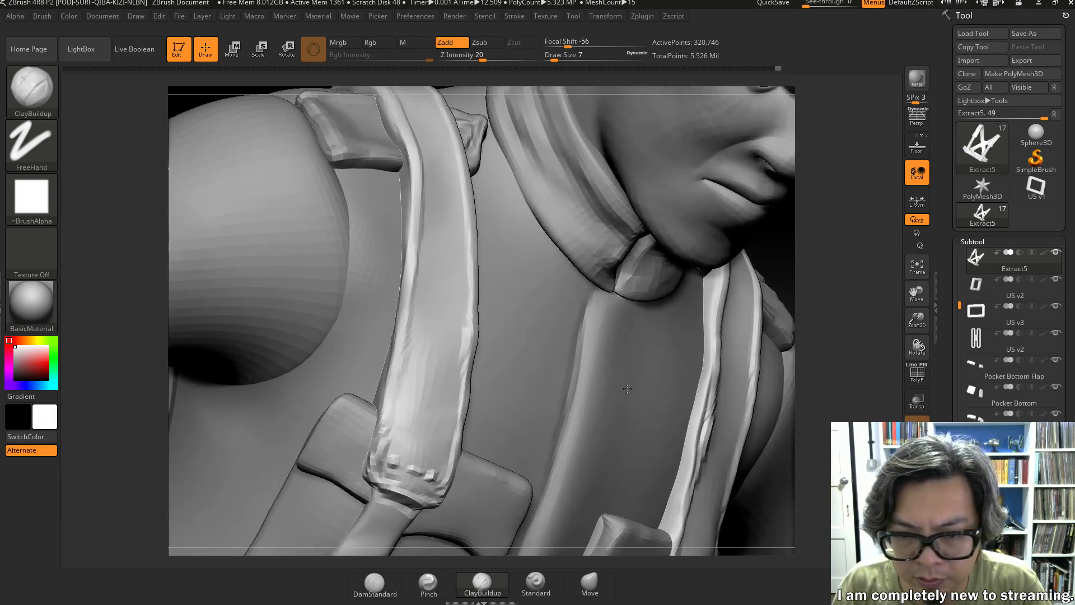
key(s)
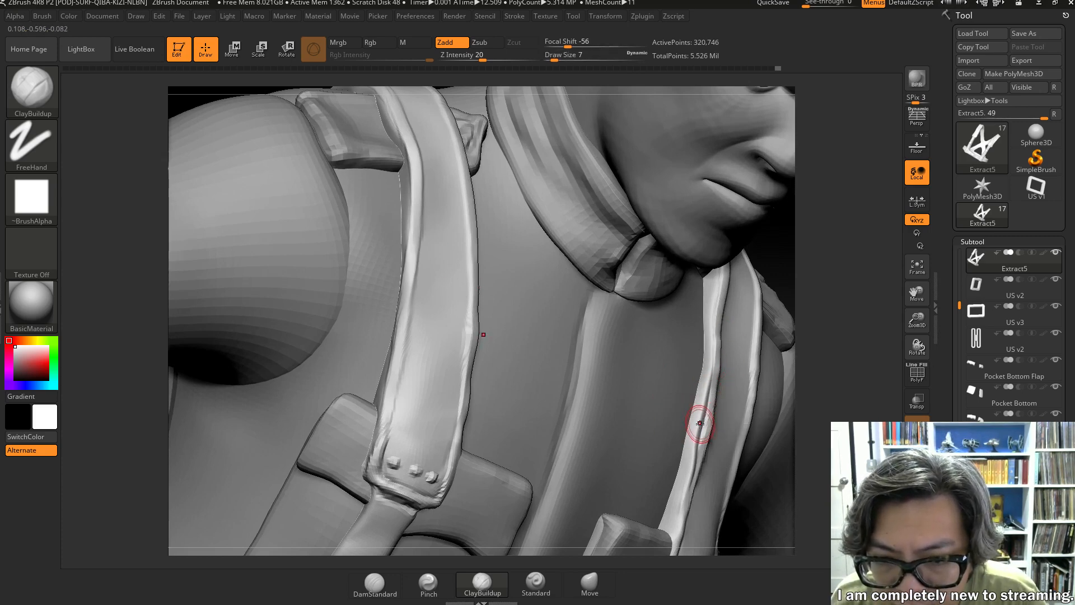
key(s)
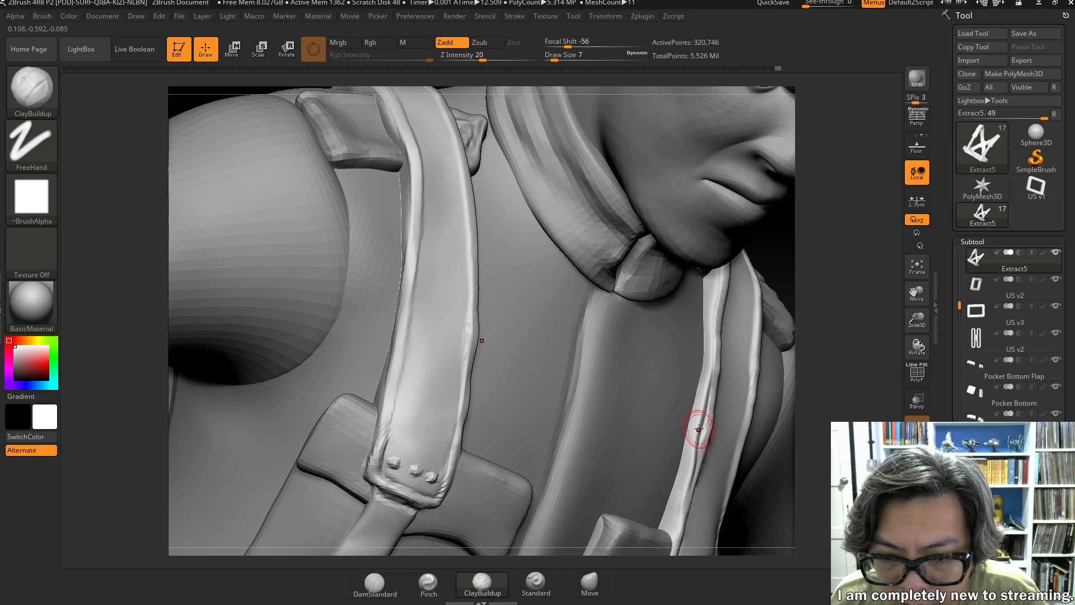
key(shift)
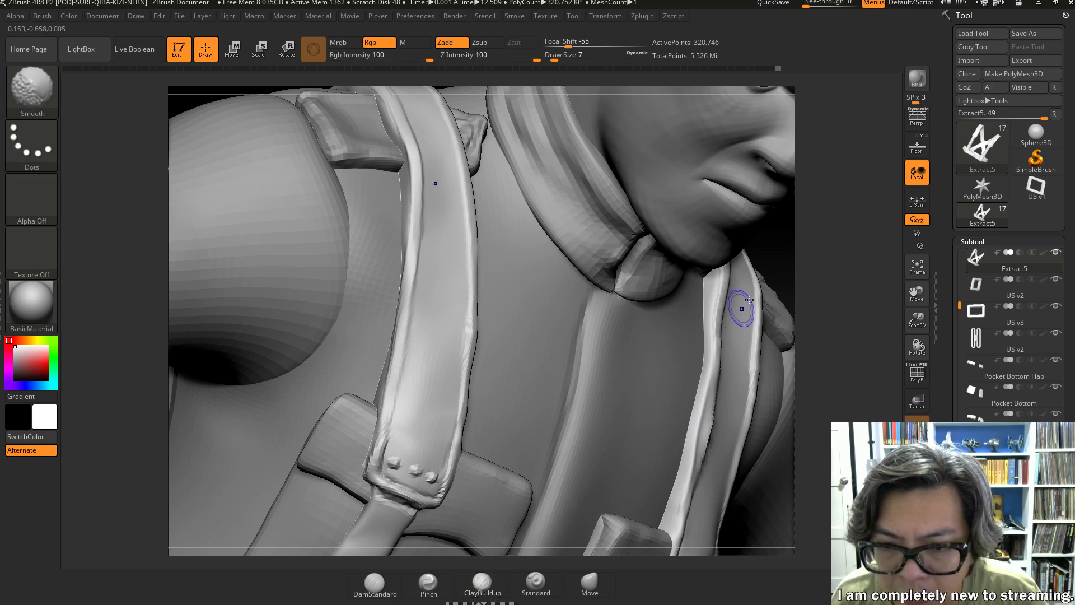
mouse_move(821, 299)
mouse_down()
mouse_move(793, 286)
mouse_move(795, 296)
mouse_up()
shift+drag(705, 471, 720, 425)
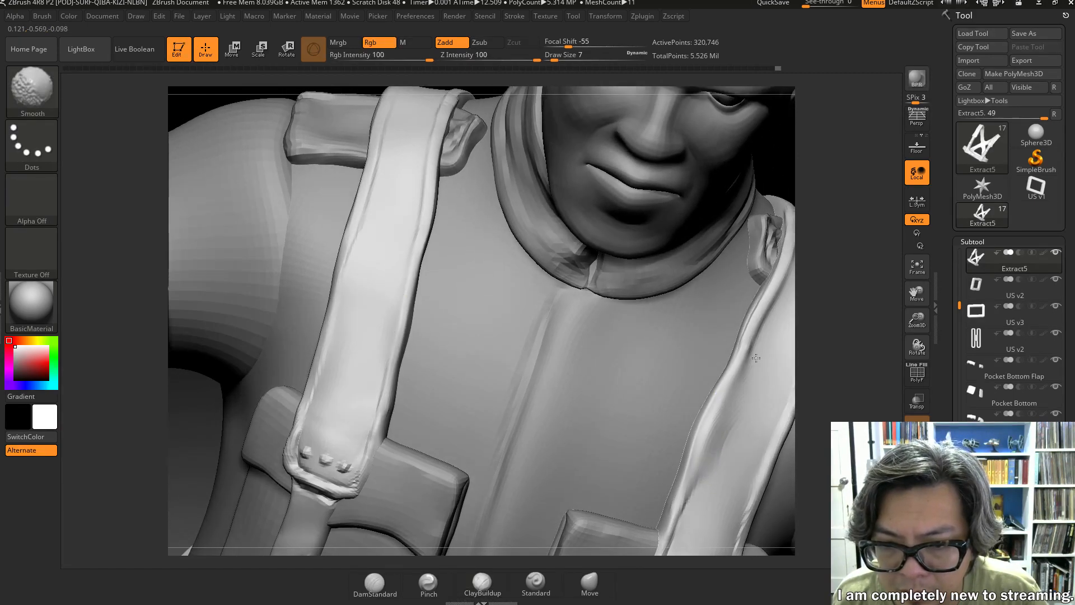
Step: Even out the strap's inner edge up to the shoulder tab and smooth the strap's face beside it
shift+drag(756, 358, 766, 336)
key(shift)
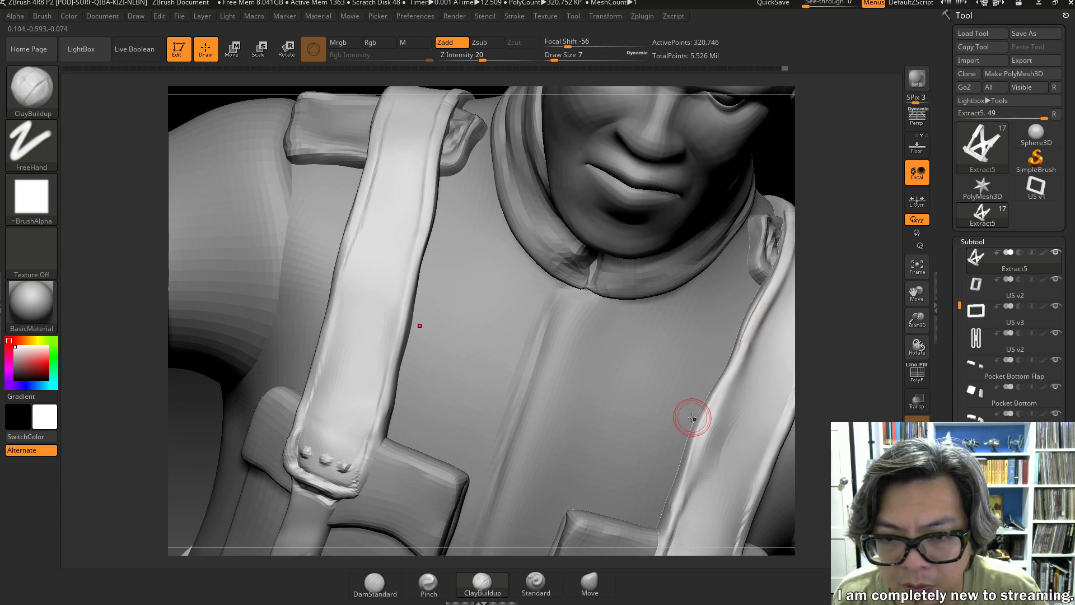
key(shift)
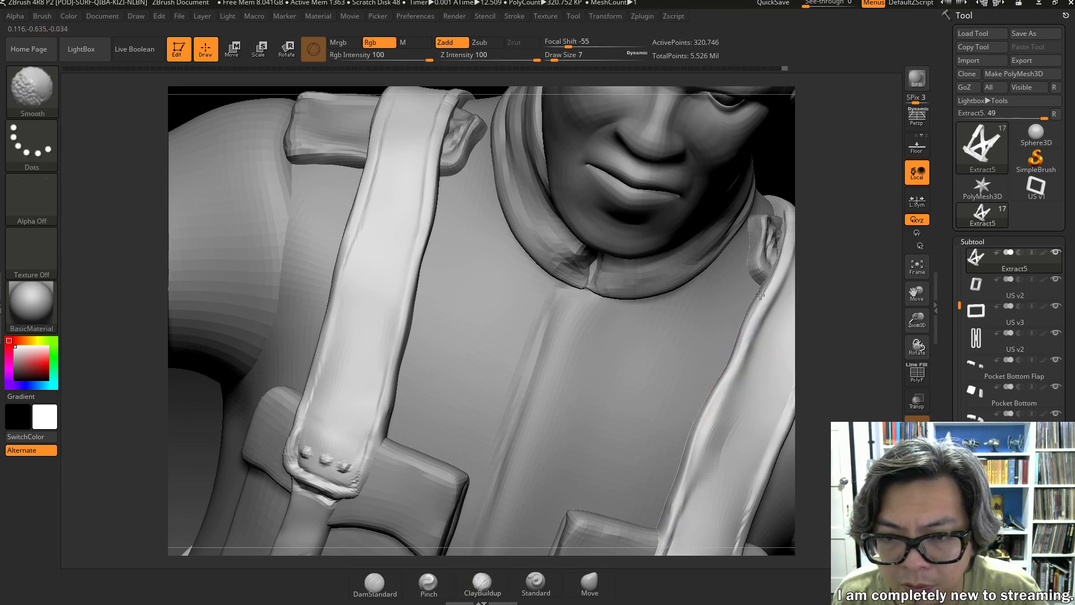
shift+drag(761, 295, 779, 259)
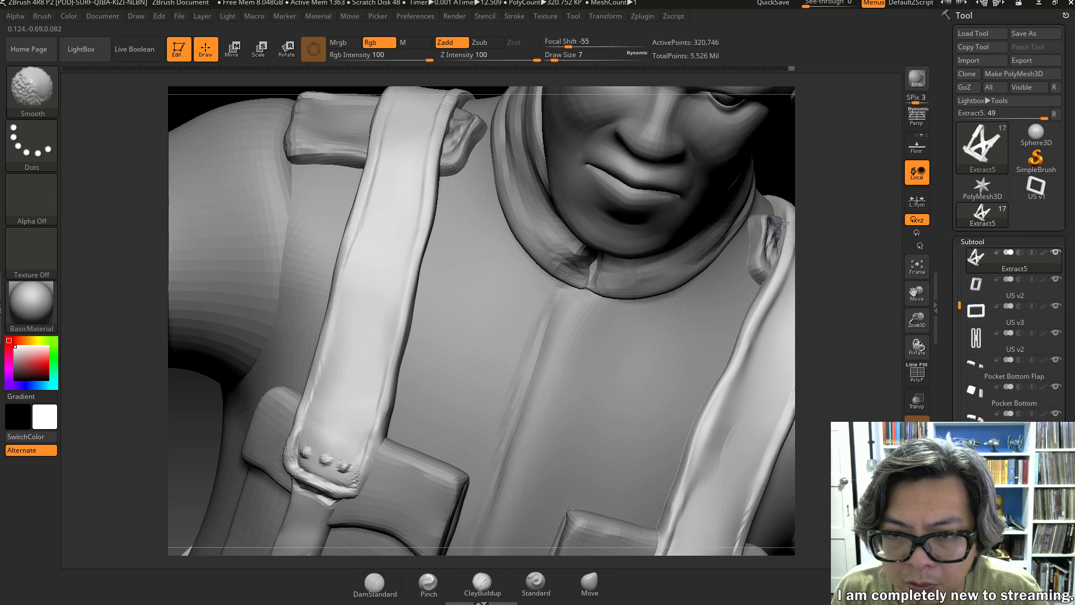
shift+drag(730, 330, 720, 336)
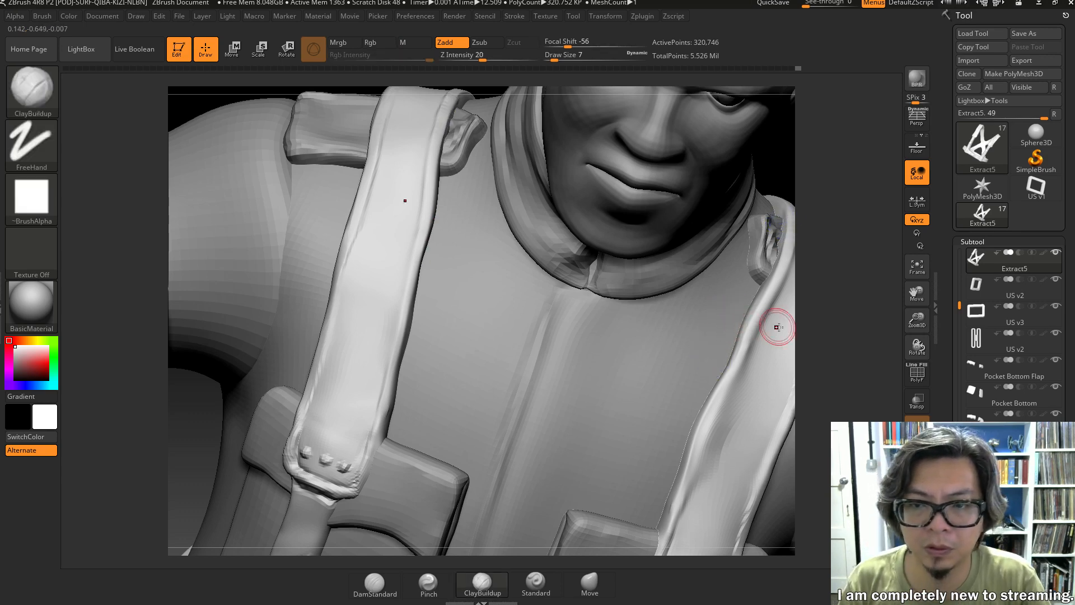
key(shift)
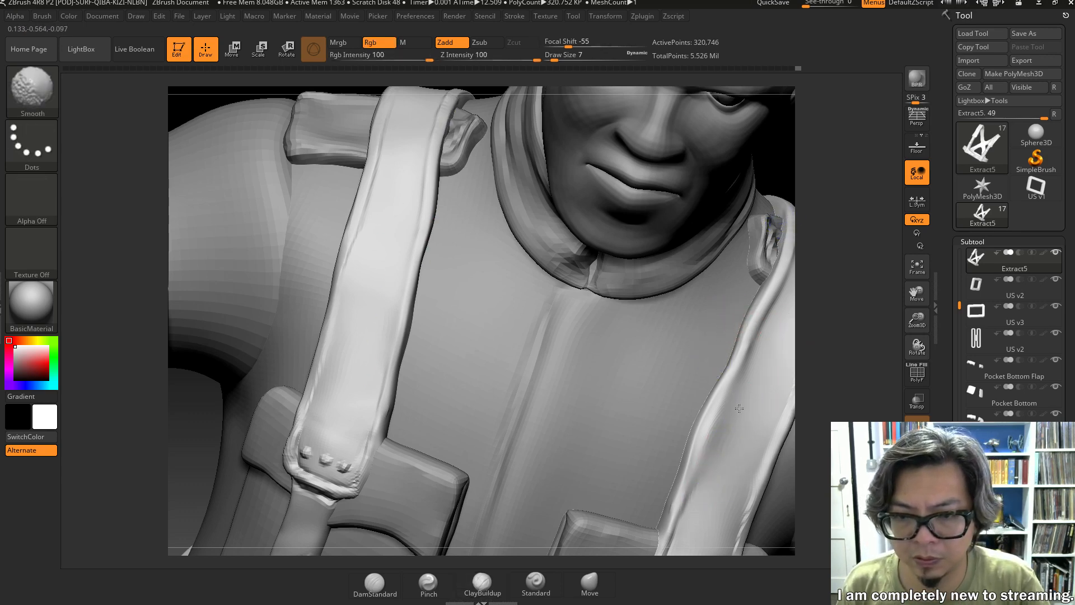
shift+drag(751, 380, 745, 349)
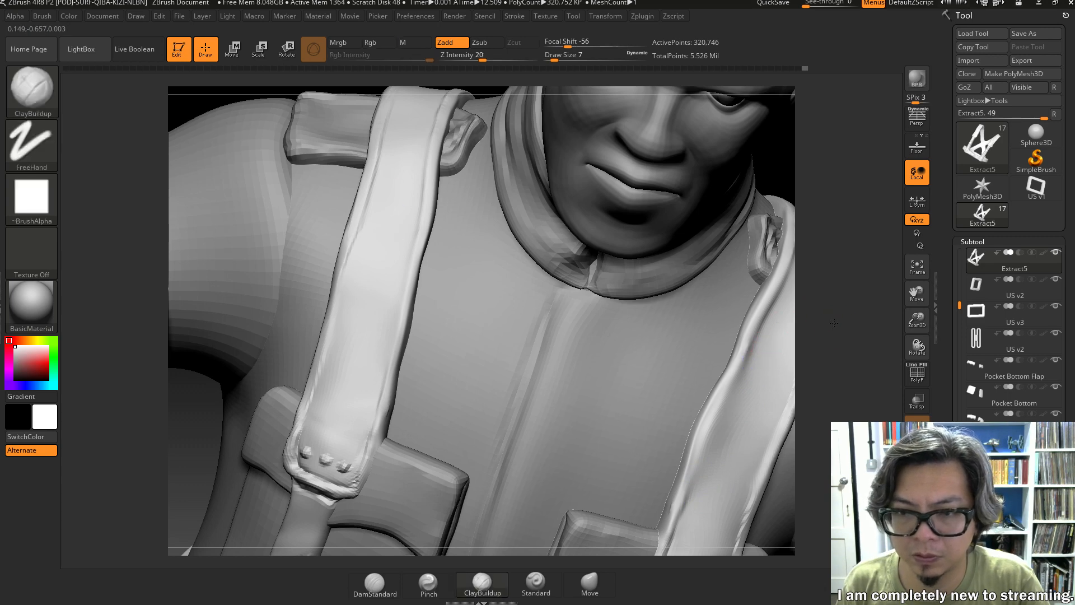
Step: Examine the shoulder straps and harness on the whole figure from the side and from the front
alt+drag(834, 322, 672, 294)
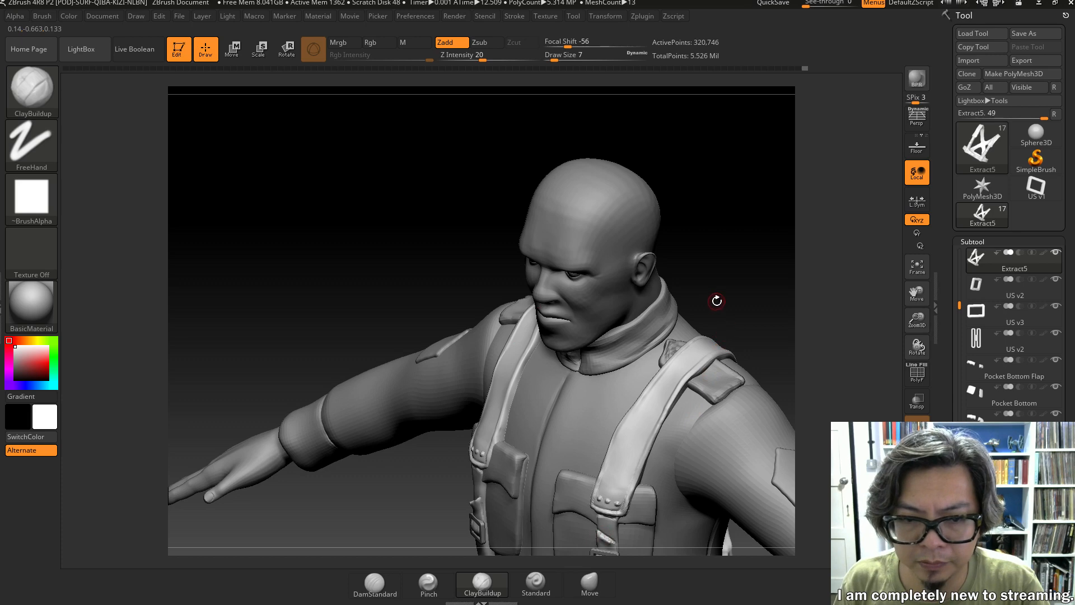
key(shift)
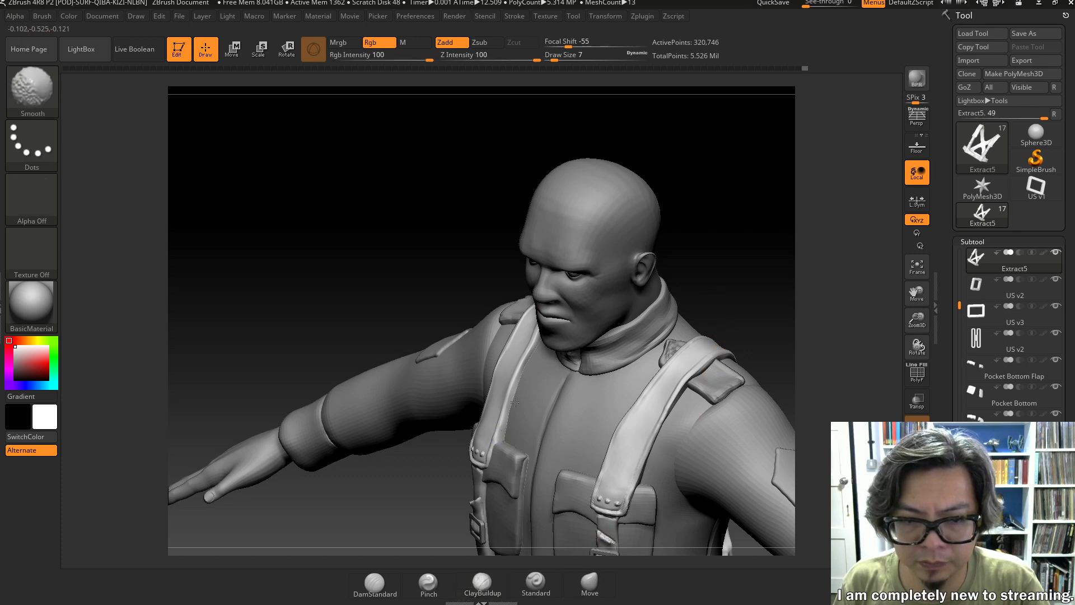
mouse_move(780, 312)
mouse_down()
mouse_move(678, 315)
mouse_move(745, 247)
mouse_move(686, 296)
mouse_up()
key(shift)
shift+drag(744, 482, 759, 497)
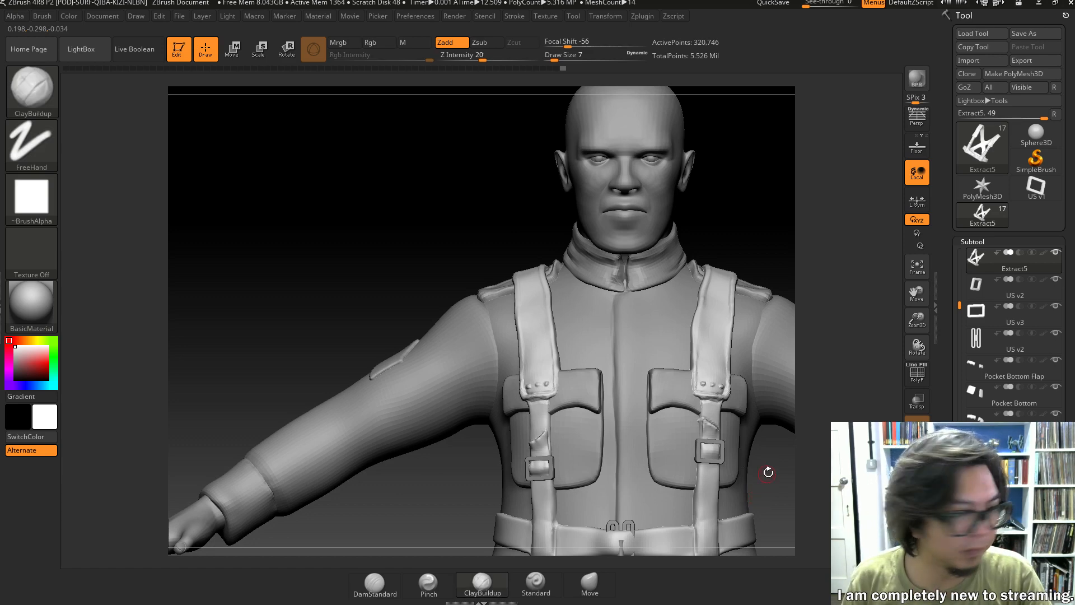
alt+drag(780, 473, 746, 367)
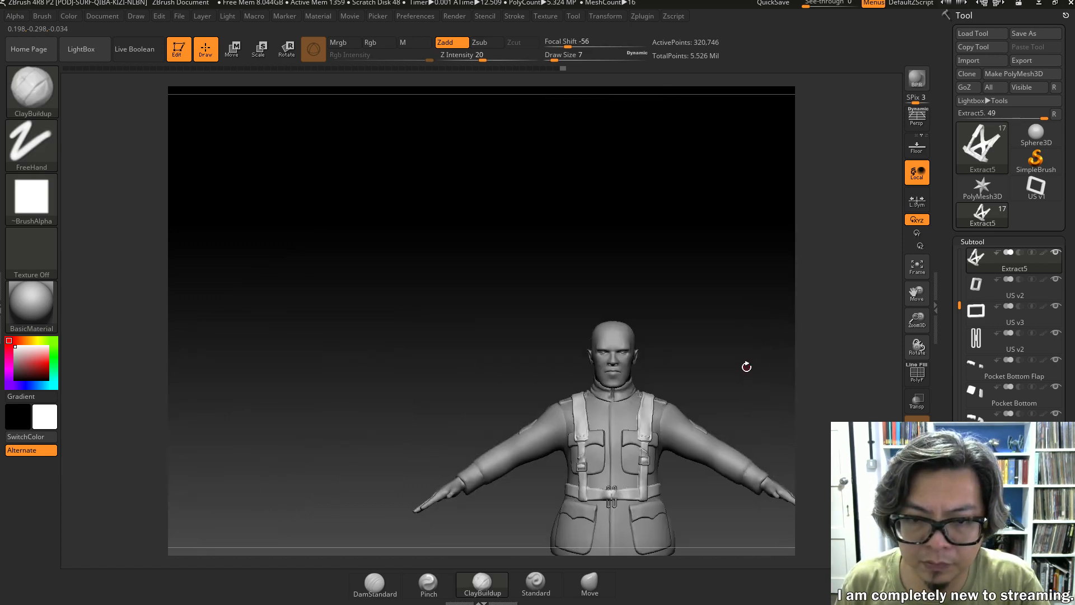
alt+drag(690, 479, 732, 368)
alt+drag(759, 416, 766, 482)
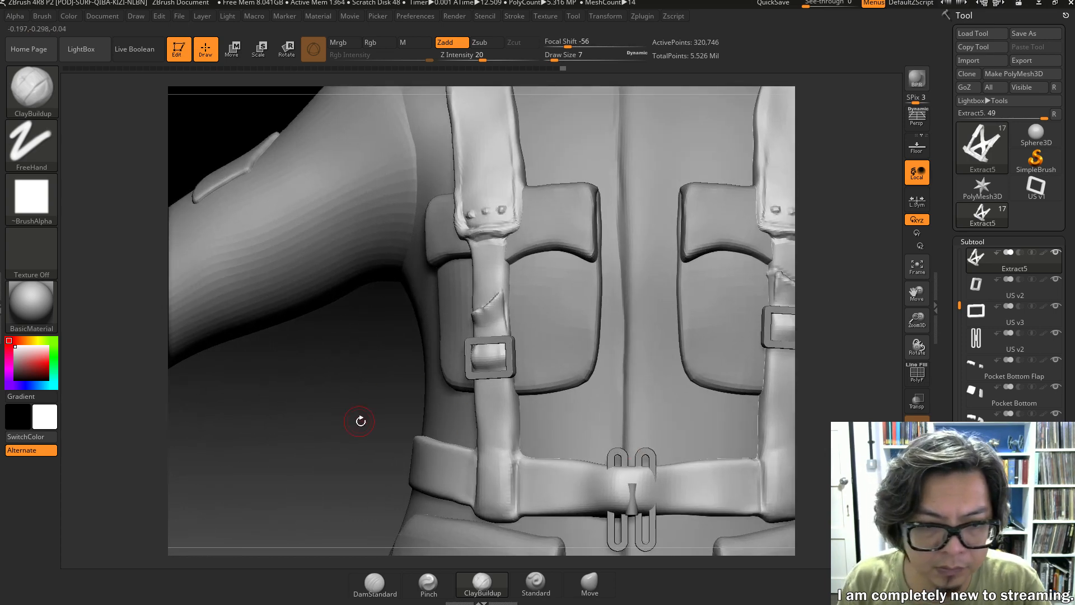
Step: Smooth away the hard overlap ridges where the vertical strap meets the waist belt
alt+drag(361, 421, 364, 340)
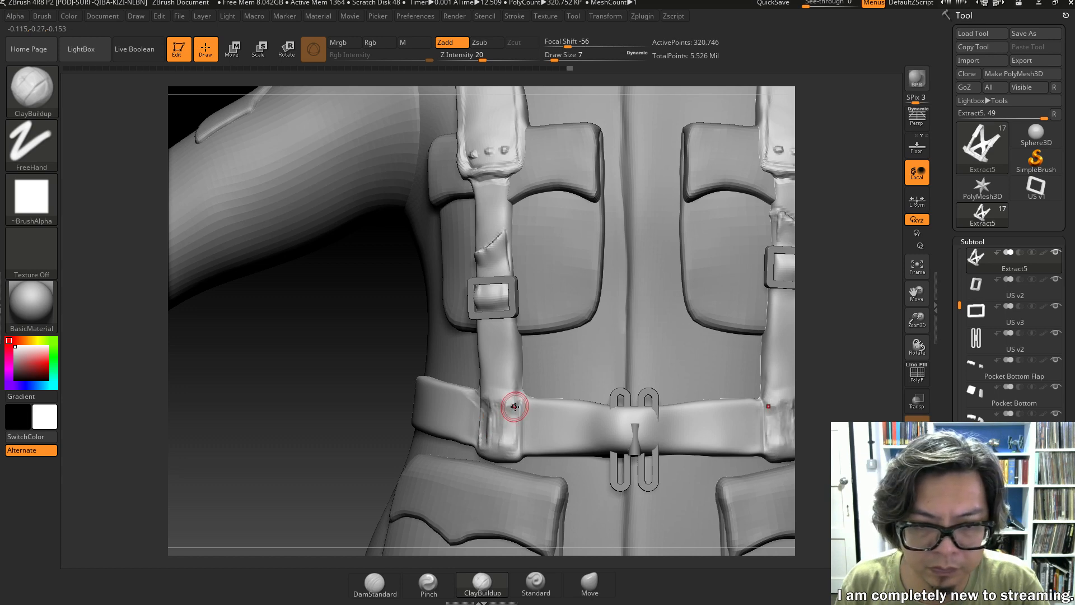
mouse_move(514, 406)
shift+mouse_down()
mouse_move(487, 429)
mouse_move(511, 450)
mouse_move(473, 426)
mouse_move(476, 410)
mouse_move(480, 437)
shift+mouse_up()
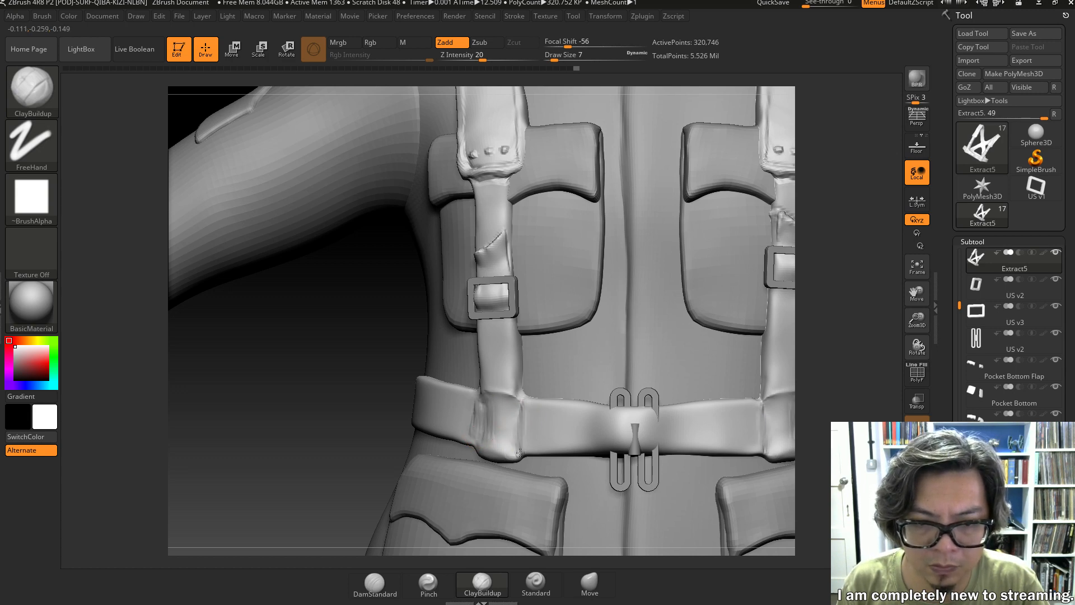
key(shift)
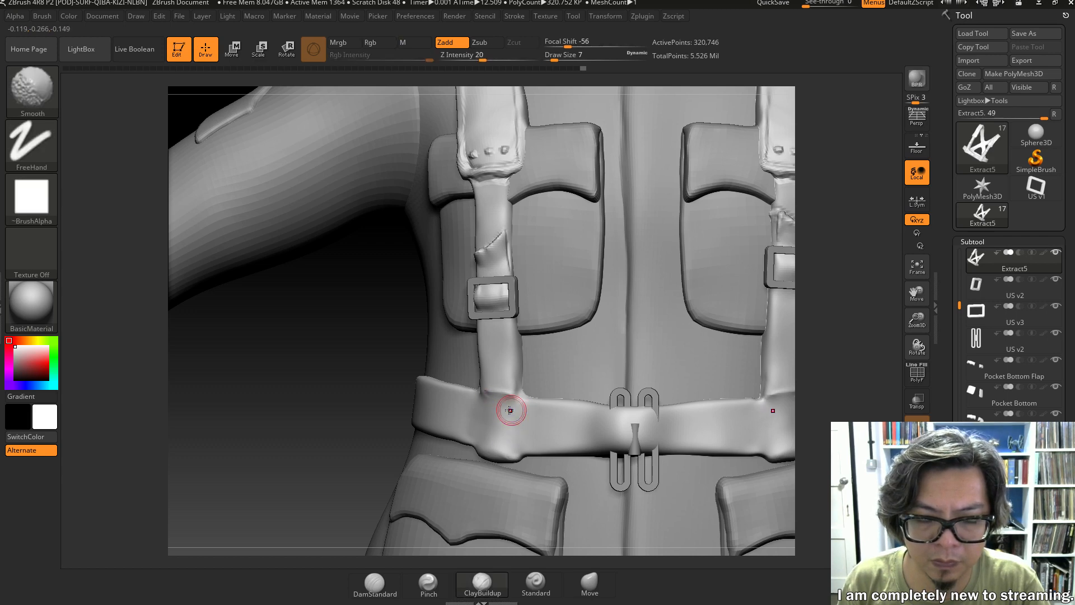
Step: Smooth out the notch in the belt's lower edge beneath the vertical strap junction
mouse_move(338, 420)
mouse_down()
mouse_move(346, 371)
mouse_move(374, 370)
mouse_up()
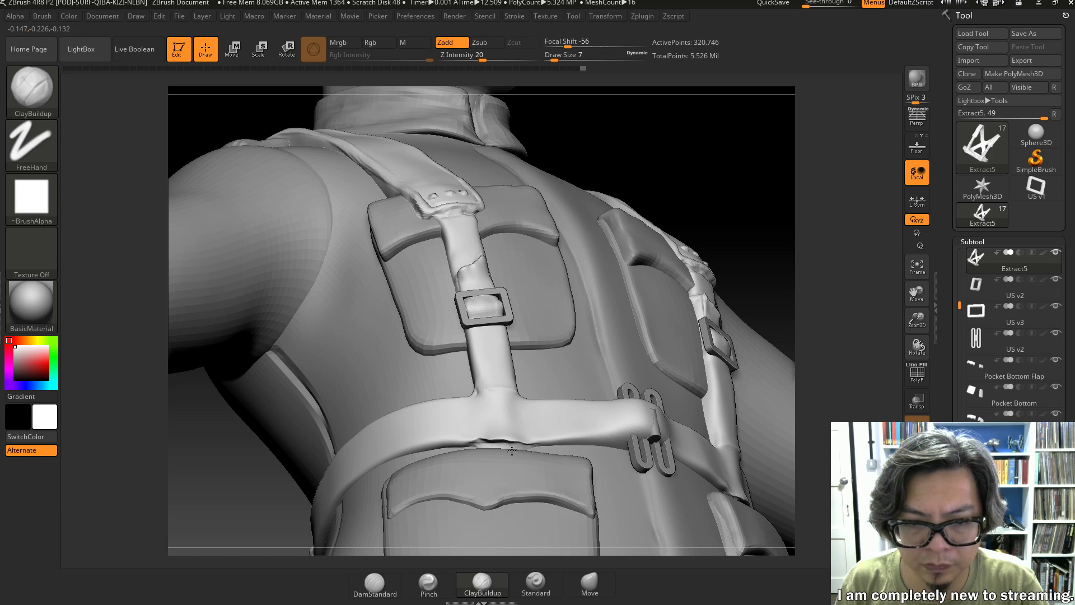
drag(279, 464, 250, 493)
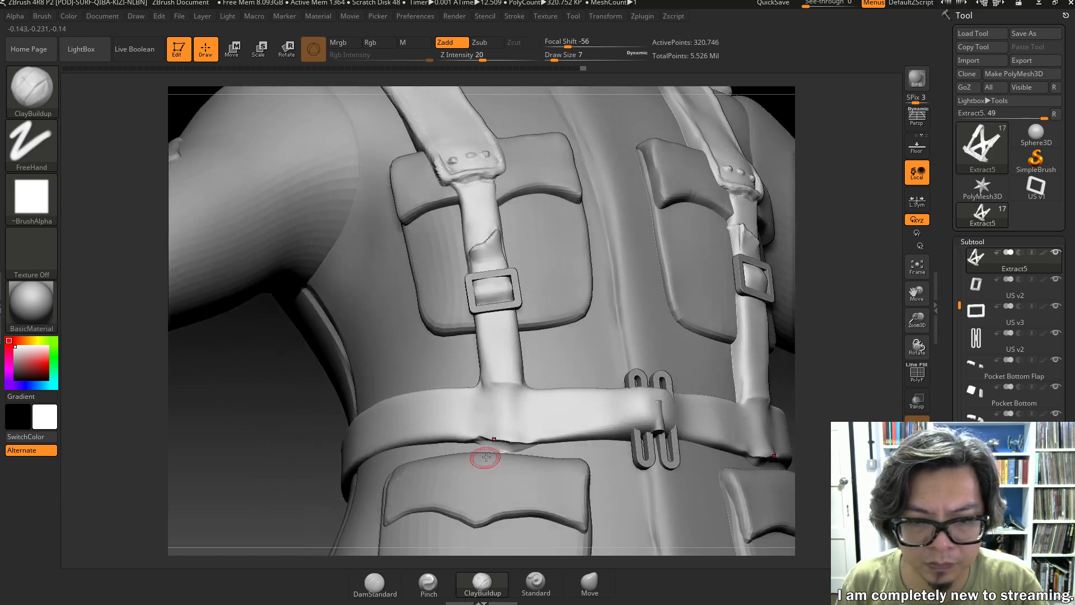
mouse_move(495, 447)
shift+mouse_down()
mouse_move(533, 448)
mouse_move(489, 439)
mouse_move(512, 440)
shift+mouse_up()
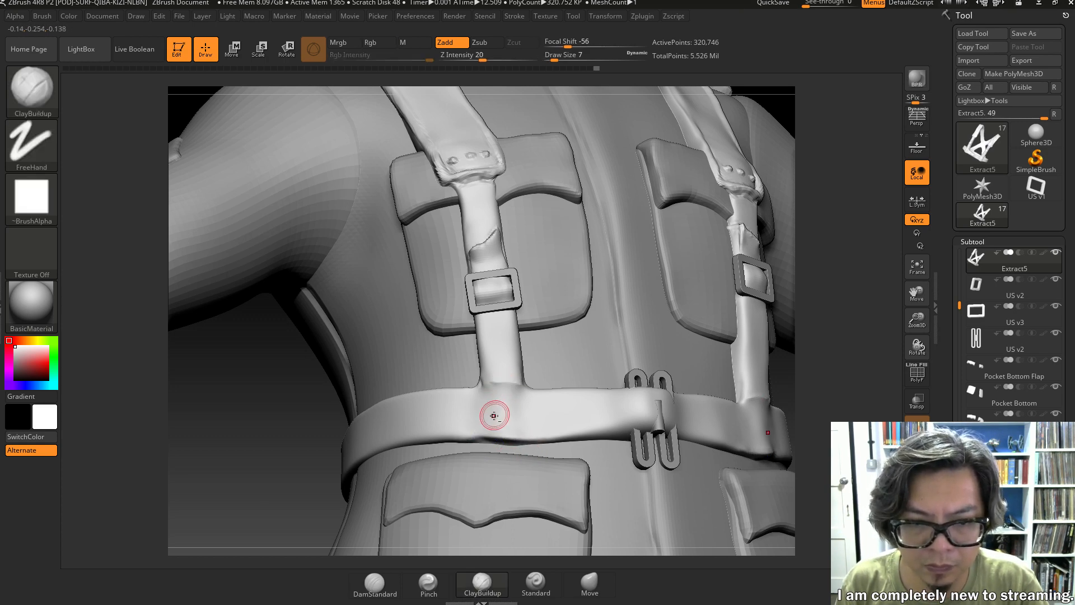
Step: Build up the belt surface around the strap junction with ClayBuildup and smooth the strokes into the belt
mouse_move(480, 397)
mouse_down()
mouse_move(471, 426)
mouse_move(468, 396)
mouse_move(477, 421)
mouse_move(527, 398)
mouse_move(466, 405)
mouse_up()
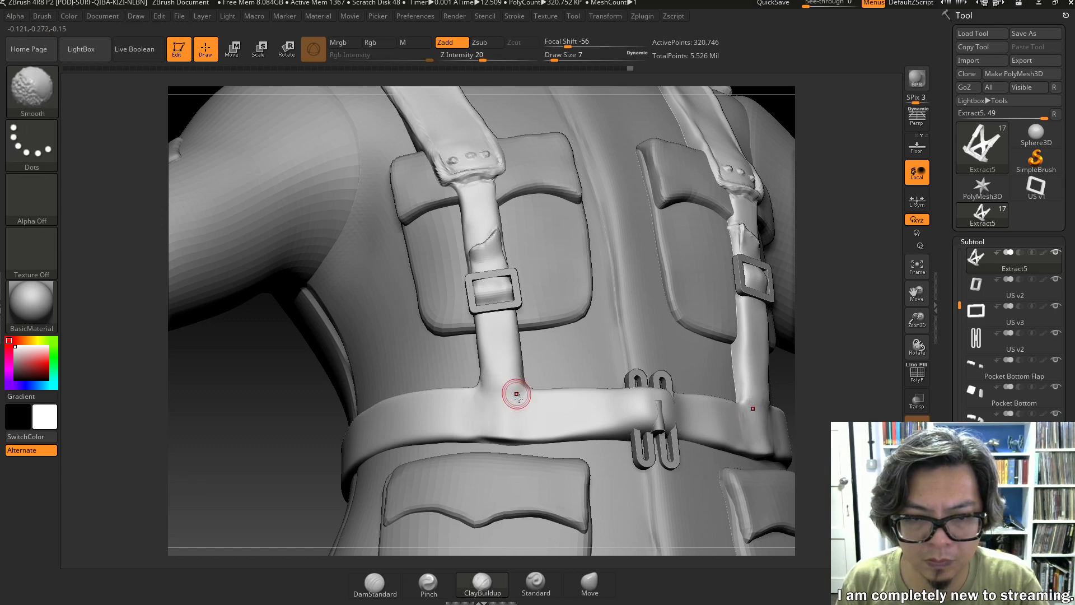
mouse_move(303, 432)
mouse_down()
mouse_move(280, 406)
mouse_move(300, 390)
mouse_up()
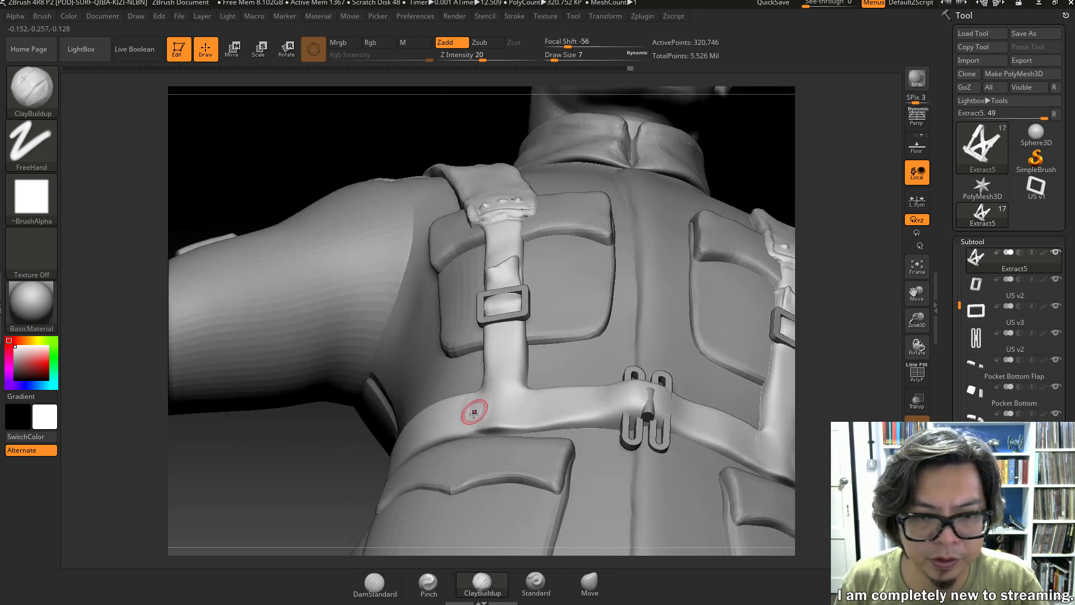
mouse_move(481, 425)
mouse_down()
mouse_move(530, 409)
mouse_move(472, 410)
mouse_move(483, 402)
mouse_up()
drag(508, 409, 509, 422)
key(shift)
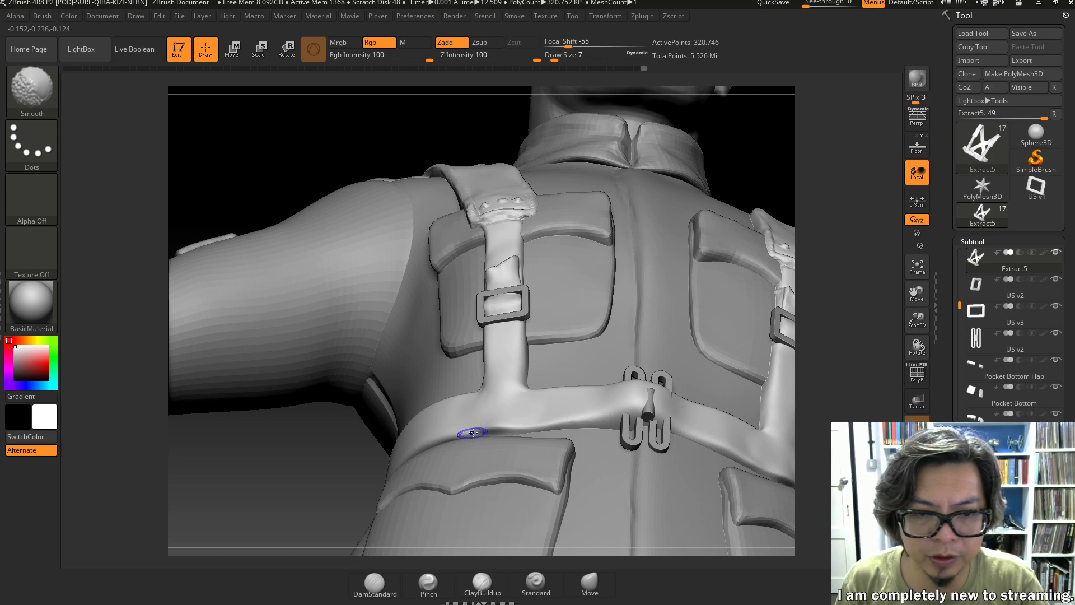
Step: Straighten the belt's lower edge below the strap junction with the Move brush
key(b)
key(m)
key(v)
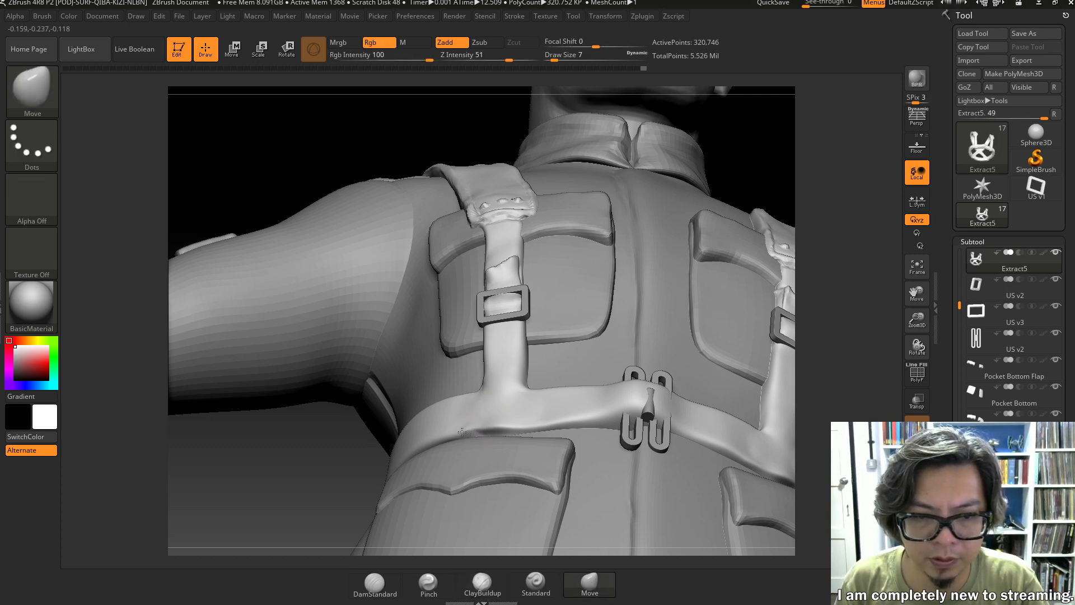
key(shift)
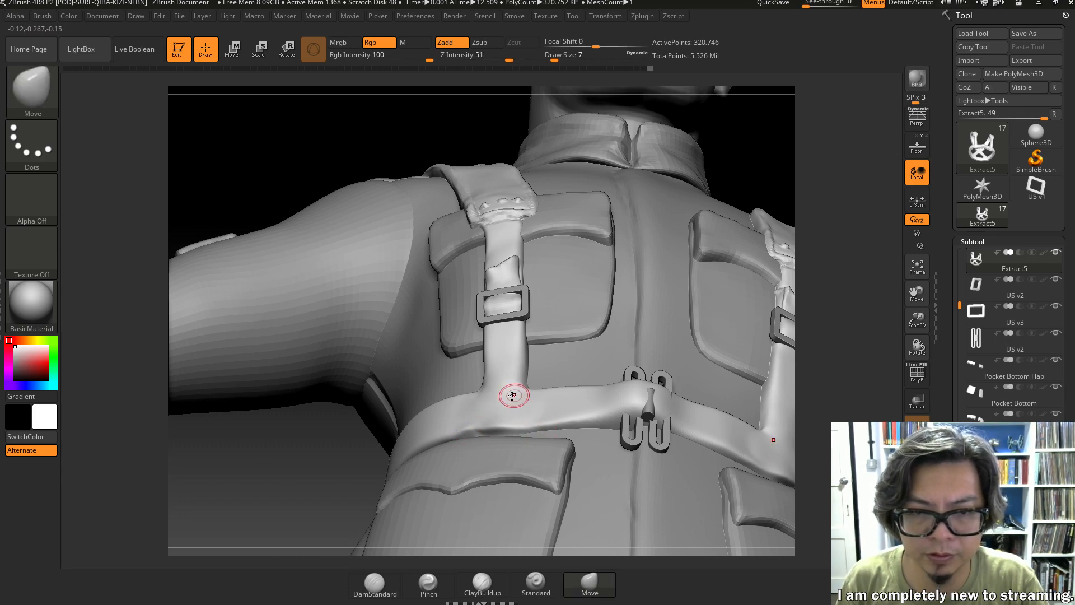
mouse_move(276, 430)
mouse_down()
mouse_move(272, 520)
mouse_move(312, 504)
mouse_up()
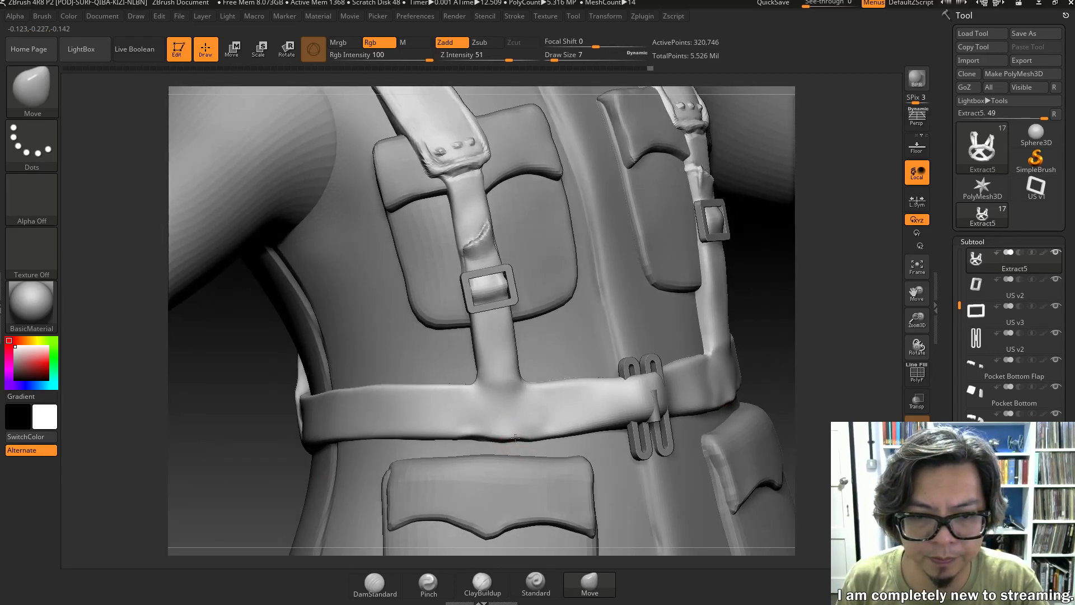
drag(515, 438, 480, 432)
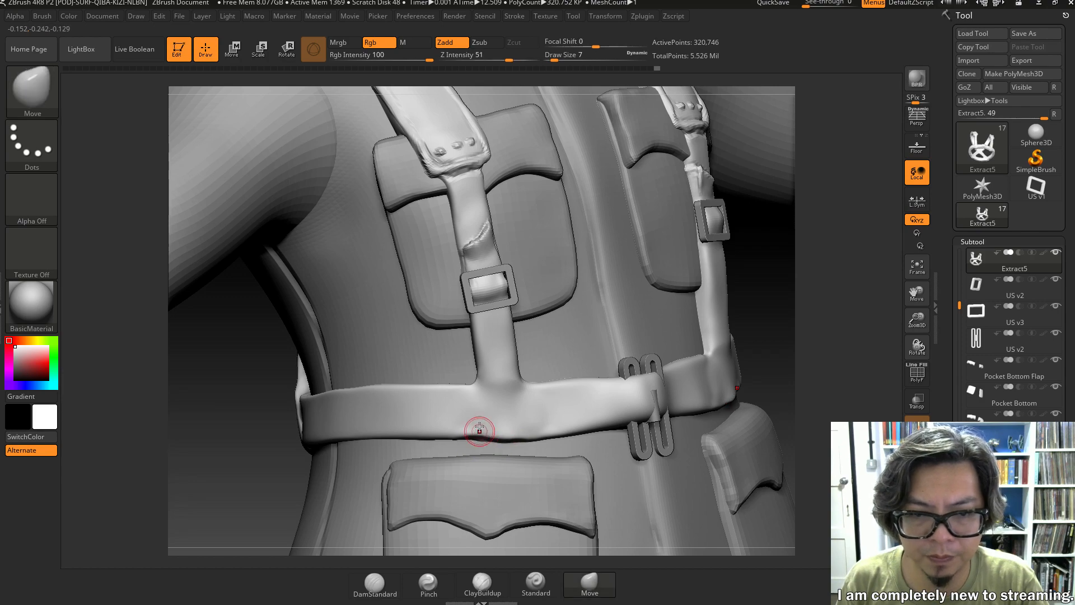
Step: Build up the waist belt surface on both sides of the vertical strap junction with ClayBuildup and smooth the strokes
drag(774, 337, 754, 348)
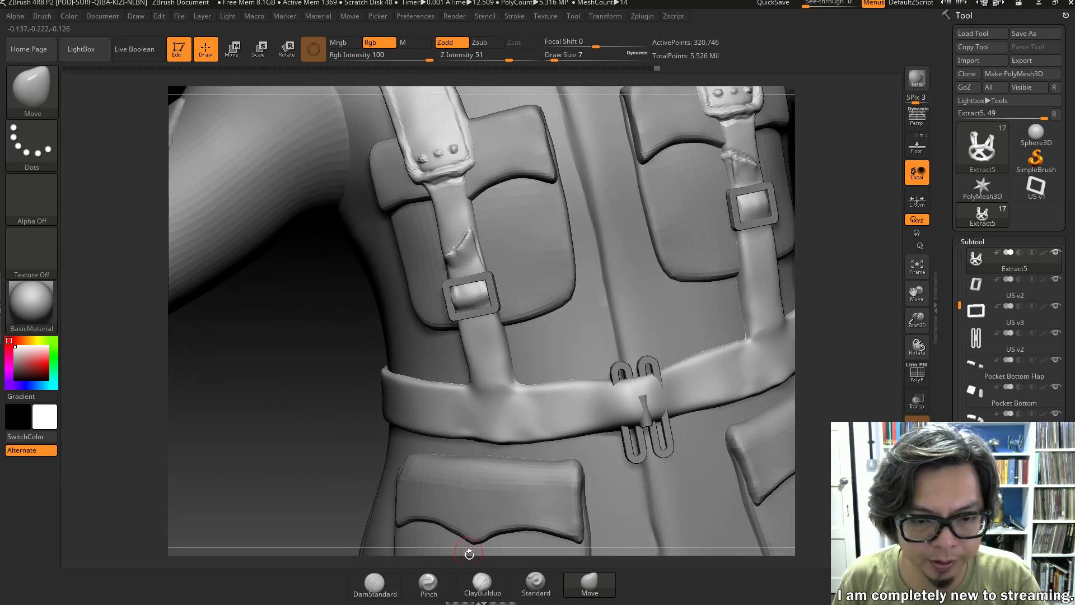
click(476, 585)
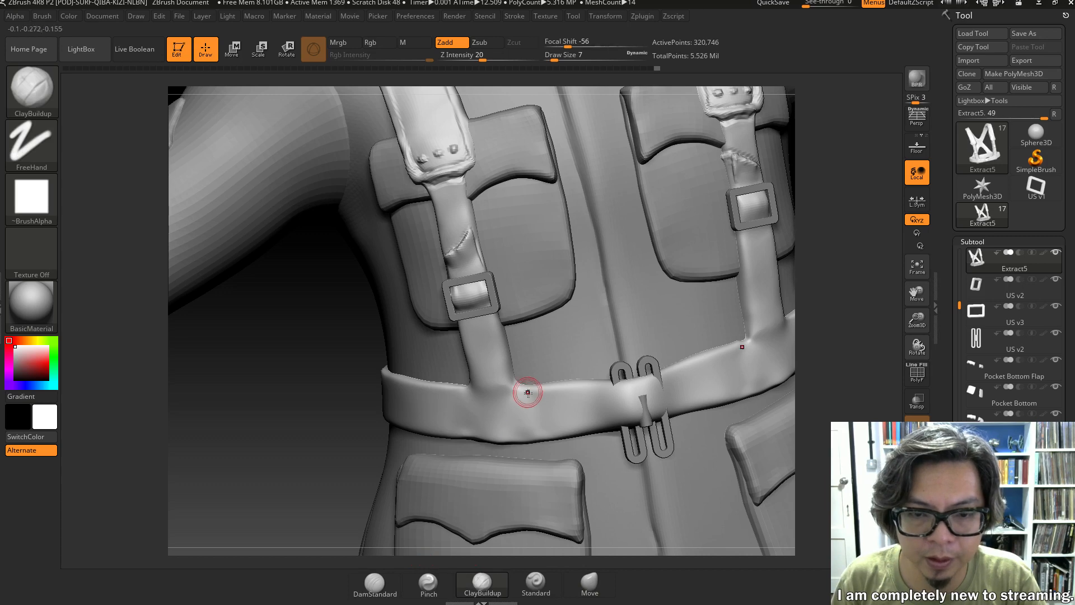
drag(542, 401, 545, 428)
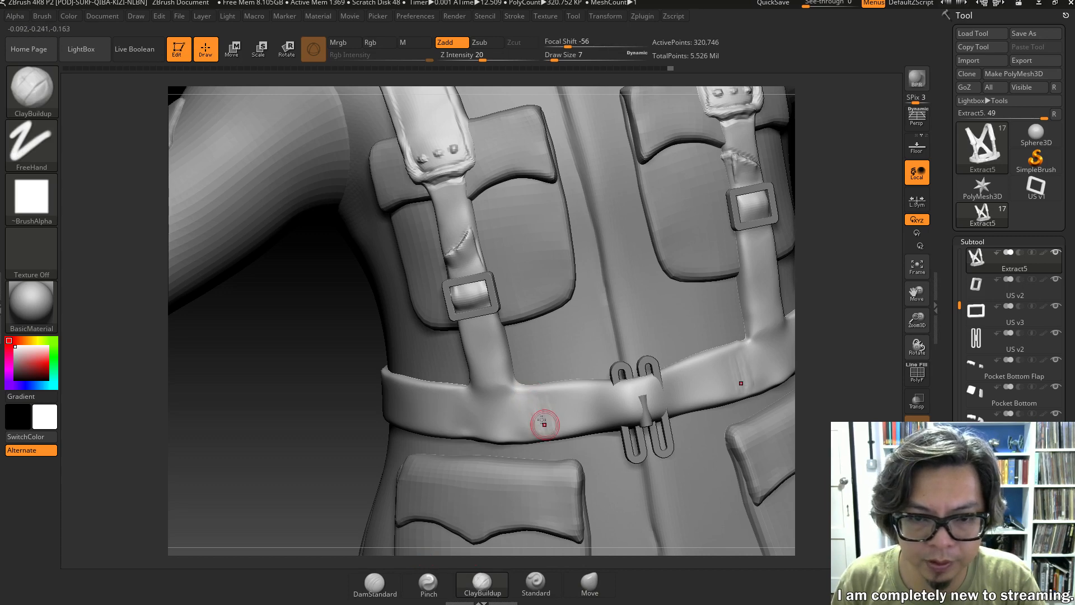
drag(459, 404, 472, 435)
key(shift)
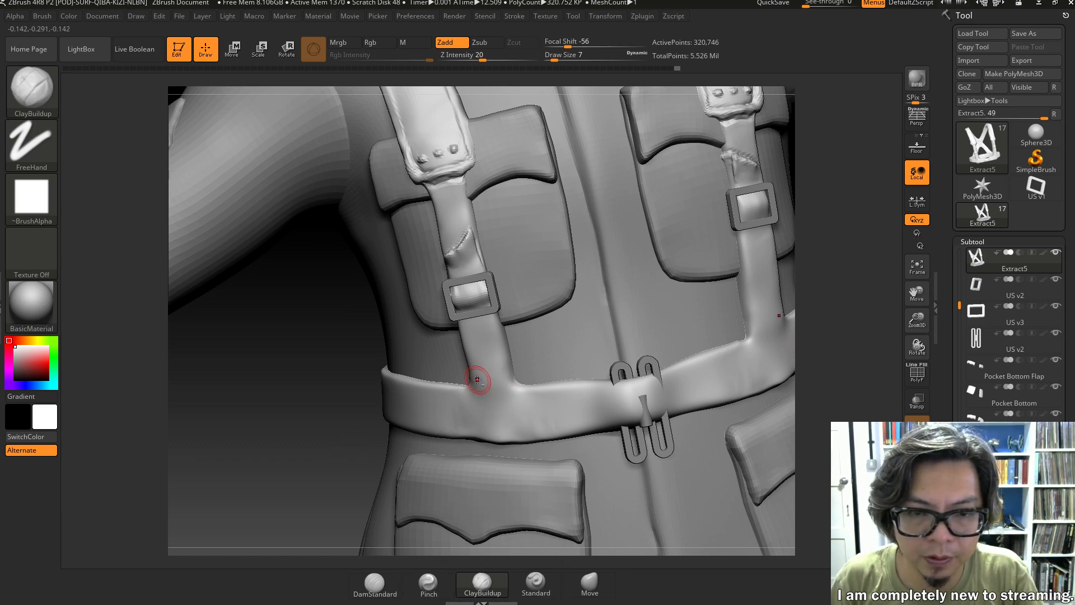
Step: Build up the belt's upper edge across the base of the vertical strap with ClayBuildup and smooth the belt beneath it
mouse_move(478, 381)
mouse_down()
mouse_move(499, 379)
mouse_move(468, 376)
mouse_move(501, 370)
mouse_move(480, 371)
mouse_move(502, 370)
mouse_move(491, 386)
mouse_move(517, 386)
mouse_up()
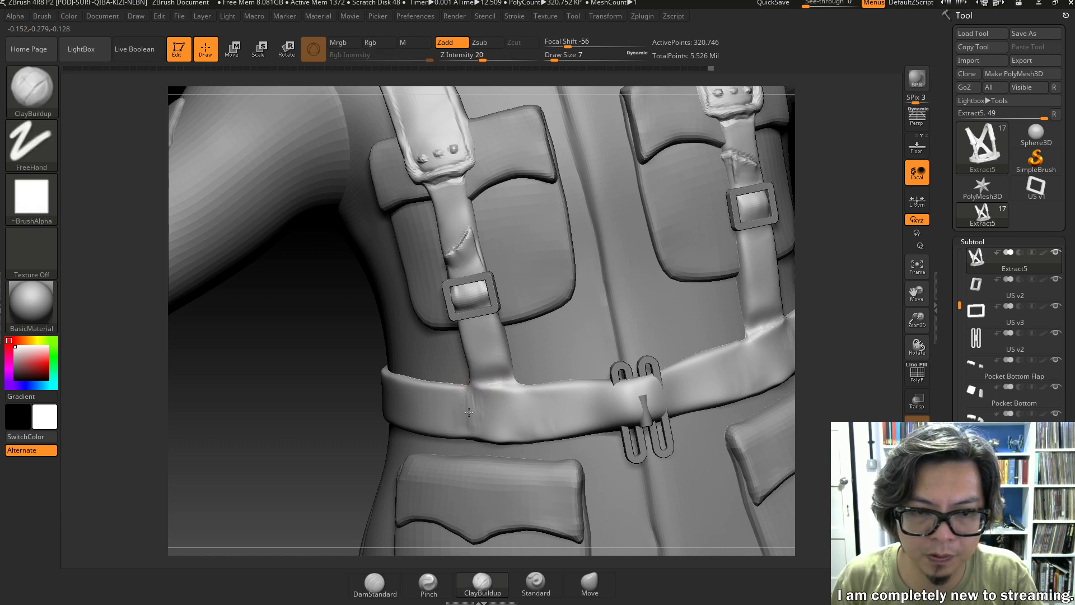
key(shift)
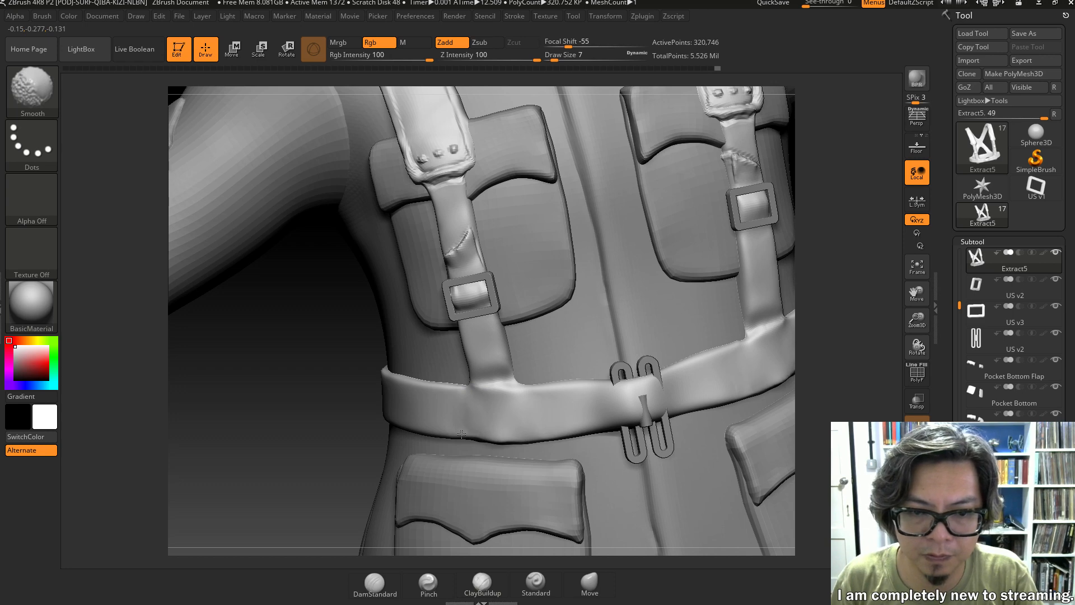
shift+drag(461, 434, 479, 437)
drag(320, 408, 334, 393)
mouse_move(518, 408)
shift+mouse_down()
mouse_move(481, 400)
mouse_move(528, 402)
shift+mouse_up()
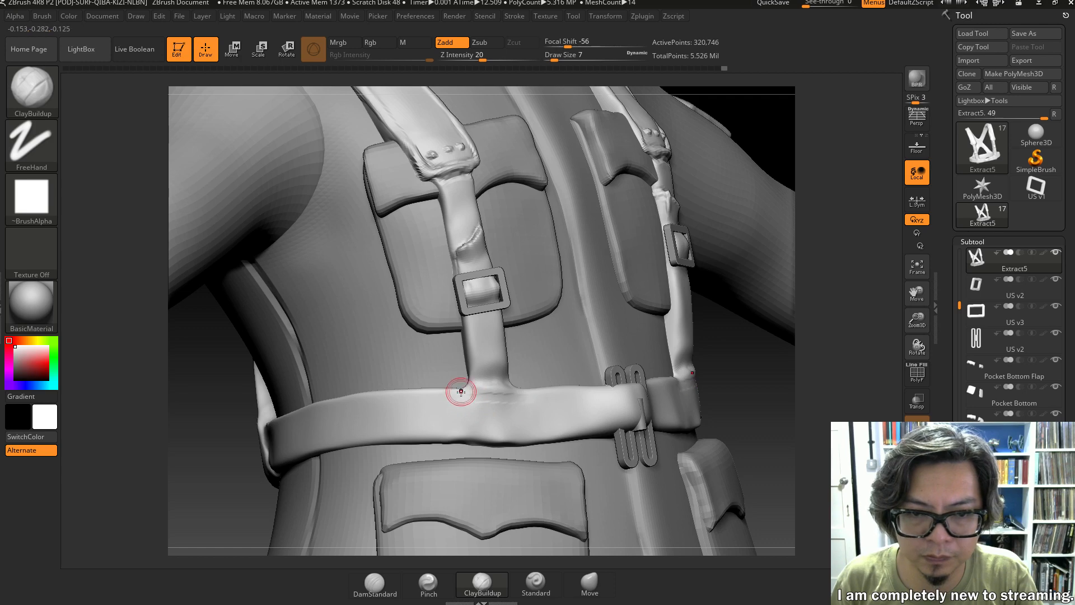
drag(461, 392, 518, 394)
mouse_move(463, 397)
mouse_down()
mouse_move(512, 401)
mouse_move(525, 422)
mouse_move(520, 432)
mouse_move(461, 405)
mouse_up()
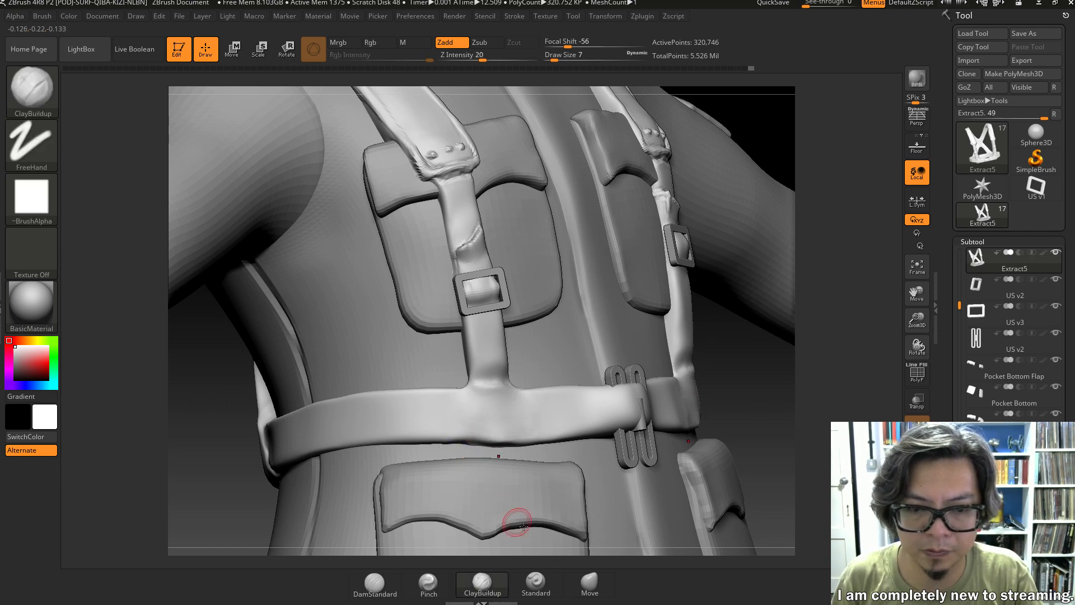
Step: Carve a crease where the vertical strap meets the waist belt with DamStandard and smooth the strap's lower end
click(395, 585)
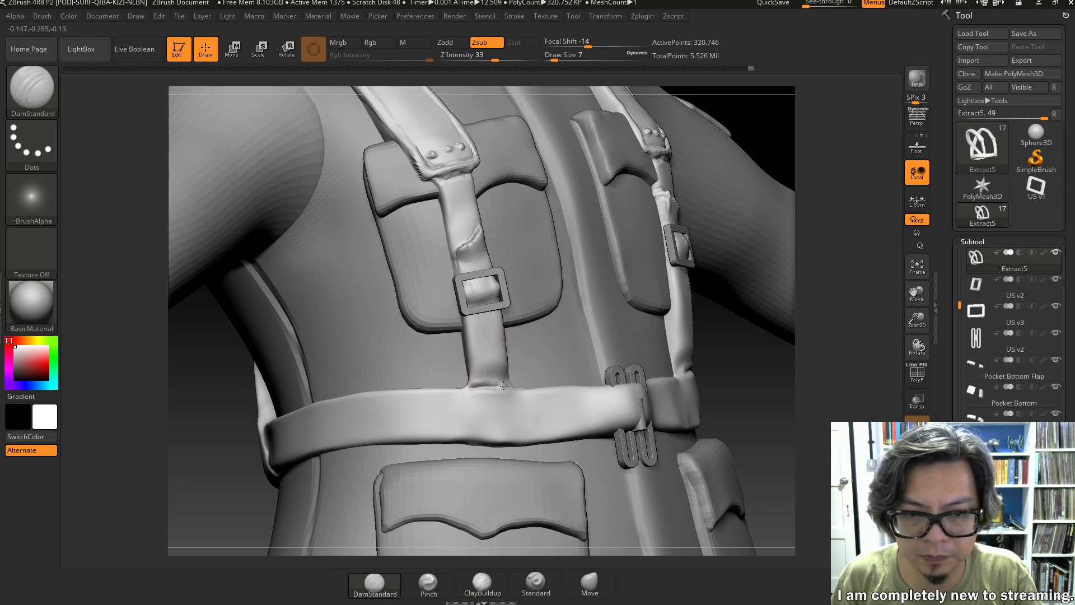
drag(504, 385, 510, 384)
drag(732, 343, 588, 343)
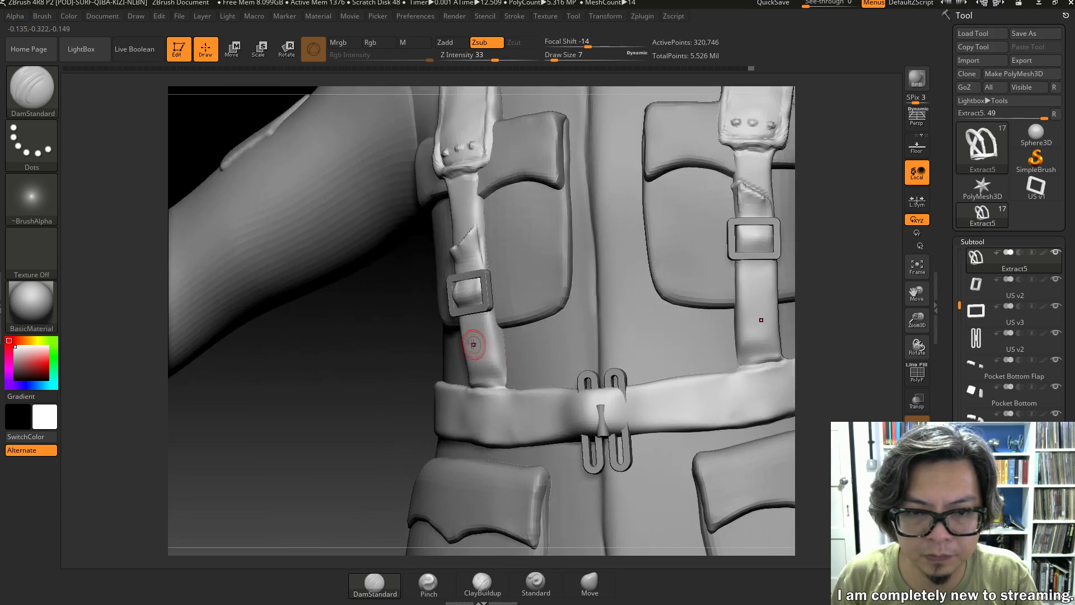
key(shift)
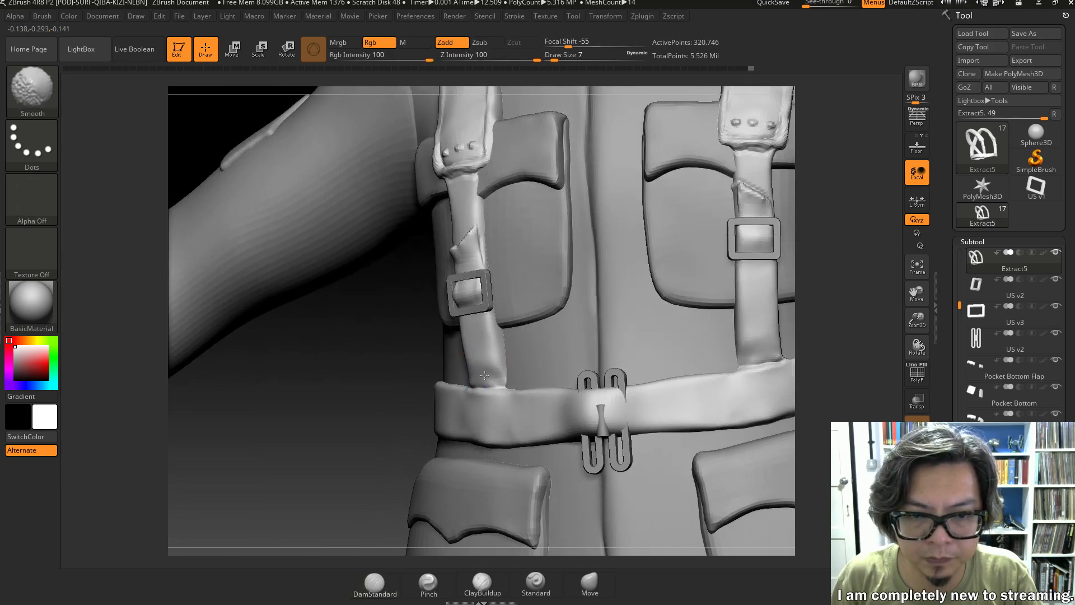
mouse_move(496, 374)
shift+mouse_down()
mouse_move(480, 377)
mouse_move(499, 372)
shift+mouse_up()
key(shift)
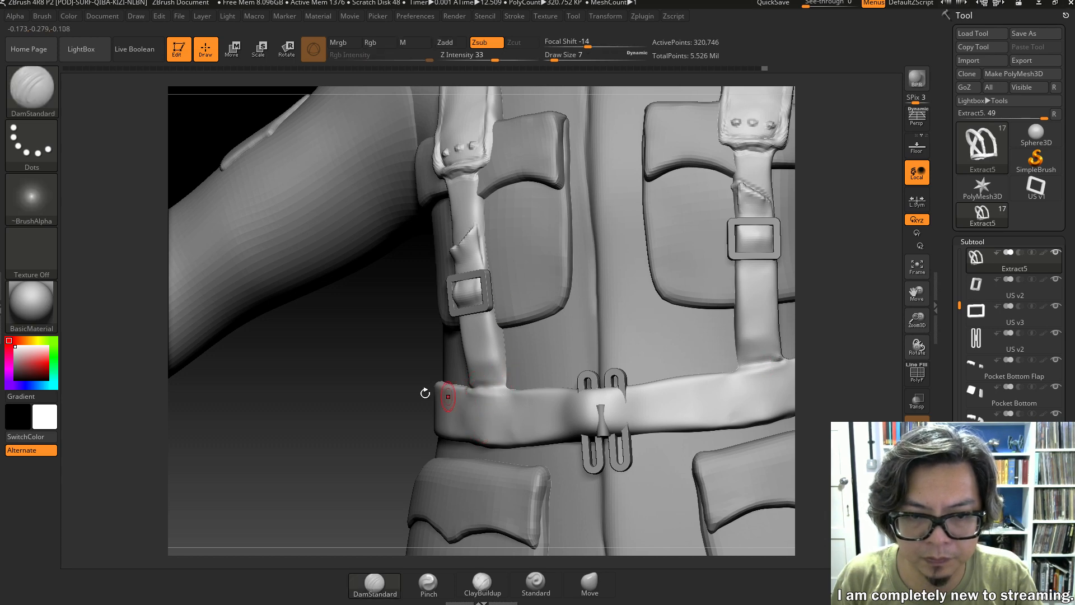
Step: Fill the uneven belt surface just below the strap junction with ClayBuildup and smooth it into the belt
mouse_move(367, 409)
mouse_down()
mouse_move(400, 385)
mouse_move(528, 468)
mouse_up()
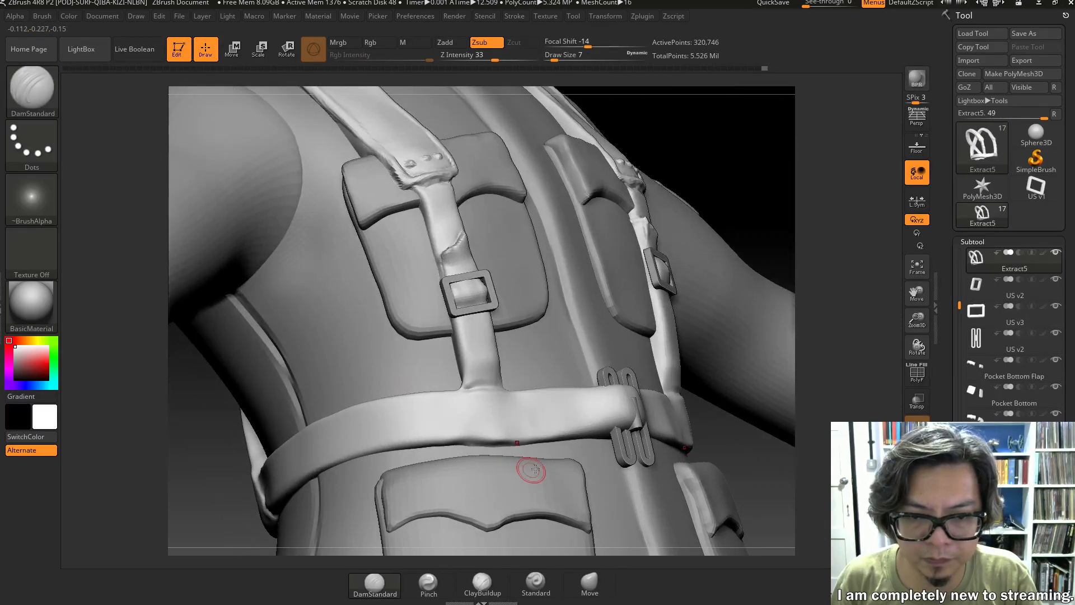
key(shift)
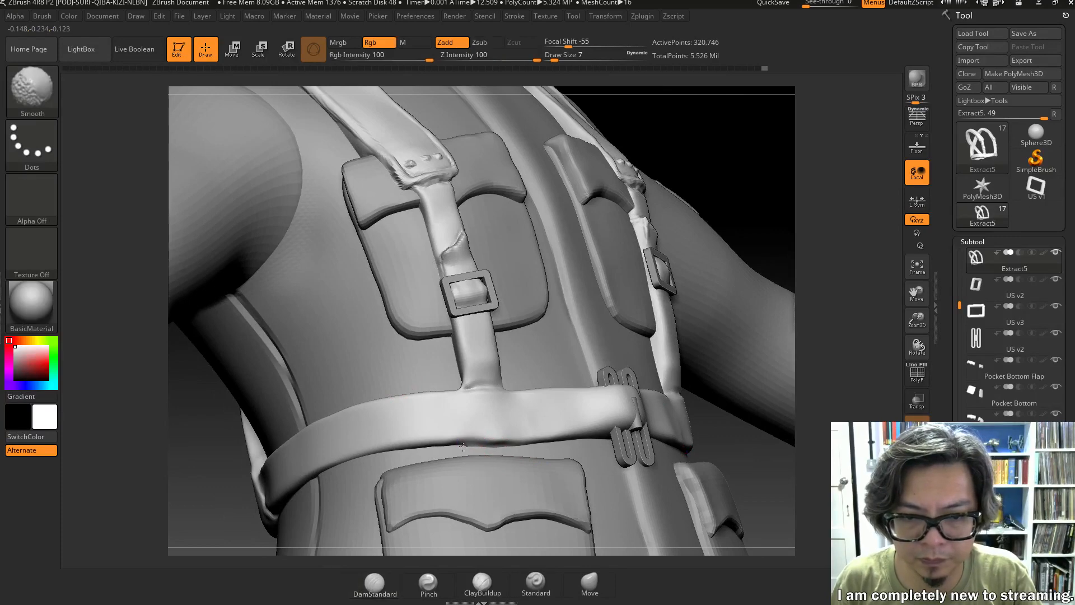
key(b)
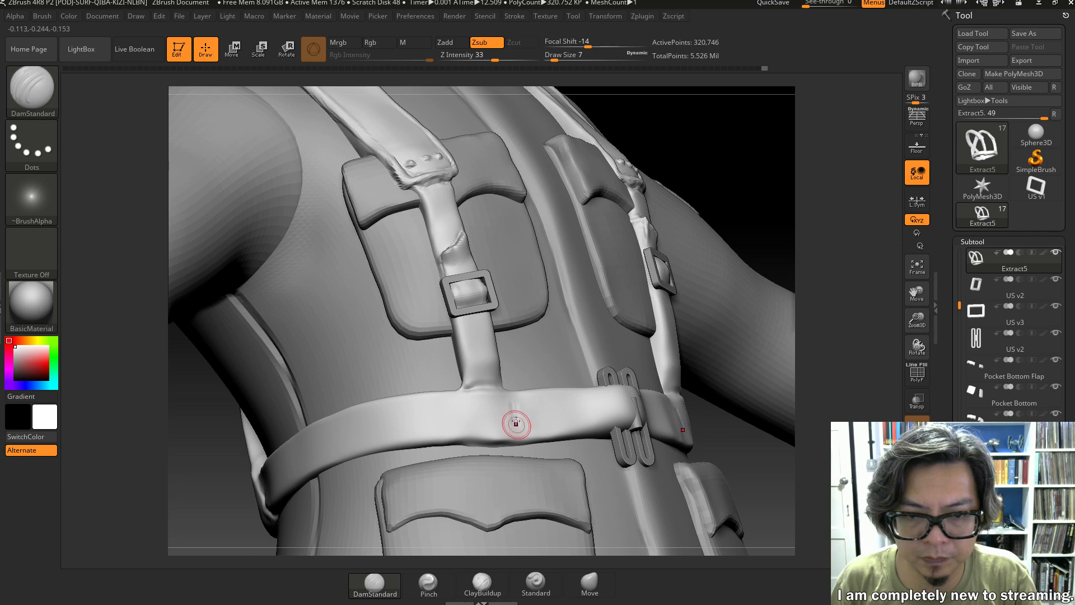
key(shift)
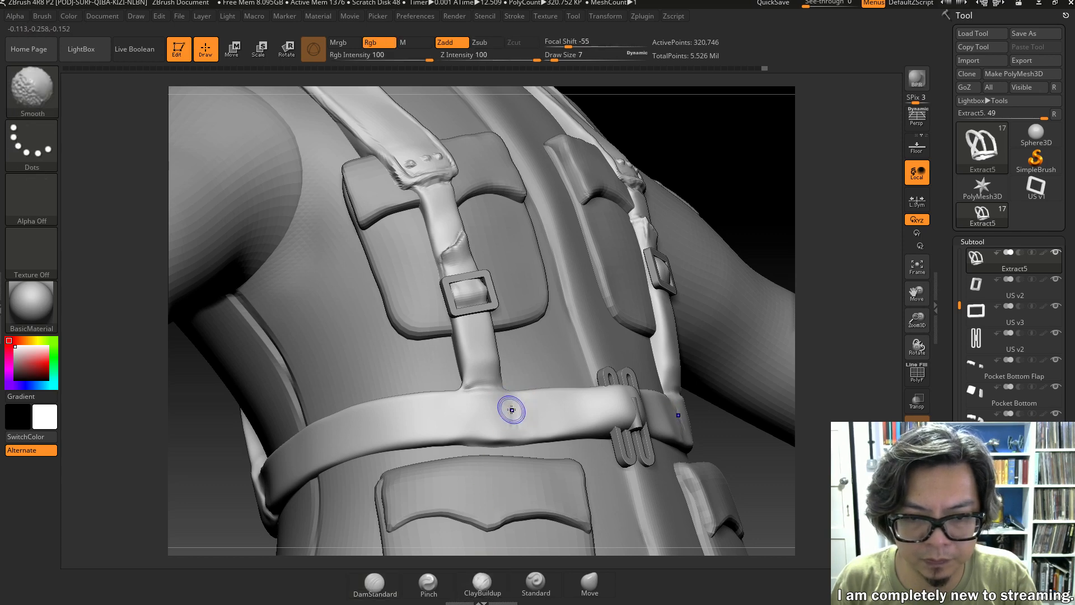
drag(515, 421, 512, 408)
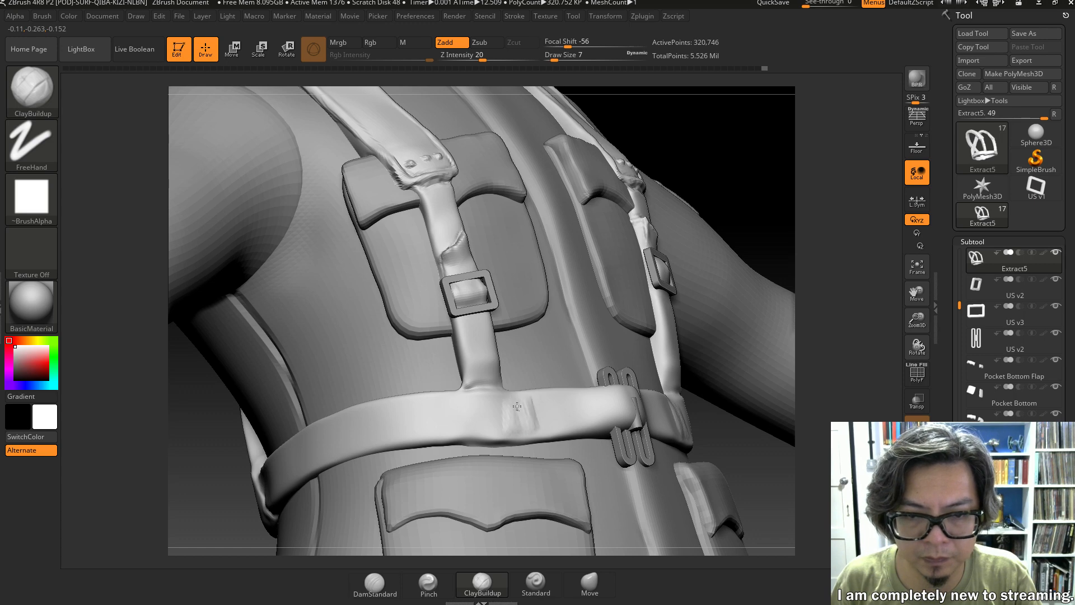
key(shift)
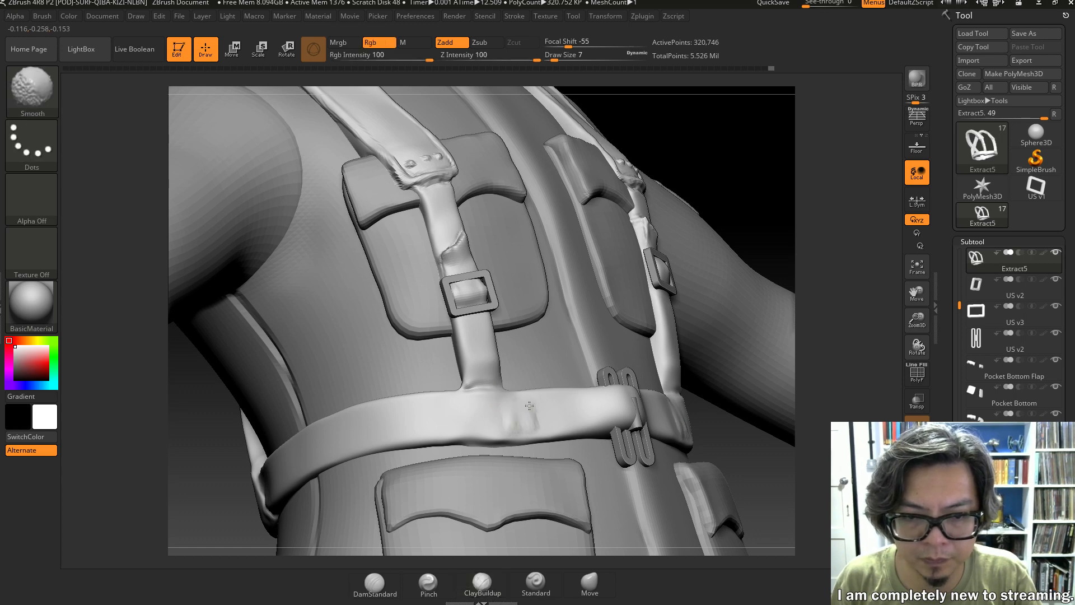
mouse_move(529, 405)
shift+mouse_down()
mouse_move(525, 422)
mouse_move(515, 421)
shift+mouse_up()
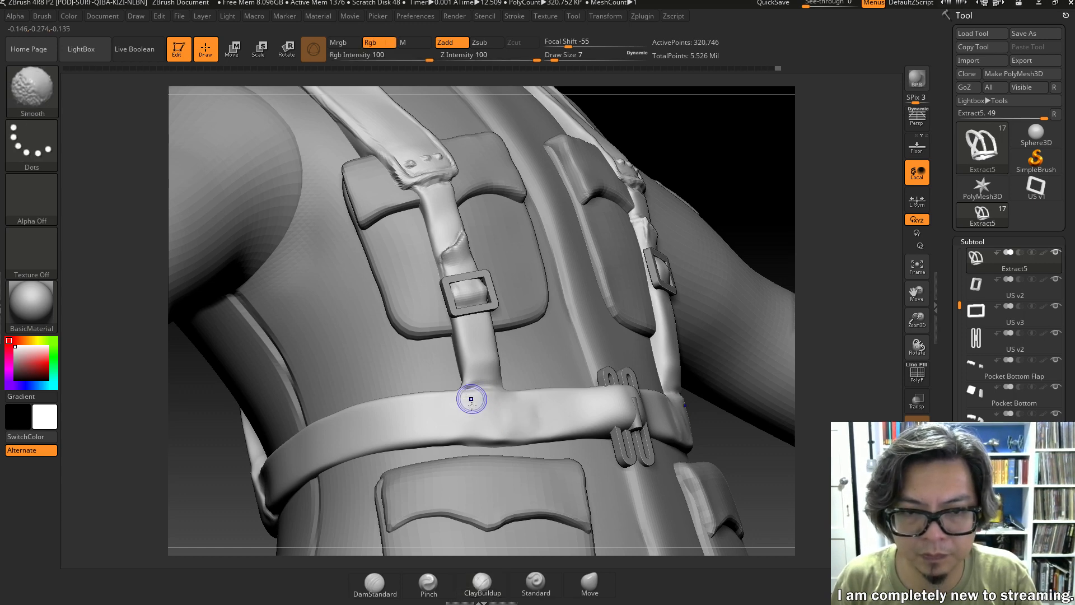
Step: Build up the dented belt surface between the buckle and the opposite strap junction with ClayBuildup and smooth it
mouse_move(746, 439)
mouse_down()
mouse_move(682, 462)
mouse_move(606, 434)
mouse_up()
key(shift)
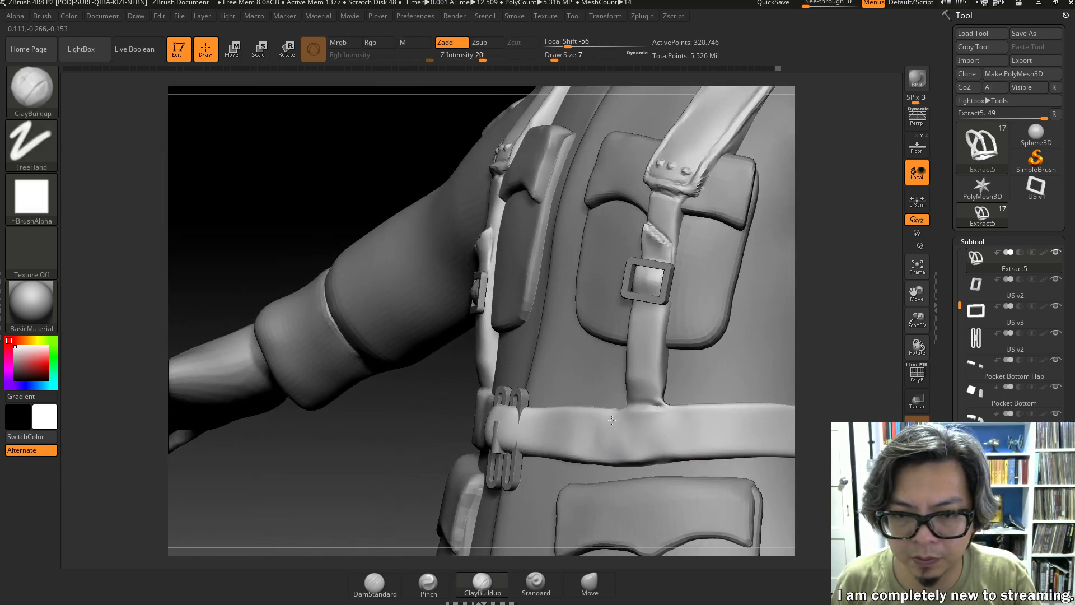
drag(635, 439, 609, 447)
key(shift)
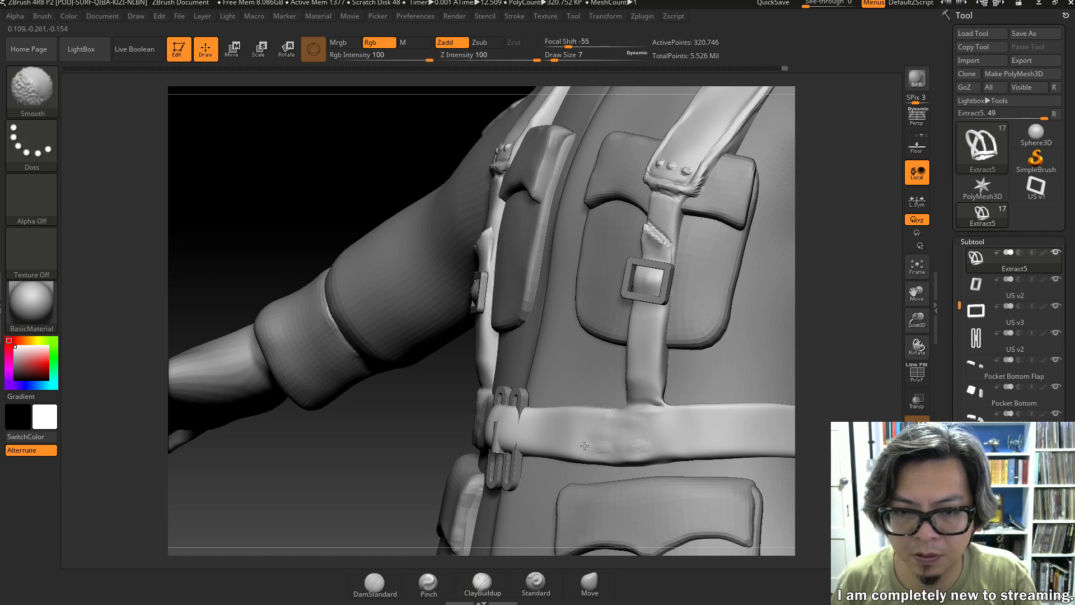
mouse_move(398, 391)
mouse_down()
mouse_move(421, 397)
mouse_move(424, 416)
mouse_move(413, 398)
mouse_move(366, 388)
mouse_move(380, 373)
mouse_up()
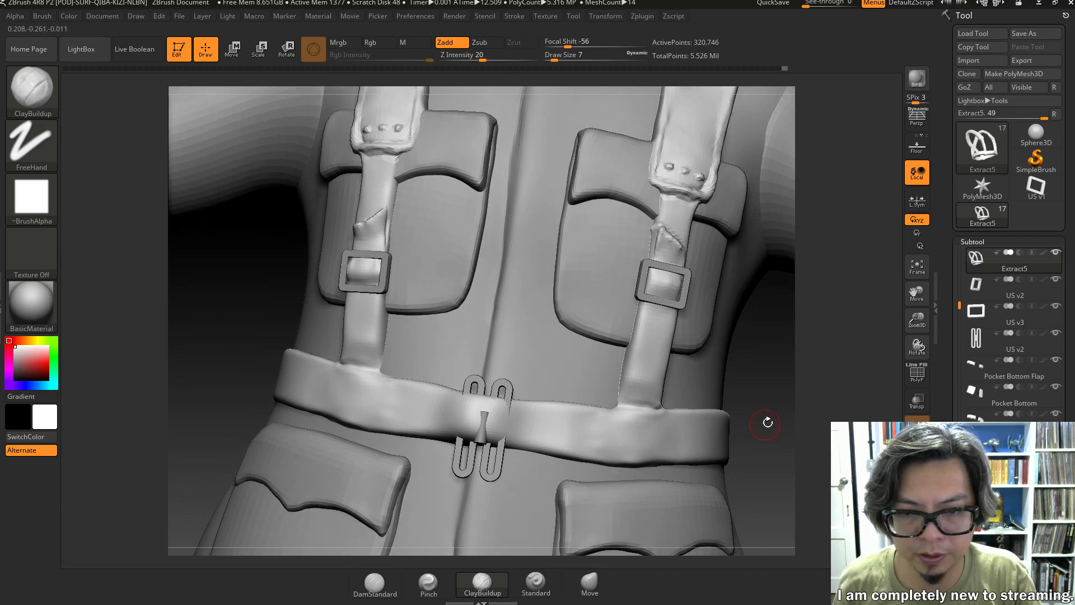
Step: Examine the belts worn by the marching soldiers in the reference photo ww1-usa.jpg in Photos
click(590, 582)
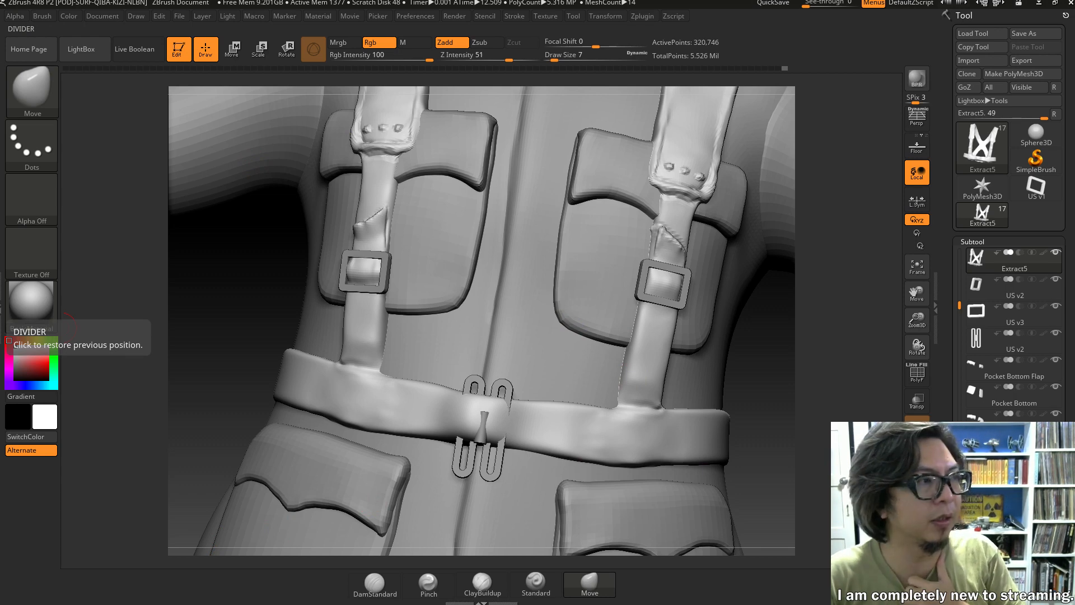
drag(0, 84, 428, 2)
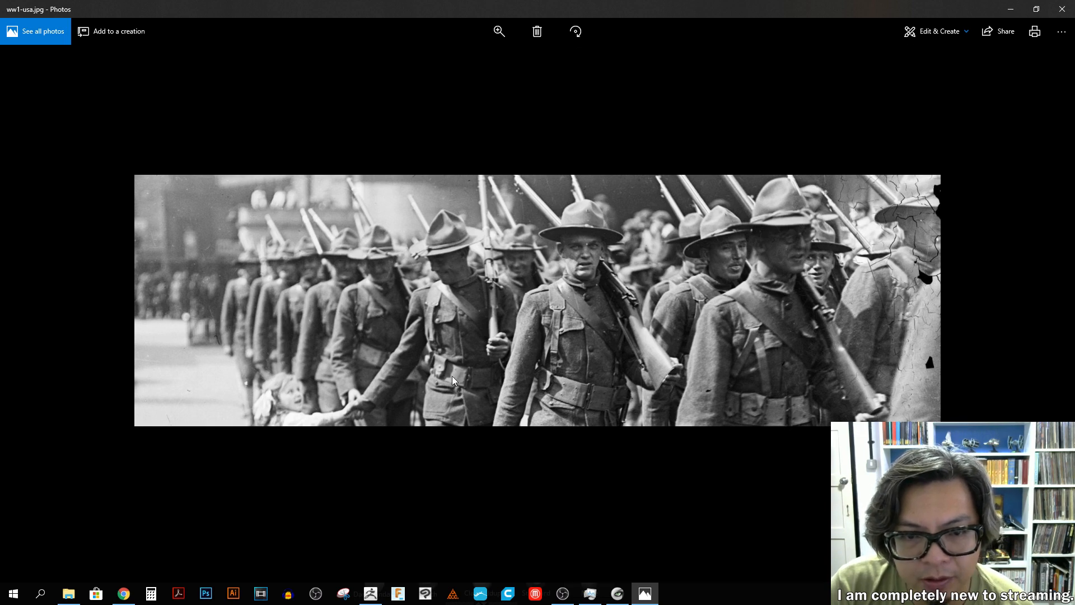
drag(808, 8, 0, 140)
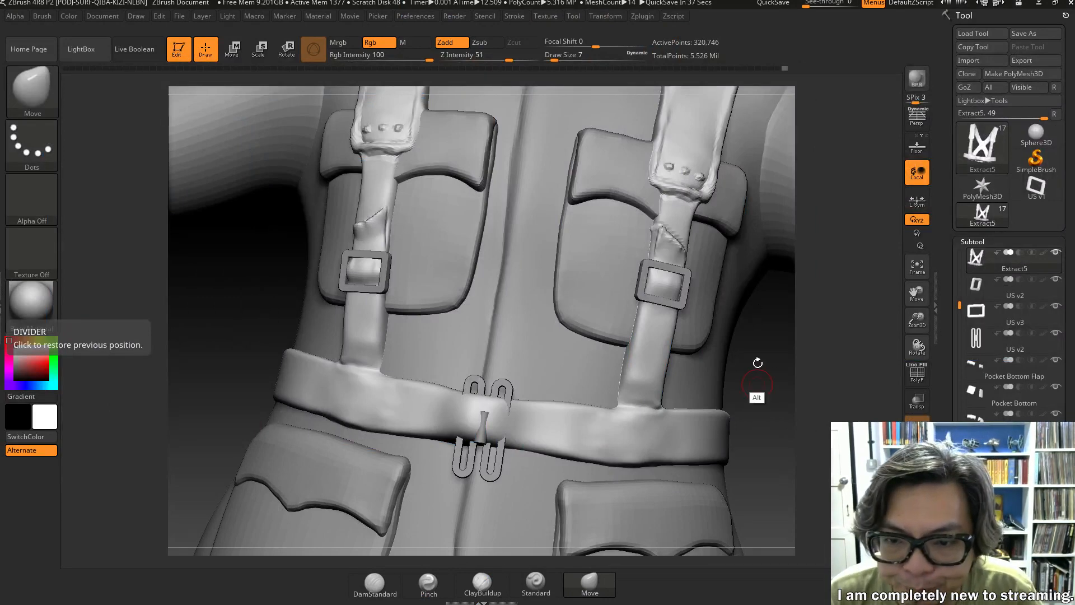
Step: Pull the waist belt's lower edge downward beside the front buckle using the Move brush at draw size 31
mouse_move(756, 360)
mouse_down()
mouse_move(757, 347)
mouse_move(708, 487)
mouse_move(636, 533)
mouse_up()
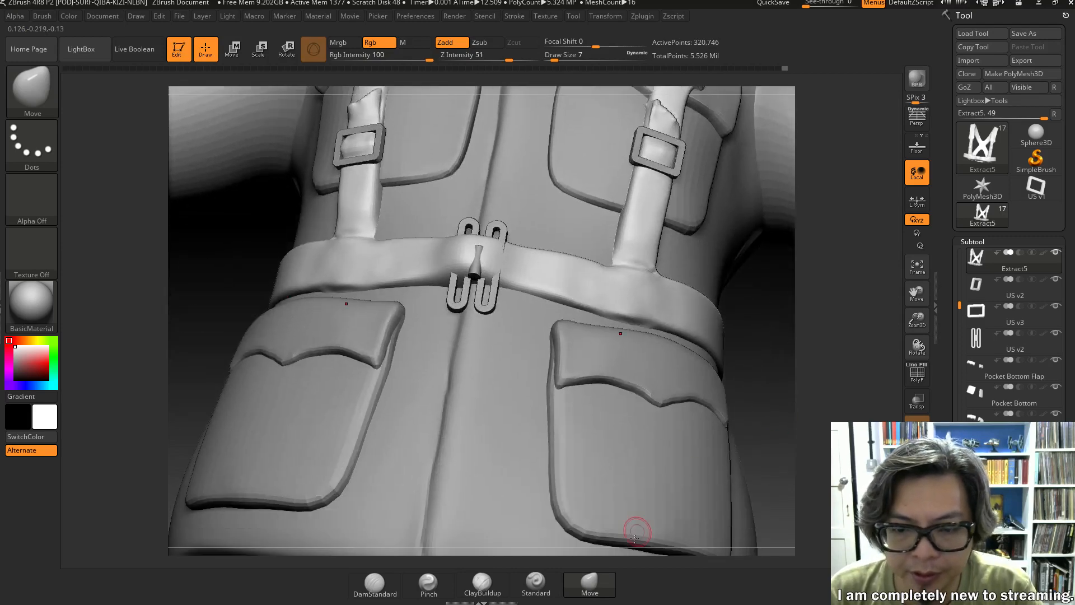
key(b)
key(m)
key(v)
key(s)
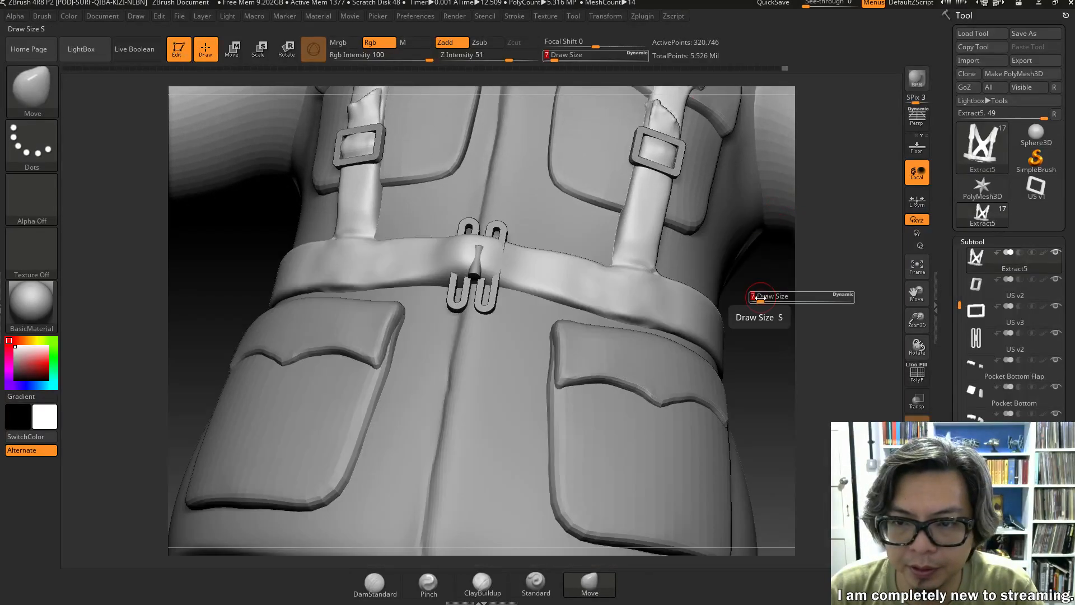
drag(760, 301, 770, 301)
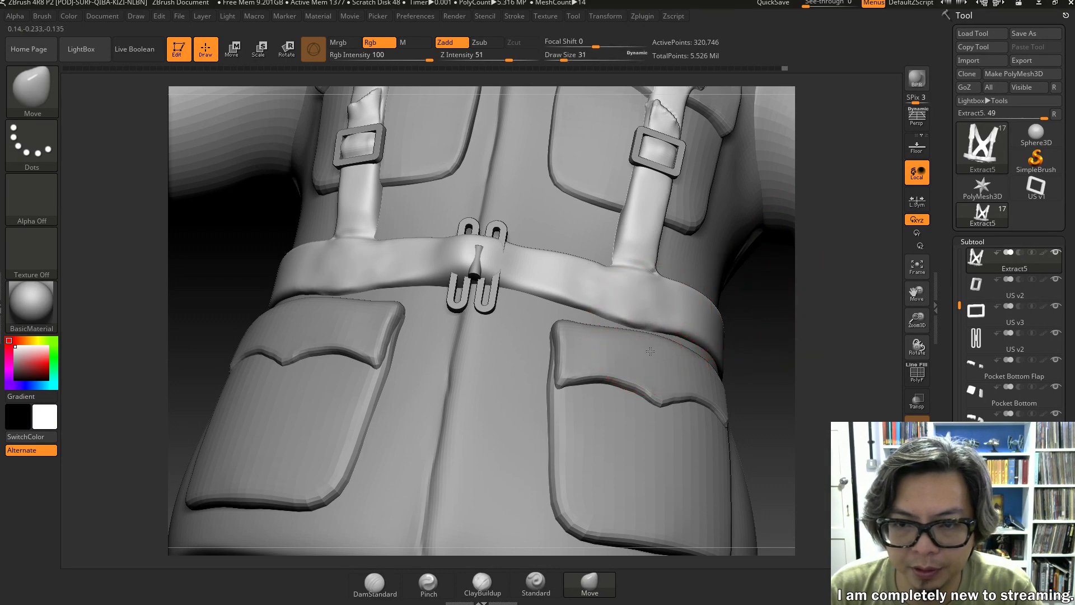
drag(571, 305, 568, 316)
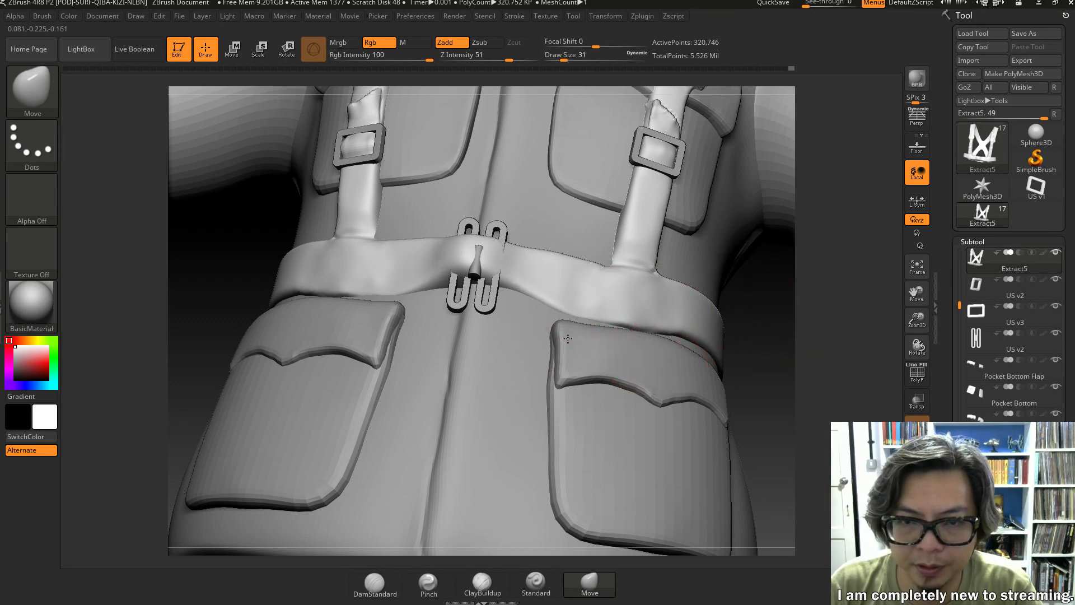
drag(507, 293, 508, 304)
Step: Try to reshape the front of the waist belt above the lower pocket with the Move brush at draw size 87
drag(782, 329, 638, 316)
mouse_move(406, 233)
mouse_down()
mouse_move(418, 231)
mouse_move(404, 182)
mouse_move(420, 100)
mouse_up()
key(s)
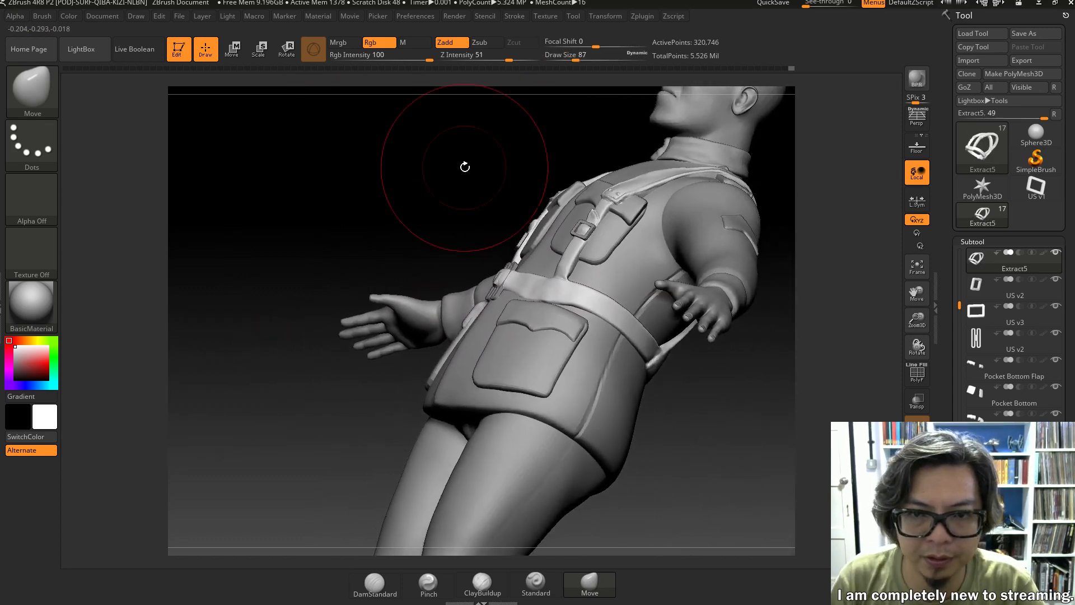
mouse_move(702, 431)
mouse_down()
mouse_move(698, 445)
mouse_move(678, 440)
mouse_up()
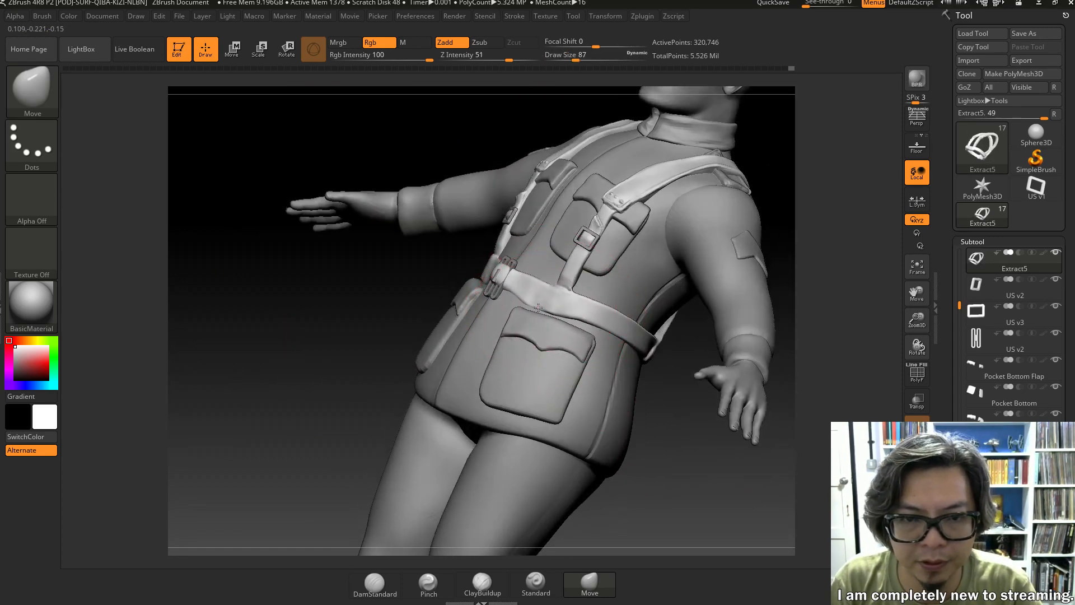
drag(535, 301, 537, 309)
key(ctrl+z)
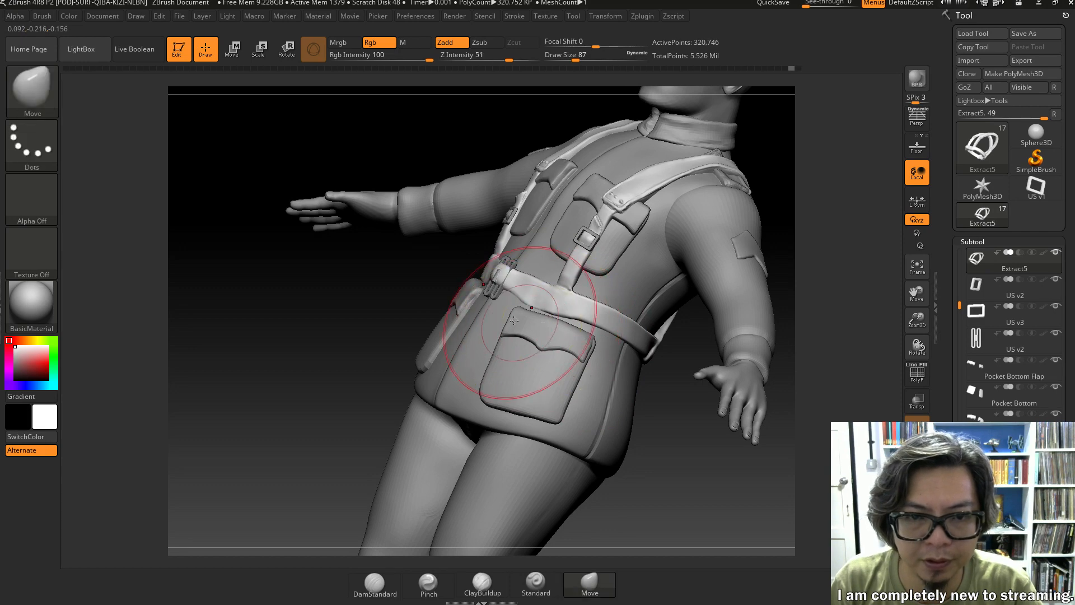
Step: Try to reshape the belt section between the buckle and the strap junction with the Move brush at draw size 49
mouse_move(398, 325)
mouse_down()
mouse_move(384, 336)
mouse_move(392, 333)
mouse_up()
key(s)
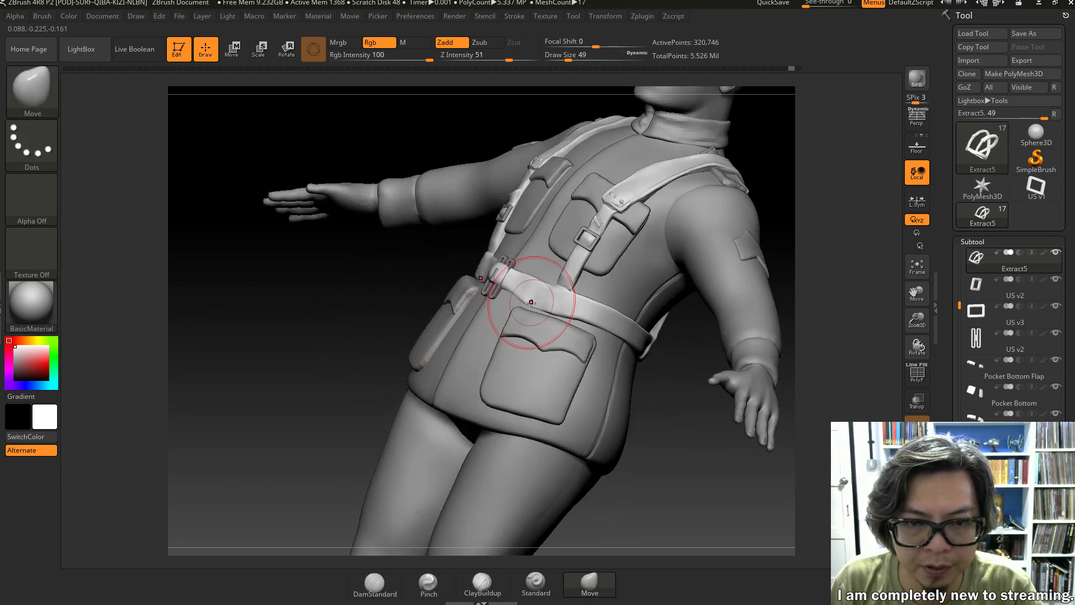
drag(529, 315, 539, 288)
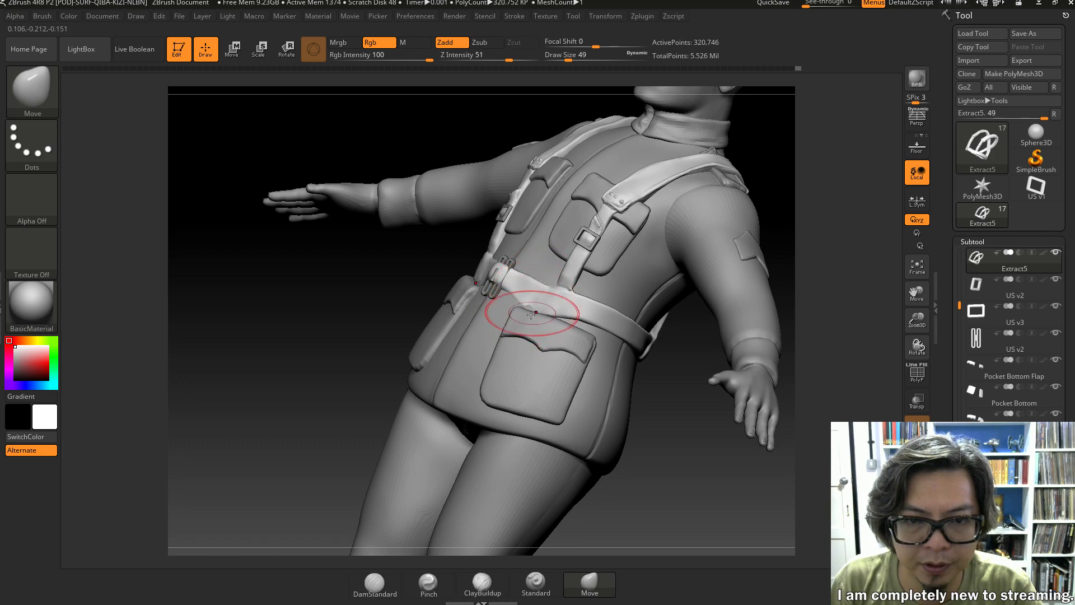
key(ctrl+z)
Step: Pull the waist belt's lower edge down from the front buckle toward the hip with the Move brush at draw size 27
key(s)
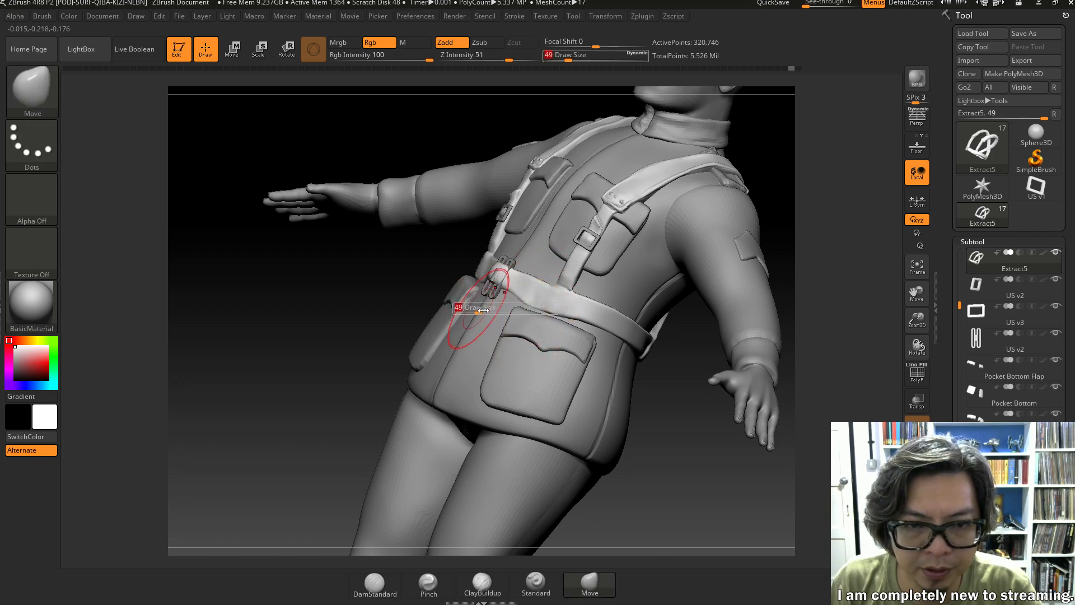
key(s)
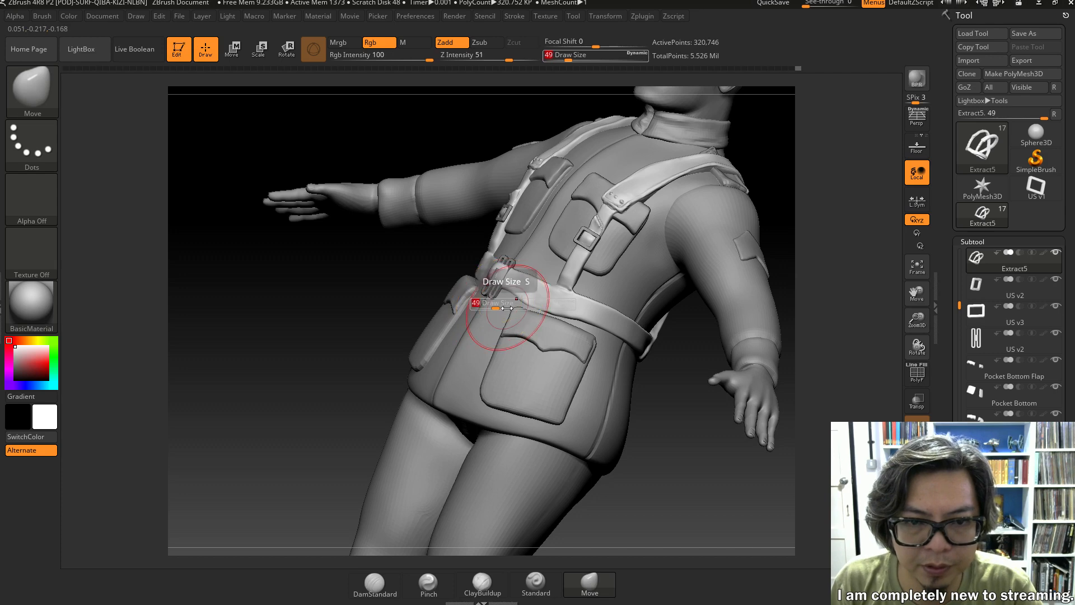
drag(495, 315, 492, 315)
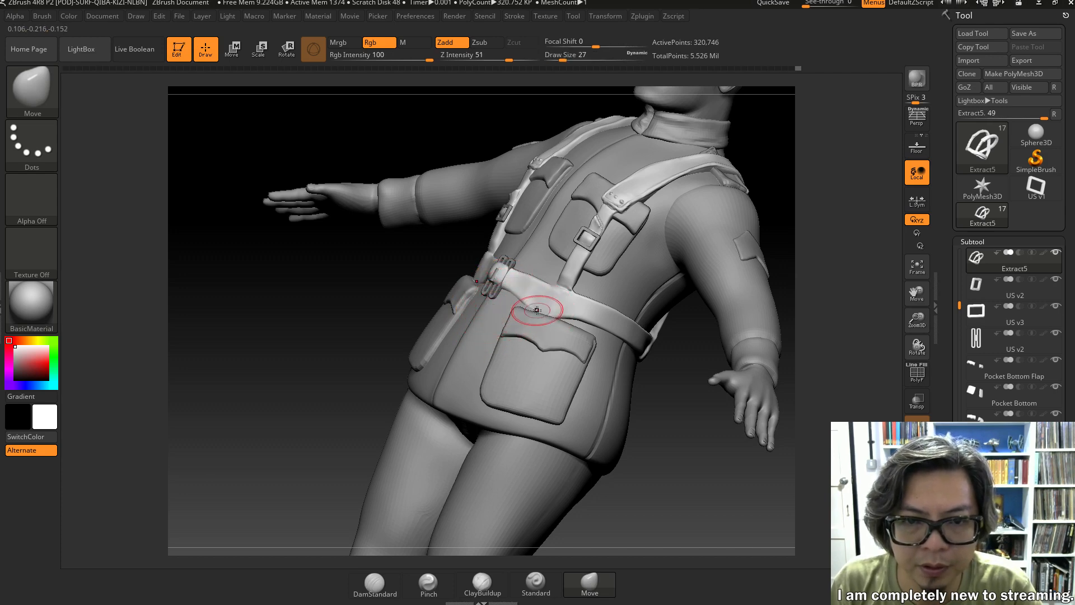
drag(514, 301, 511, 301)
drag(570, 321, 635, 356)
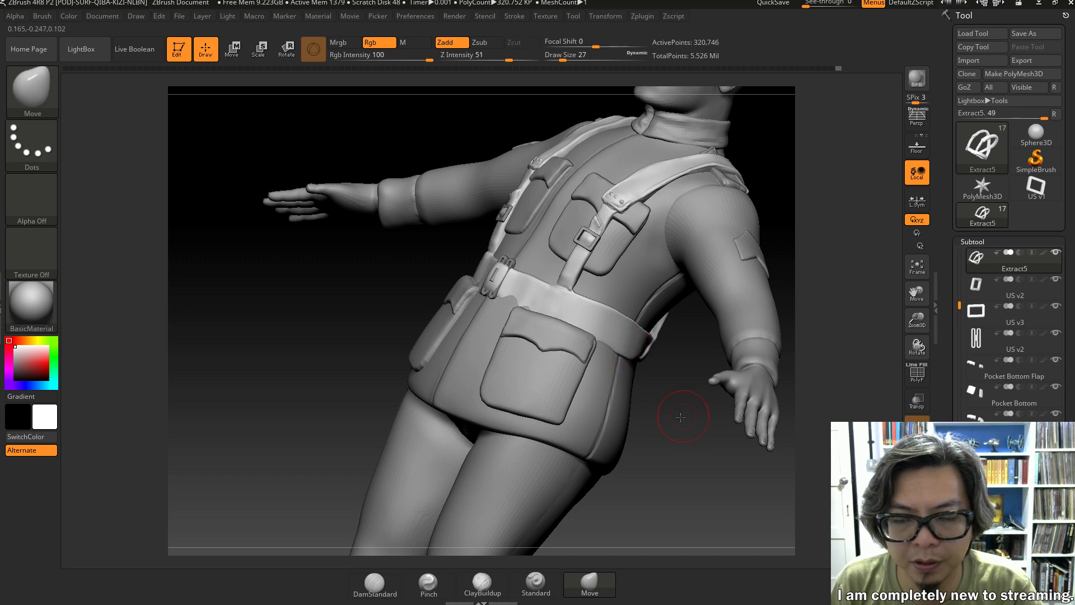
mouse_move(680, 418)
mouse_down()
mouse_move(537, 300)
mouse_move(559, 325)
mouse_up()
drag(565, 323, 581, 339)
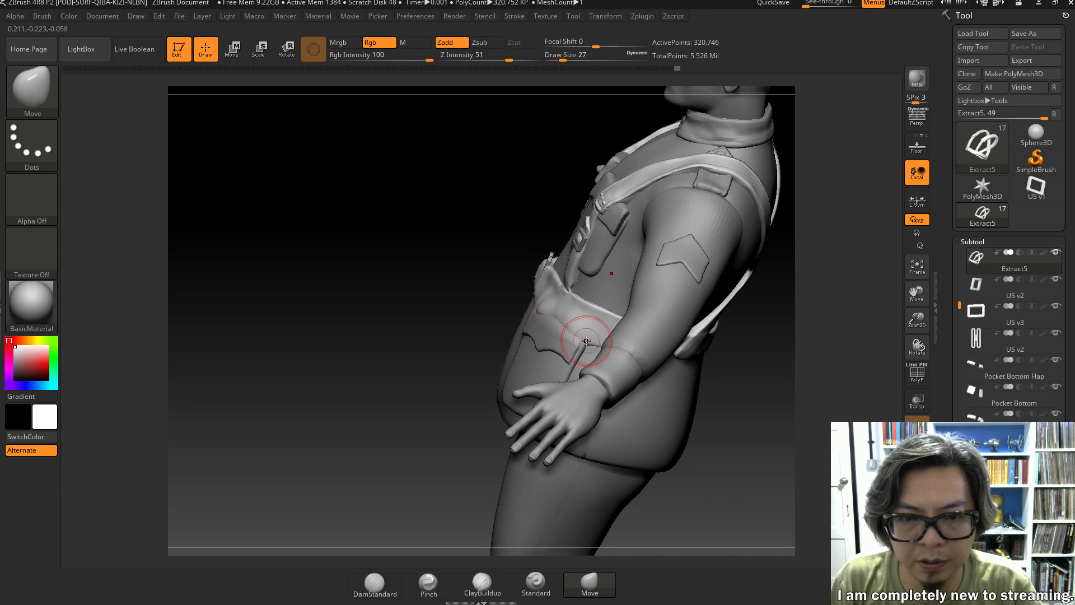
Step: Even out the belt's lower edge between the front buckle and the hip, above the lower pocket, with the Move brush
drag(444, 319, 554, 312)
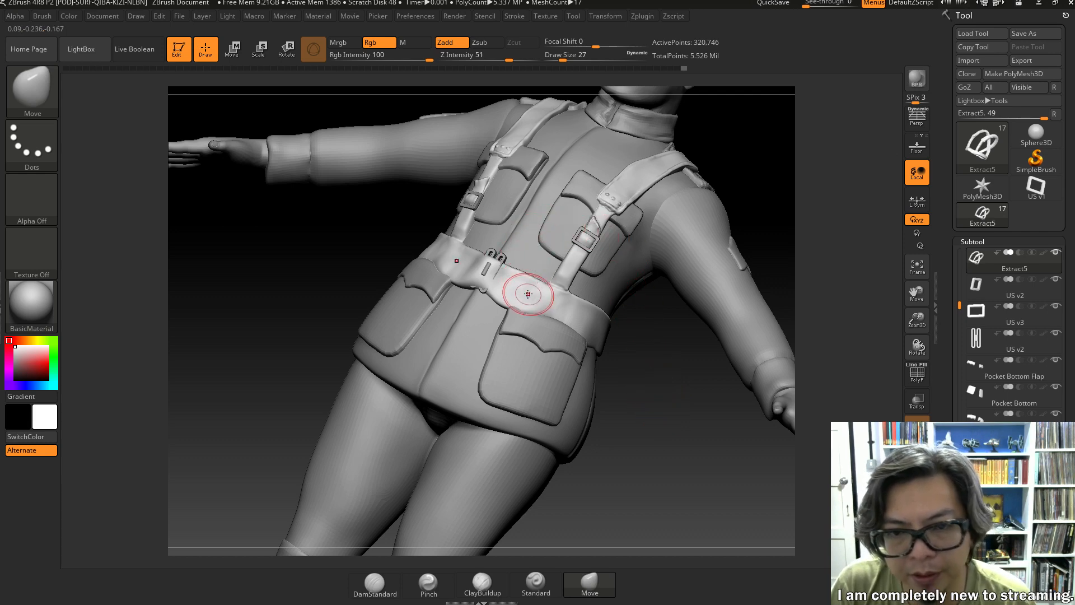
mouse_move(523, 310)
mouse_down()
mouse_move(503, 301)
mouse_move(531, 307)
mouse_up()
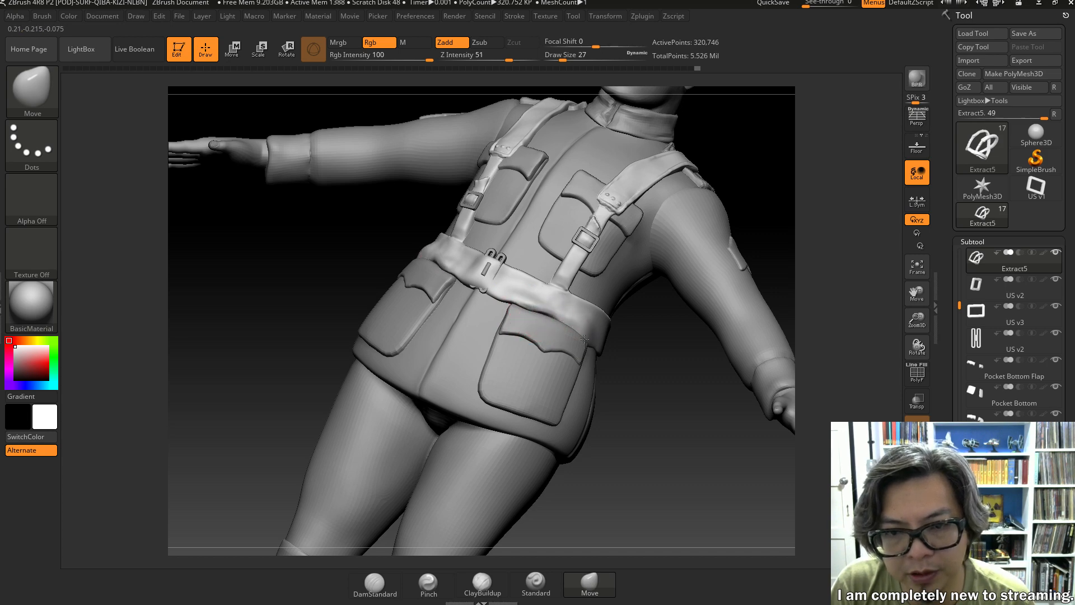
mouse_move(585, 339)
mouse_down()
mouse_move(568, 318)
mouse_move(510, 301)
mouse_up()
drag(677, 360, 649, 374)
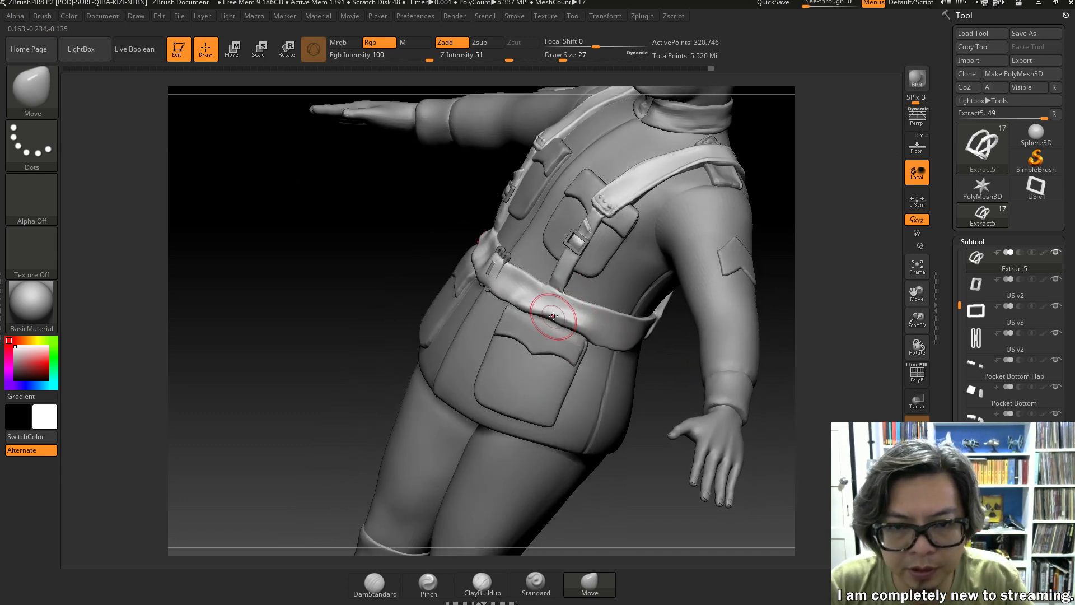
drag(550, 318, 553, 313)
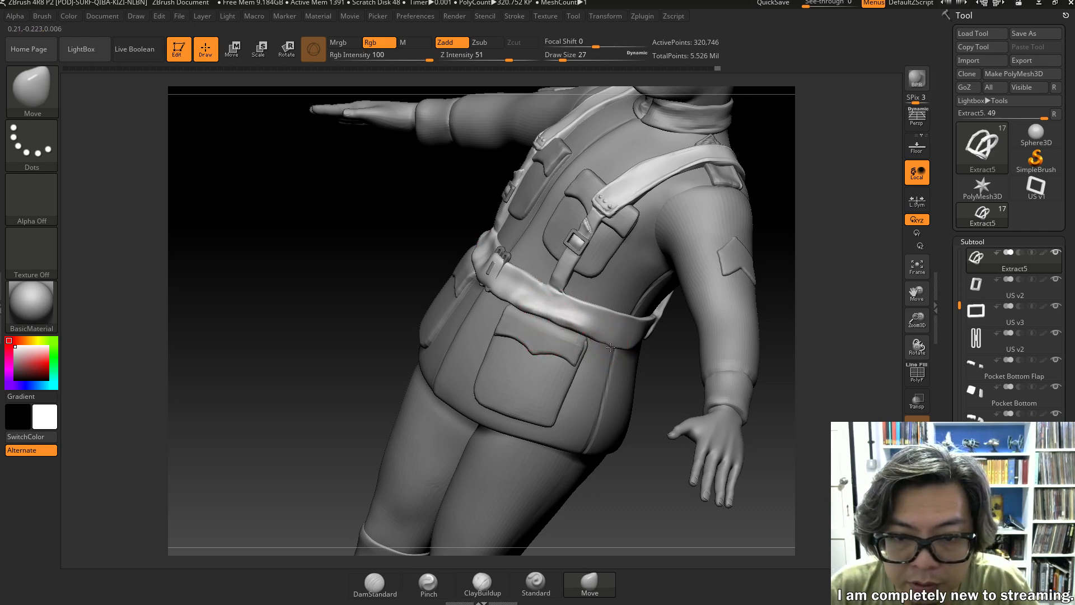
mouse_move(610, 347)
mouse_down()
mouse_move(661, 354)
mouse_move(542, 341)
mouse_move(642, 348)
mouse_move(665, 362)
mouse_move(605, 338)
mouse_up()
drag(605, 339, 605, 343)
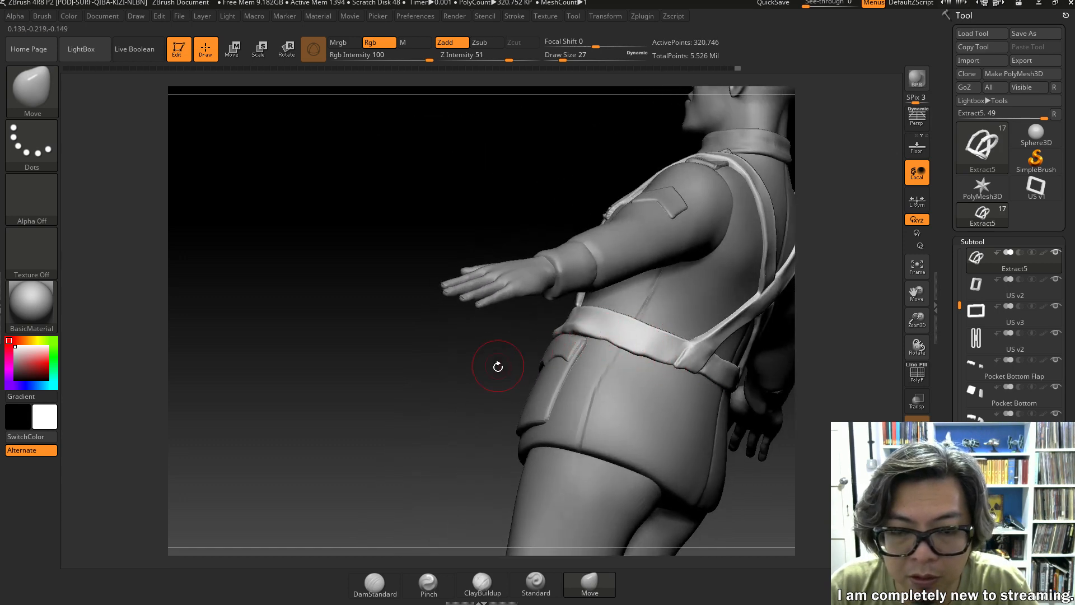
Step: Straighten the belt's edge around the hip with the Move brush and smooth the front section above the lower pocket
mouse_move(498, 367)
mouse_down()
mouse_move(497, 324)
mouse_move(639, 343)
mouse_up()
drag(659, 355, 660, 353)
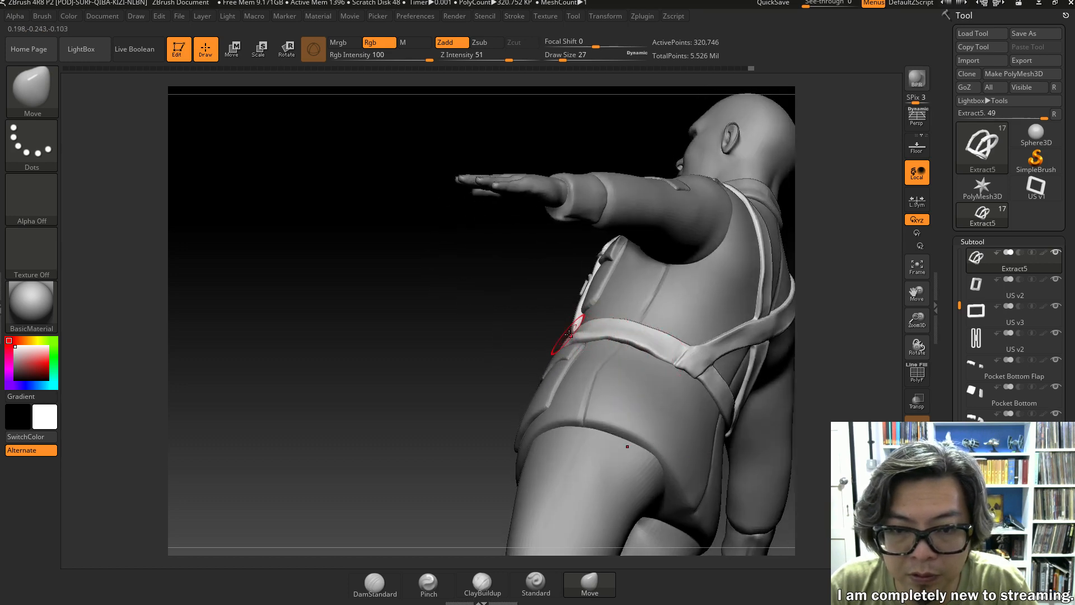
drag(496, 336, 556, 319)
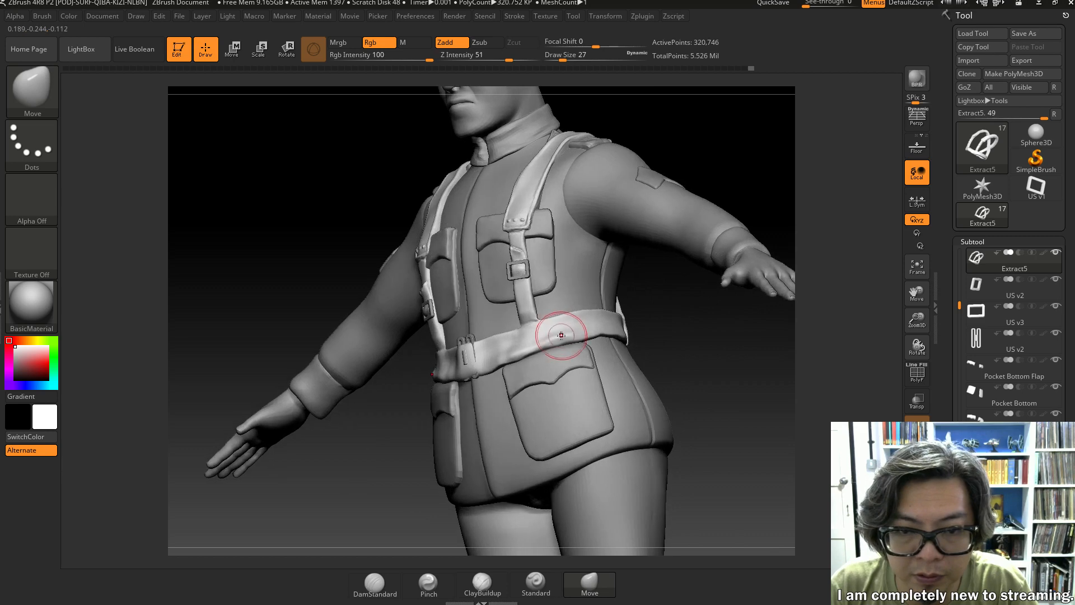
key(shift)
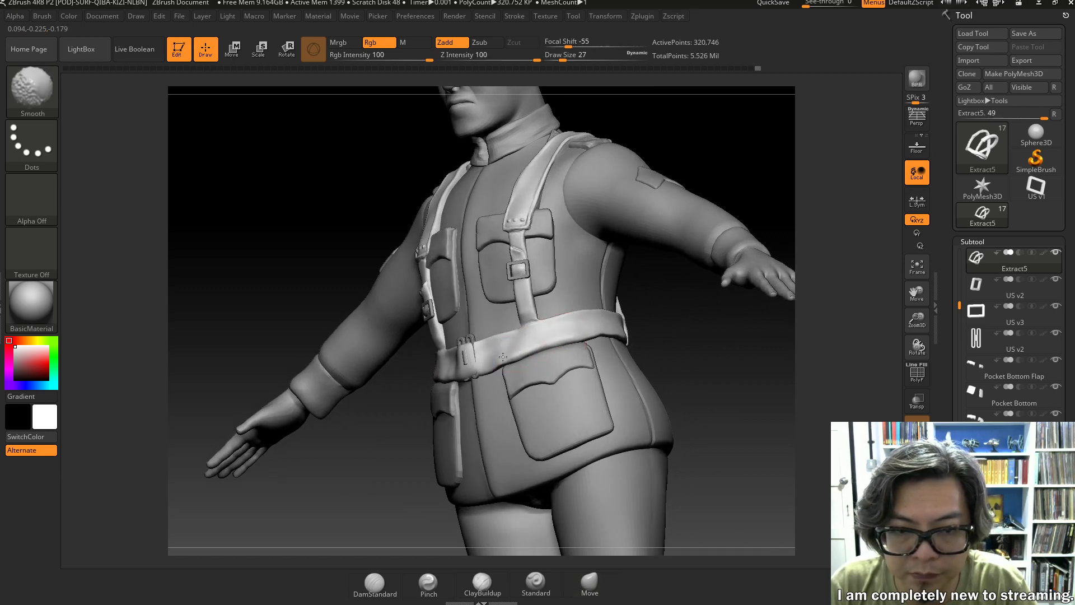
mouse_move(644, 342)
mouse_down()
mouse_move(727, 356)
mouse_move(533, 290)
mouse_up()
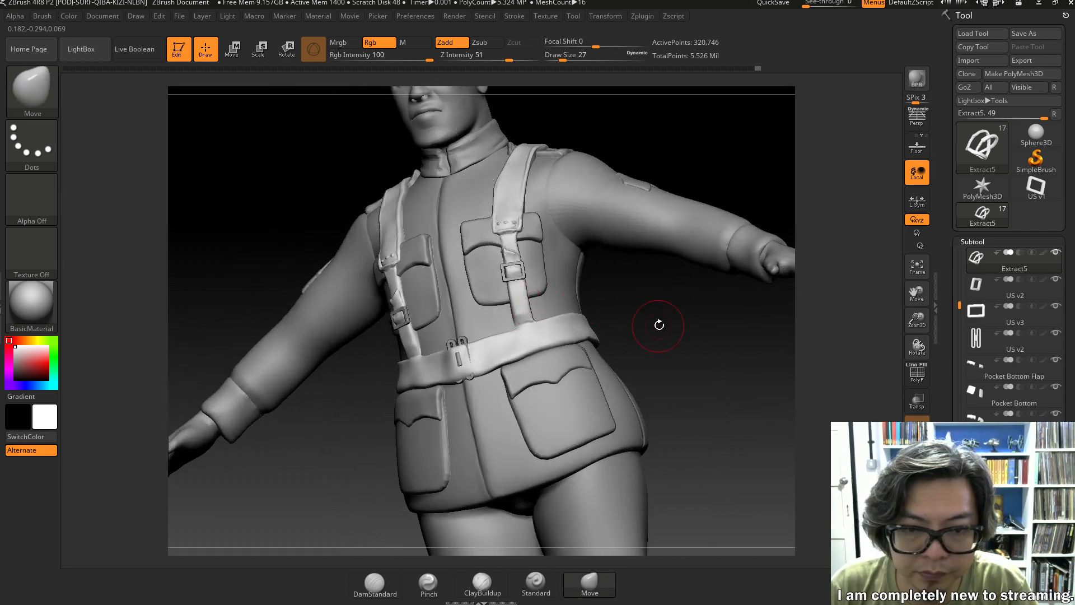
Step: Refine the front of the waist belt between the buckle and the side with the Move brush
drag(660, 324, 519, 353)
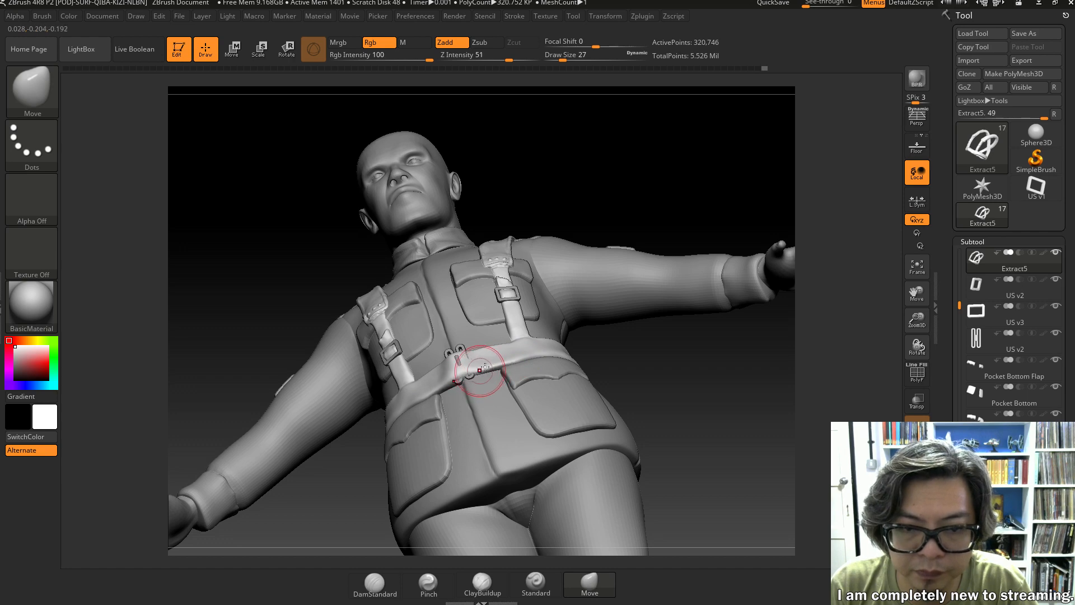
mouse_move(662, 330)
mouse_down()
mouse_move(637, 358)
mouse_move(564, 364)
mouse_move(638, 397)
mouse_move(650, 431)
mouse_move(622, 360)
mouse_up()
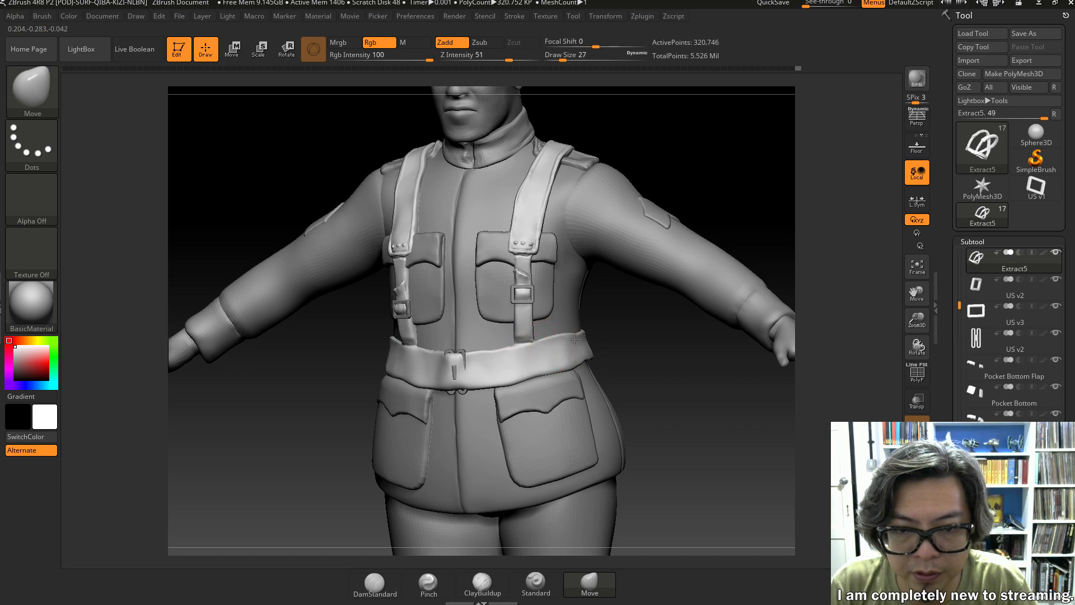
drag(635, 352, 577, 340)
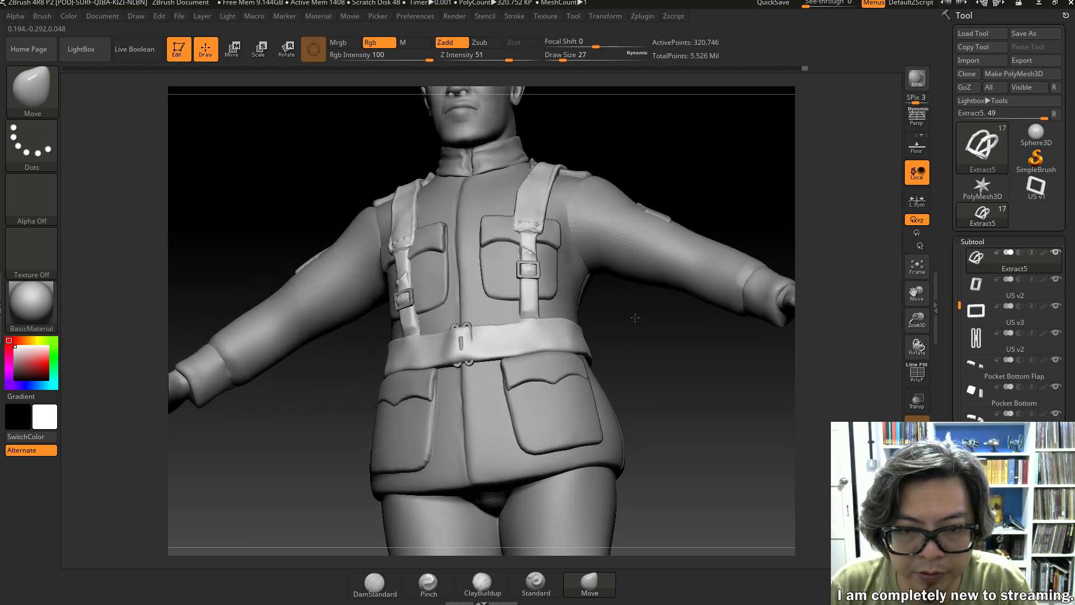
Step: Reshape the belt's edges from the hip to the rear strap junction into a cleaner line with the Move brush
drag(593, 333, 381, 344)
drag(578, 355, 619, 370)
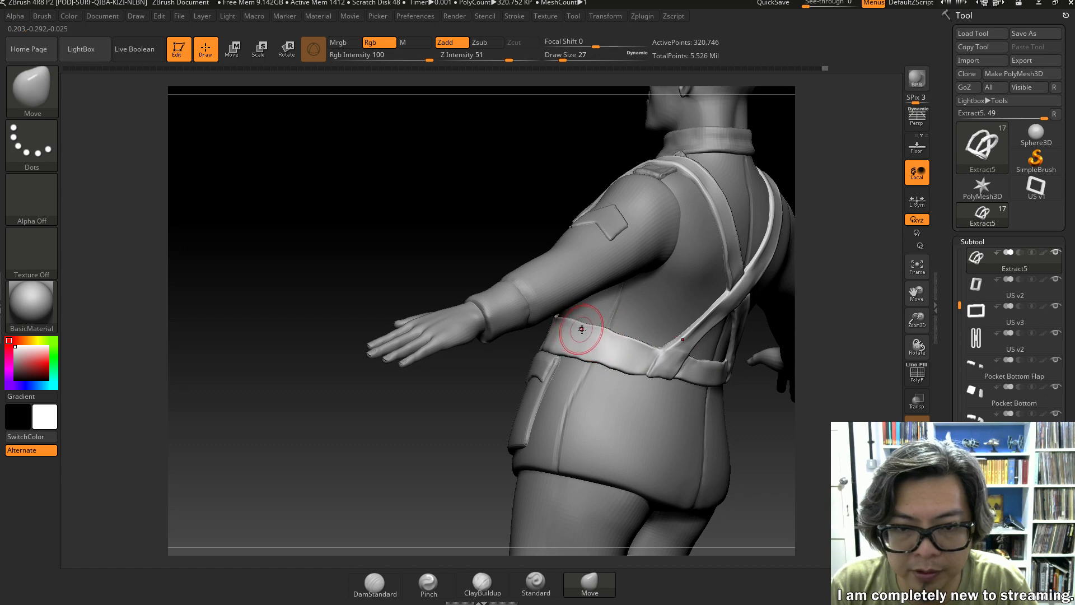
drag(593, 329, 599, 326)
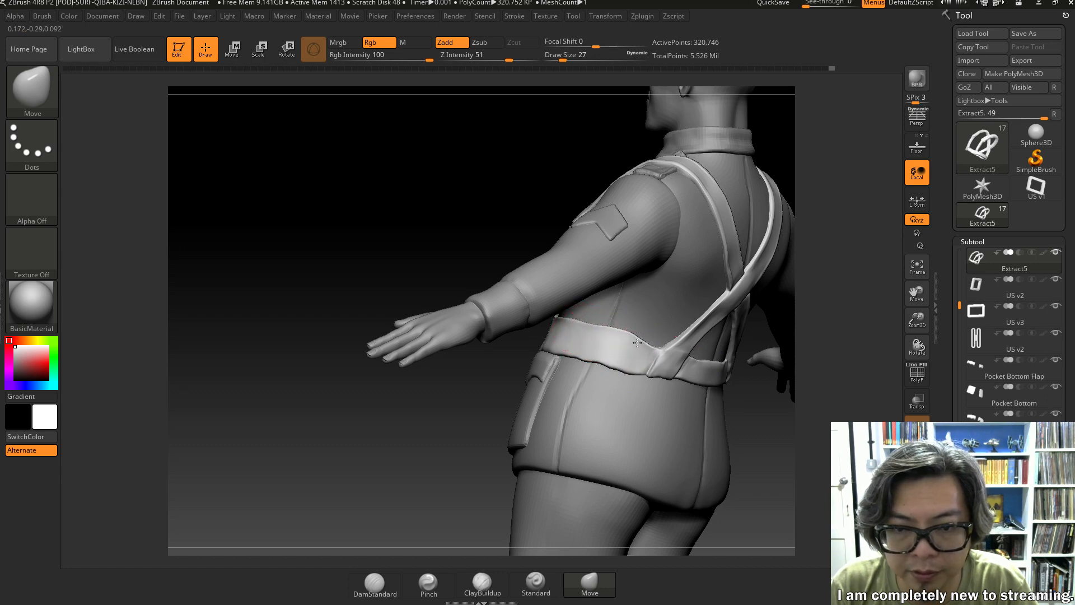
drag(654, 347, 663, 346)
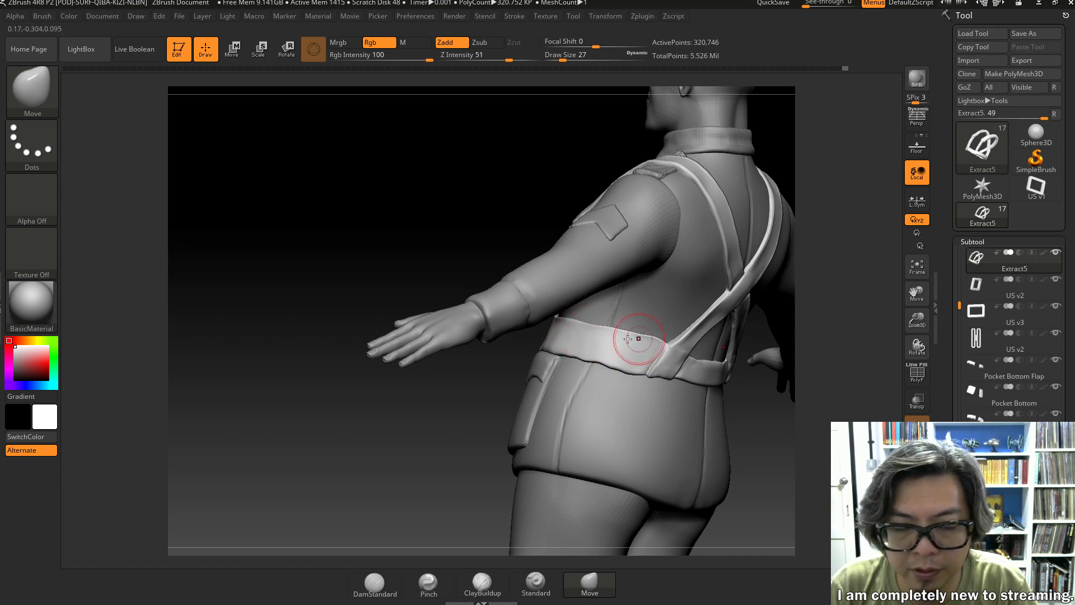
mouse_move(461, 407)
mouse_down()
mouse_move(551, 381)
mouse_move(555, 406)
mouse_move(421, 405)
mouse_up()
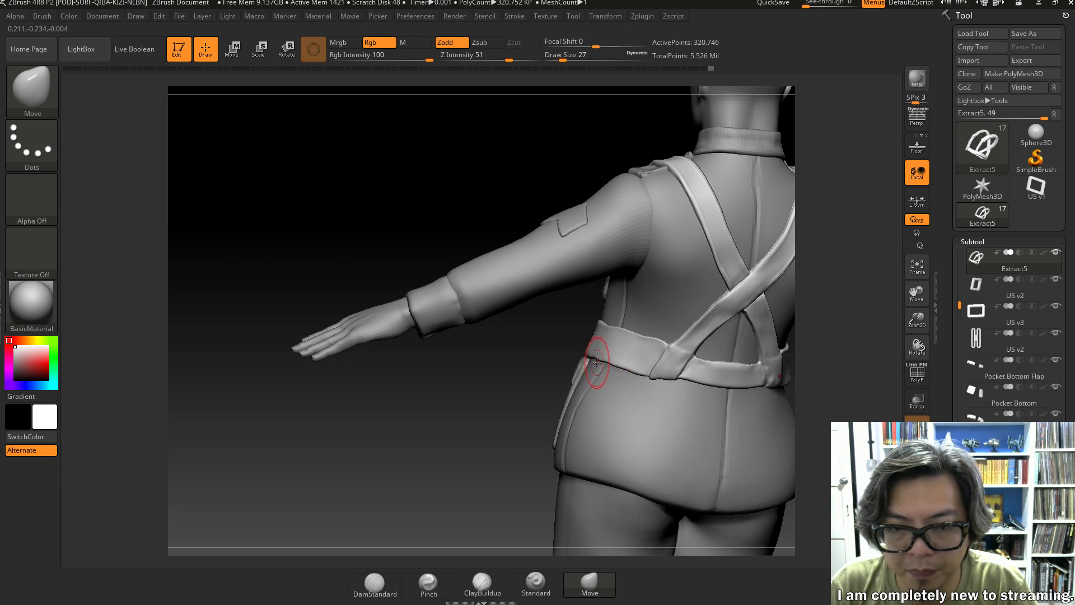
Step: Reshape the back of the waist belt and the lower ends of the crossed straps with the Move brush at draw size 27
drag(538, 367, 629, 379)
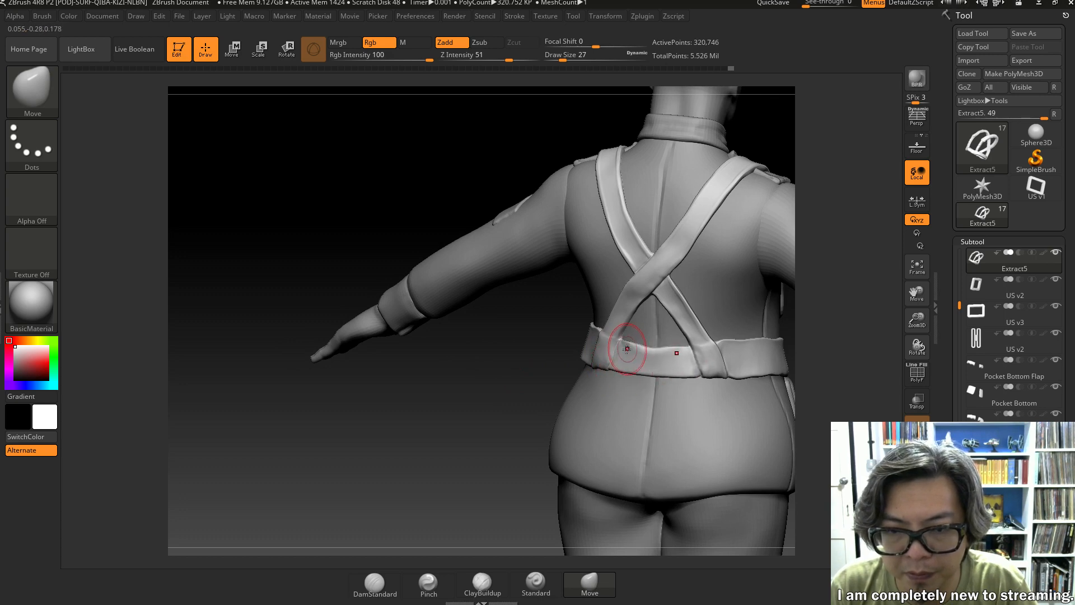
mouse_move(645, 351)
mouse_down()
mouse_move(693, 348)
mouse_move(704, 376)
mouse_up()
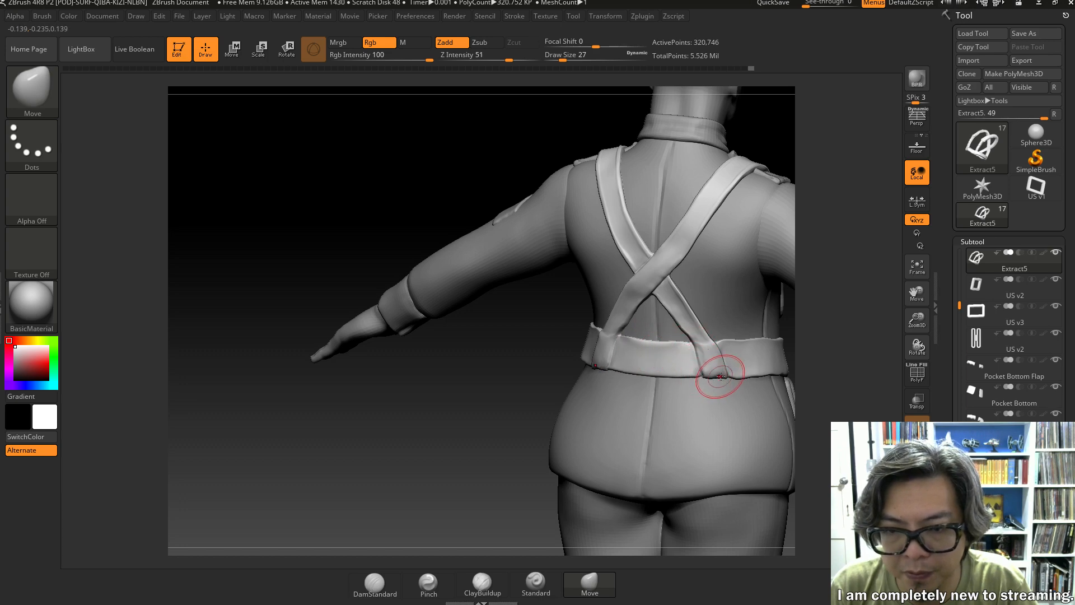
mouse_move(504, 367)
mouse_down()
mouse_move(644, 395)
mouse_move(591, 390)
mouse_move(650, 339)
mouse_up()
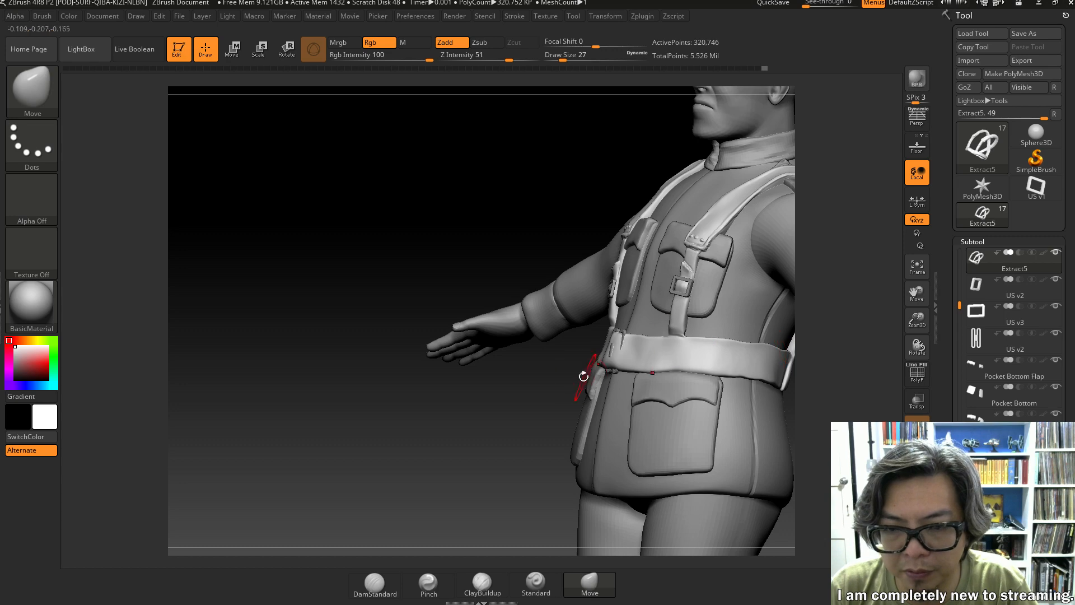
drag(582, 372, 686, 347)
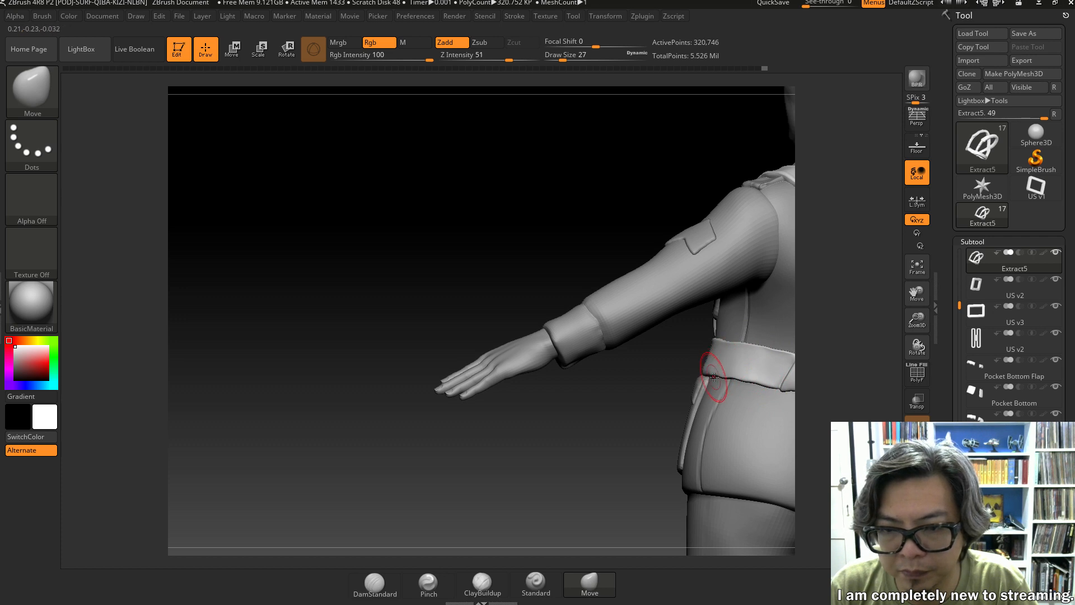
mouse_move(598, 394)
mouse_down()
mouse_move(588, 392)
mouse_move(665, 330)
mouse_up()
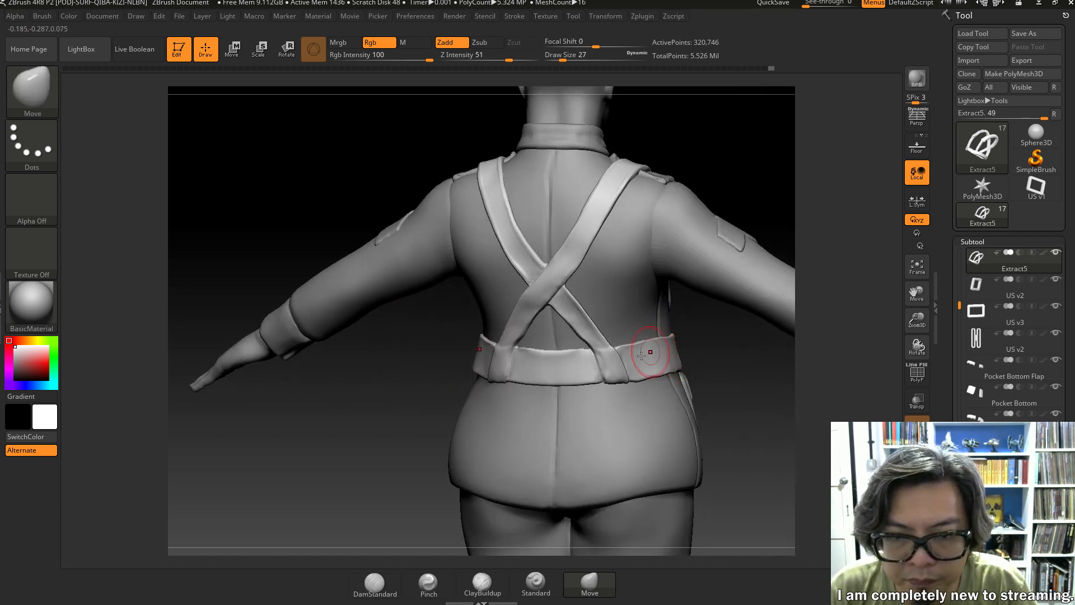
mouse_move(611, 382)
mouse_down()
mouse_move(589, 353)
mouse_move(625, 383)
mouse_move(616, 384)
mouse_up()
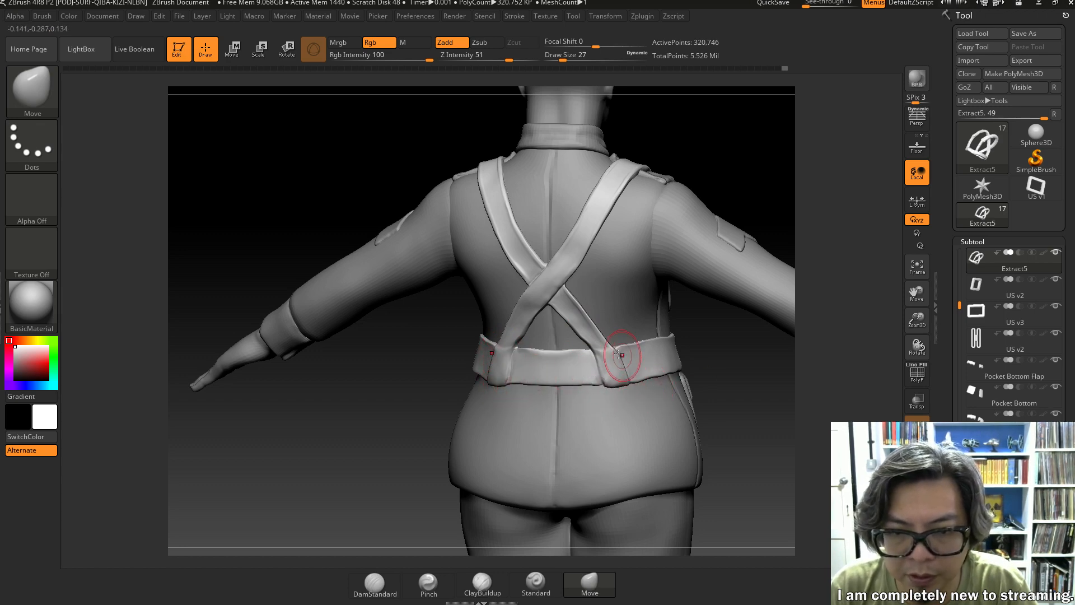
Step: Touch up the belt around the side and front, and smooth its surface beside the front buckle
mouse_move(736, 381)
mouse_down()
mouse_move(677, 387)
mouse_move(615, 356)
mouse_move(692, 357)
mouse_move(680, 359)
mouse_up()
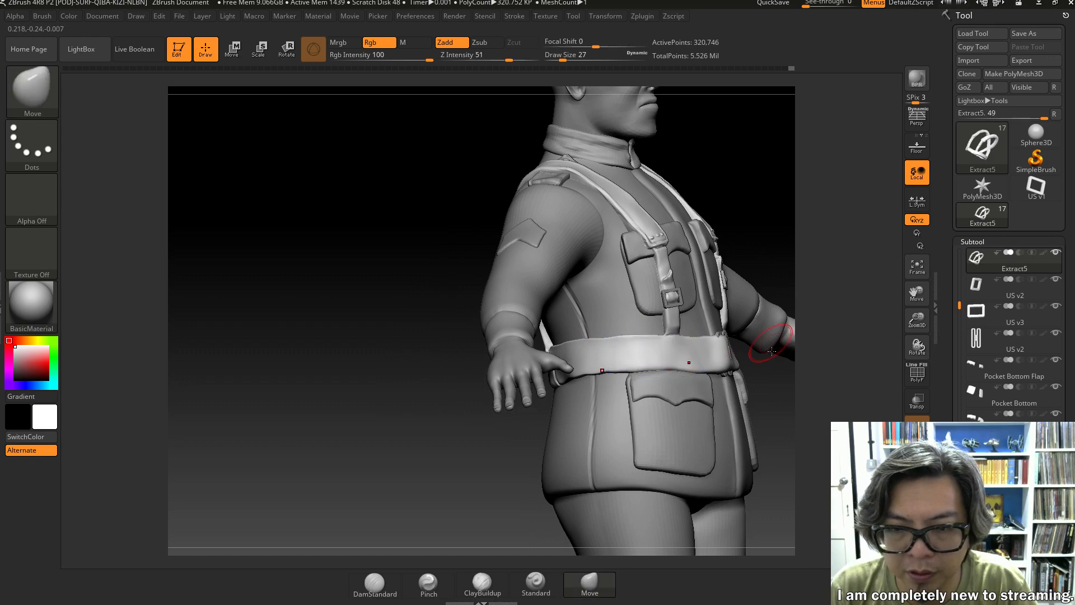
drag(771, 351, 734, 340)
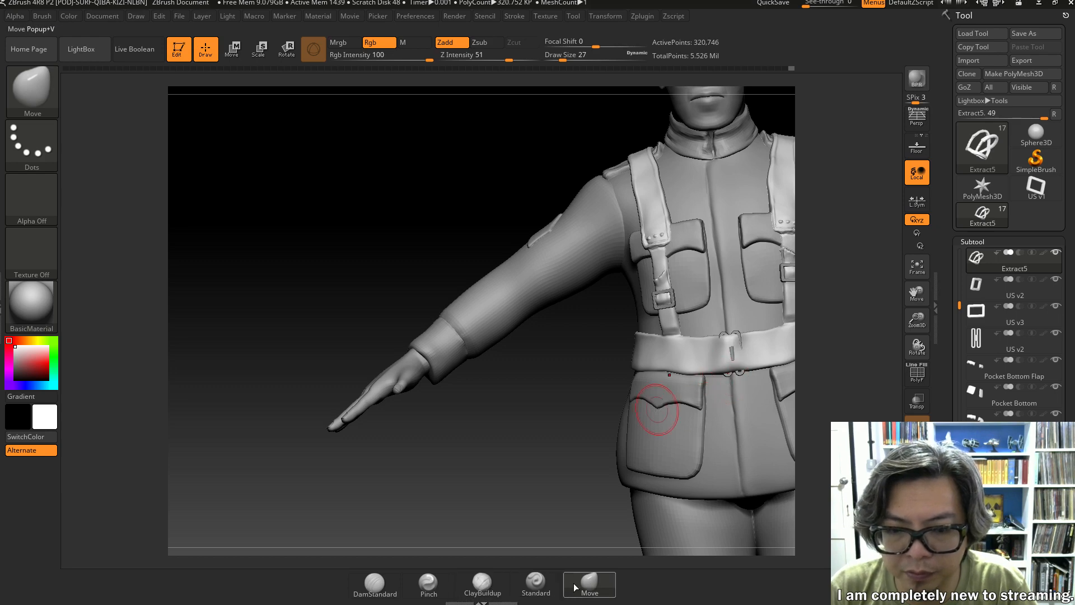
mouse_move(712, 392)
mouse_down()
mouse_move(604, 354)
mouse_move(721, 353)
mouse_move(732, 368)
mouse_up()
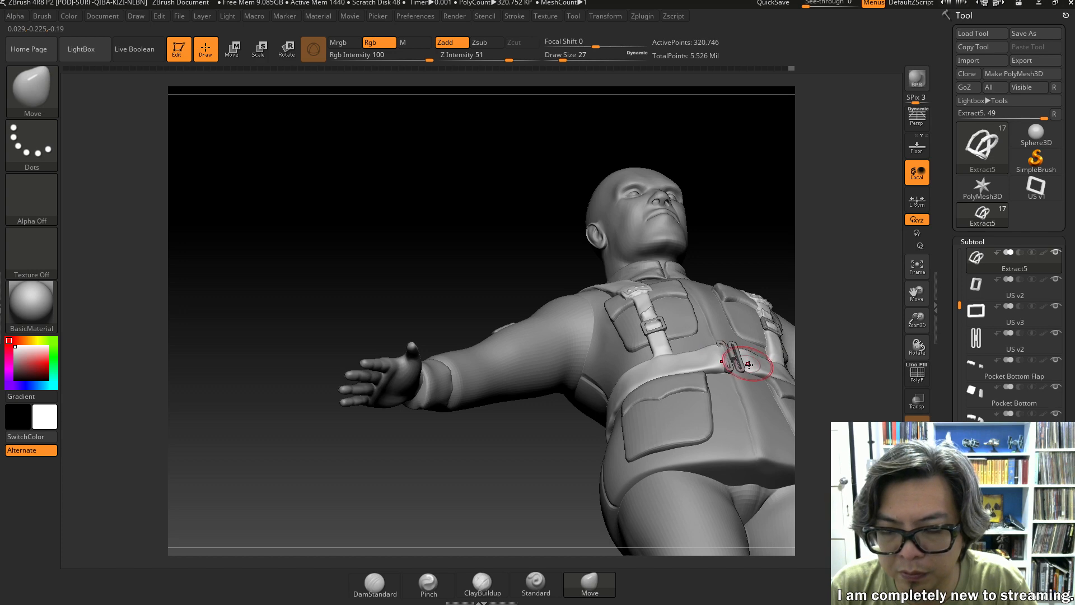
drag(773, 232, 659, 418)
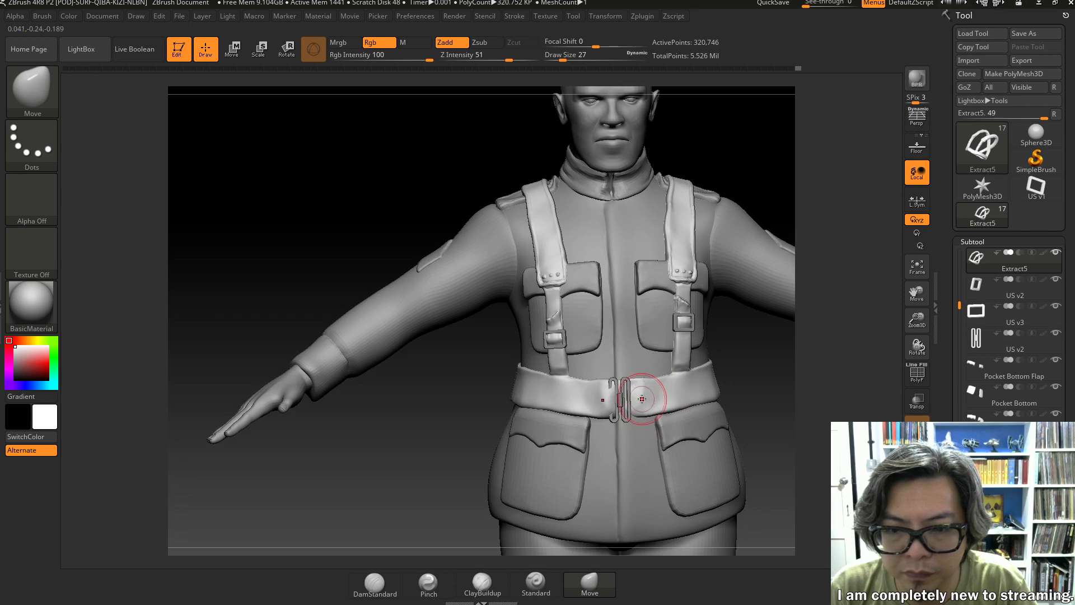
key(shift)
shift+drag(633, 396, 640, 383)
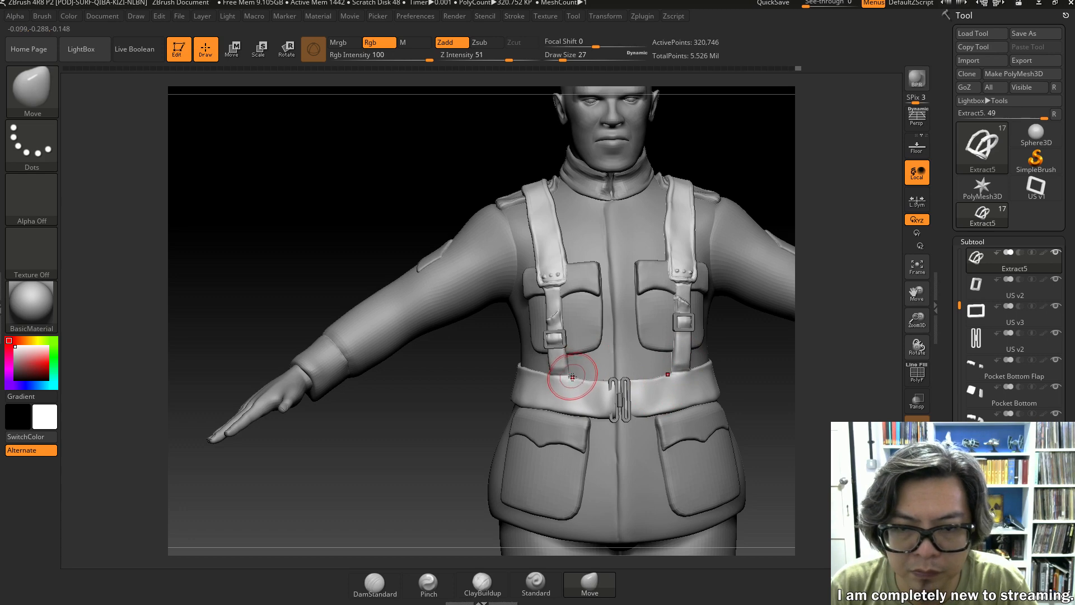
Step: Adjust the belt's upper edge beside the front buckle with the Move brush at draw size 20
mouse_move(756, 384)
mouse_down()
mouse_move(762, 311)
mouse_move(758, 375)
mouse_move(728, 374)
mouse_move(738, 385)
mouse_move(722, 495)
mouse_move(716, 473)
mouse_move(706, 520)
mouse_up()
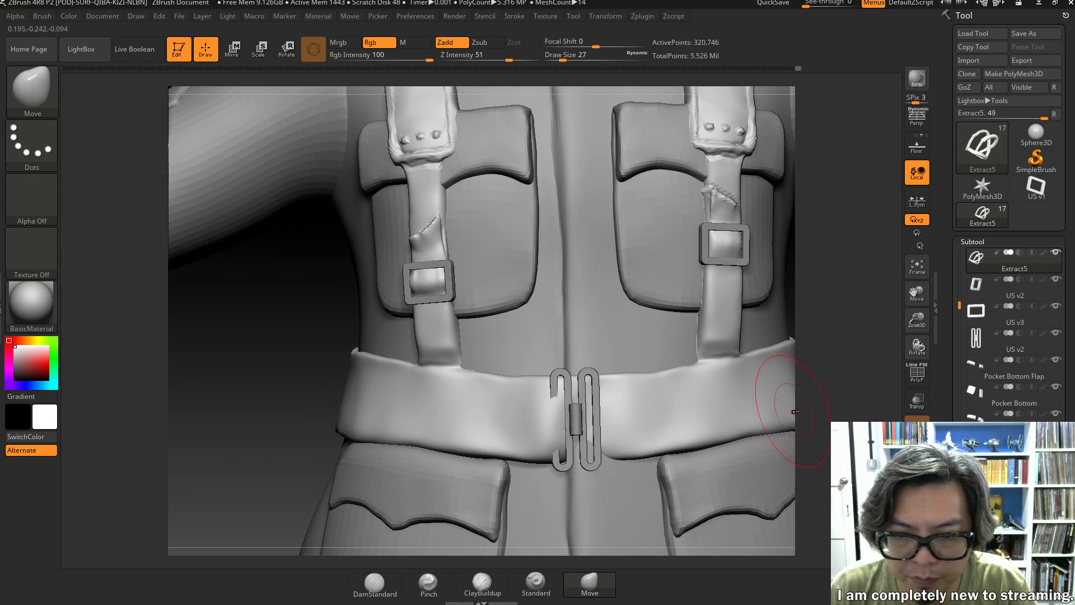
drag(804, 403, 770, 325)
key(s)
drag(631, 379, 612, 385)
key(s)
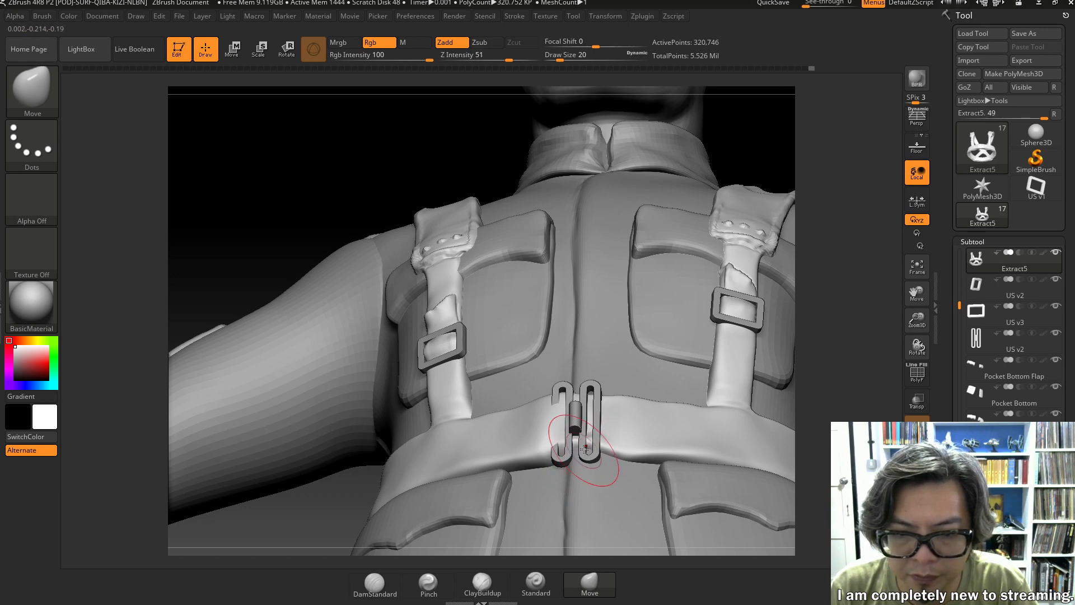
Step: Reposition the front belt buckle (subtool US v2) slightly so it sits centred against the belt
drag(818, 302, 774, 359)
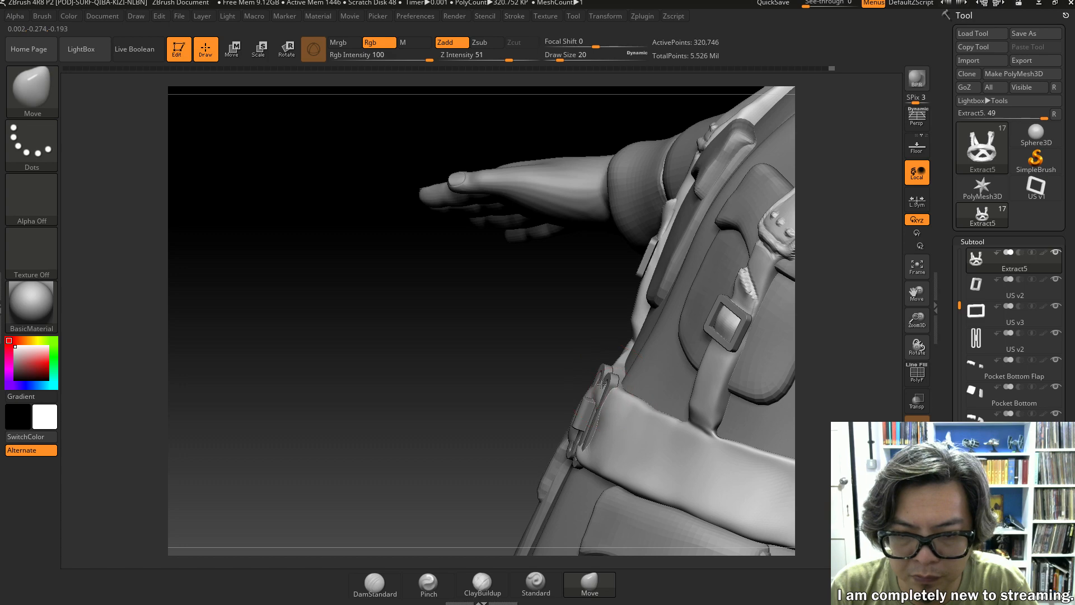
drag(560, 322, 595, 317)
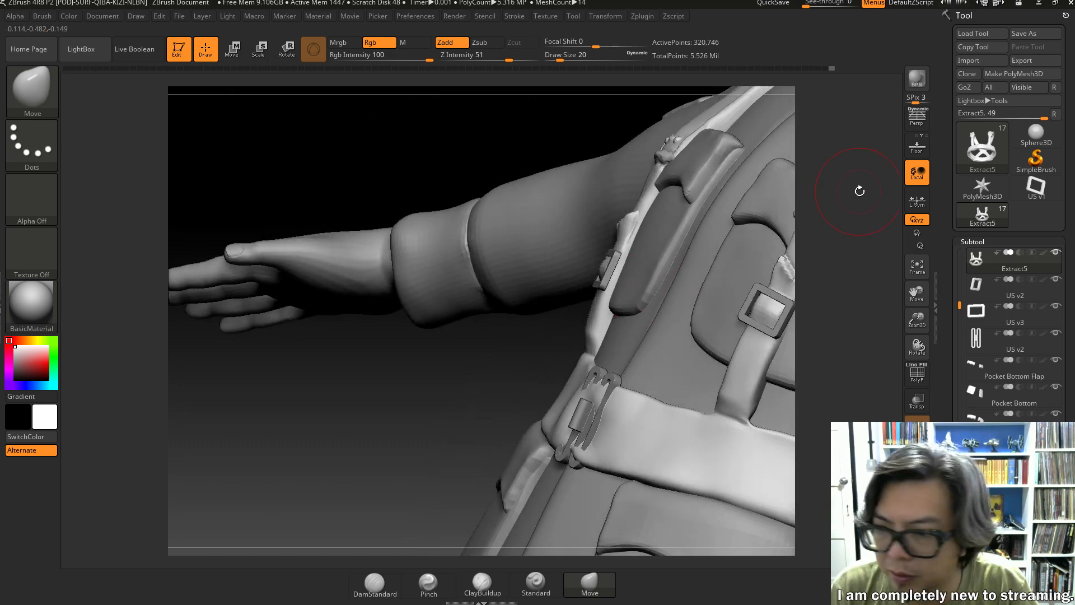
click(999, 345)
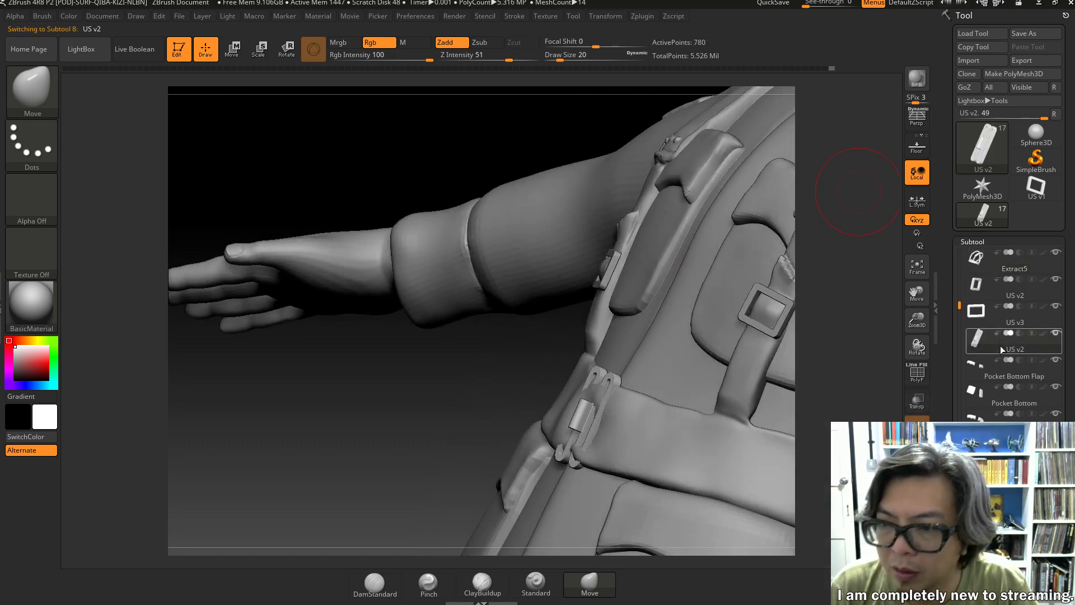
click(233, 49)
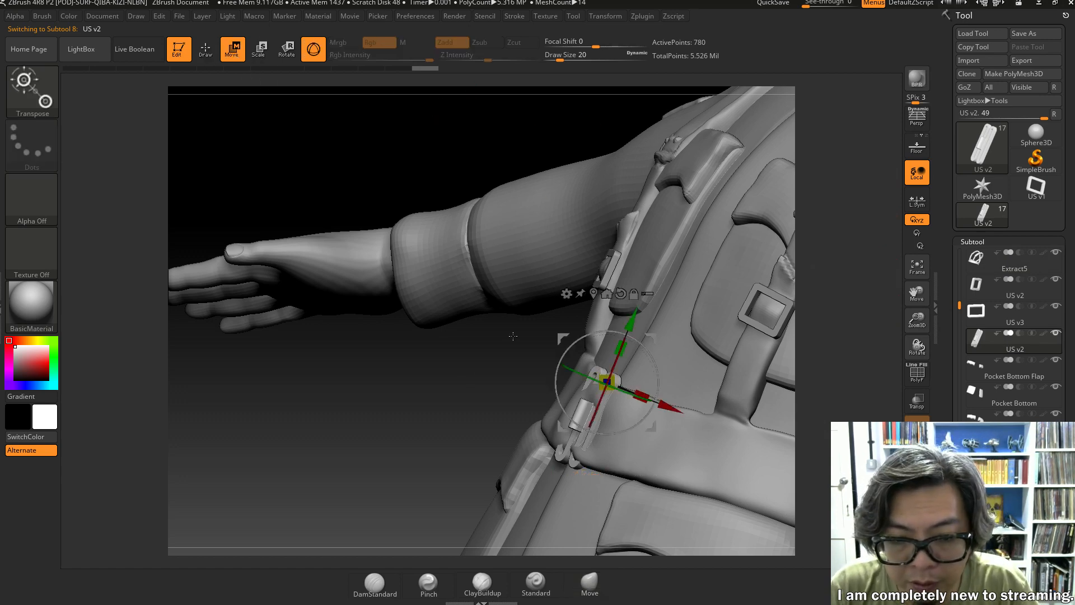
drag(513, 336, 439, 386)
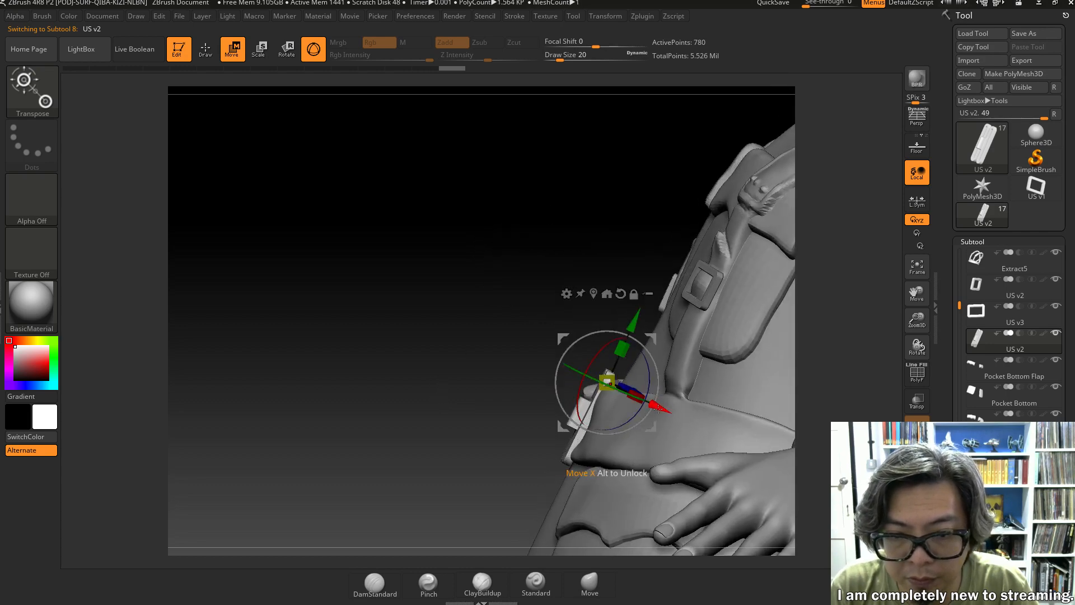
drag(653, 429, 659, 428)
drag(470, 354, 529, 391)
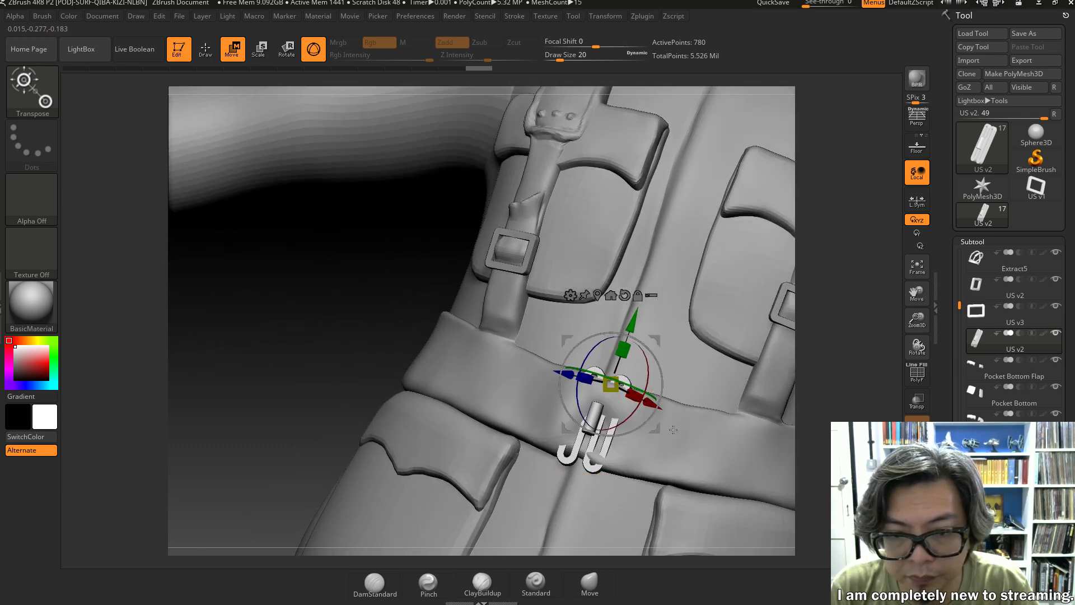
drag(661, 430, 670, 434)
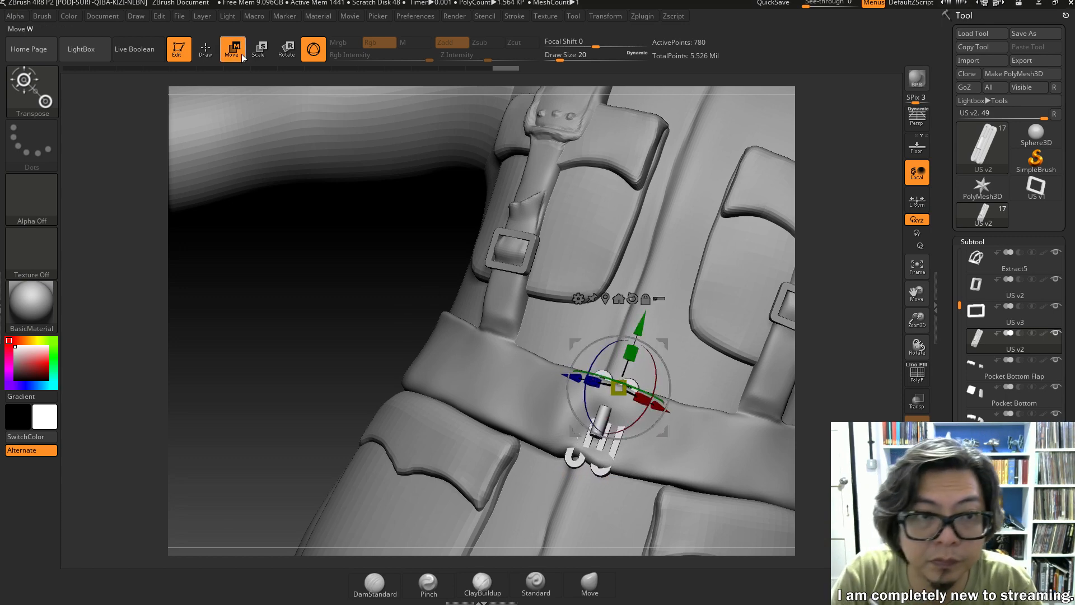
Step: Sculpt both ends of the belt around the front buckle with ClayBuildup at draw size 13
key(q)
alt+click(697, 457)
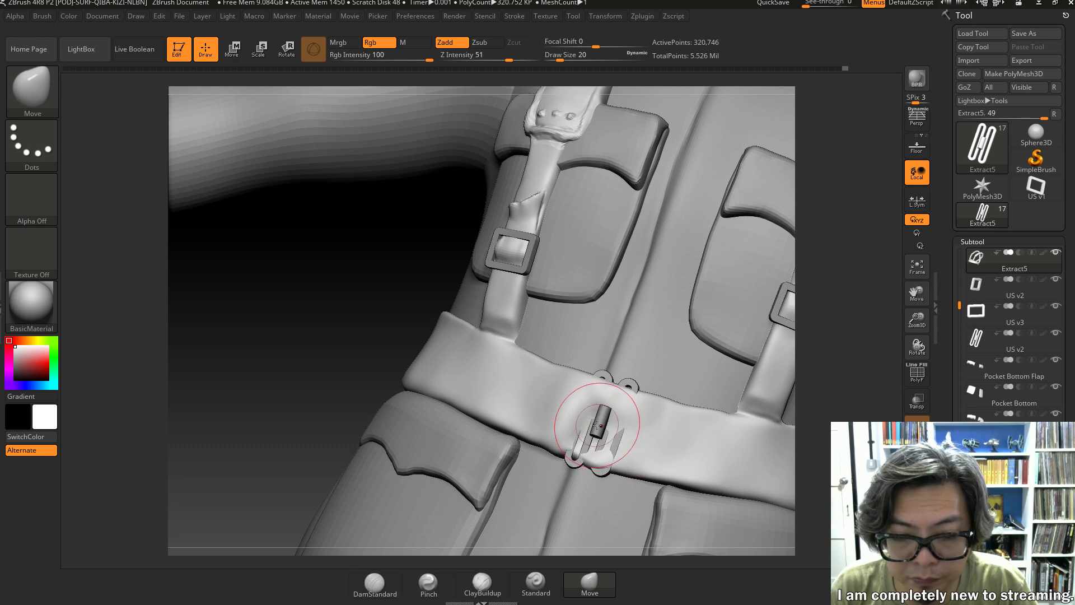
click(472, 595)
drag(337, 304, 569, 379)
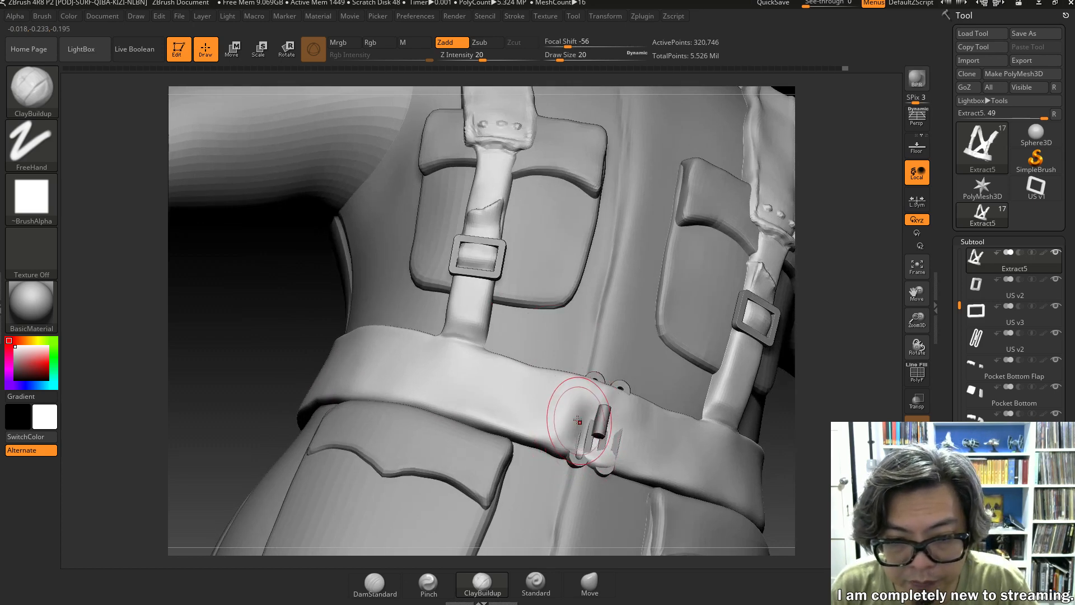
key(s)
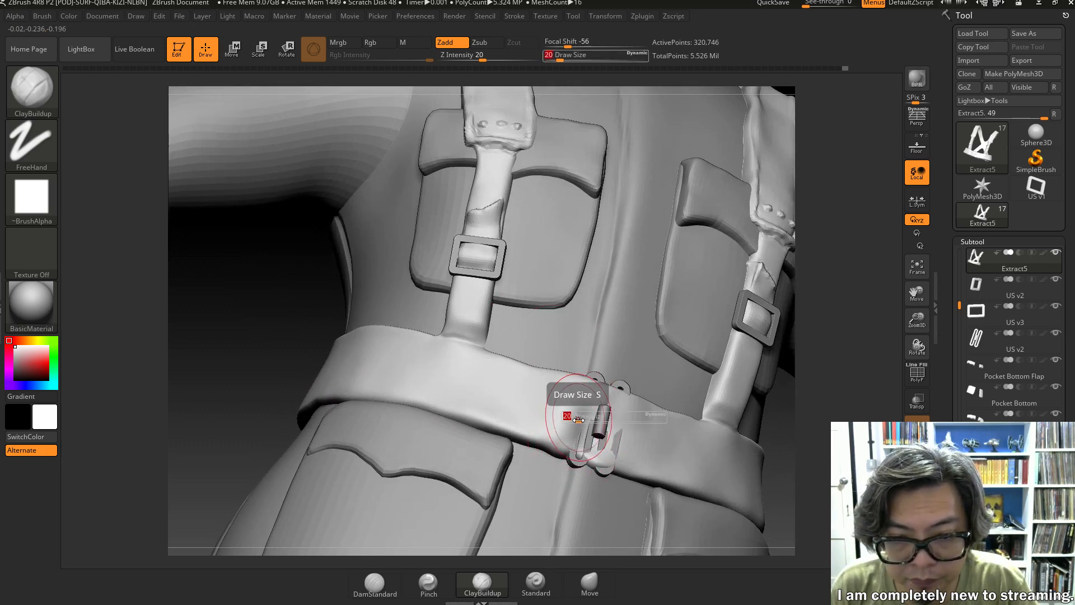
drag(578, 421, 578, 423)
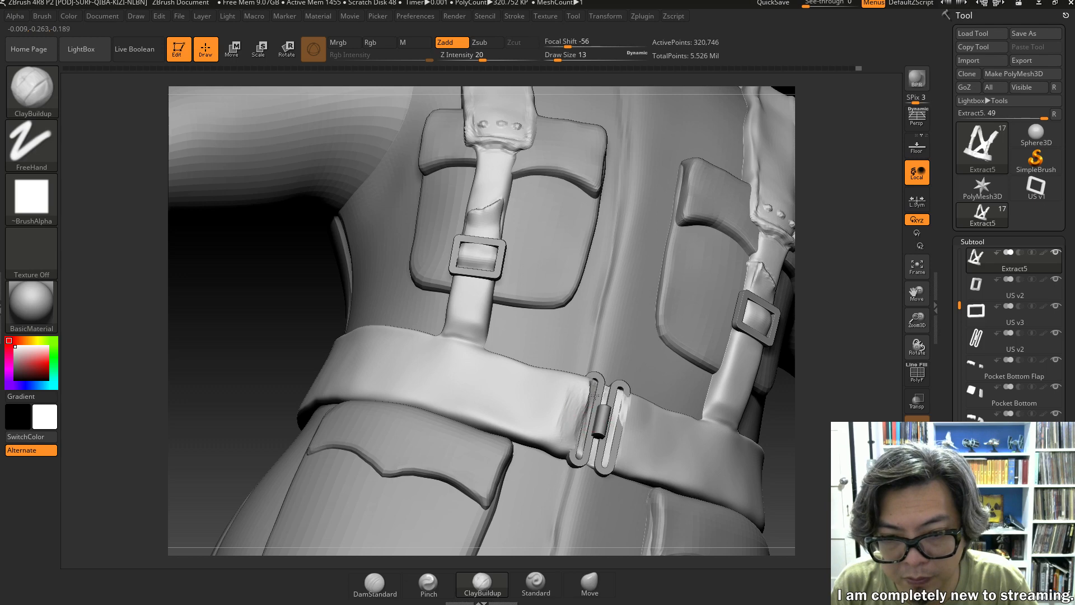
mouse_move(595, 395)
mouse_down()
mouse_move(584, 430)
mouse_move(605, 441)
mouse_move(575, 442)
mouse_up()
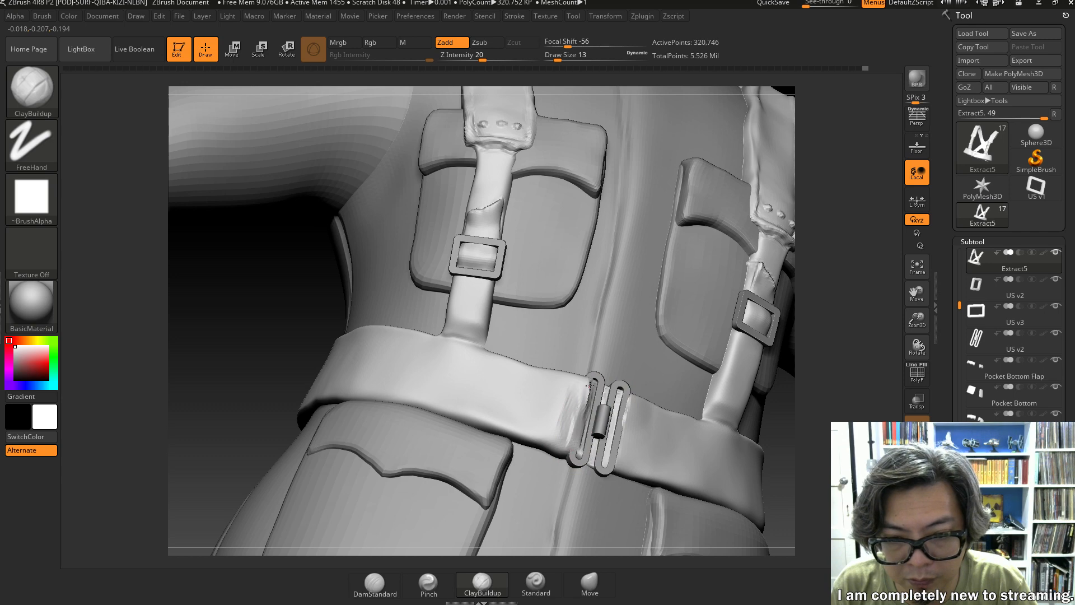
drag(585, 398, 565, 438)
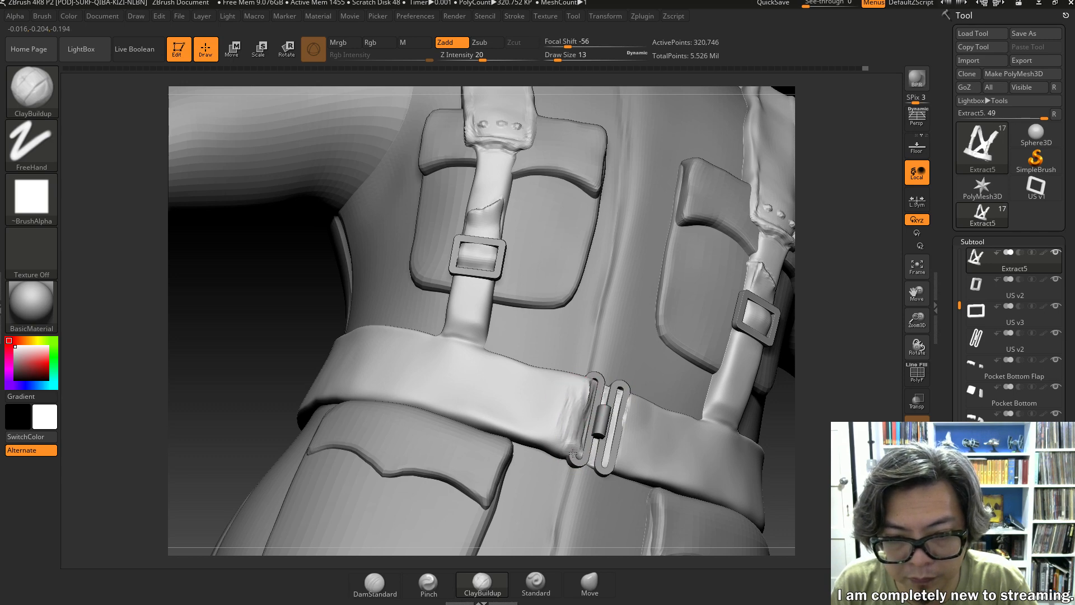
drag(573, 453, 572, 458)
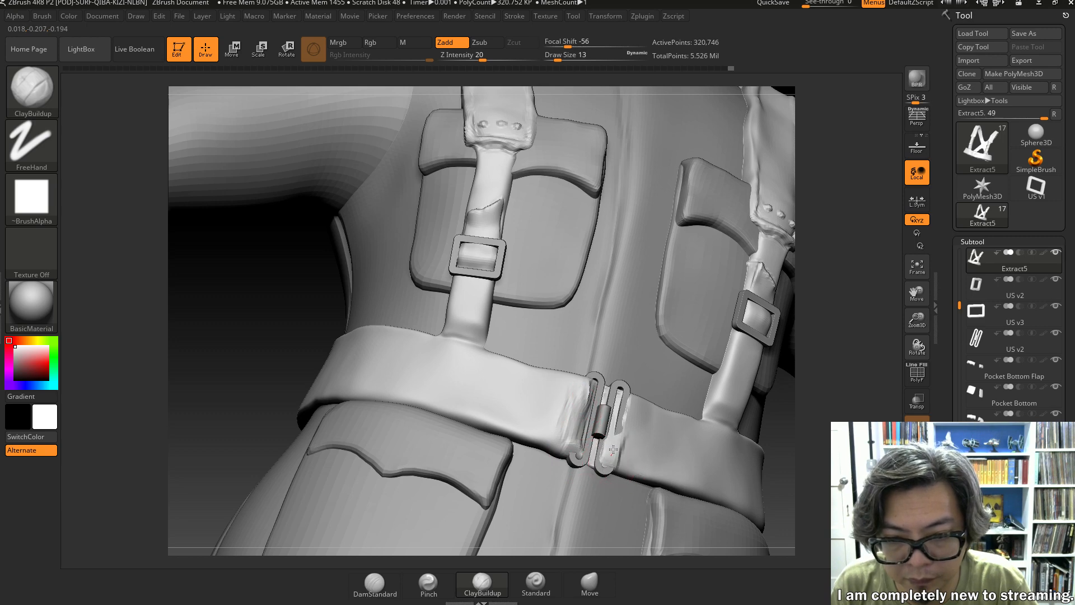
drag(619, 396, 600, 456)
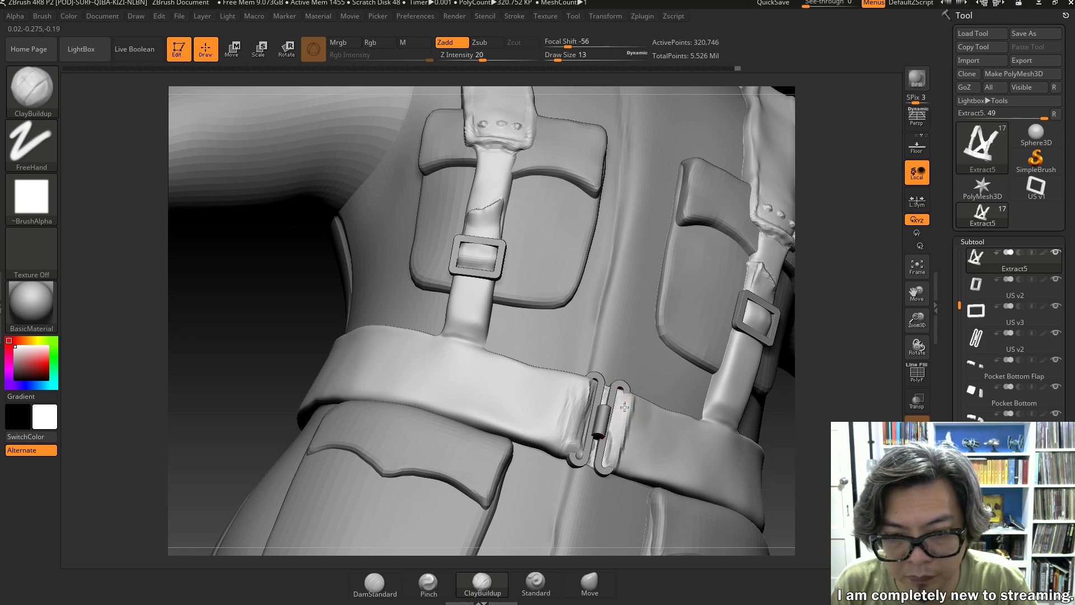
mouse_move(575, 441)
mouse_down()
mouse_move(583, 392)
mouse_move(615, 445)
mouse_move(613, 466)
mouse_move(626, 417)
mouse_up()
Step: Refine the belt ends inside the buckle's loops with ClayBuildup at draw size 8
mouse_move(830, 384)
mouse_down()
mouse_move(786, 402)
mouse_move(780, 389)
mouse_up()
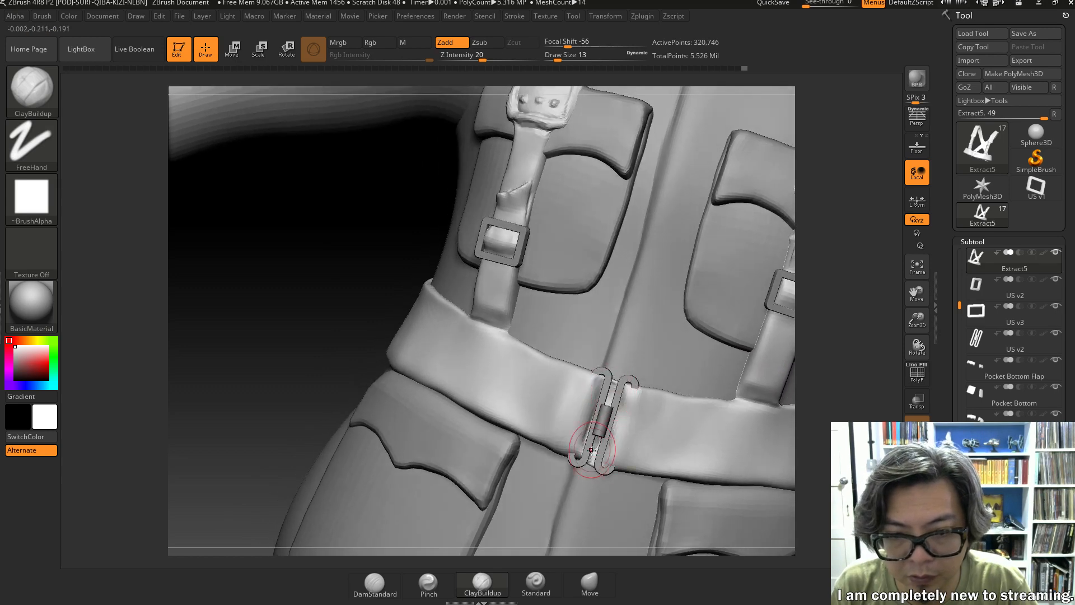
key(s)
drag(601, 436, 595, 438)
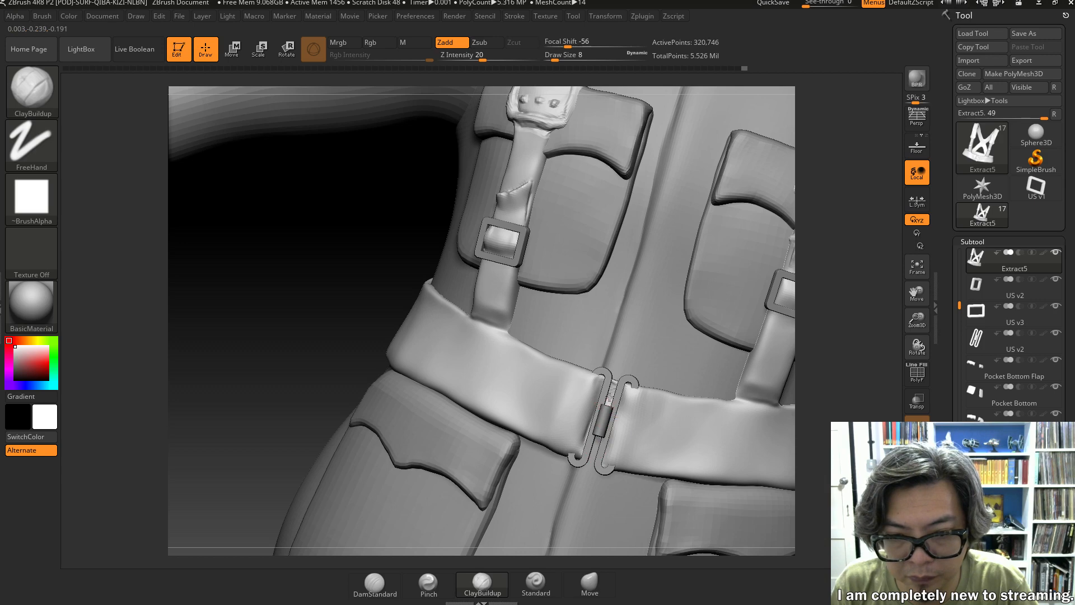
alt+right_drag(611, 391, 612, 387)
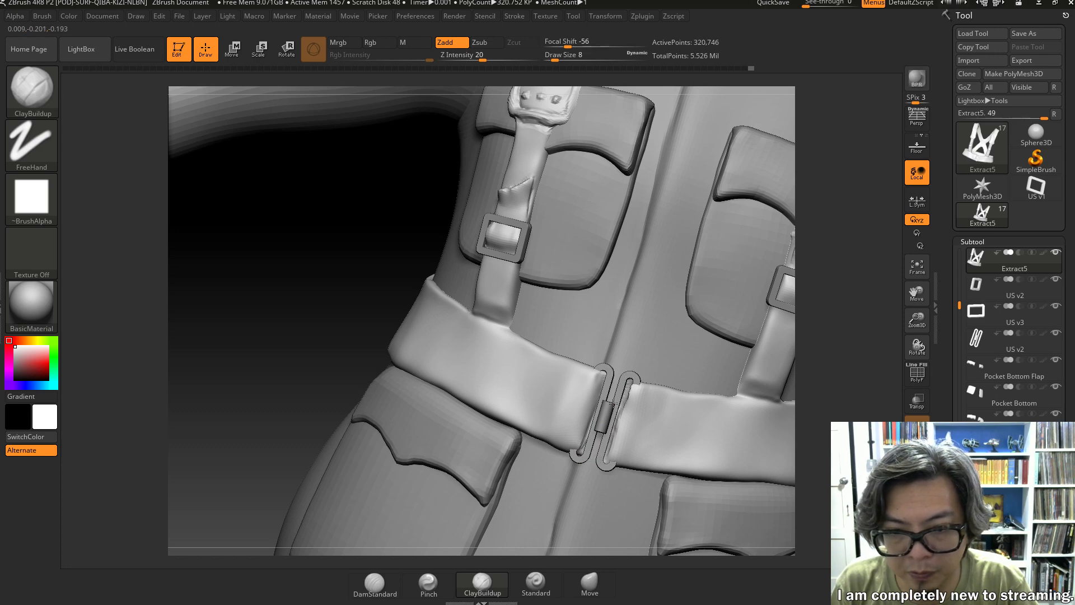
Step: Rotate the front belt buckle (subtool US v2) slightly to follow the slope of the belt
drag(382, 320, 331, 396)
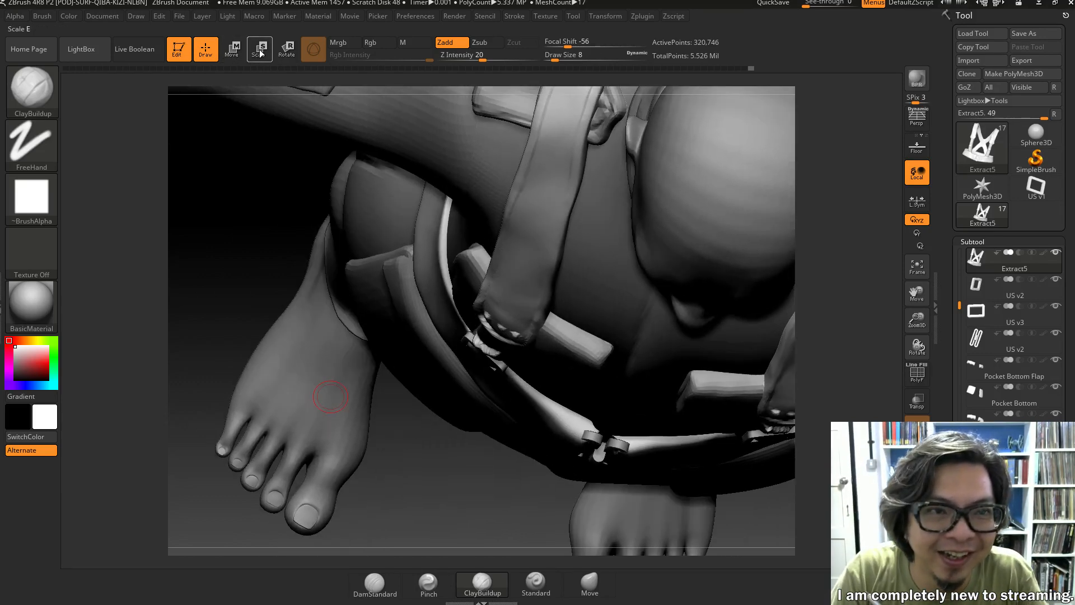
click(234, 49)
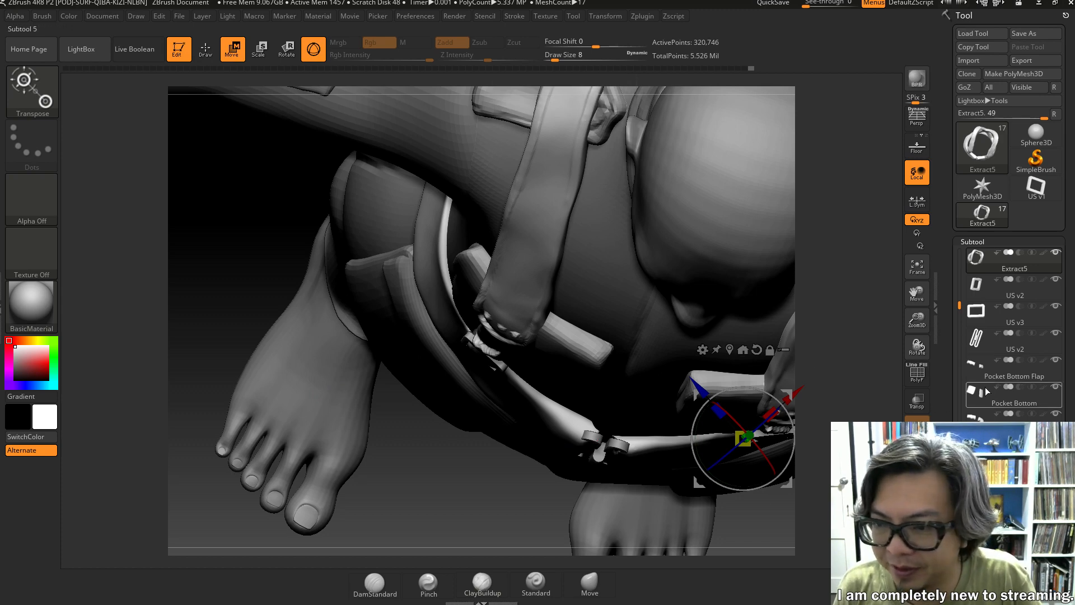
click(980, 347)
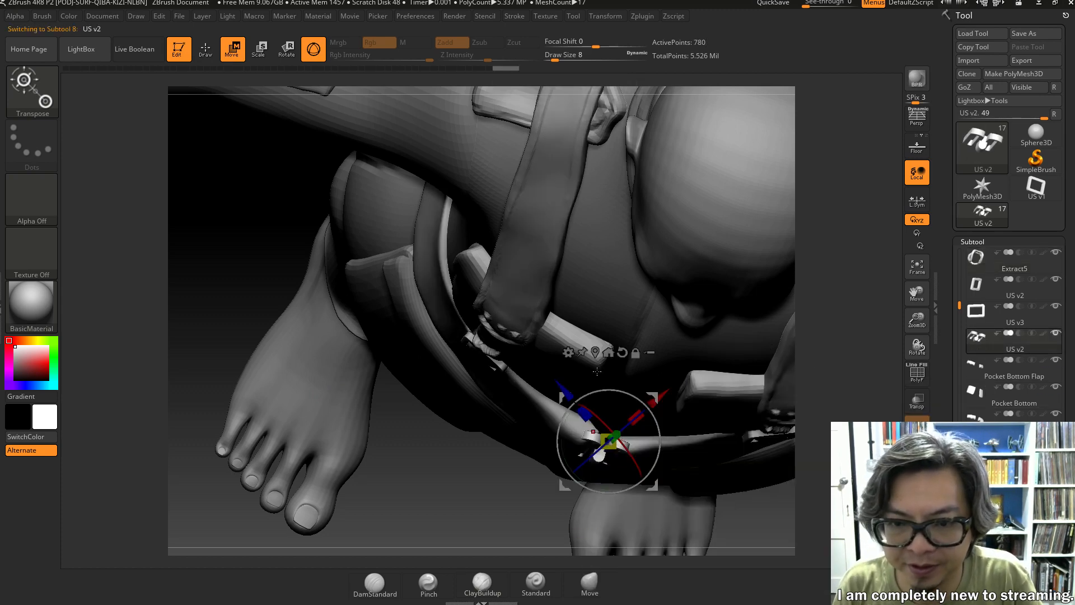
drag(485, 462, 653, 388)
drag(504, 487, 583, 432)
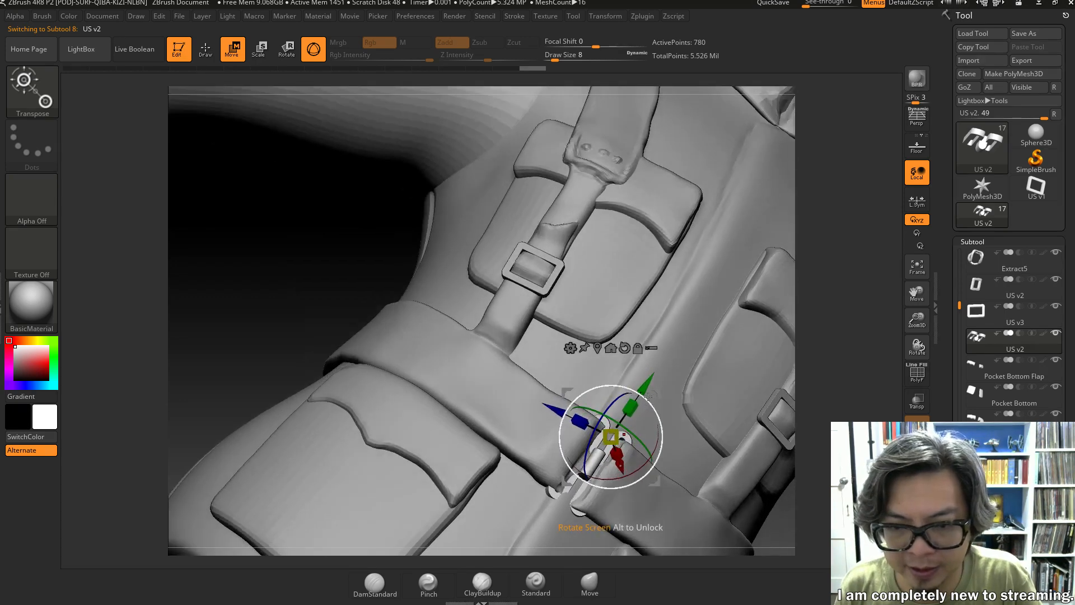
drag(379, 262, 406, 299)
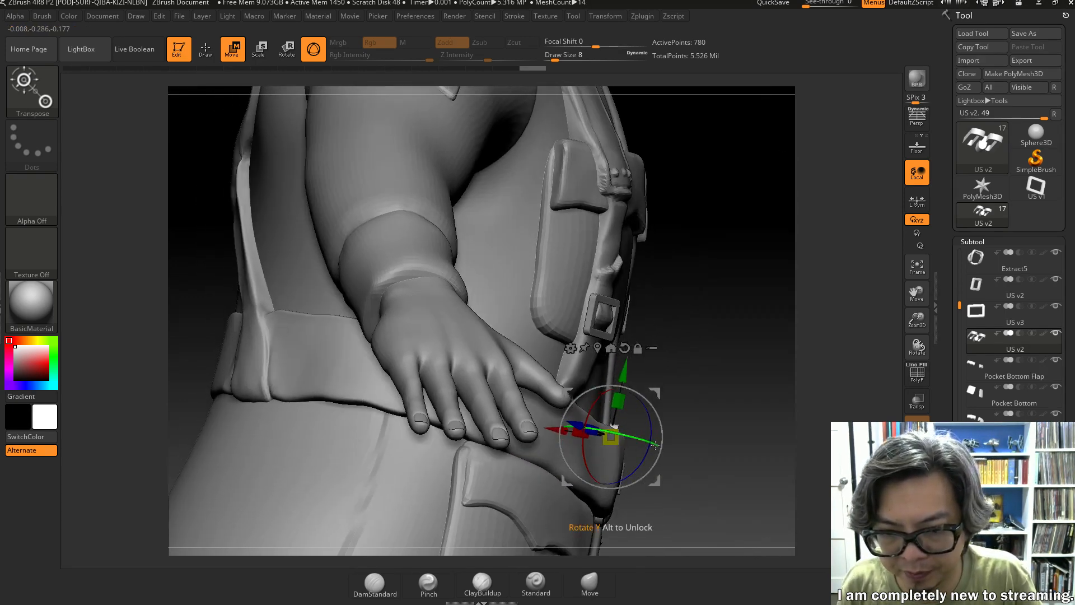
drag(664, 444, 665, 440)
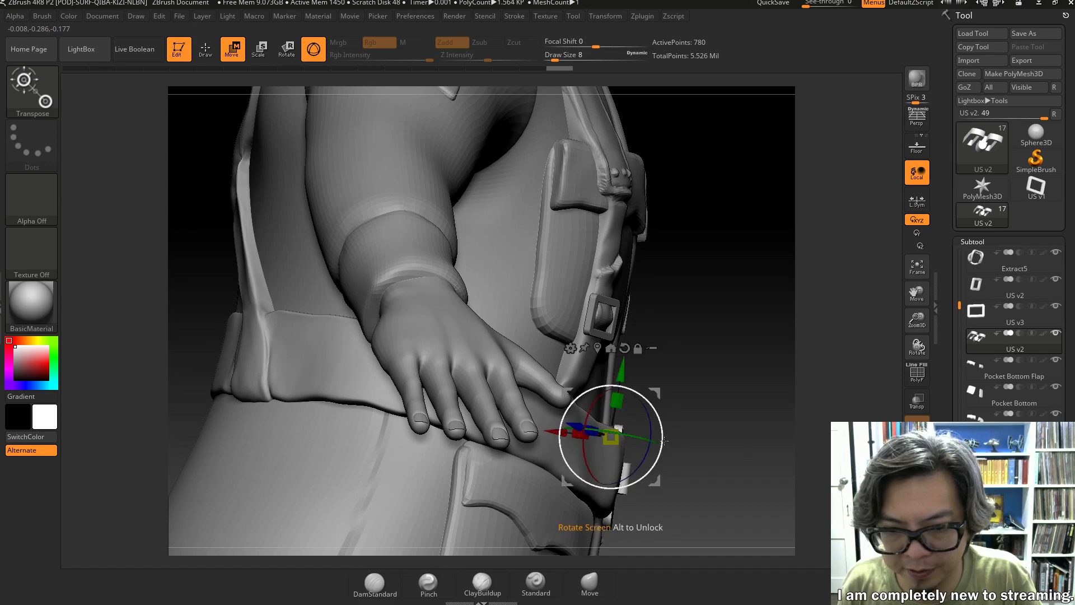
drag(723, 400, 673, 342)
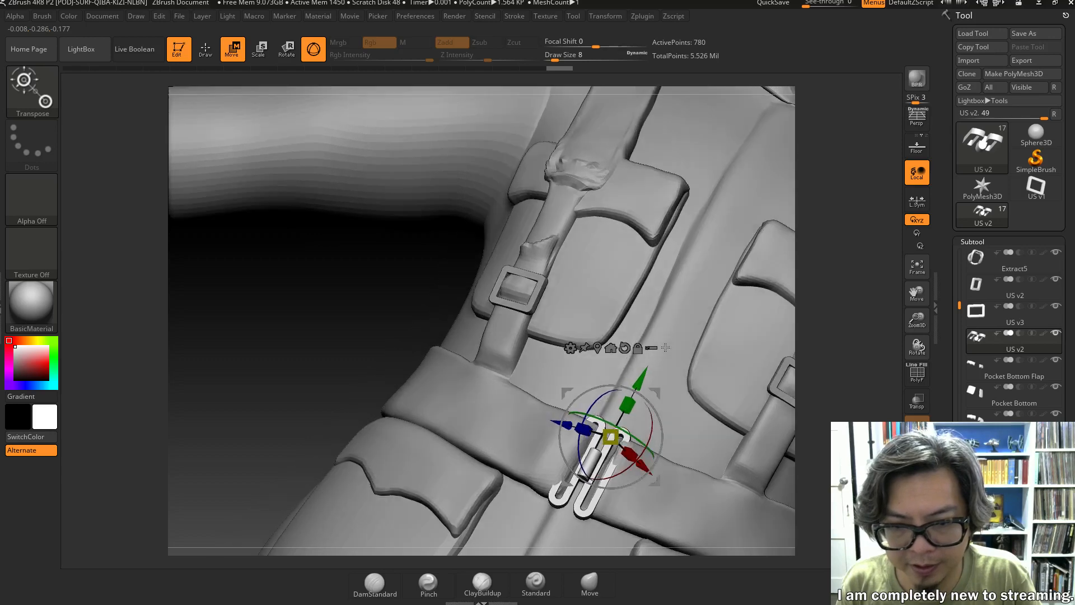
click(215, 50)
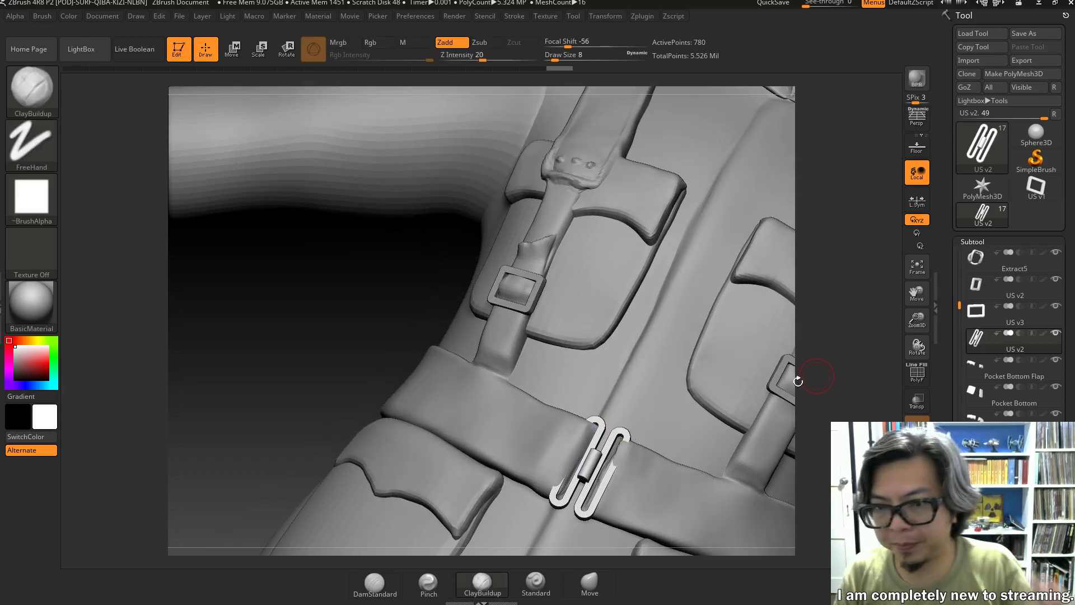
Step: Undo the stray stroke across the belt, and rework and smooth both belt ends where they enter the buckle
alt+click(652, 491)
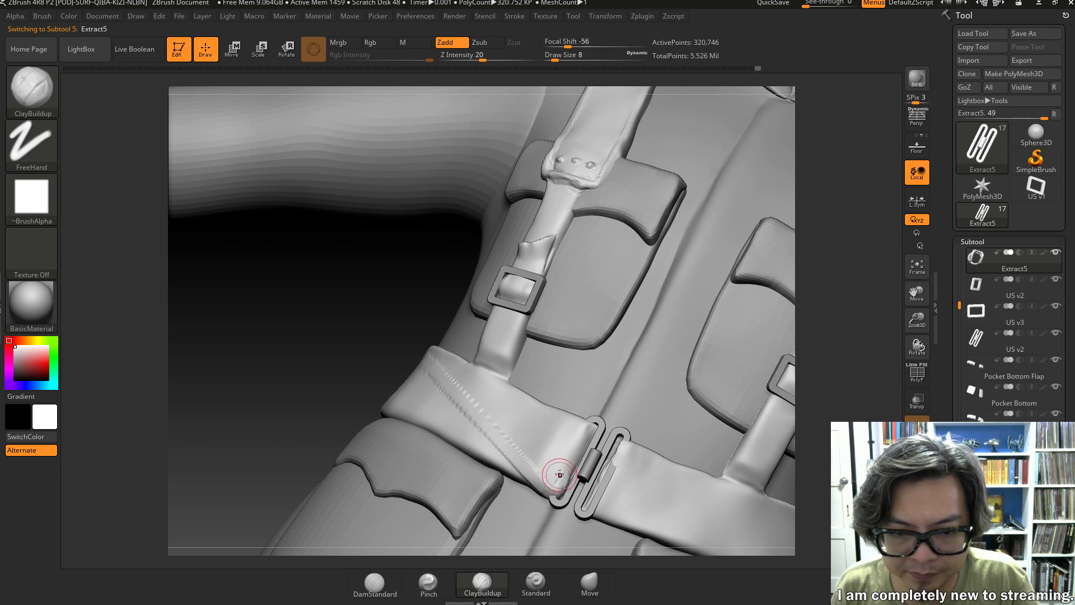
key(ctrl)
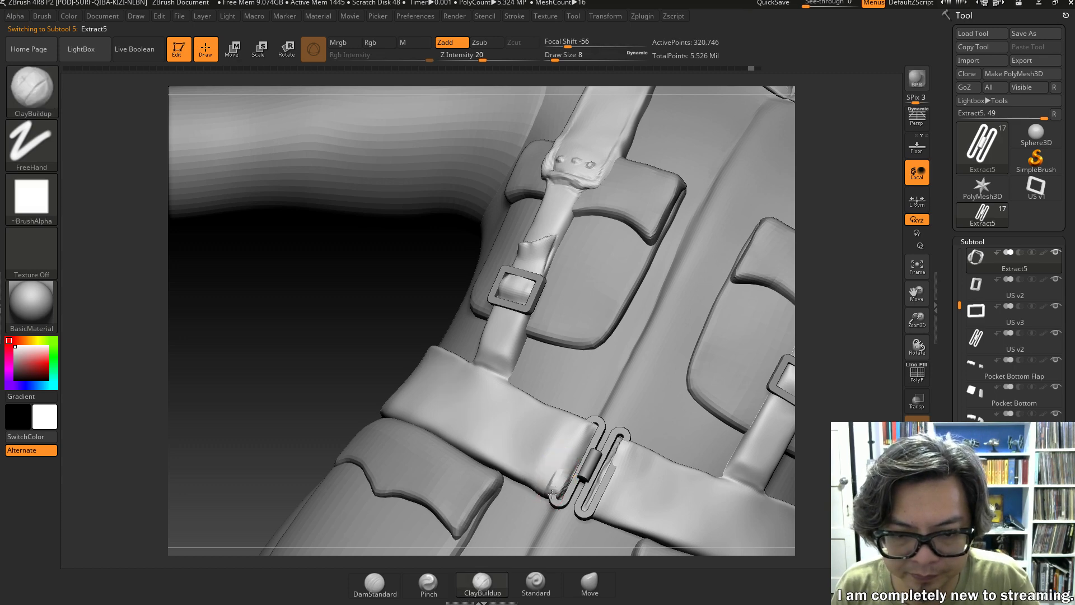
key(shift)
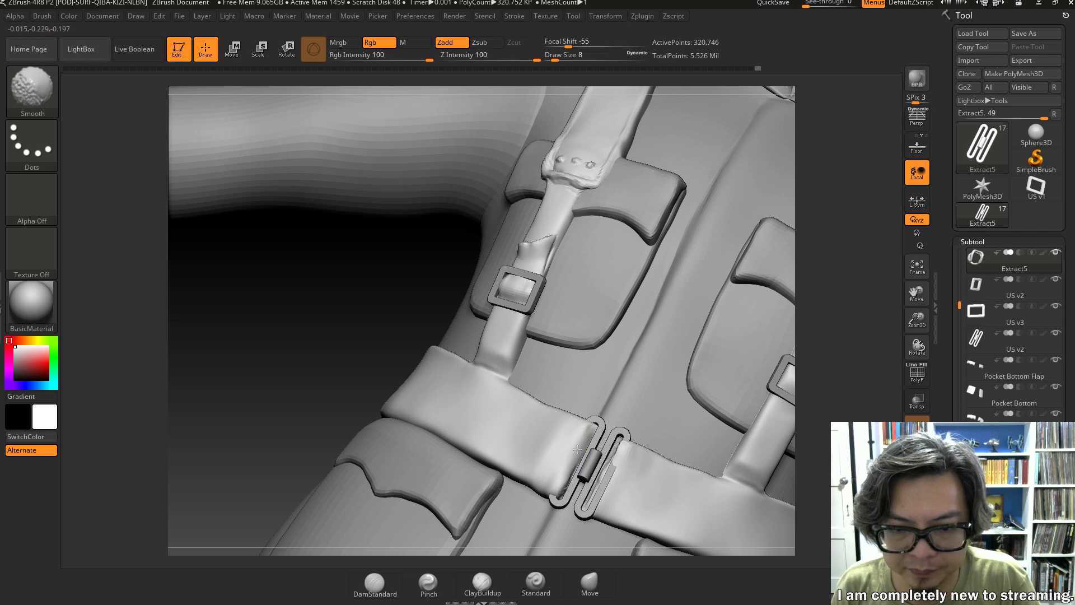
mouse_move(587, 507)
mouse_down()
mouse_move(619, 453)
mouse_move(605, 509)
mouse_up()
mouse_move(605, 509)
mouse_down()
mouse_move(635, 455)
mouse_move(622, 444)
mouse_move(586, 505)
mouse_move(617, 440)
mouse_up()
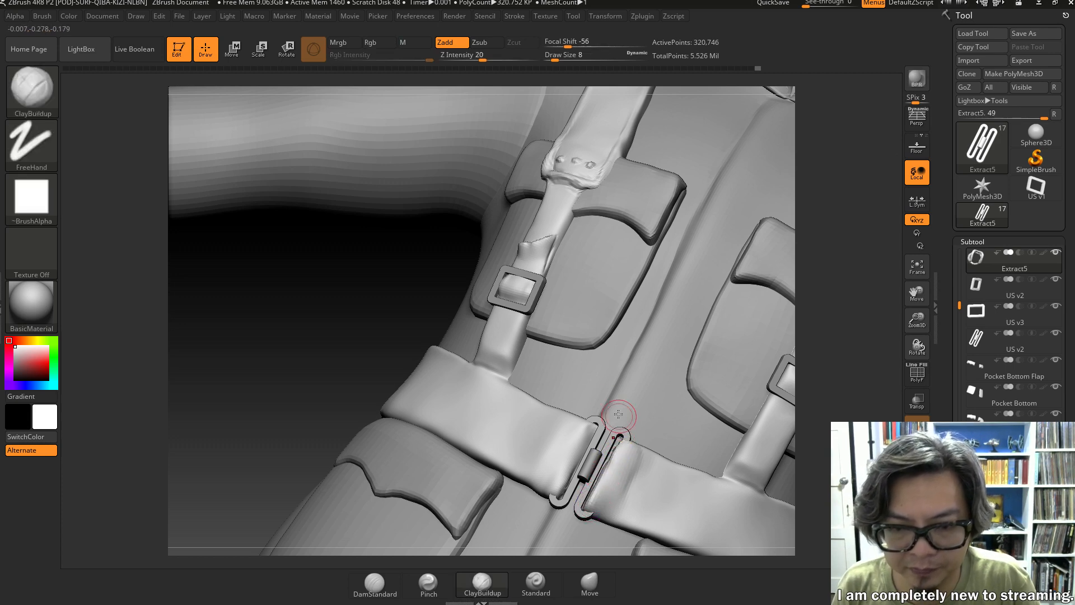
mouse_move(555, 478)
mouse_down()
mouse_move(583, 431)
mouse_move(560, 467)
mouse_move(571, 431)
mouse_move(548, 476)
mouse_up()
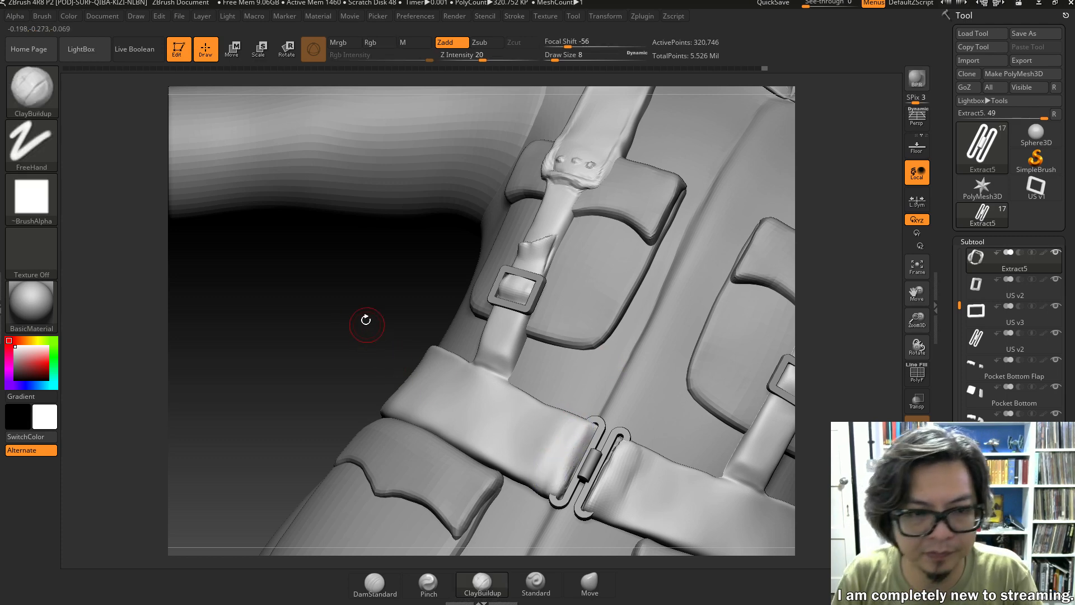
Step: Build up the belt edge on the far side of the buckle with ClayBuildup at draw size 8
mouse_move(365, 320)
mouse_down()
mouse_move(339, 332)
mouse_move(607, 414)
mouse_move(588, 494)
mouse_up()
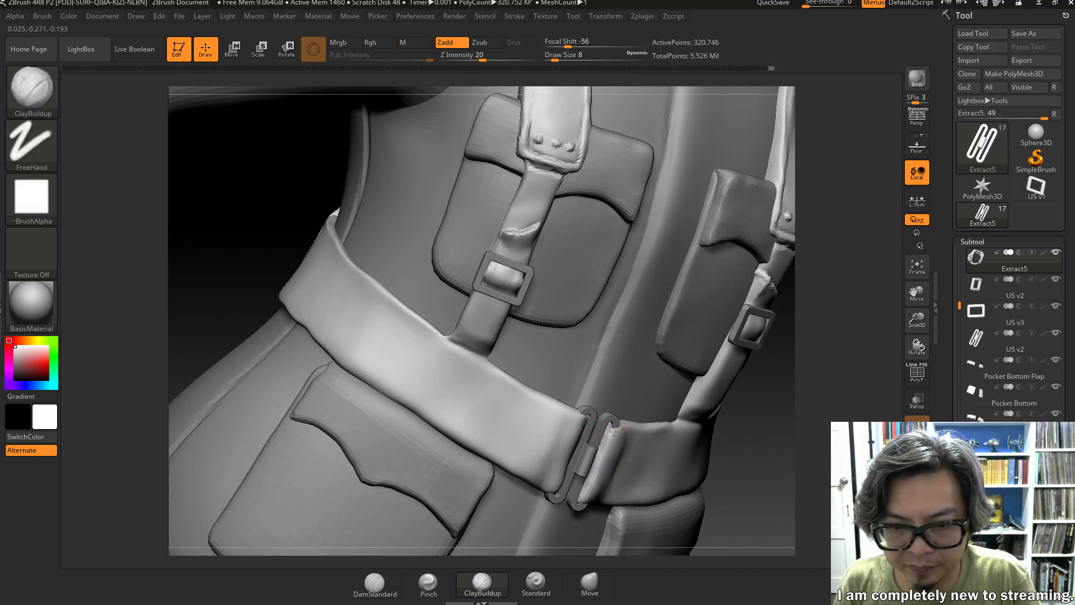
drag(620, 440, 628, 438)
drag(748, 460, 648, 428)
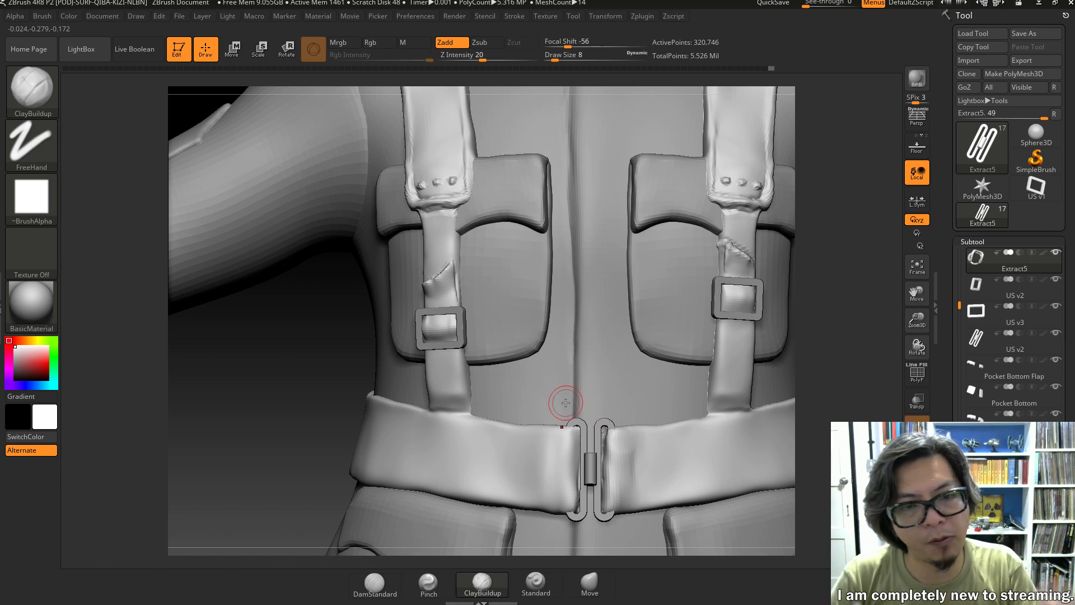
Step: Adjust the belt's edge at the hip and the shoulder strap with the Move brush at draw size 20
key(s)
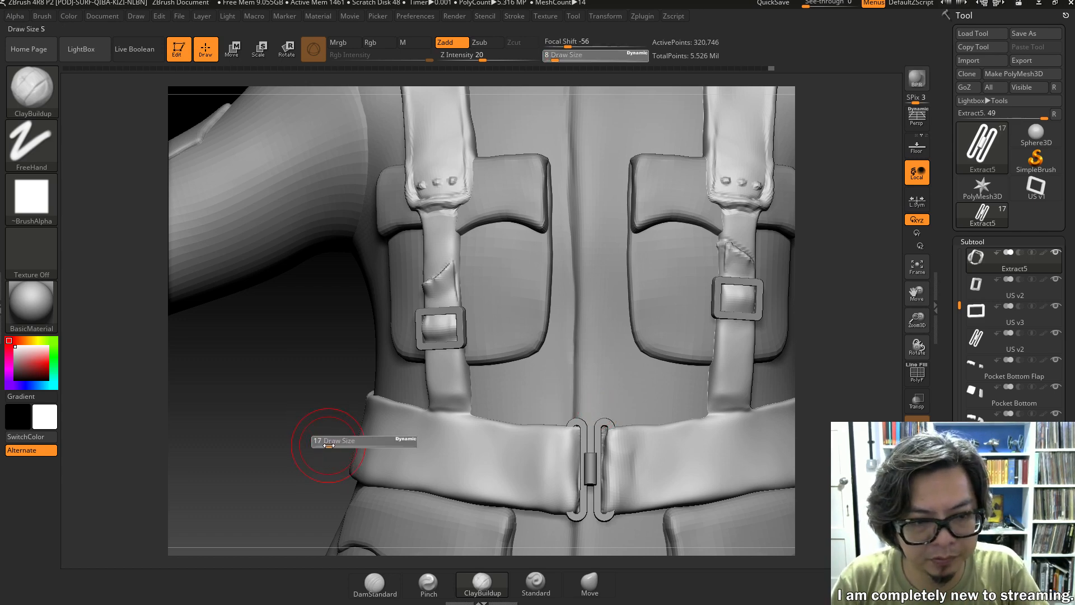
click(597, 589)
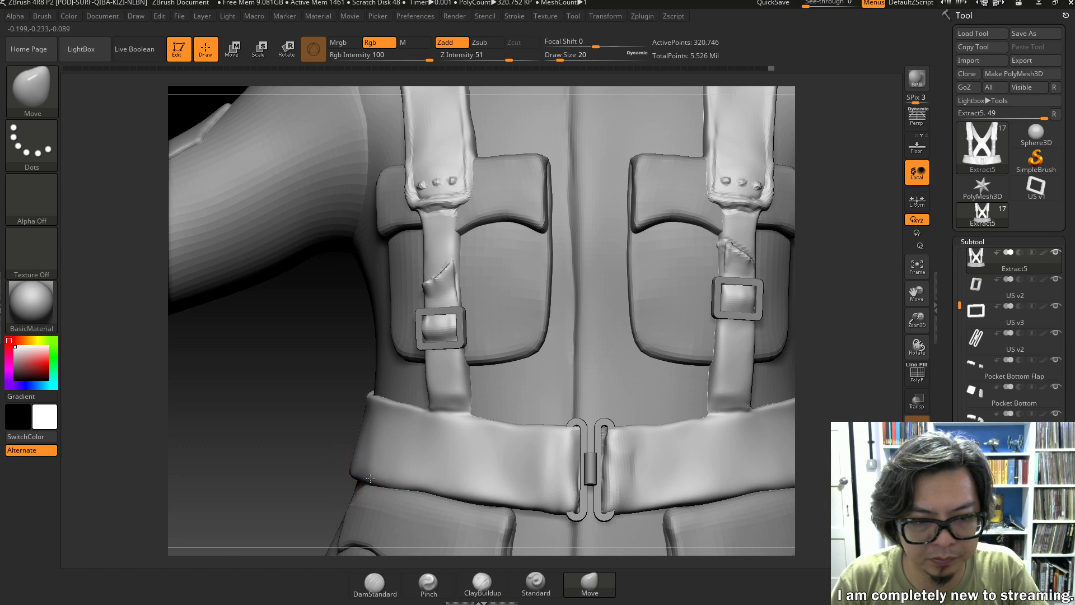
drag(283, 480, 364, 456)
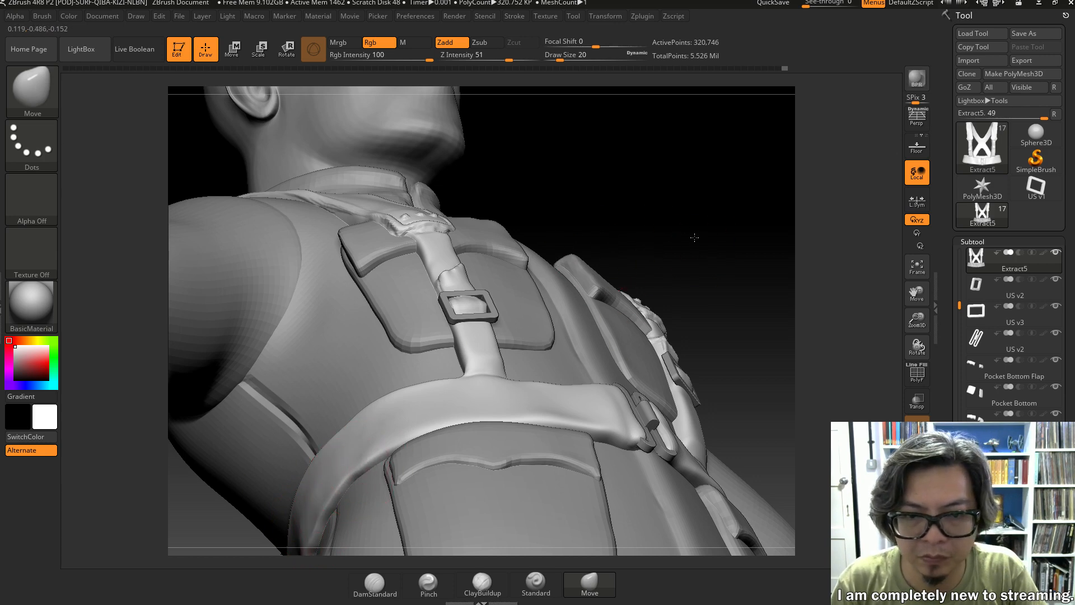
mouse_move(694, 238)
mouse_down()
mouse_move(724, 171)
mouse_move(713, 161)
mouse_up()
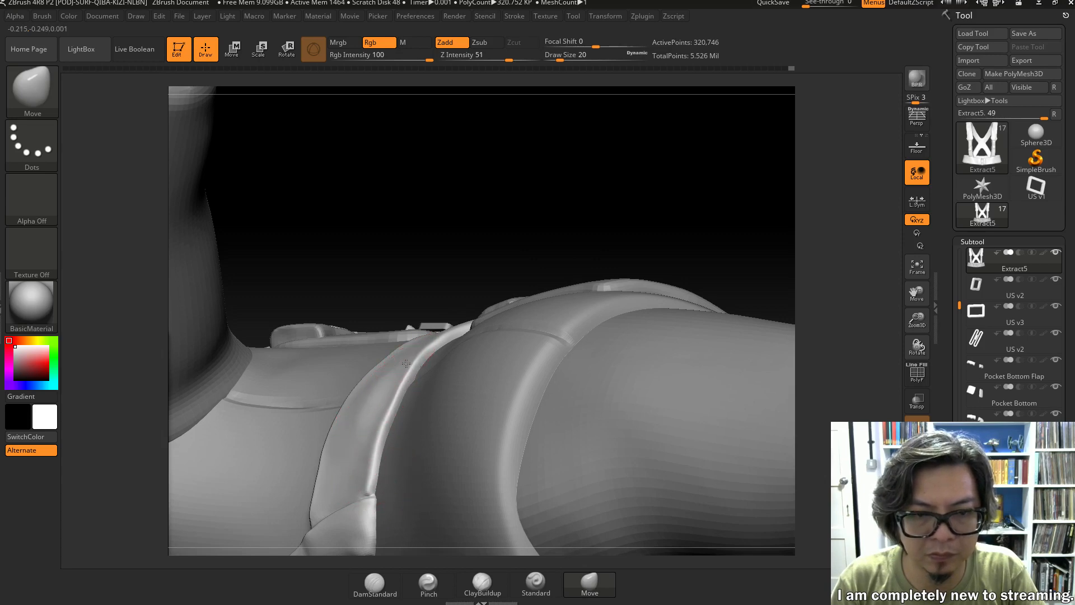
mouse_move(599, 191)
mouse_down()
mouse_move(574, 286)
mouse_move(492, 299)
mouse_up()
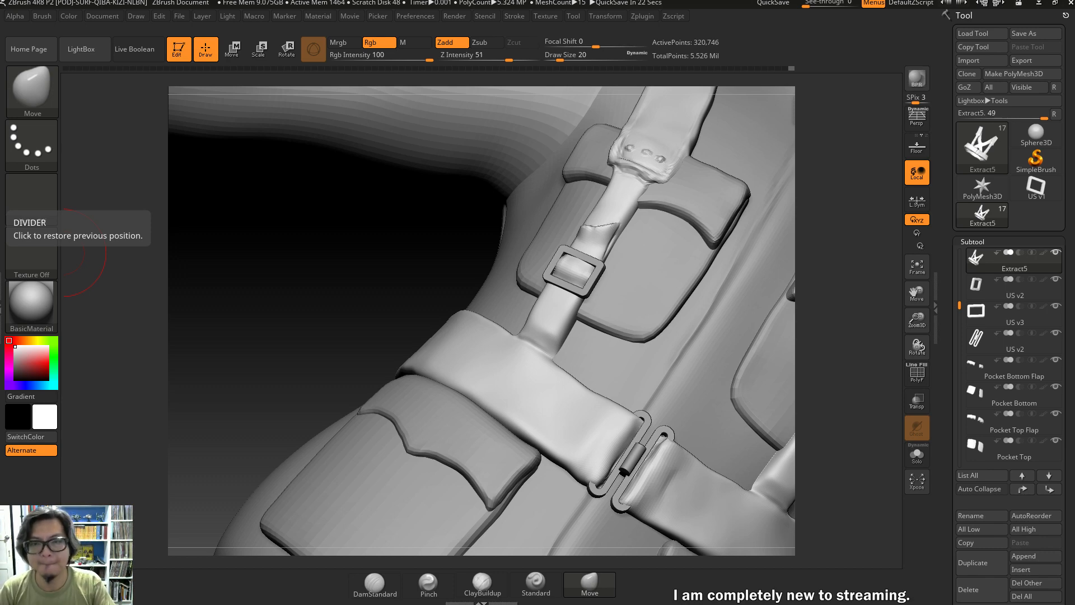
Step: Examine how the harness straps, belt and front buckle sit, both up close and on the whole figure
drag(425, 250, 398, 276)
drag(812, 275, 810, 218)
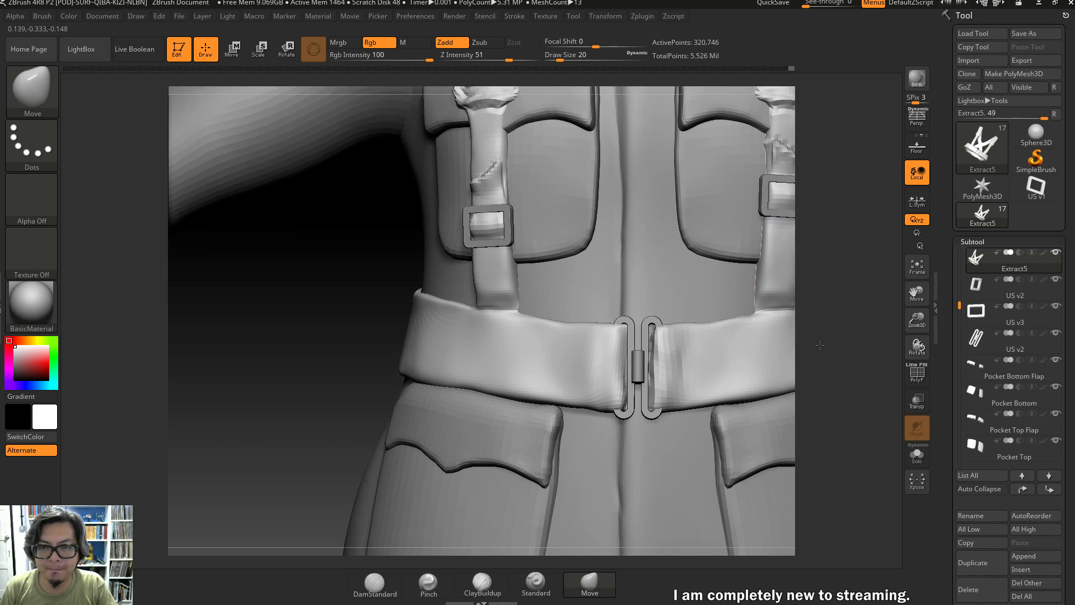
alt+drag(818, 341, 824, 213)
alt+drag(825, 302, 818, 344)
alt+drag(832, 251, 809, 106)
alt+drag(637, 315, 656, 402)
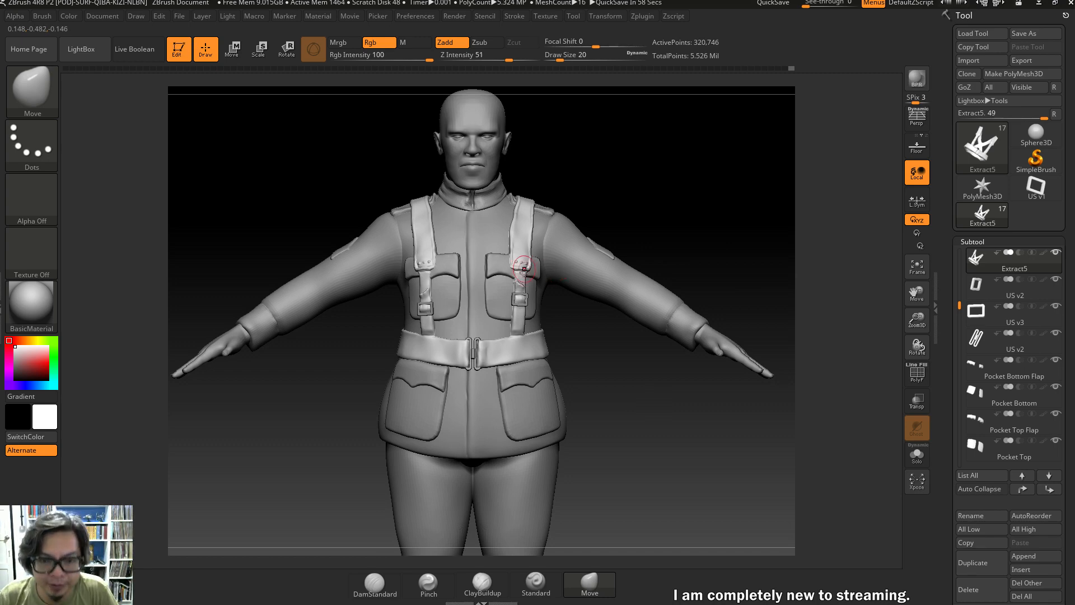
alt+drag(594, 336, 592, 456)
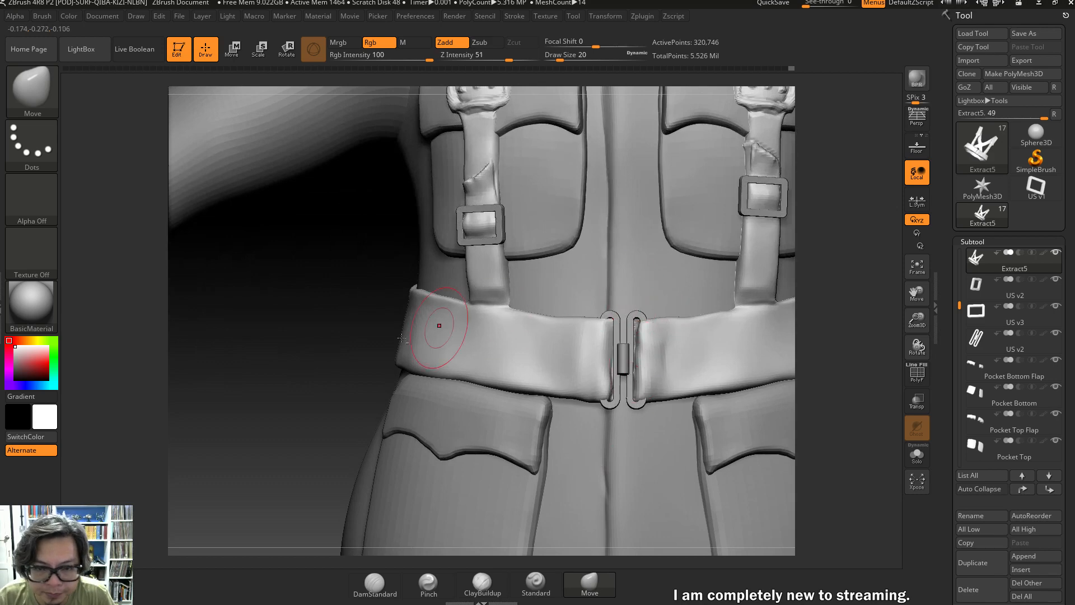
Step: Smooth both belt ends beside the front buckle at draw size 20 and return to the Move brush
drag(317, 370, 241, 376)
key(shift)
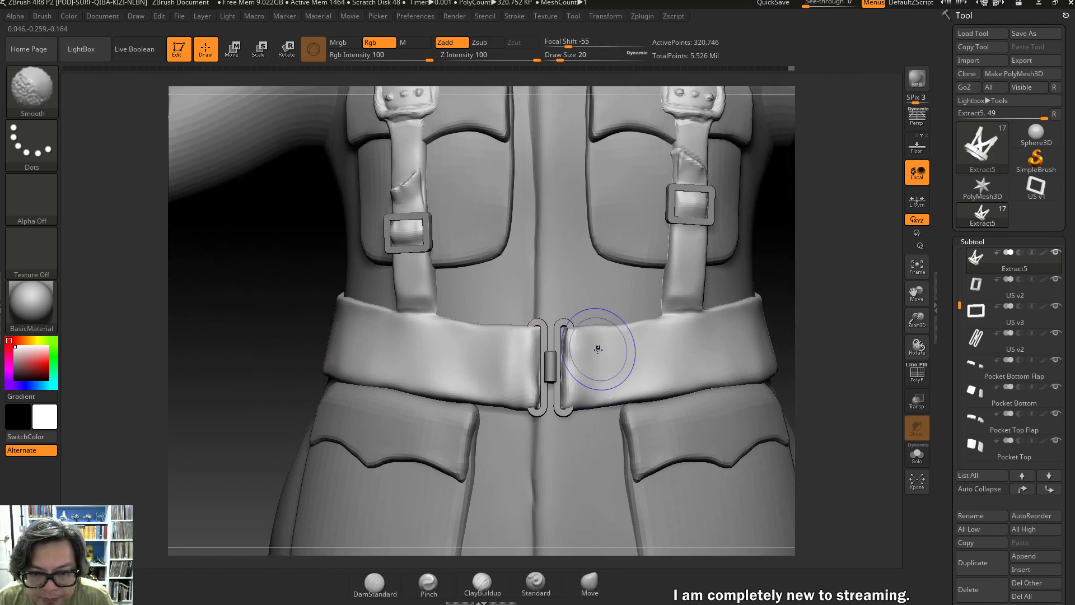
key(b)
key(m)
key(v)
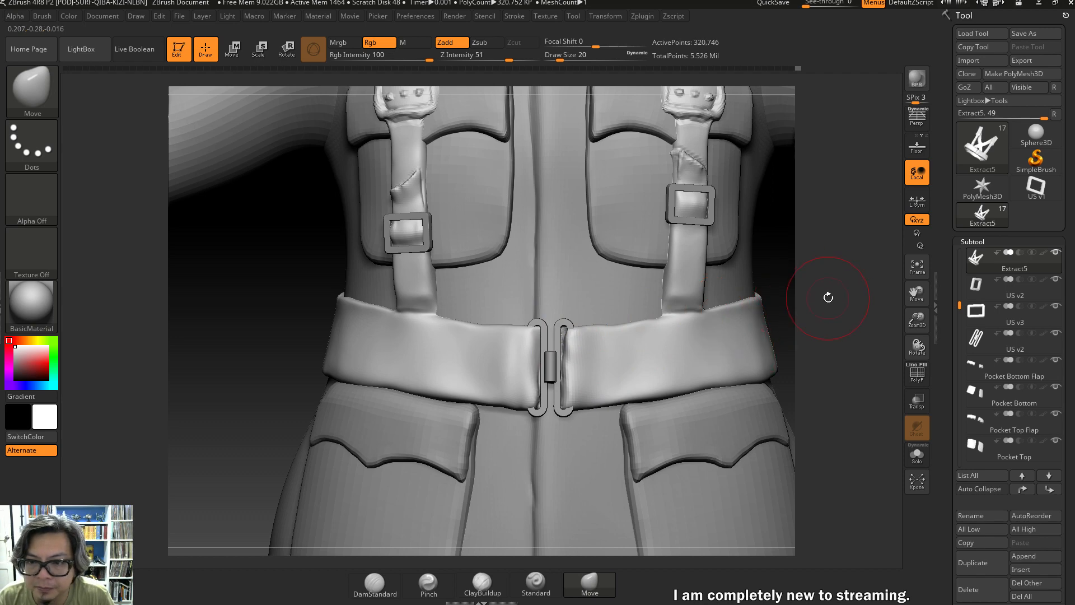
Step: Try to pull in the lower edge of the strap end overlapping the back of the belt, using Move at draw size 13
mouse_move(829, 297)
mouse_down()
mouse_move(719, 308)
mouse_move(822, 297)
mouse_move(738, 335)
mouse_move(764, 333)
mouse_move(700, 331)
mouse_up()
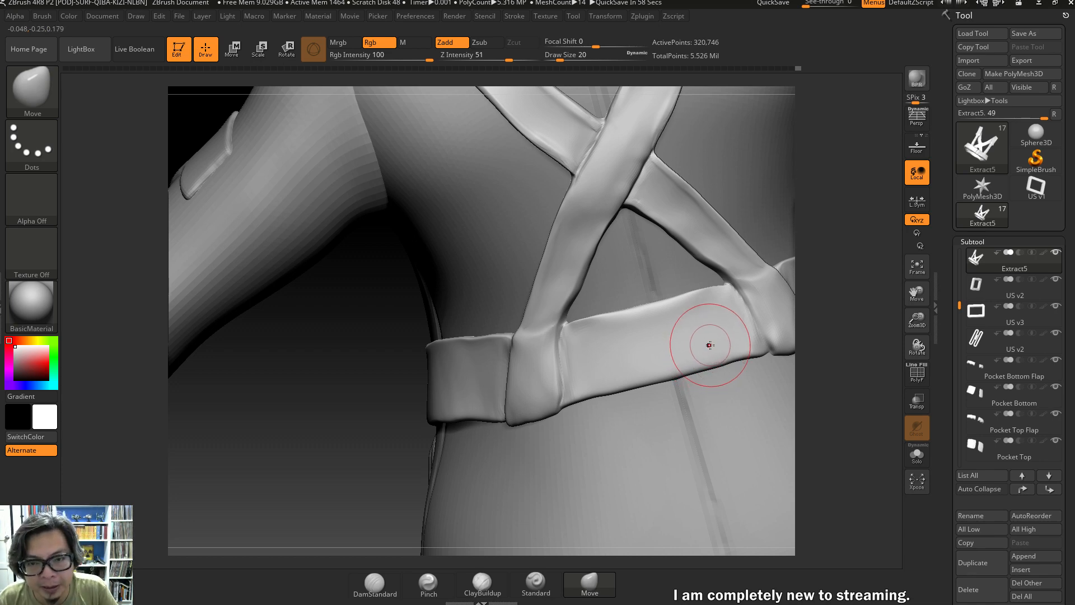
mouse_move(341, 399)
mouse_down()
mouse_move(396, 391)
mouse_move(439, 353)
mouse_move(327, 444)
mouse_up()
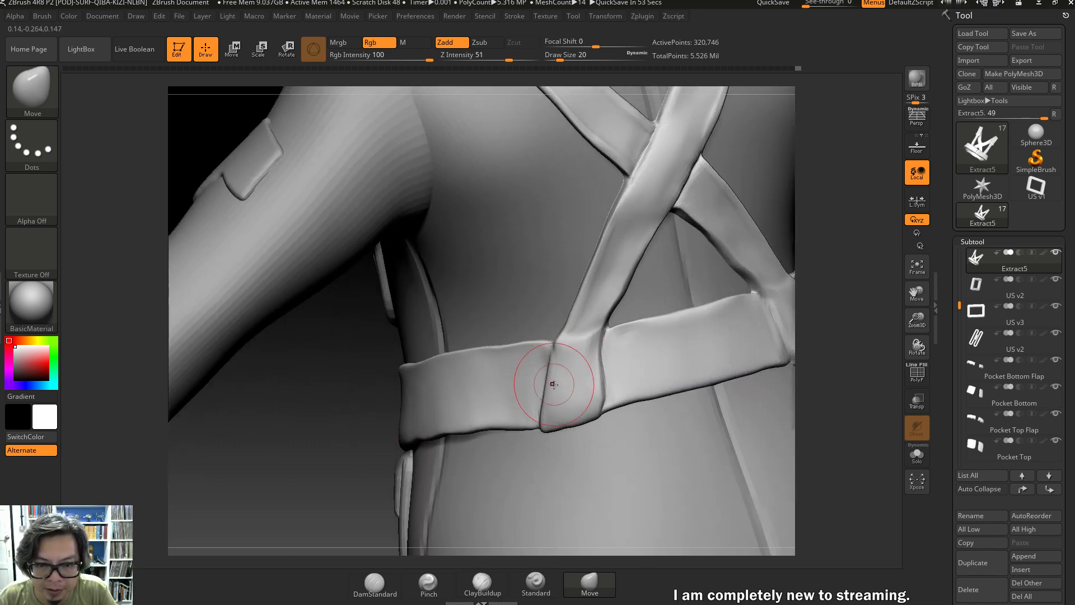
key(s)
drag(550, 384, 548, 386)
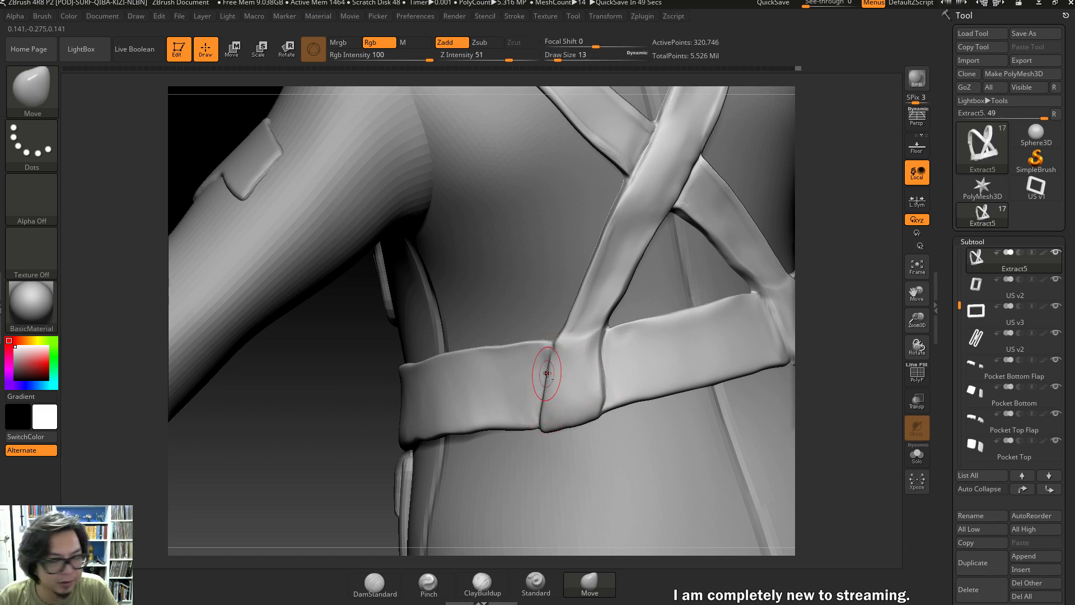
drag(542, 417, 554, 413)
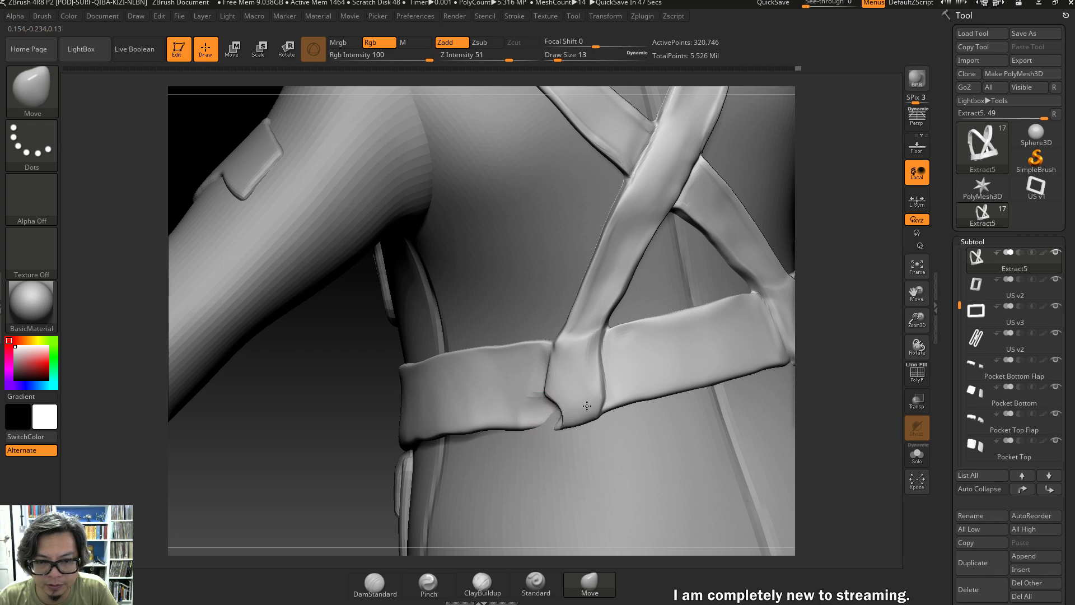
key(ctrl+z)
Step: Try to blend one back strap's overlapping end flush into the belt with ClayBuildup at draw size 13 and smoothing
click(482, 582)
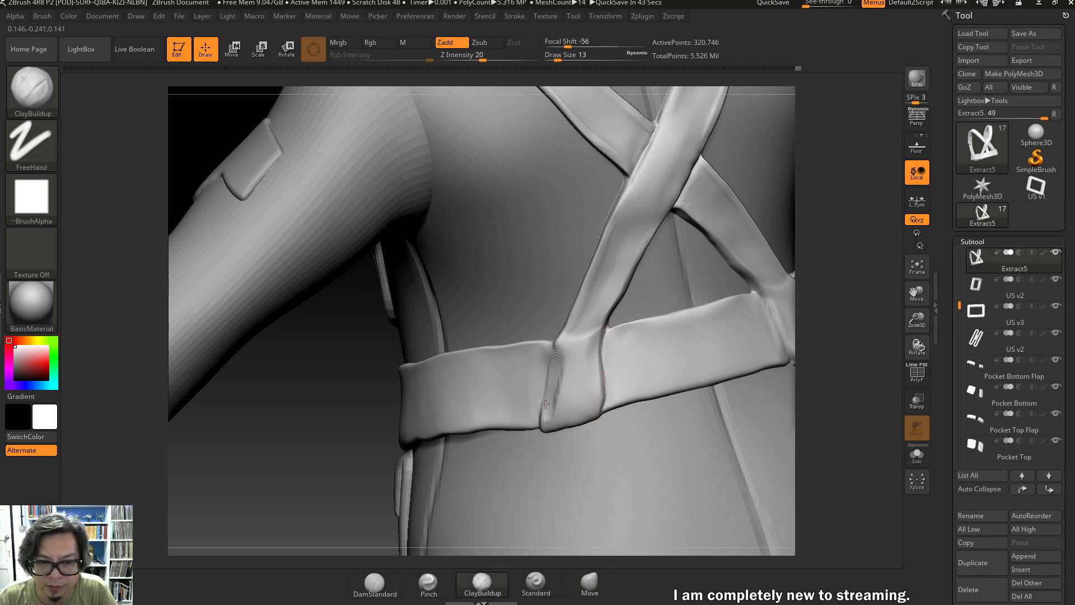
mouse_move(586, 392)
mouse_down()
mouse_move(596, 358)
mouse_move(595, 400)
mouse_move(575, 349)
mouse_move(560, 350)
mouse_move(550, 416)
mouse_up()
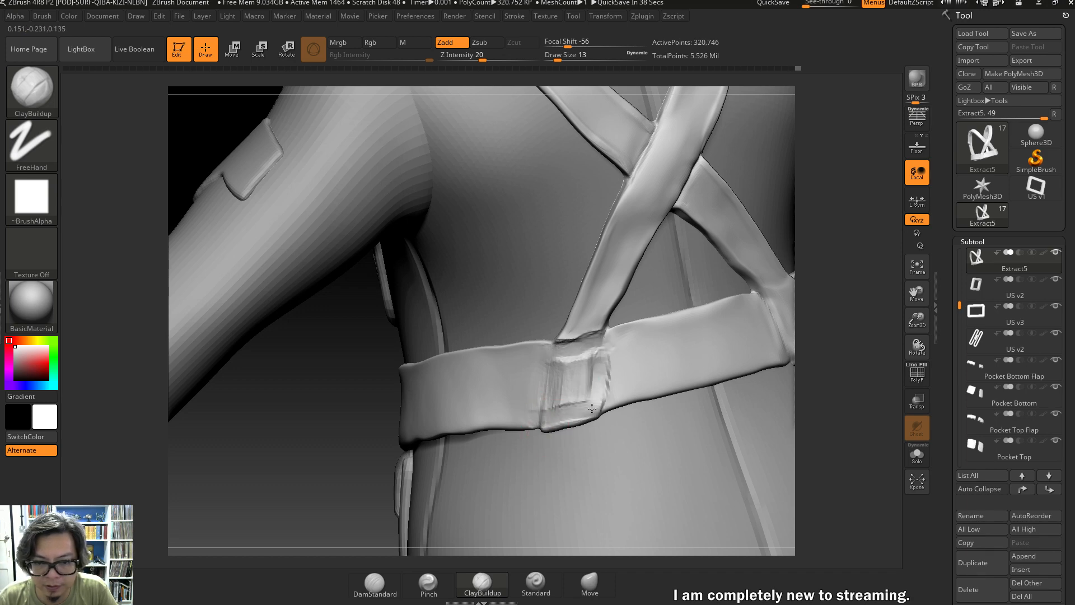
mouse_move(576, 381)
mouse_down()
mouse_move(572, 361)
mouse_move(591, 360)
mouse_up()
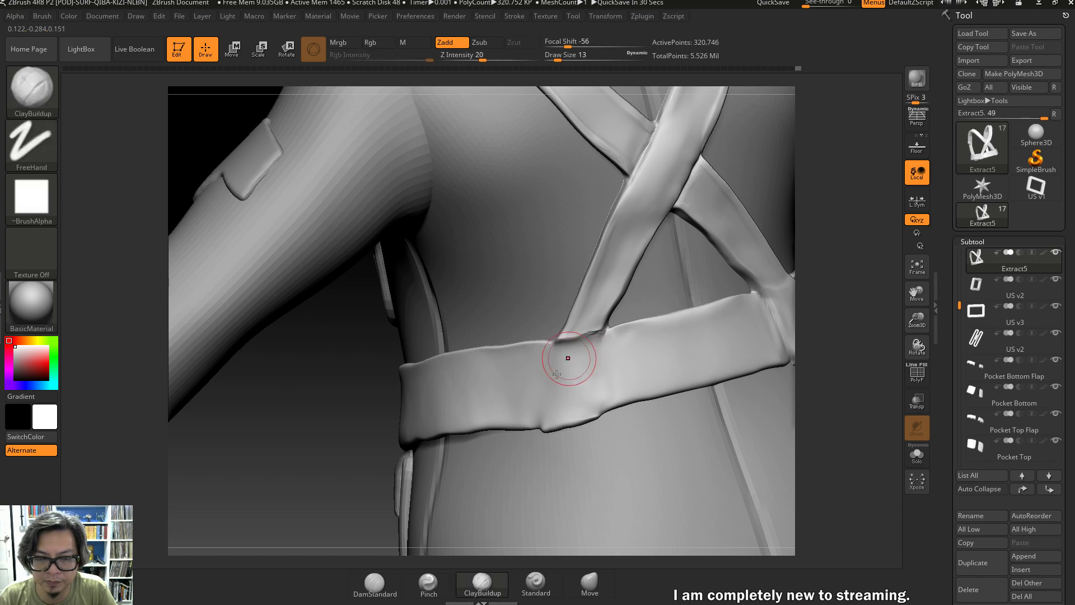
mouse_move(348, 478)
mouse_down()
mouse_move(561, 410)
mouse_move(545, 405)
mouse_up()
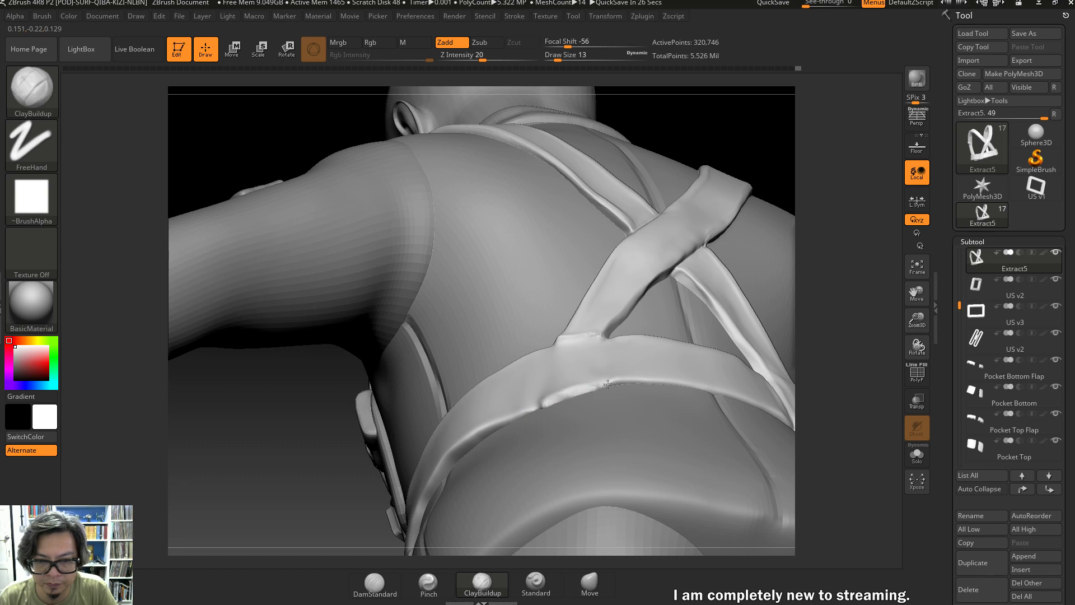
drag(512, 417, 573, 400)
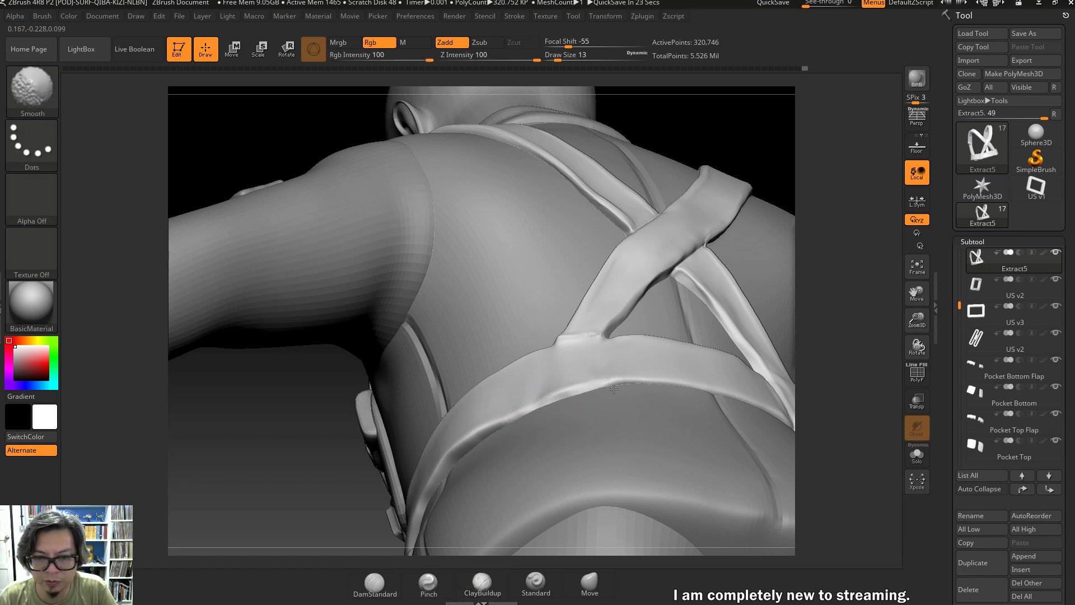
Step: Try to even out the belt's lower edge and recess the strap's base where it meets the belt's upper edge
drag(322, 452, 320, 542)
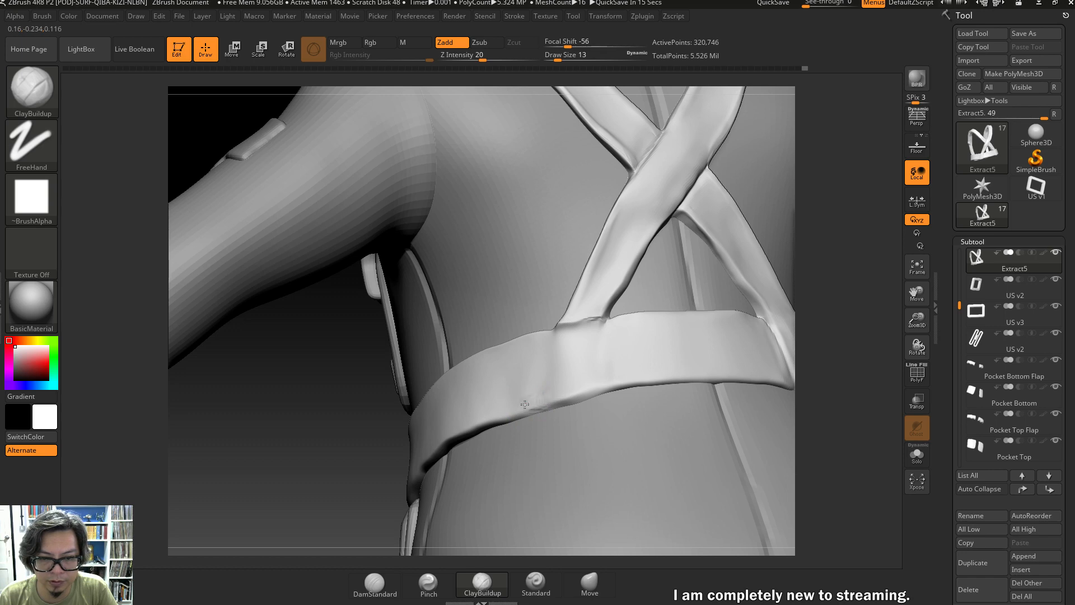
key(shift)
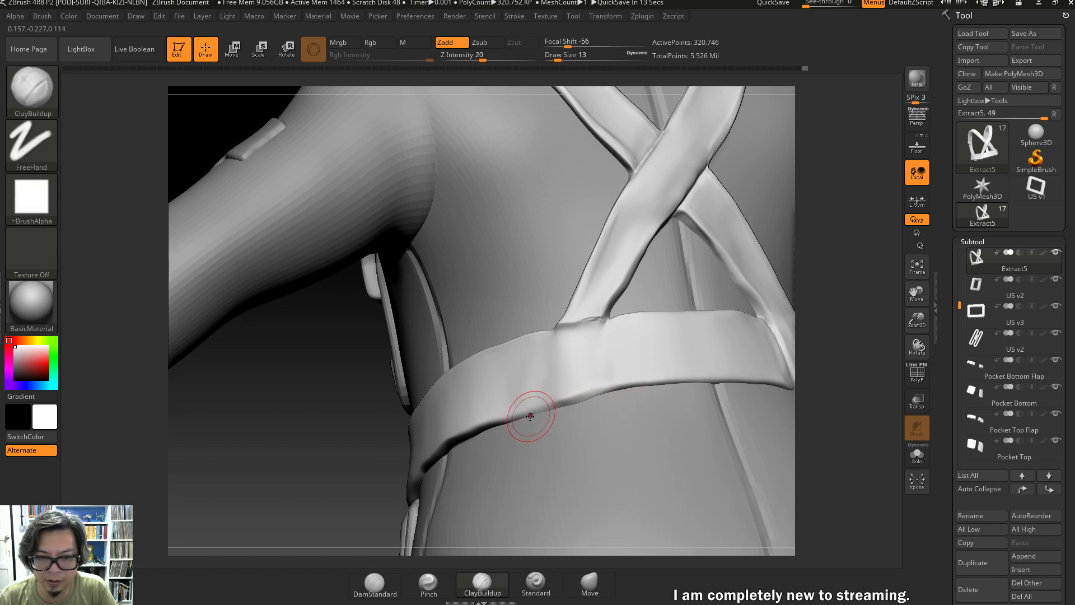
drag(516, 419, 560, 401)
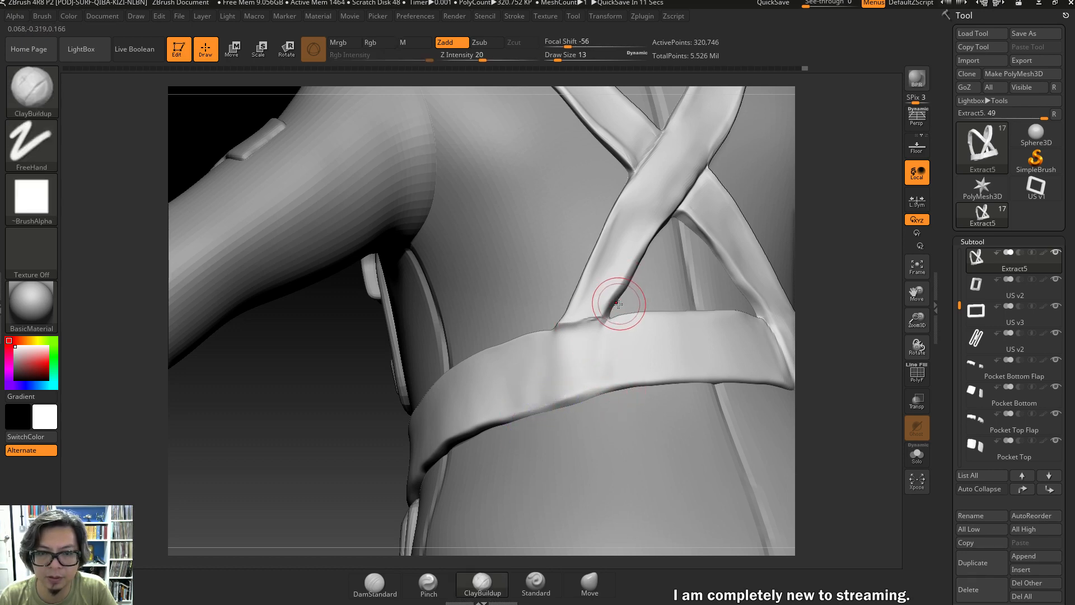
mouse_move(578, 320)
mouse_down()
mouse_move(566, 321)
mouse_move(587, 308)
mouse_move(574, 318)
mouse_up()
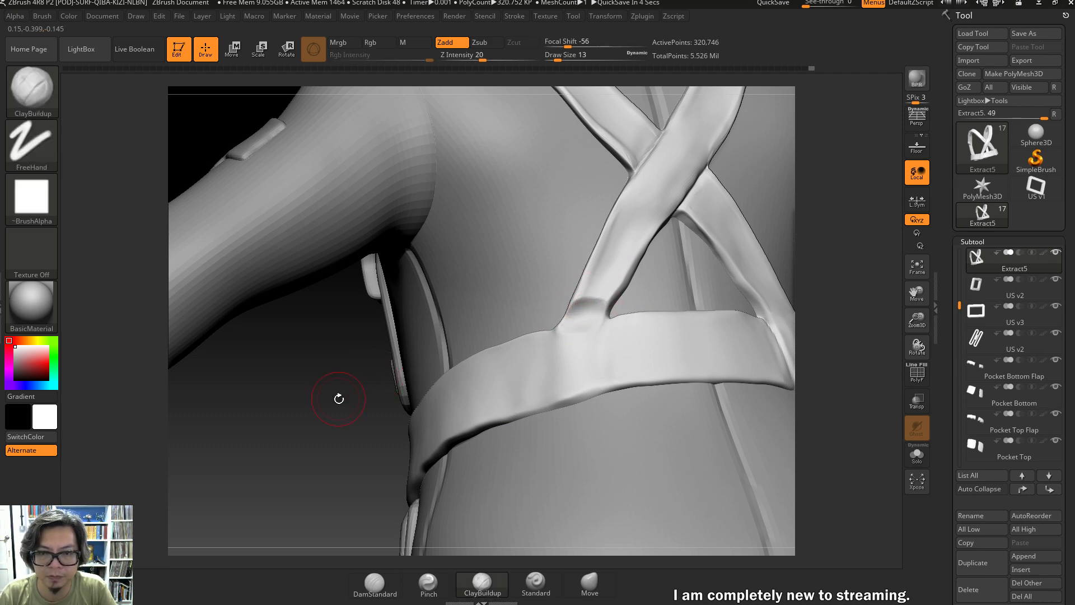
mouse_move(336, 396)
mouse_down()
mouse_move(482, 356)
mouse_move(480, 384)
mouse_up()
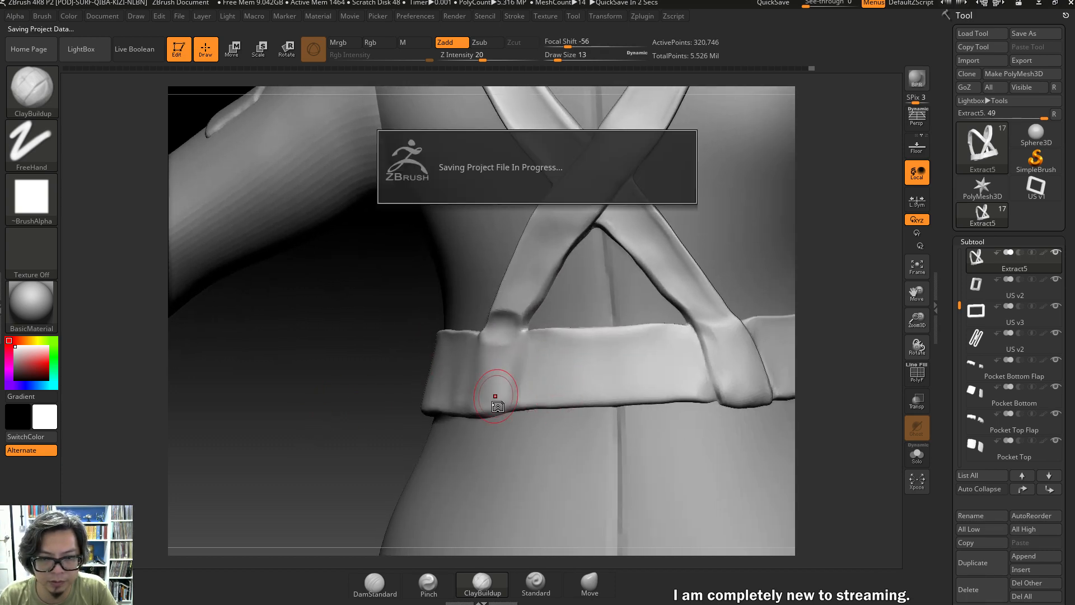
Step: Undo the one-sided ClayBuildup and smoothing strokes back to the original strap end overlapping the belt
key(ctrl)
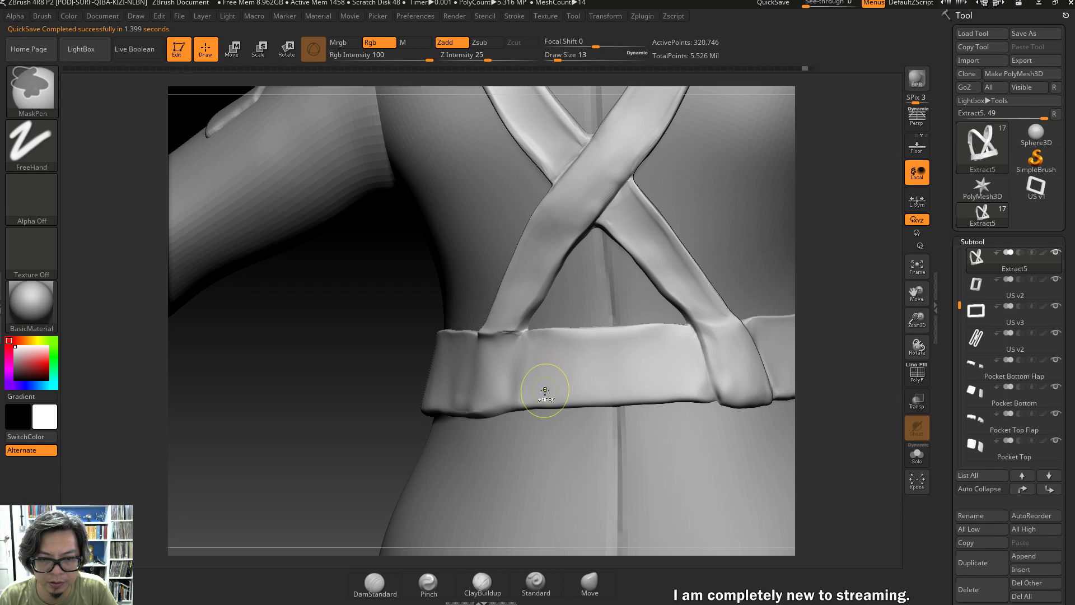
key(ctrl+z)
key(ctrl+z)
key(ctrl+z)
key(ctrl+z)
key(ctrl+z)
key(ctrl+z)
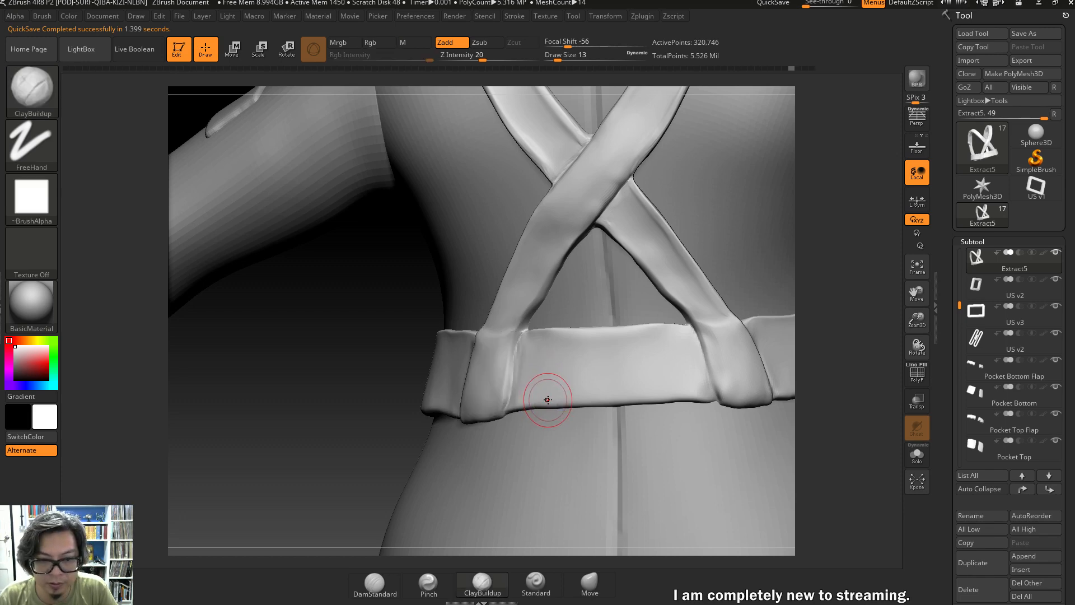
Step: Blend both back strap ends symmetrically into the belt with ClayBuildup at draw size 13, and smooth them flush
drag(348, 376, 405, 357)
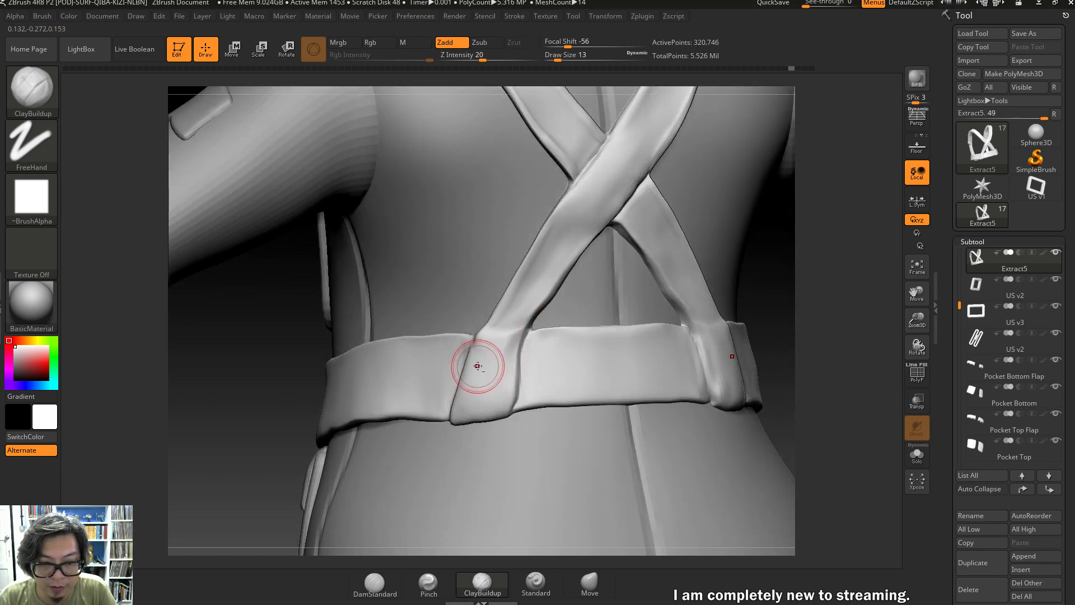
mouse_move(472, 360)
mouse_down()
mouse_move(499, 356)
mouse_move(504, 377)
mouse_move(514, 358)
mouse_move(515, 372)
mouse_move(496, 342)
mouse_move(481, 344)
mouse_move(456, 398)
mouse_move(496, 407)
mouse_move(502, 392)
mouse_up()
drag(276, 457, 519, 413)
drag(704, 229, 669, 303)
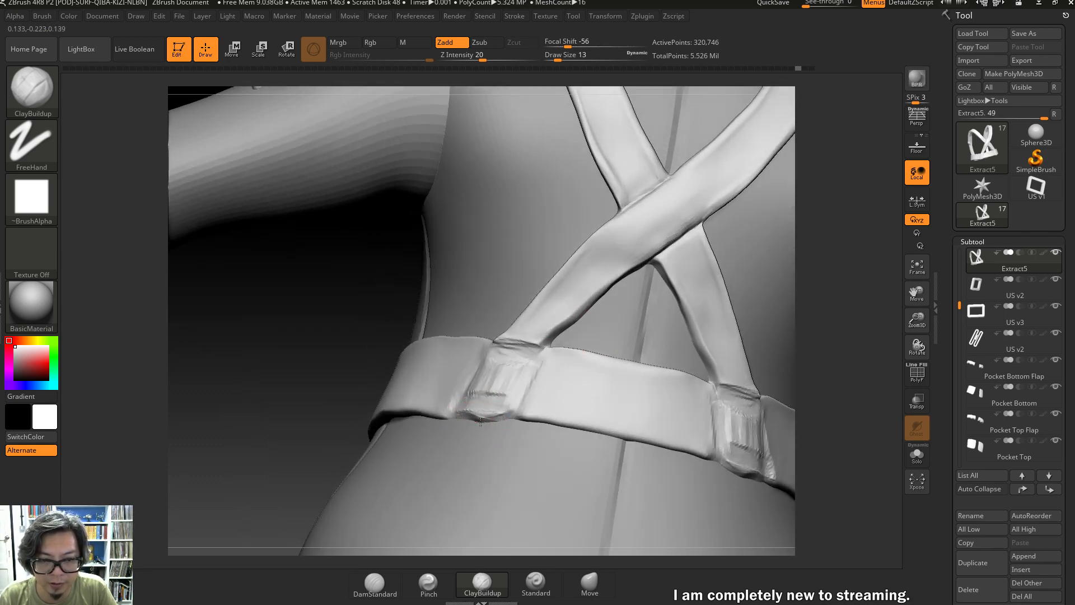
mouse_move(480, 422)
mouse_down()
mouse_move(497, 418)
mouse_move(476, 403)
mouse_up()
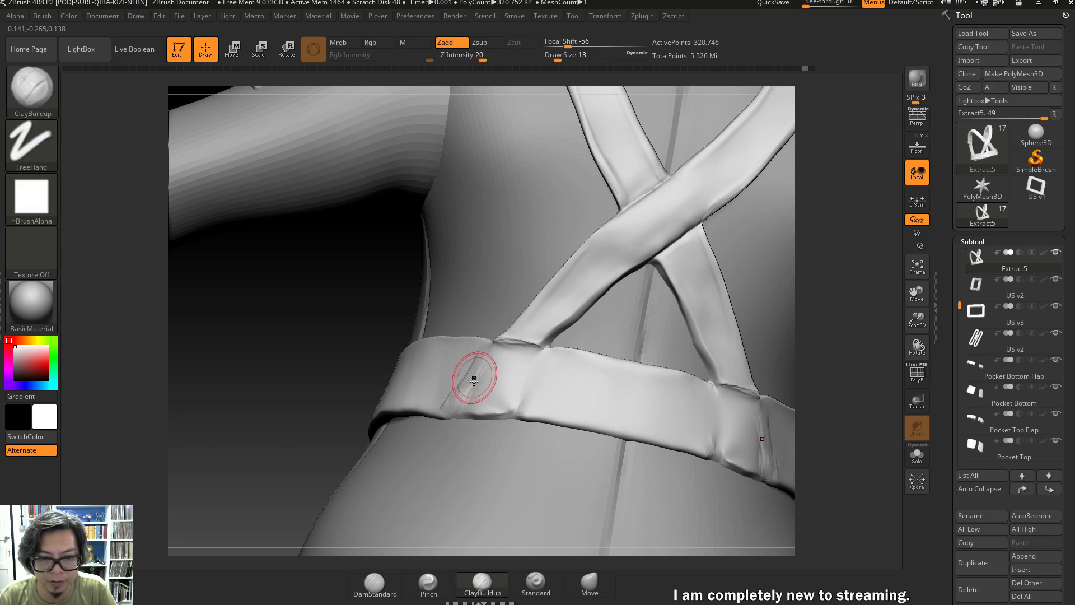
key(shift)
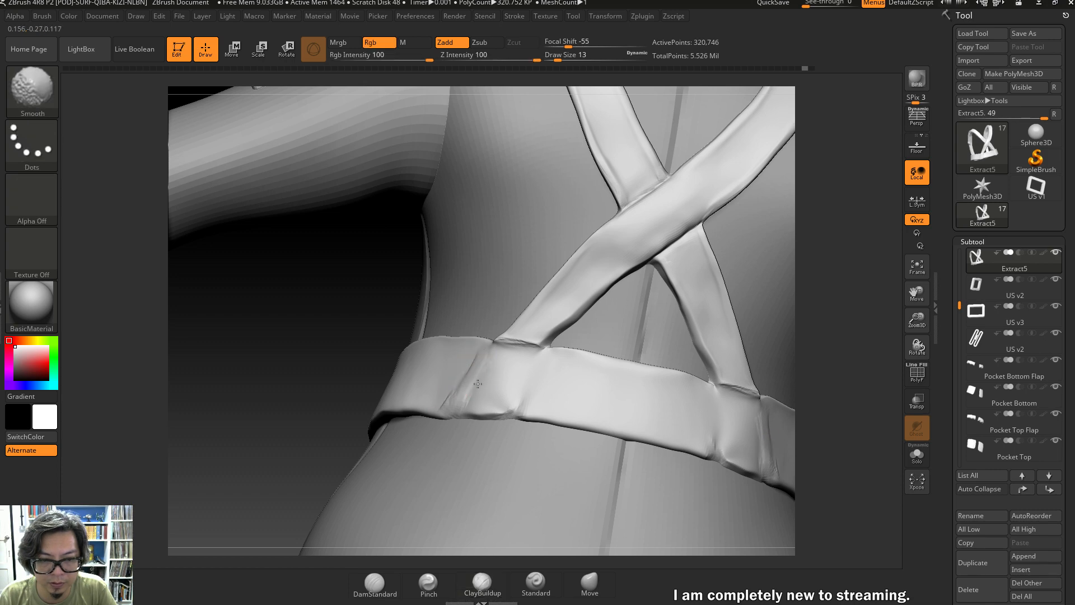
shift+drag(449, 400, 446, 395)
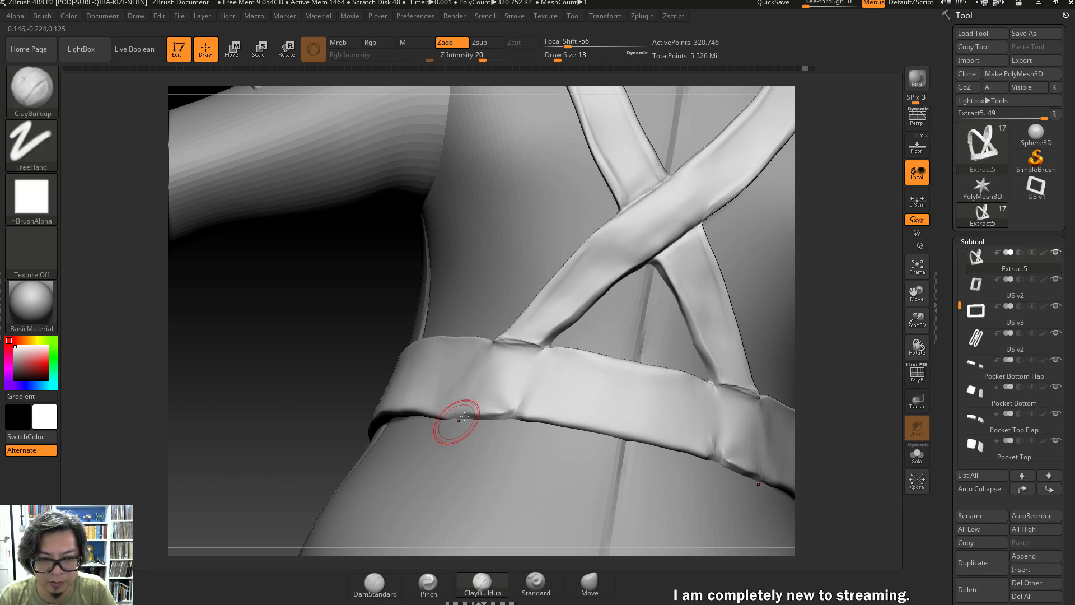
Step: Tighten the belt's lower edge beneath the back strap using the Pinch brush at draw size 13
mouse_move(348, 426)
mouse_down()
mouse_move(417, 421)
mouse_move(462, 432)
mouse_up()
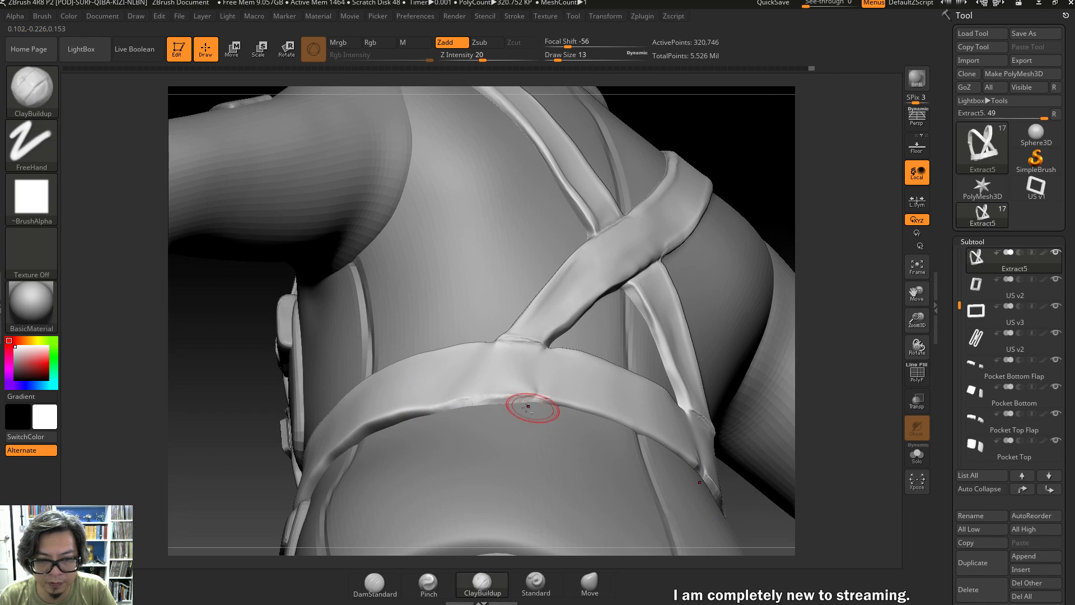
mouse_move(453, 410)
mouse_down()
mouse_move(464, 408)
mouse_move(420, 414)
mouse_up()
key(ctrl+z)
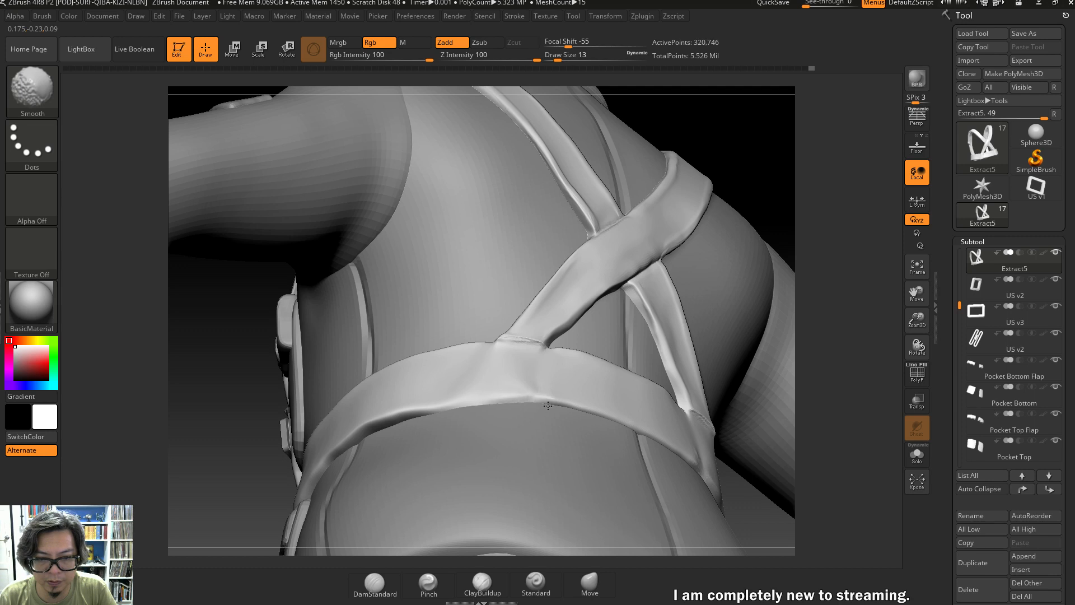
click(429, 583)
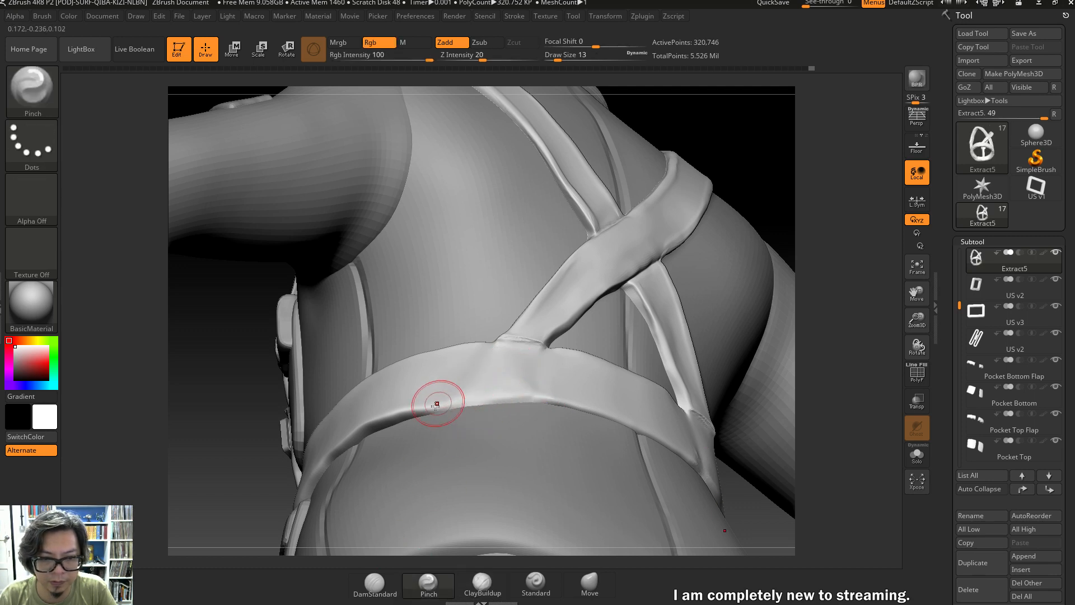
drag(437, 404, 447, 403)
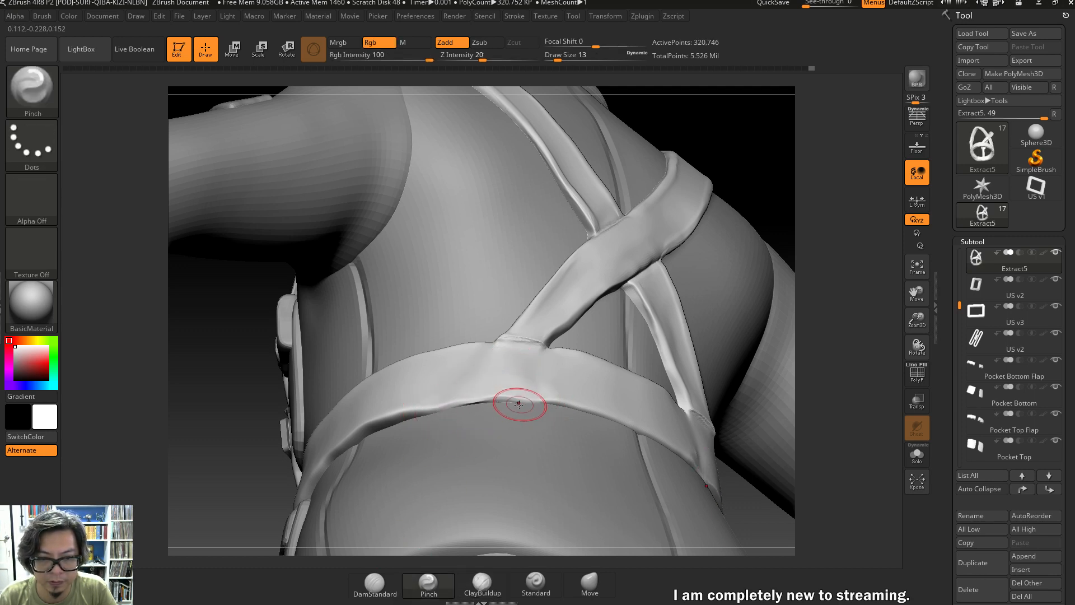
drag(751, 162, 728, 224)
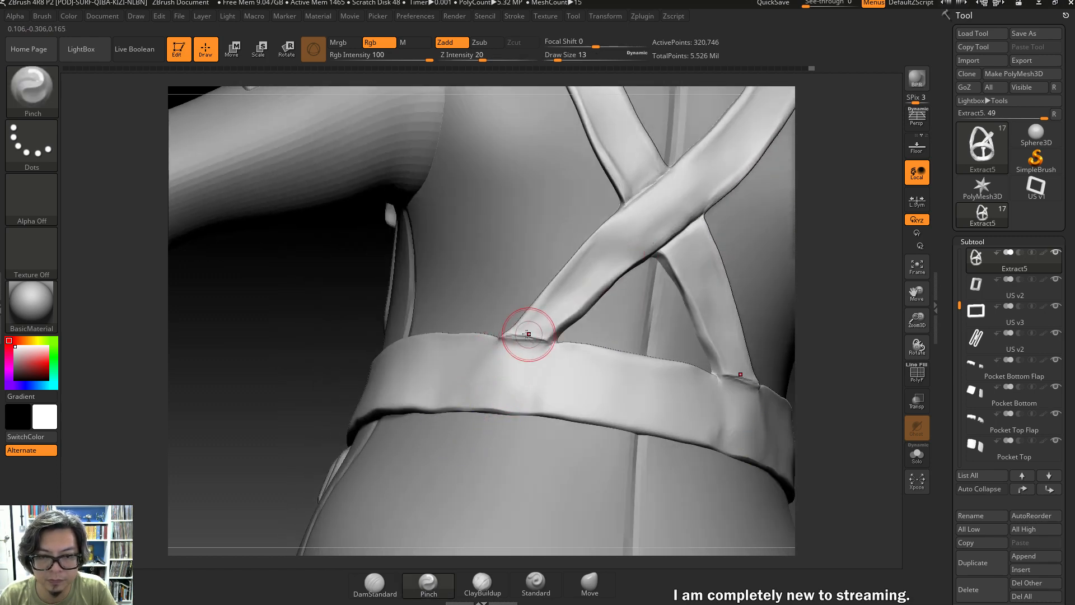
Step: Build up clay from the back strap bases down over the belt with ClayBuildup at draw size 13, and smooth the strokes
click(482, 583)
mouse_move(556, 344)
mouse_down()
mouse_move(504, 331)
mouse_move(552, 328)
mouse_move(522, 329)
mouse_move(553, 331)
mouse_move(509, 359)
mouse_move(548, 374)
mouse_up()
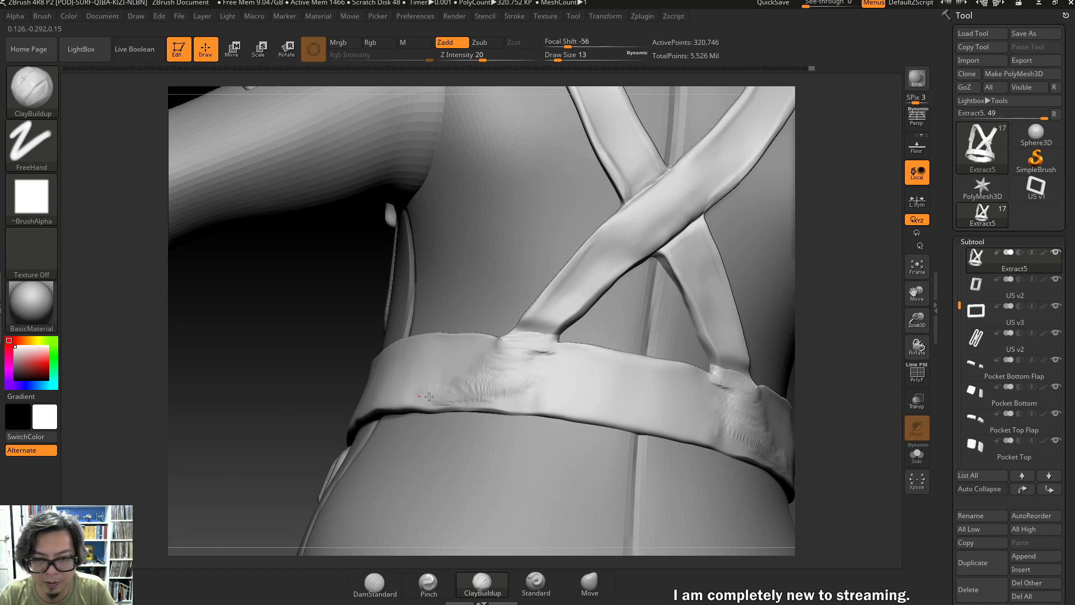
mouse_move(429, 397)
mouse_down()
mouse_move(515, 400)
mouse_move(516, 369)
mouse_up()
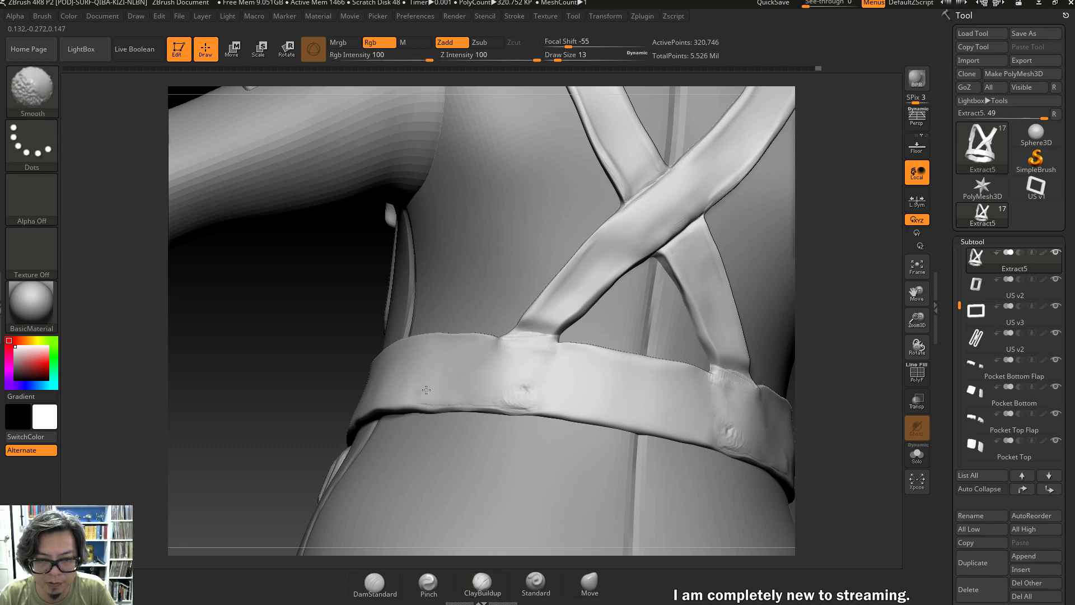
shift+drag(507, 404, 504, 366)
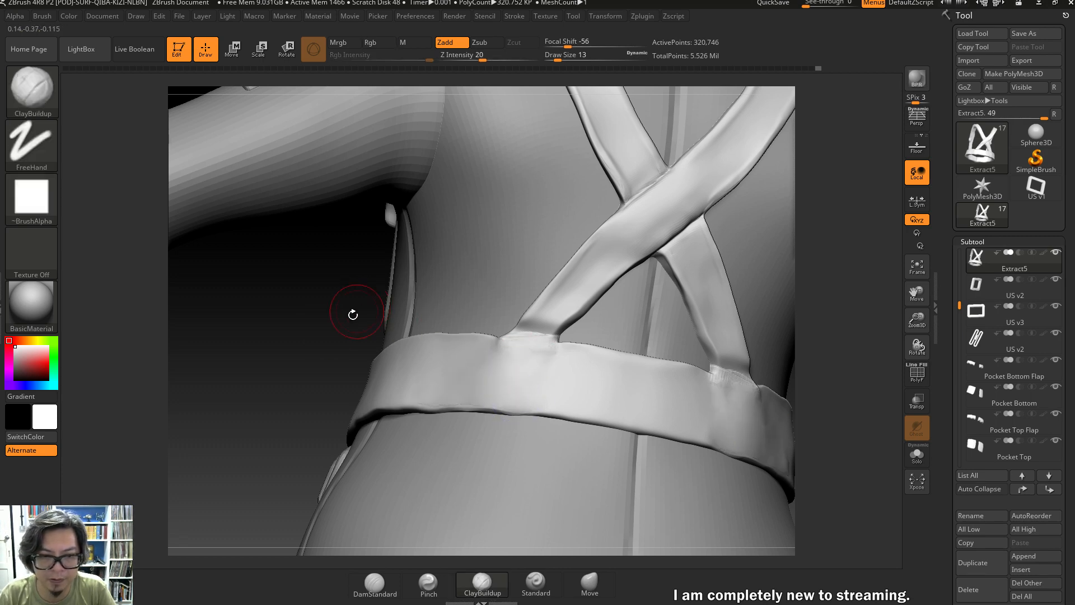
Step: Fill the remaining seams where the back straps join the belt's upper edge, and smooth the joints and surrounding belt surface
mouse_move(323, 333)
mouse_down()
mouse_move(308, 374)
mouse_move(321, 387)
mouse_up()
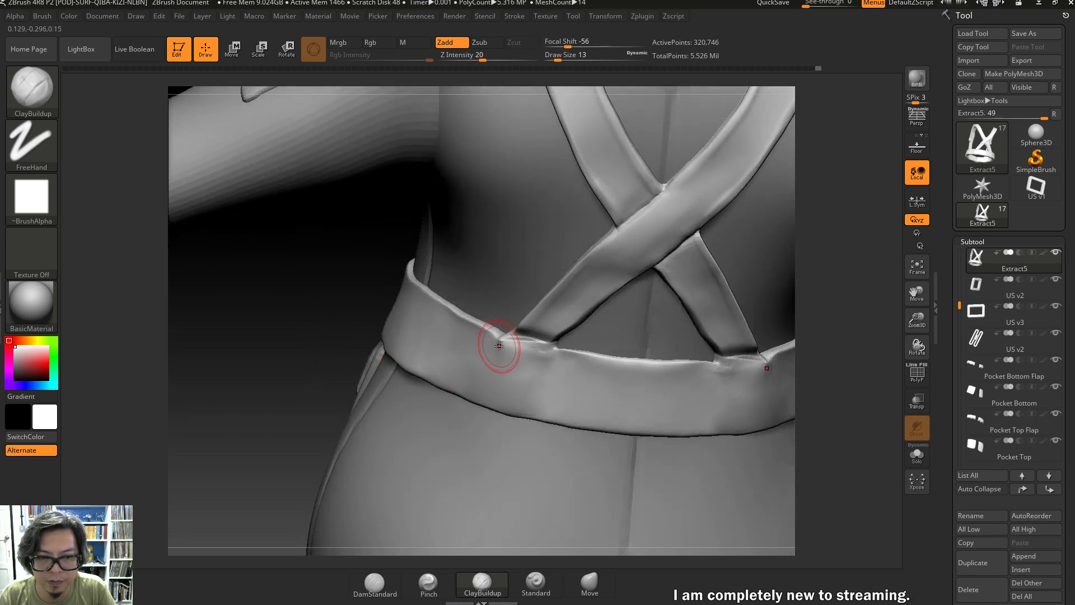
drag(499, 344, 577, 361)
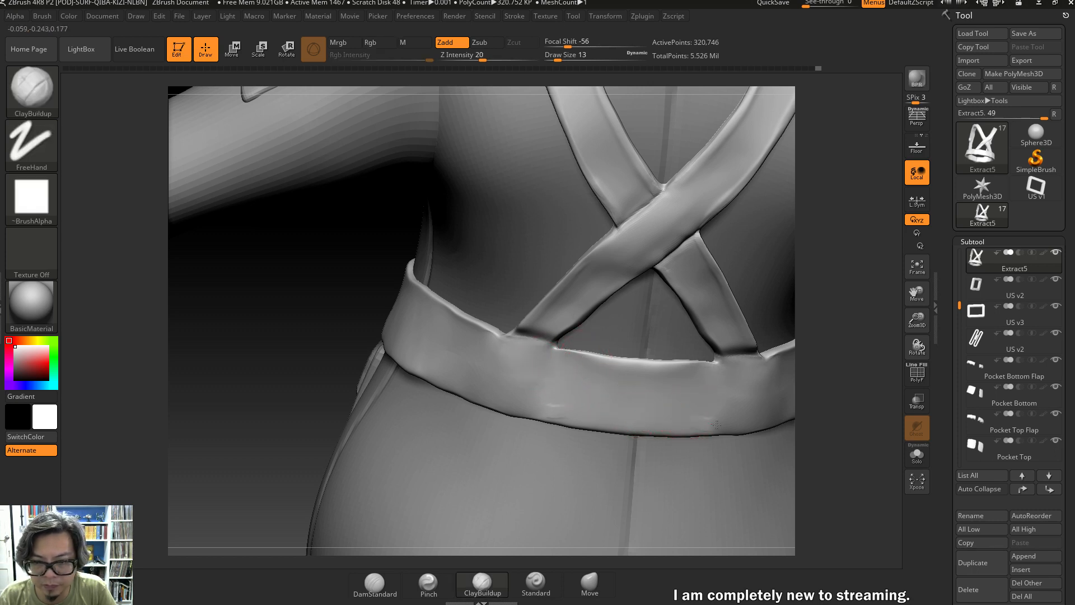
shift+drag(722, 376, 712, 414)
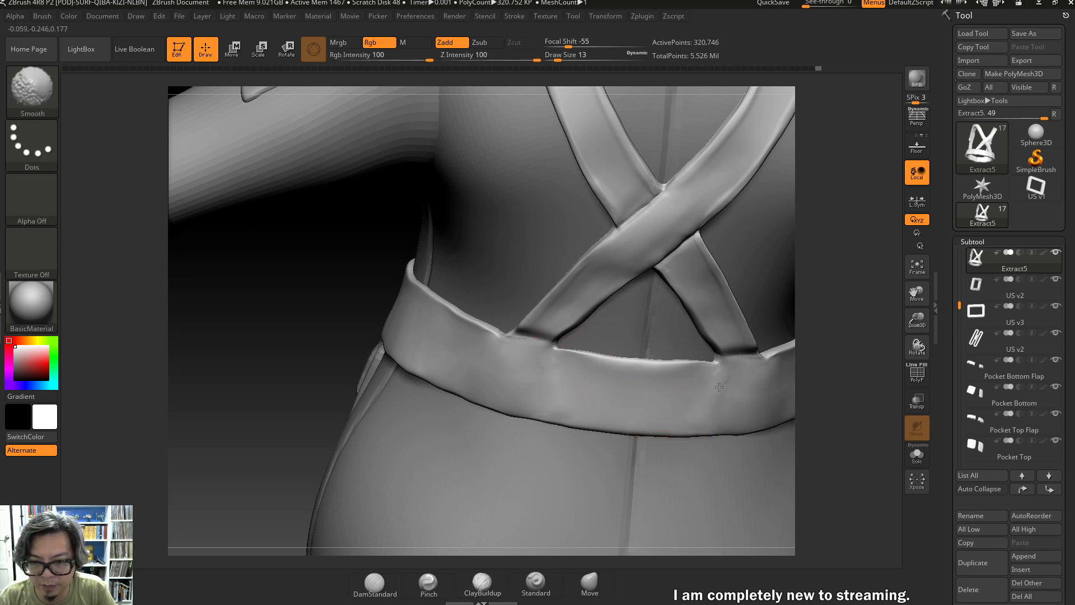
mouse_move(542, 361)
mouse_down()
mouse_move(582, 364)
mouse_move(544, 375)
mouse_up()
shift+drag(573, 396, 538, 365)
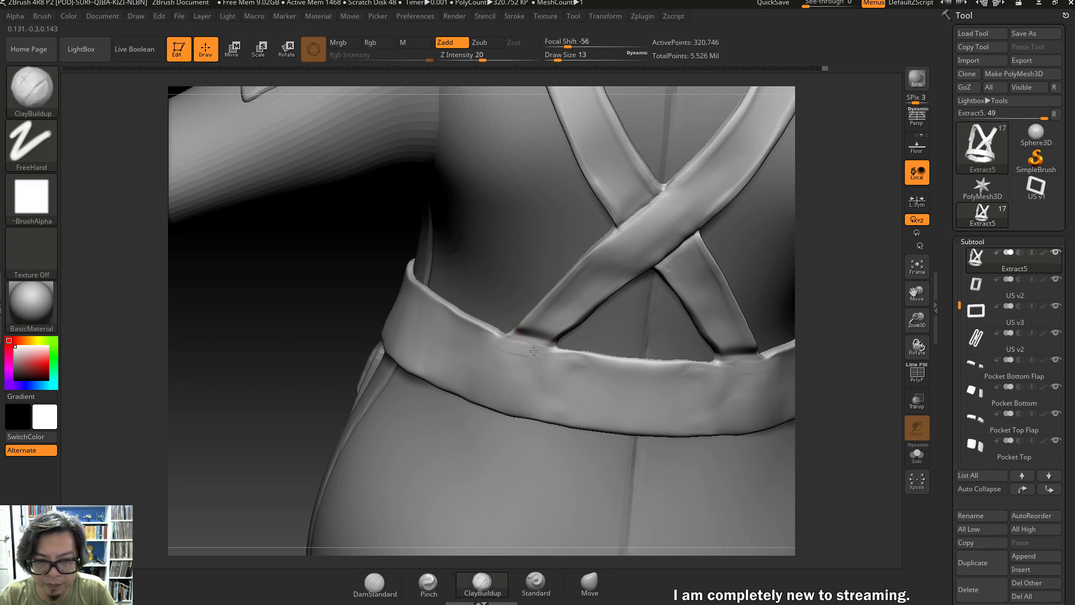
mouse_move(509, 342)
shift+mouse_down()
mouse_move(524, 355)
mouse_move(504, 355)
mouse_move(538, 370)
shift+mouse_up()
drag(317, 366, 321, 296)
mouse_move(534, 315)
mouse_down()
mouse_move(547, 314)
mouse_move(533, 318)
mouse_up()
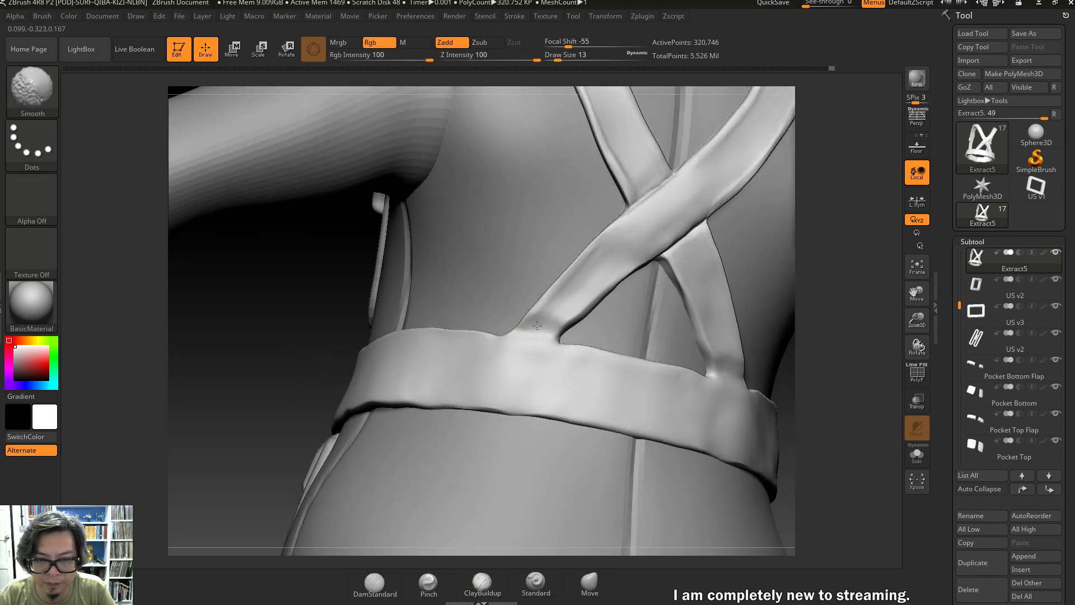
Step: Carve a fine crease where each back strap meets the belt's upper edge using DamStandard at draw size 5
click(375, 585)
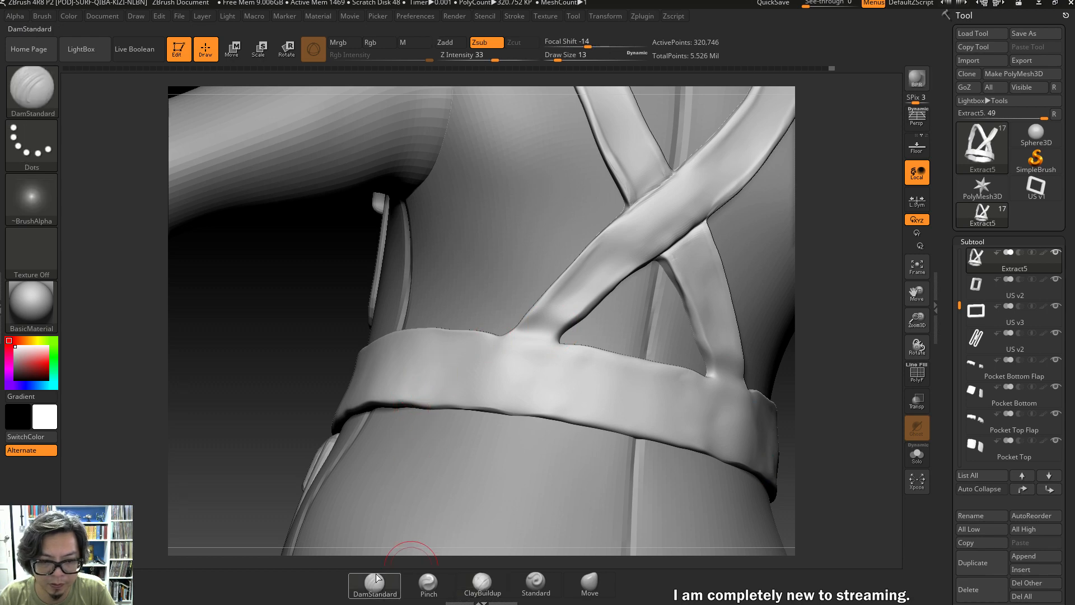
drag(310, 328, 541, 334)
key(s)
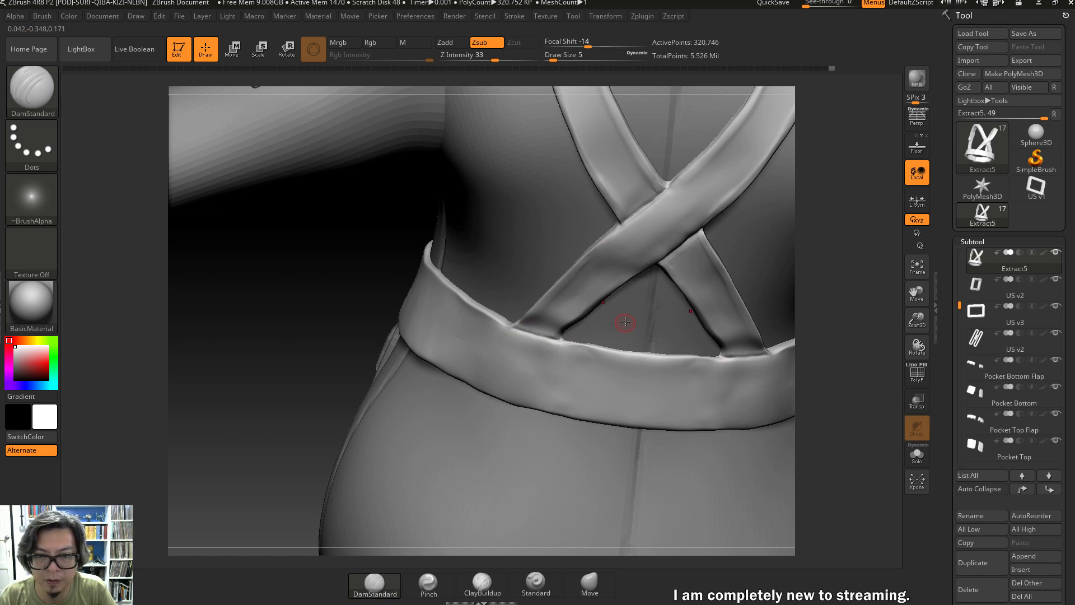
drag(324, 347, 351, 320)
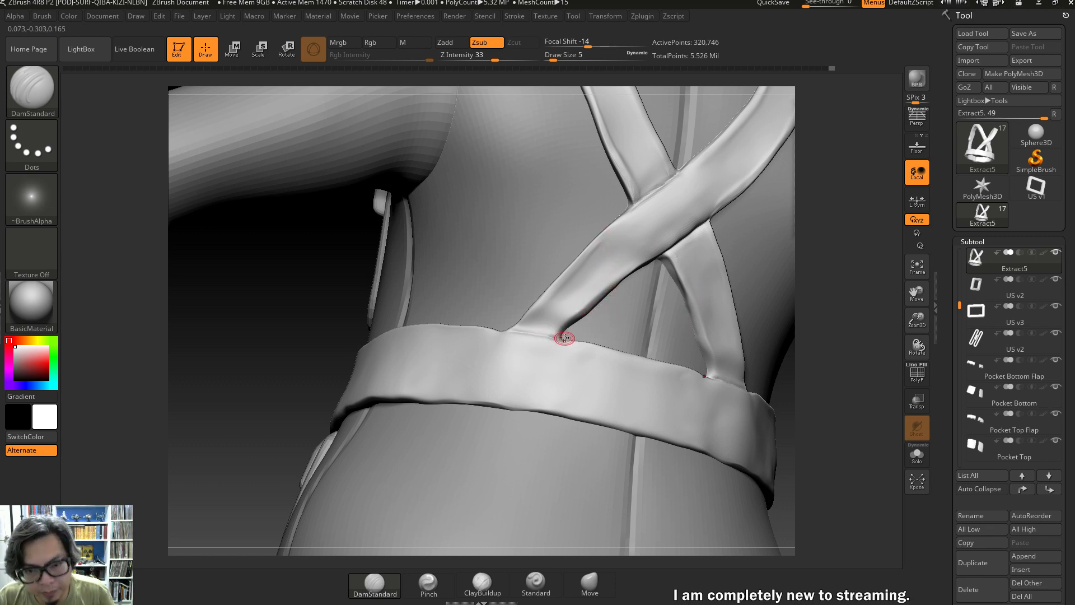
drag(557, 340, 560, 336)
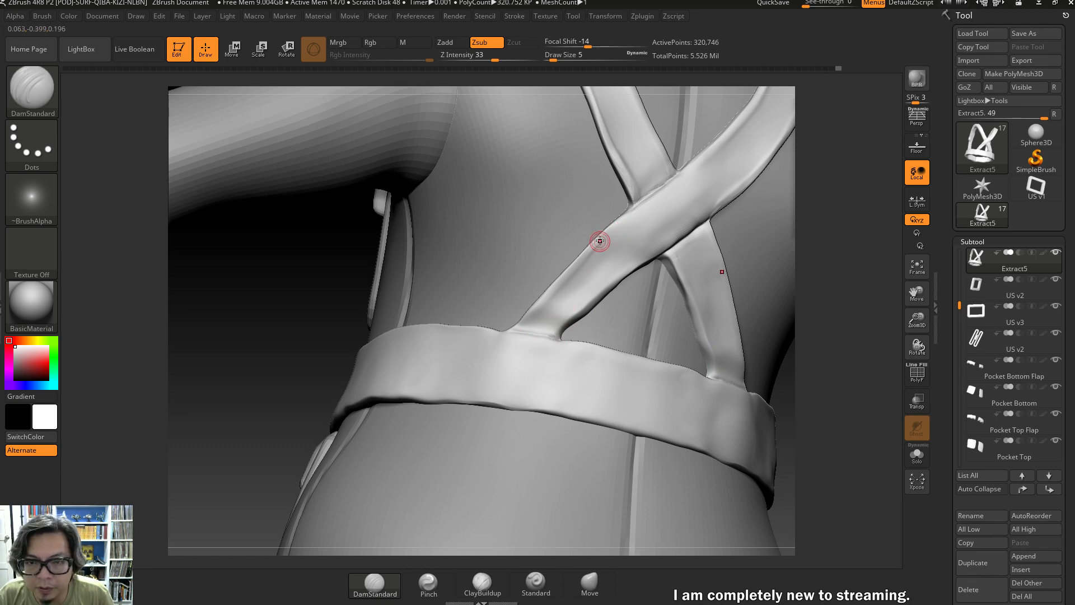
Step: Pull in the outer edges of the back straps below their crossing using the Move brush at draw size 17
click(586, 583)
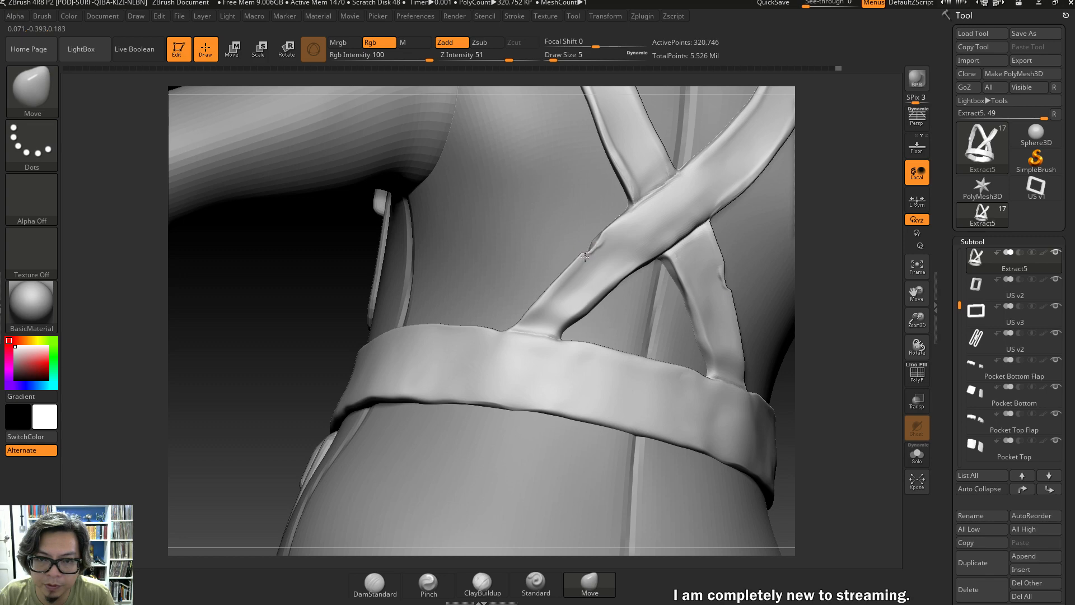
key(s)
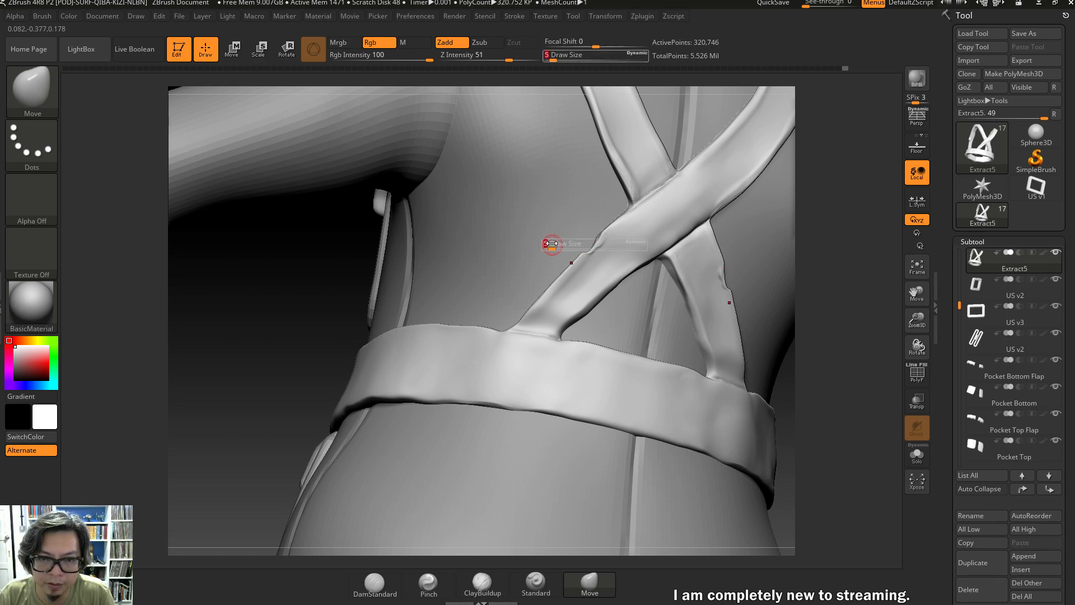
mouse_move(550, 245)
mouse_down()
mouse_move(584, 260)
mouse_move(545, 294)
mouse_up()
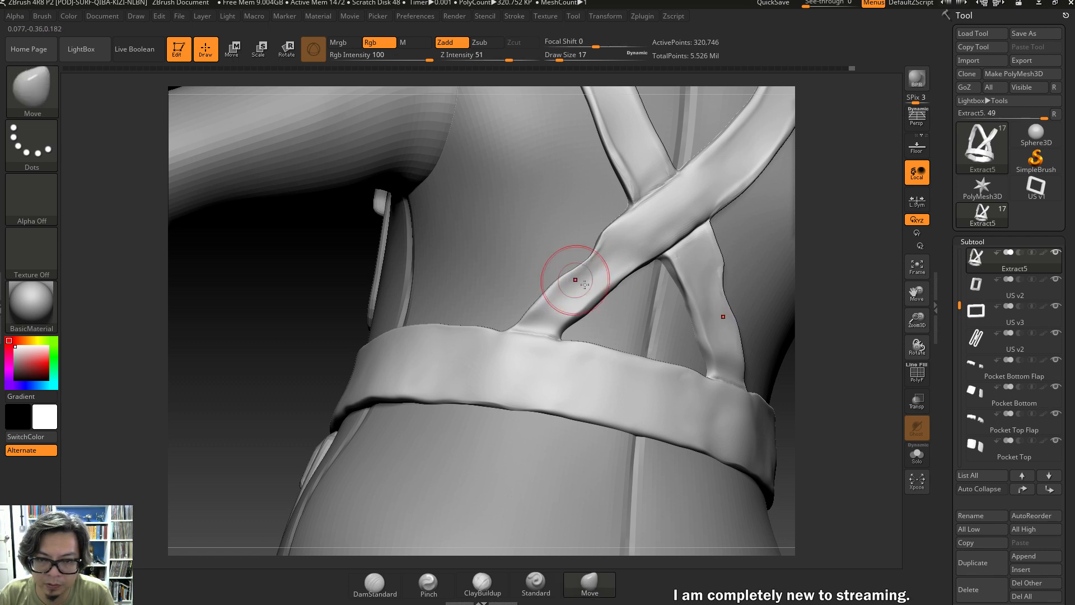
mouse_move(597, 321)
mouse_down()
mouse_move(584, 315)
mouse_move(593, 333)
mouse_up()
Step: Narrow the lower section of each back strap by pulling its inner and outer edges inward with the Move brush
drag(306, 330, 420, 271)
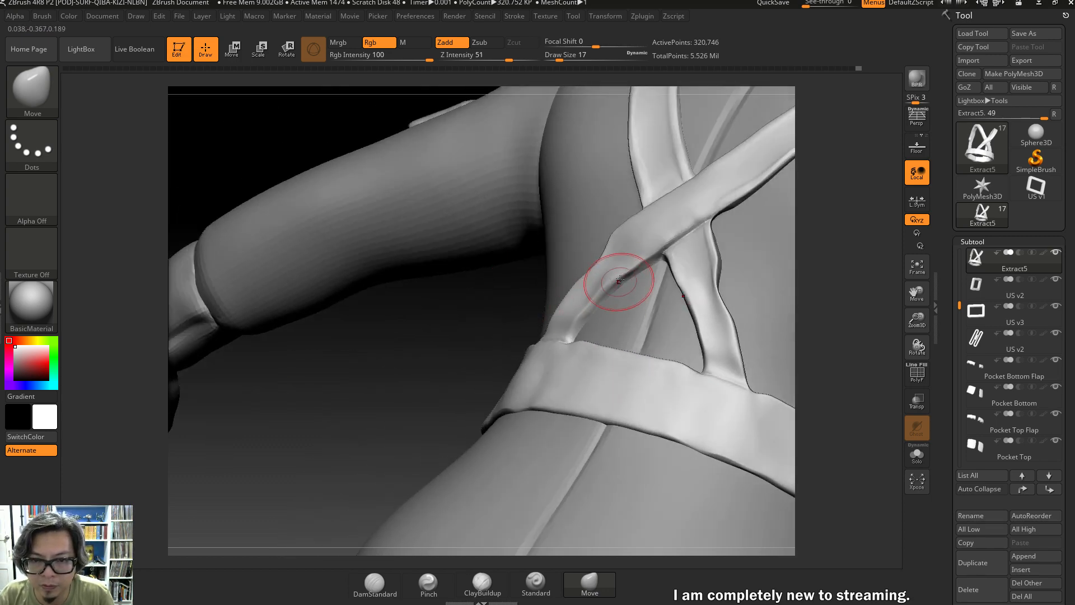
mouse_move(620, 284)
mouse_down()
mouse_move(631, 276)
mouse_move(616, 283)
mouse_up()
mouse_move(608, 306)
mouse_down()
mouse_move(601, 303)
mouse_move(631, 275)
mouse_up()
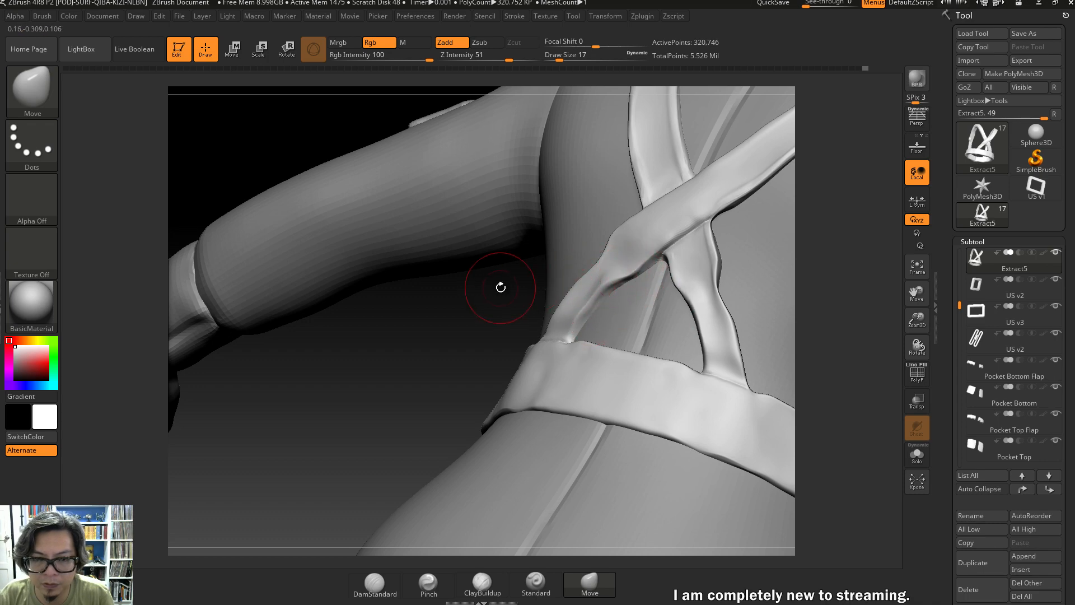
mouse_move(498, 287)
mouse_down()
mouse_move(594, 269)
mouse_move(562, 282)
mouse_up()
drag(546, 291, 535, 315)
drag(597, 239, 591, 242)
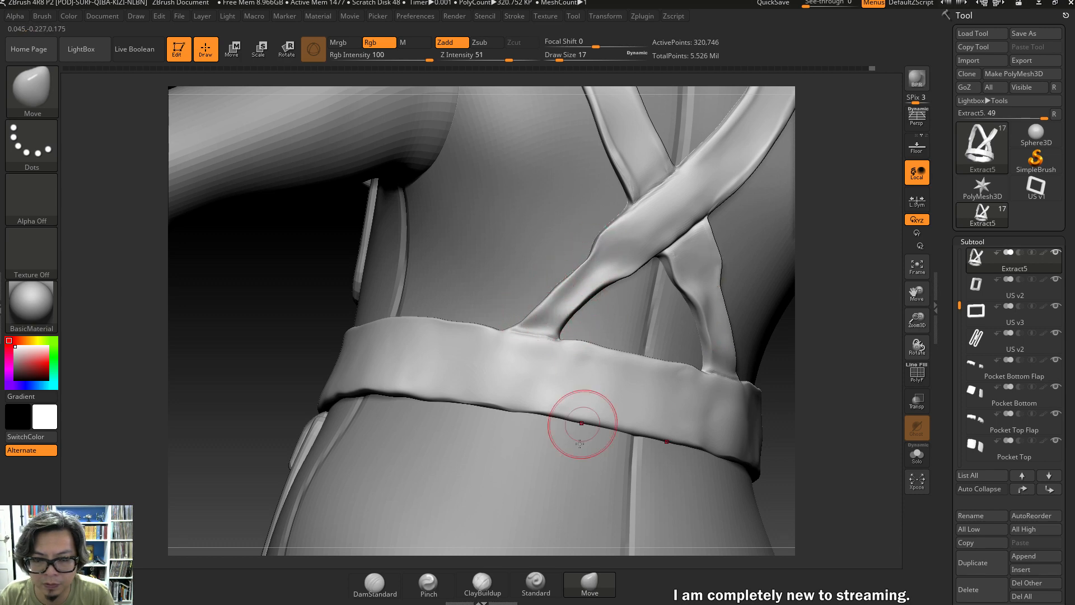
Step: Shape a distinct shoulder where each wide back strap steps down to its narrow section, using Move at draw size 8
key(s)
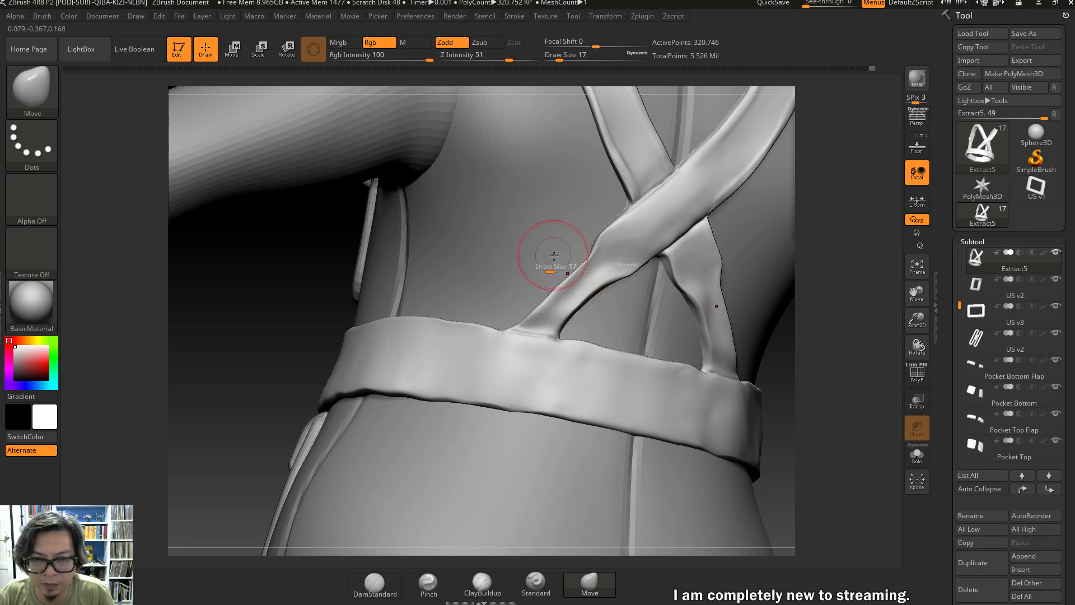
drag(552, 268, 545, 270)
key(s)
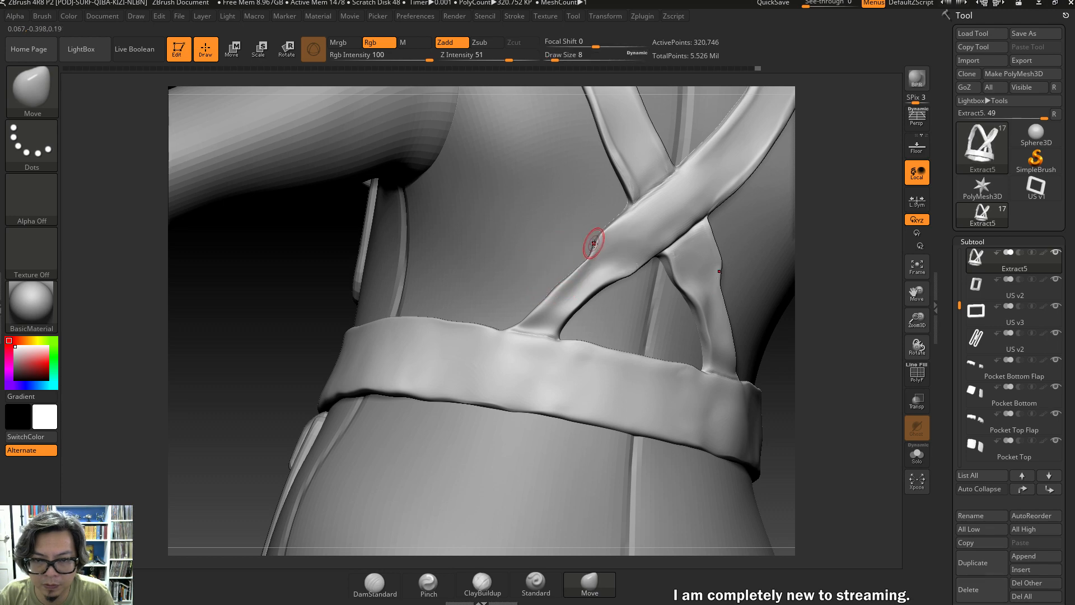
drag(594, 242, 616, 292)
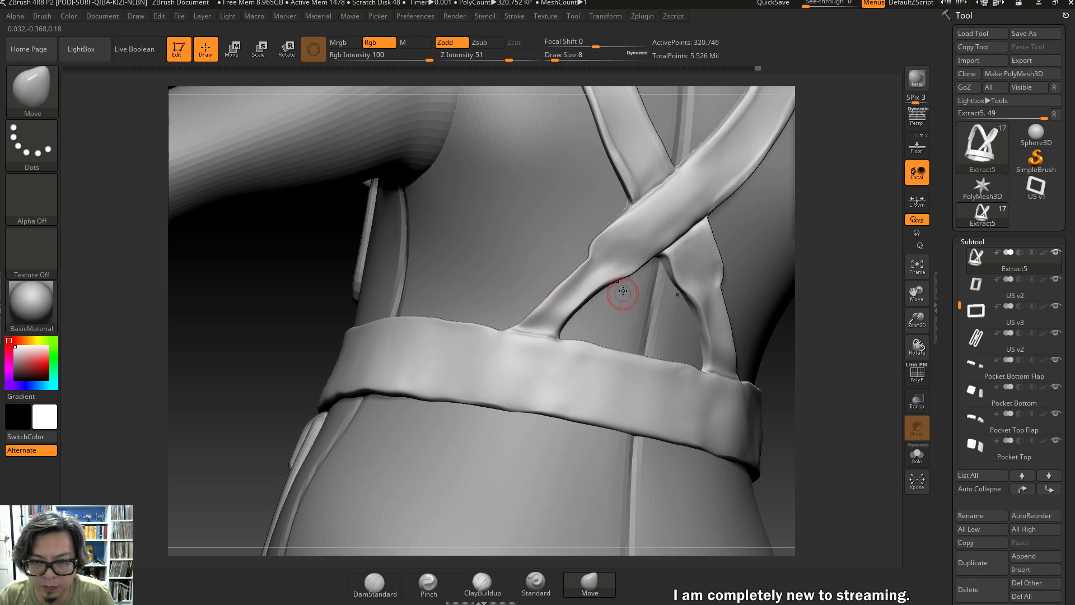
drag(317, 274, 576, 240)
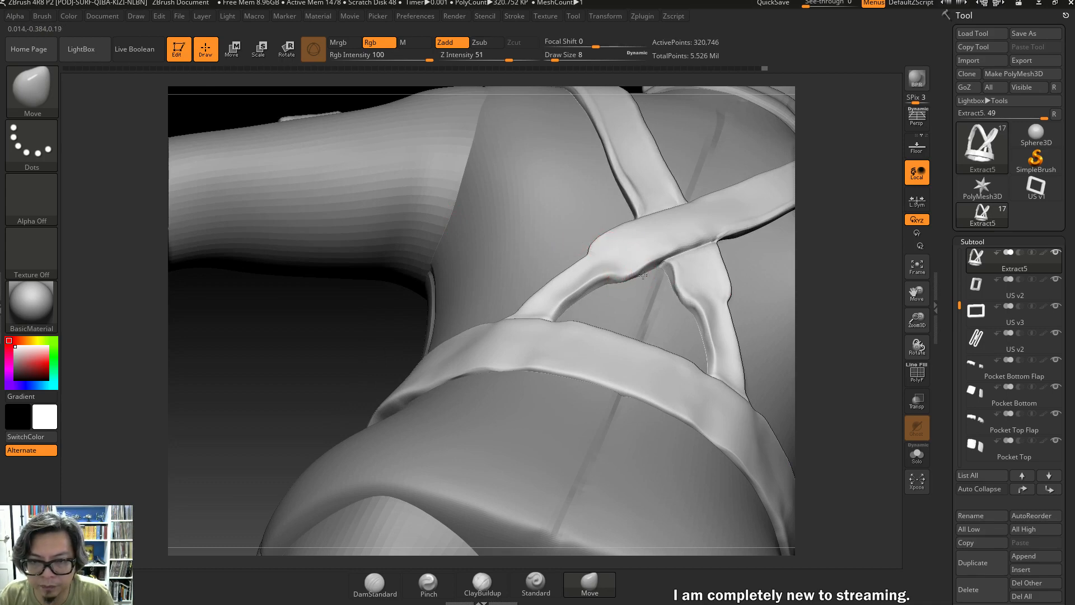
drag(358, 288, 332, 380)
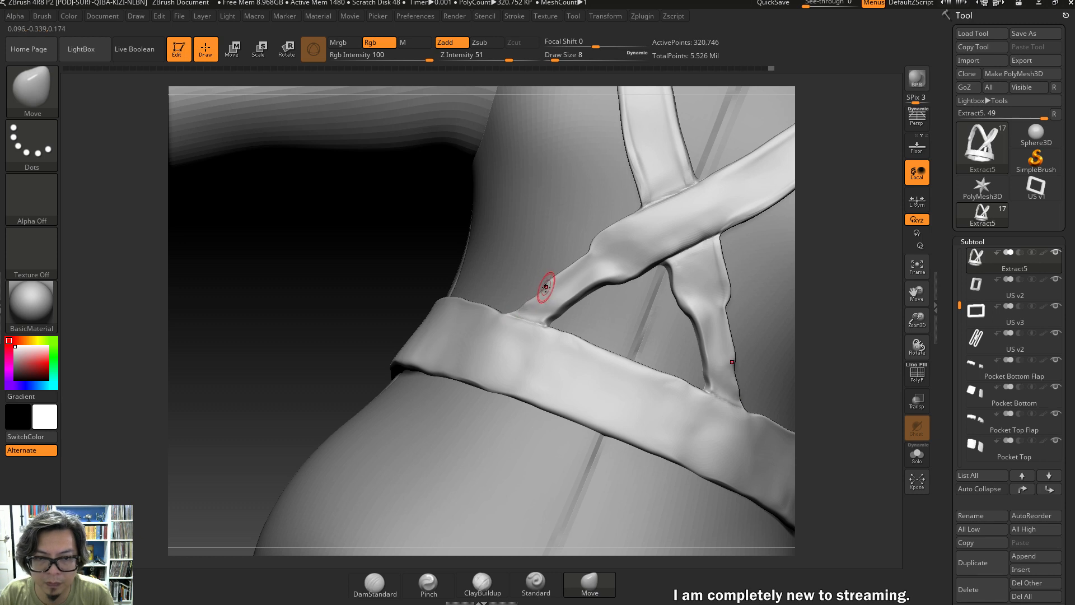
Step: Refine the narrow strap sections and sharpen the step on their inner edges to match the outer shoulders
key(shift)
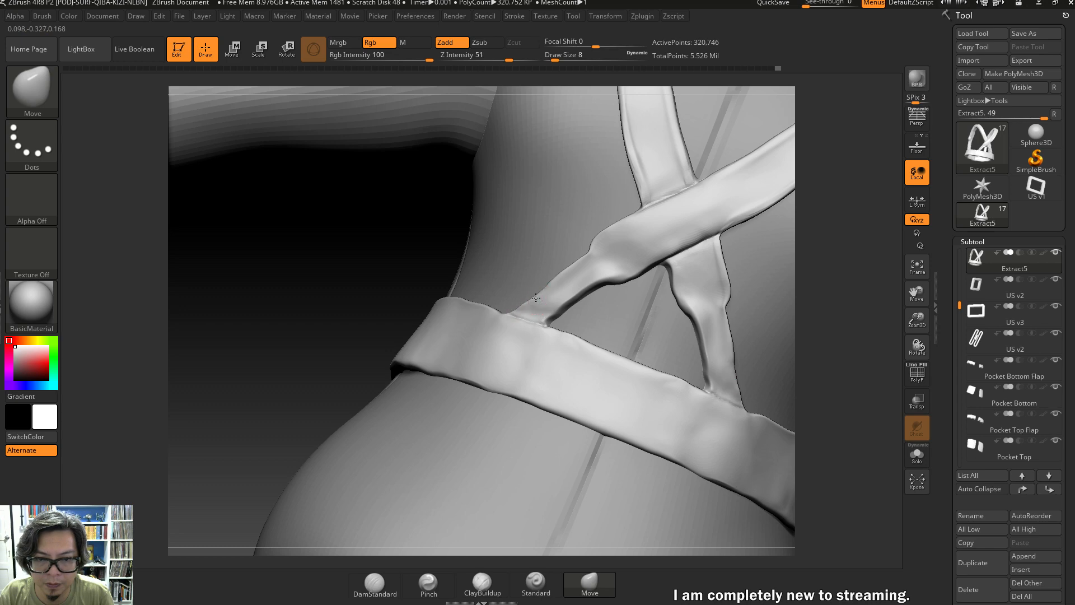
drag(346, 302, 379, 317)
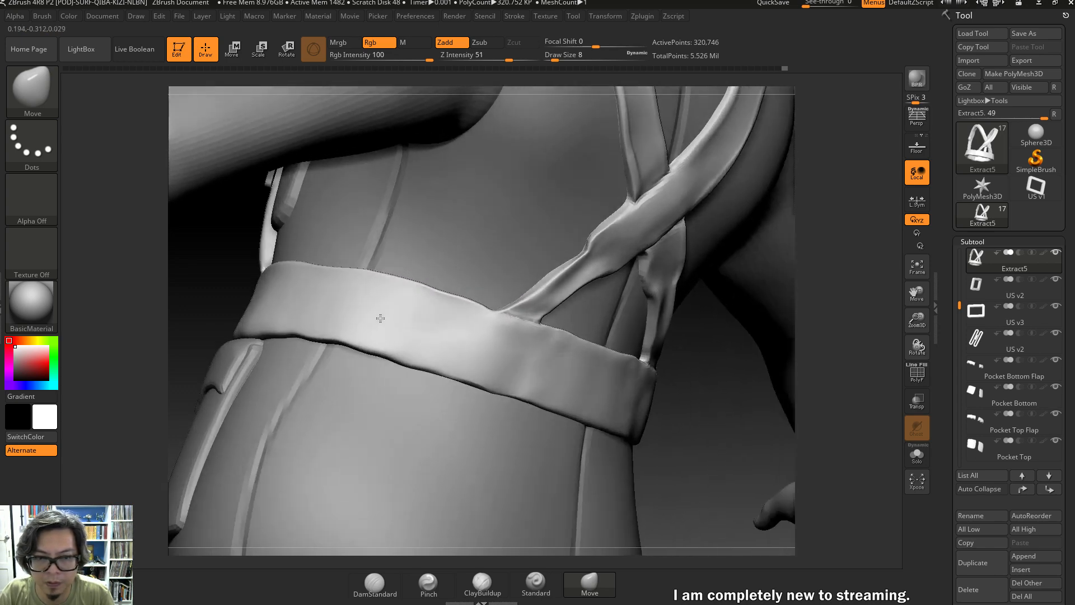
key(shift)
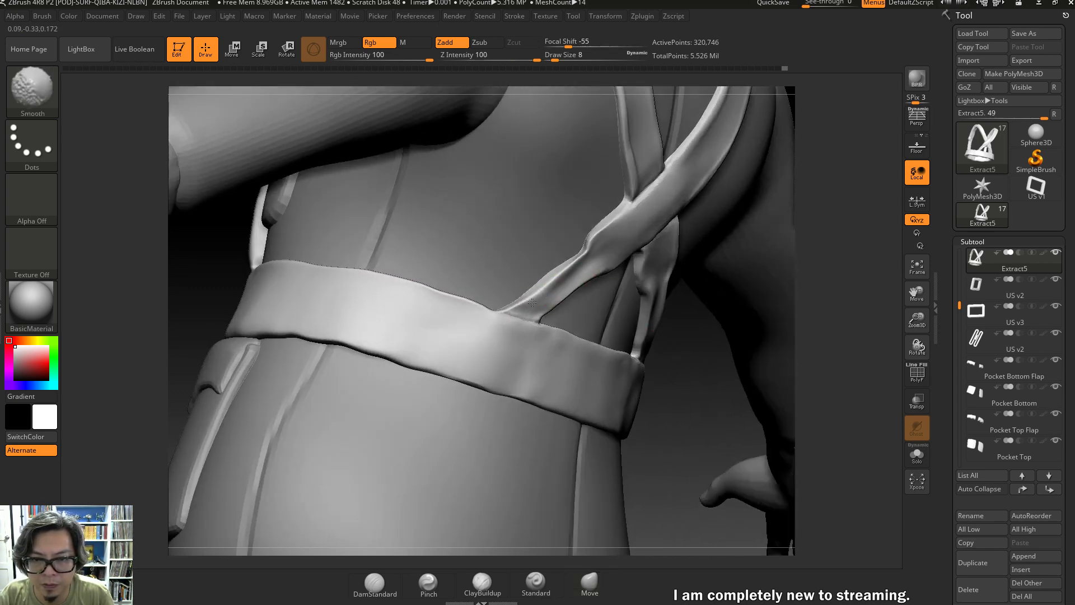
drag(702, 387, 675, 265)
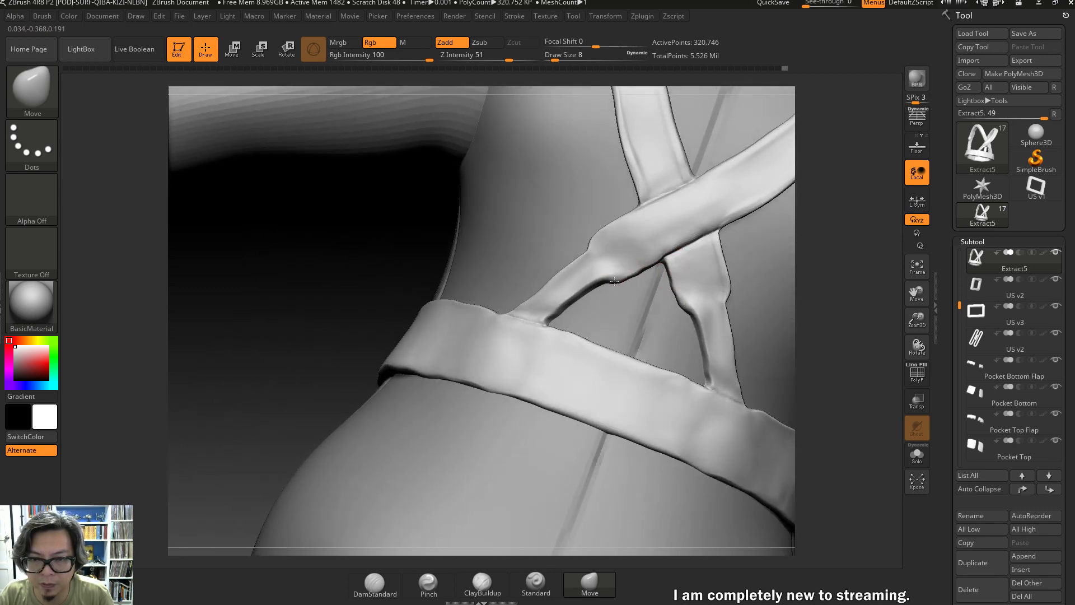
drag(604, 285, 624, 280)
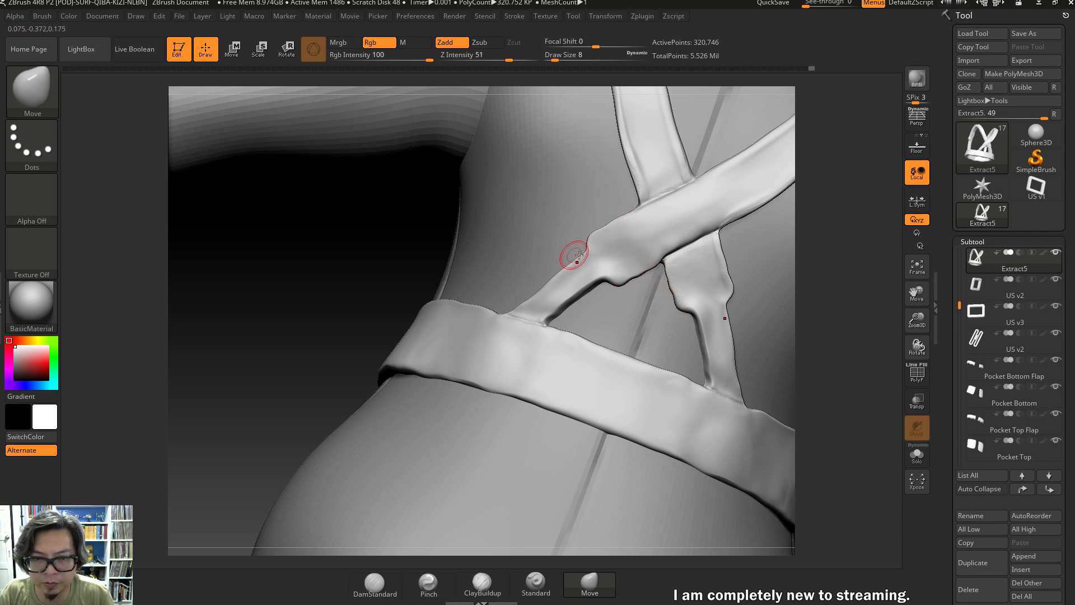
Step: Build up and smooth a raised rim around each wide back strap's blunt end with ClayBuildup, and add two rivets to each end
click(392, 582)
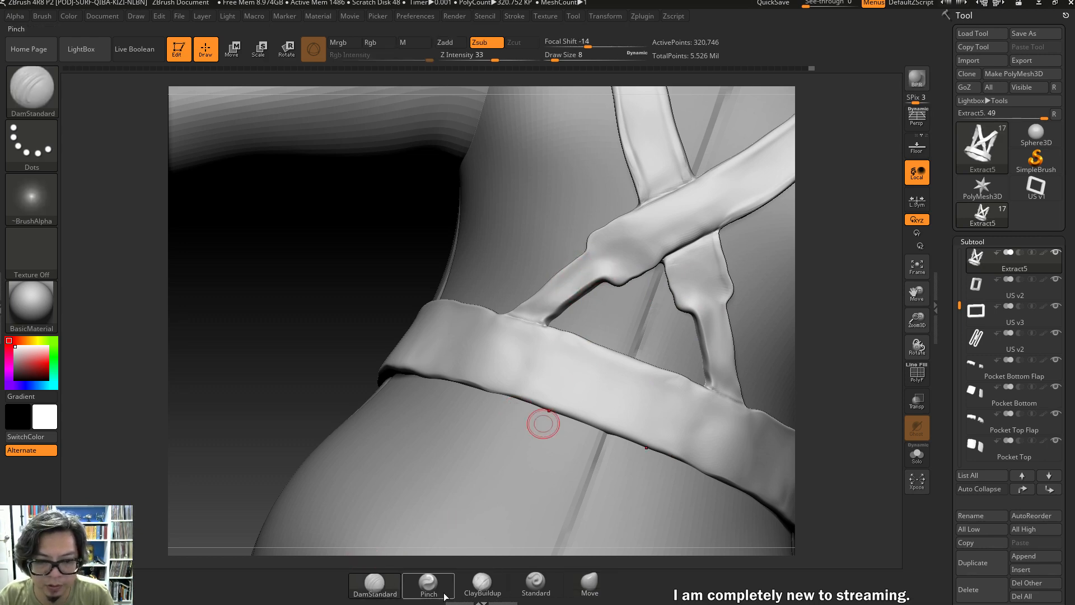
click(481, 582)
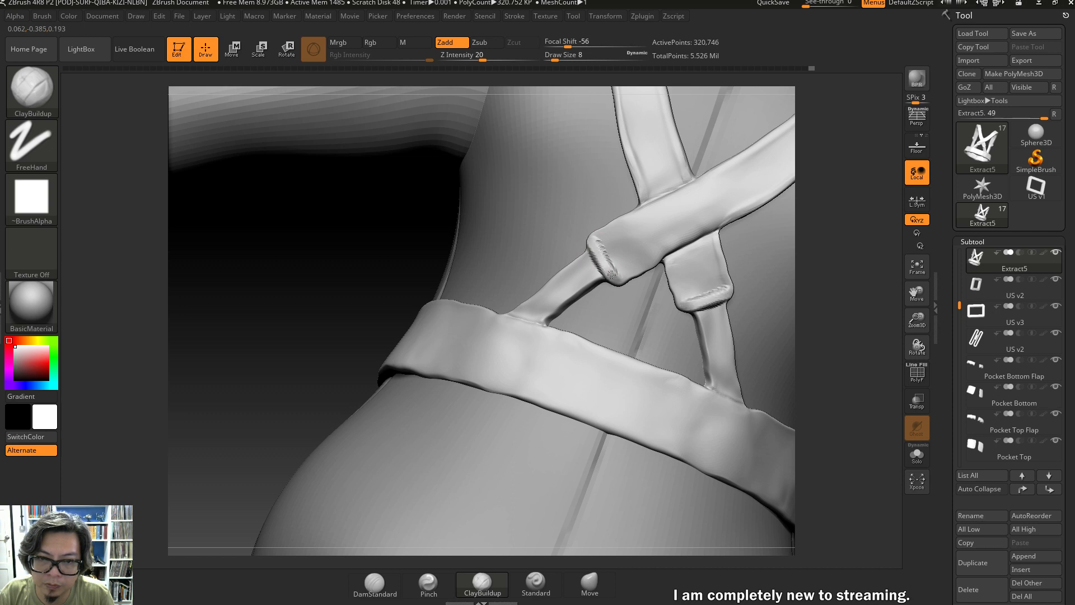
mouse_move(593, 240)
shift+mouse_down()
mouse_move(616, 264)
mouse_move(602, 222)
shift+mouse_up()
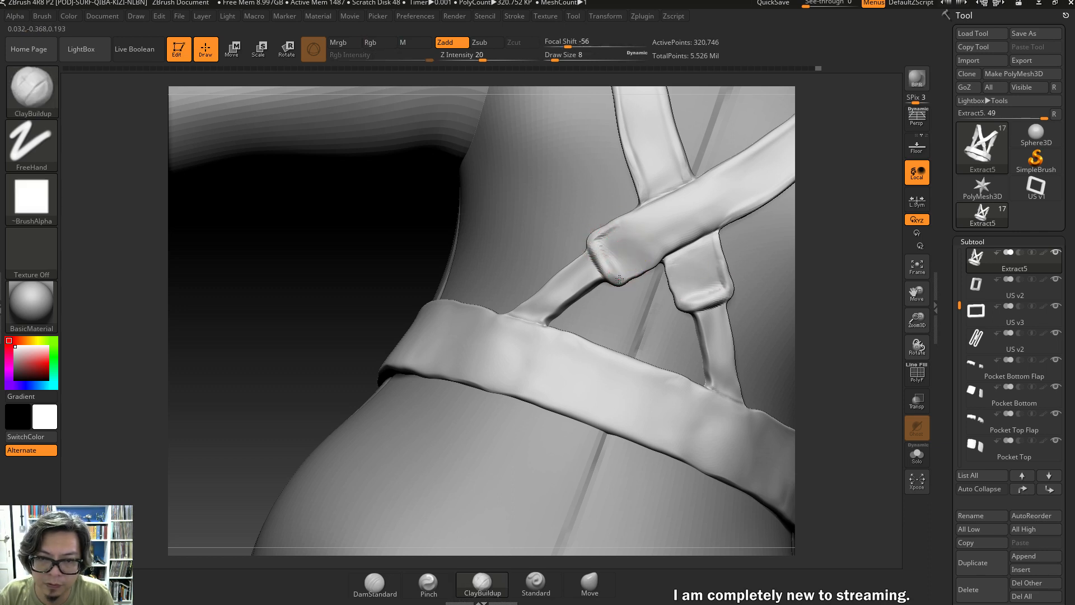
drag(621, 280, 643, 270)
shift+drag(620, 232, 606, 240)
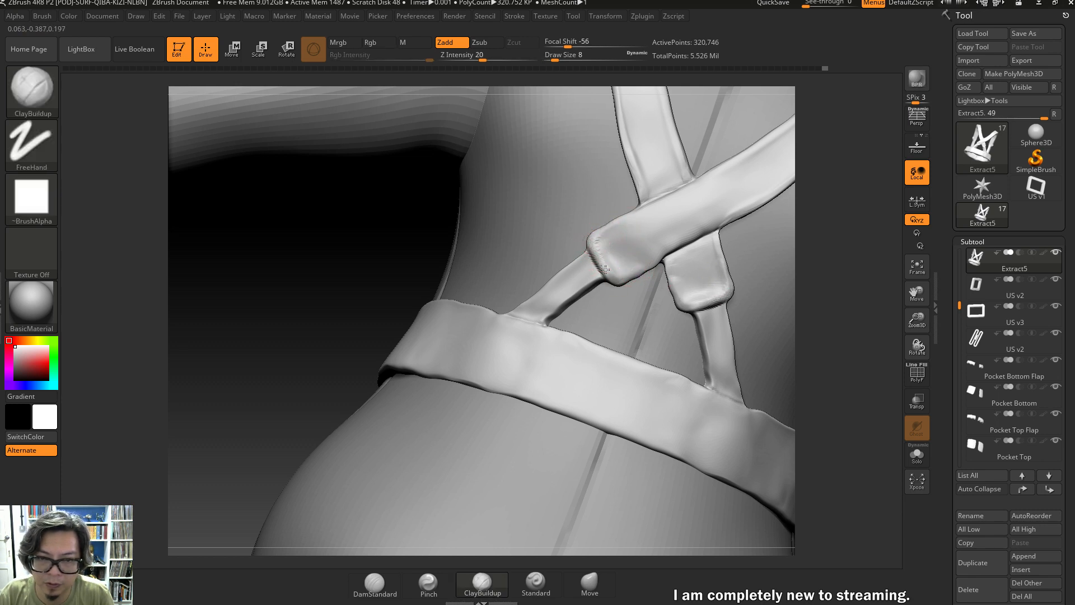
drag(605, 269, 651, 262)
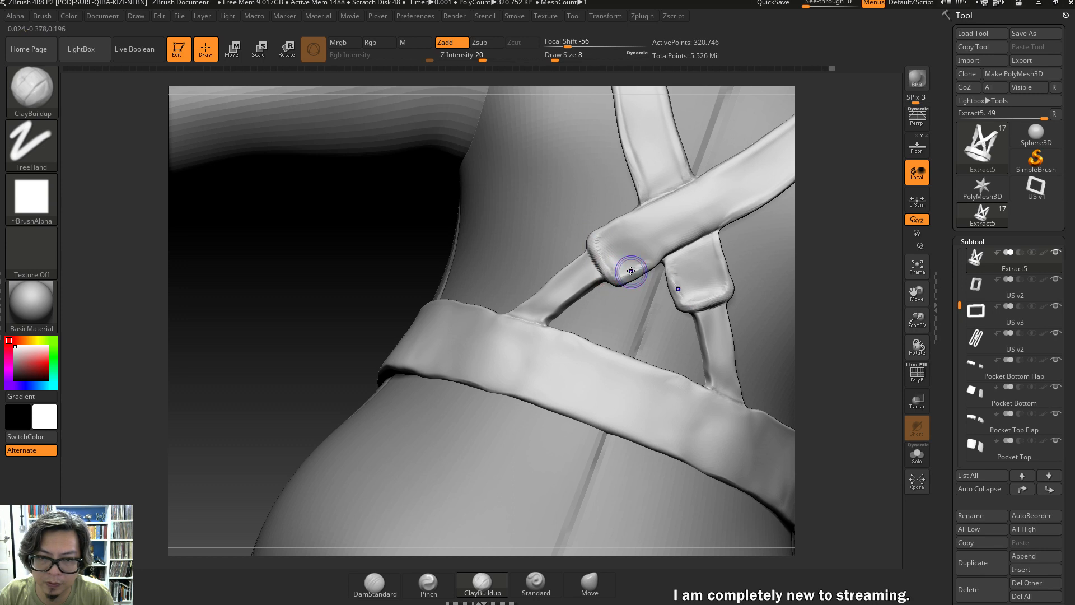
key(shift)
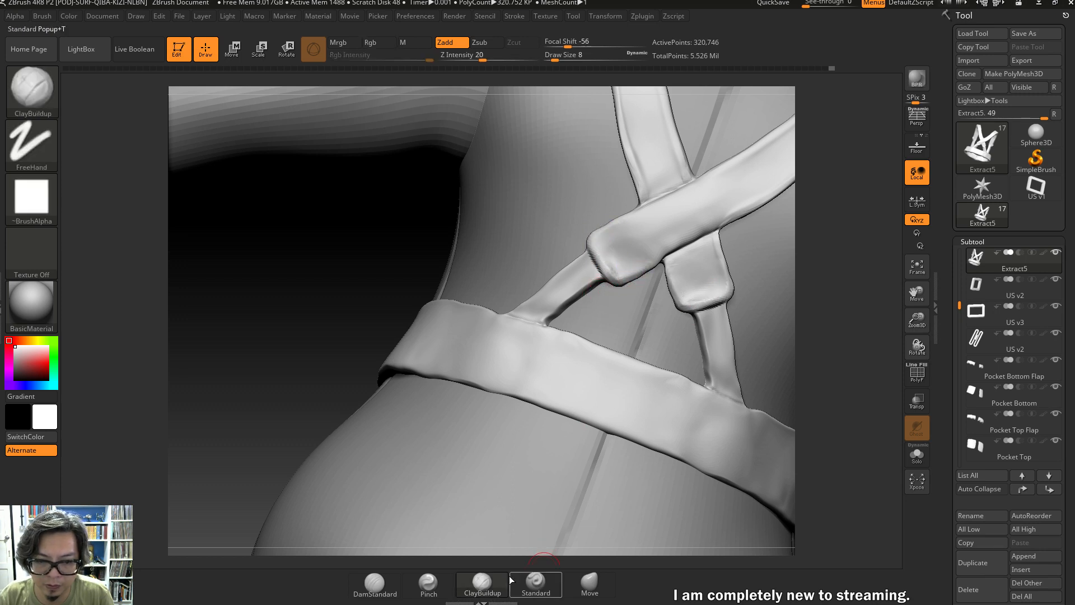
click(614, 238)
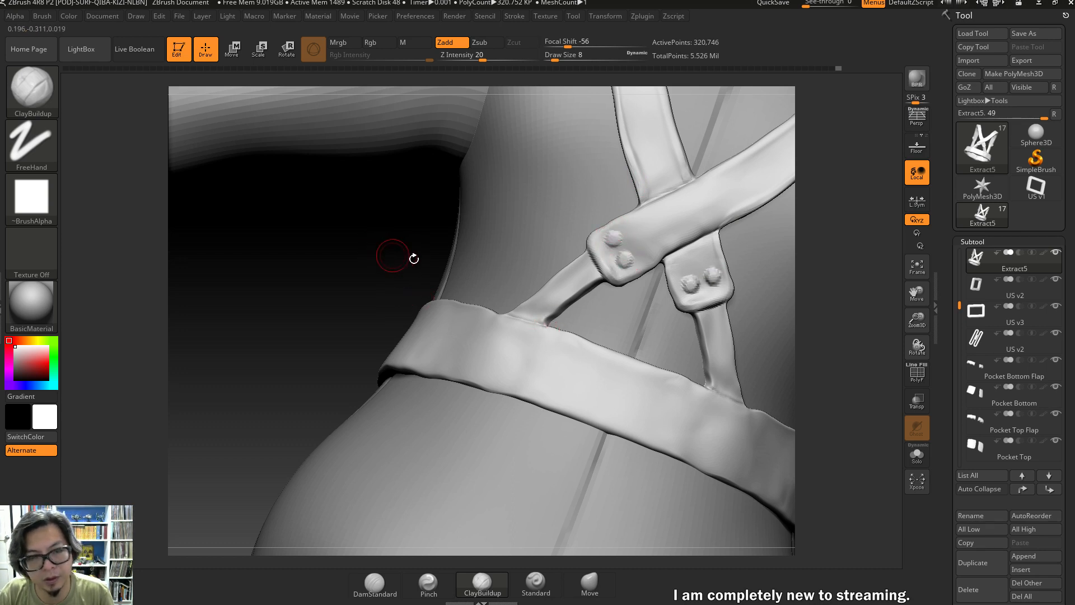
Step: Thicken and smooth the edges of the narrow back strap sections with ClayBuildup, and build up the overlap where the wide straps cross
mouse_move(420, 257)
mouse_down()
mouse_move(343, 293)
mouse_move(522, 305)
mouse_up()
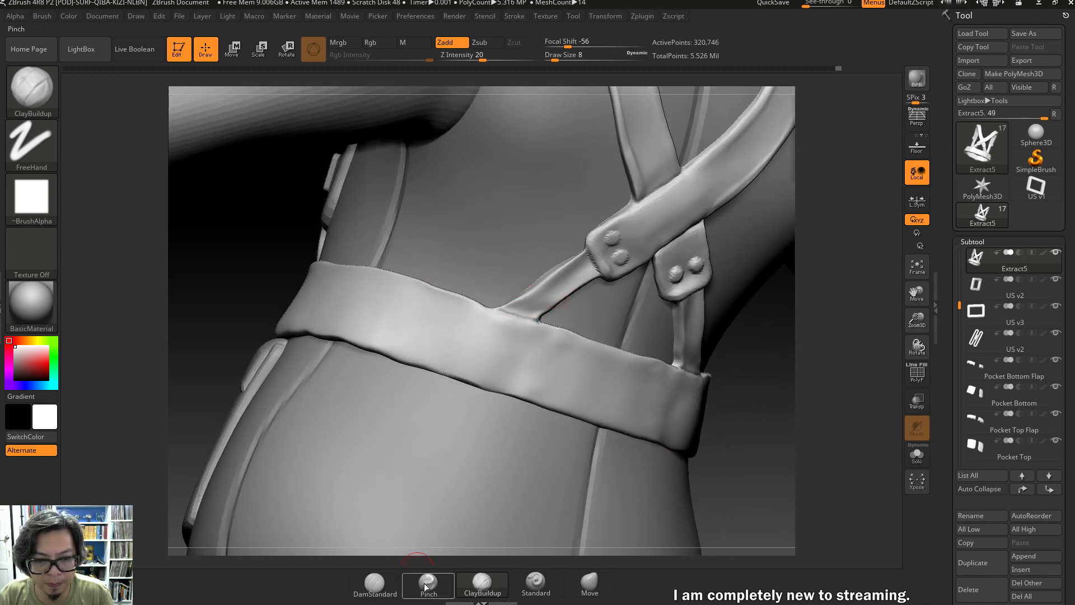
click(479, 589)
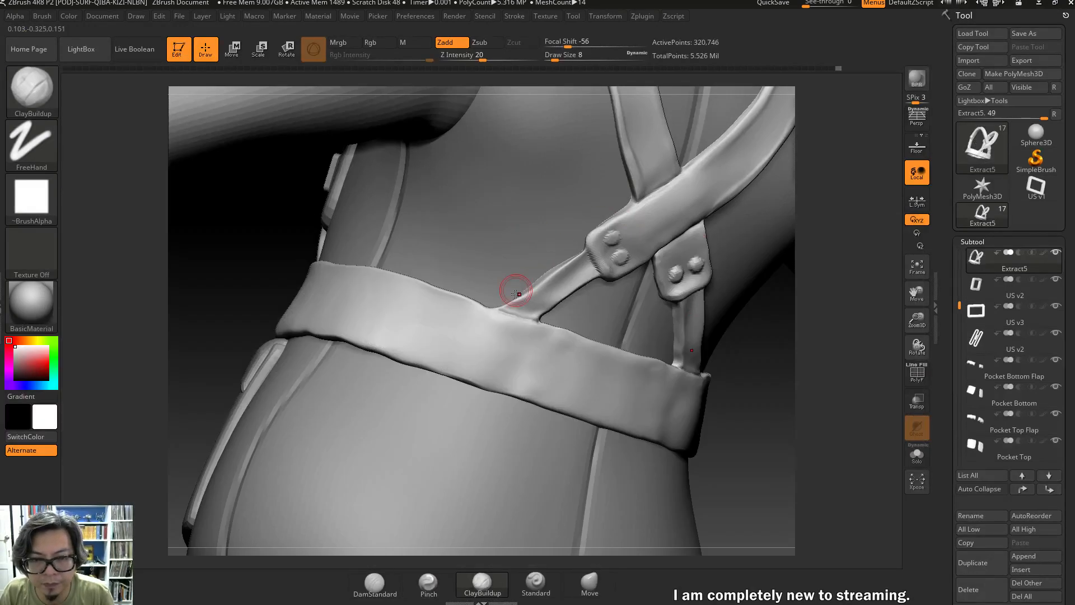
mouse_move(511, 306)
mouse_down()
mouse_move(532, 278)
mouse_move(540, 286)
mouse_move(567, 269)
mouse_up()
key(shift)
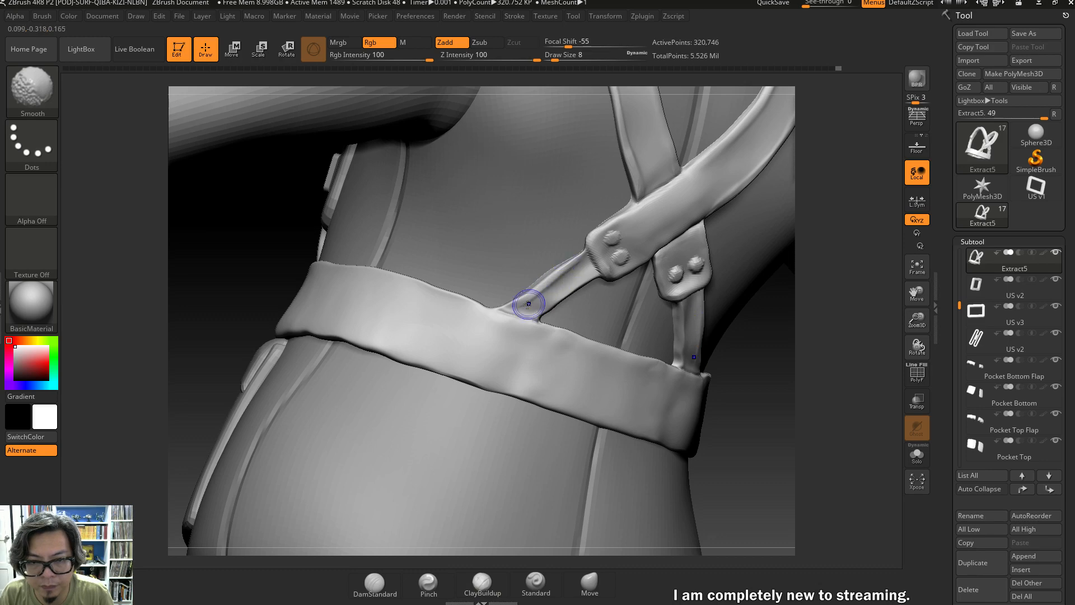
drag(534, 317, 562, 297)
key(shift)
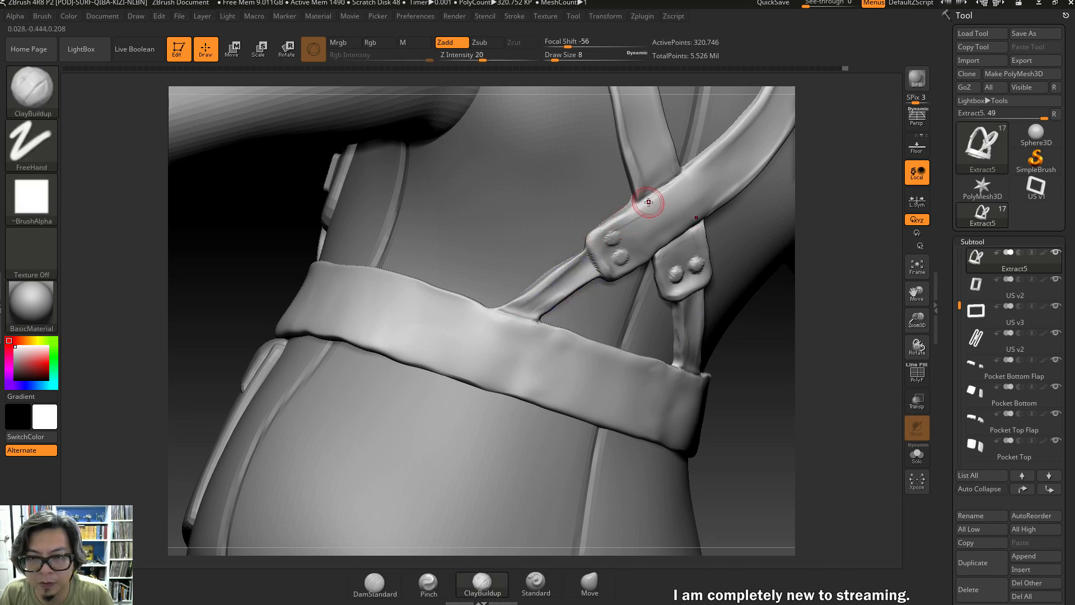
mouse_move(647, 202)
mouse_down()
mouse_move(616, 224)
mouse_move(633, 225)
mouse_up()
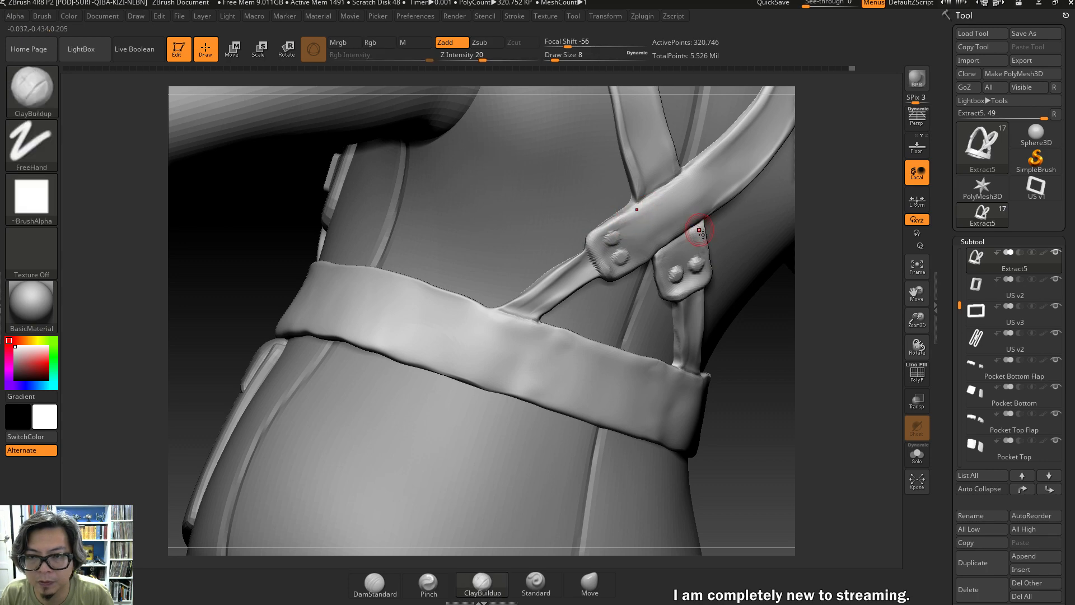
Step: Pull the neck-side edge of the front shoulder straps toward the collar using the Move brush at draw size 22
mouse_move(284, 228)
mouse_down()
mouse_move(252, 211)
mouse_move(271, 196)
mouse_move(429, 203)
mouse_up()
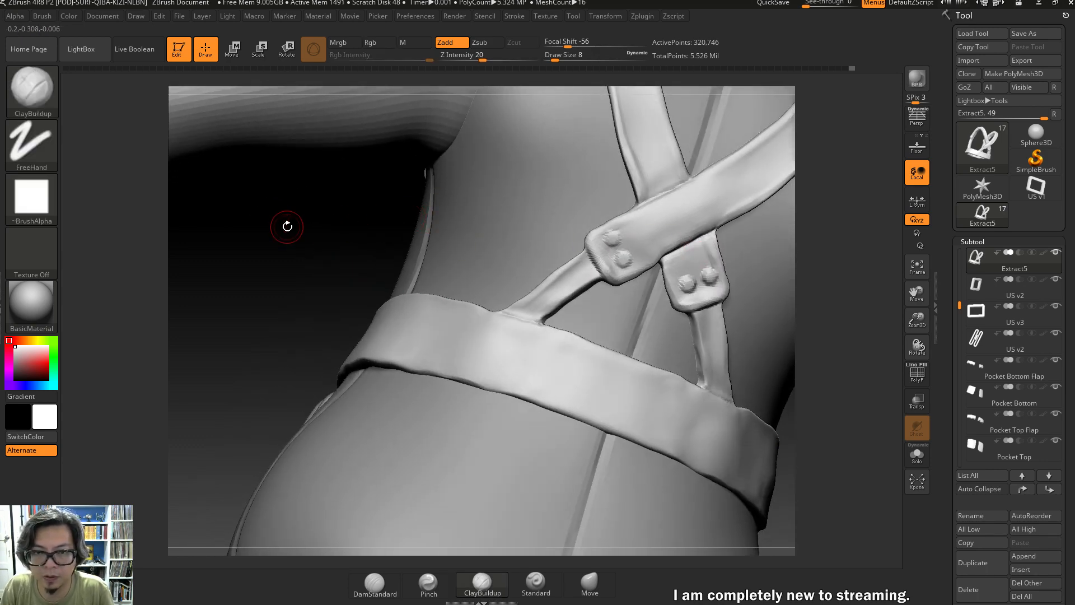
alt+drag(287, 226, 241, 428)
mouse_move(474, 111)
mouse_down()
mouse_move(448, 179)
mouse_move(487, 293)
mouse_move(542, 268)
mouse_move(533, 279)
mouse_move(453, 184)
mouse_up()
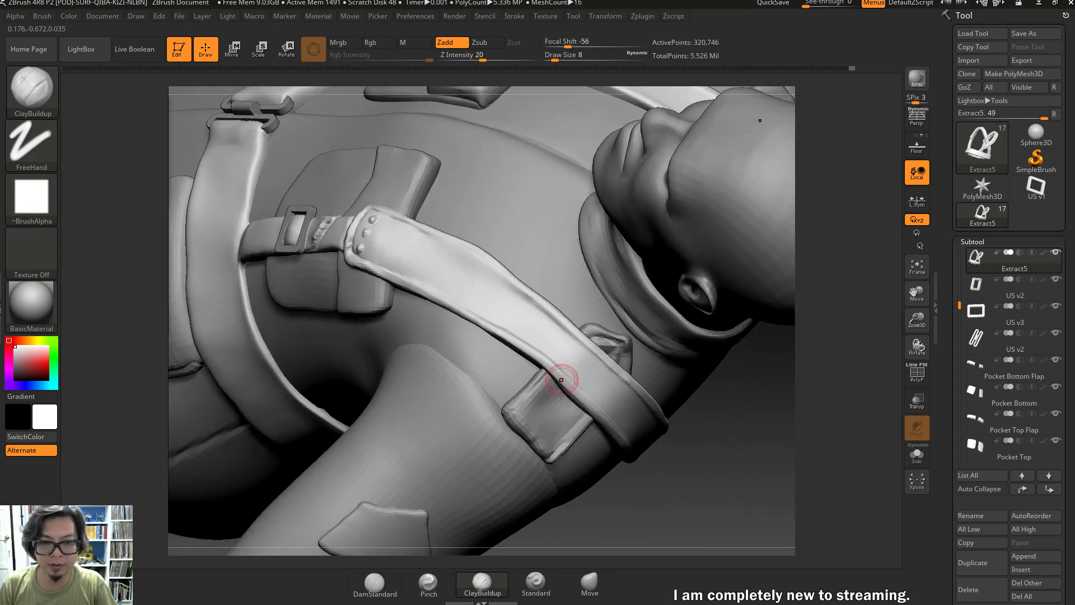
click(589, 582)
key(s)
drag(728, 469, 737, 471)
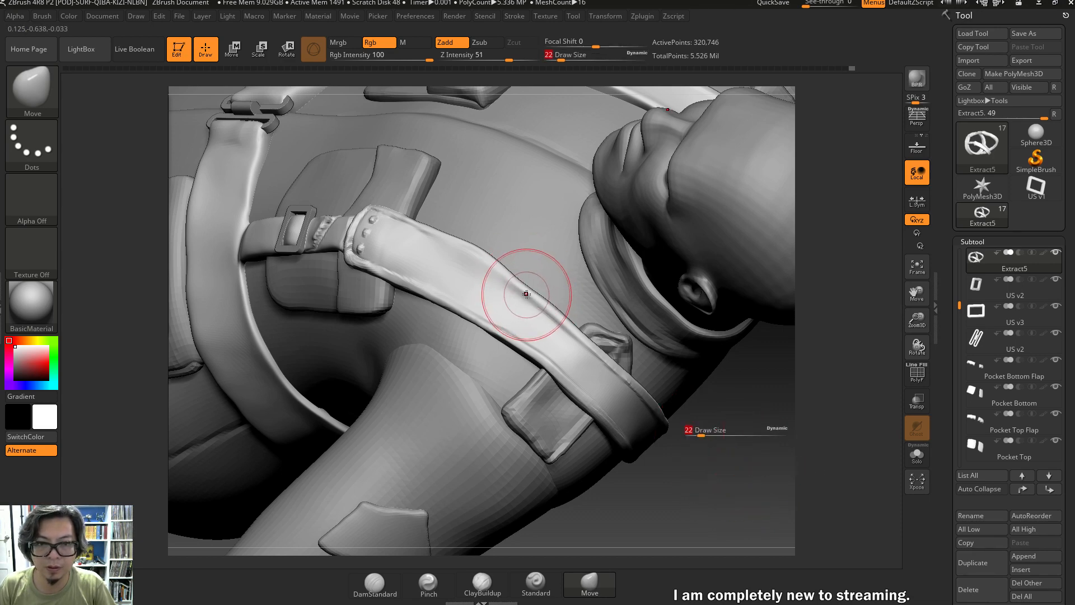
drag(531, 281, 528, 279)
mouse_move(515, 280)
mouse_down()
mouse_move(512, 270)
mouse_move(619, 352)
mouse_up()
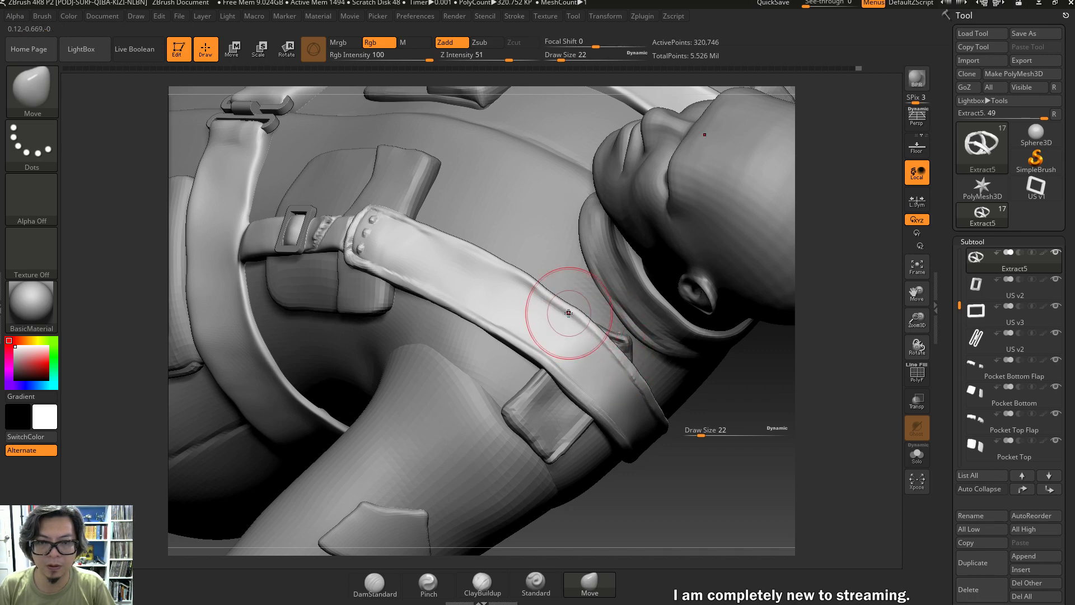
Step: Even out the strap edges over the top of the shoulders with the Move brush and smooth their surface
drag(699, 419, 599, 314)
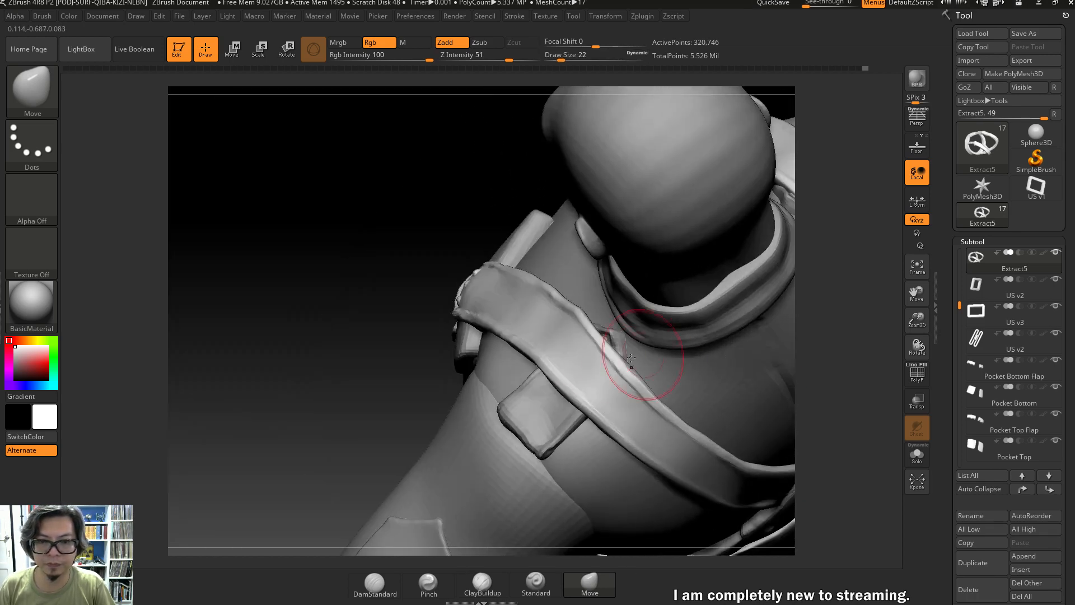
mouse_move(616, 366)
mouse_down()
mouse_move(623, 358)
mouse_move(595, 330)
mouse_move(615, 346)
mouse_up()
mouse_move(641, 391)
mouse_down()
mouse_move(653, 379)
mouse_move(675, 403)
mouse_move(622, 370)
mouse_up()
shift+drag(556, 299, 551, 297)
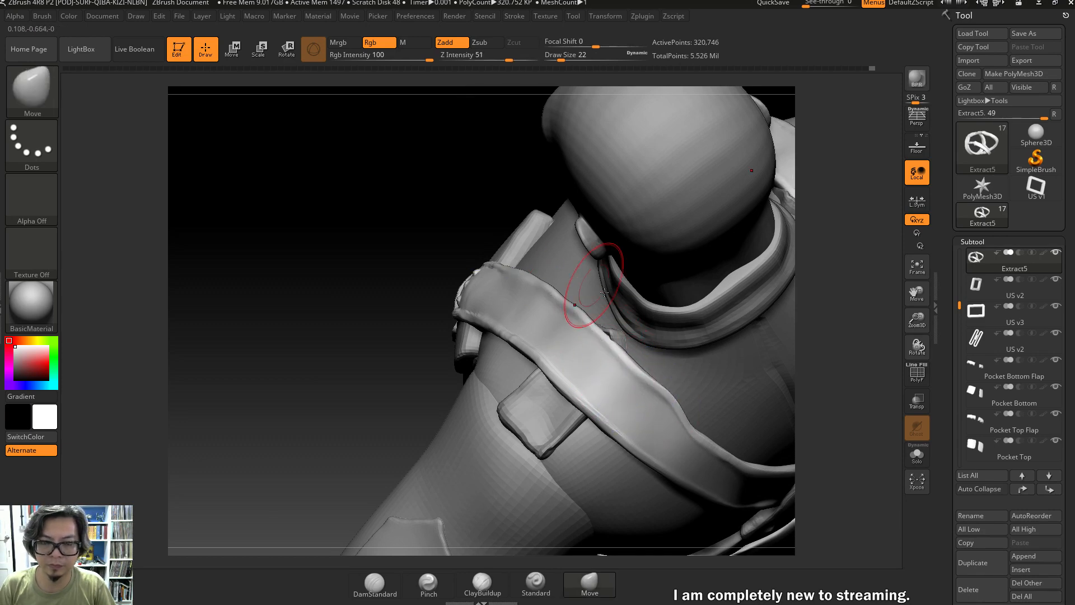
mouse_move(333, 379)
mouse_down()
mouse_move(314, 310)
mouse_move(354, 408)
mouse_up()
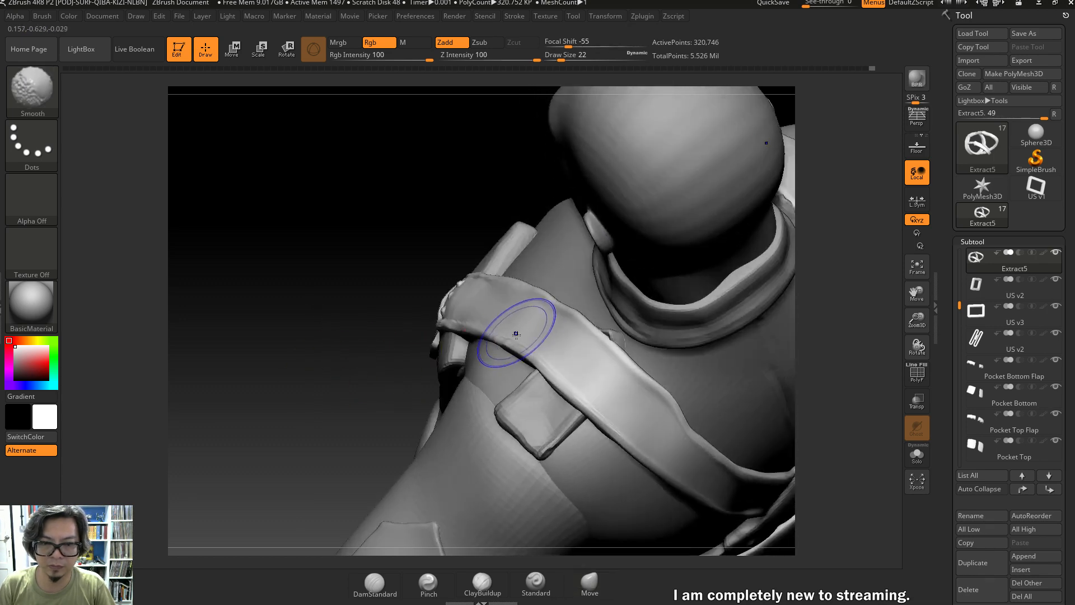
shift+drag(493, 341, 556, 379)
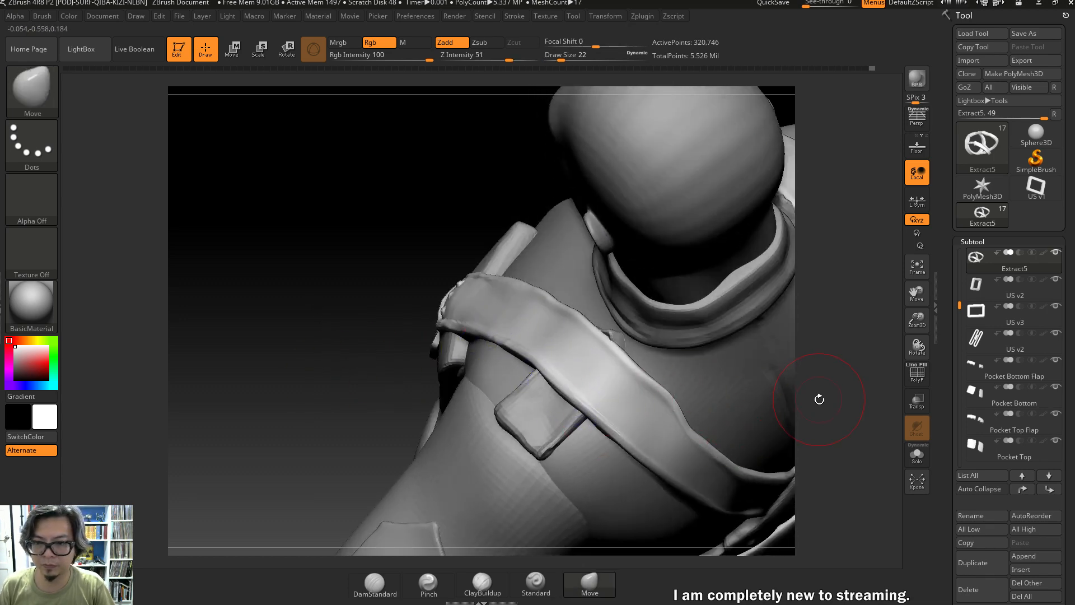
Step: Adjust the strap's outline around the outer shoulder with the Move brush and smooth the reshaped area
mouse_move(297, 334)
mouse_down()
mouse_move(293, 353)
mouse_move(259, 372)
mouse_up()
mouse_move(468, 304)
mouse_down()
mouse_move(481, 295)
mouse_move(466, 275)
mouse_up()
mouse_move(501, 343)
mouse_down()
mouse_move(533, 340)
mouse_move(597, 366)
mouse_move(495, 311)
mouse_move(441, 261)
mouse_move(461, 279)
mouse_up()
mouse_move(477, 296)
mouse_down()
mouse_move(481, 288)
mouse_move(518, 337)
mouse_move(560, 364)
mouse_up()
shift+drag(559, 364, 498, 327)
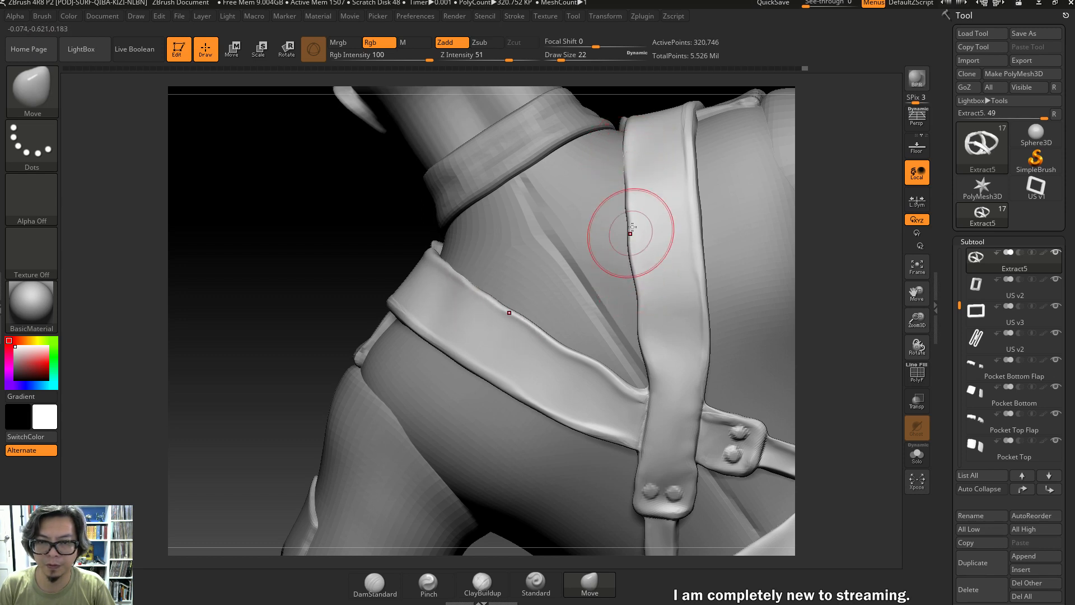
Step: Widen the back straps above their crossing by moving their inner edges toward the neck, straightening the outline up to the shoulders
drag(631, 230, 625, 229)
drag(635, 308, 630, 306)
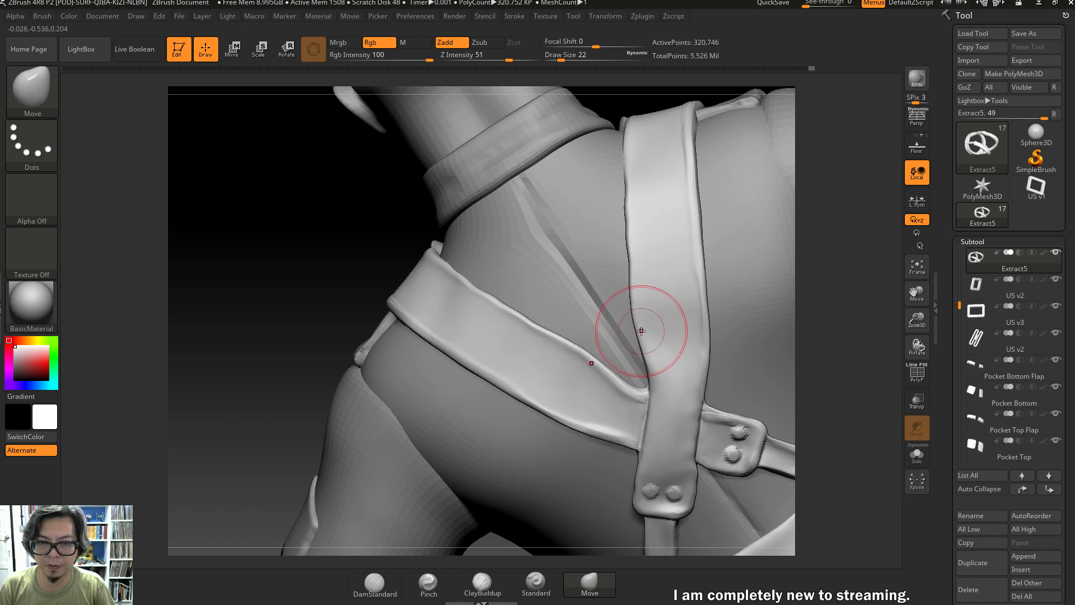
drag(621, 396, 625, 380)
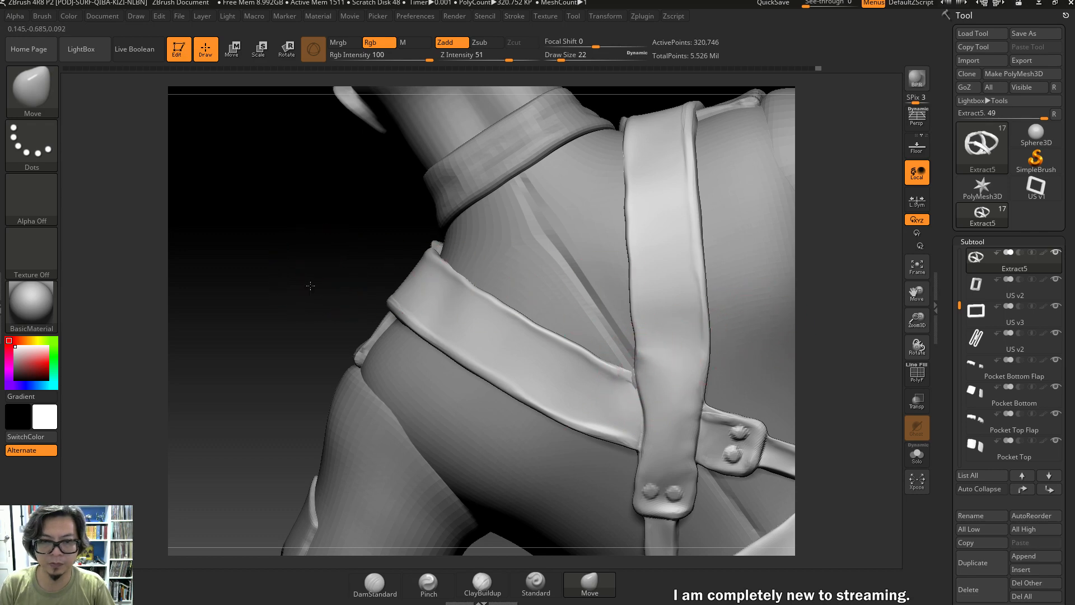
drag(309, 286, 476, 344)
drag(602, 368, 600, 444)
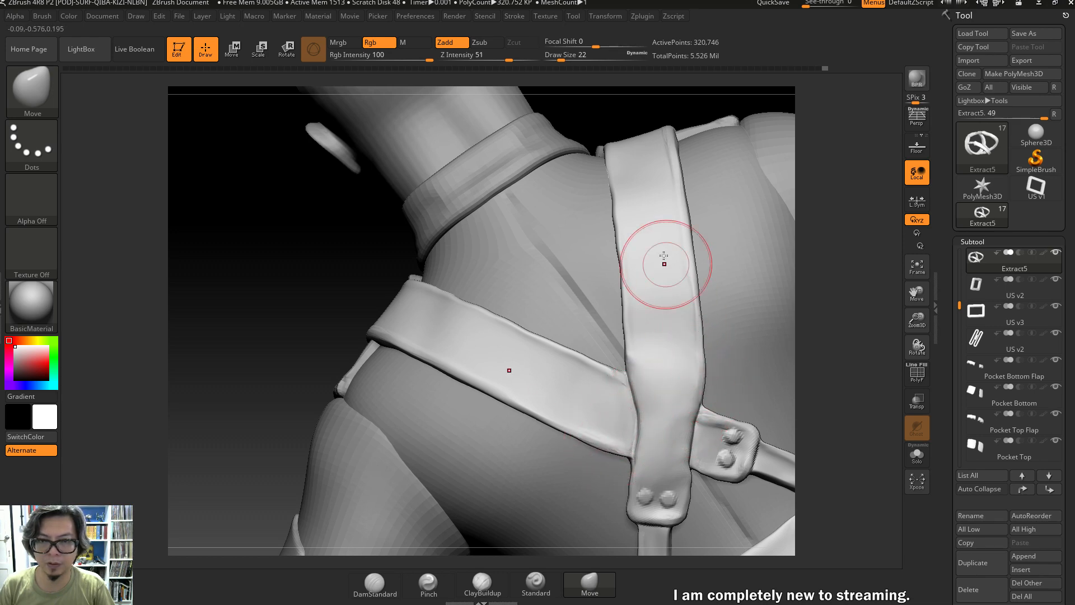
mouse_move(406, 207)
mouse_down()
mouse_move(617, 151)
mouse_move(616, 177)
mouse_move(630, 187)
mouse_up()
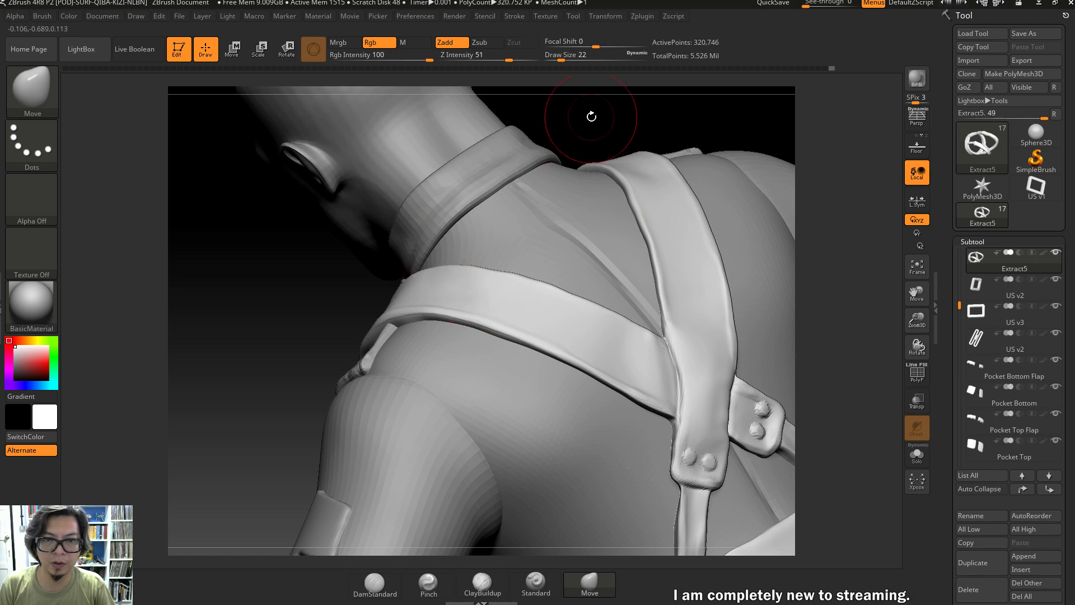
Step: Examine the reshaped harness straps from the shoulder, side and back, down to the belt
drag(591, 116, 355, 264)
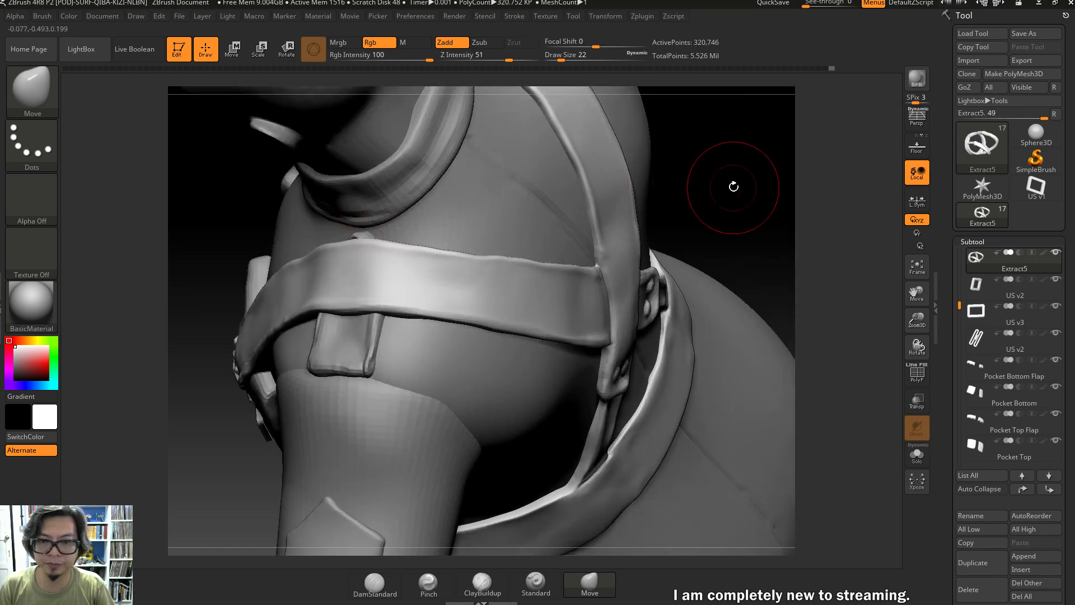
drag(734, 185, 585, 227)
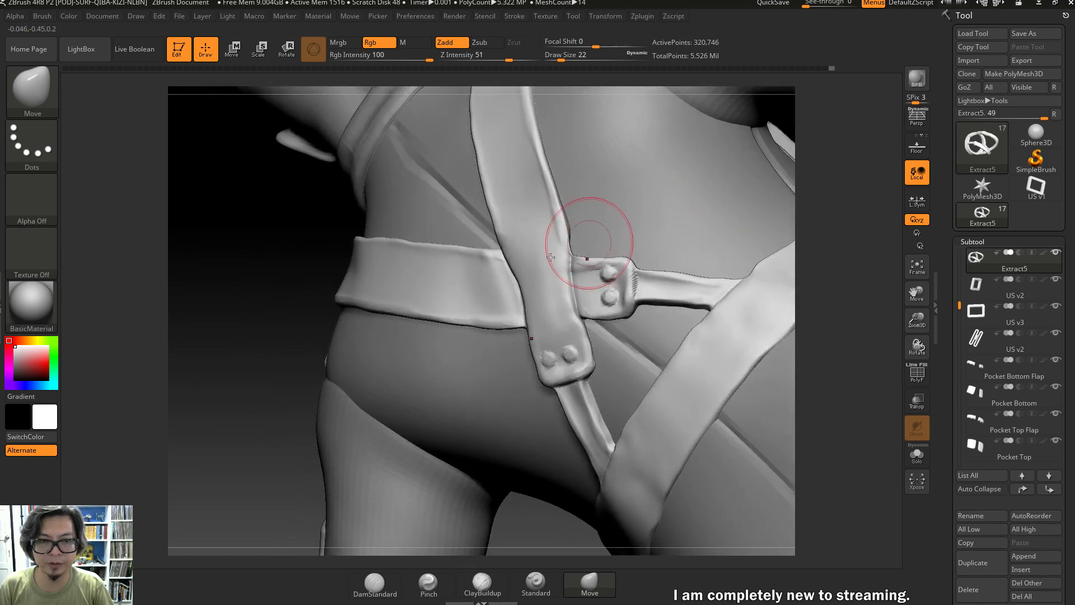
mouse_move(264, 317)
mouse_down()
mouse_move(427, 246)
mouse_move(395, 252)
mouse_move(535, 238)
mouse_move(646, 193)
mouse_move(706, 236)
mouse_move(699, 219)
mouse_move(717, 222)
mouse_move(572, 210)
mouse_move(515, 244)
mouse_up()
mouse_move(441, 255)
mouse_down()
mouse_move(251, 210)
mouse_move(647, 293)
mouse_up()
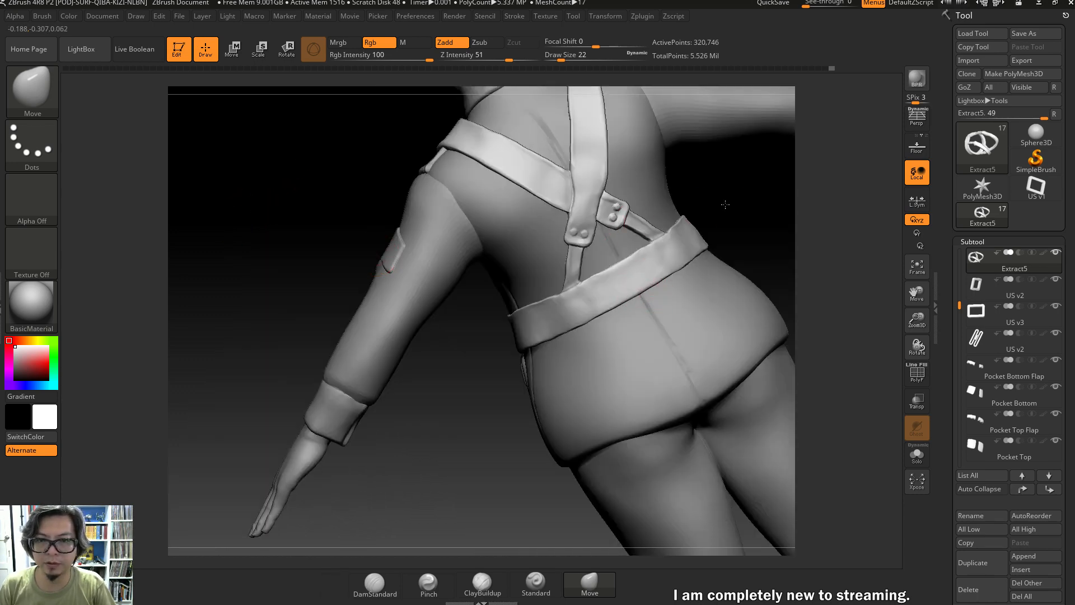
alt+drag(725, 204, 716, 294)
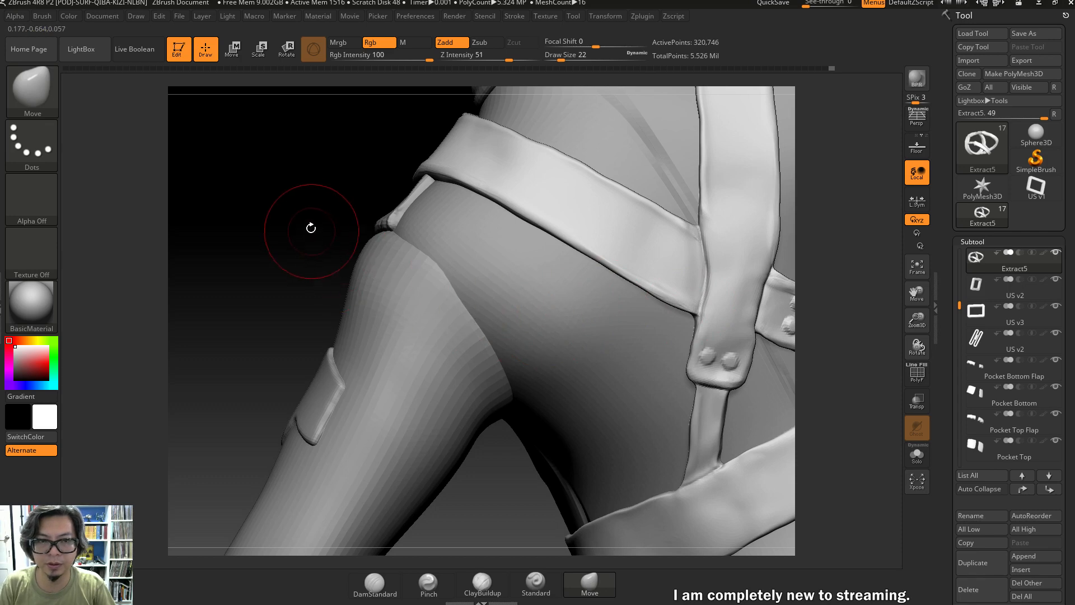
drag(311, 228, 190, 268)
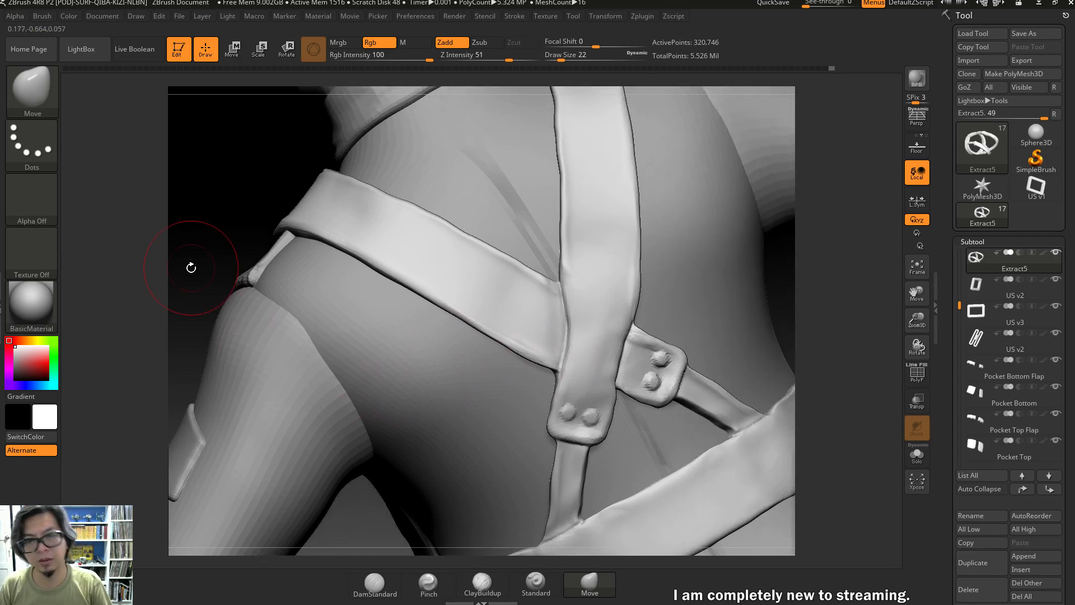
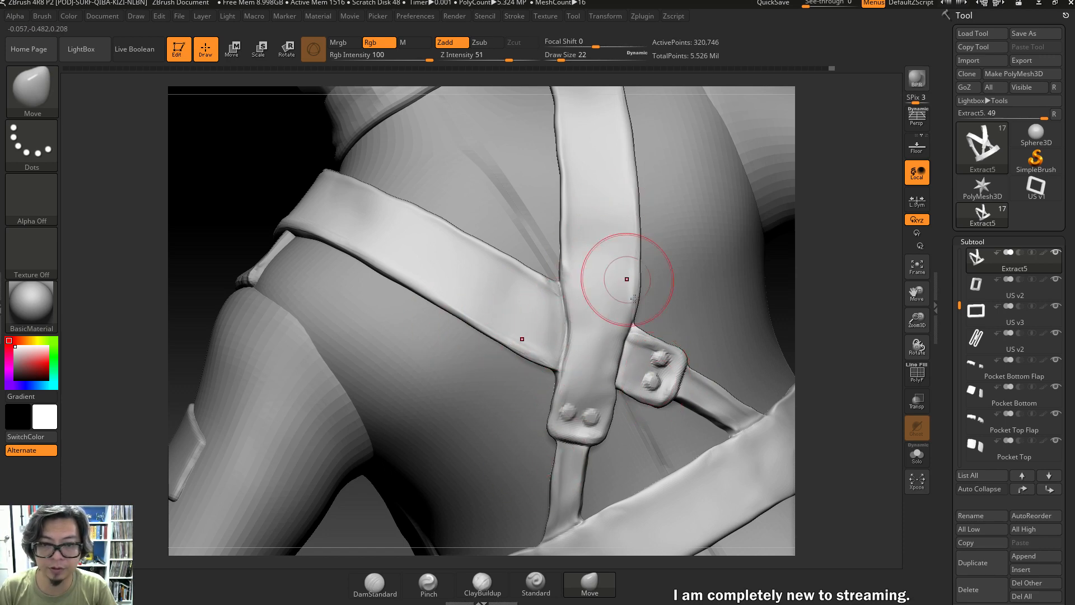
drag(493, 251, 469, 299)
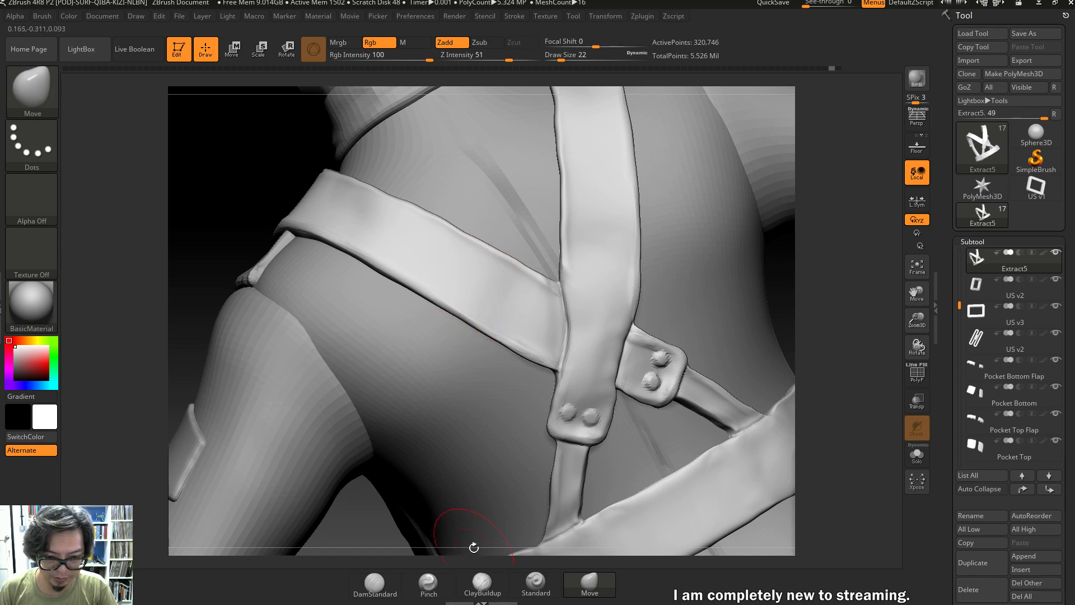
Step: Build a thin raised seam across each wide back strap above the crossing with the ClayBuildup brush at draw size 8 and smooth it
click(480, 588)
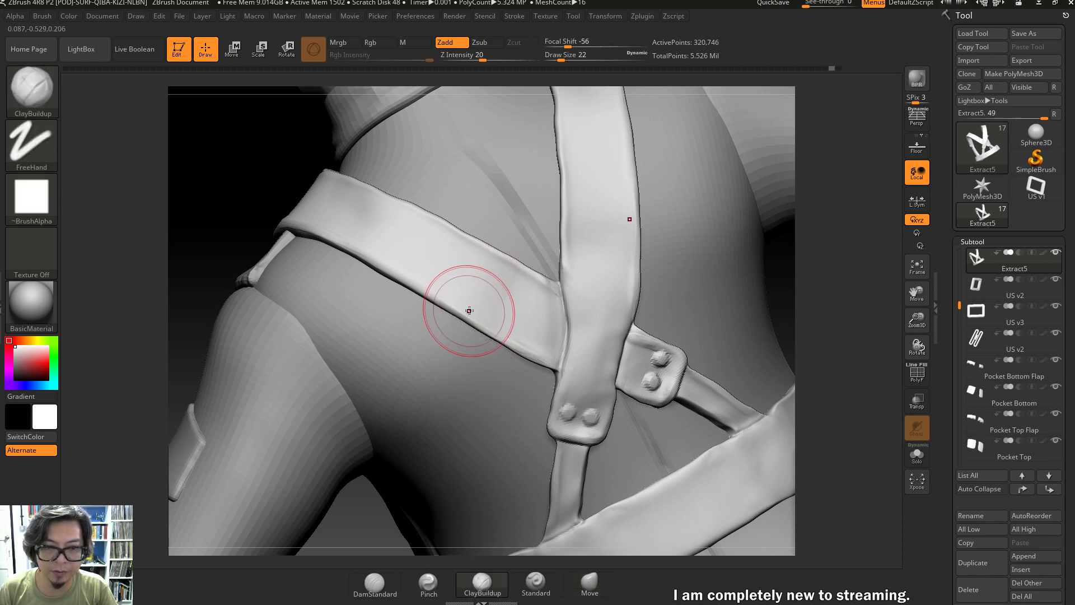
key(s)
drag(474, 306, 468, 307)
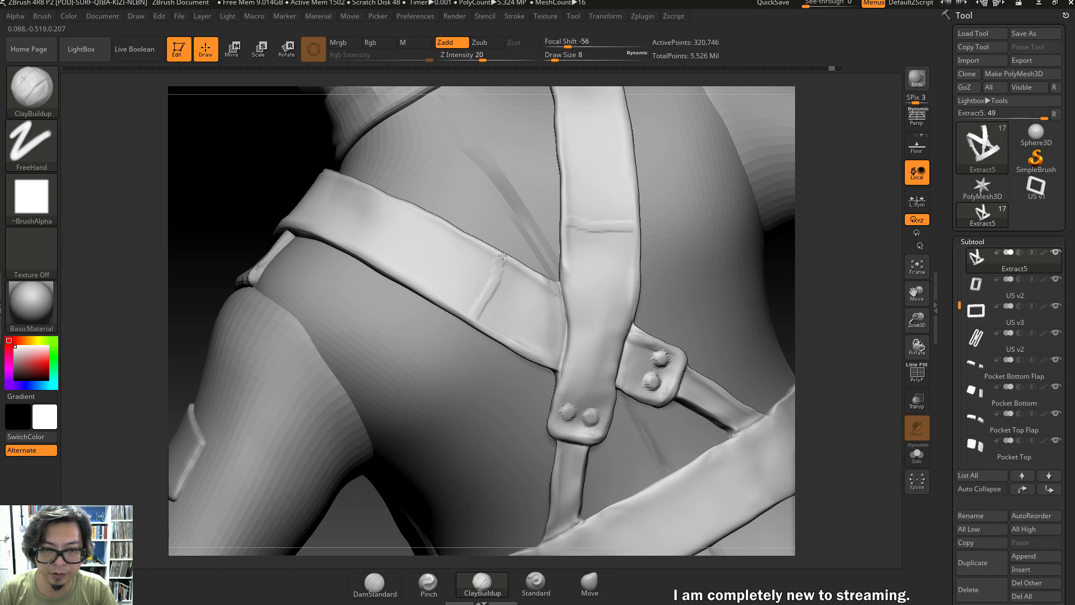
drag(502, 256, 477, 318)
drag(501, 264, 499, 271)
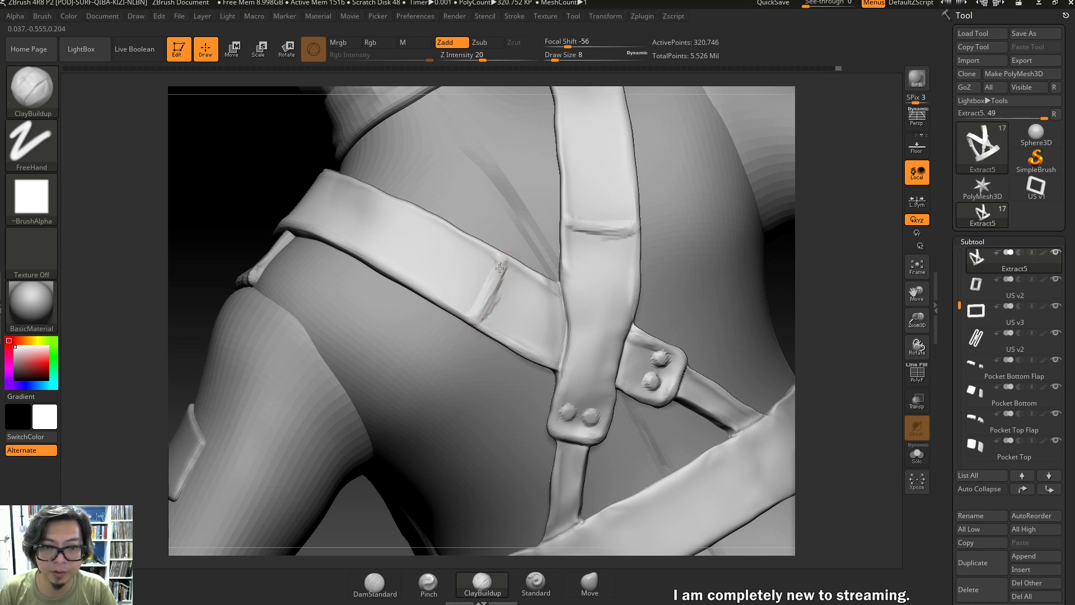
key(shift)
drag(507, 253, 486, 338)
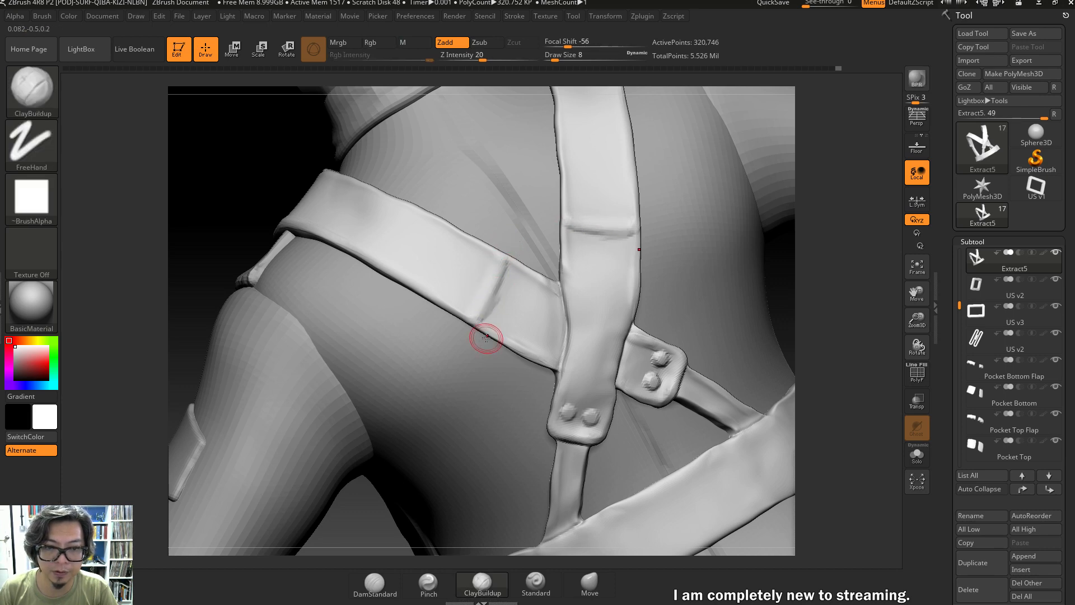
Step: Narrow both back straps between the new seams and the crossing with the Move brush, using draw size 16 for the broader edits
click(590, 586)
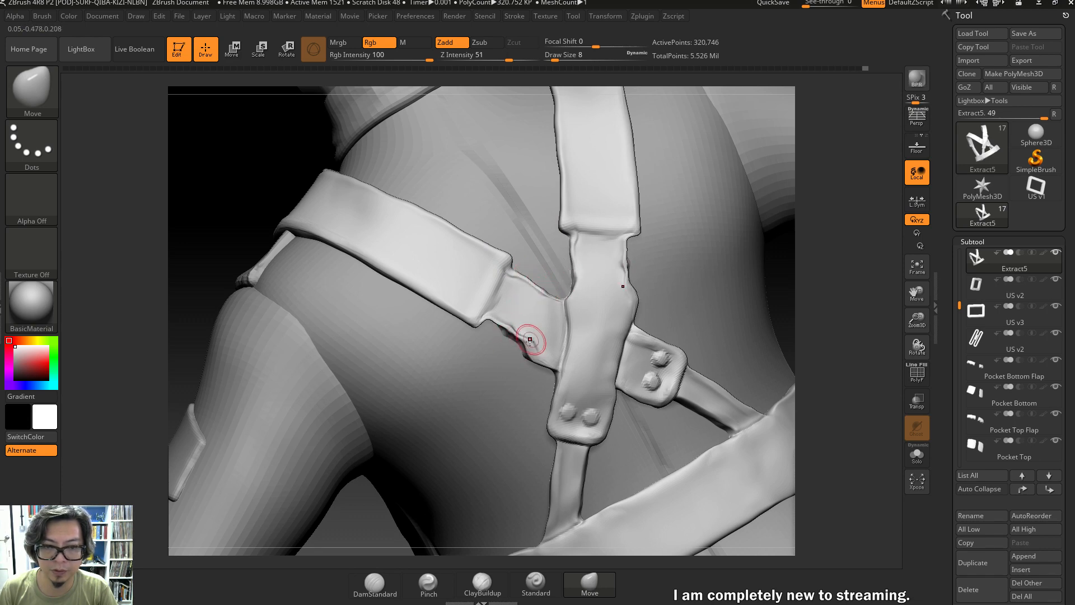
key(s)
mouse_move(526, 369)
mouse_down()
mouse_move(531, 360)
mouse_move(519, 373)
mouse_move(512, 339)
mouse_move(552, 362)
mouse_move(561, 353)
mouse_up()
key(s)
key(s)
click(527, 367)
key(s)
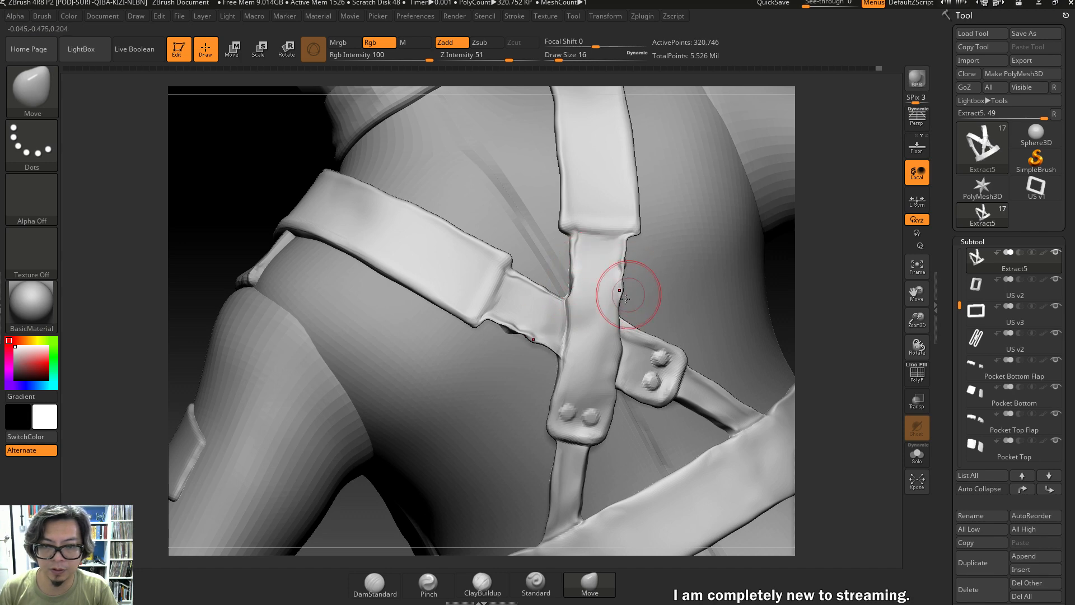
Step: Smooth the outer edges of the narrowed strap sections and straighten their outlines toward the crossing
drag(219, 205, 249, 112)
shift+drag(524, 300, 515, 299)
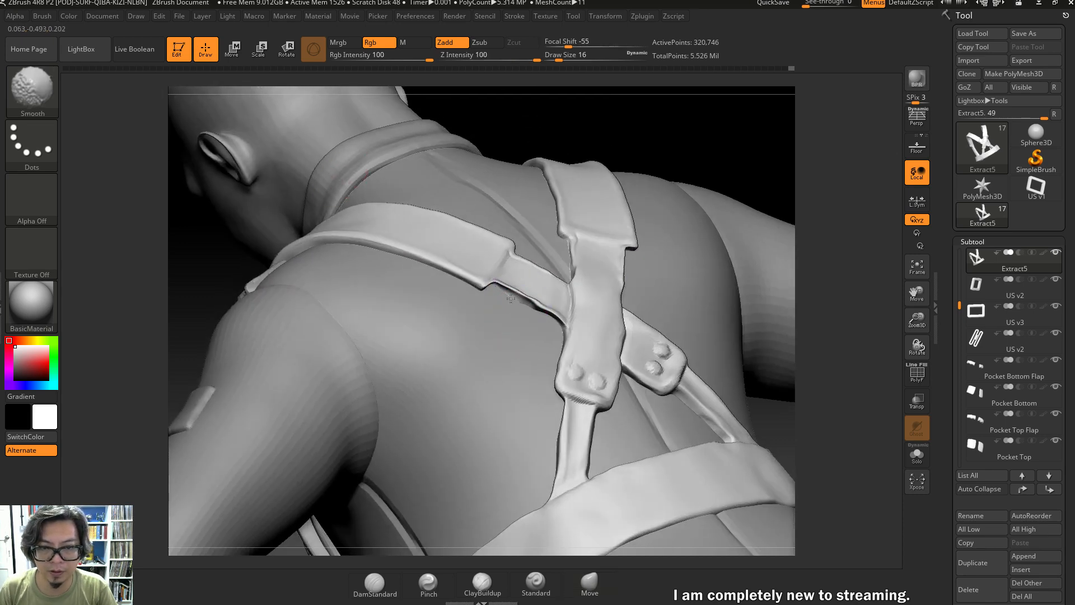
drag(722, 150, 576, 228)
shift+drag(564, 280, 557, 270)
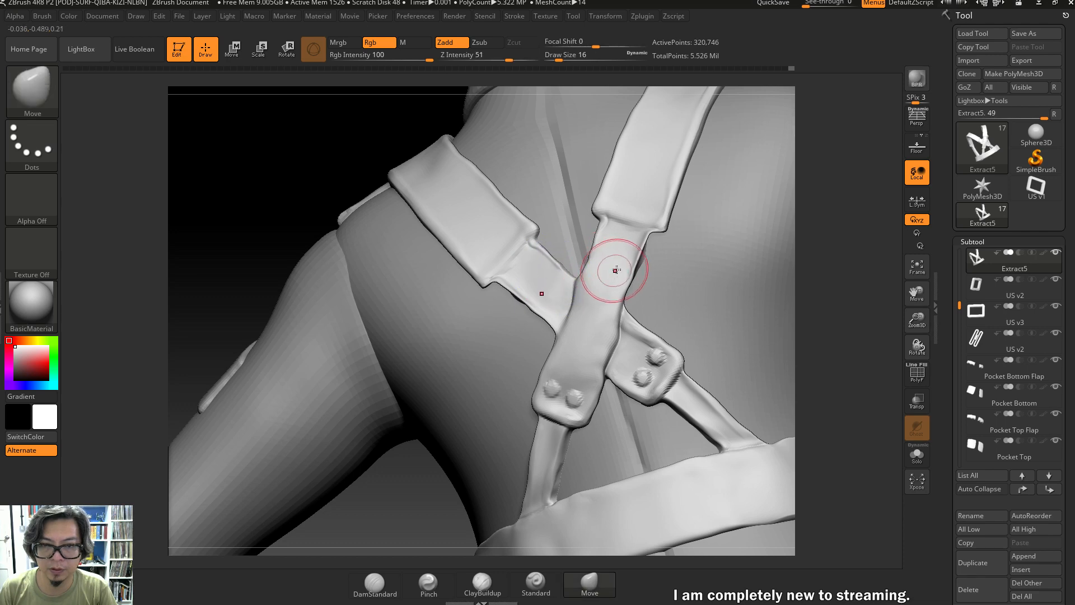
drag(634, 265, 640, 264)
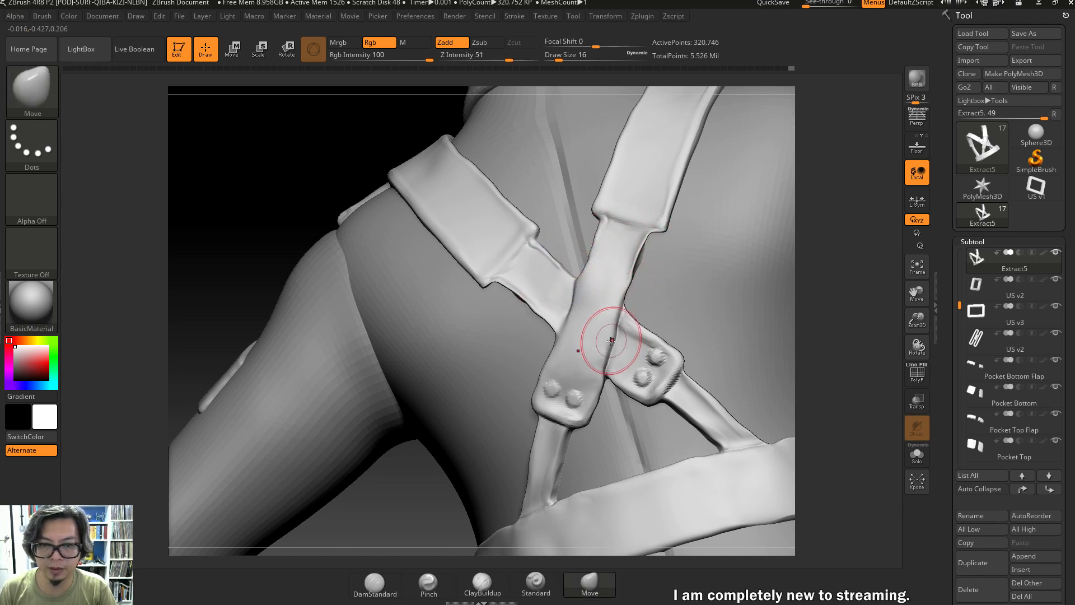
Step: Slim the crossing and the riveted strap ends below it by moving their edges inward, smoothing the narrowed section
mouse_move(293, 207)
mouse_down()
mouse_move(290, 177)
mouse_move(269, 235)
mouse_up()
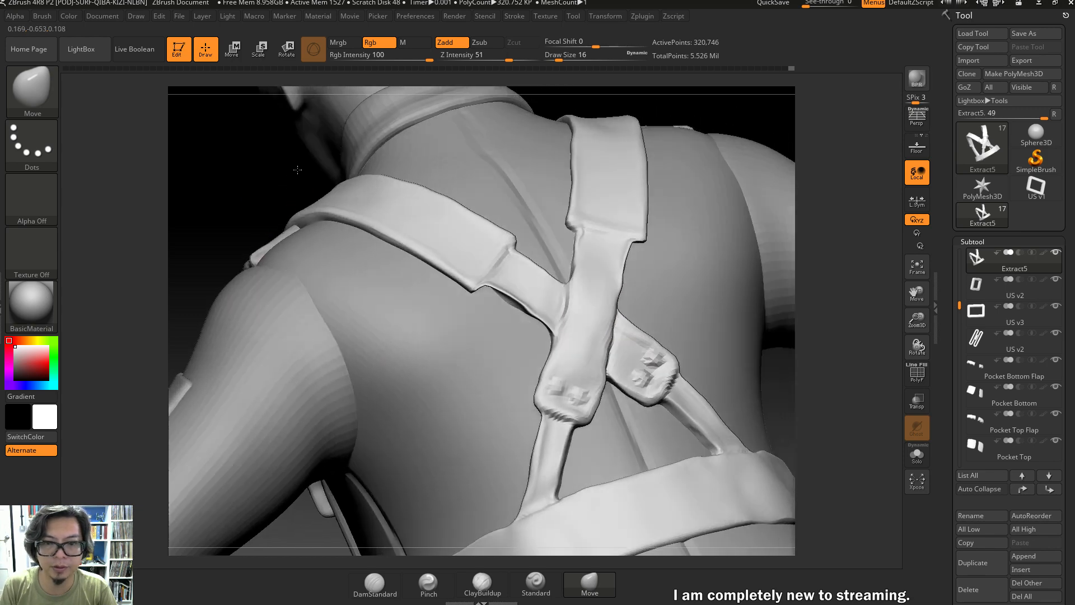
drag(538, 397, 546, 377)
mouse_move(594, 421)
mouse_down()
mouse_move(586, 414)
mouse_move(603, 377)
mouse_move(613, 280)
mouse_up()
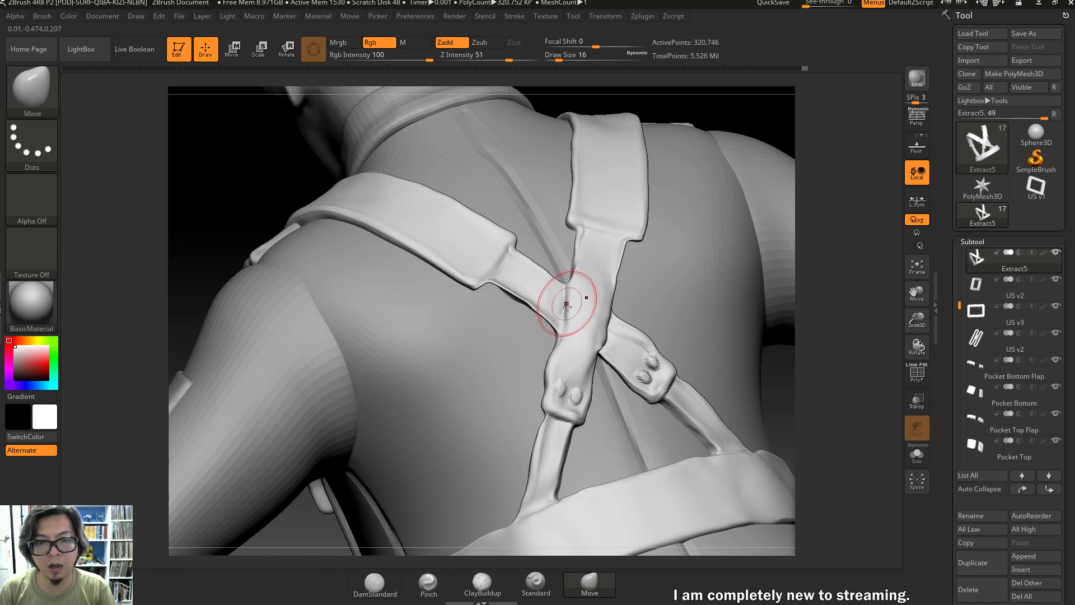
drag(558, 324, 563, 327)
shift+drag(516, 300, 534, 310)
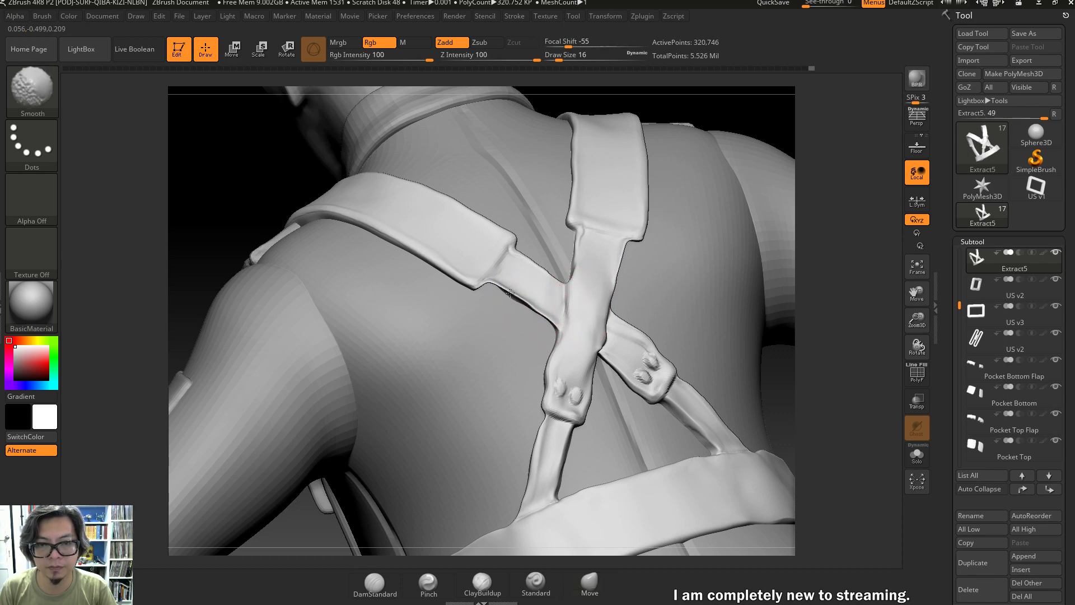
Step: Blend the riveted ends into plain narrow straps running from the crossing down to the belt
drag(649, 339, 644, 351)
mouse_move(542, 410)
mouse_down()
mouse_move(568, 436)
mouse_move(592, 360)
mouse_up()
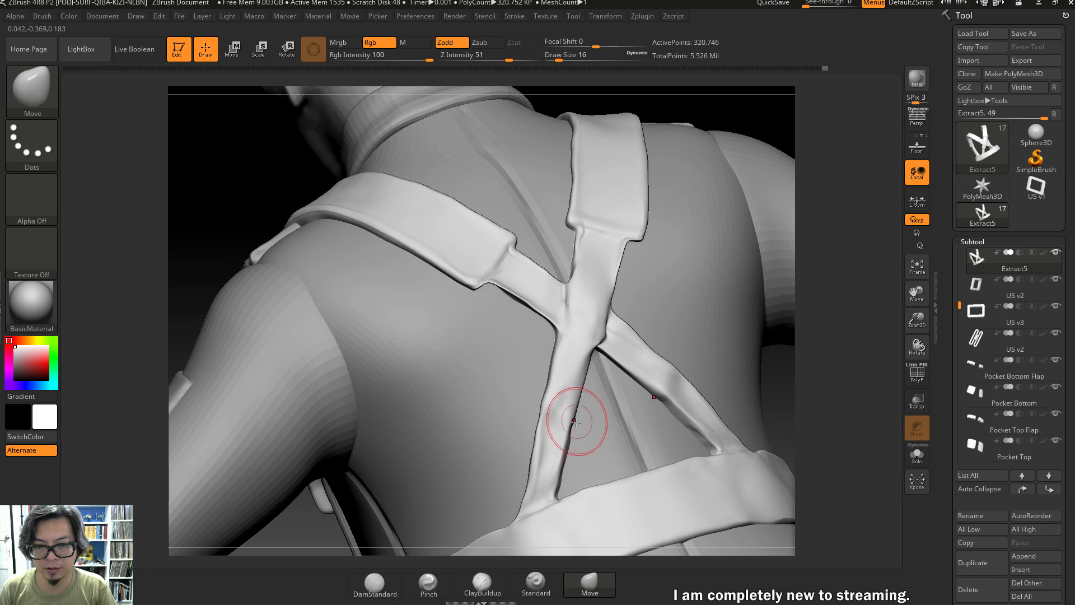
mouse_move(573, 430)
mouse_down()
mouse_move(578, 356)
mouse_move(619, 283)
mouse_up()
Step: Reshape the outer corners of the wide strap ends and smooth the transition into the narrow straps
drag(784, 360, 620, 279)
drag(631, 275, 642, 239)
drag(644, 231, 663, 230)
shift+drag(622, 258, 624, 263)
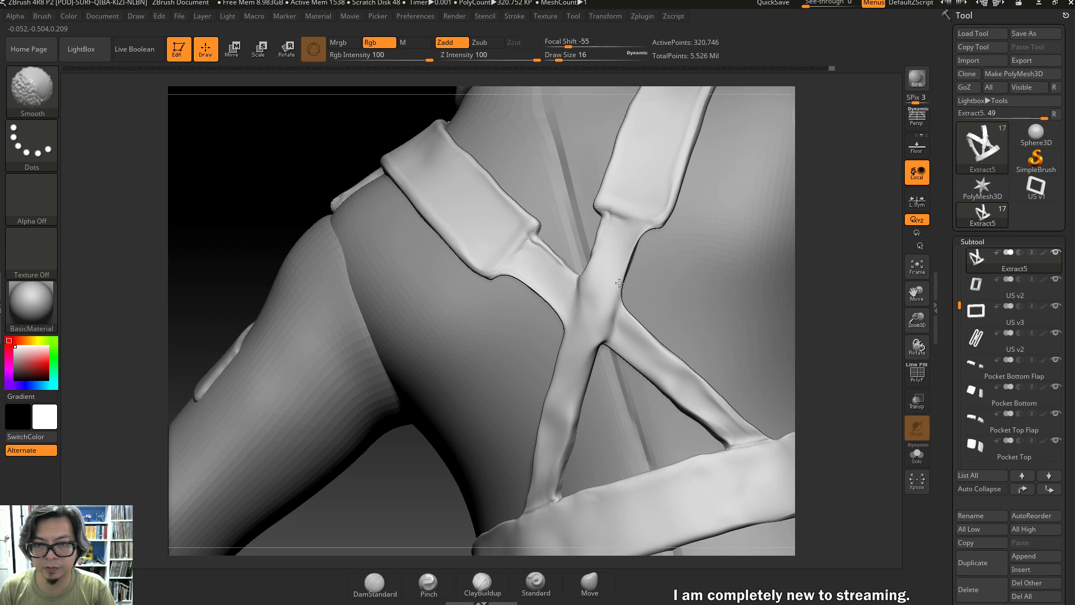
mouse_move(636, 234)
shift+mouse_down()
mouse_move(637, 246)
mouse_move(599, 240)
mouse_move(654, 228)
mouse_move(610, 219)
shift+mouse_up()
Step: Round off both corners of the wide strap ends with the Move brush where they meet the narrow straps
drag(502, 268, 507, 273)
drag(538, 226, 537, 231)
drag(541, 234, 538, 234)
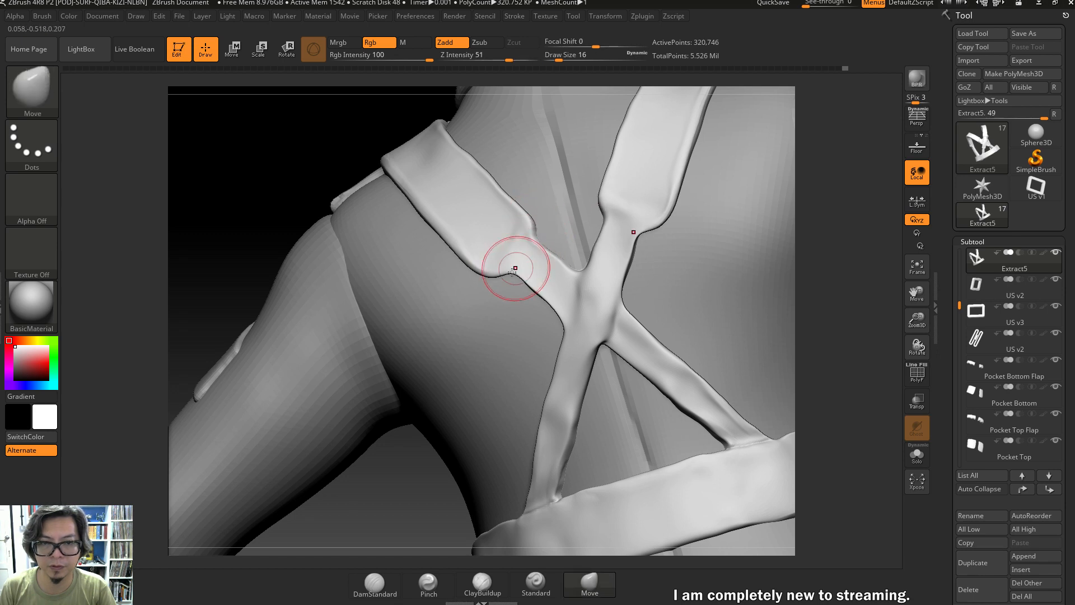
drag(506, 274, 511, 275)
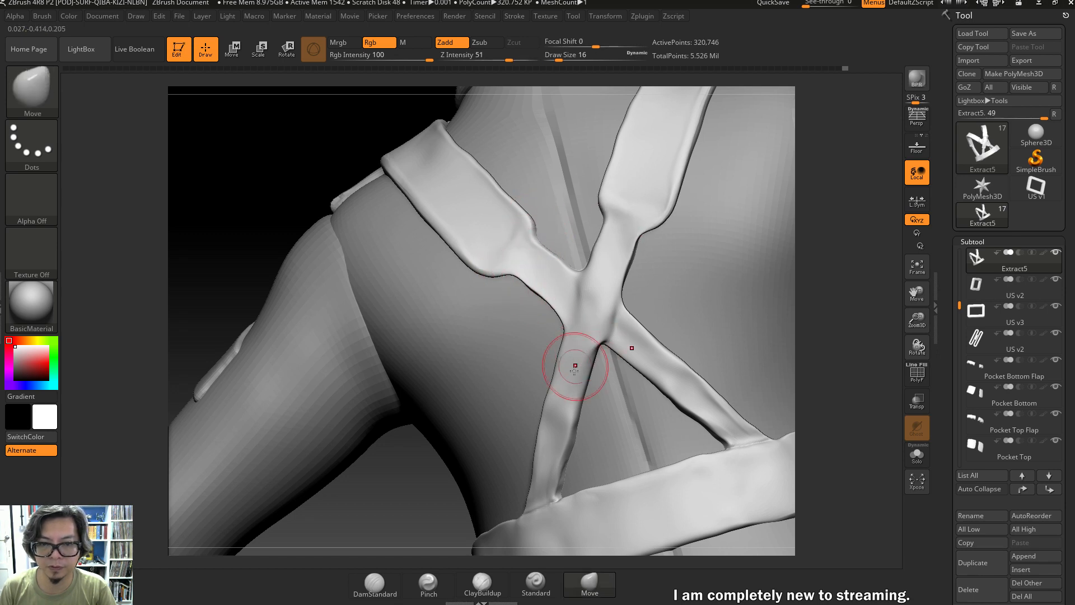
Step: Even out the surface of the narrow straps below the crossing with smoothing and subtractive ClayBuildup strokes
shift+drag(553, 446, 556, 416)
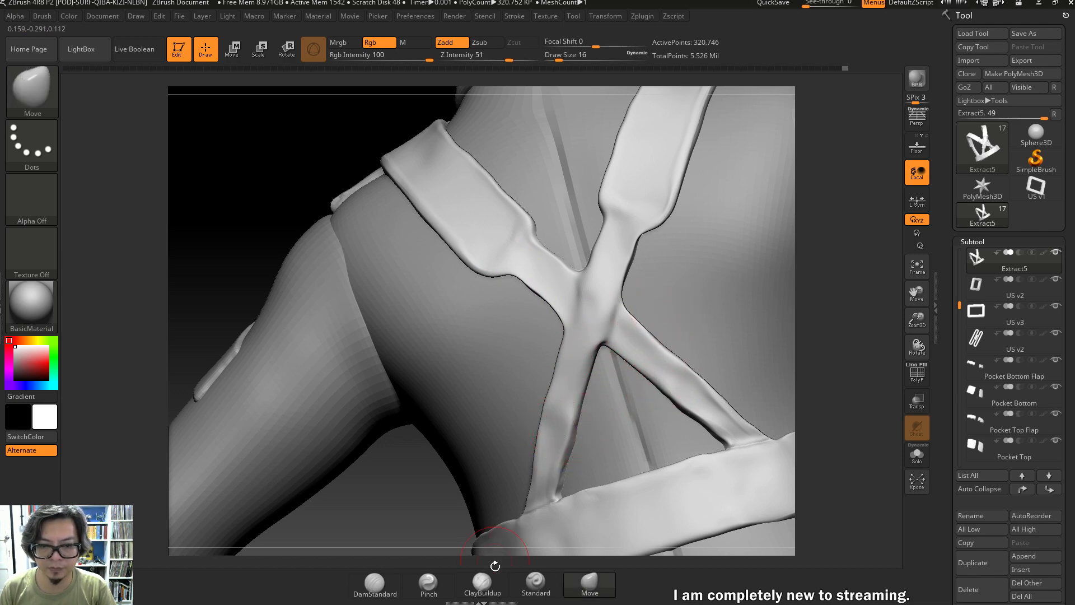
click(482, 583)
mouse_move(571, 375)
alt+mouse_down()
mouse_move(556, 417)
mouse_move(557, 396)
alt+mouse_up()
shift+drag(552, 447, 553, 434)
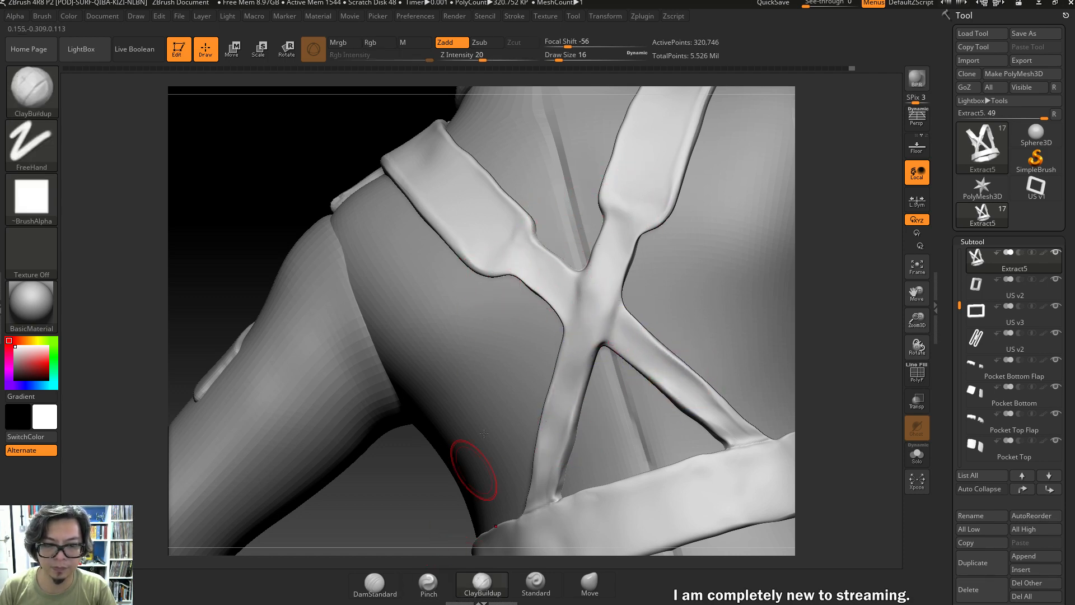
Step: Build up the rounded rims of the wide strap ends with ClayBuildup and smooth where the narrow straps meet the belt
key(s)
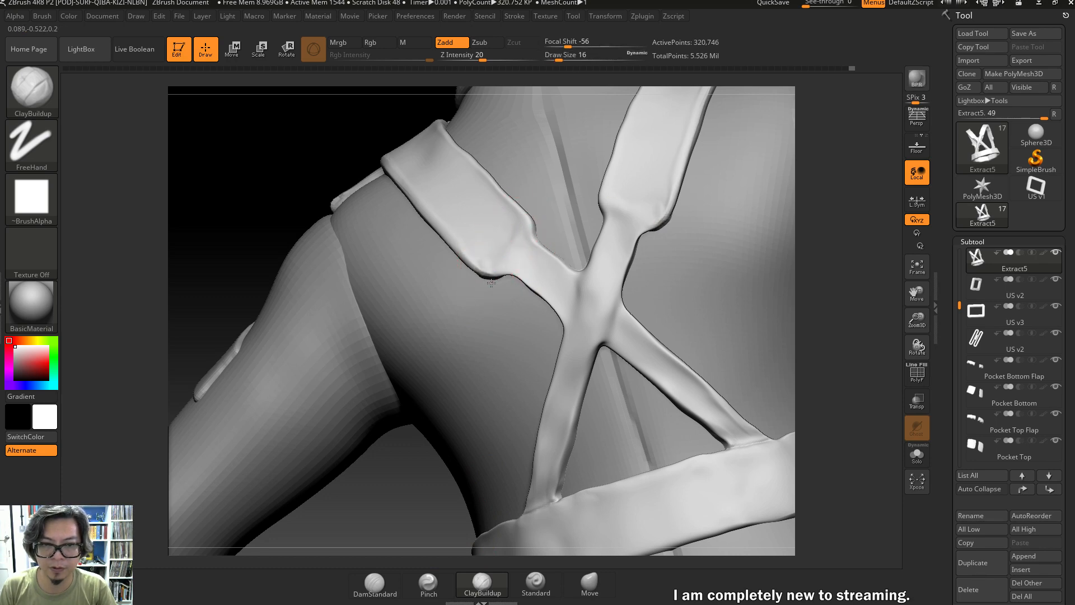
drag(491, 283, 525, 226)
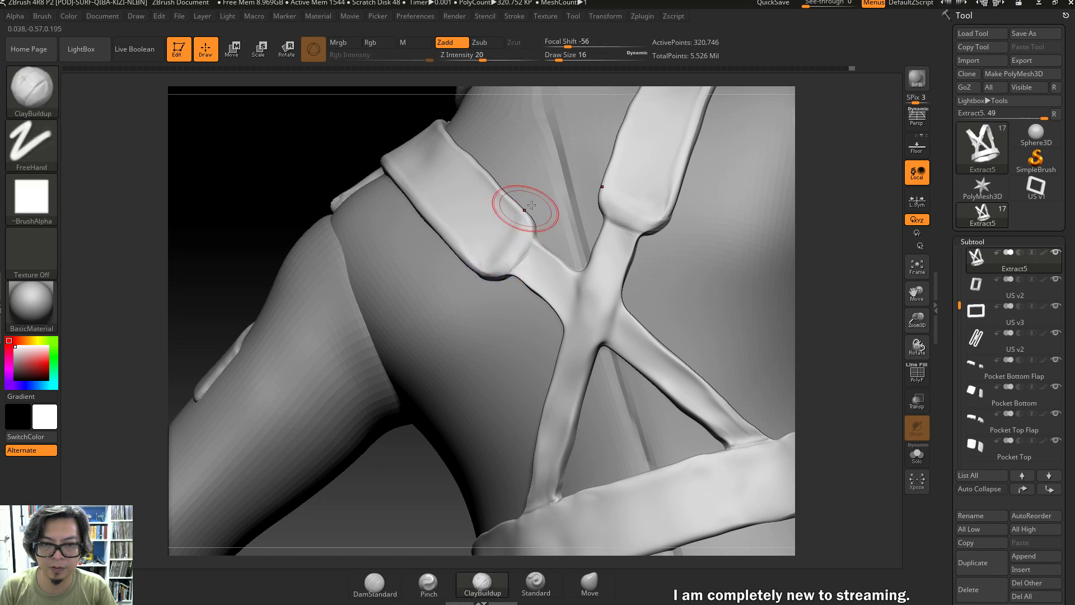
mouse_move(505, 266)
mouse_down()
mouse_move(520, 226)
mouse_move(514, 271)
mouse_move(525, 234)
mouse_move(510, 260)
mouse_move(530, 244)
mouse_move(519, 266)
mouse_up()
key(s)
key(s)
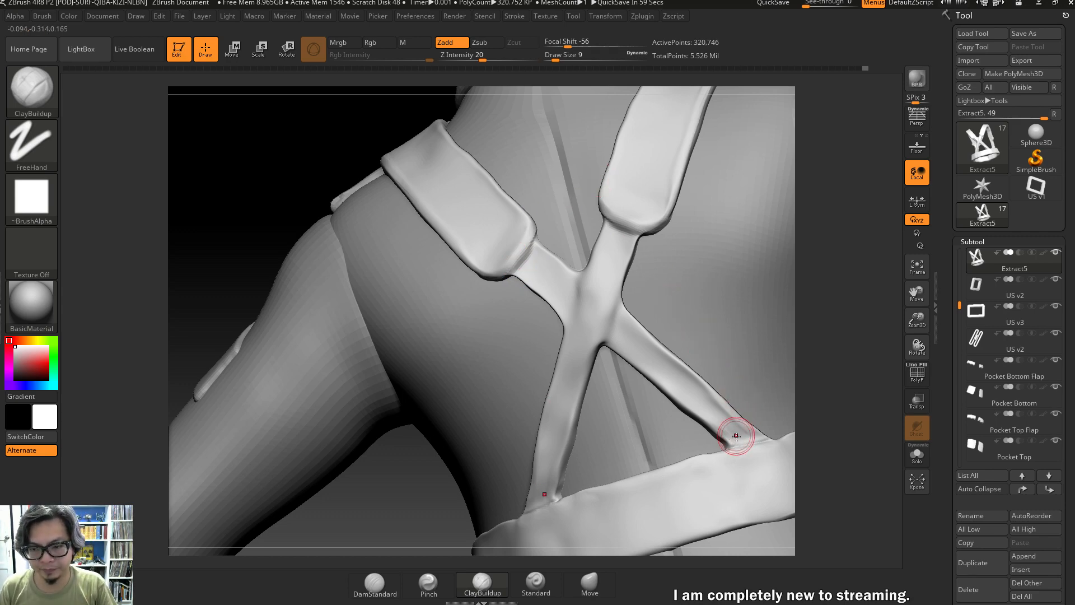
shift+drag(724, 425, 736, 450)
drag(259, 215, 353, 252)
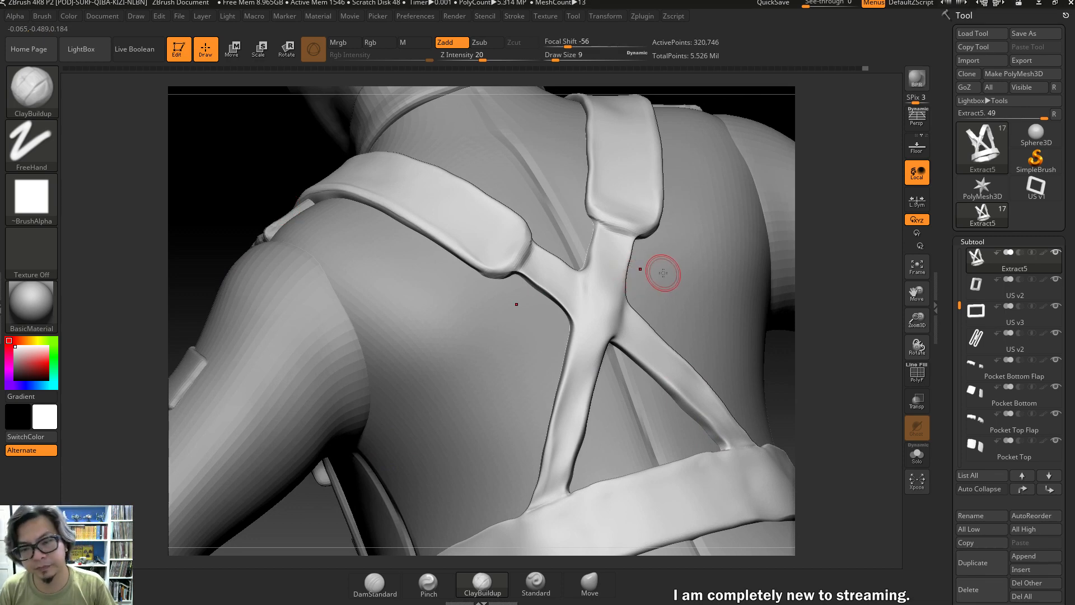
Step: Widen and straighten the narrow straps between the belt and the crossing with the Move brush at draw size 14
click(589, 582)
mouse_move(250, 161)
mouse_down()
mouse_move(263, 168)
mouse_move(253, 169)
mouse_up()
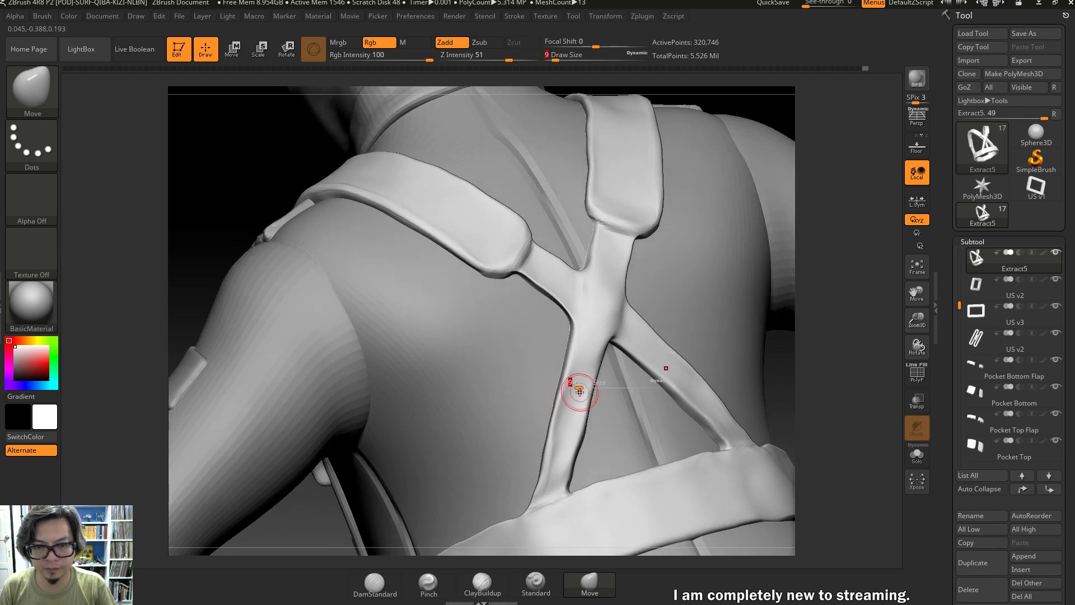
drag(580, 389, 583, 390)
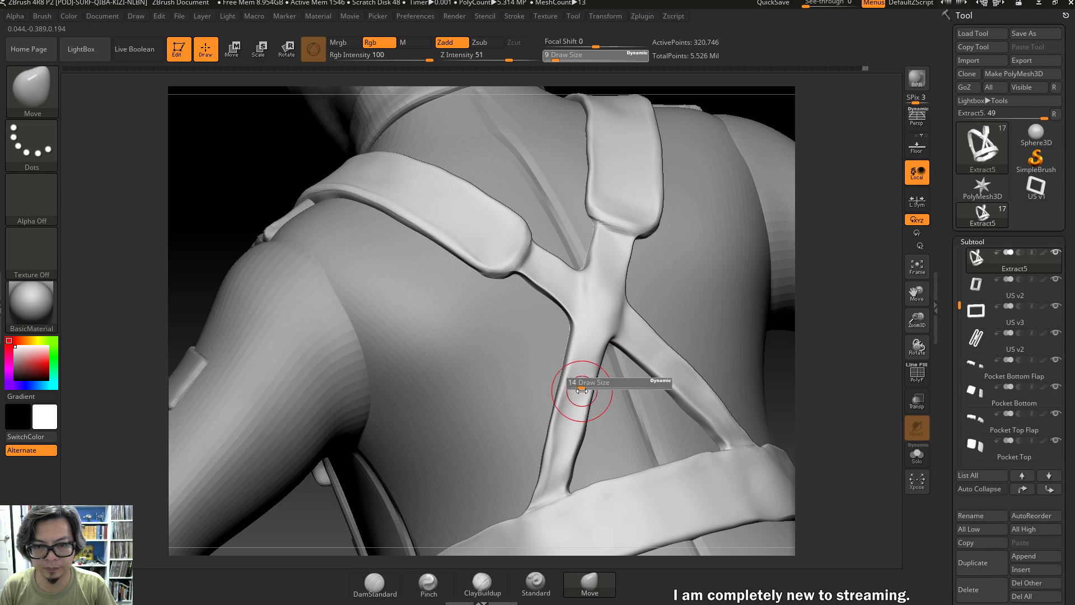
mouse_move(538, 472)
mouse_down()
mouse_move(533, 480)
mouse_move(542, 452)
mouse_move(581, 465)
mouse_move(575, 486)
mouse_up()
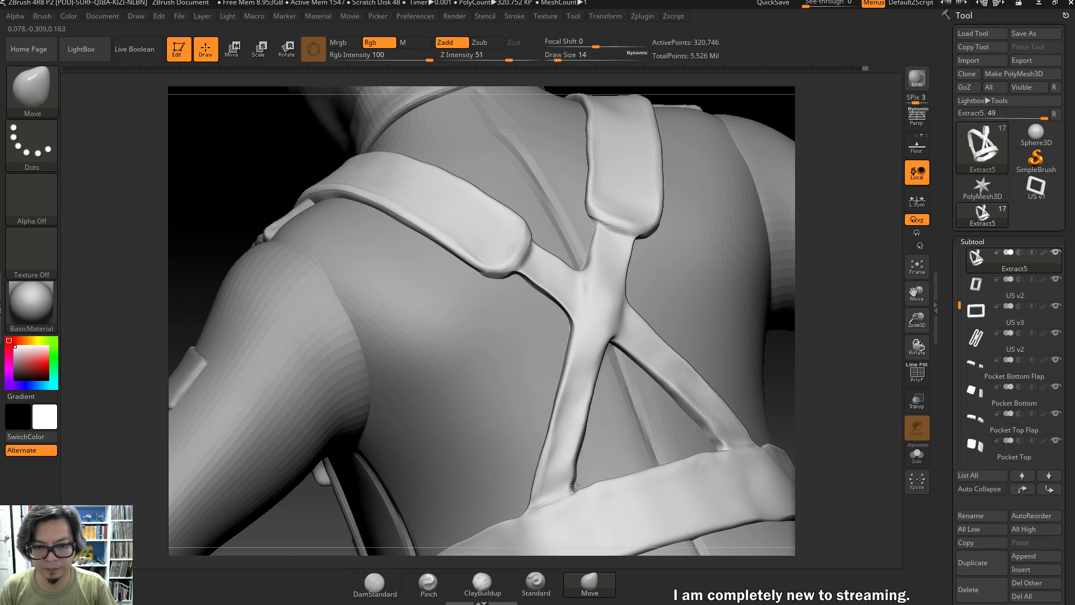
drag(588, 448, 615, 357)
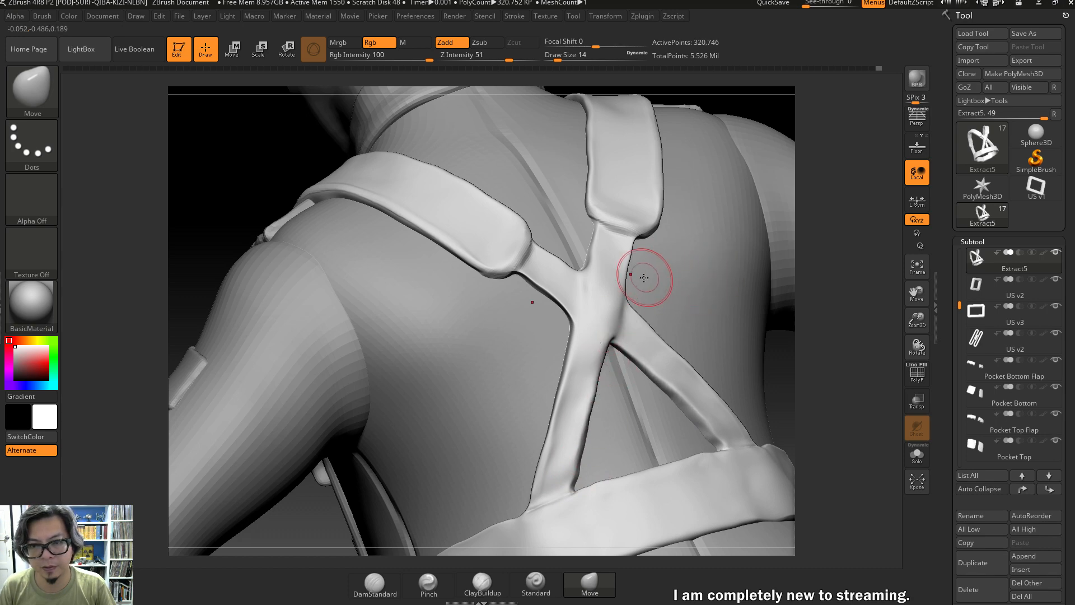
Step: Tighten the strap edges around the crossing so the corners of the X are sharper
drag(630, 298, 624, 296)
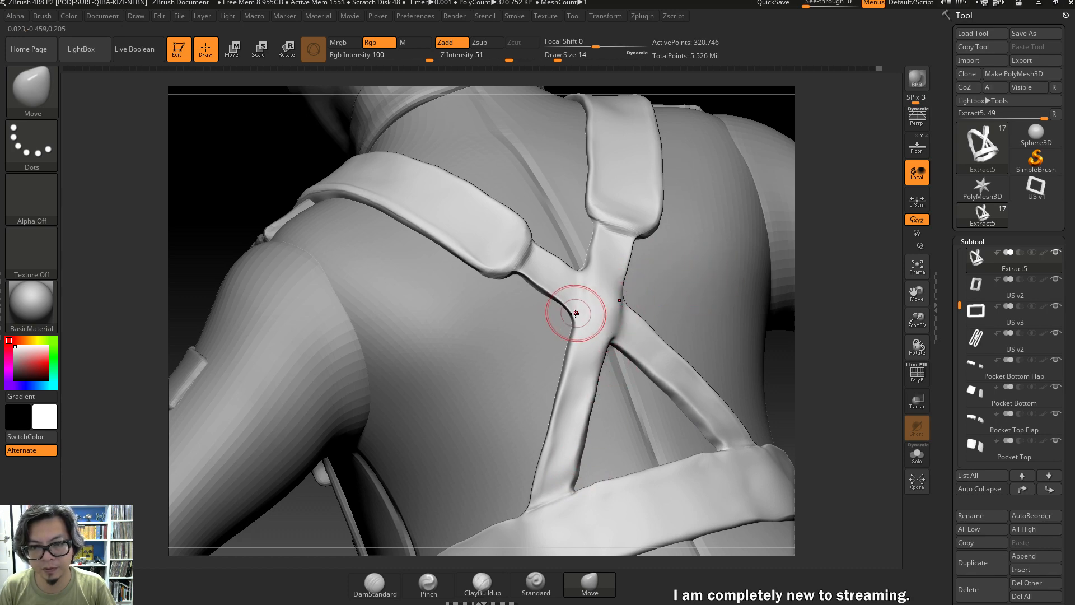
mouse_move(569, 318)
mouse_down()
mouse_move(562, 302)
mouse_move(583, 271)
mouse_up()
drag(785, 364, 774, 376)
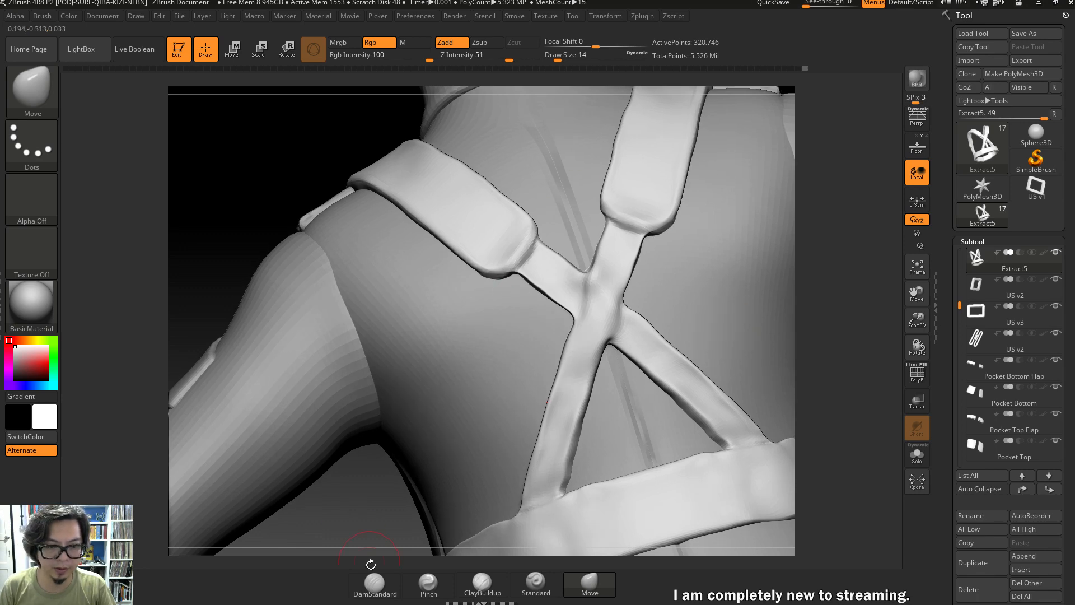
Step: Crease the joints under the wide strap ends with the DamStandard brush at draw size 7 and undo the last stroke
click(374, 583)
key(s)
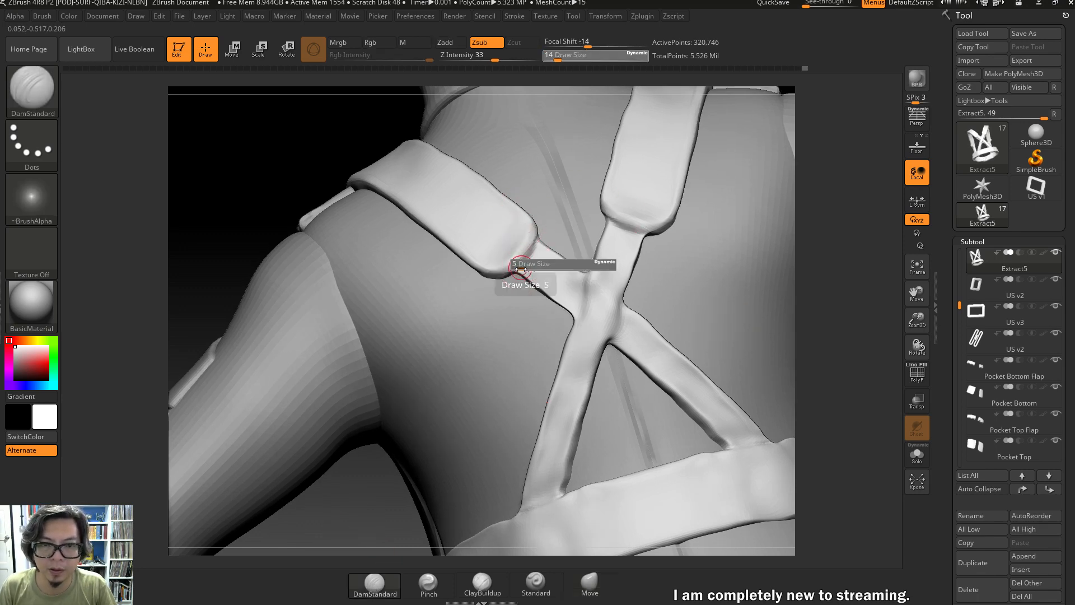
click(522, 269)
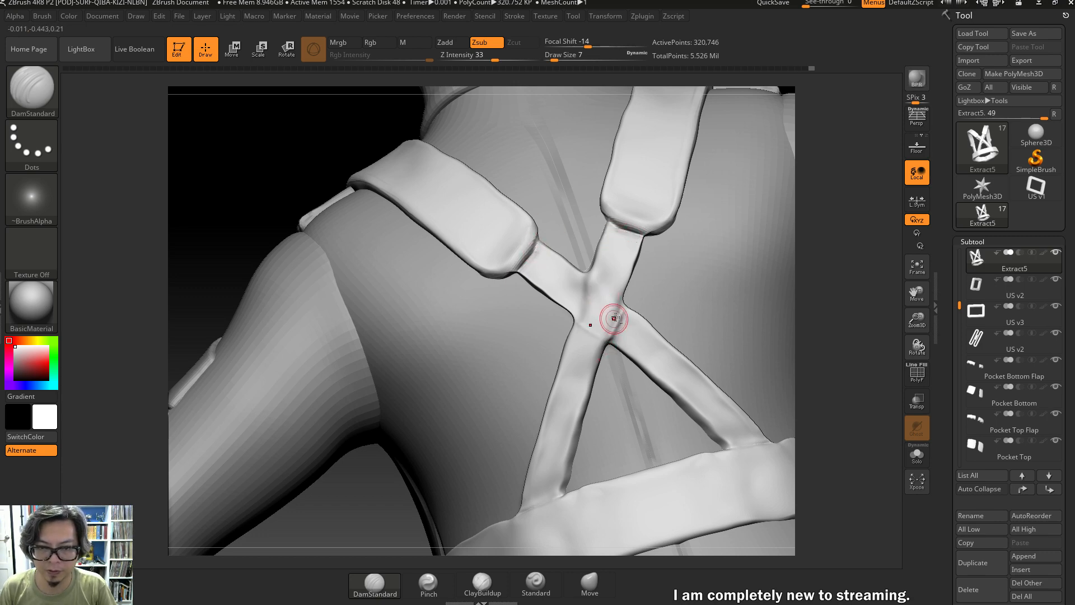
key(ctrl+z)
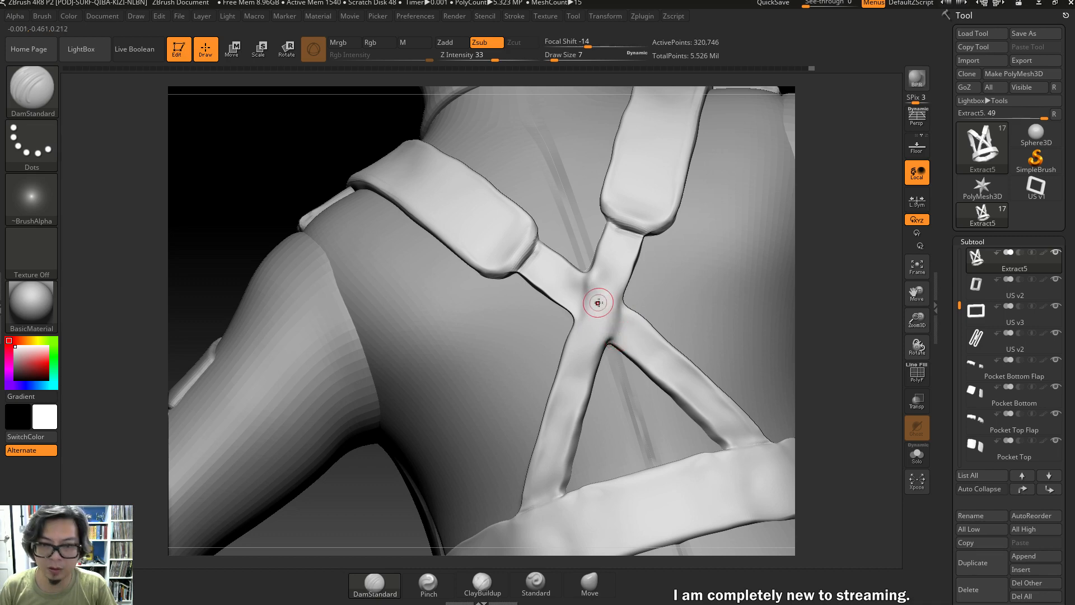
Step: Raise one narrow strap over the other at the crossing with ClayBuildup strokes along its length
click(482, 584)
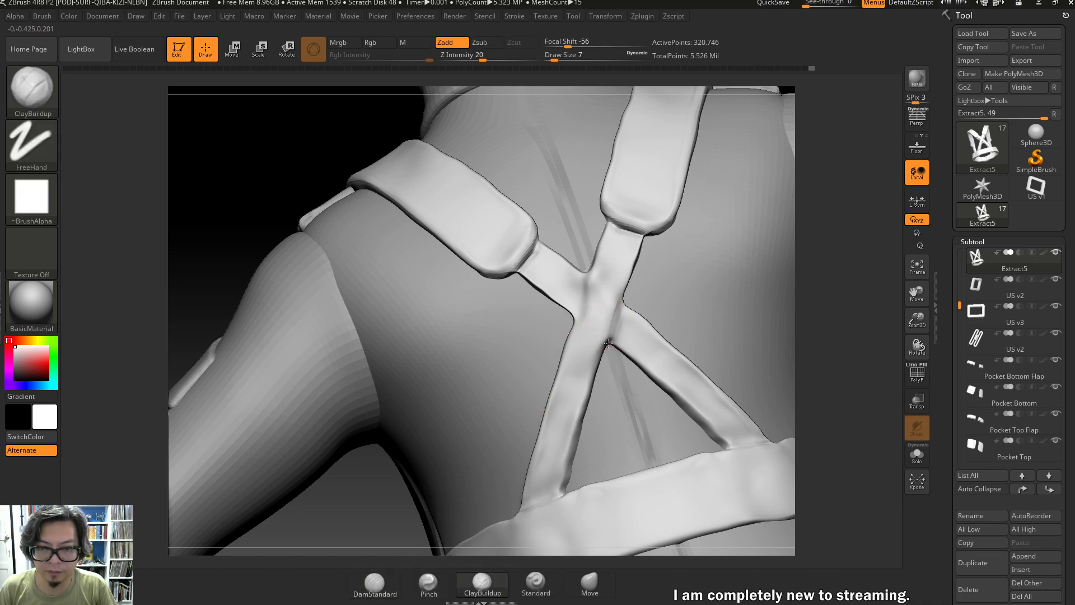
drag(591, 280, 579, 322)
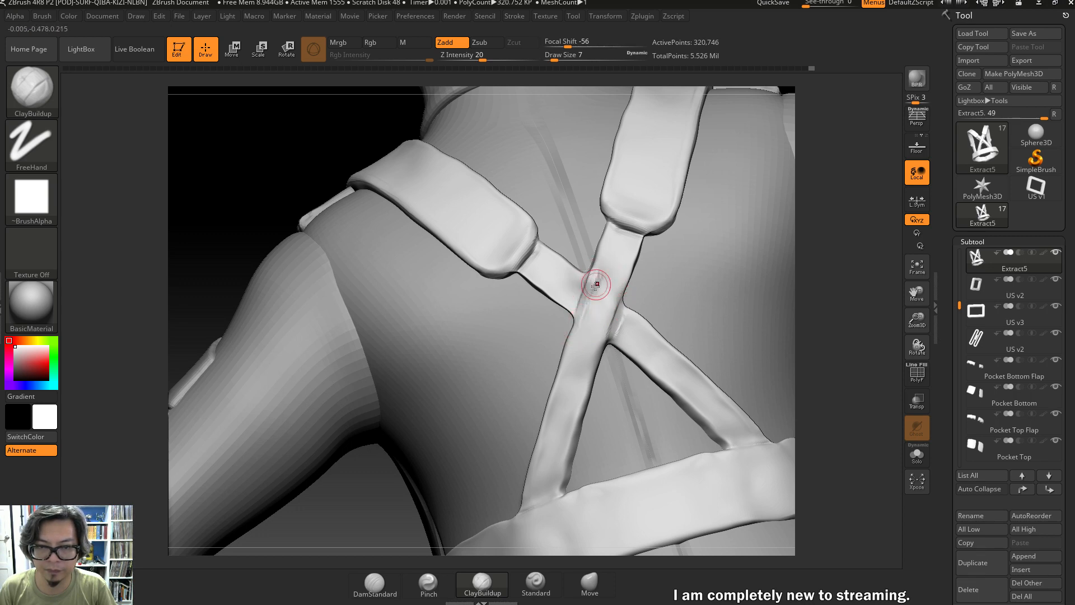
drag(605, 267, 588, 316)
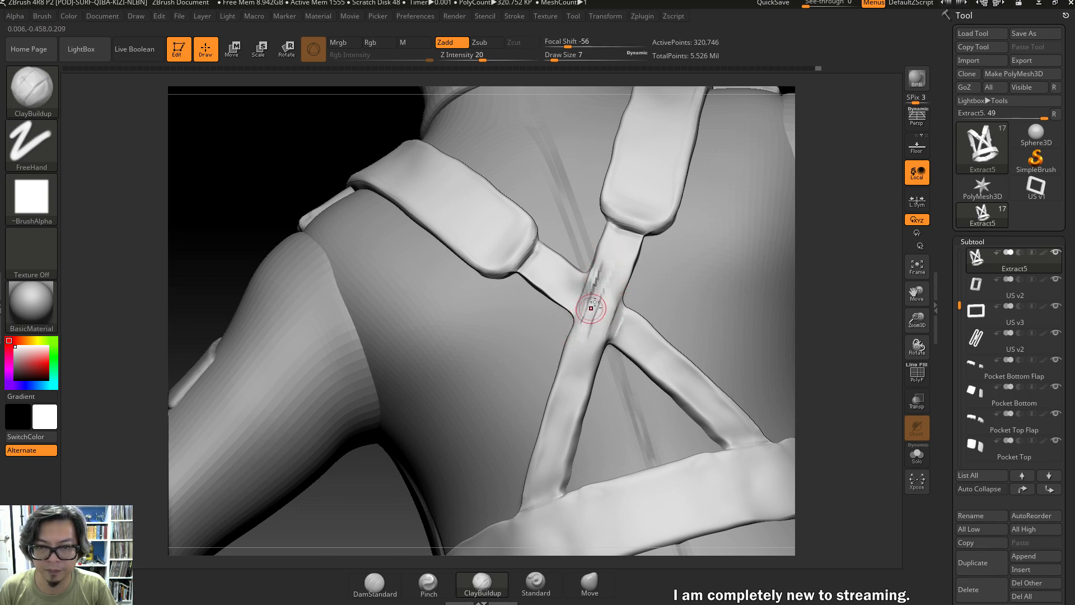
drag(621, 242, 583, 326)
drag(591, 284, 578, 347)
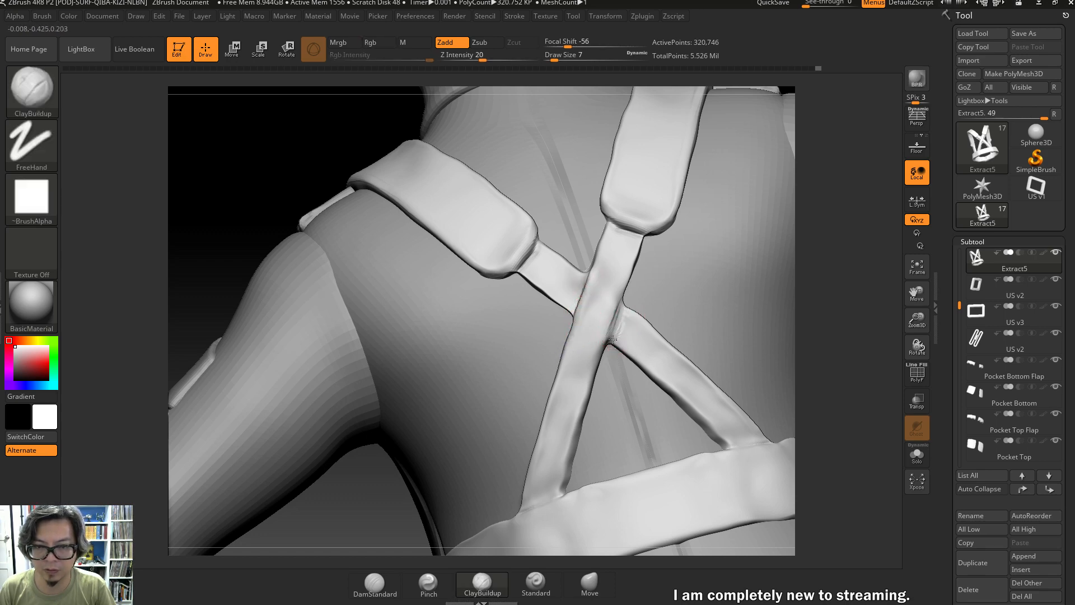
Step: Smooth the strap crossing and clean up the edges where the narrow straps meet the belt using the DamStandard and Move brushes
mouse_move(622, 316)
shift+mouse_down()
mouse_move(613, 340)
mouse_move(625, 306)
shift+mouse_up()
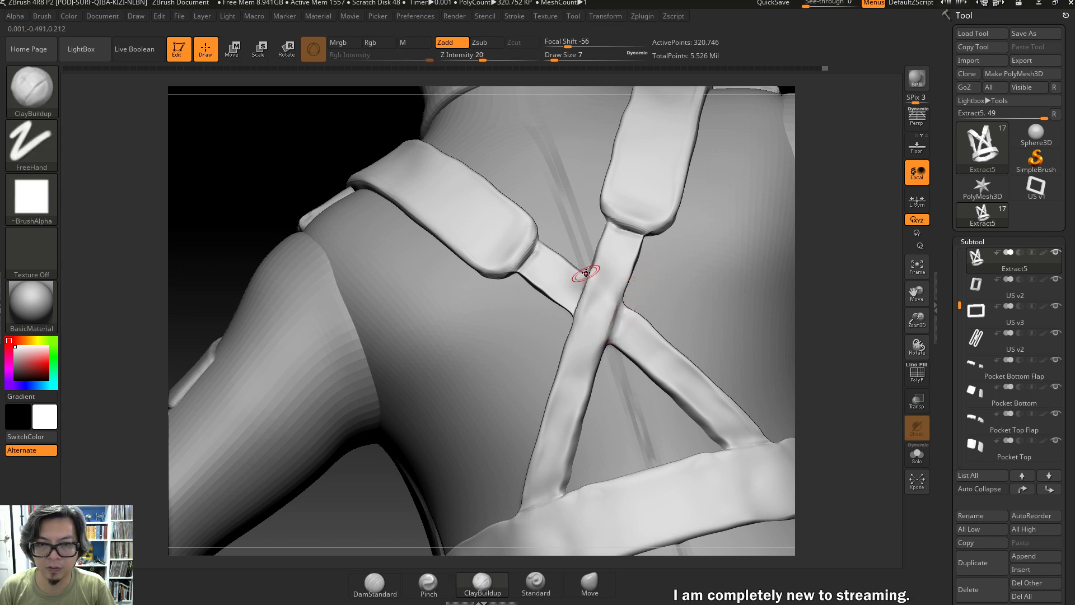
click(377, 587)
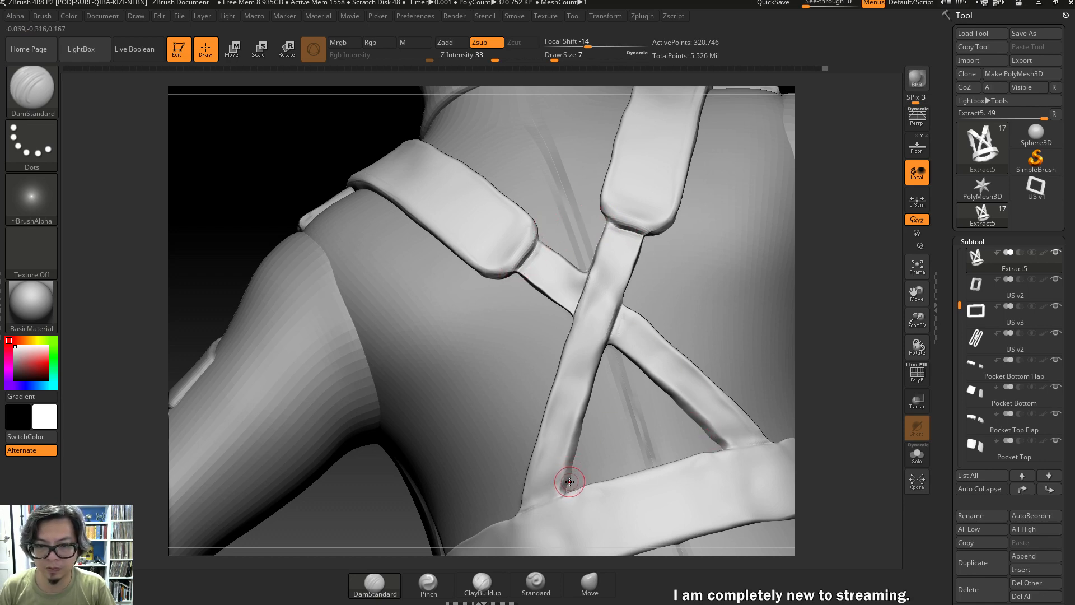
key(shift)
shift+drag(578, 455, 565, 487)
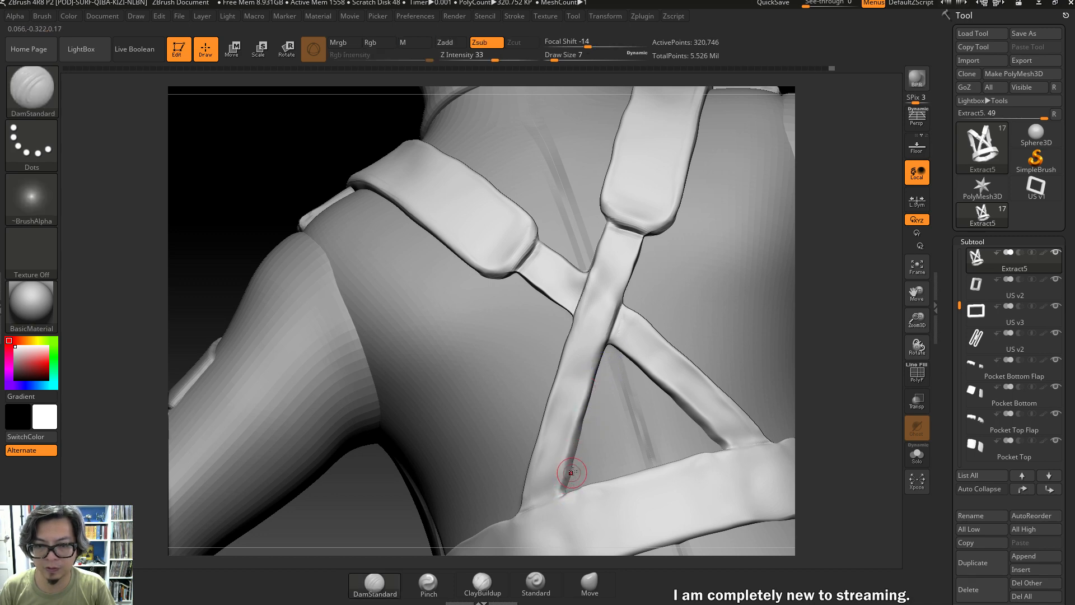
key(shift)
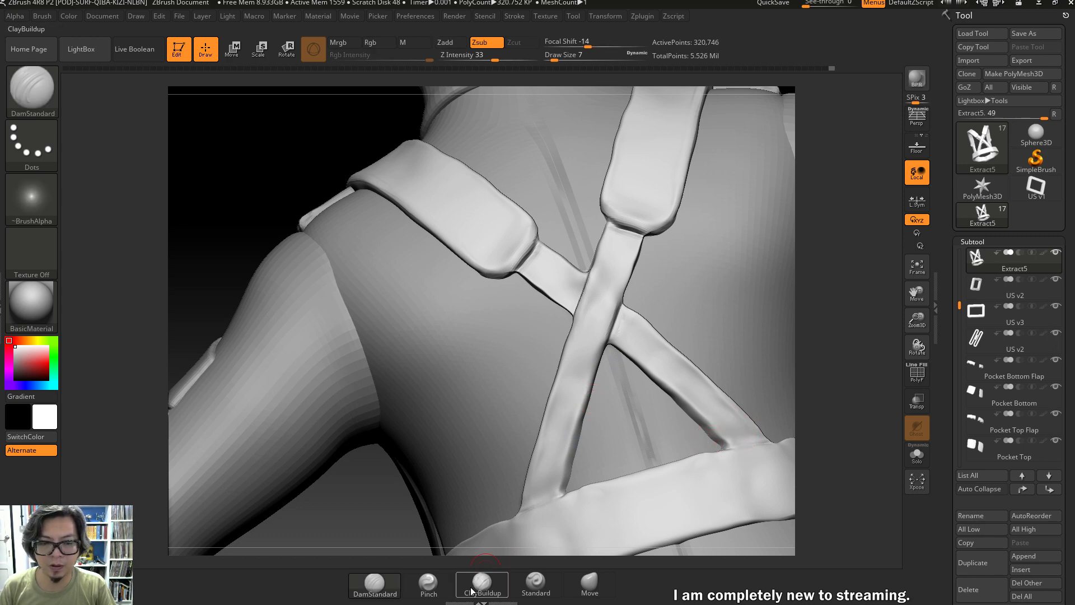
click(587, 586)
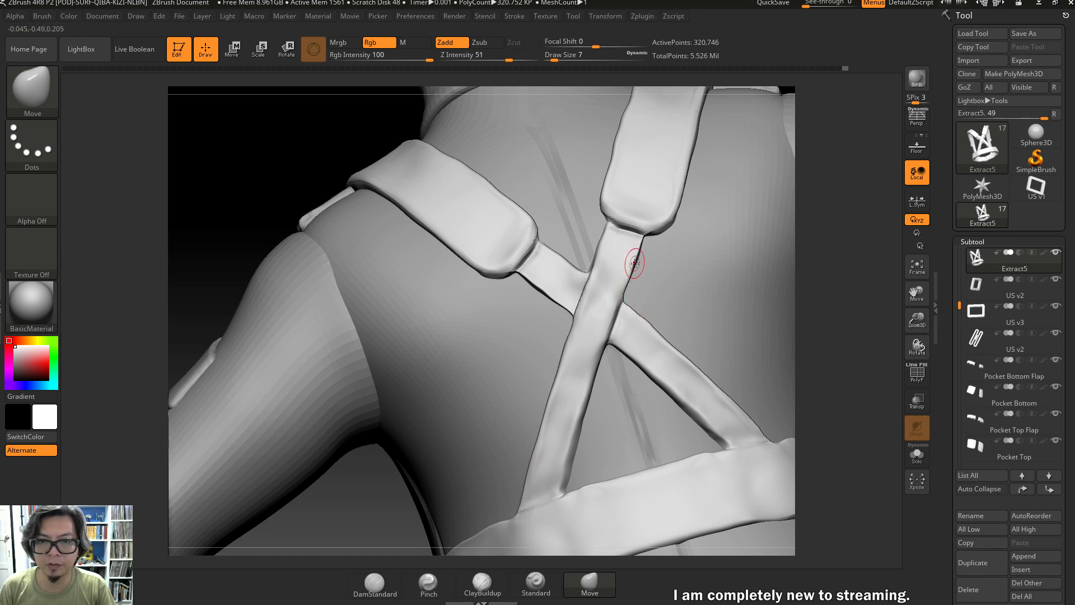
key(shift)
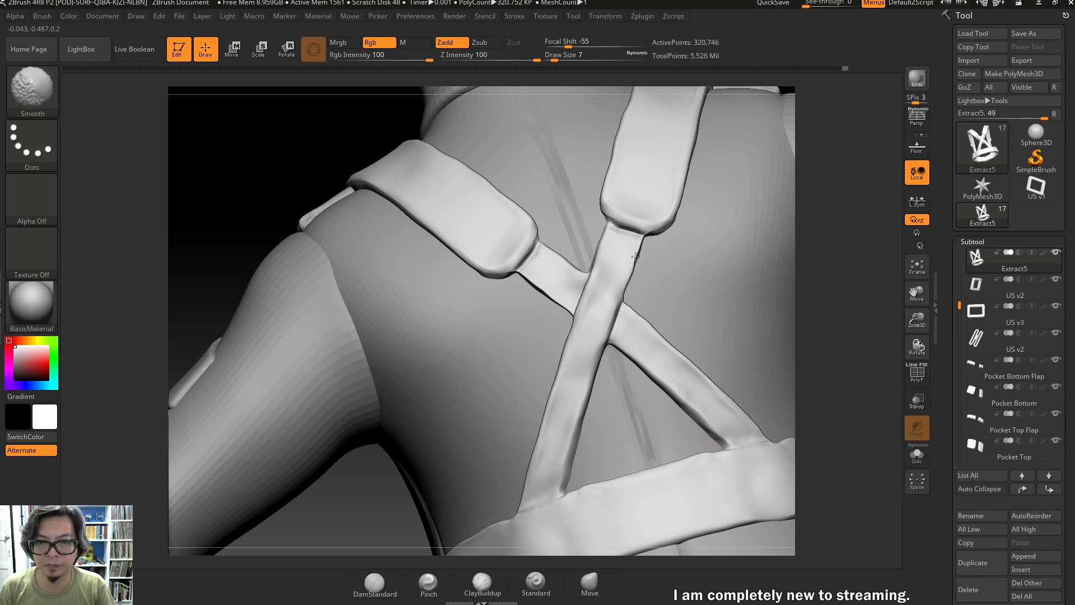
Step: Build up two small rivets side by side on each wide strap's rounded end with ClayBuildup, undoing and redoing the misplaced one
click(536, 585)
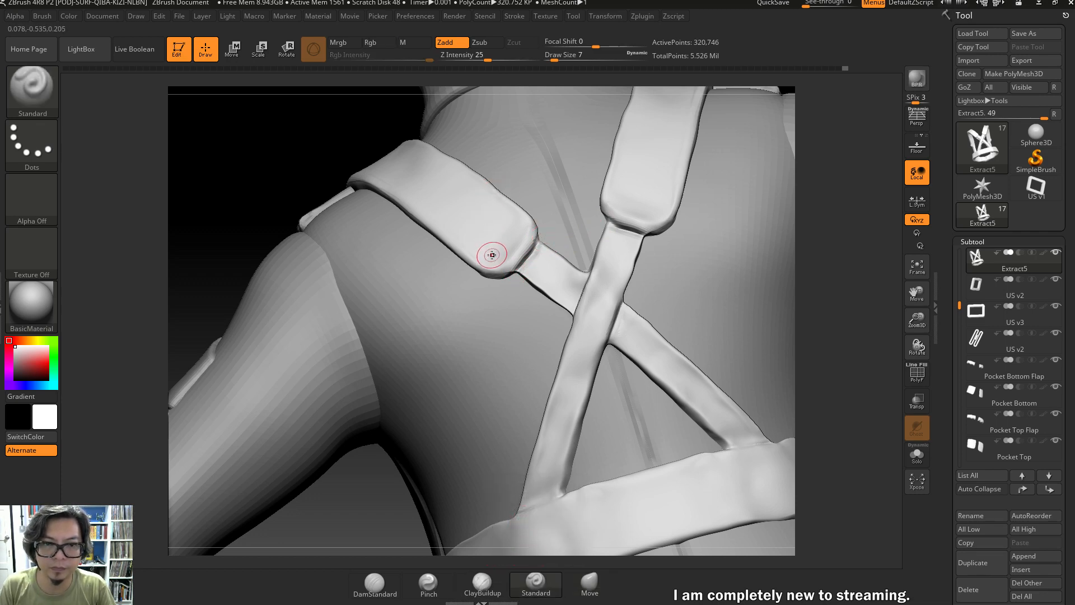
click(484, 586)
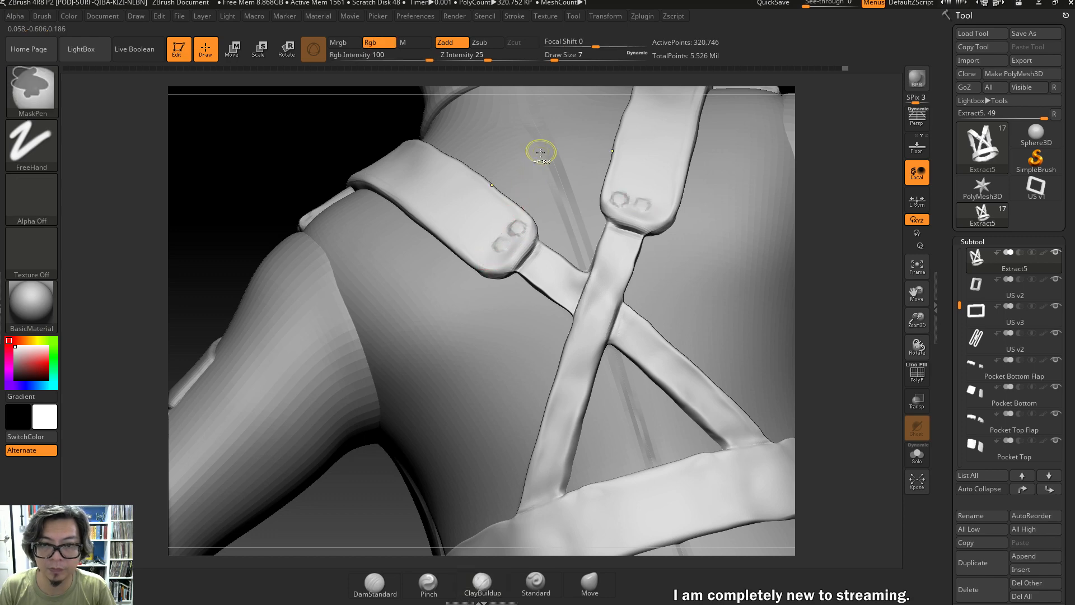
key(ctrl+z)
key(ctrl+z)
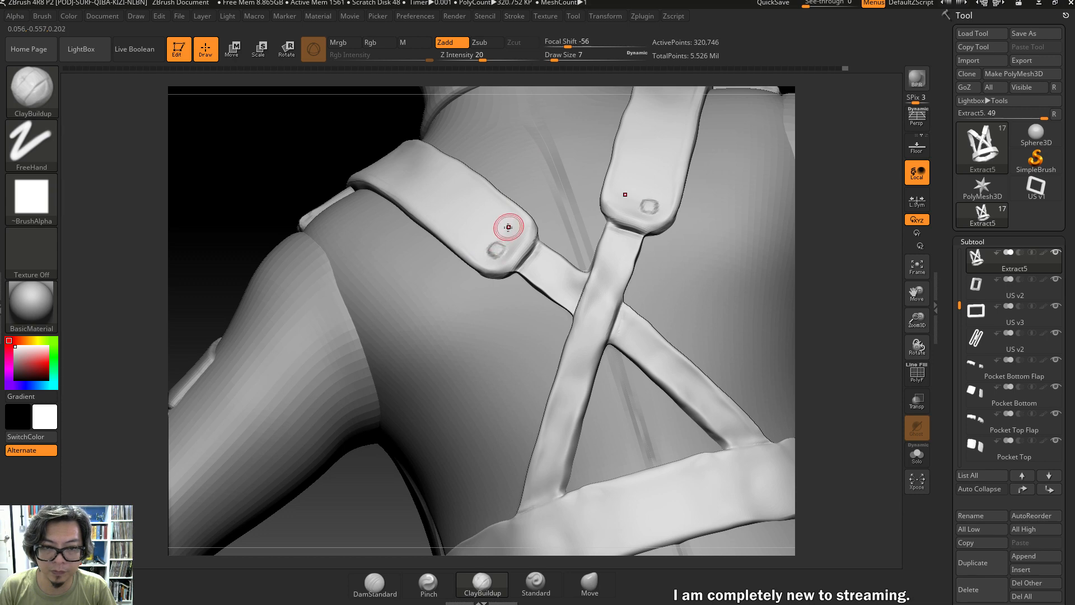
key(ctrl+z)
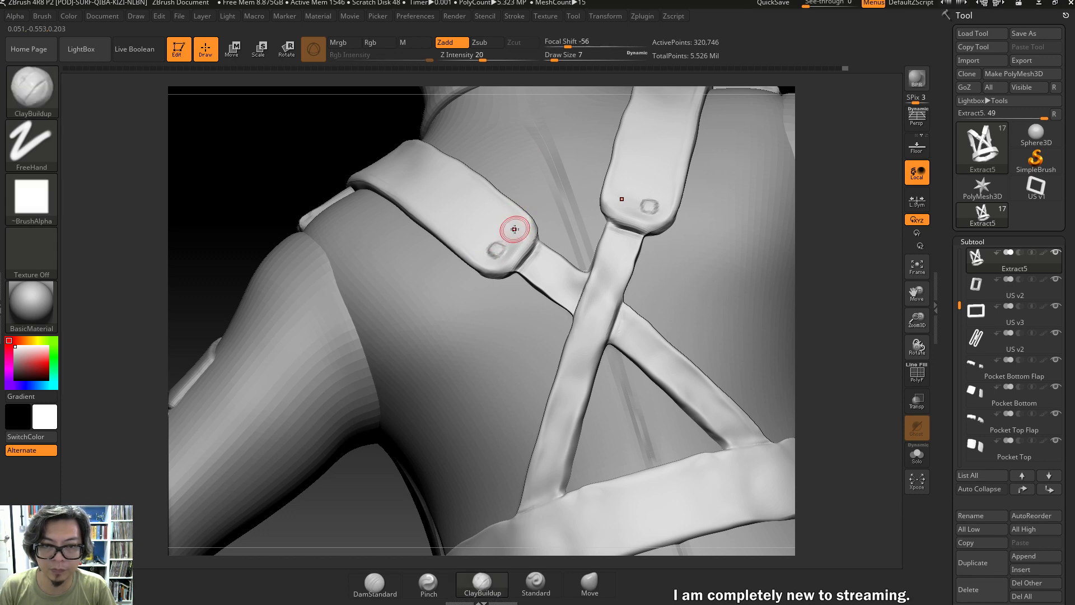
drag(514, 231, 513, 236)
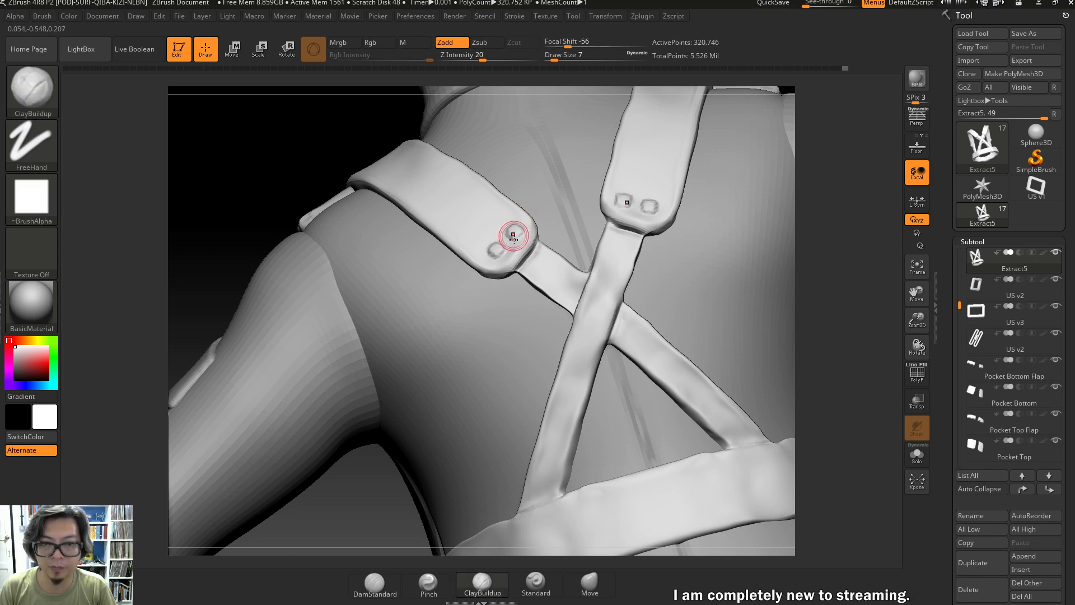
drag(241, 182, 255, 216)
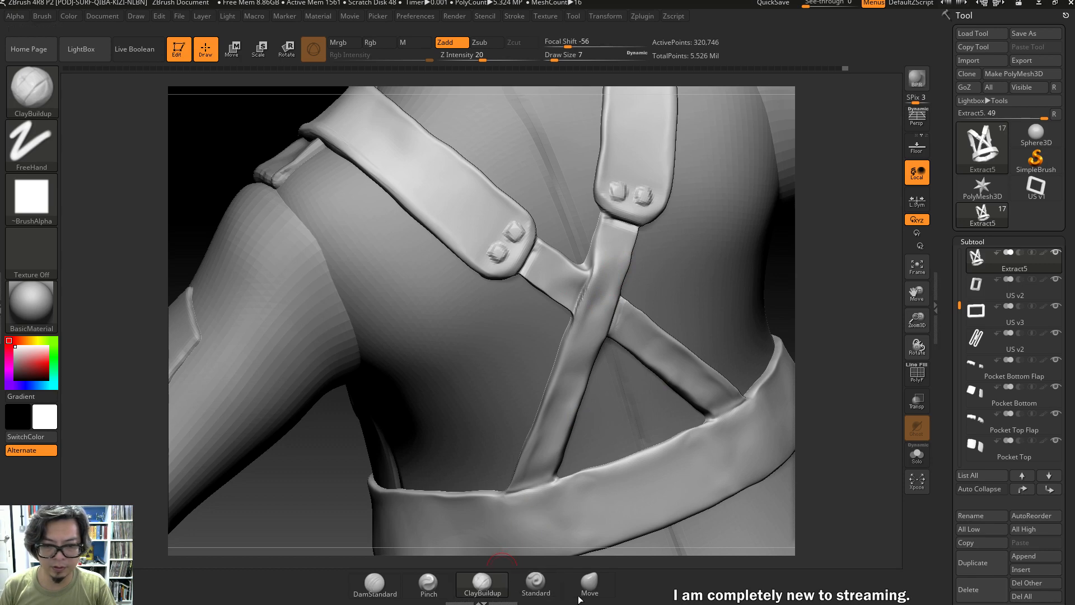
Step: Adjust the narrow straps around the crossing from the side with the Move brush, undoing the last stroke
click(589, 582)
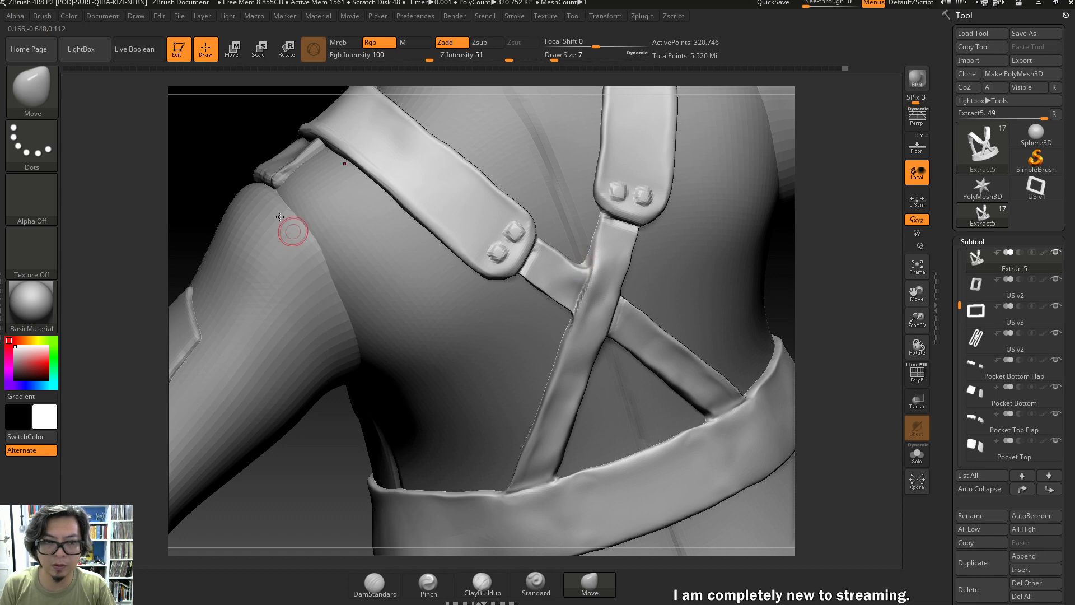
drag(246, 159, 298, 168)
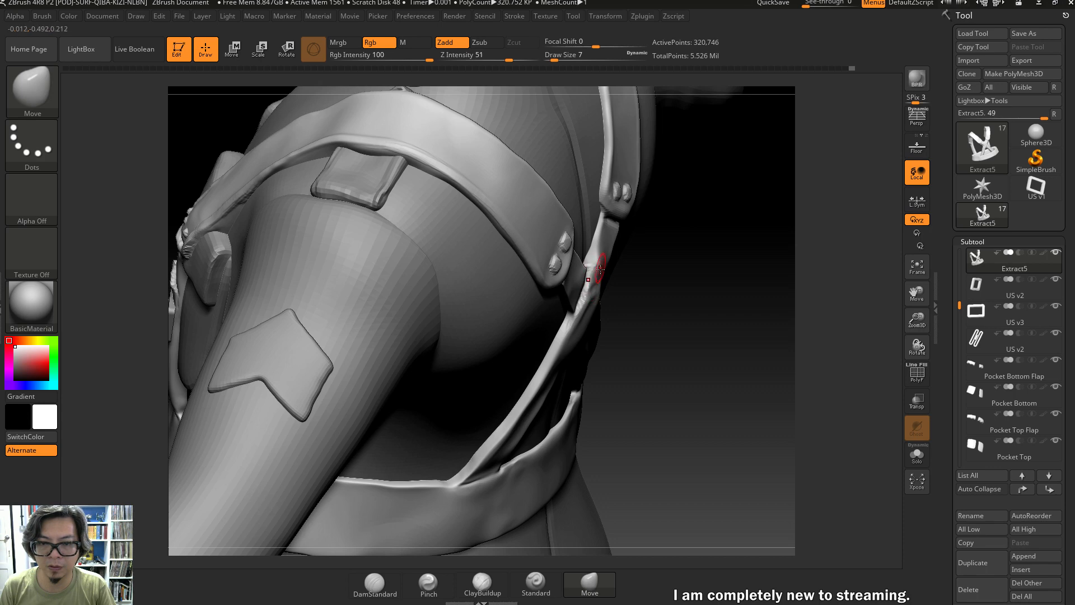
key(s)
mouse_move(683, 307)
mouse_down()
mouse_move(650, 291)
mouse_move(599, 297)
mouse_move(604, 276)
mouse_move(656, 309)
mouse_move(600, 268)
mouse_move(606, 294)
mouse_move(591, 306)
mouse_up()
key(s)
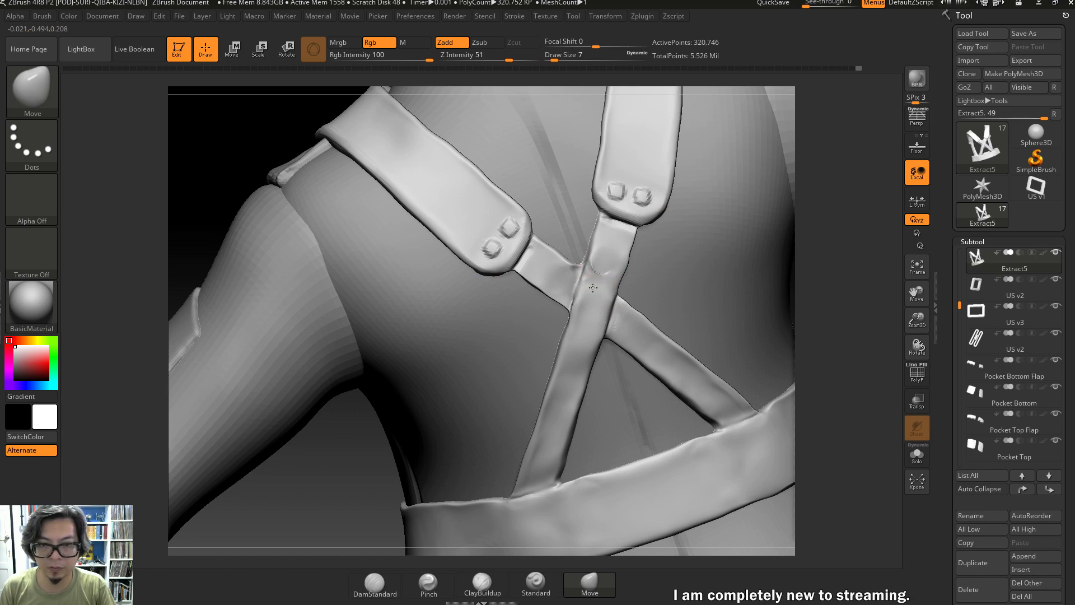
key(ctrl+z)
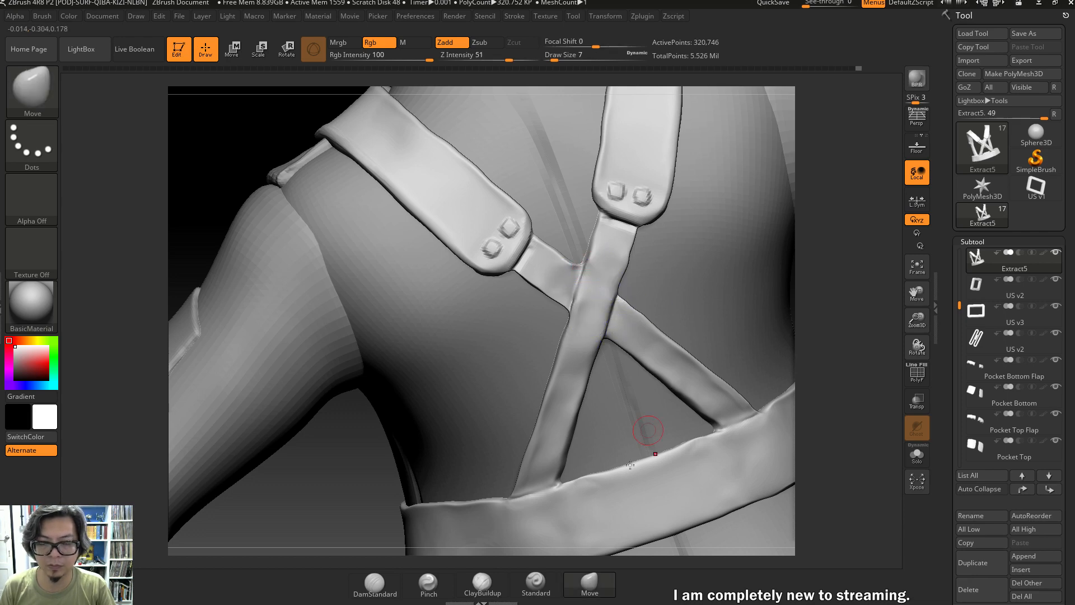
Step: Examine the strap joints at the belt and the whole harness from the figure's front
click(374, 585)
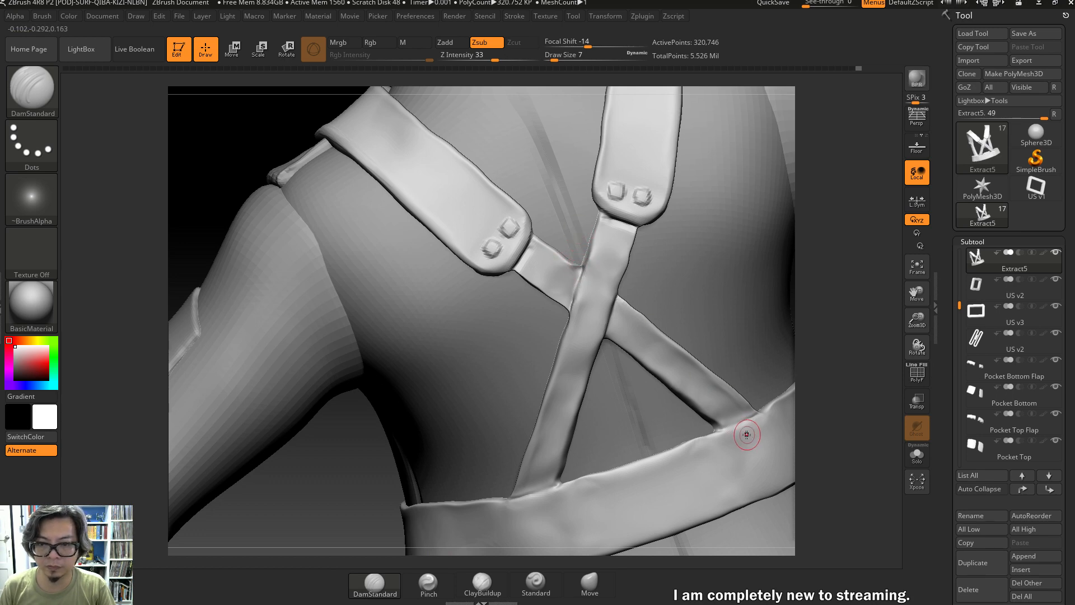
alt+drag(319, 471, 483, 168)
drag(343, 259, 455, 244)
alt+drag(720, 344, 664, 383)
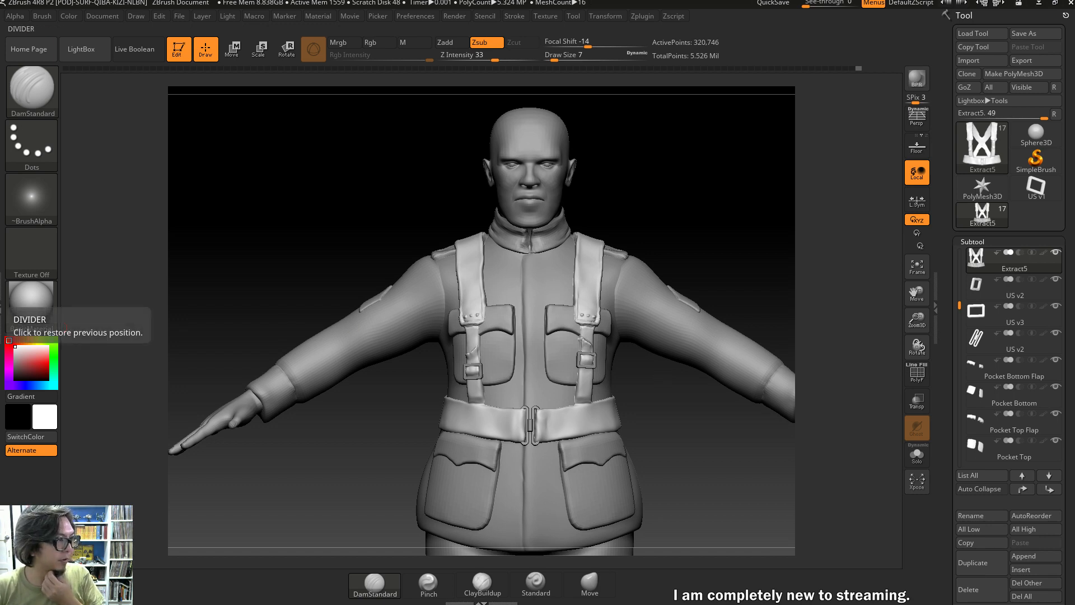
drag(0, 95, 0, 63)
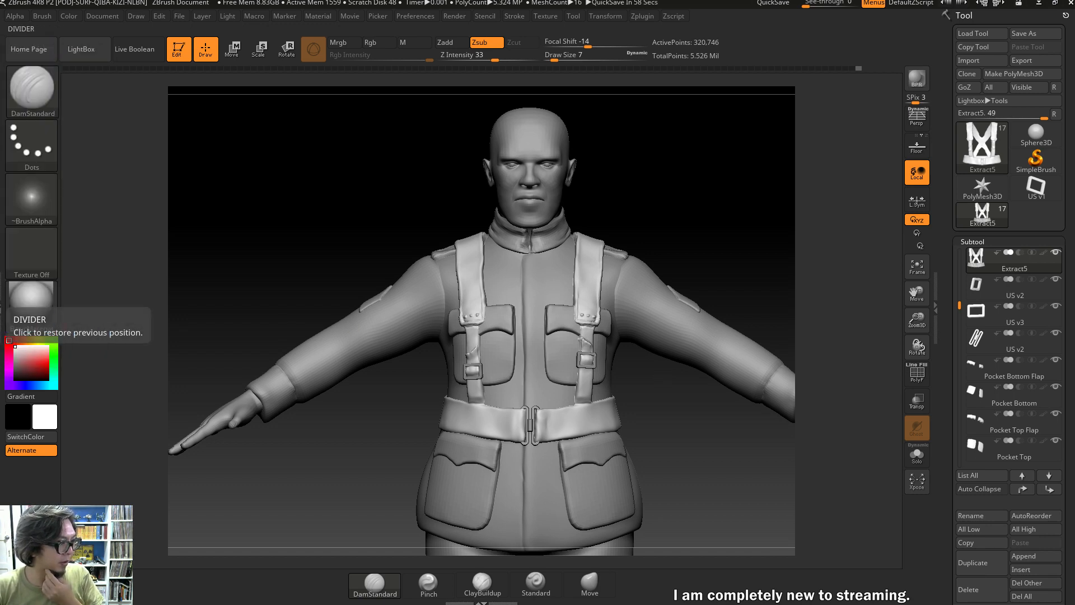